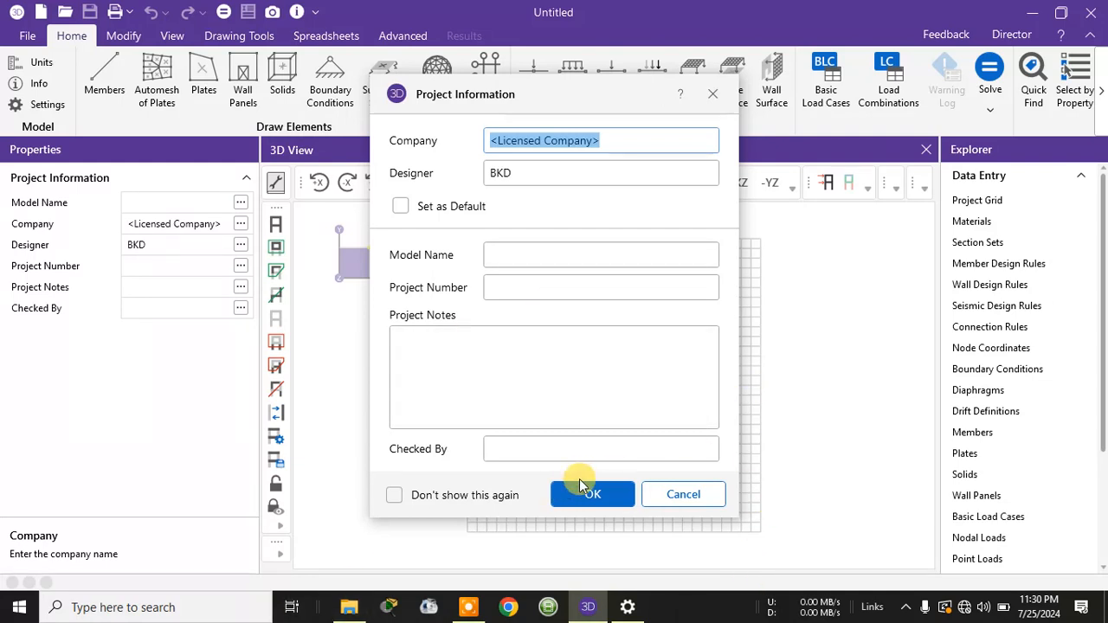
Accept the default project information and turn off the drawing grid display
{"action": "left_click", "coordinate": [616, 494]}
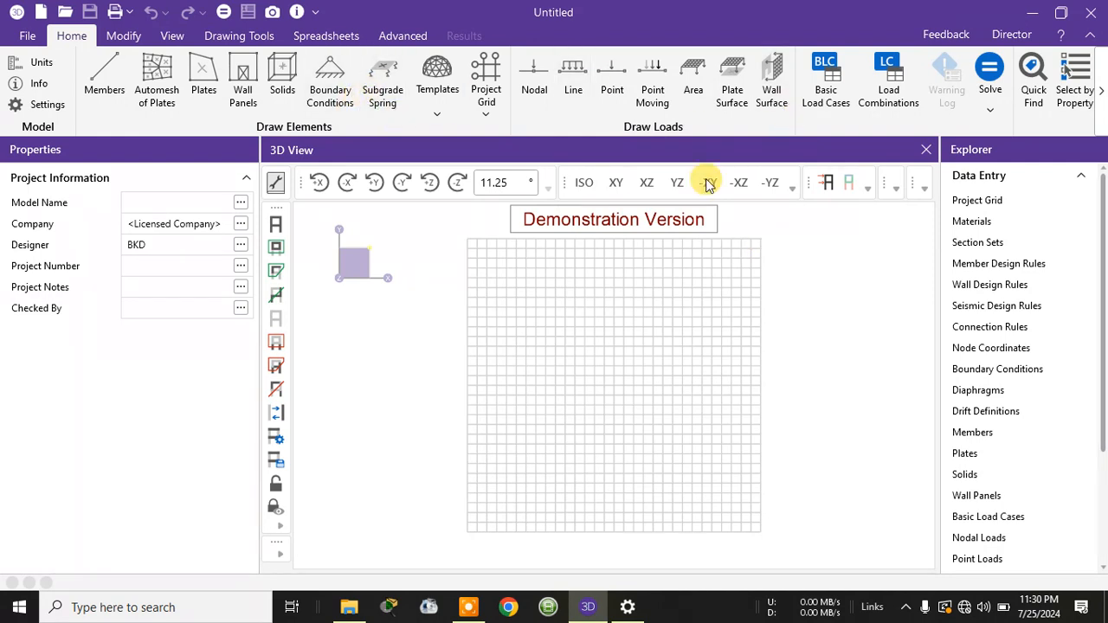
{"action": "left_click", "coordinate": [178, 38]}
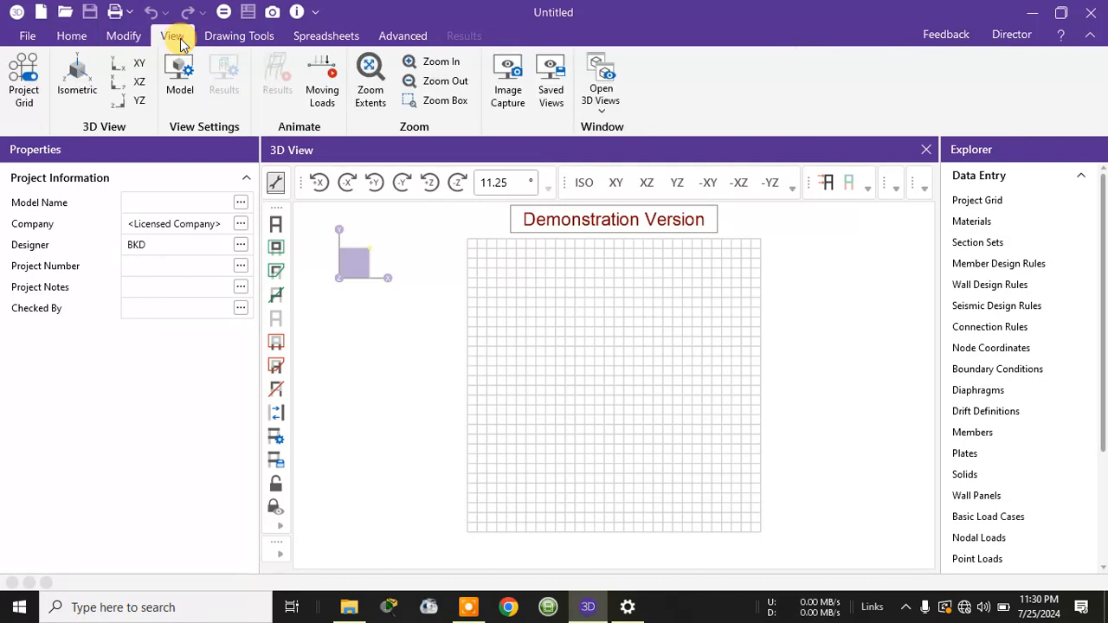
{"action": "left_click", "coordinate": [33, 84]}
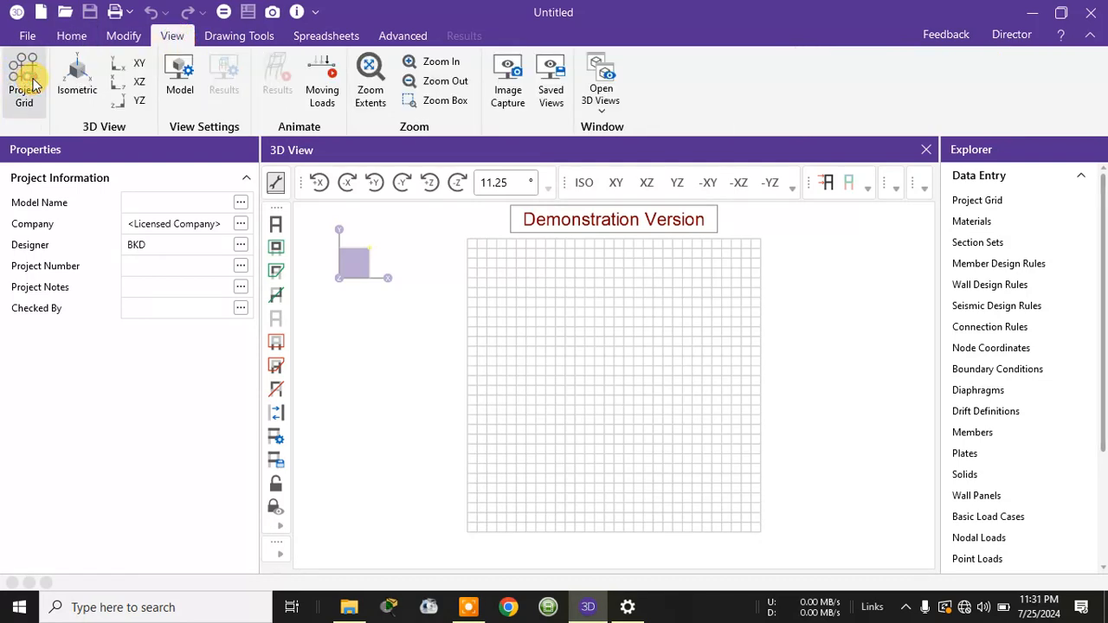
{"action": "left_click", "coordinate": [208, 37]}
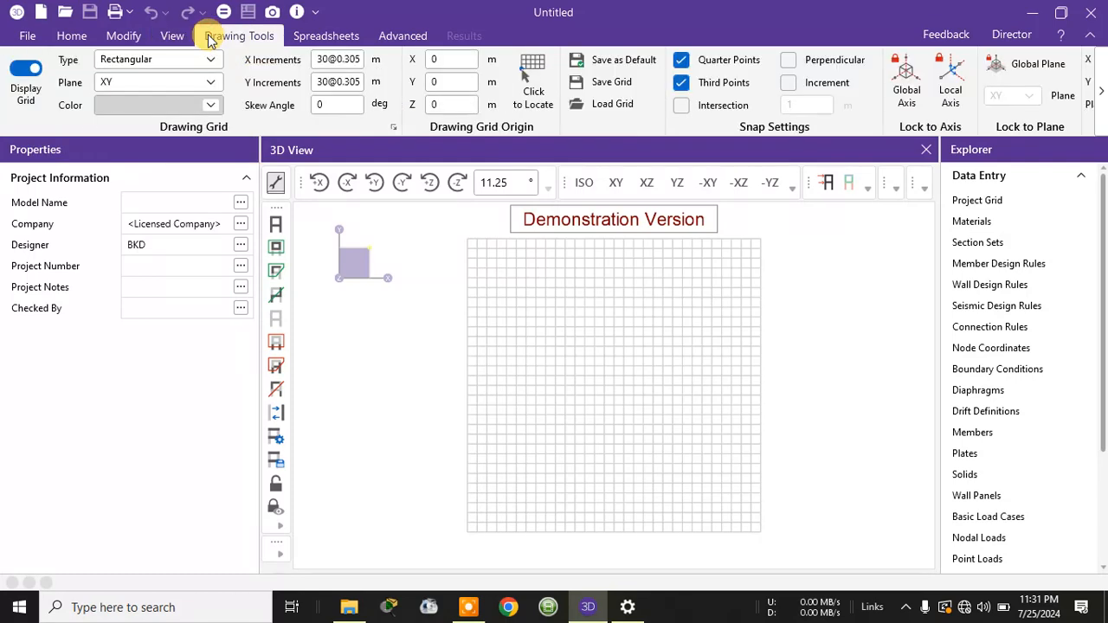
{"action": "left_click", "coordinate": [30, 75]}
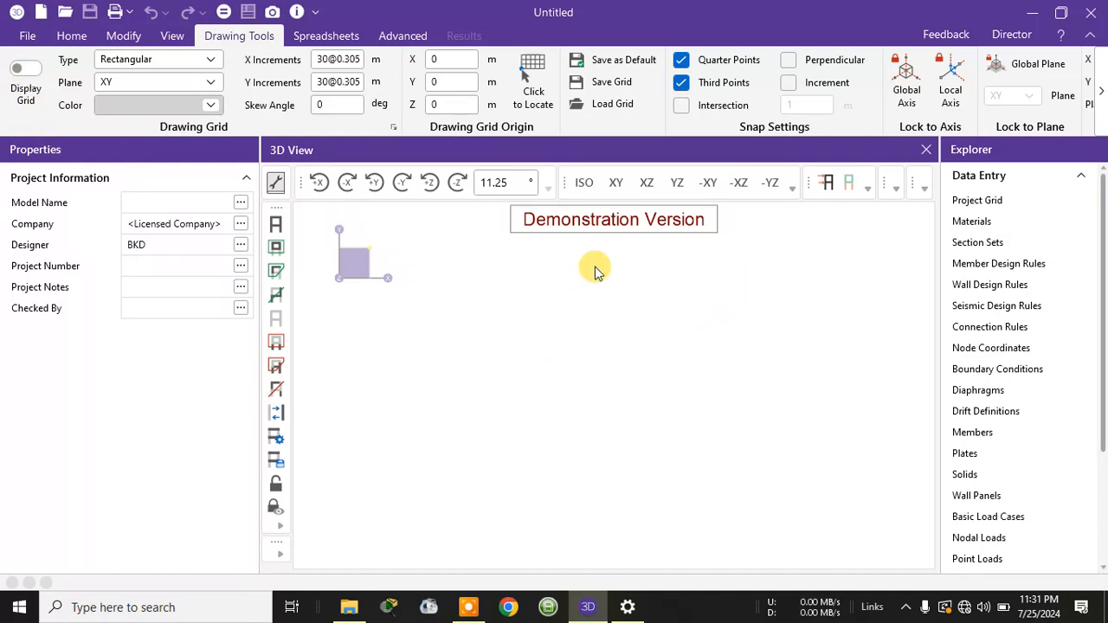
Accept the Standard Metric units for the model, with lengths in meters and forces in kN
{"action": "left_click", "coordinate": [29, 36]}
{"action": "left_click", "coordinate": [27, 36]}
{"action": "left_click", "coordinate": [72, 35]}
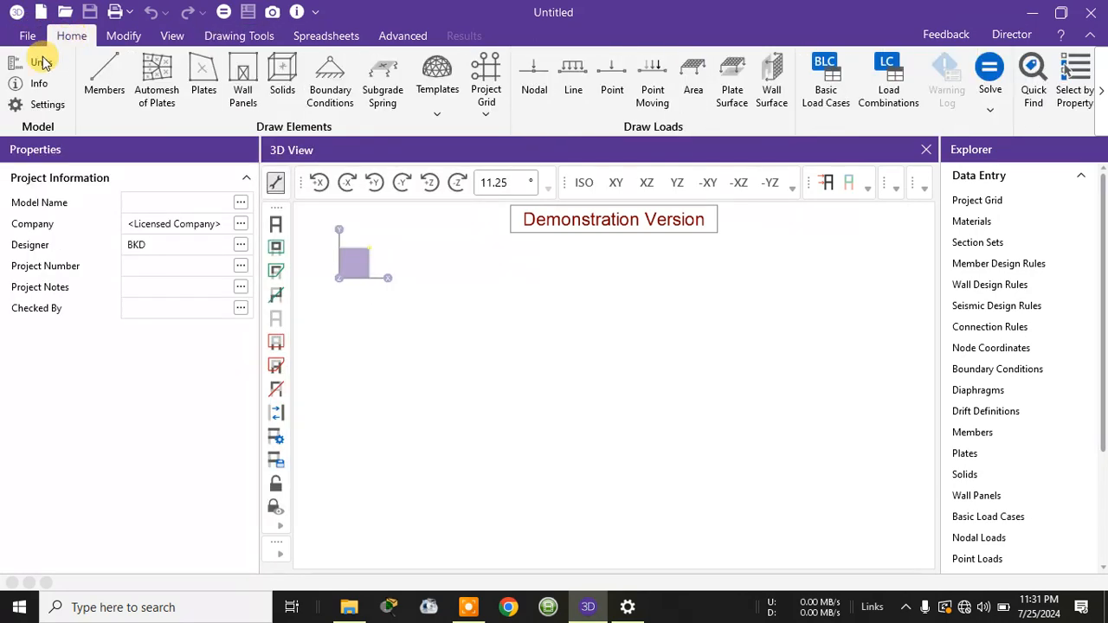
{"action": "left_click", "coordinate": [41, 62]}
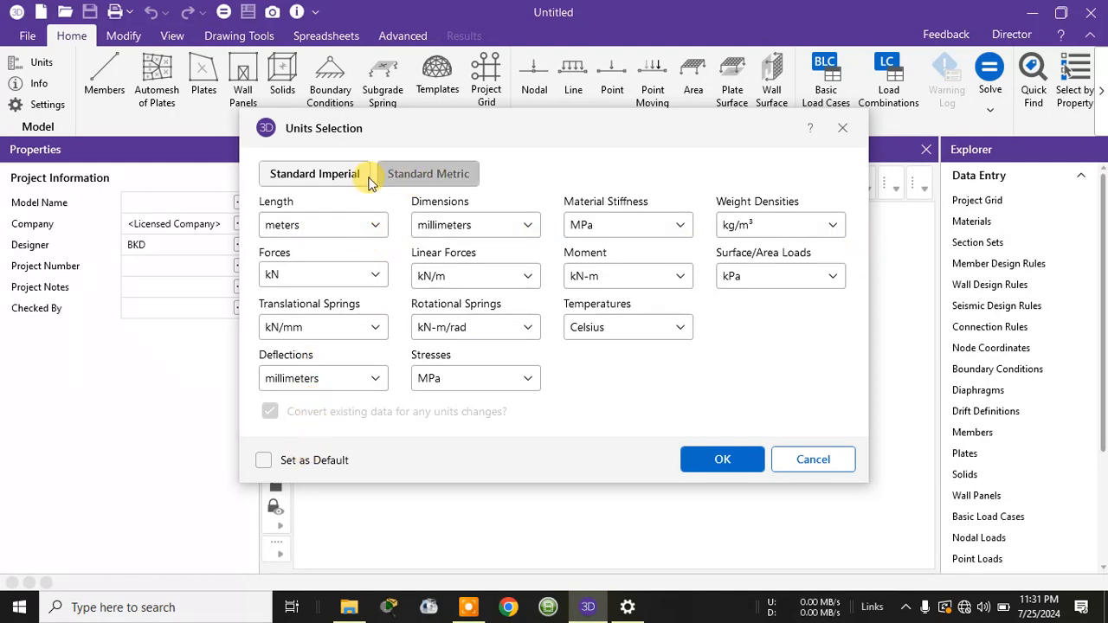
{"action": "left_click", "coordinate": [730, 457]}
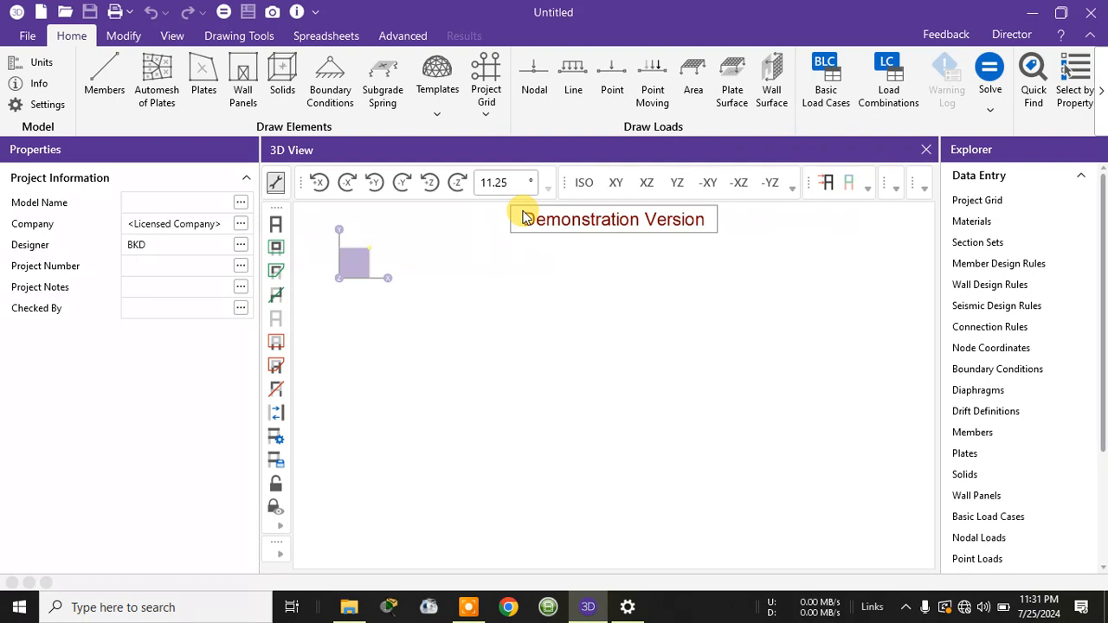
Open the 3D Grid template and review its polar origin, node prefix, plate planes and plate material options
{"action": "left_click", "coordinate": [446, 123]}
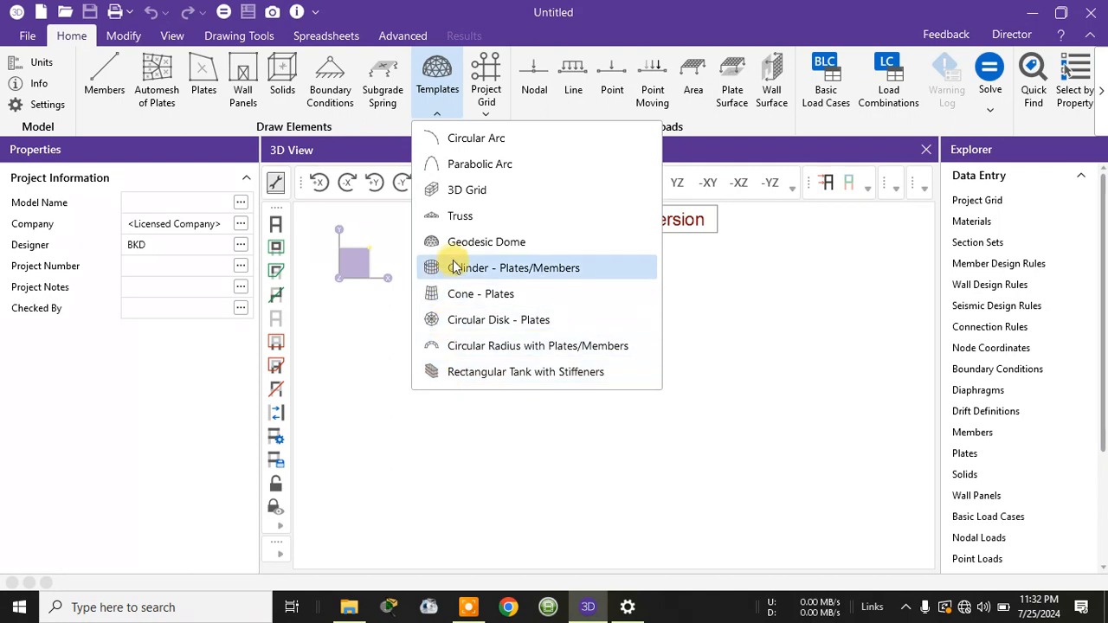
{"action": "left_click", "coordinate": [457, 191]}
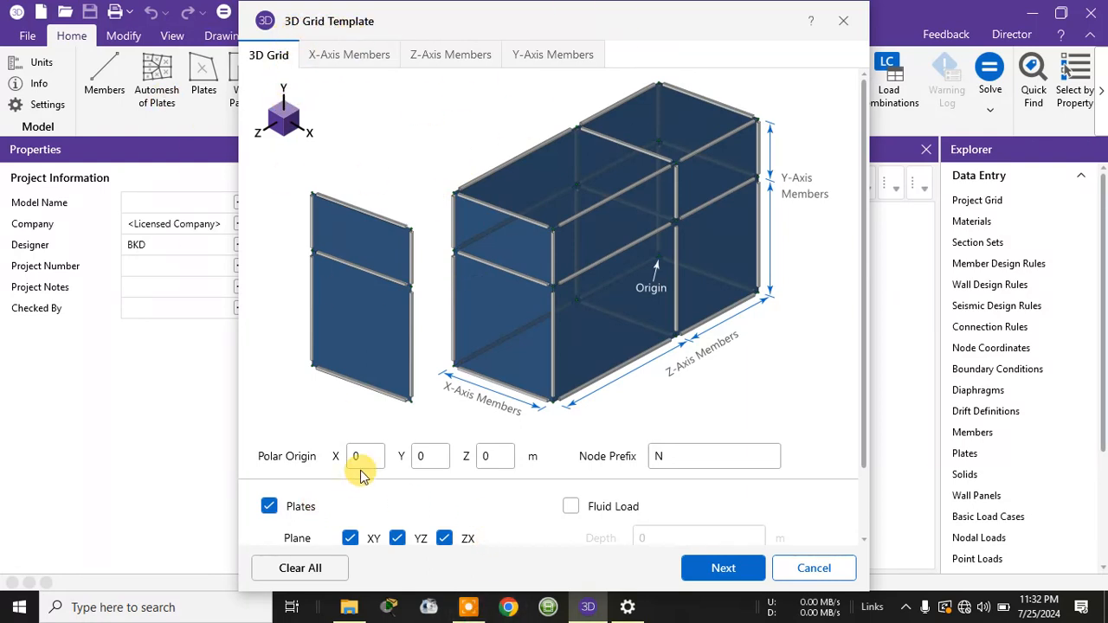
{"action": "scroll", "coordinate": [362, 476], "scroll_direction": "down", "scroll_amount": 2}
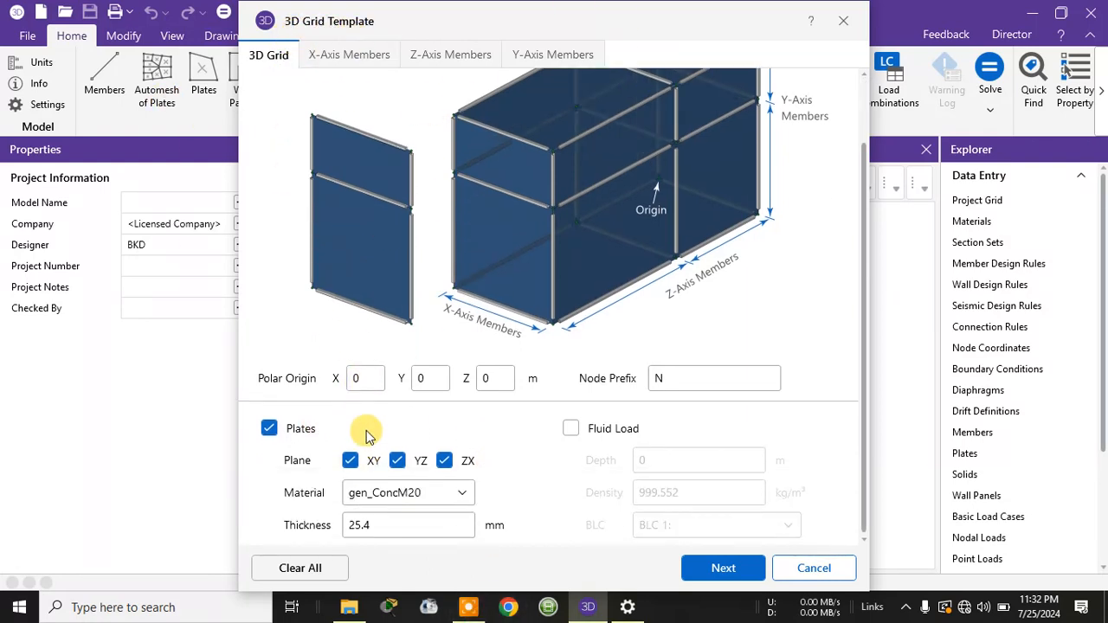
{"action": "double_click", "coordinate": [362, 378]}
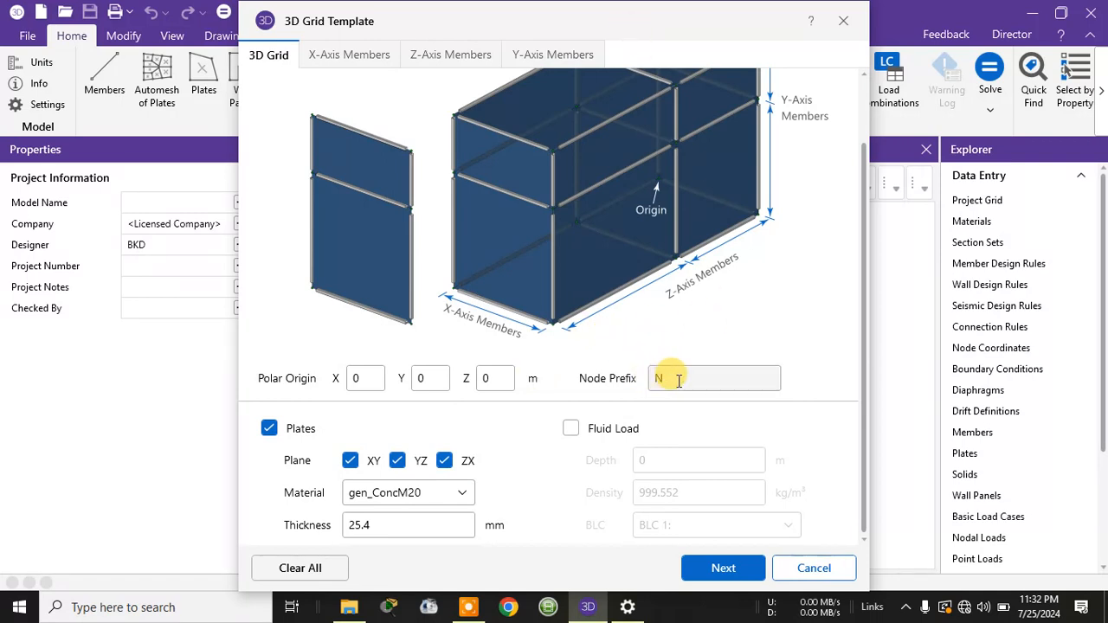
{"action": "scroll", "coordinate": [667, 378], "scroll_direction": "down", "scroll_amount": 1}
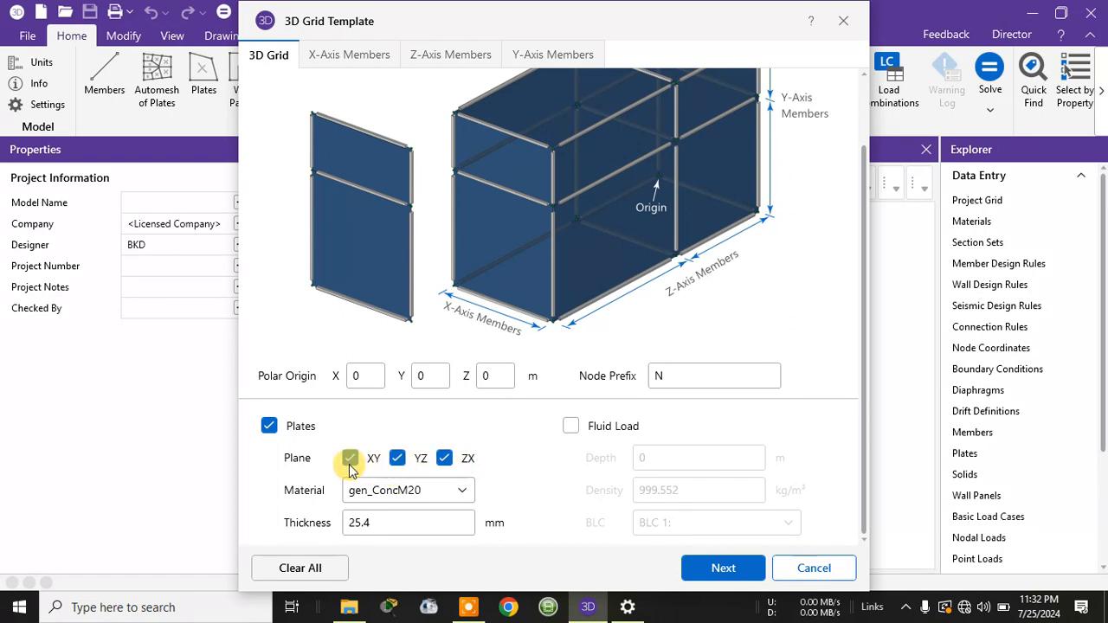
{"action": "left_click", "coordinate": [426, 503]}
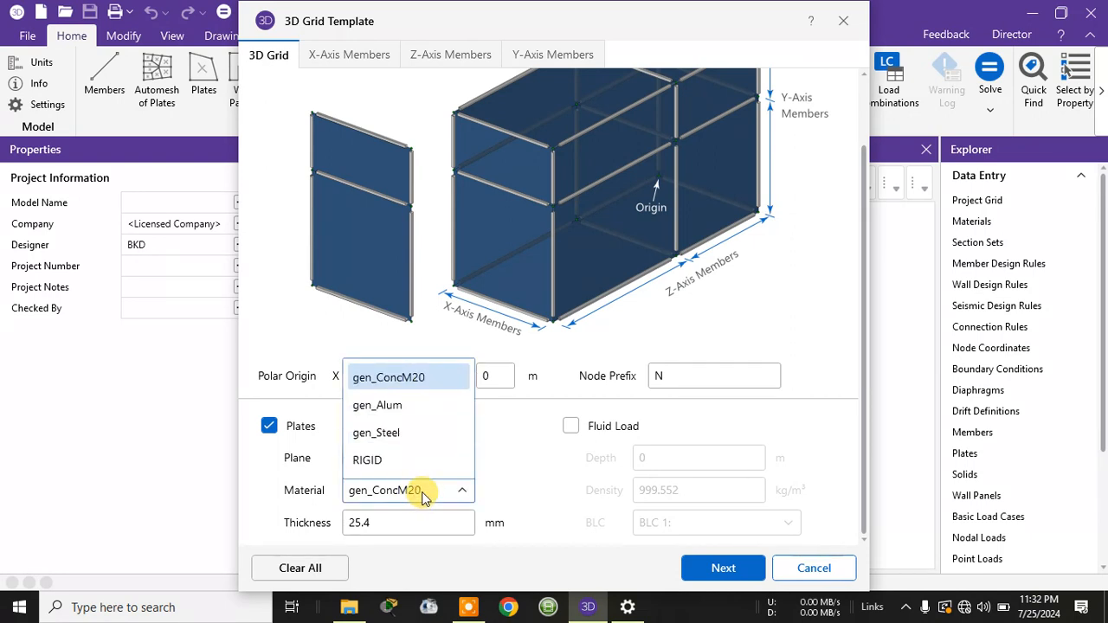
{"action": "left_click", "coordinate": [423, 492]}
{"action": "scroll", "coordinate": [396, 395], "scroll_direction": "up", "scroll_amount": 2}
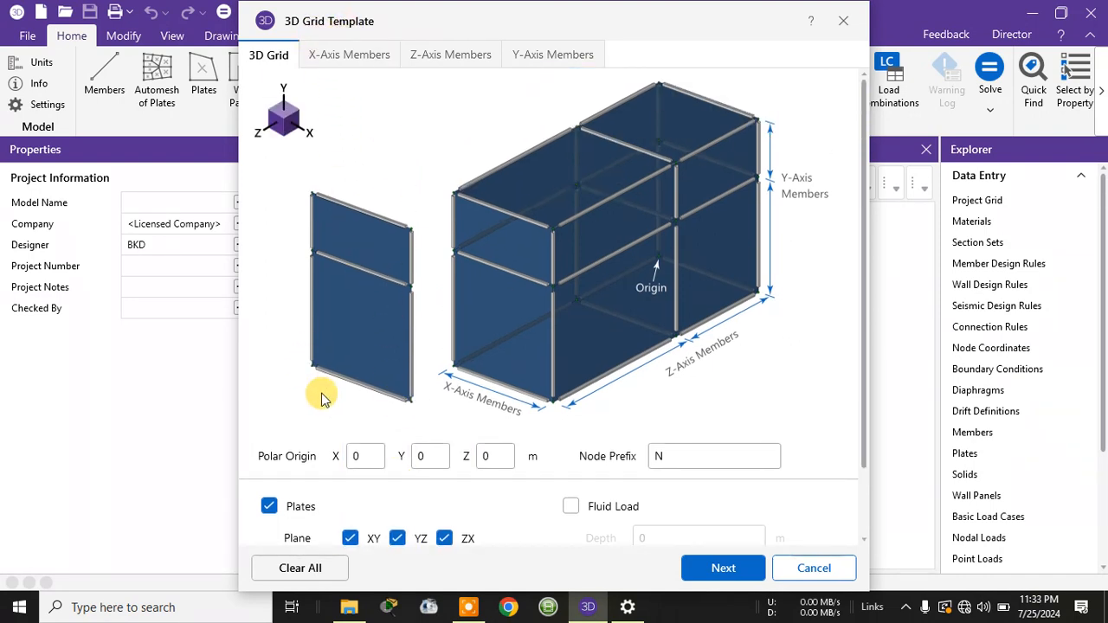
{"action": "scroll", "coordinate": [325, 387], "scroll_direction": "down", "scroll_amount": 2}
{"action": "scroll", "coordinate": [329, 259], "scroll_direction": "up", "scroll_amount": 2}
{"action": "scroll", "coordinate": [322, 160], "scroll_direction": "down", "scroll_amount": 2}
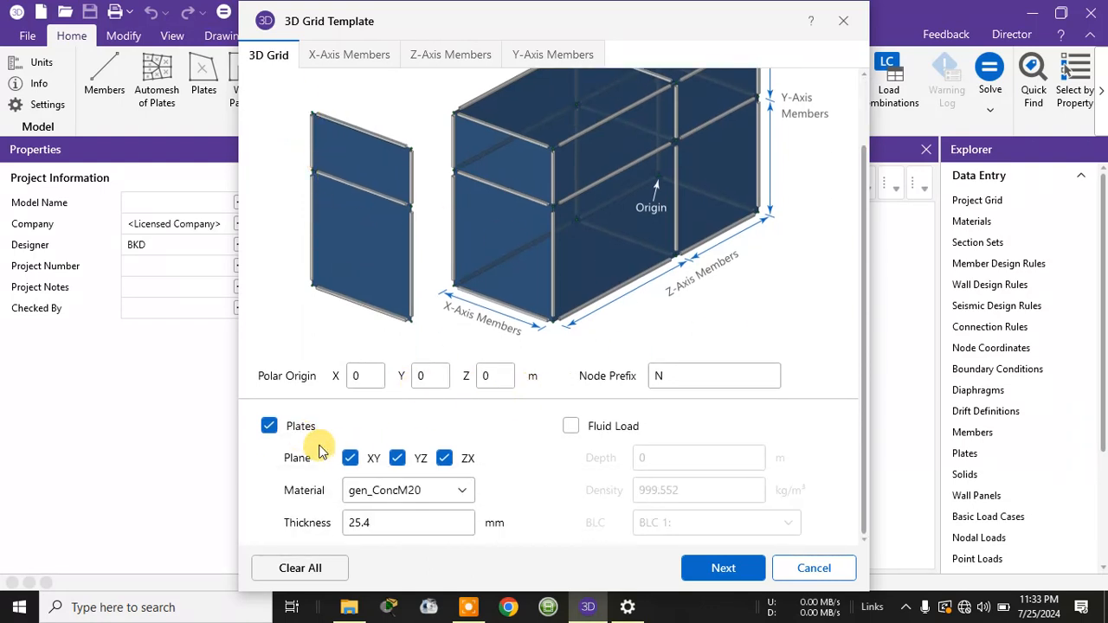
Limit the template's plates to the ZX plane with gen_ConcM20 material and 150 mm thickness, and continue to the X-axis members
{"action": "left_click_drag", "start_coordinate": [445, 30], "coordinate": [694, 25]}
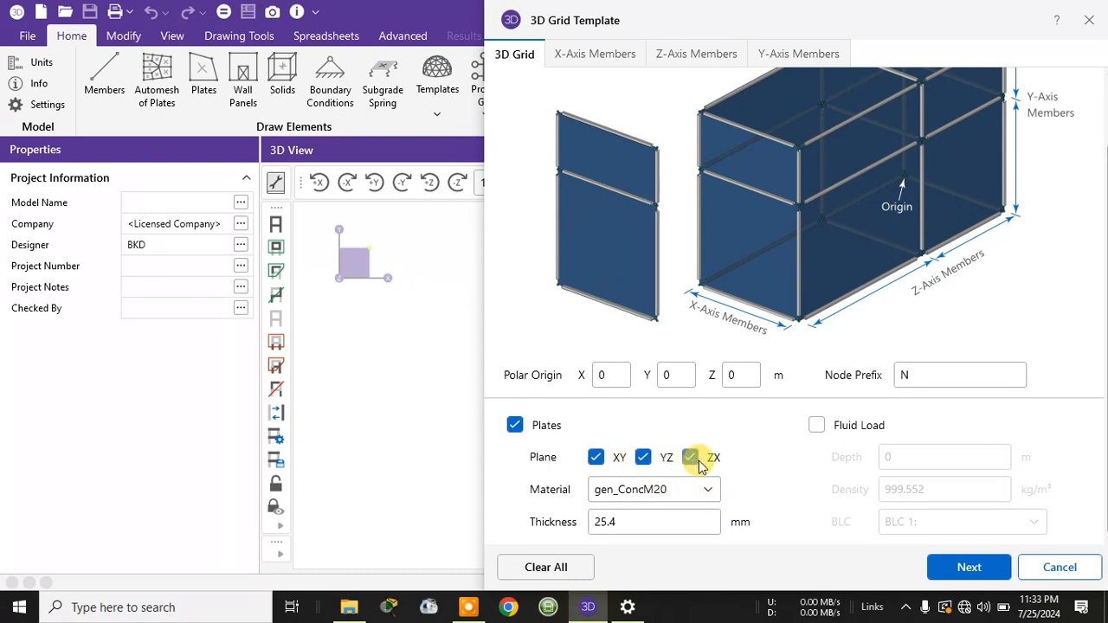
{"action": "left_click", "coordinate": [641, 458]}
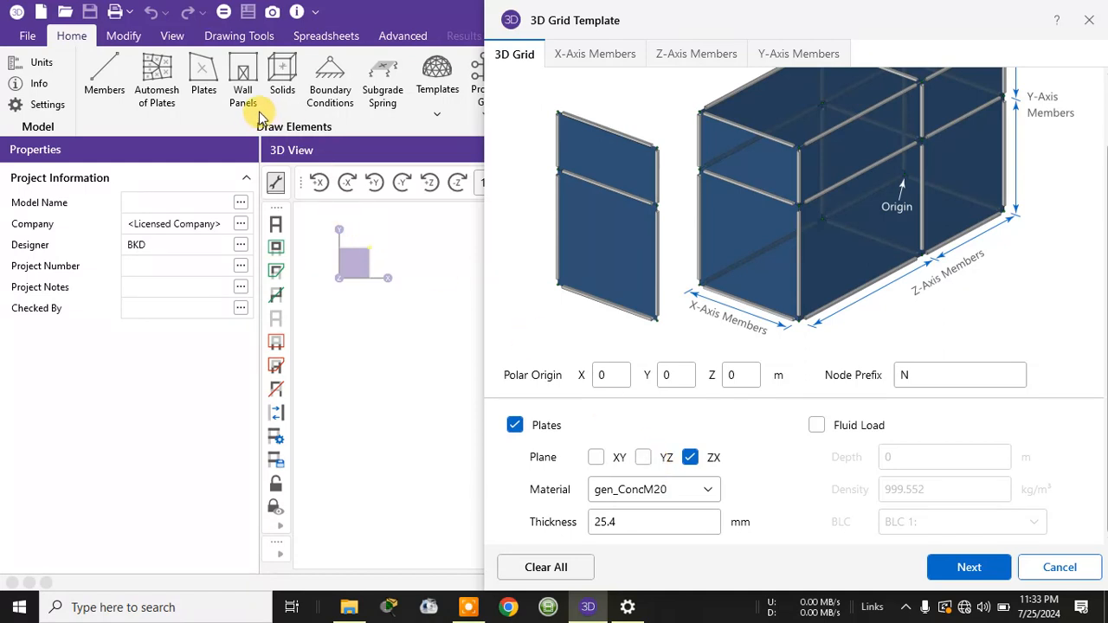
{"action": "left_click", "coordinate": [660, 492]}
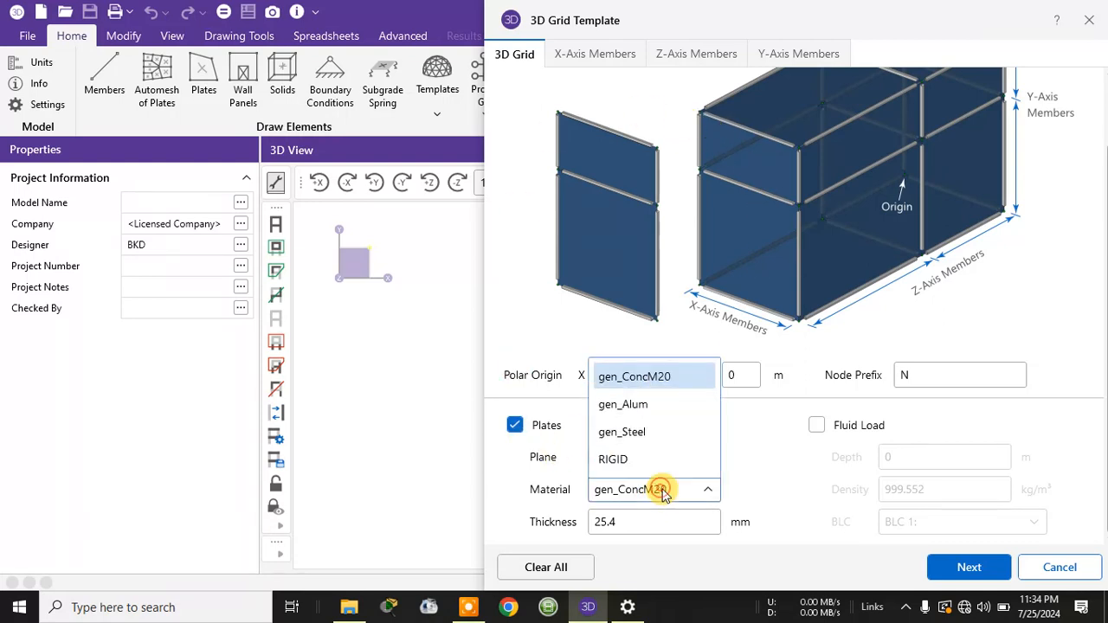
{"action": "left_click", "coordinate": [655, 376]}
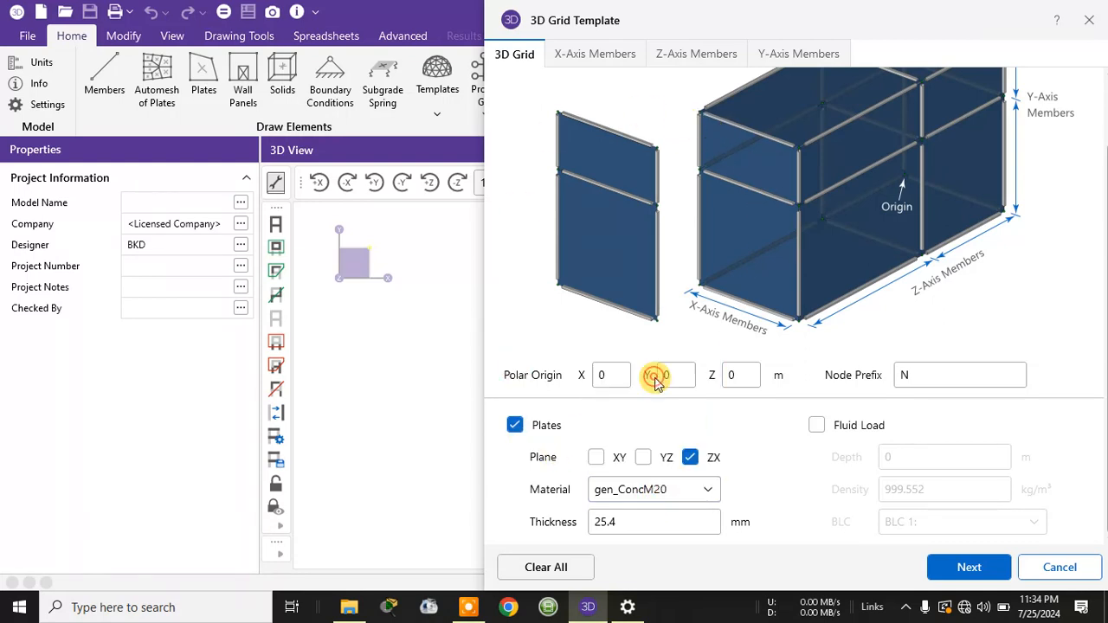
{"action": "left_click", "coordinate": [656, 522]}
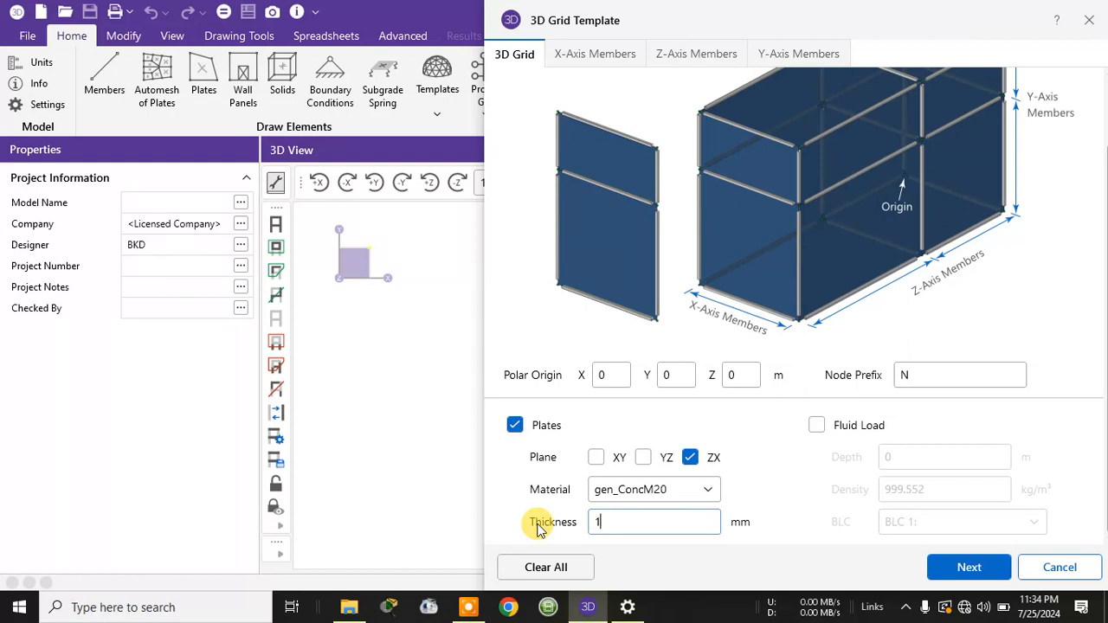
{"action": "type", "text": "150"}
{"action": "scroll", "coordinate": [537, 528], "scroll_direction": "up", "scroll_amount": 1}
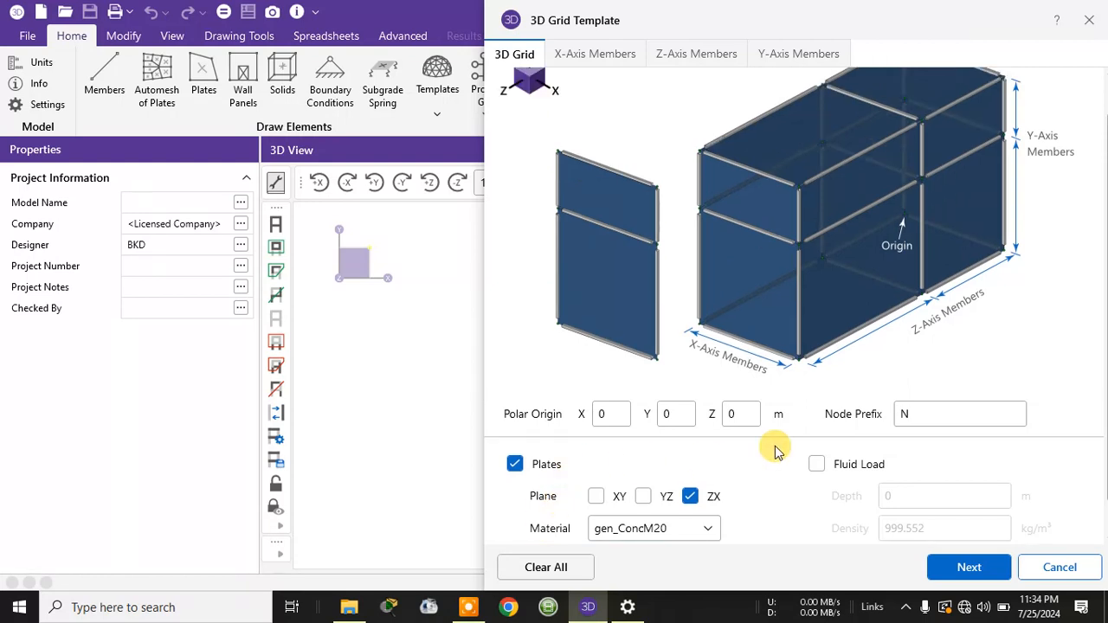
{"action": "left_click_drag", "start_coordinate": [847, 26], "coordinate": [686, 30]}
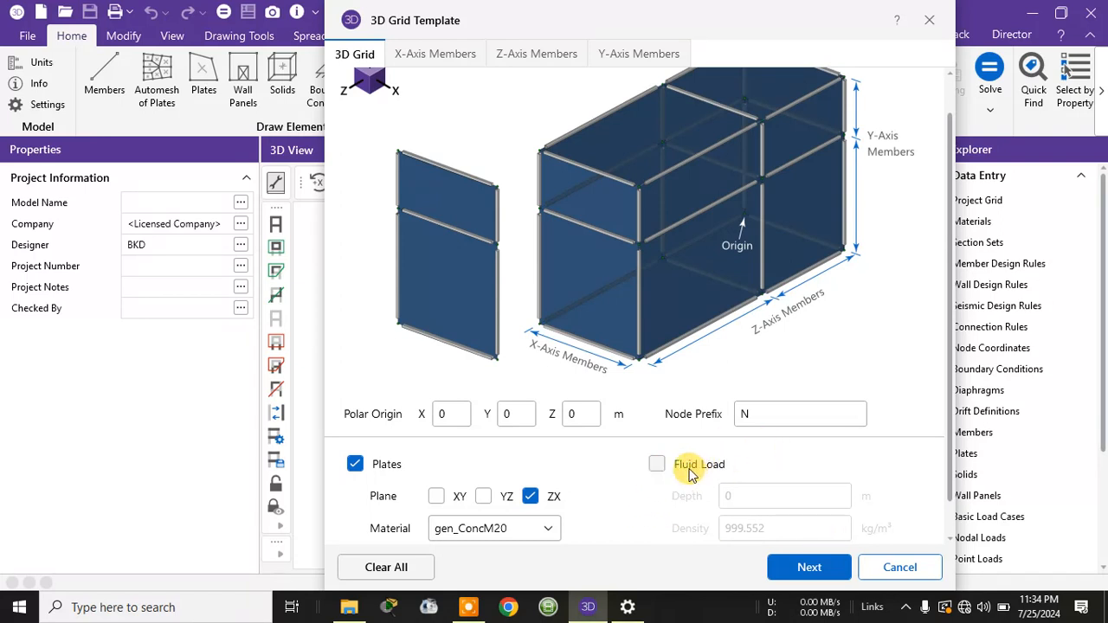
{"action": "left_click", "coordinate": [809, 568]}
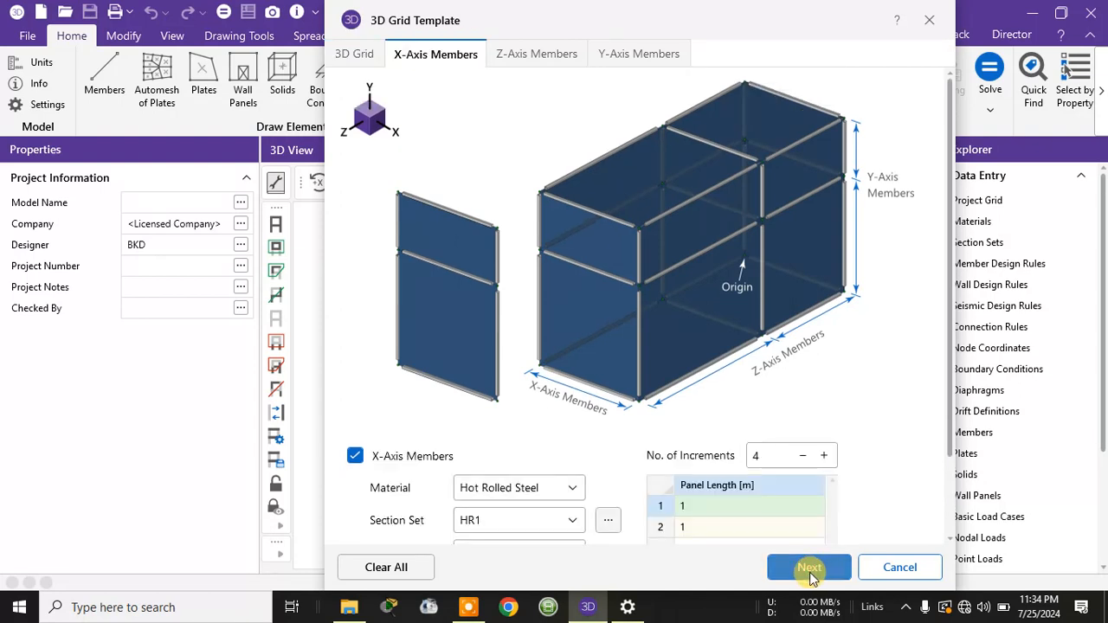
Set the material of the X-axis members to Concrete
{"action": "mouse_move", "coordinate": [541, 17]}
{"action": "left_mouse_down"}
{"action": "mouse_move", "coordinate": [536, 5]}
{"action": "mouse_move", "coordinate": [535, 17]}
{"action": "left_mouse_up"}
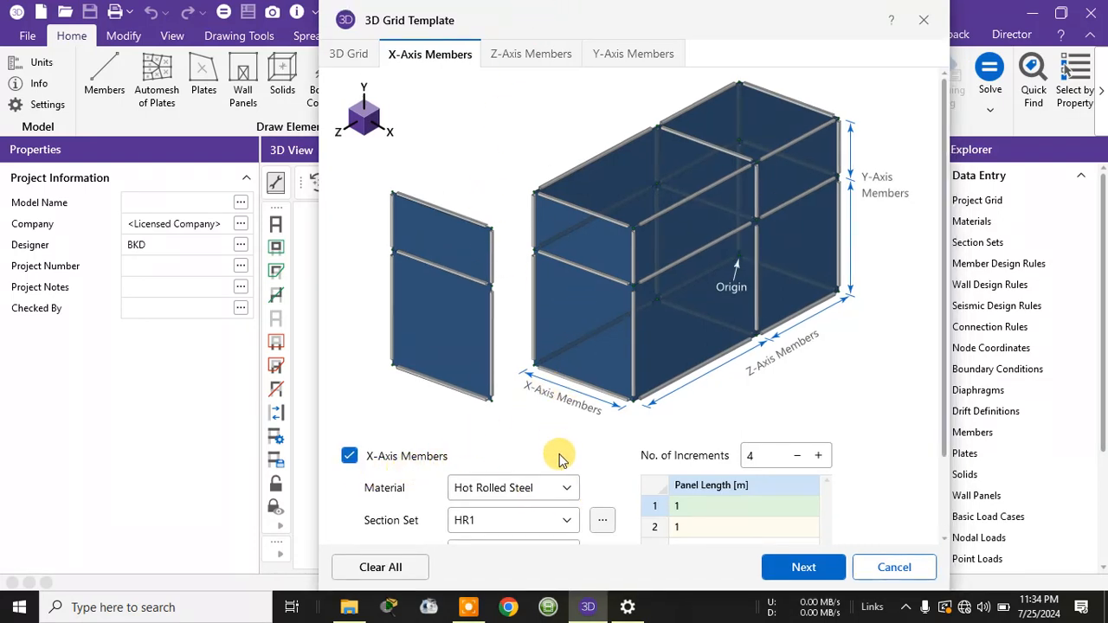
{"action": "mouse_move", "coordinate": [655, 20]}
{"action": "left_mouse_down"}
{"action": "mouse_move", "coordinate": [656, 10]}
{"action": "mouse_move", "coordinate": [654, 20]}
{"action": "left_mouse_up"}
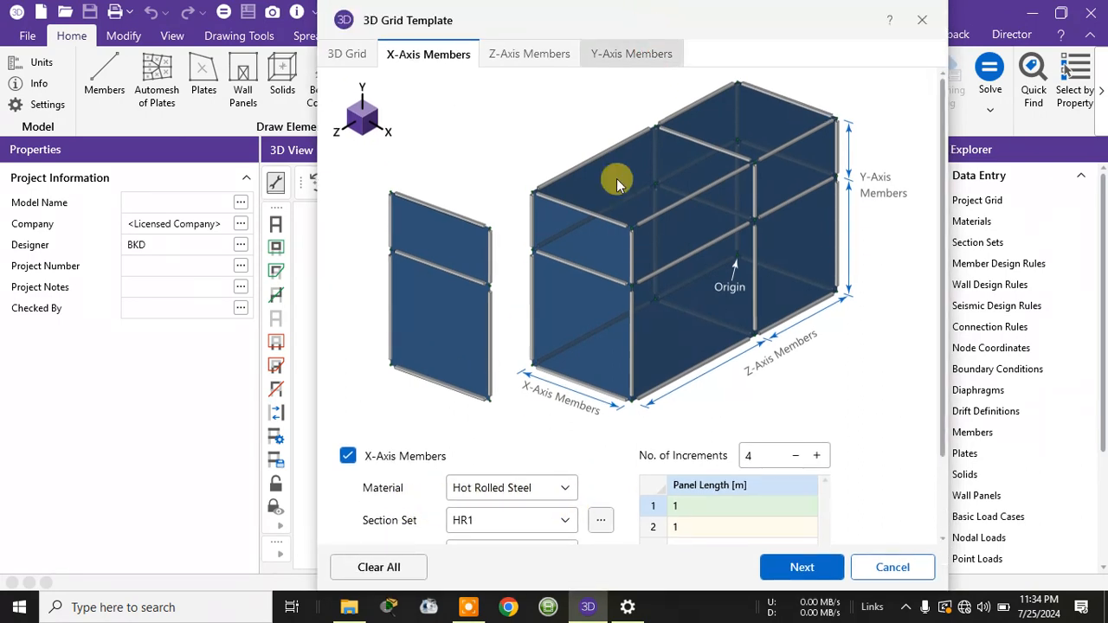
{"action": "left_click", "coordinate": [540, 490]}
{"action": "left_click", "coordinate": [485, 377]}
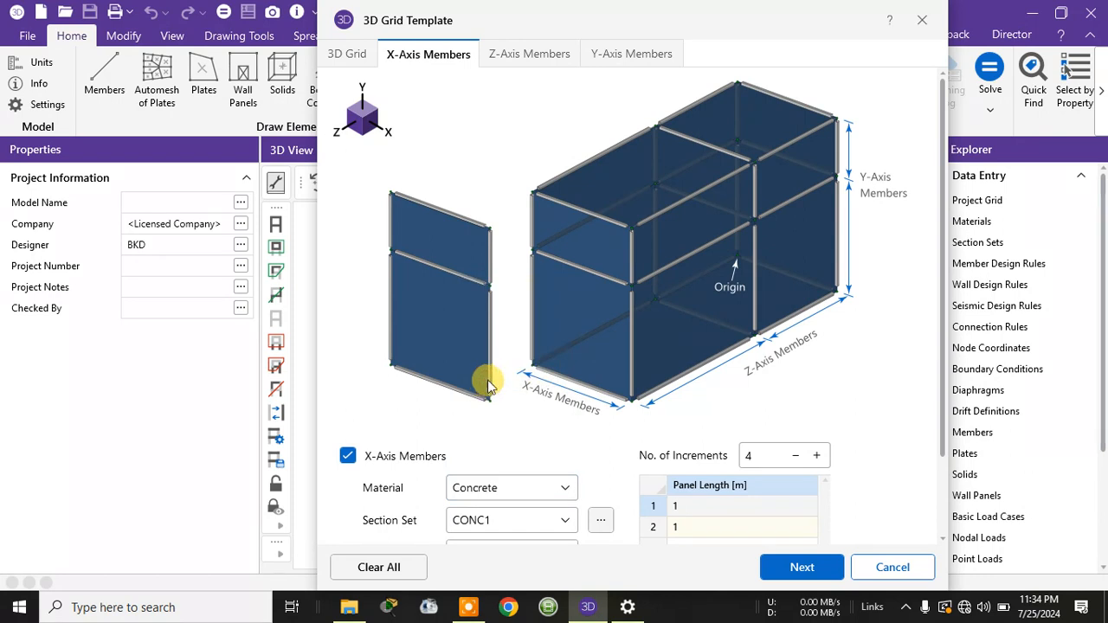
Open the existing section set CONC1 of the X-axis members for editing and change its label to "beam x"
{"action": "scroll", "coordinate": [831, 367], "scroll_direction": "down", "scroll_amount": 3}
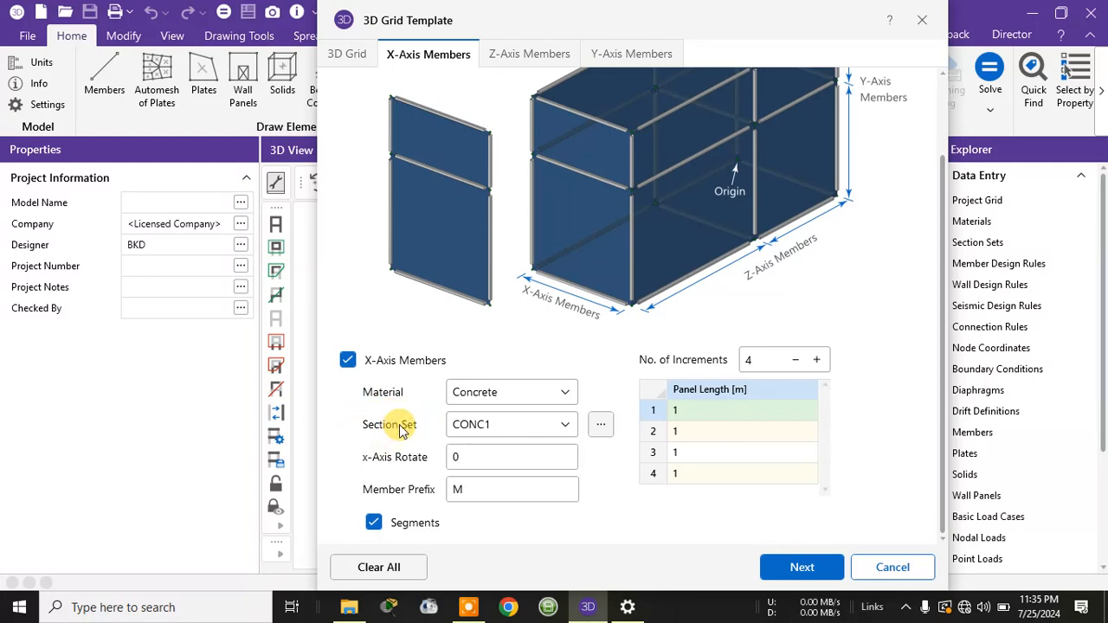
{"action": "left_click", "coordinate": [564, 424]}
{"action": "left_click", "coordinate": [567, 424]}
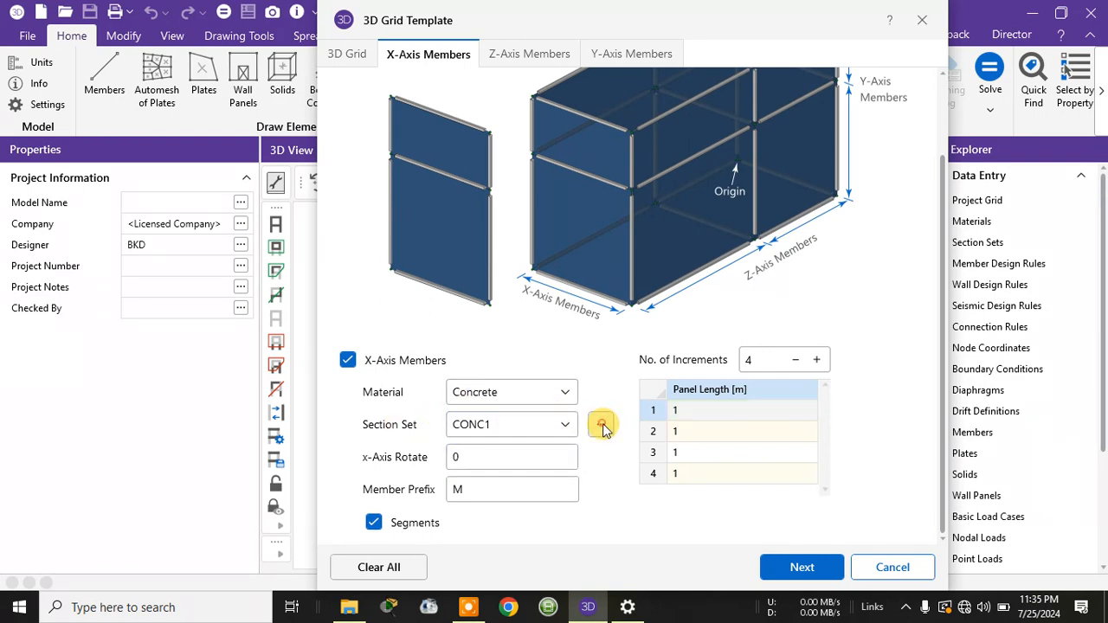
{"action": "left_click", "coordinate": [600, 424]}
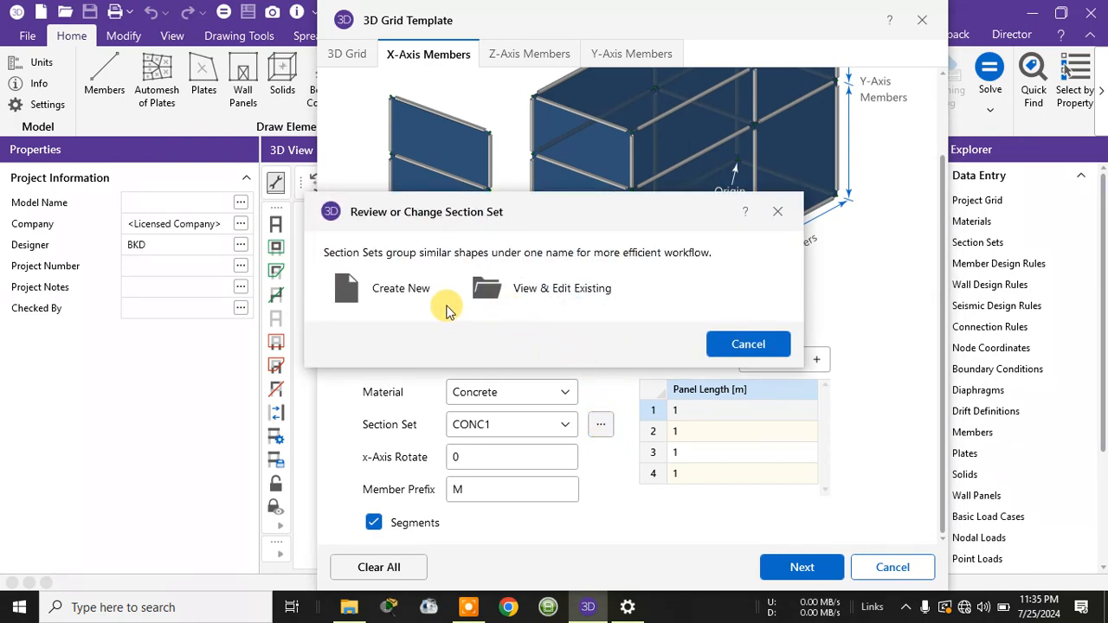
{"action": "left_click", "coordinate": [518, 294]}
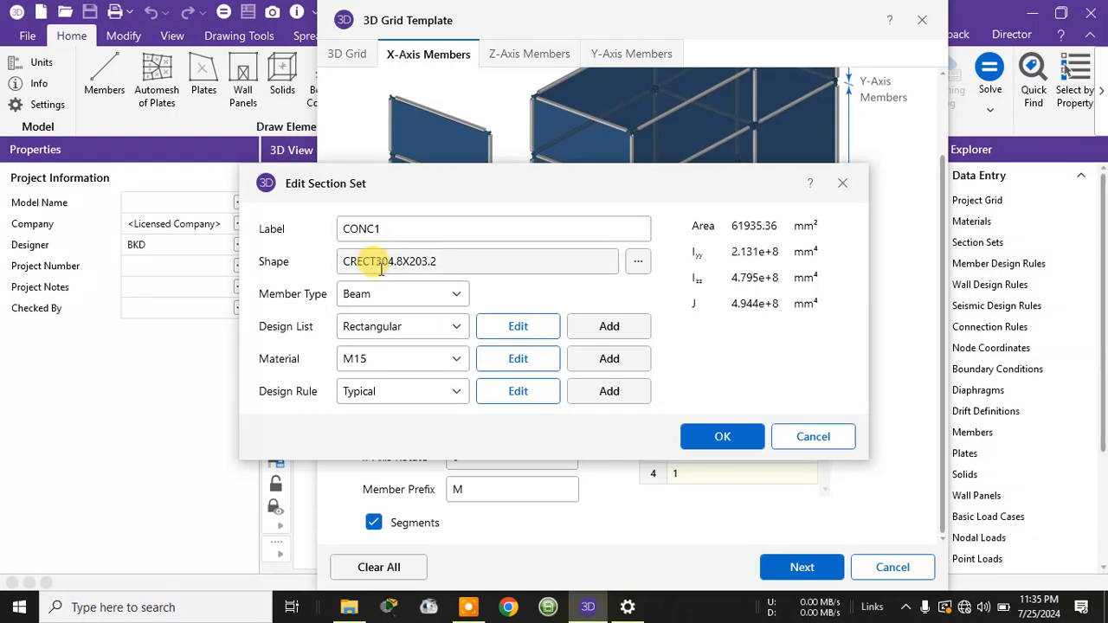
{"action": "left_click", "coordinate": [389, 232]}
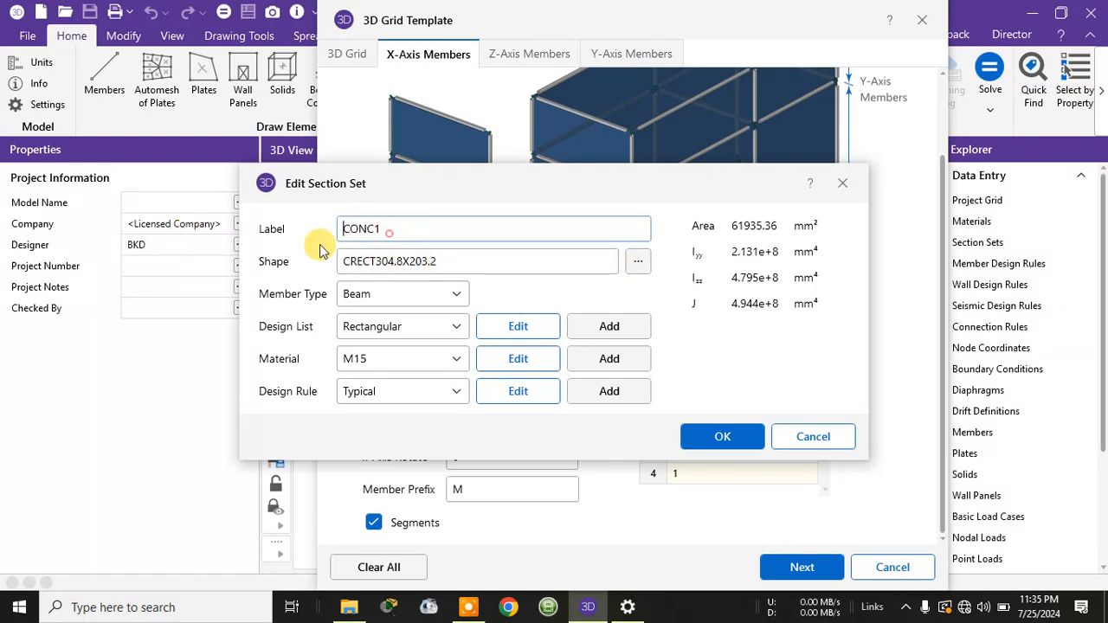
{"action": "left_click_drag", "start_coordinate": [386, 228], "coordinate": [344, 228]}
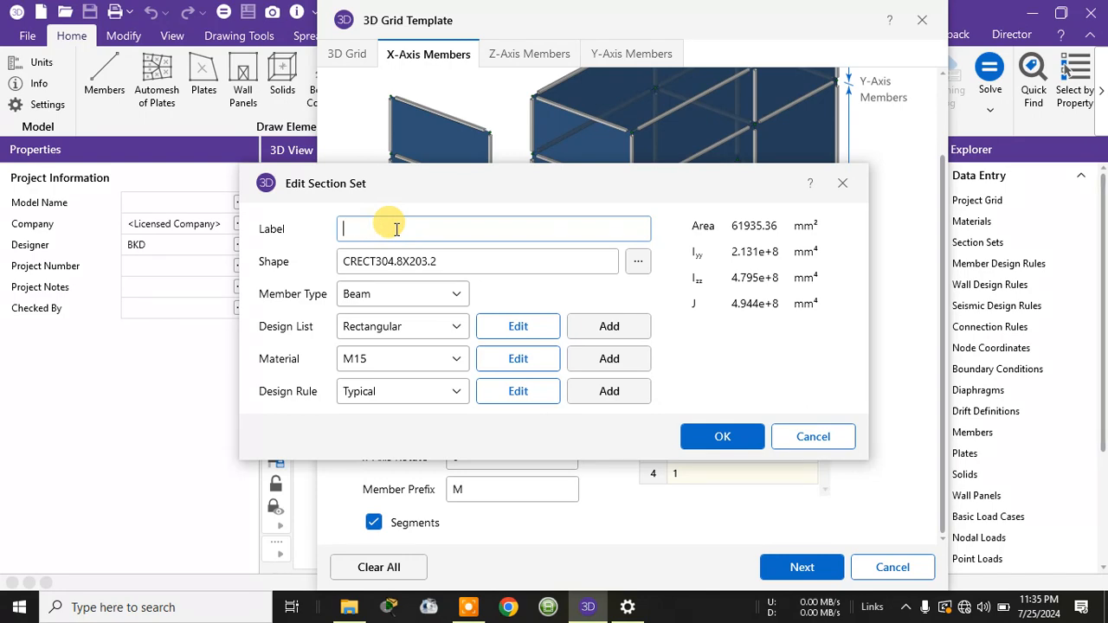
{"action": "left_click_drag", "start_coordinate": [388, 180], "coordinate": [413, 374]}
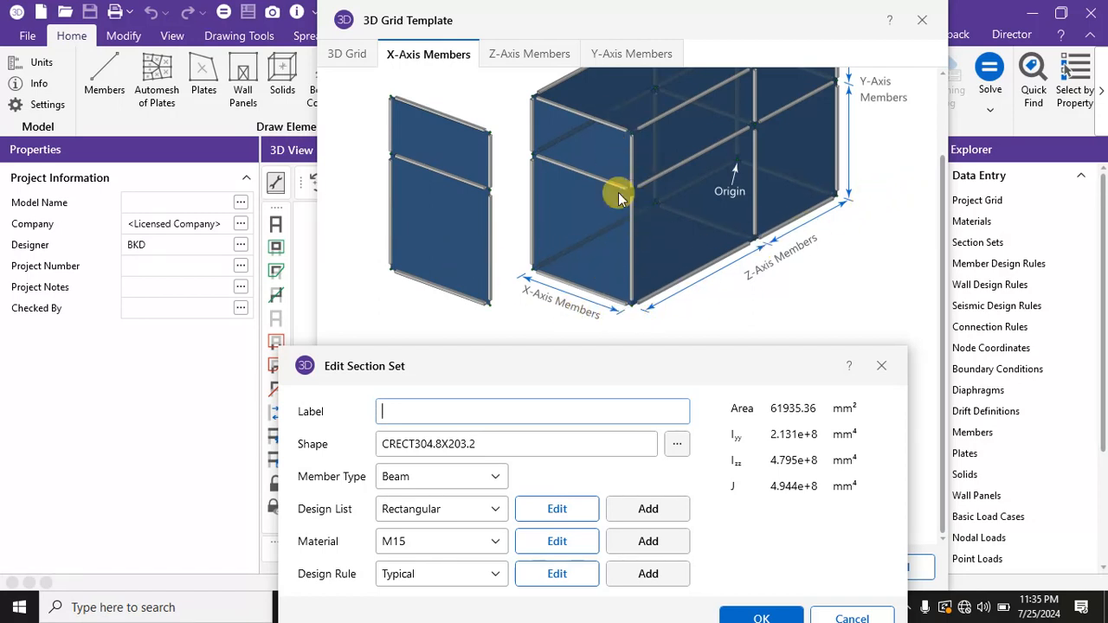
{"action": "left_click_drag", "start_coordinate": [606, 381], "coordinate": [624, 243]}
{"action": "left_click", "coordinate": [451, 276]}
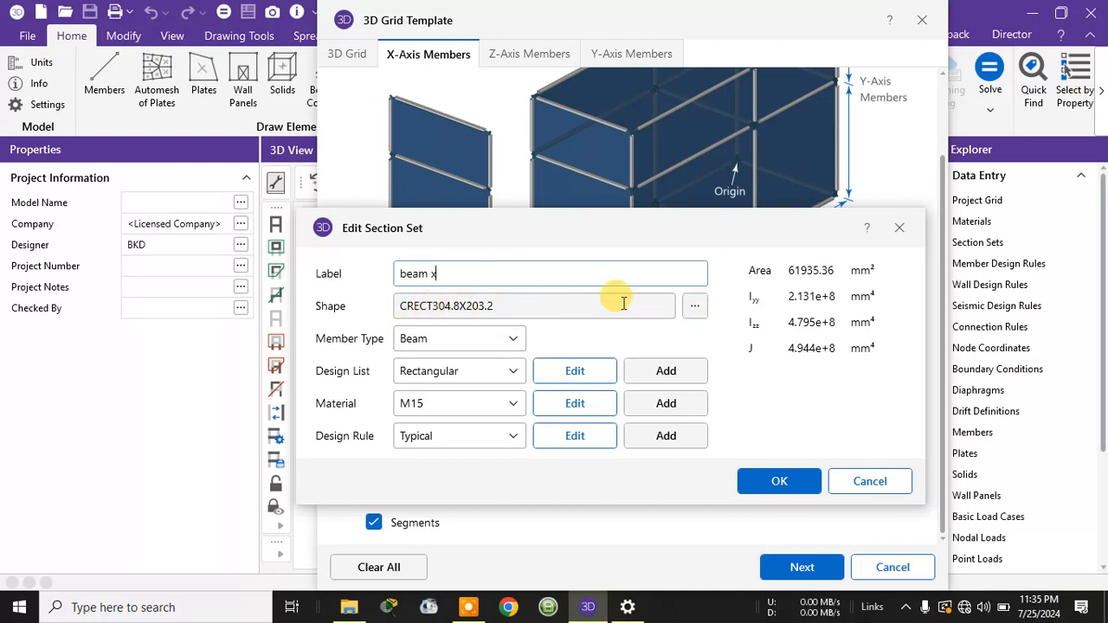
Set the shape of section set beam x to a rectangular concrete section with 300 mm depth and 250 mm width
{"action": "left_click", "coordinate": [694, 306]}
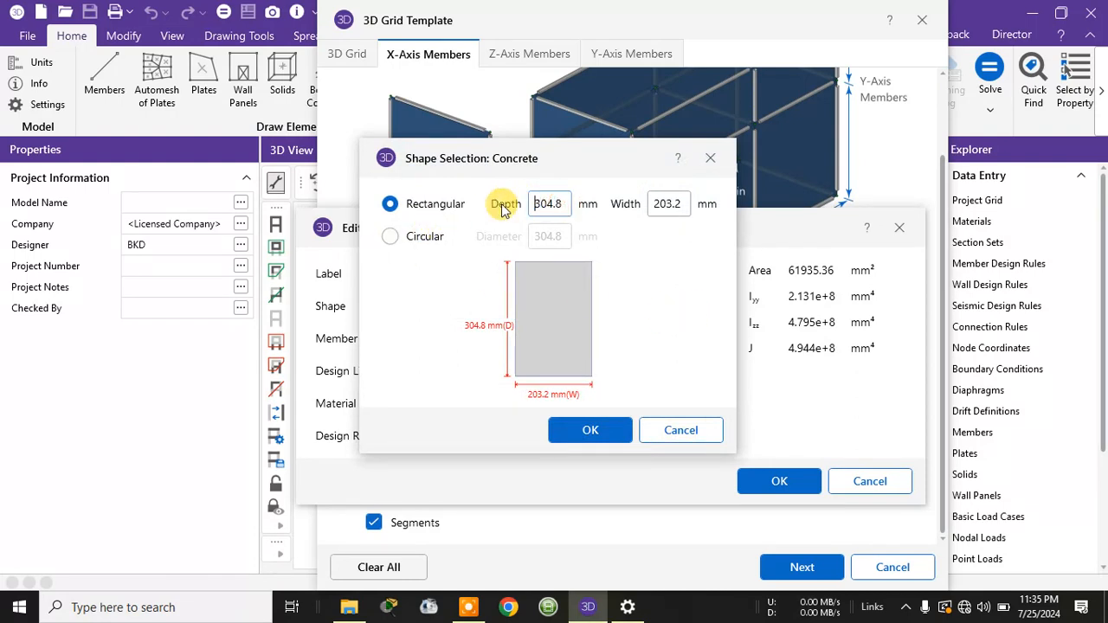
{"action": "left_click", "coordinate": [544, 202]}
{"action": "left_click_drag", "start_coordinate": [561, 205], "coordinate": [530, 219]}
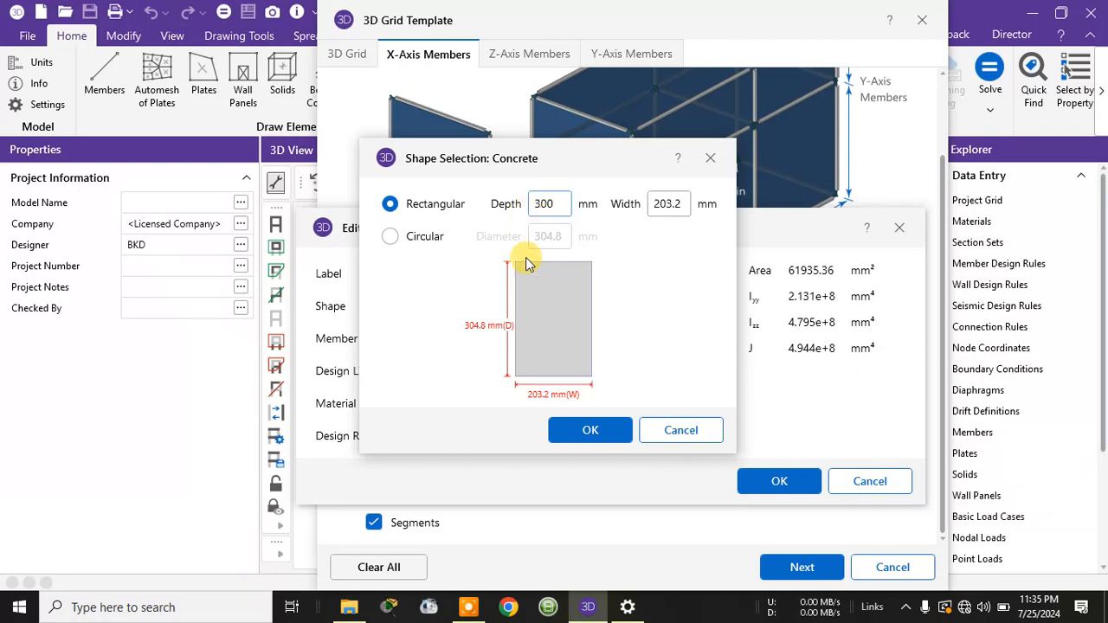
{"action": "type", "text": "300"}
{"action": "double_click", "coordinate": [684, 205]}
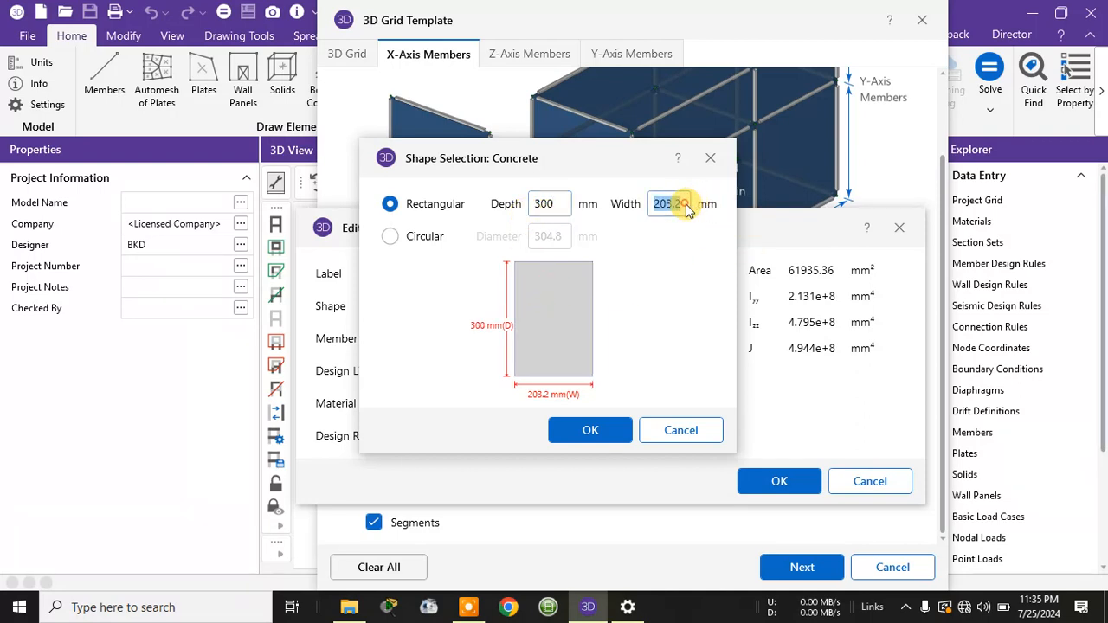
{"action": "type", "text": "2"}
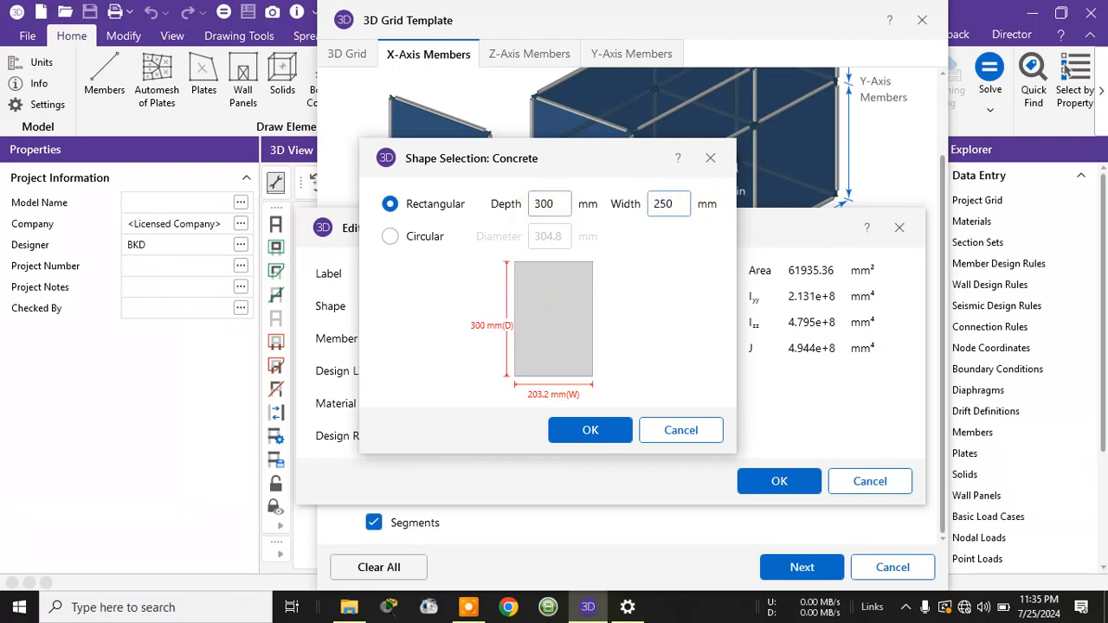
{"action": "type", "text": "50"}
{"action": "left_click", "coordinate": [614, 437]}
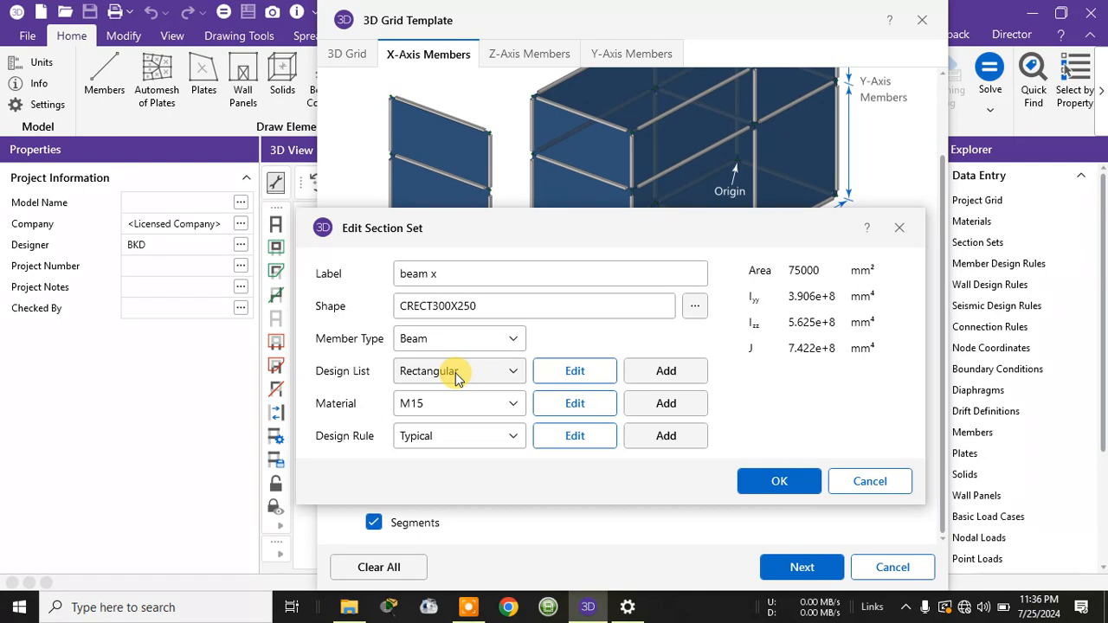
Assign the M20 material to section set beam x and review the material's properties without editing them
{"action": "left_click", "coordinate": [456, 374]}
{"action": "left_click", "coordinate": [438, 468]}
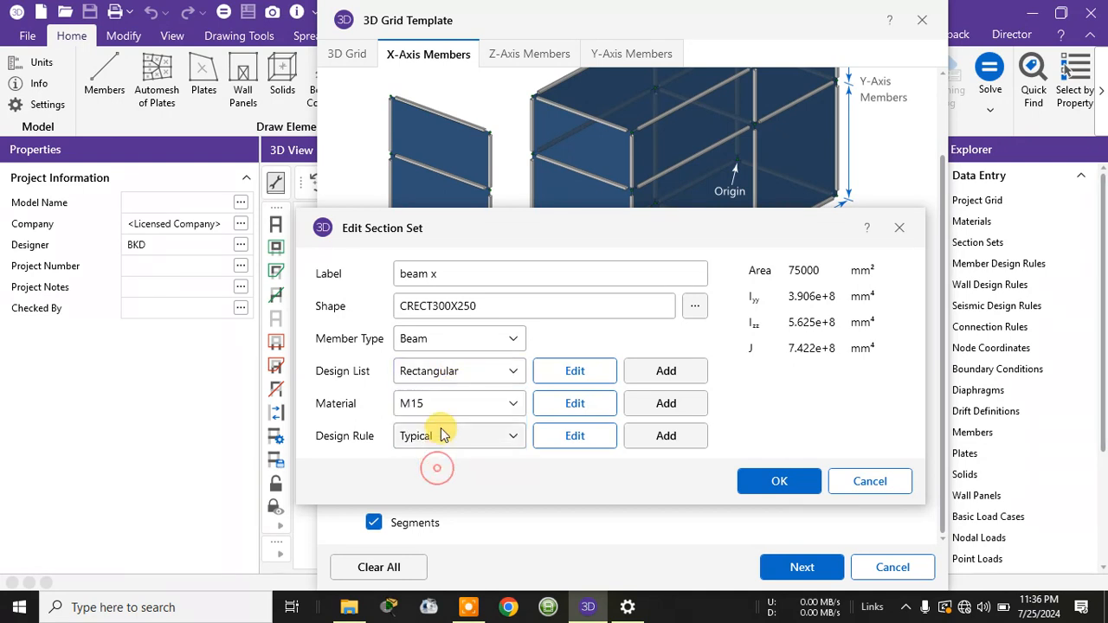
{"action": "left_click", "coordinate": [433, 405]}
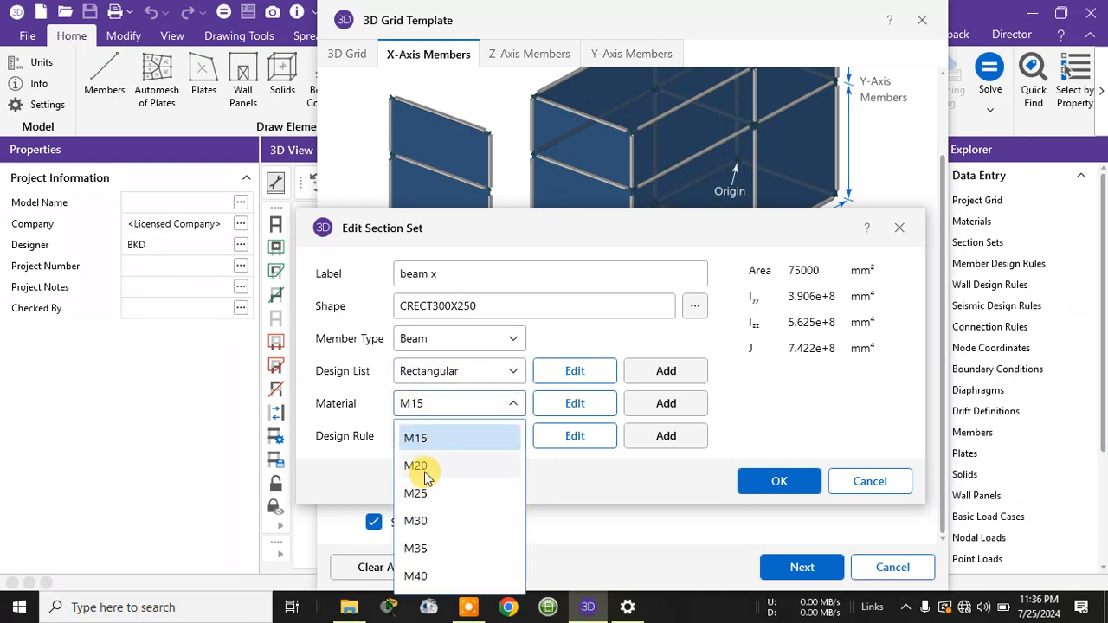
{"action": "left_click", "coordinate": [424, 472]}
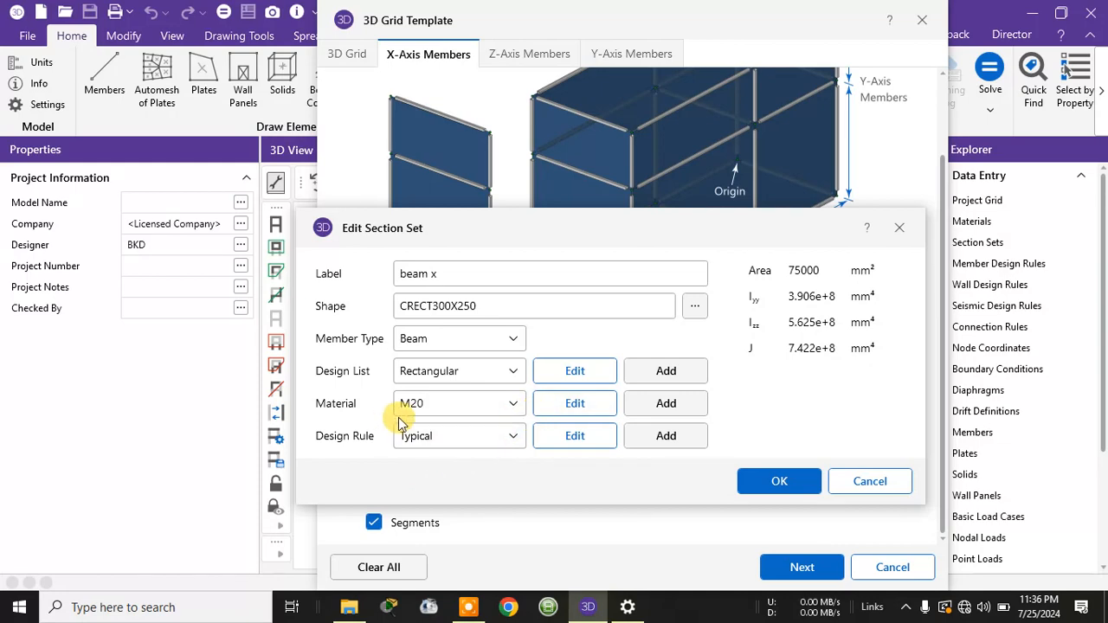
{"action": "left_click", "coordinate": [577, 404]}
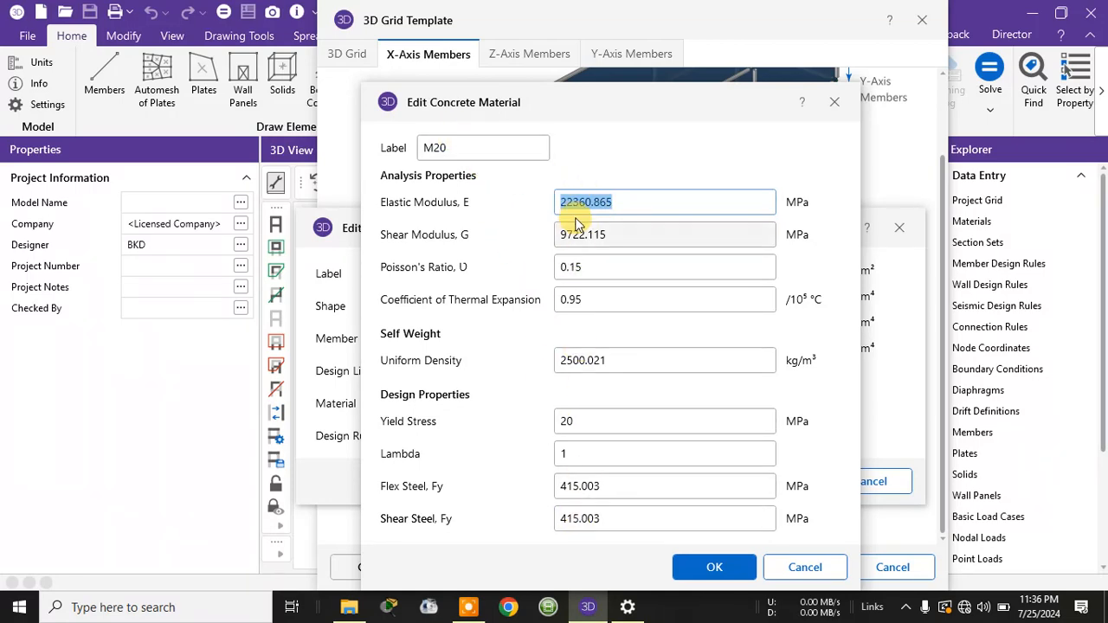
{"action": "left_click", "coordinate": [804, 567]}
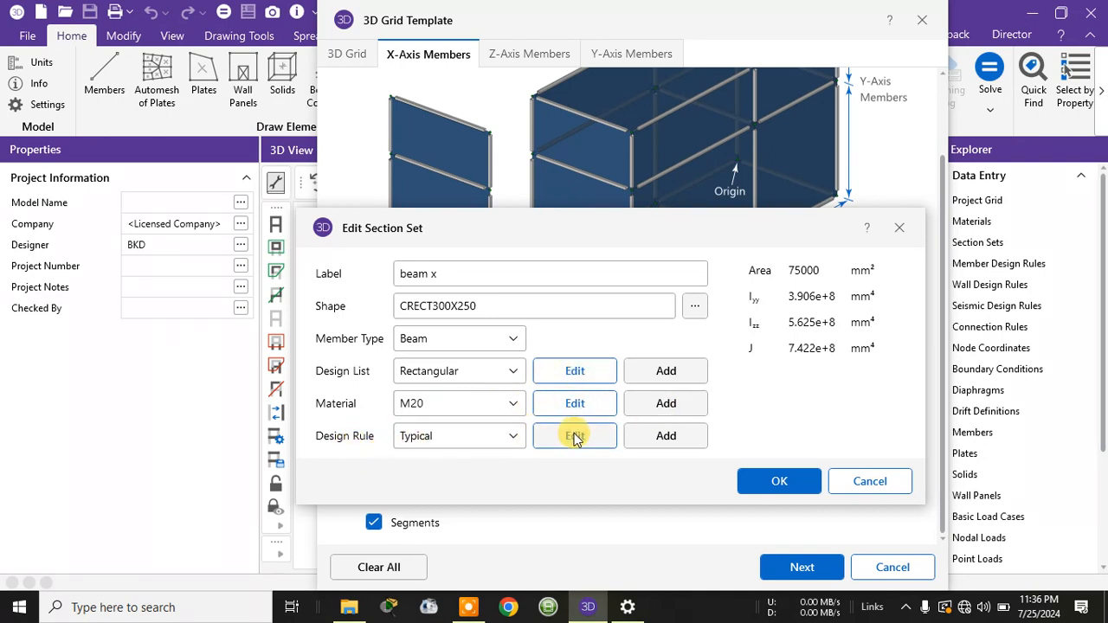
Review the size, deflection and rebar settings of the Typical design rule, apply the rule and accept section set beam x
{"action": "left_click", "coordinate": [489, 444]}
{"action": "left_click", "coordinate": [489, 444]}
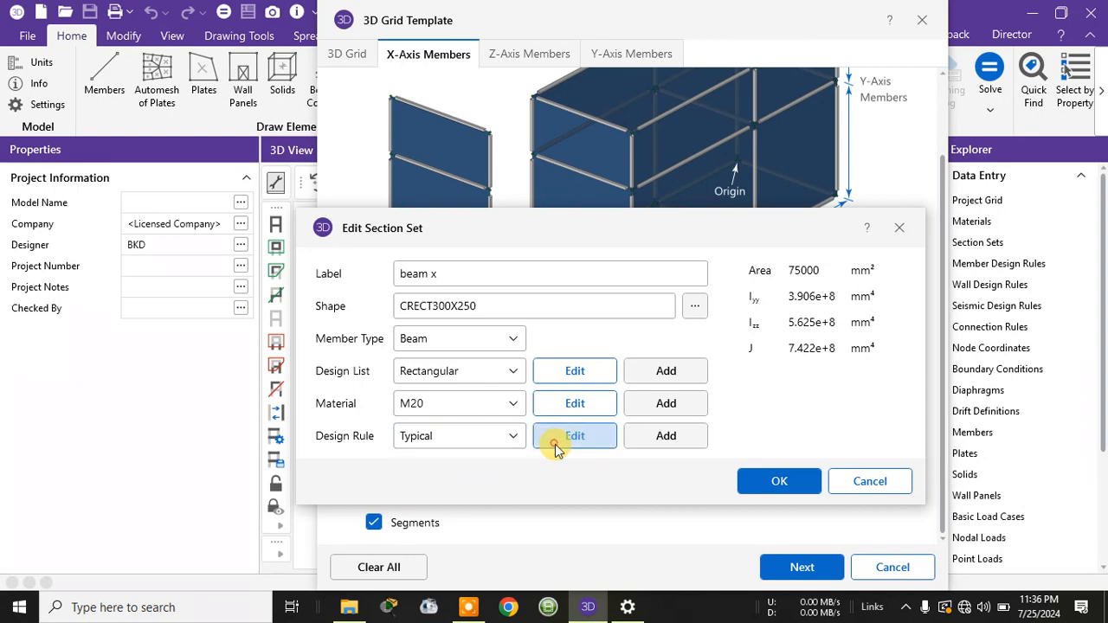
{"action": "left_click", "coordinate": [572, 437]}
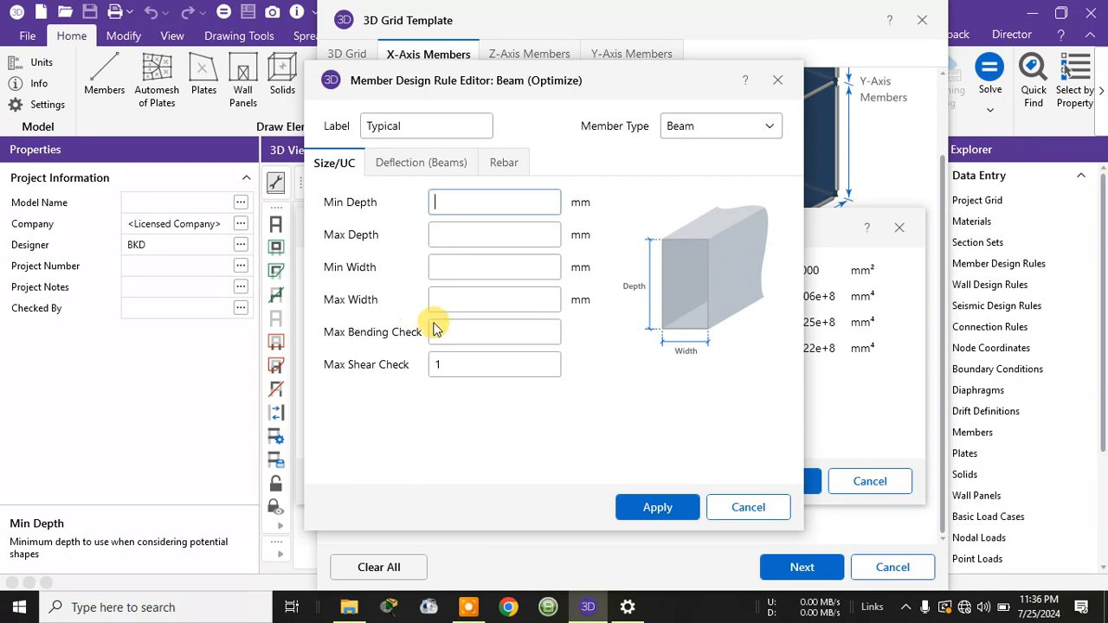
{"action": "left_click", "coordinate": [413, 175]}
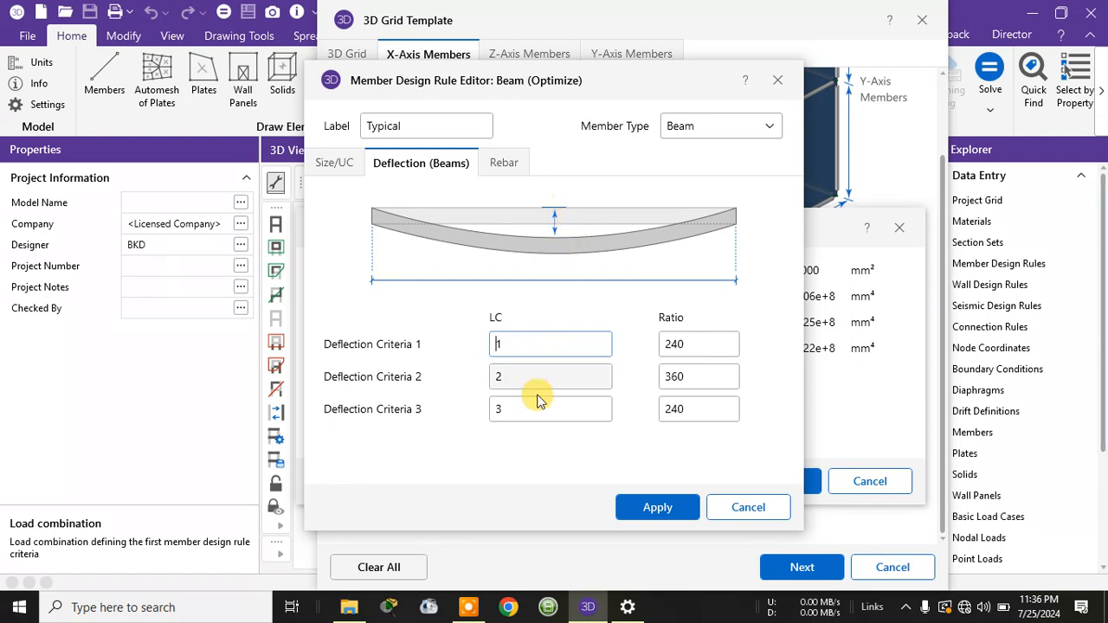
{"action": "left_click", "coordinate": [504, 164]}
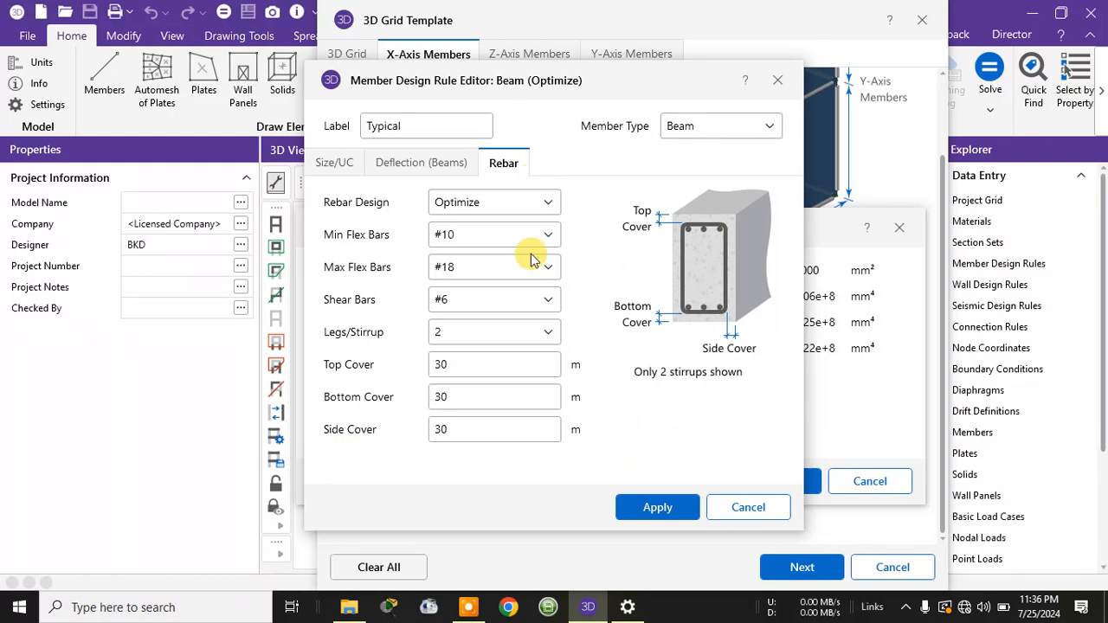
{"action": "left_click", "coordinate": [658, 507]}
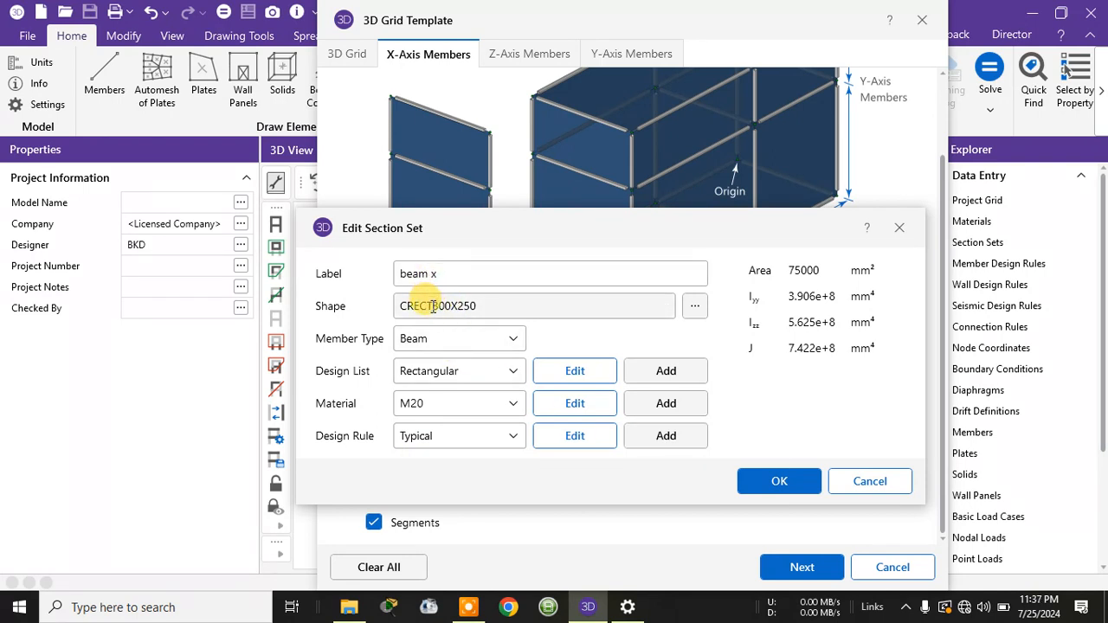
{"action": "left_click", "coordinate": [790, 488]}
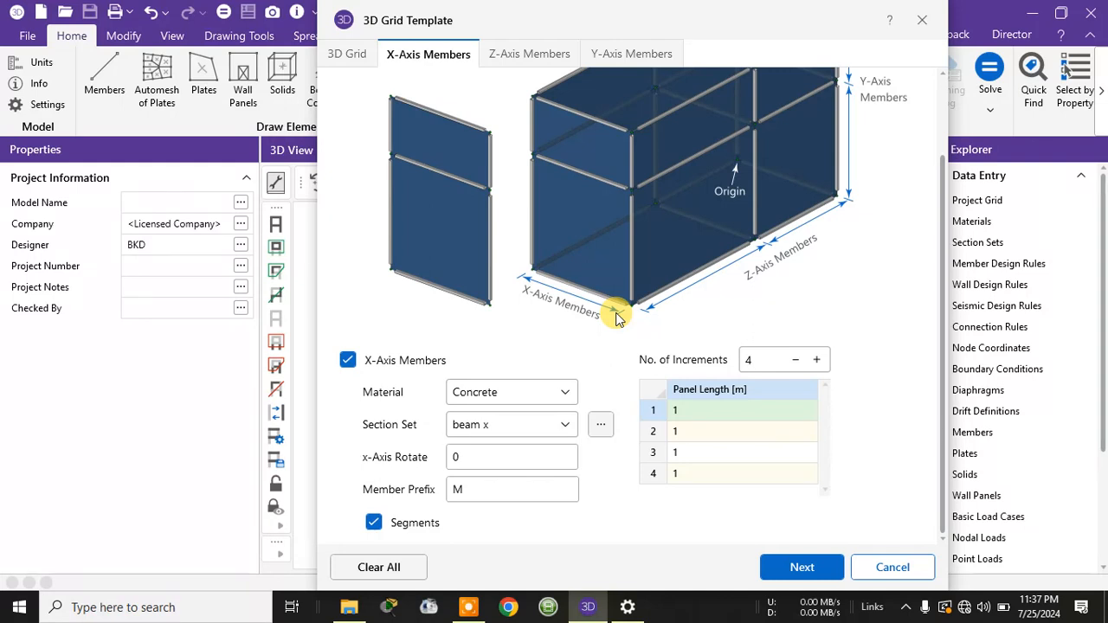
Give the X-axis members 2 increments with panel lengths of 5 m and 8 m, and continue to the Z-axis members
{"action": "left_click", "coordinate": [795, 360]}
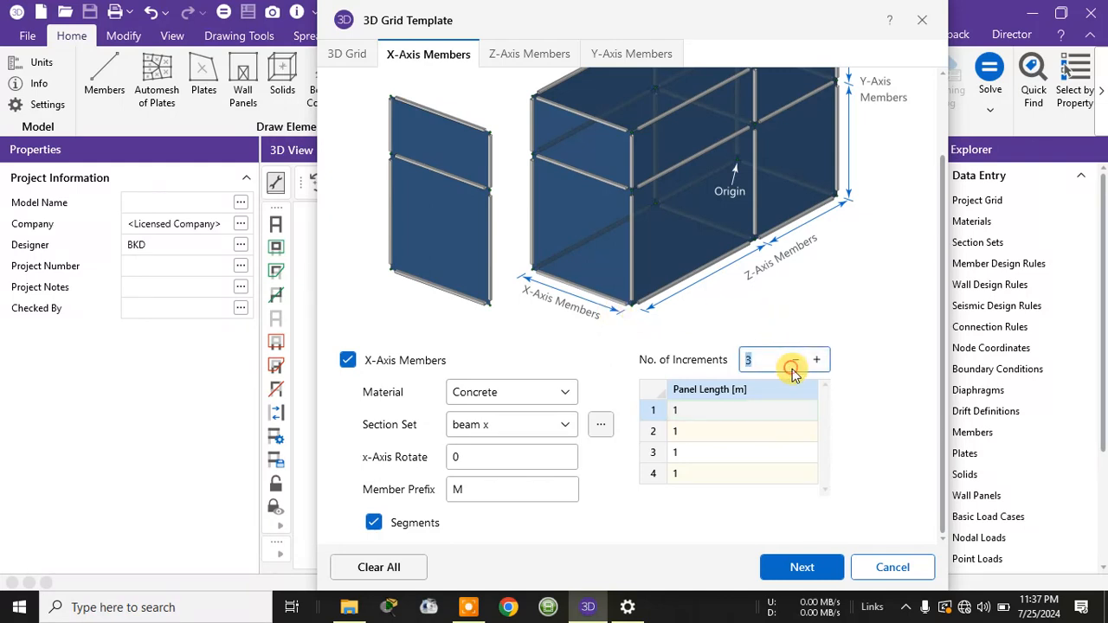
{"action": "left_click", "coordinate": [790, 361]}
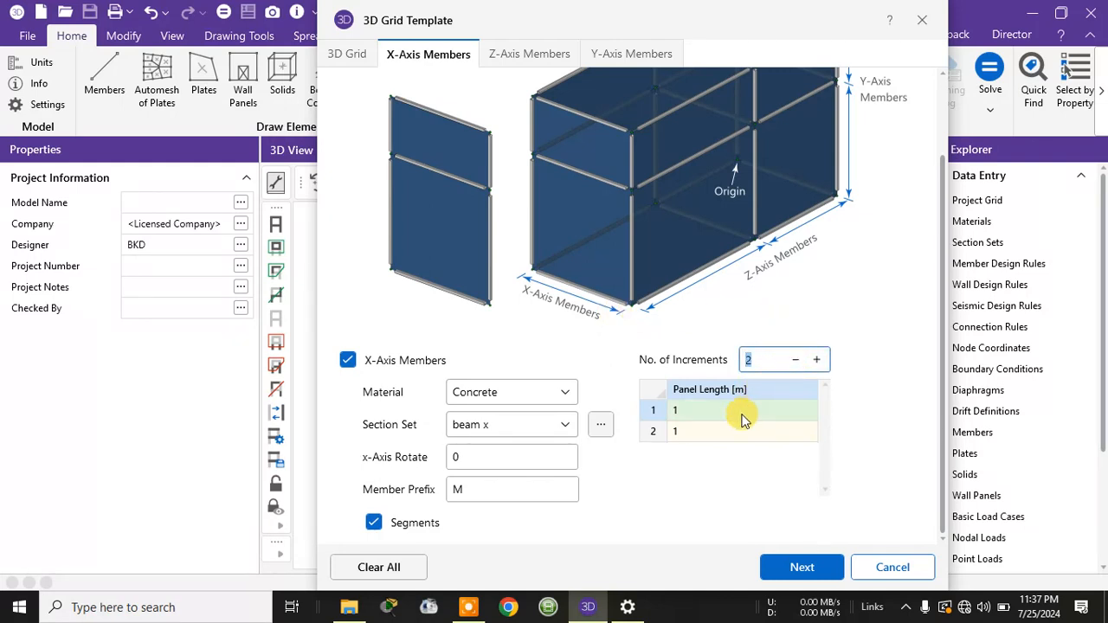
{"action": "left_click", "coordinate": [738, 414]}
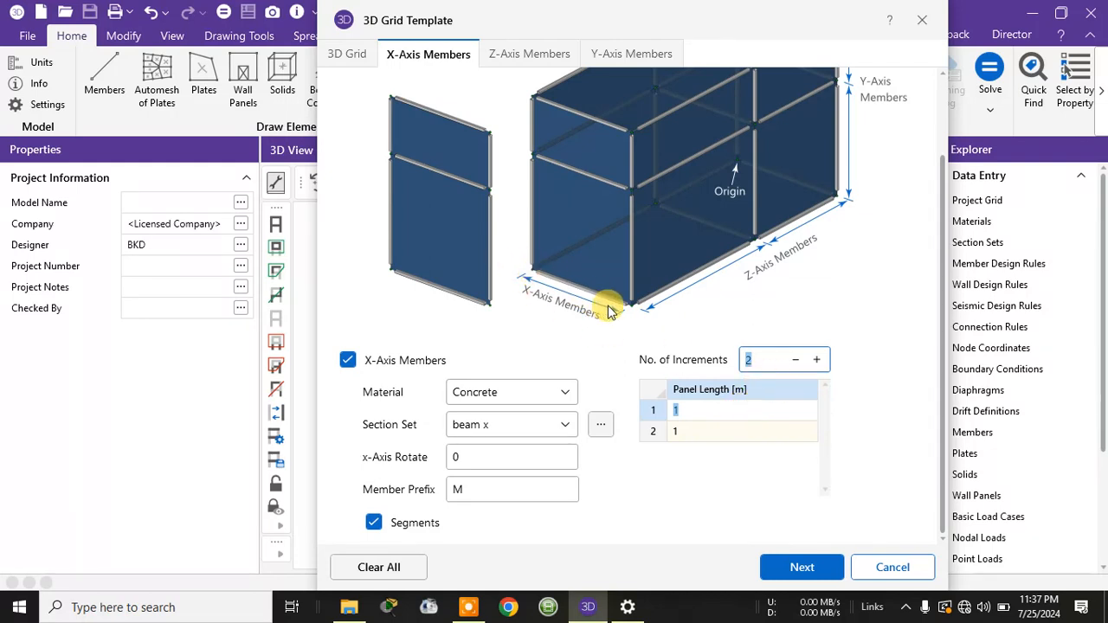
{"action": "double_click", "coordinate": [728, 410]}
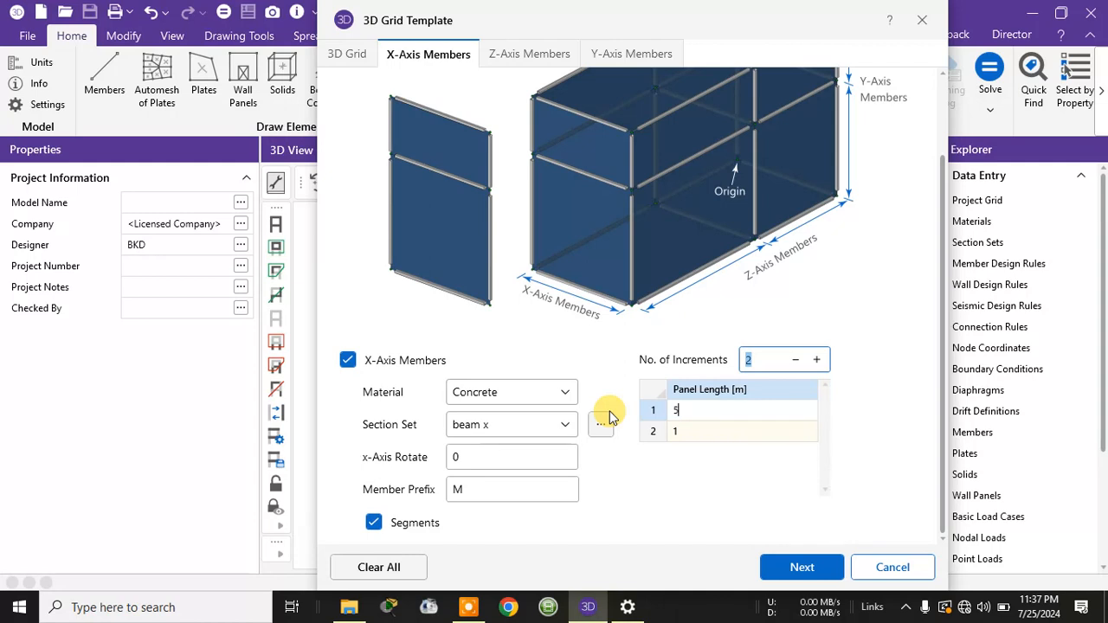
{"action": "double_click", "coordinate": [728, 433]}
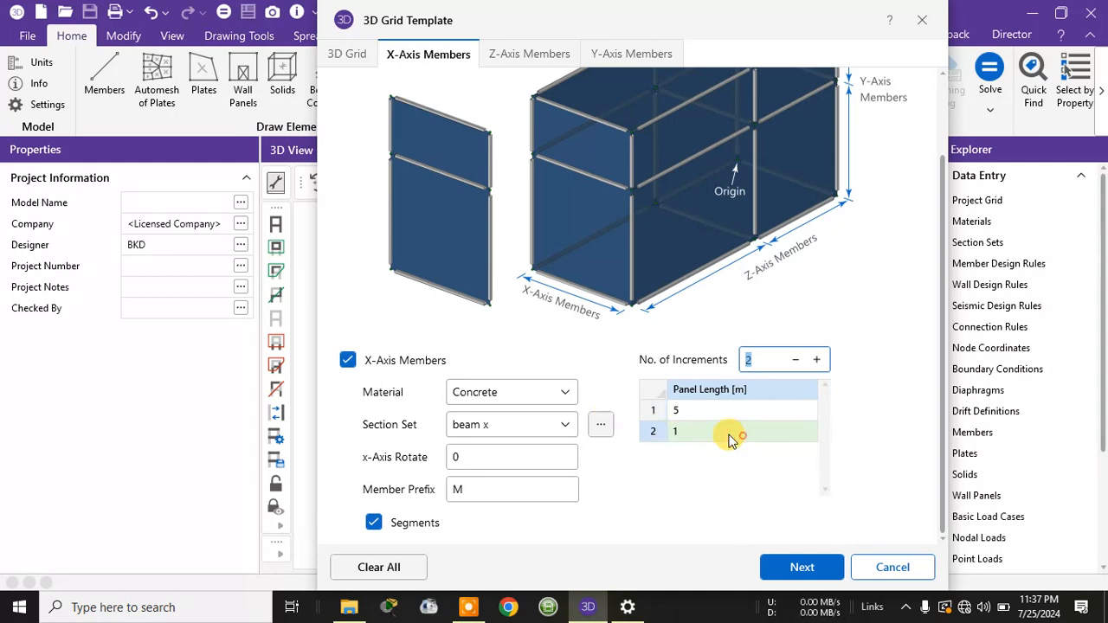
{"action": "type", "text": "8"}
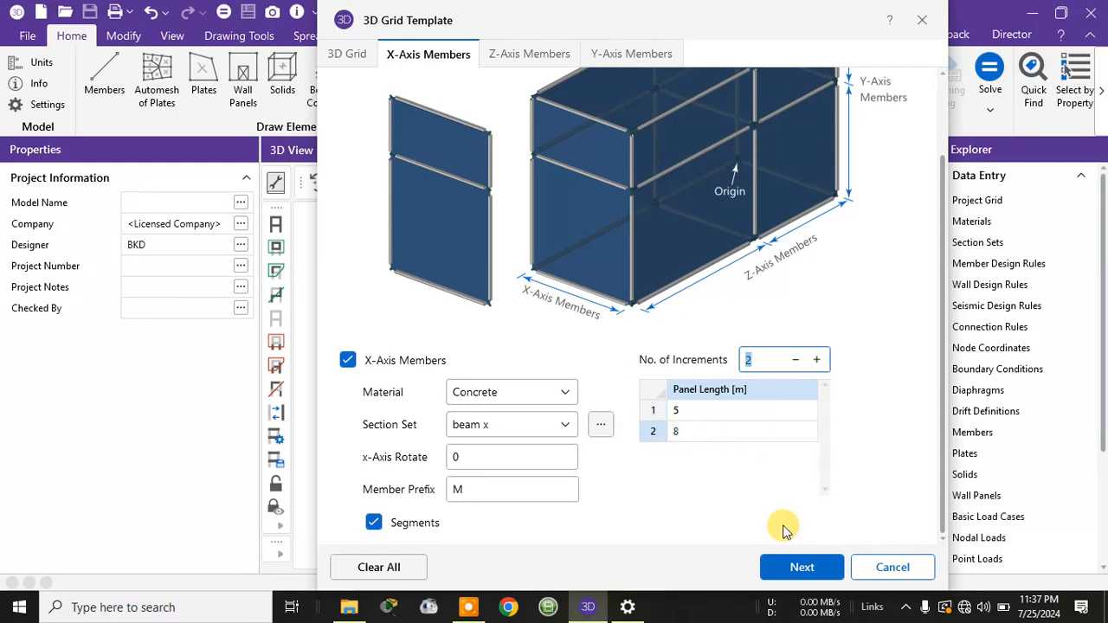
{"action": "left_click", "coordinate": [798, 569]}
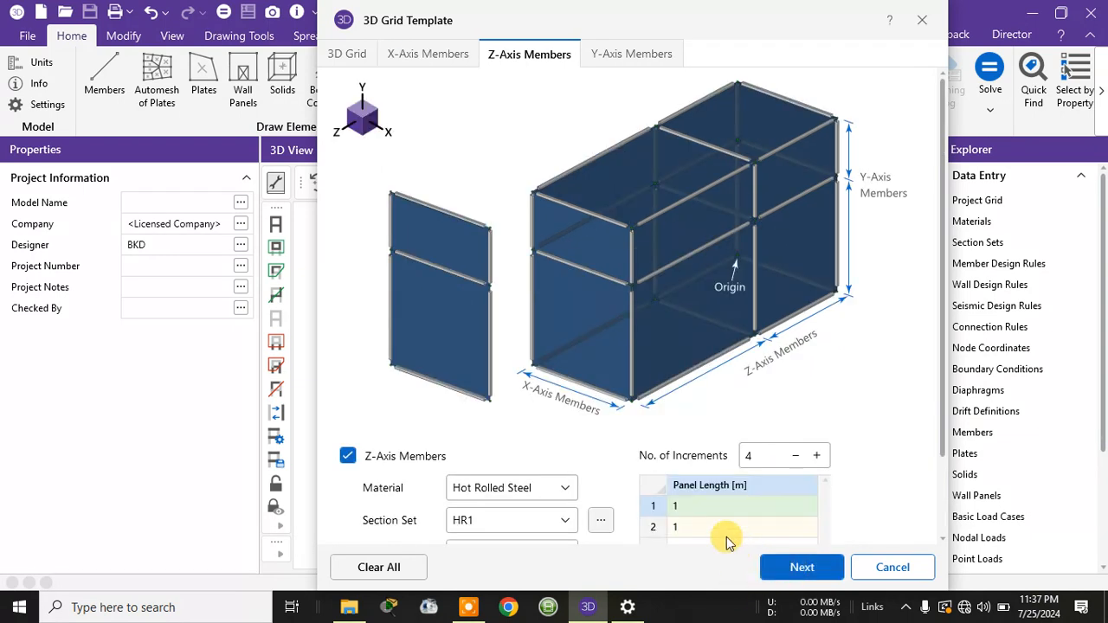
Set the material of the Z-axis members to Concrete and check which section sets are available
{"action": "scroll", "coordinate": [523, 414], "scroll_direction": "down", "scroll_amount": 2}
{"action": "left_click", "coordinate": [524, 412]}
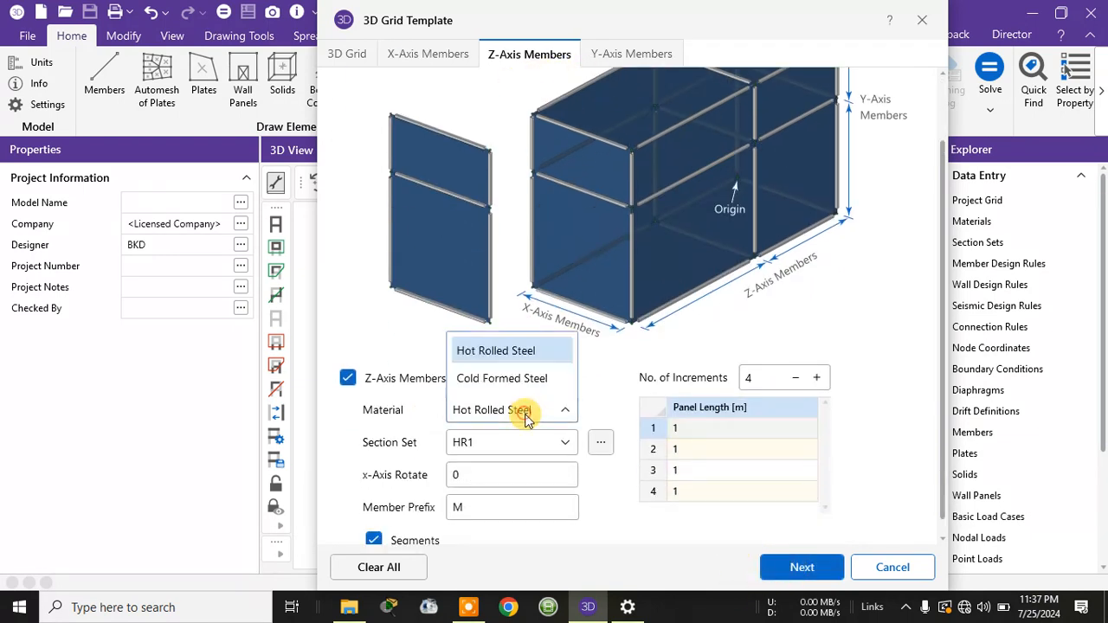
{"action": "left_click", "coordinate": [499, 299]}
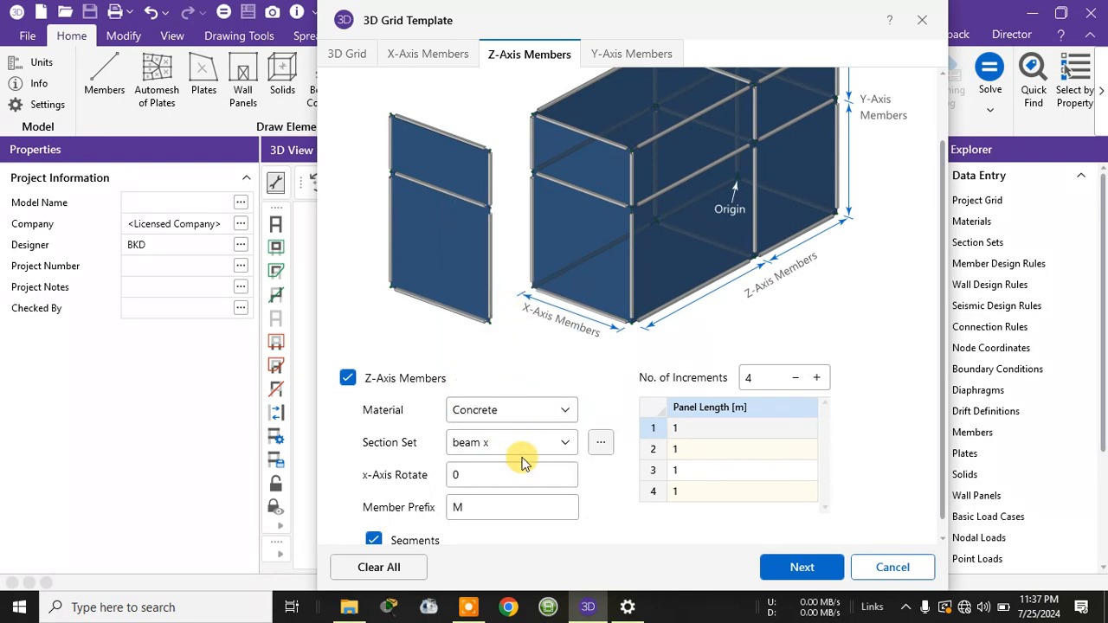
{"action": "left_click", "coordinate": [603, 442]}
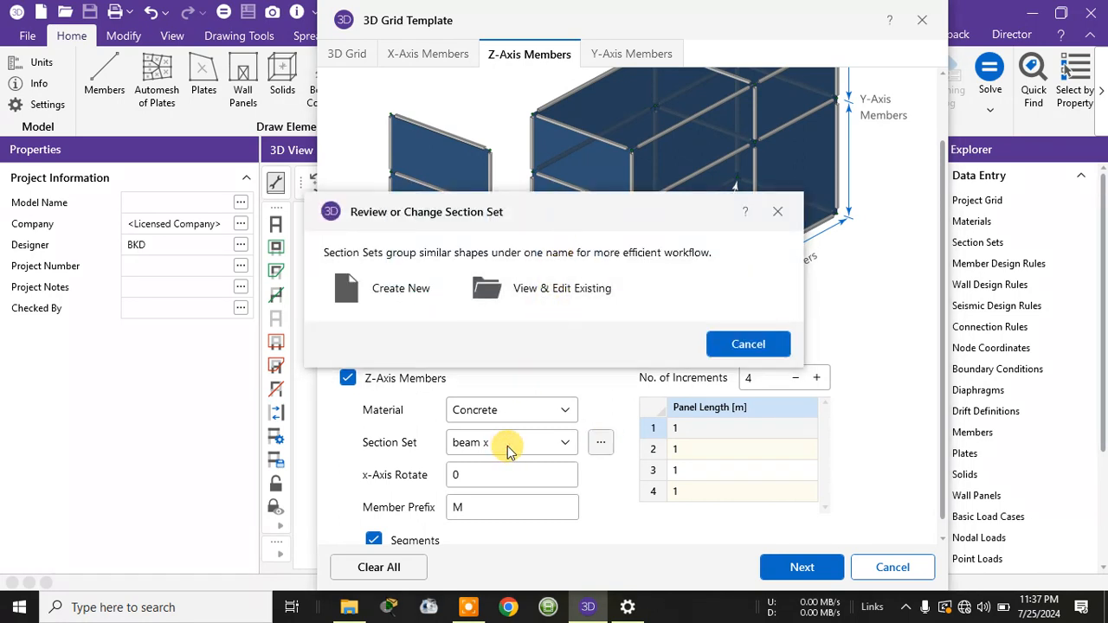
{"action": "left_click", "coordinate": [764, 343]}
{"action": "left_click", "coordinate": [556, 444]}
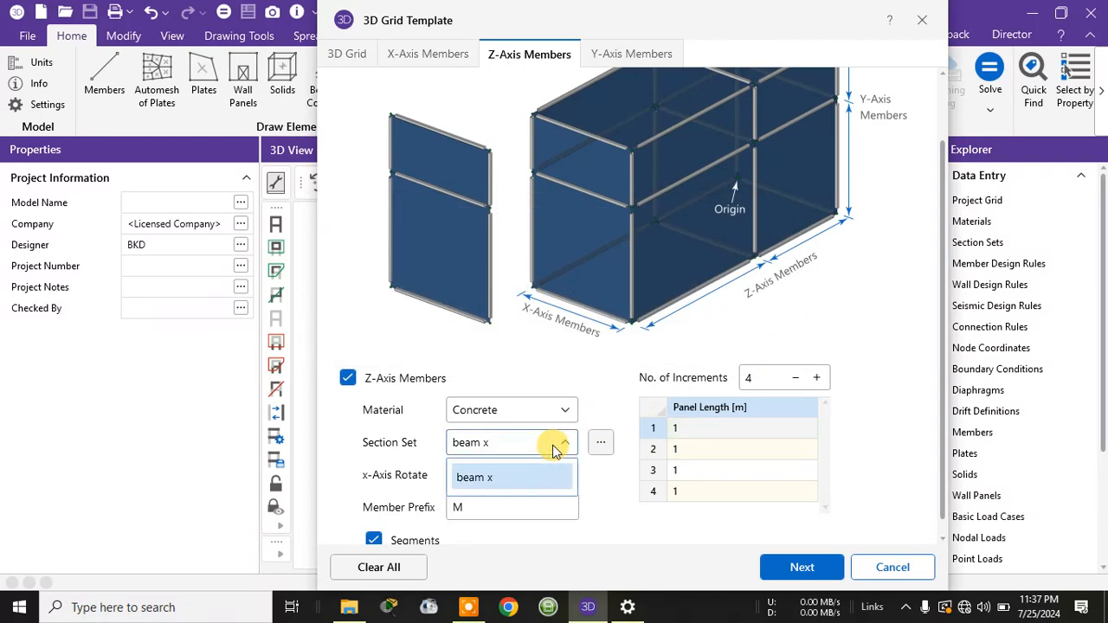
{"action": "left_click", "coordinate": [555, 446]}
Create a new section set for the Z-axis members and label it beam z
{"action": "left_click", "coordinate": [604, 442]}
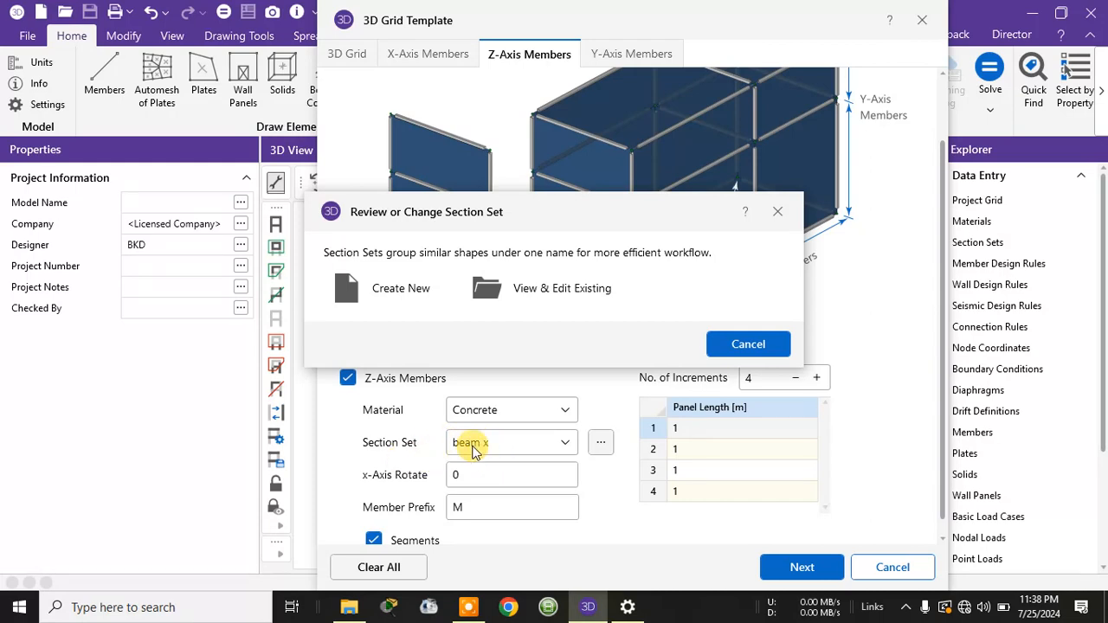
{"action": "left_click", "coordinate": [407, 291]}
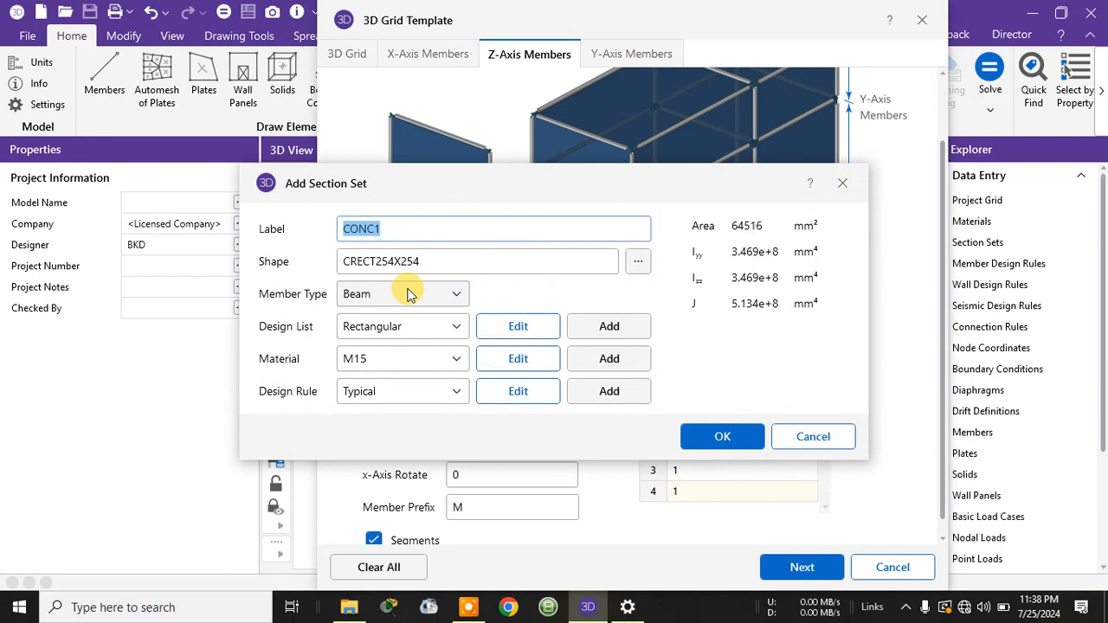
{"action": "left_click", "coordinate": [403, 226]}
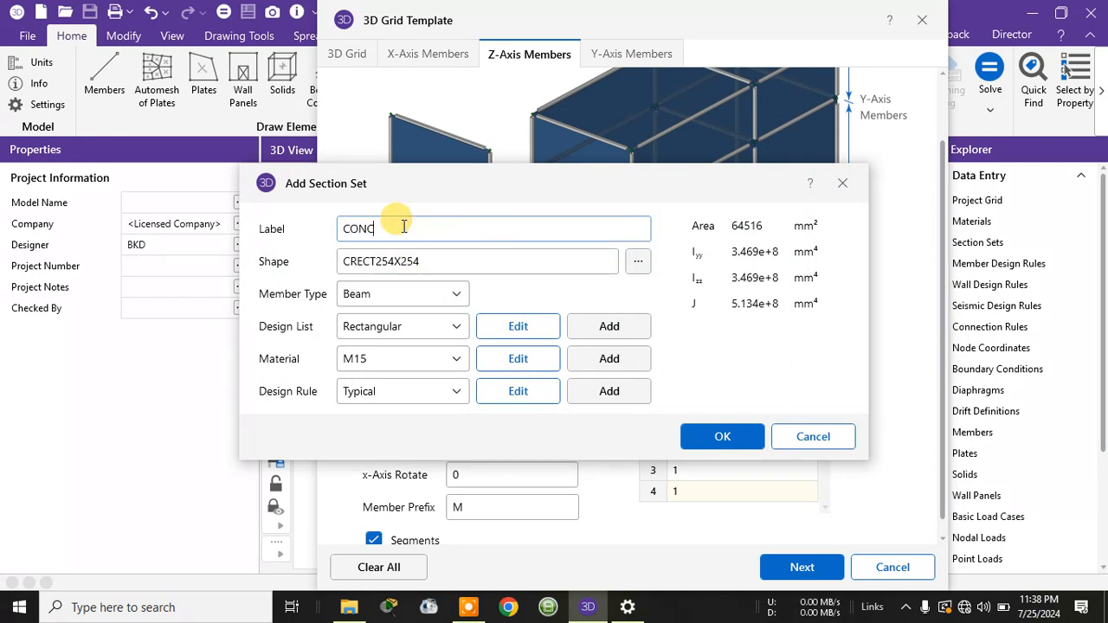
{"action": "type", "text": "beam z"}
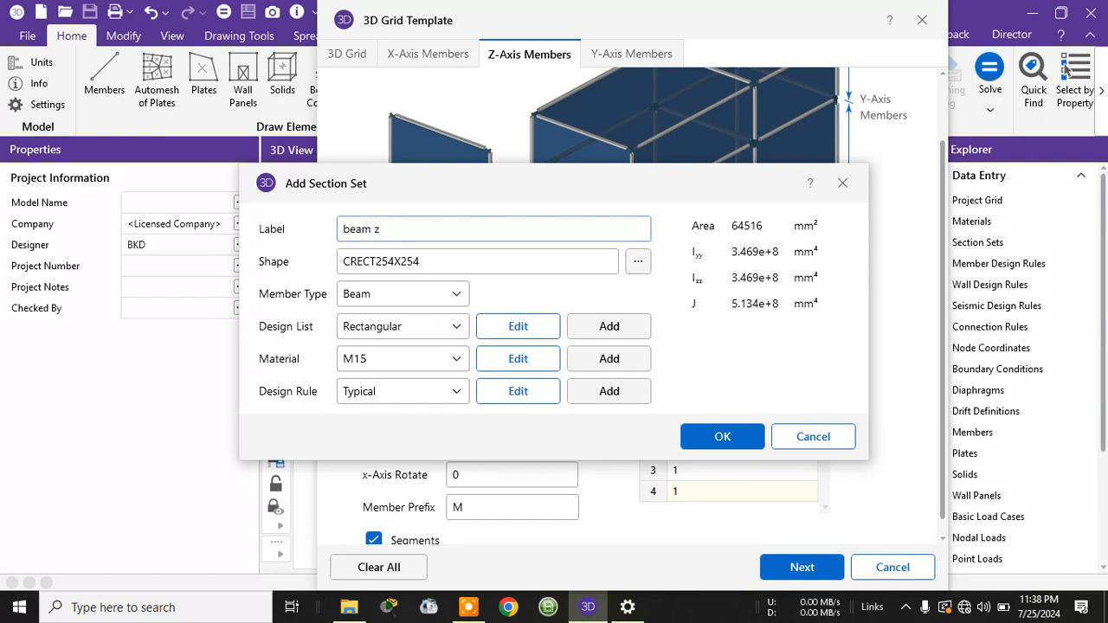
Set the shape of section set beam z to a rectangular concrete section with 300 mm depth and 250 mm width
{"action": "left_click", "coordinate": [638, 260]}
{"action": "left_click", "coordinate": [550, 204]}
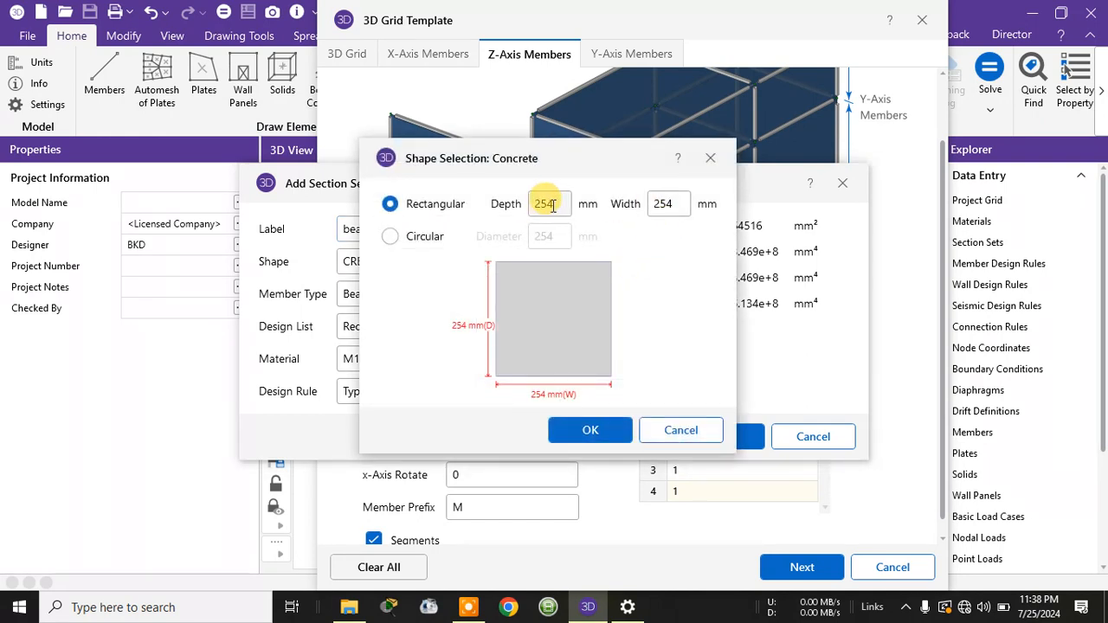
{"action": "left_click_drag", "start_coordinate": [552, 204], "coordinate": [379, 211]}
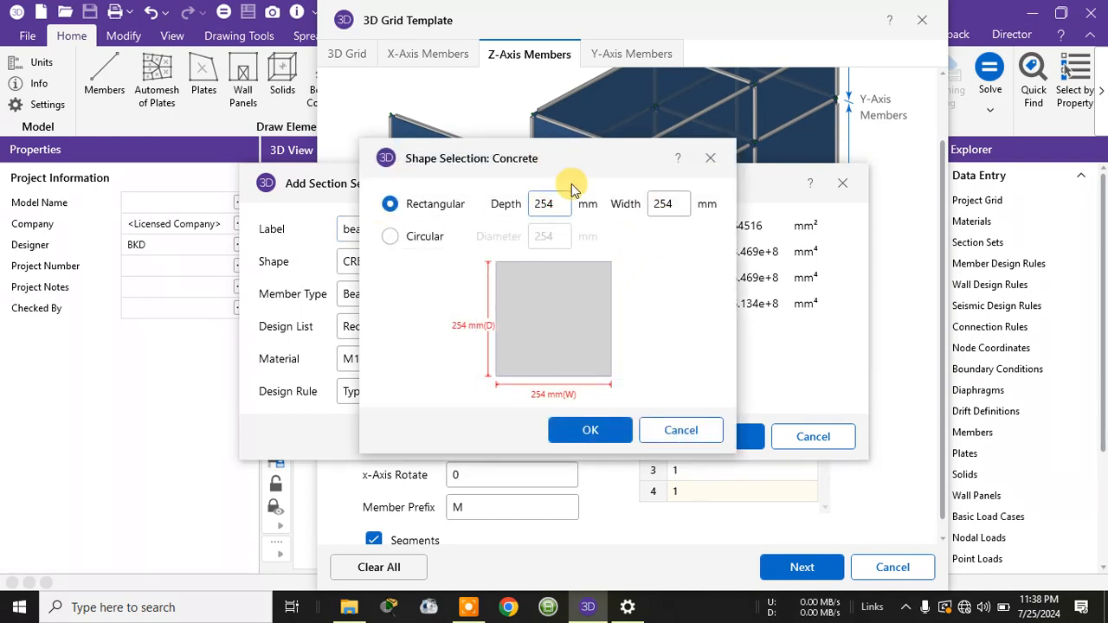
{"action": "left_click_drag", "start_coordinate": [555, 204], "coordinate": [501, 205]}
{"action": "type", "text": "300"}
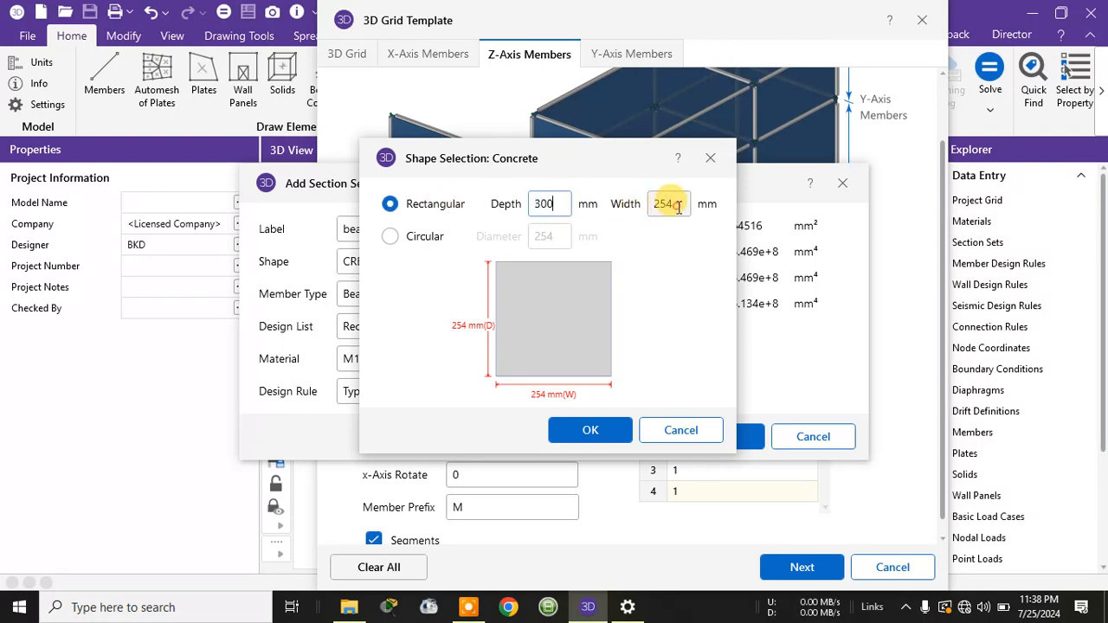
{"action": "left_click", "coordinate": [677, 205]}
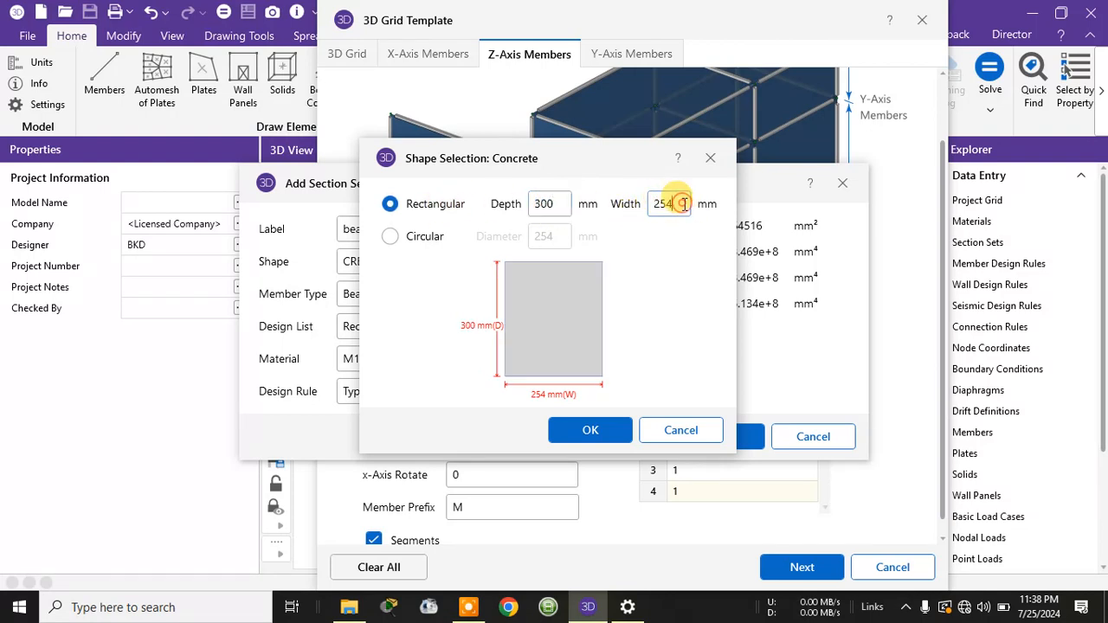
{"action": "key", "text": "BackSpace"}
{"action": "type", "text": "0"}
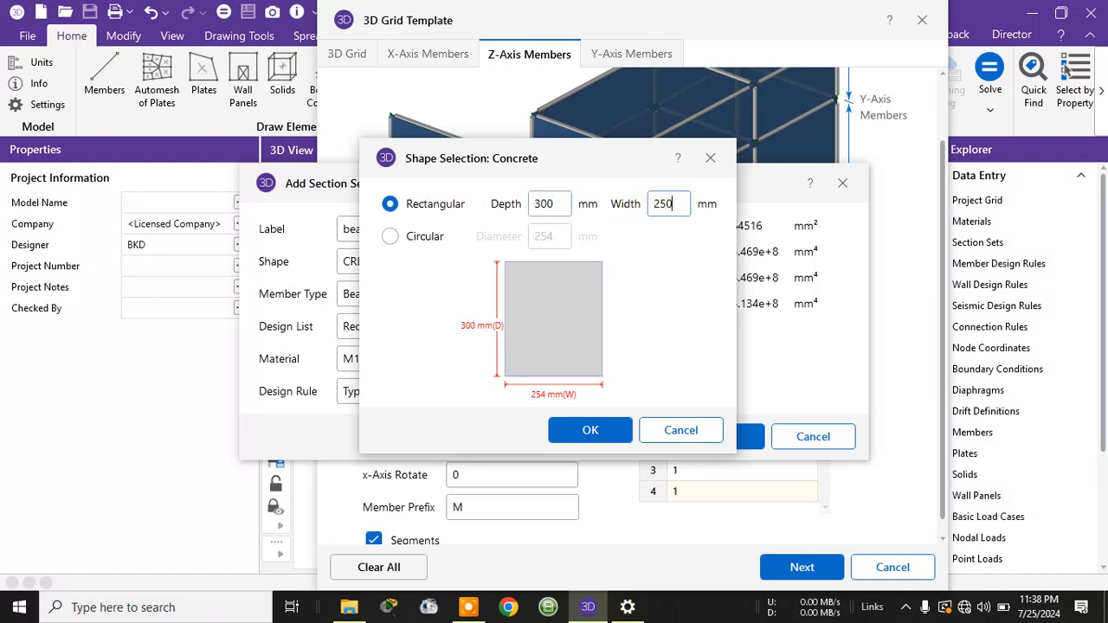
{"action": "left_click", "coordinate": [592, 430]}
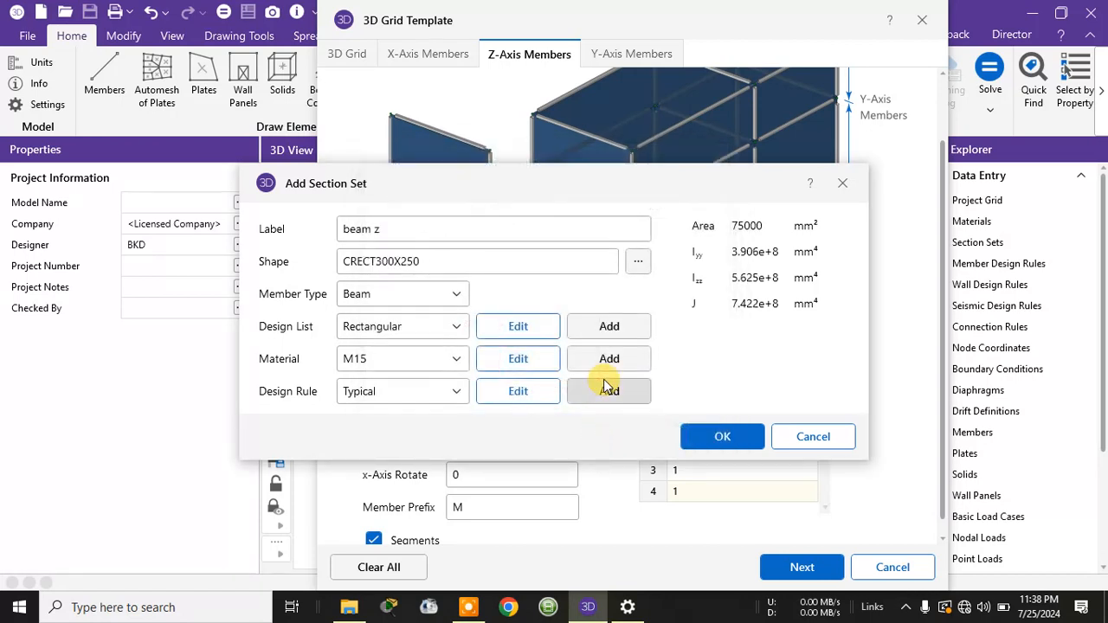
Assign the M20 material to section set beam z and accept the section set
{"action": "left_click", "coordinate": [387, 355]}
{"action": "left_click", "coordinate": [373, 422]}
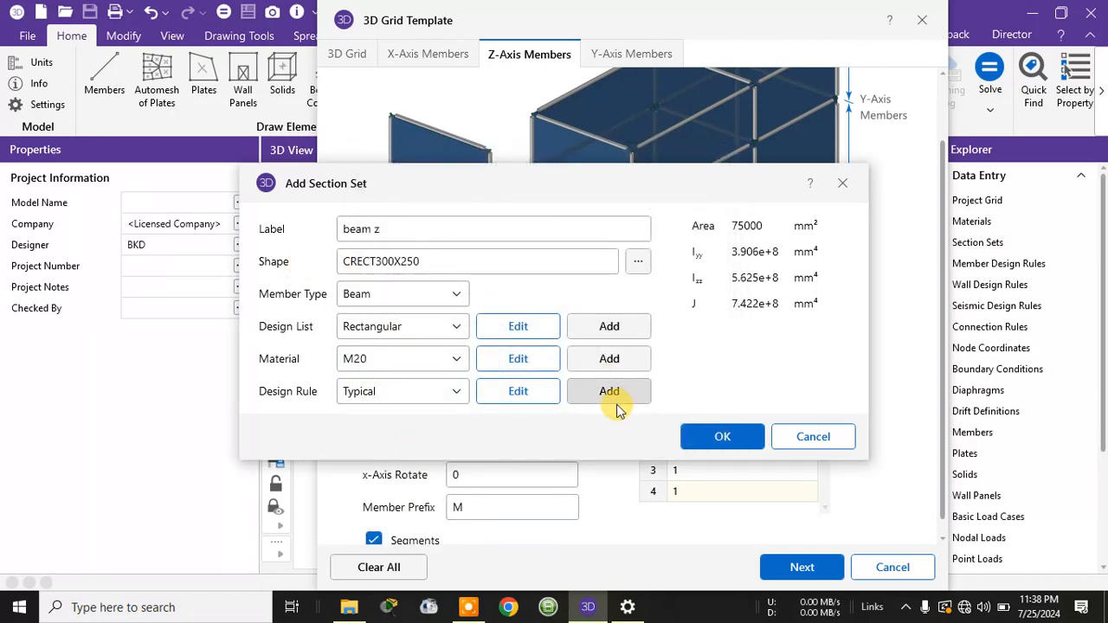
{"action": "left_click", "coordinate": [727, 436]}
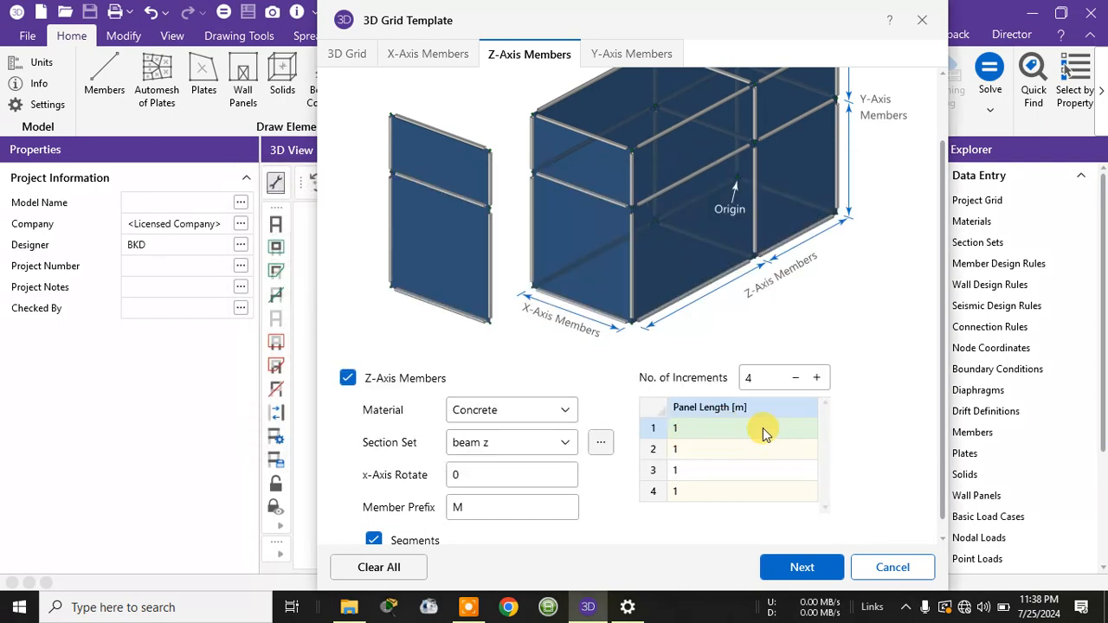
Give the Z-axis members 3 increments with panel lengths of 5 m, 6 m and 8 m, and continue to the Y-axis members
{"action": "left_click", "coordinate": [796, 378]}
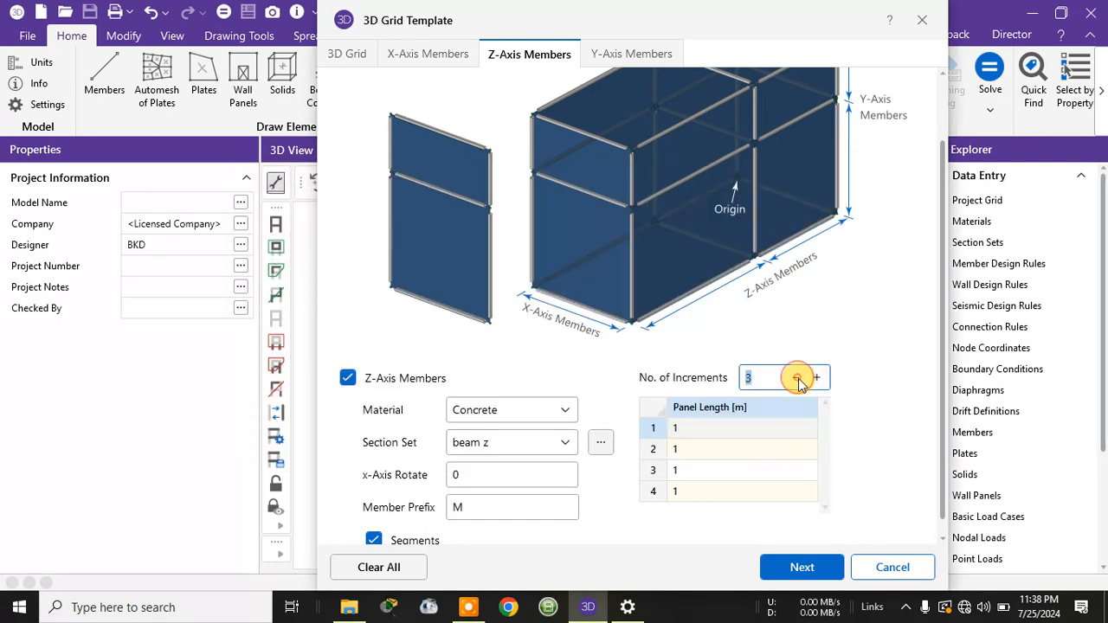
{"action": "left_click", "coordinate": [717, 430]}
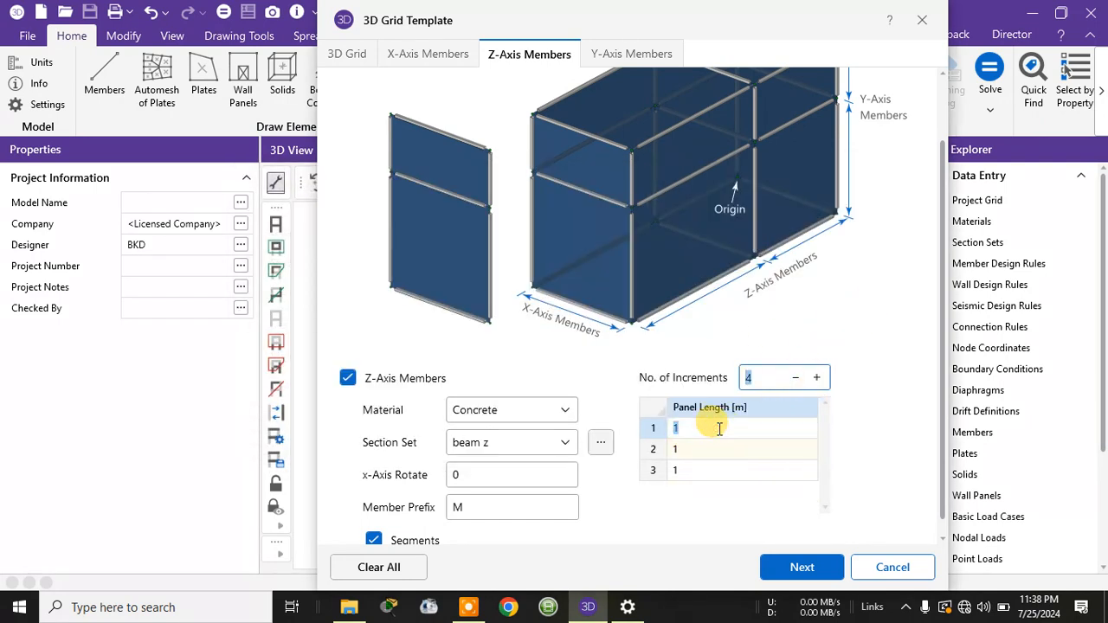
{"action": "type", "text": "5"}
{"action": "left_click", "coordinate": [699, 451]}
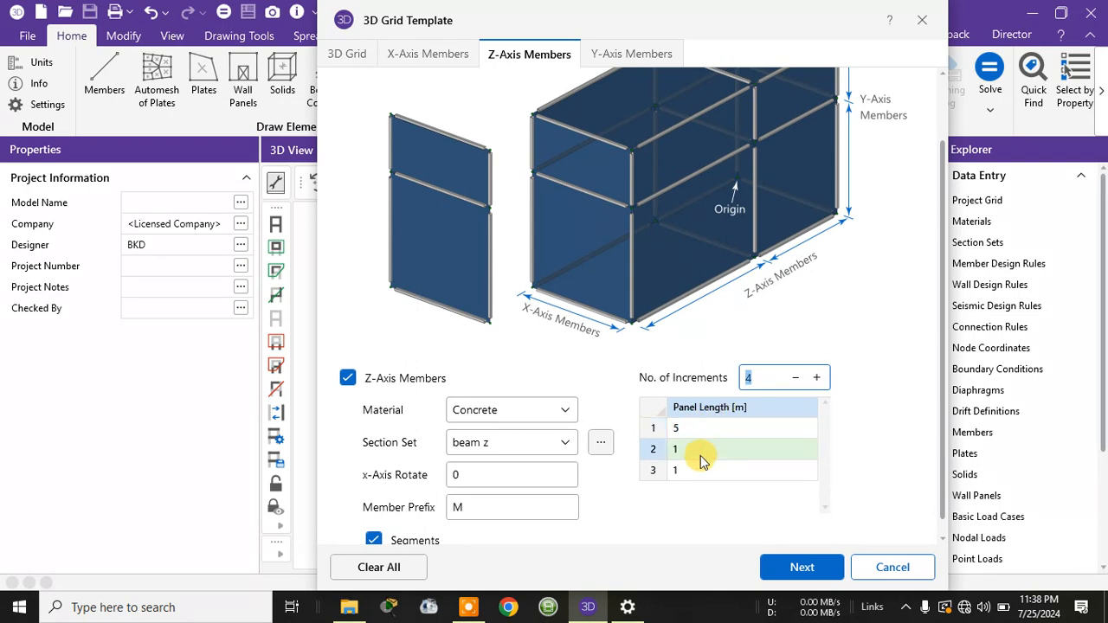
{"action": "type", "text": "6"}
{"action": "left_click", "coordinate": [691, 476]}
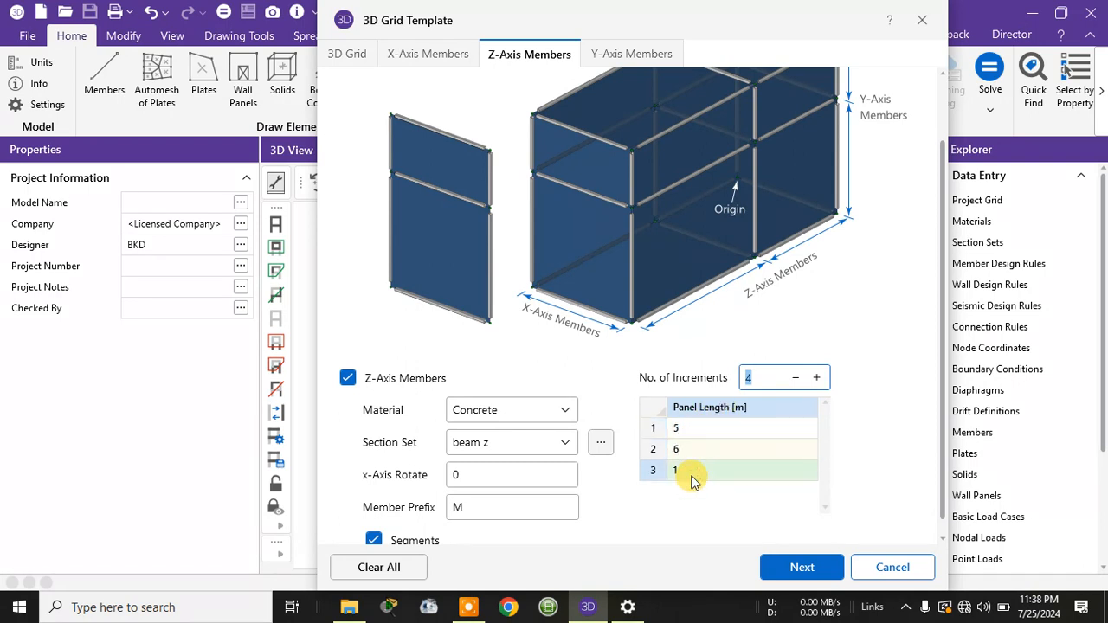
{"action": "type", "text": "8"}
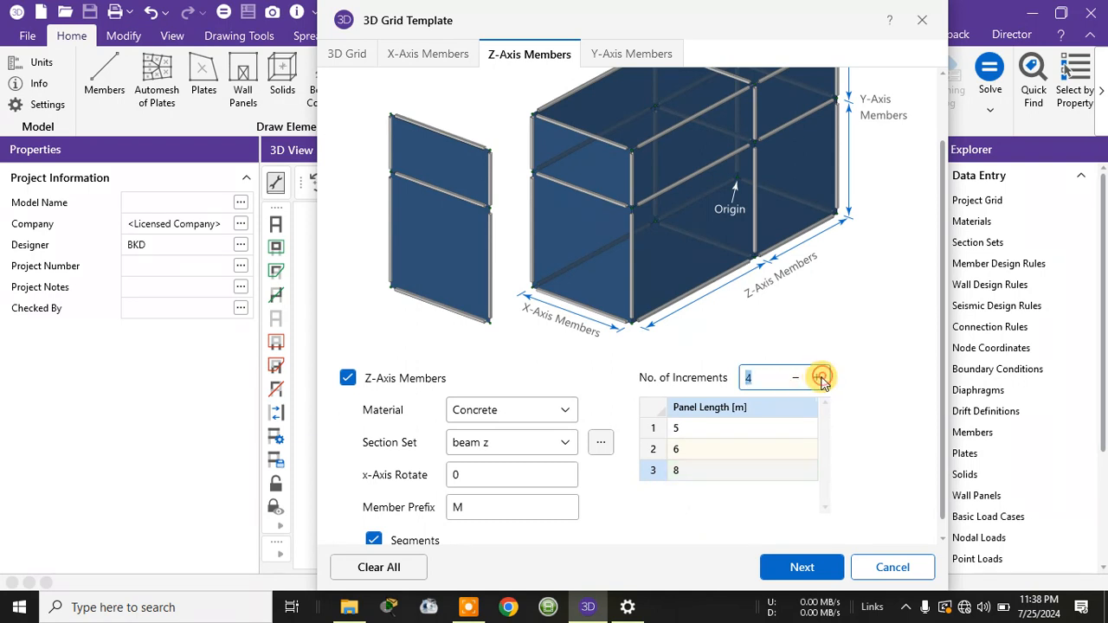
{"action": "left_click", "coordinate": [654, 473]}
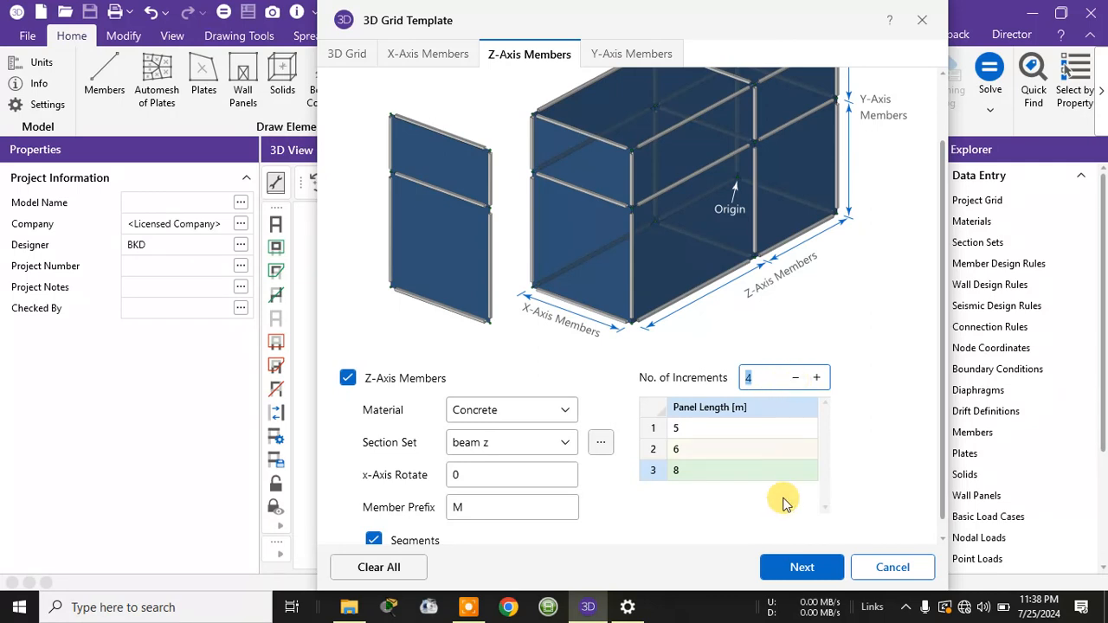
{"action": "scroll", "coordinate": [698, 451], "scroll_direction": "down", "scroll_amount": 1}
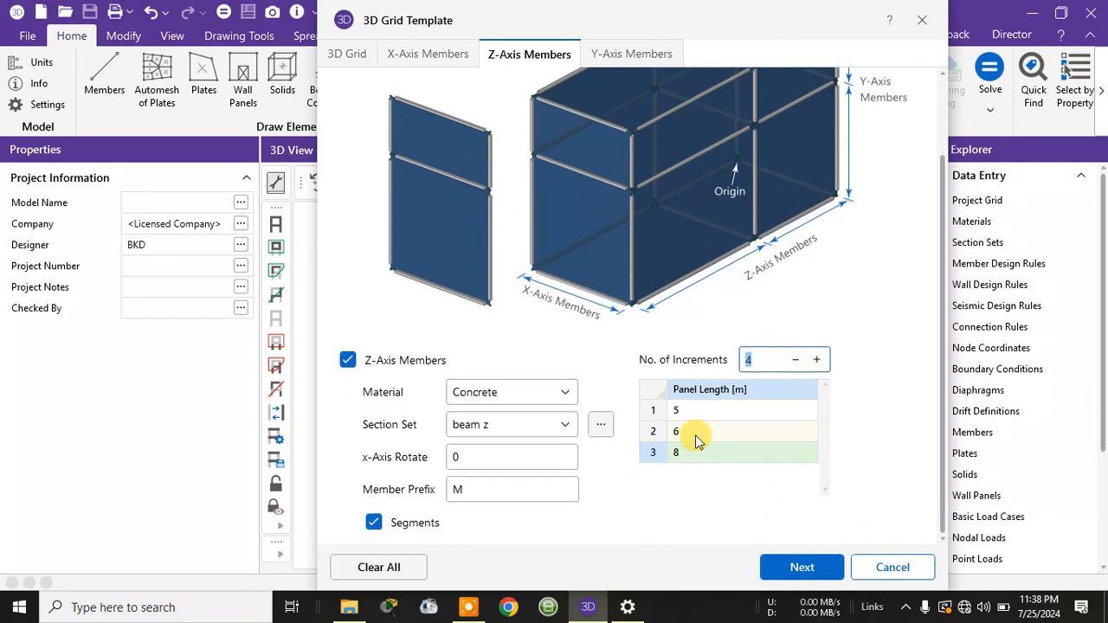
{"action": "left_click", "coordinate": [817, 359]}
{"action": "left_click", "coordinate": [795, 359]}
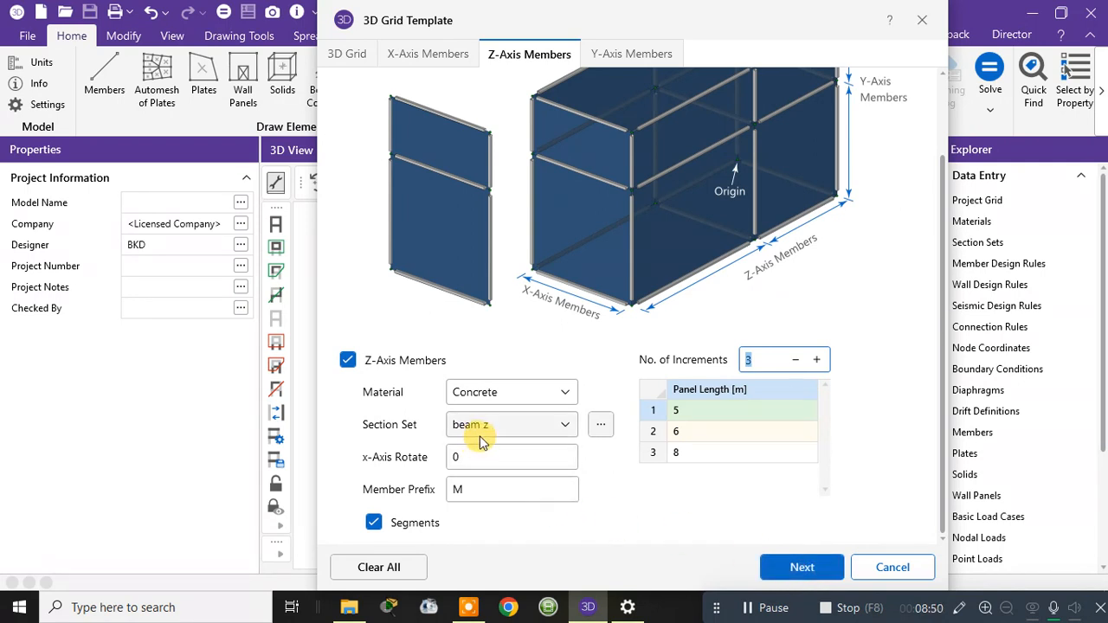
{"action": "left_click", "coordinate": [802, 567]}
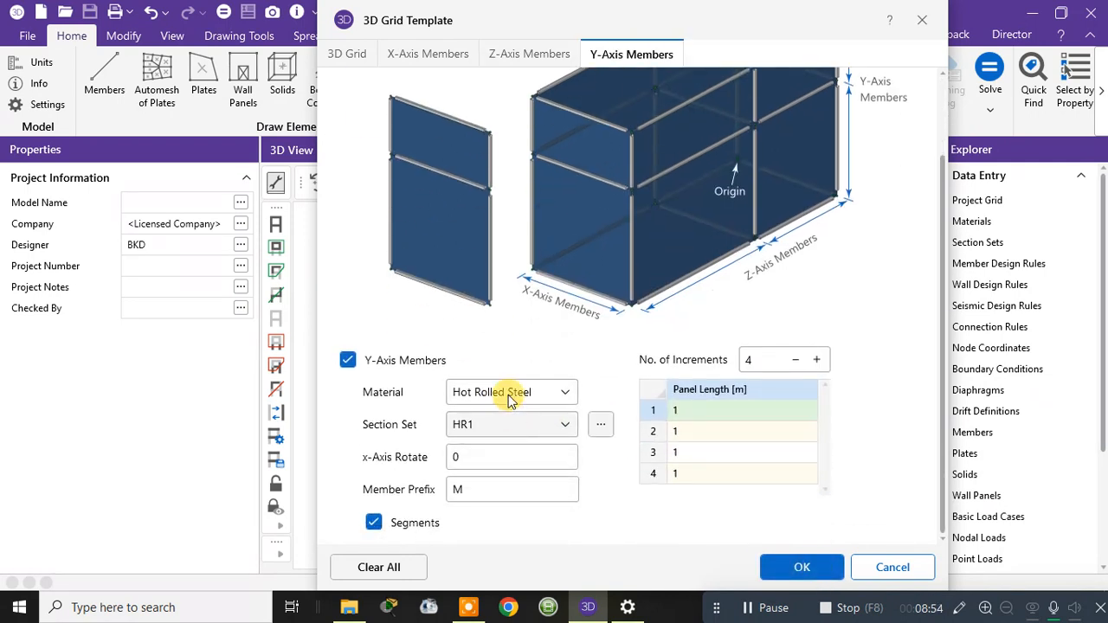
Set the material of the Y-axis members to Concrete and look through the existing section sets
{"action": "left_click", "coordinate": [502, 396]}
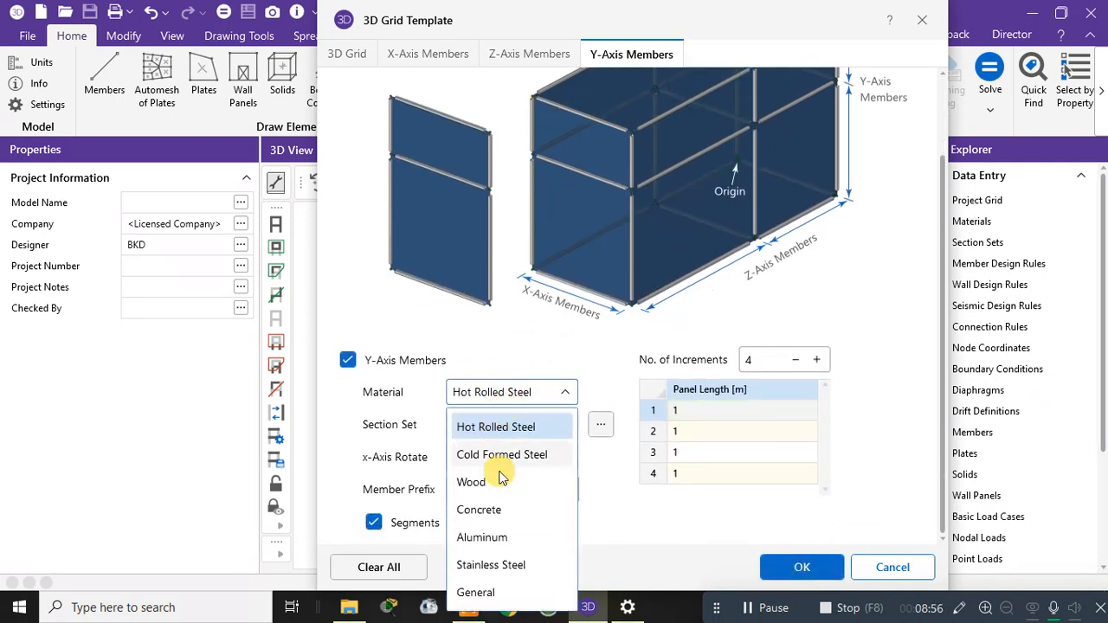
{"action": "left_click", "coordinate": [487, 512]}
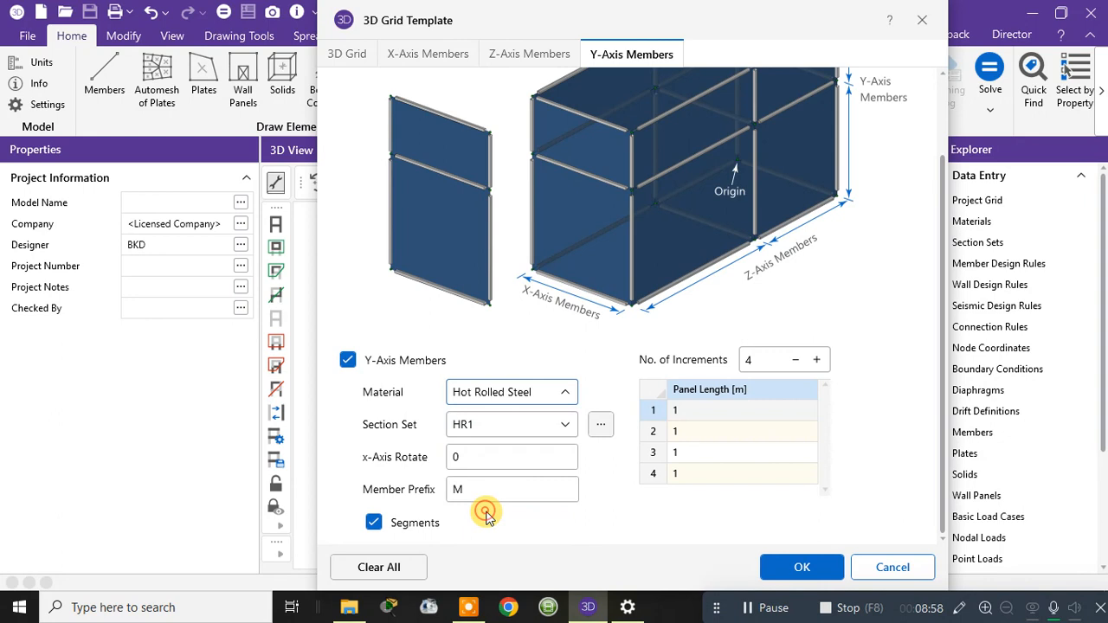
{"action": "left_click", "coordinate": [493, 424]}
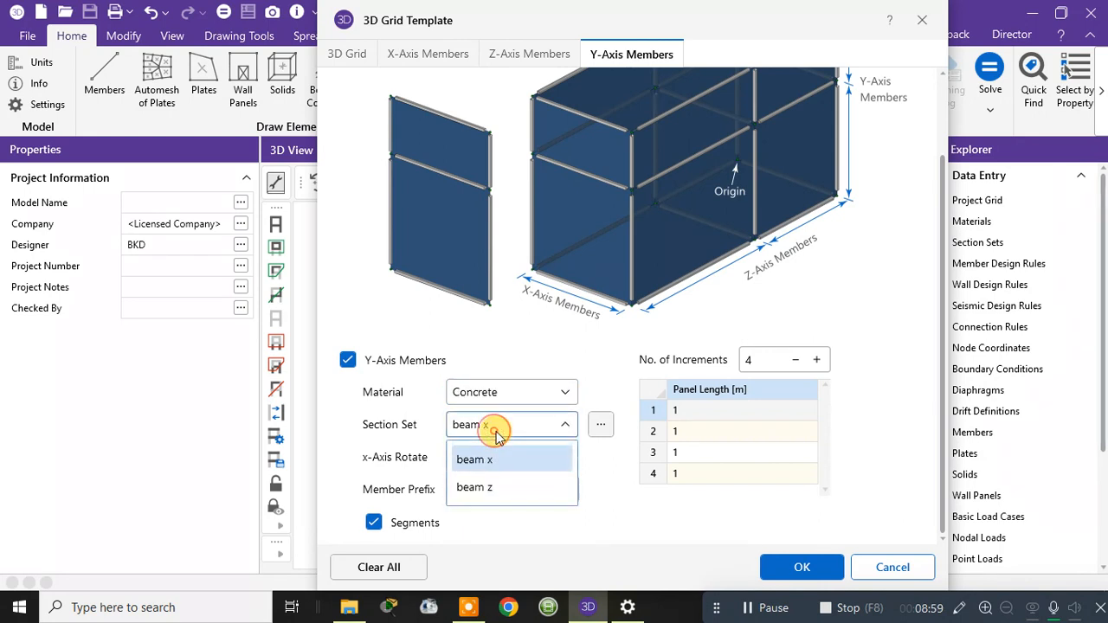
{"action": "left_click", "coordinate": [603, 386]}
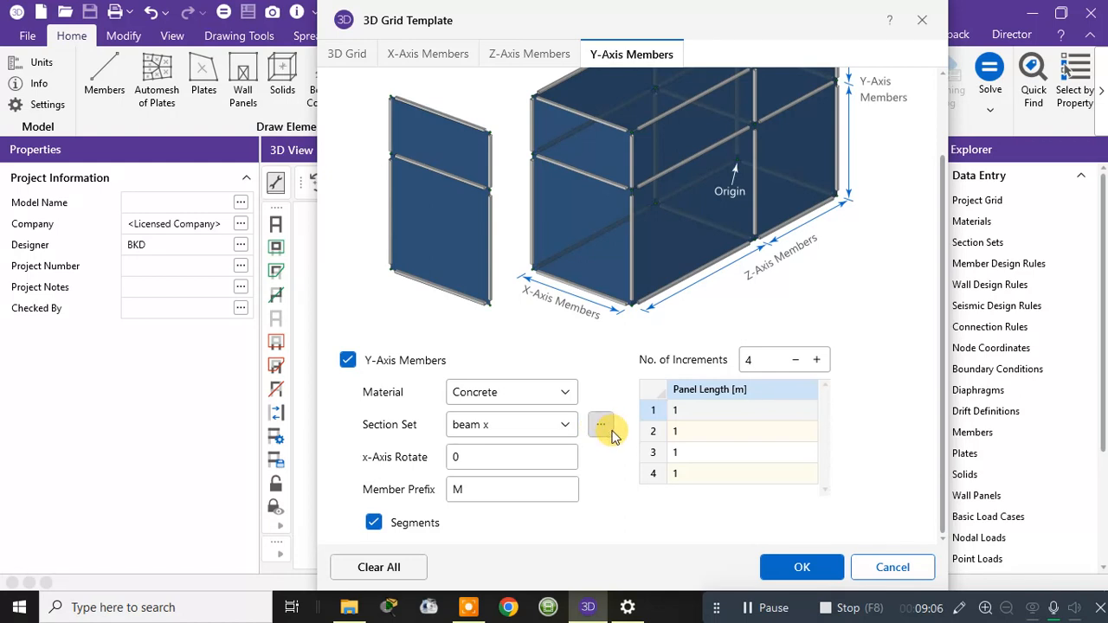
Create a new section set for the Y-axis members with member type Column and label column Y
{"action": "left_click", "coordinate": [610, 433]}
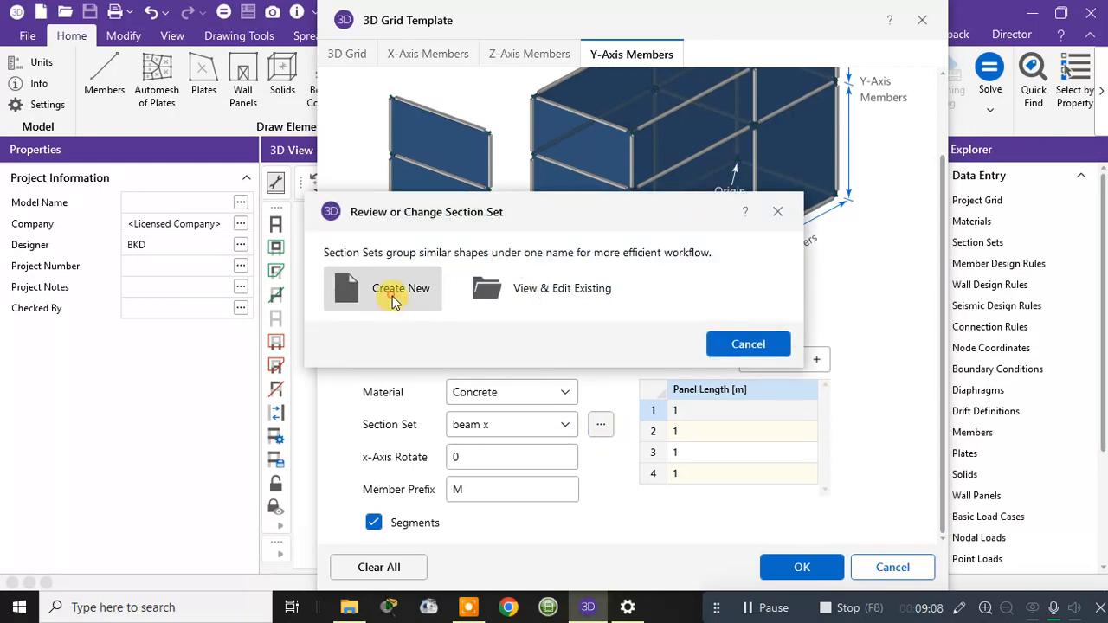
{"action": "left_click", "coordinate": [391, 298]}
{"action": "left_click", "coordinate": [428, 297]}
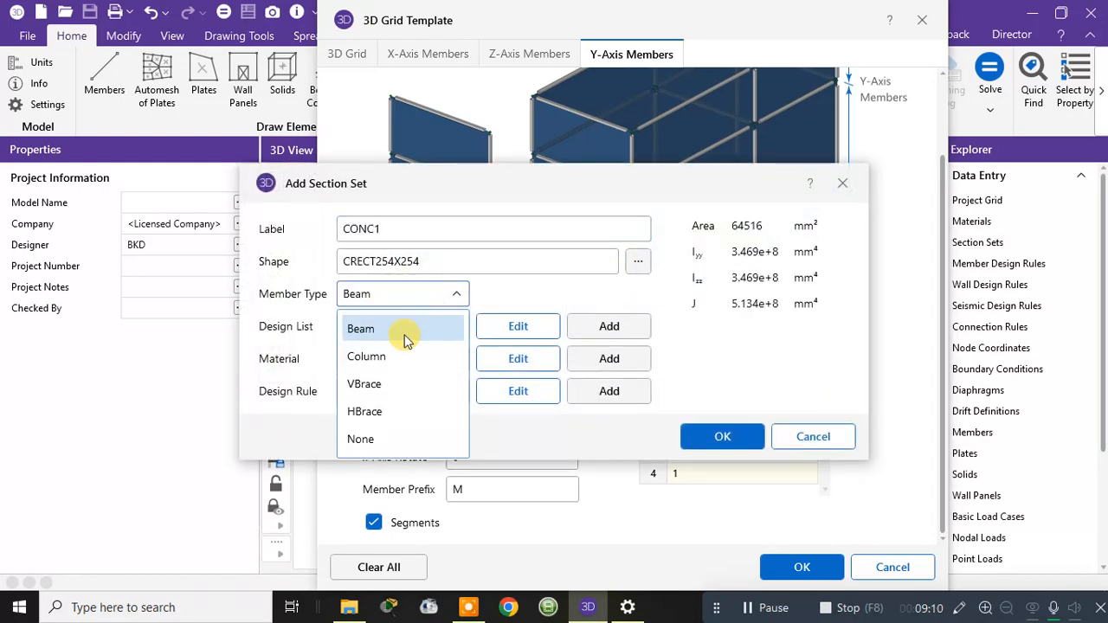
{"action": "left_click", "coordinate": [382, 360]}
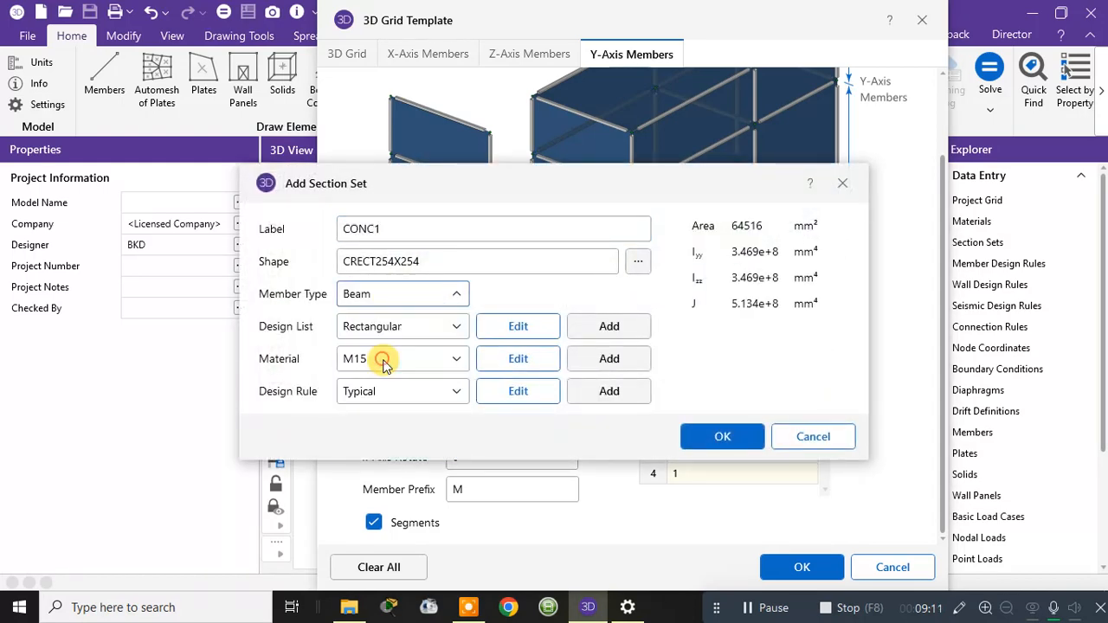
{"action": "left_click", "coordinate": [440, 228]}
{"action": "left_click_drag", "start_coordinate": [341, 230], "coordinate": [510, 234]}
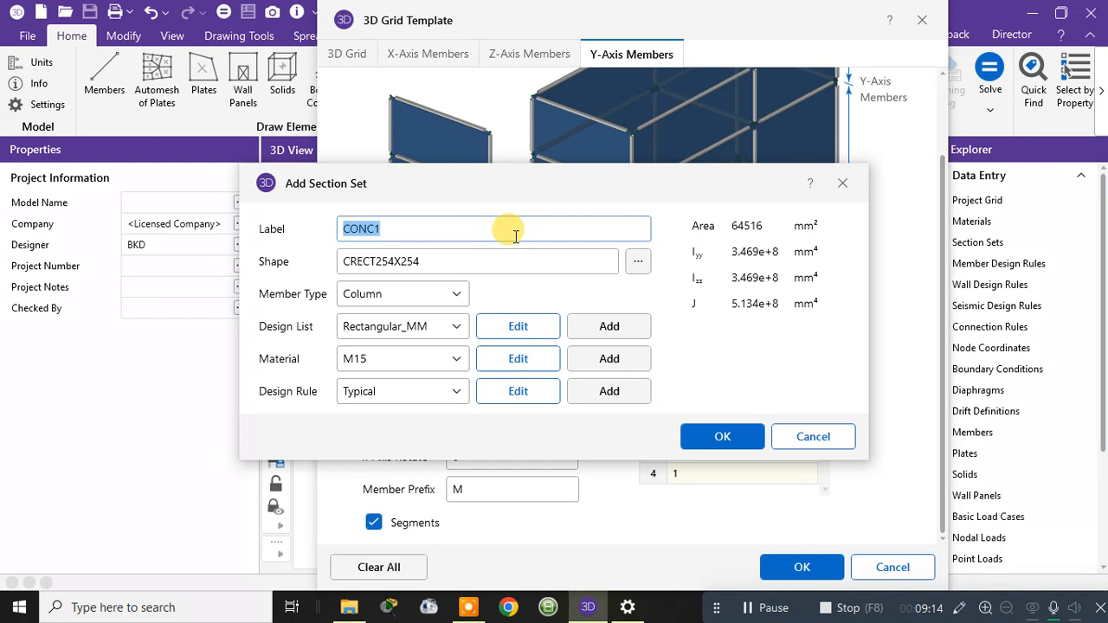
{"action": "type", "text": "column Y"}
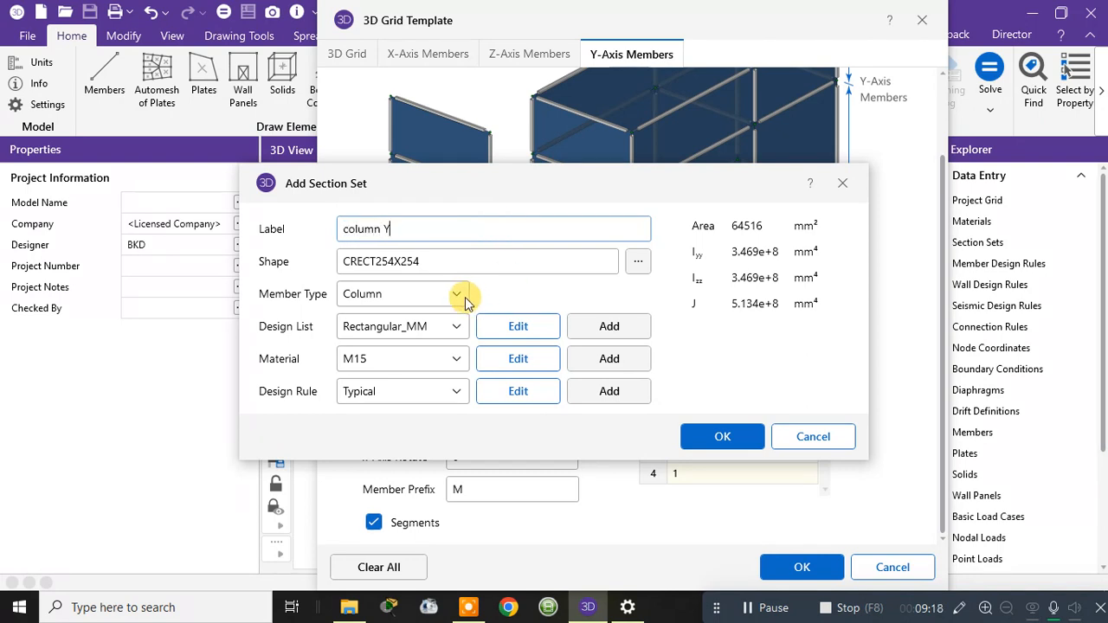
Define the column Y shape as a rectangular concrete section with 300 mm depth and 300 mm width
{"action": "double_click", "coordinate": [445, 260]}
{"action": "left_click", "coordinate": [637, 261]}
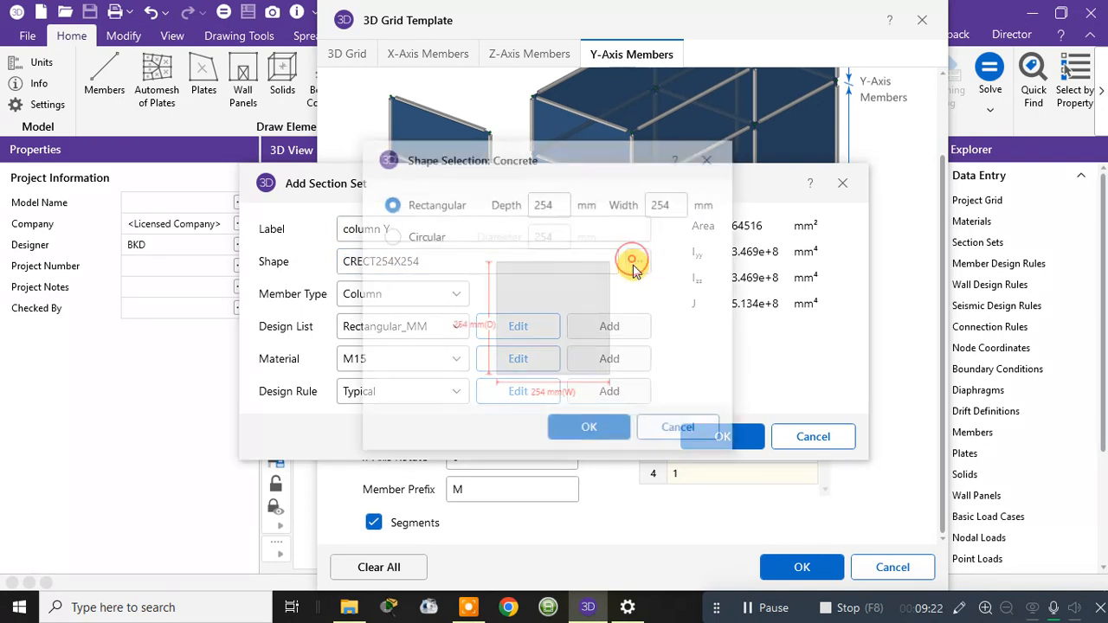
{"action": "double_click", "coordinate": [540, 203]}
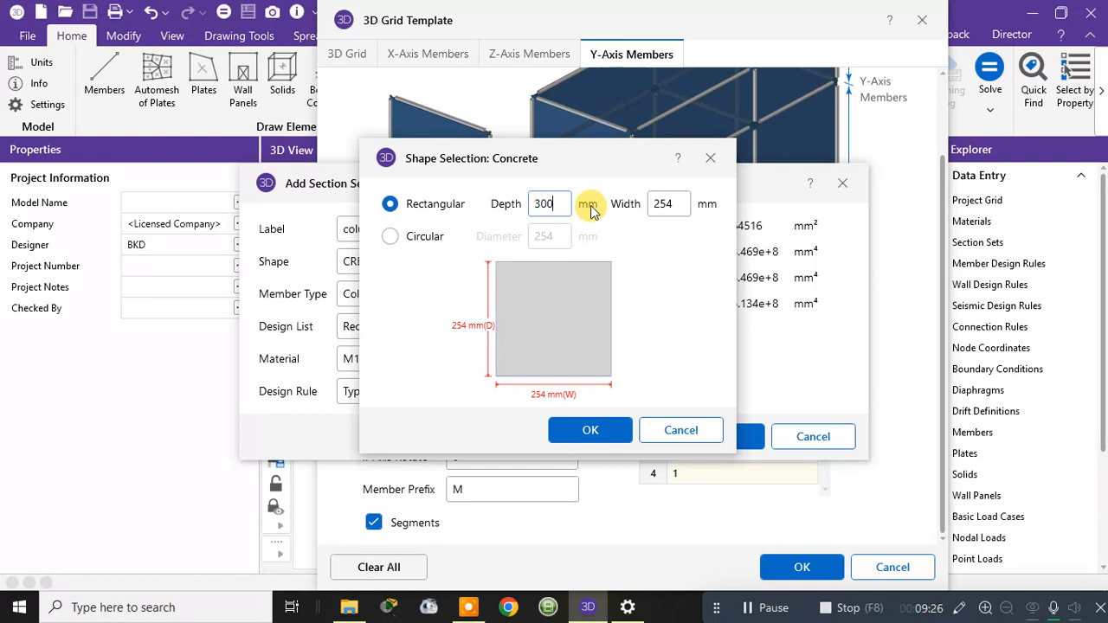
{"action": "double_click", "coordinate": [679, 204]}
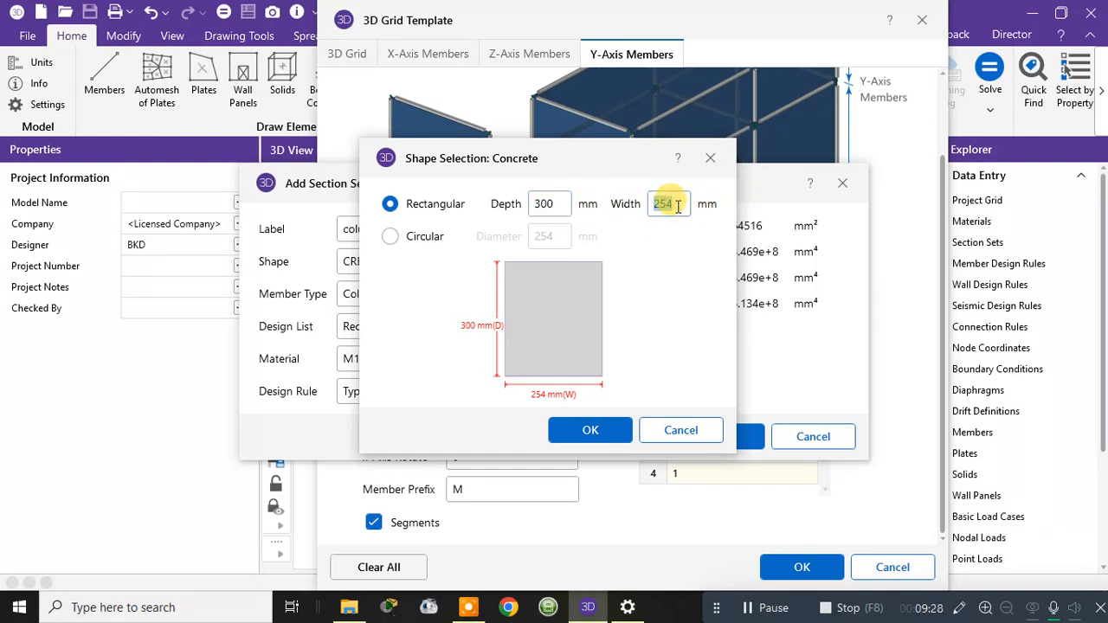
{"action": "type", "text": "300"}
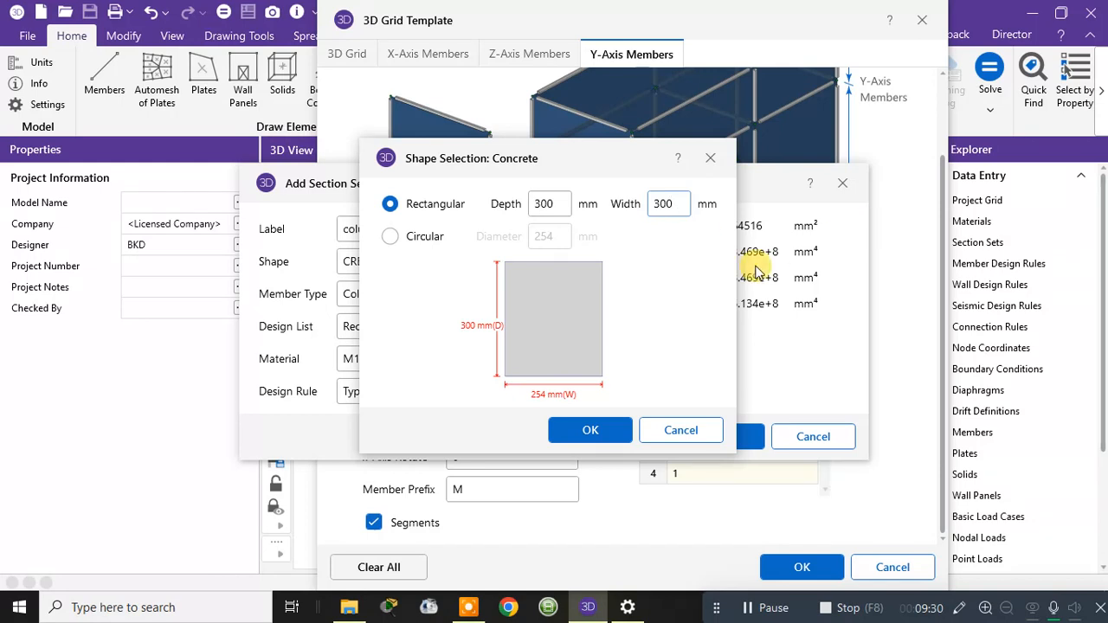
{"action": "left_click", "coordinate": [608, 430]}
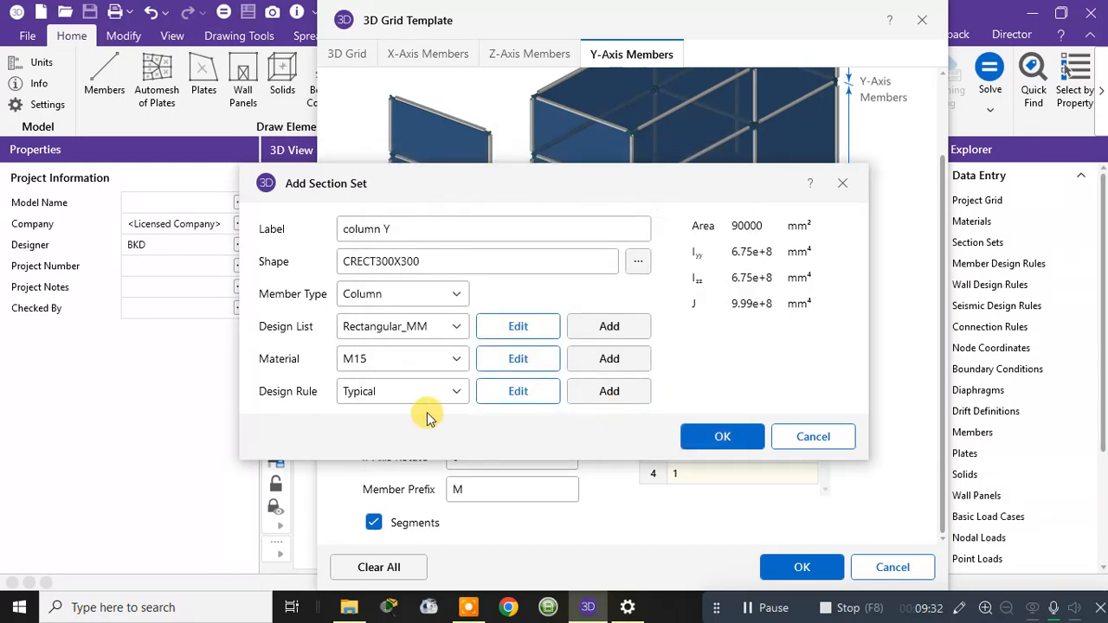
Assign the M20 material to section set column Y, accept it and check the section set choices for the Y-axis members
{"action": "left_click", "coordinate": [387, 361]}
{"action": "left_click", "coordinate": [361, 427]}
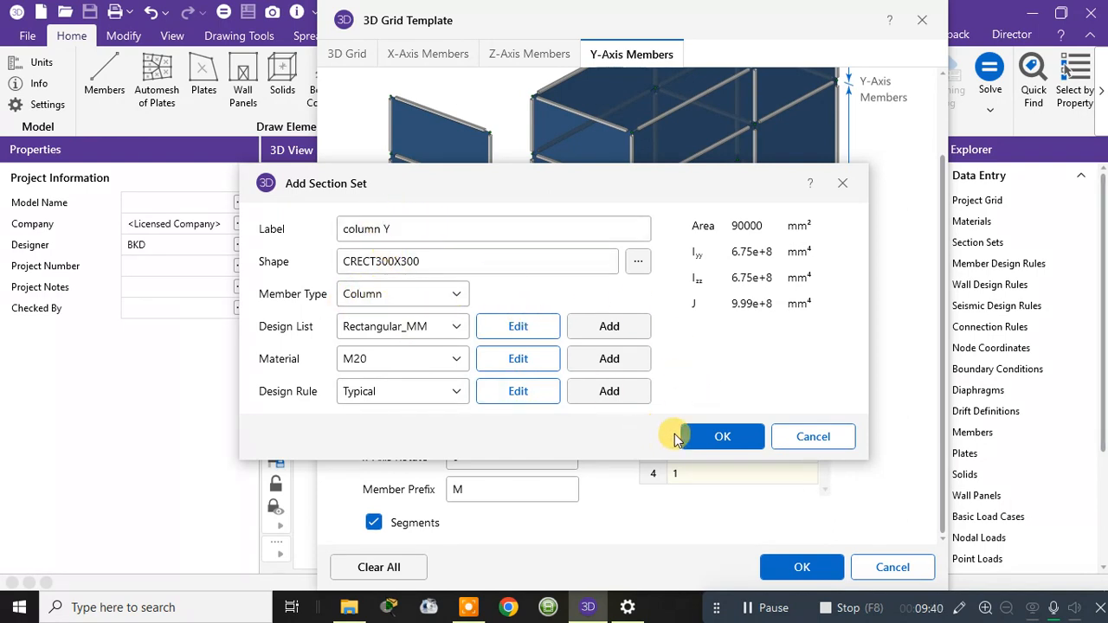
{"action": "left_click", "coordinate": [722, 437]}
{"action": "left_click", "coordinate": [561, 425]}
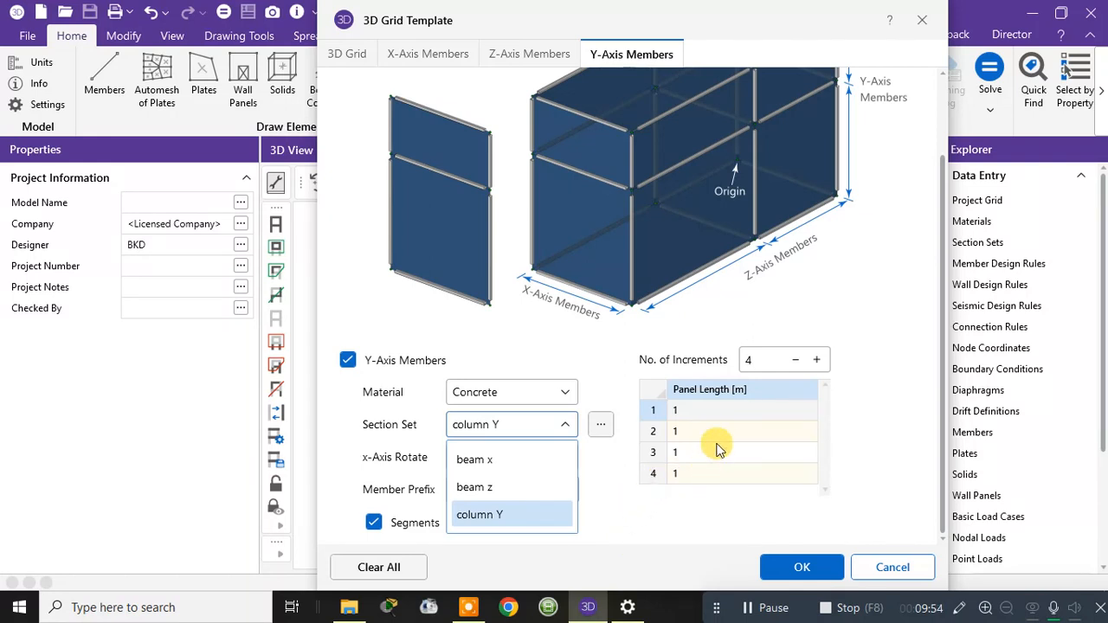
Raise the number of increments for the Y-axis members to 11
{"action": "left_click", "coordinate": [817, 359]}
{"action": "left_click", "coordinate": [817, 359]}
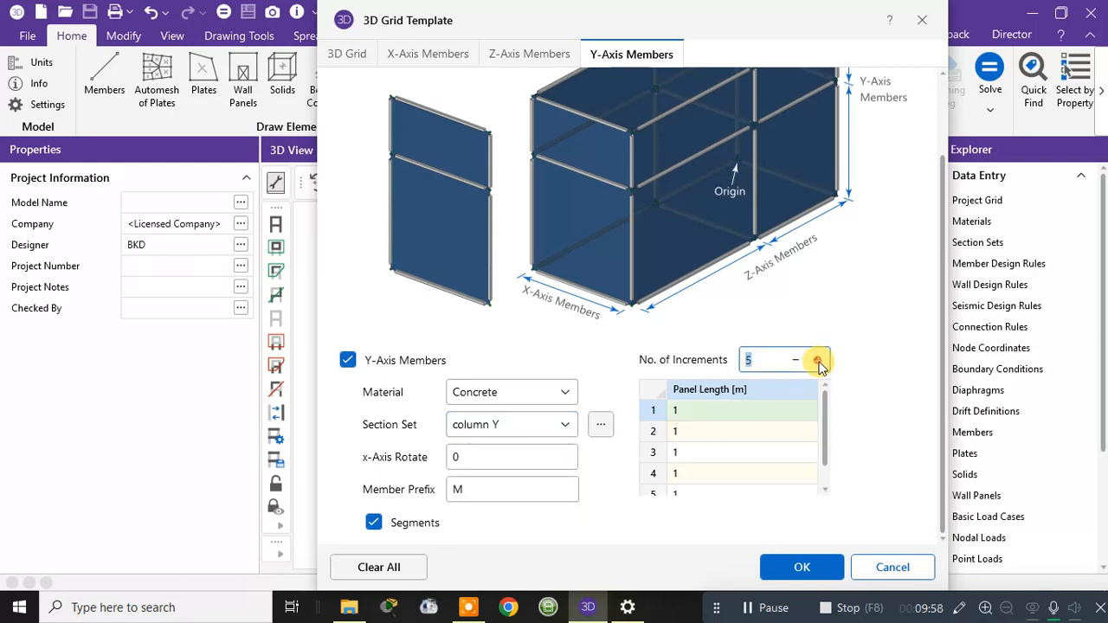
{"action": "left_click", "coordinate": [816, 359]}
{"action": "left_click", "coordinate": [817, 360]}
{"action": "left_click", "coordinate": [816, 359]}
{"action": "left_click", "coordinate": [816, 360]}
{"action": "left_click", "coordinate": [816, 359]}
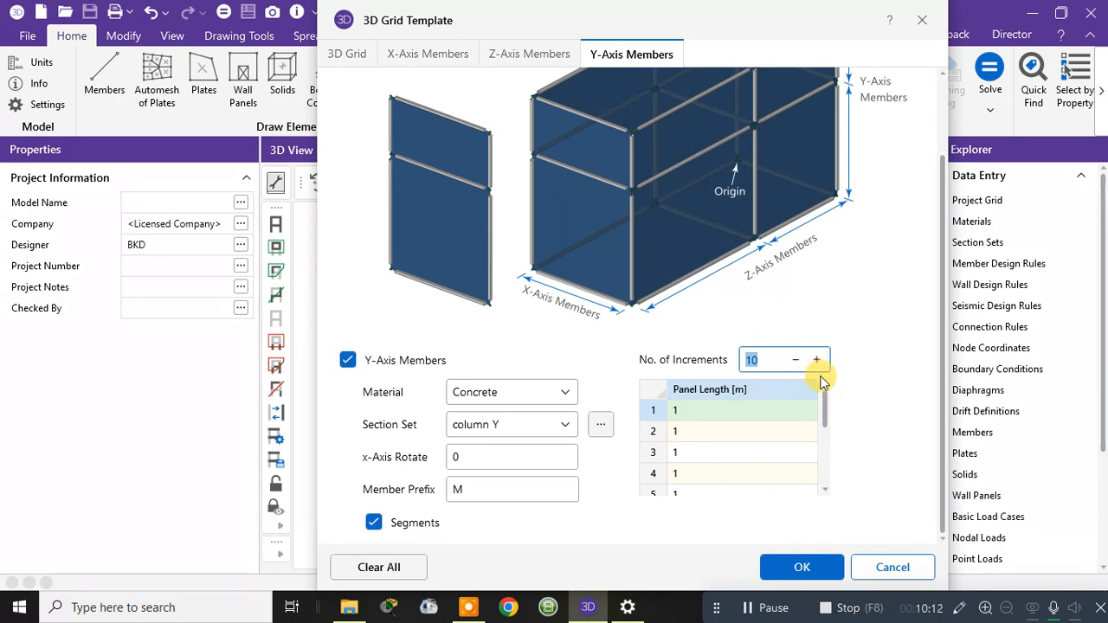
{"action": "left_click", "coordinate": [825, 419]}
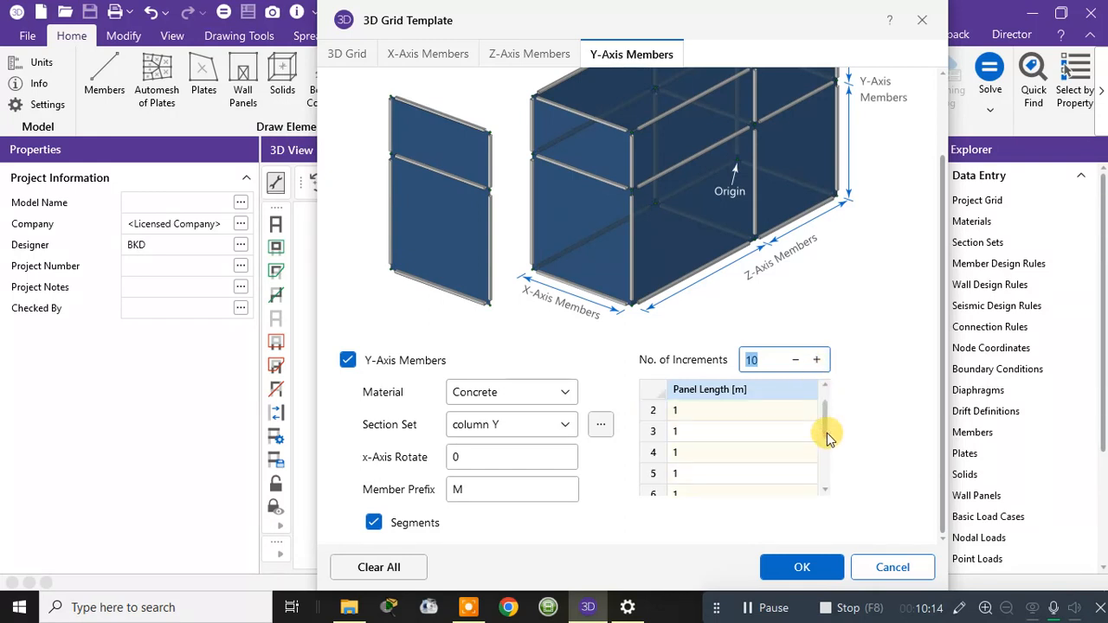
{"action": "left_click", "coordinate": [817, 360]}
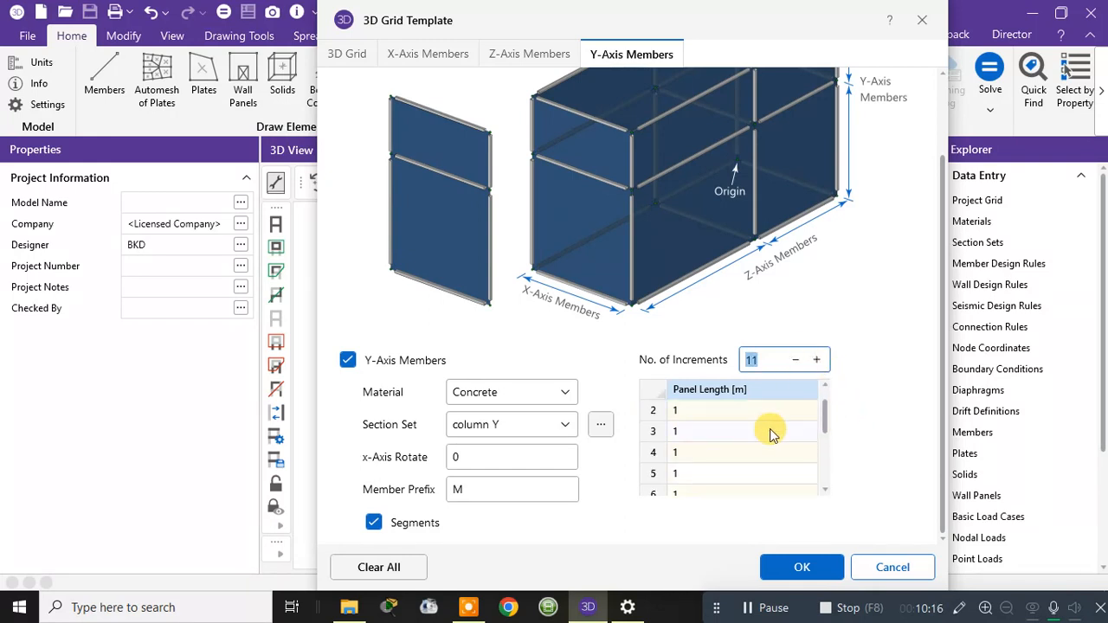
Set the panel lengths of all 11 Y-axis increments to 3 m and generate the grid model
{"action": "left_click_drag", "start_coordinate": [824, 424], "coordinate": [825, 414]}
{"action": "left_click", "coordinate": [718, 407]}
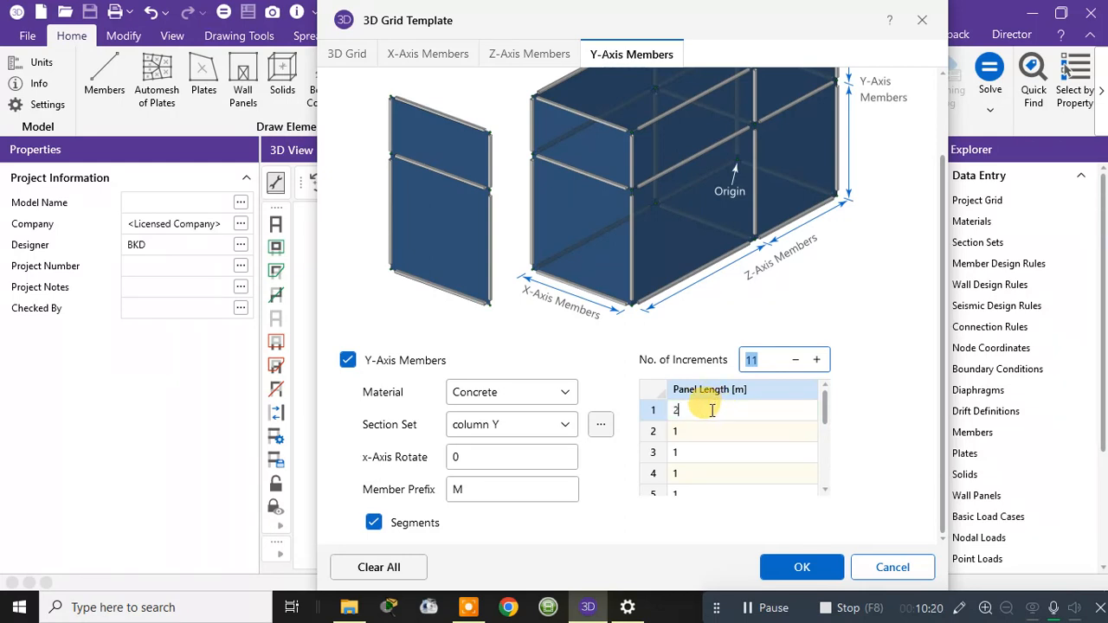
{"action": "key", "text": "BackSpace"}
{"action": "type", "text": "3"}
{"action": "left_click", "coordinate": [699, 431]}
{"action": "type", "text": "3"}
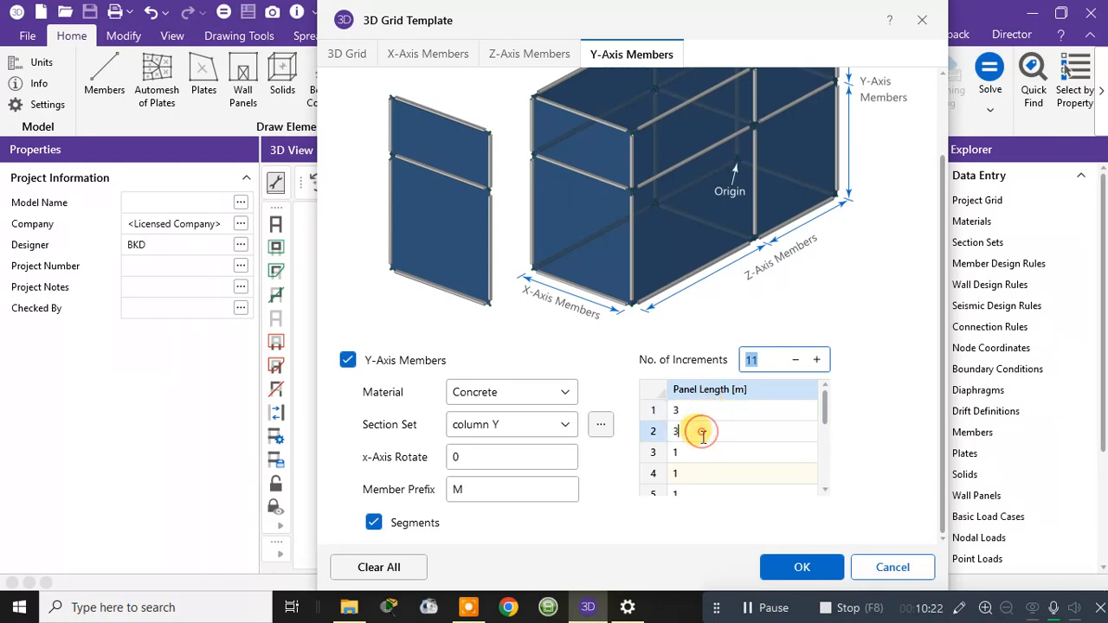
{"action": "left_click", "coordinate": [700, 452]}
{"action": "type", "text": "3"}
{"action": "left_click", "coordinate": [700, 471]}
{"action": "type", "text": "3"}
{"action": "scroll", "coordinate": [726, 468], "scroll_direction": "down", "scroll_amount": 1}
{"action": "left_click", "coordinate": [700, 435]}
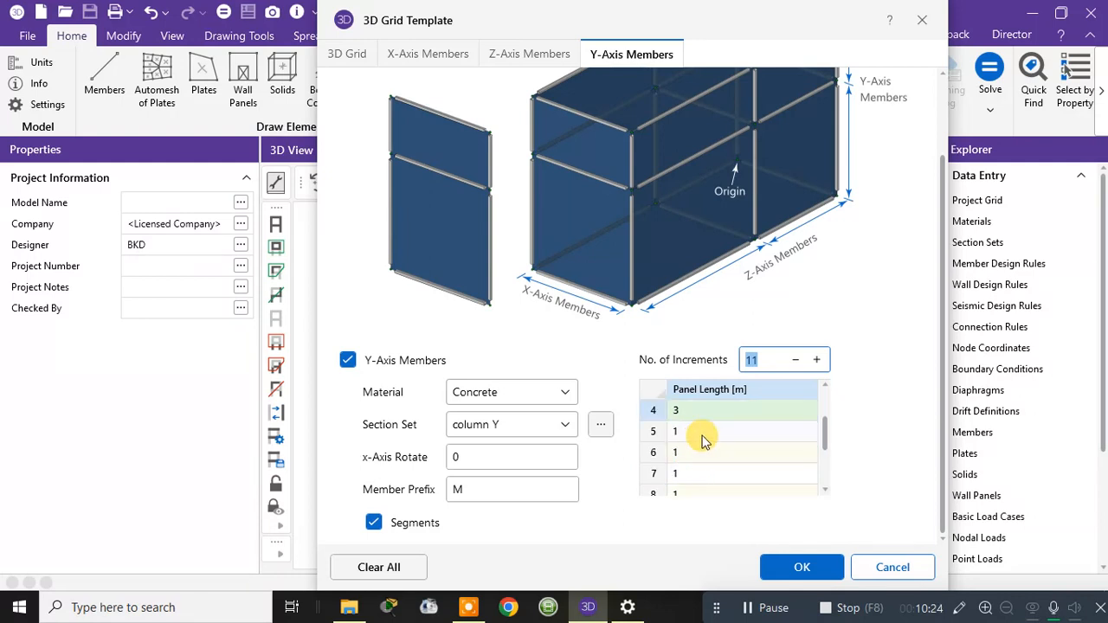
{"action": "type", "text": "3"}
{"action": "left_click", "coordinate": [700, 453]}
{"action": "type", "text": "3"}
{"action": "left_click", "coordinate": [699, 475]}
{"action": "type", "text": "3"}
{"action": "left_click", "coordinate": [684, 495]}
{"action": "type", "text": "3"}
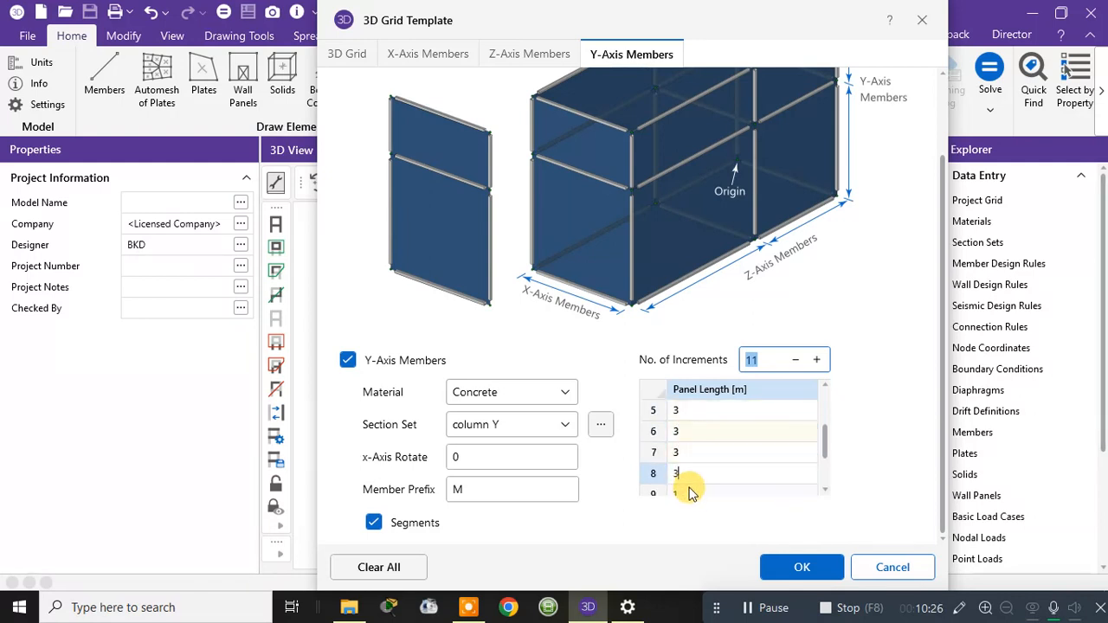
{"action": "left_click", "coordinate": [687, 495]}
{"action": "type", "text": "3"}
{"action": "left_click", "coordinate": [694, 493]}
{"action": "type", "text": "3"}
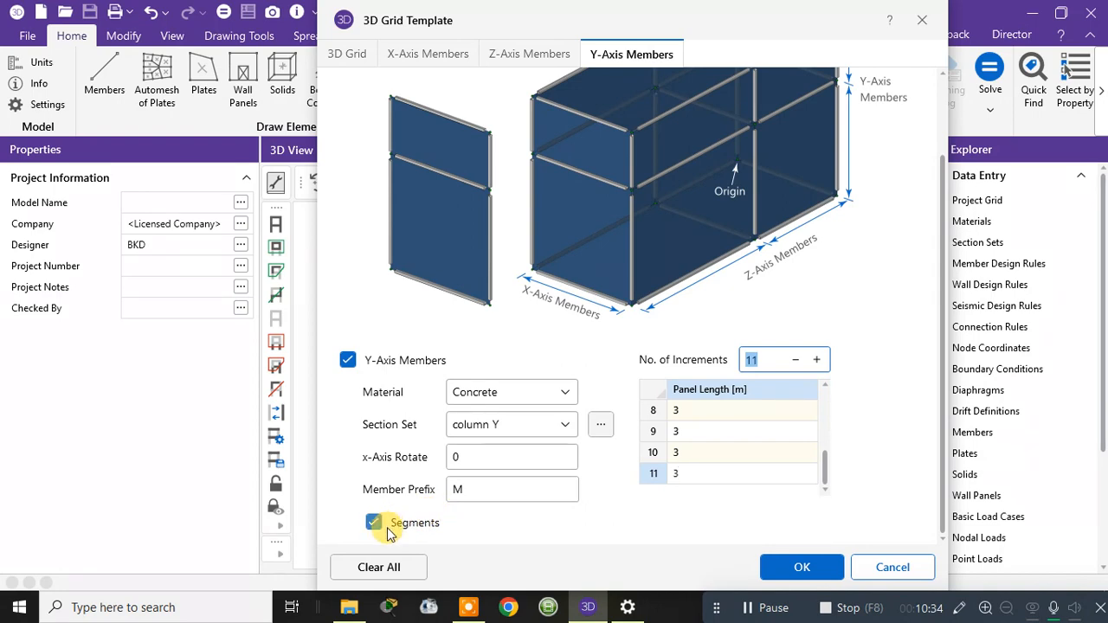
{"action": "left_click", "coordinate": [786, 569]}
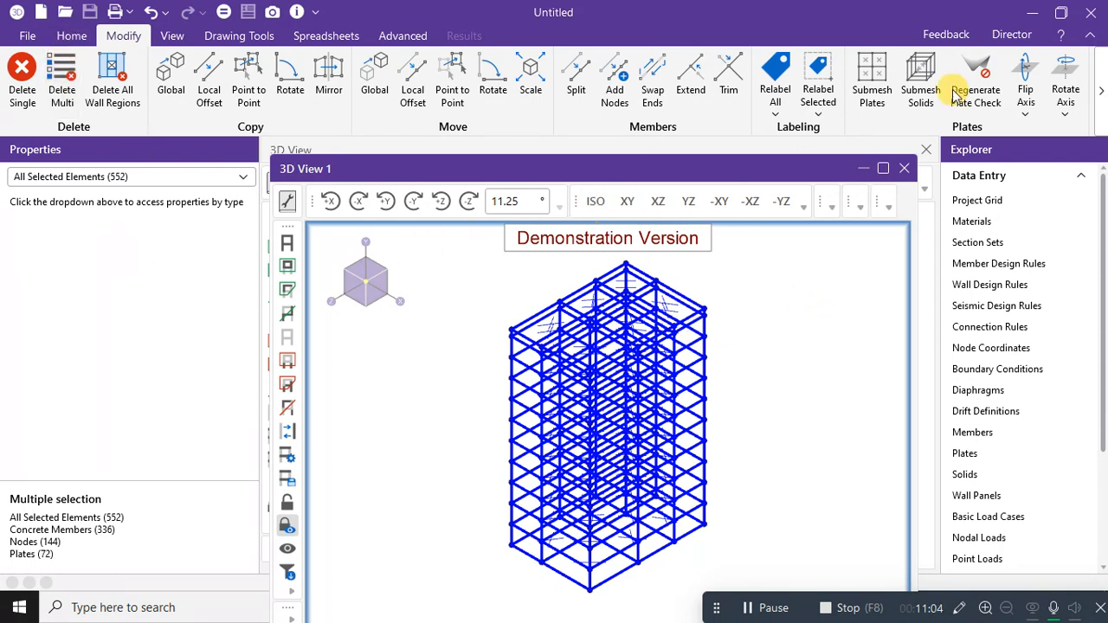
Switch the member display to Rendered and clear the selection of all elements
{"action": "left_click", "coordinate": [75, 38]}
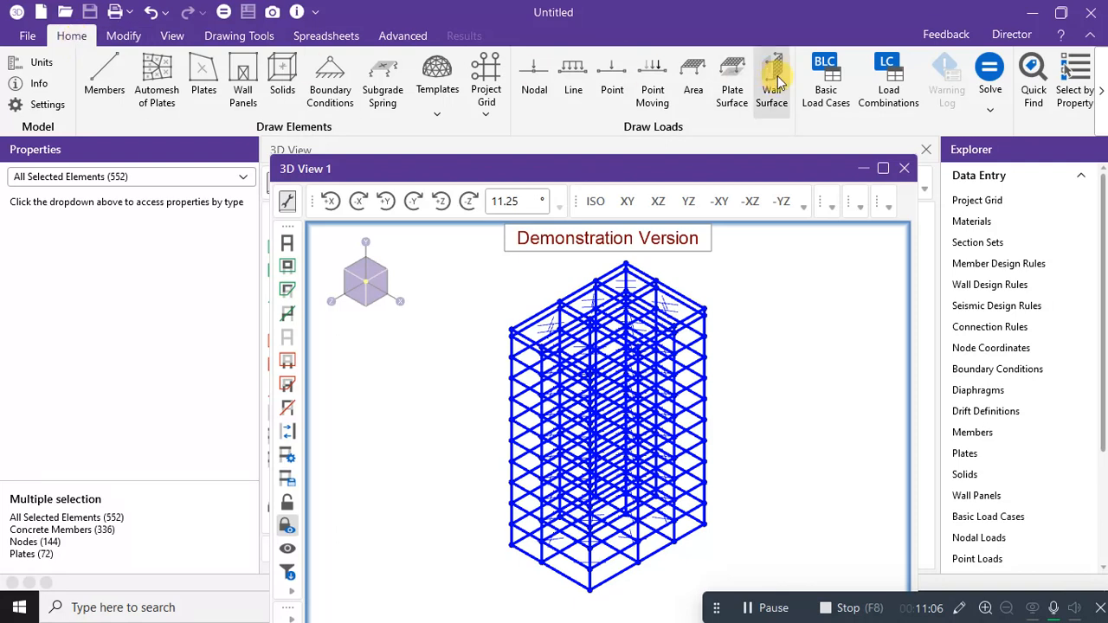
{"action": "scroll", "coordinate": [1064, 69], "scroll_direction": "down", "scroll_amount": 3}
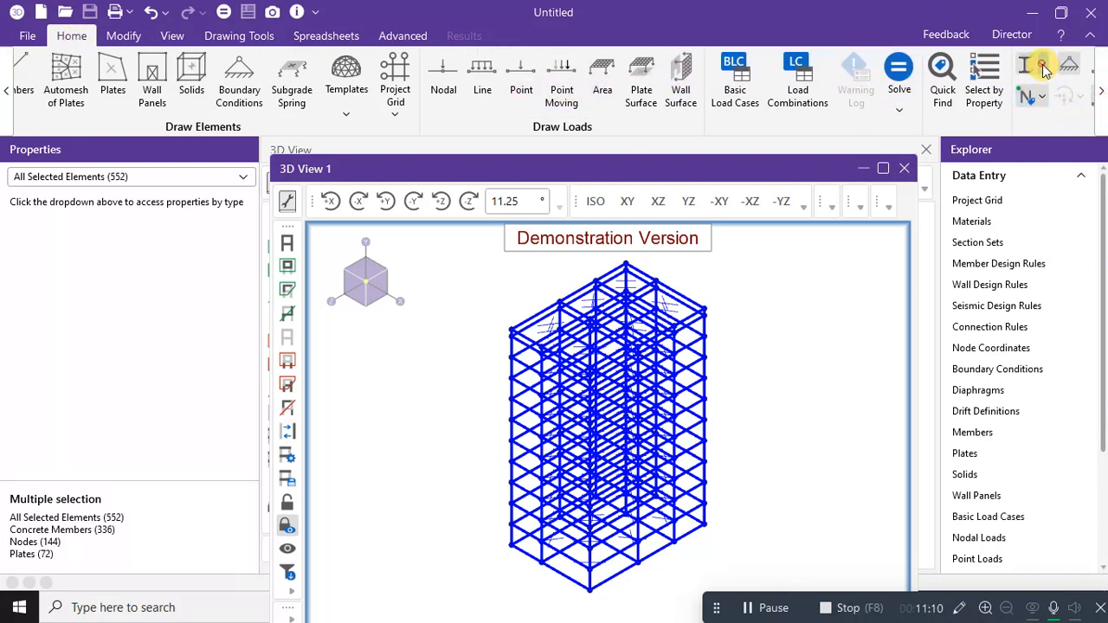
{"action": "left_click", "coordinate": [1044, 69]}
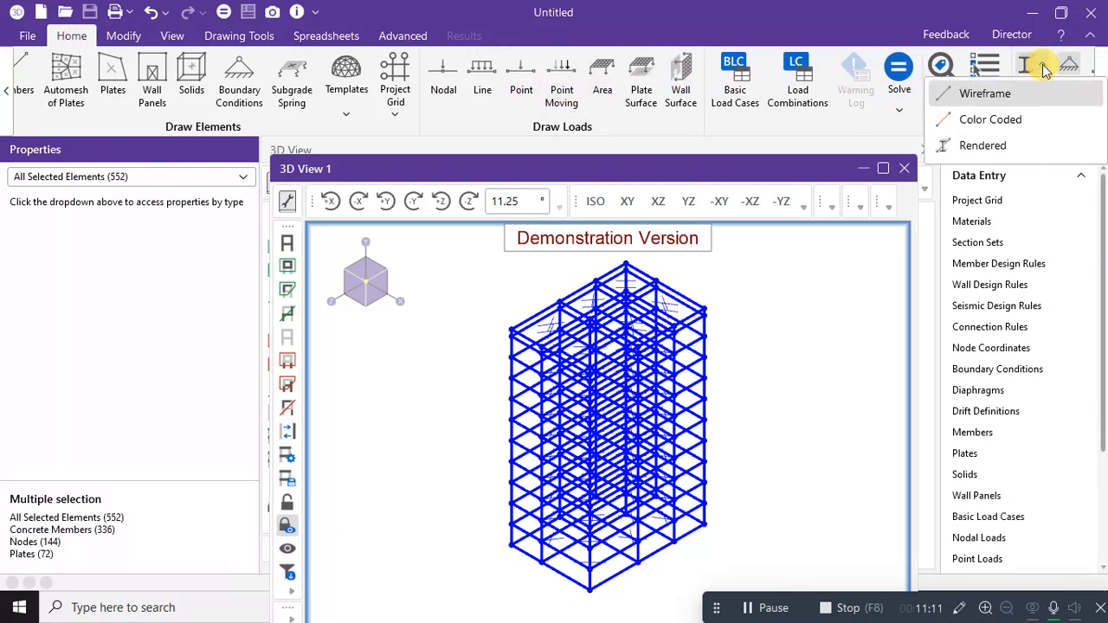
{"action": "left_click", "coordinate": [982, 145]}
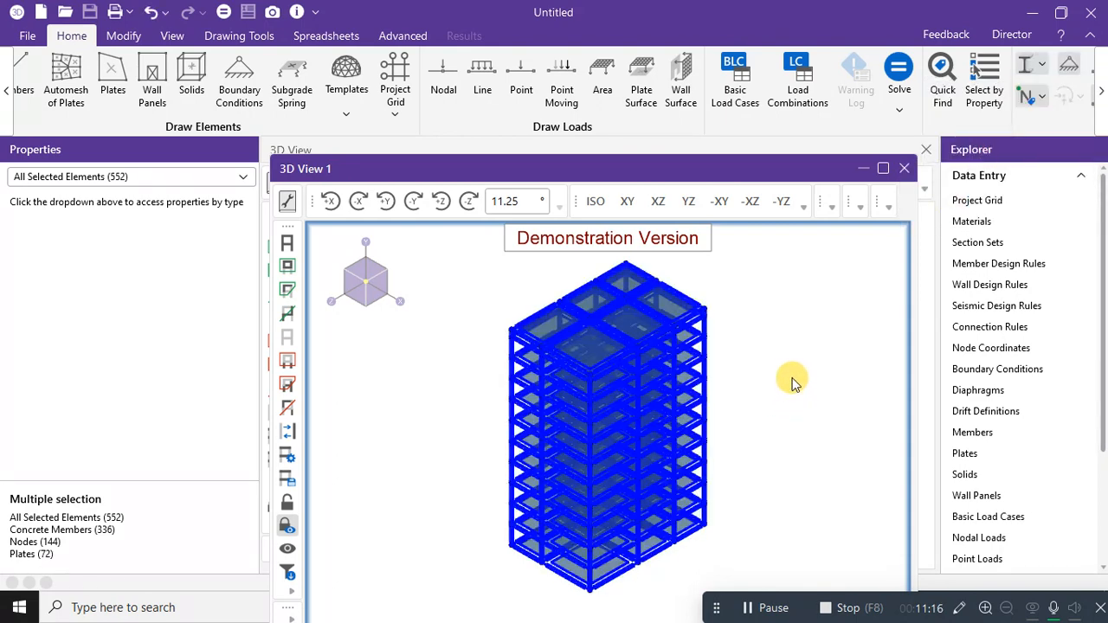
{"action": "mouse_move", "coordinate": [795, 384]}
{"action": "middle_mouse_down"}
{"action": "mouse_move", "coordinate": [759, 378]}
{"action": "mouse_move", "coordinate": [735, 354]}
{"action": "mouse_move", "coordinate": [796, 346]}
{"action": "mouse_move", "coordinate": [862, 363]}
{"action": "mouse_move", "coordinate": [853, 401]}
{"action": "mouse_move", "coordinate": [837, 407]}
{"action": "mouse_move", "coordinate": [737, 401]}
{"action": "mouse_move", "coordinate": [762, 445]}
{"action": "mouse_move", "coordinate": [798, 417]}
{"action": "mouse_move", "coordinate": [846, 346]}
{"action": "mouse_move", "coordinate": [938, 355]}
{"action": "mouse_move", "coordinate": [814, 372]}
{"action": "mouse_move", "coordinate": [816, 381]}
{"action": "middle_mouse_up"}
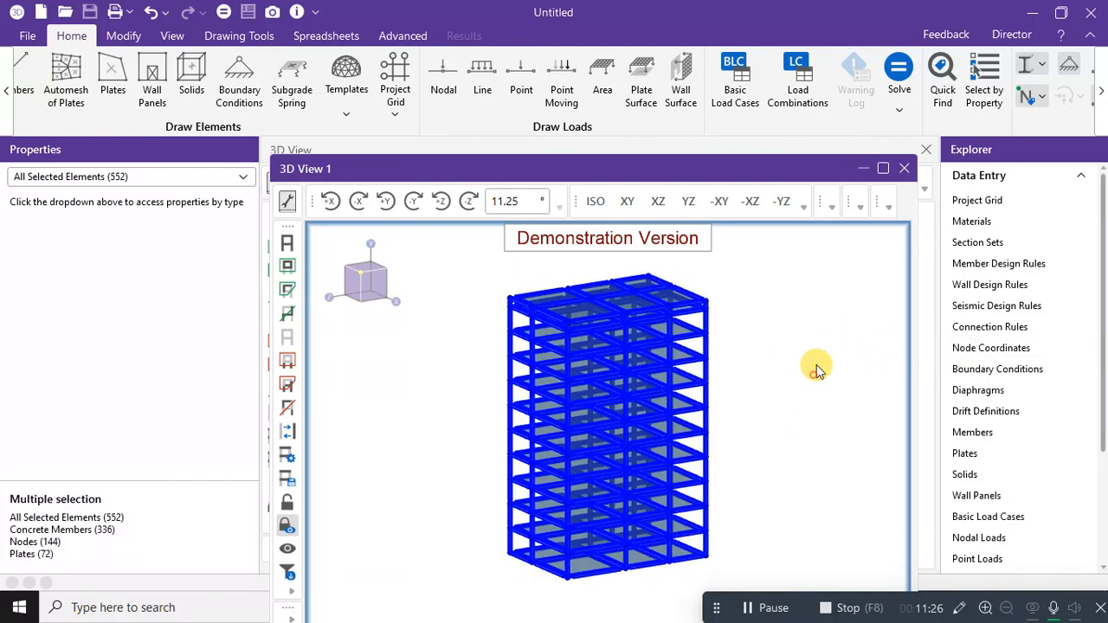
{"action": "left_click", "coordinate": [813, 369]}
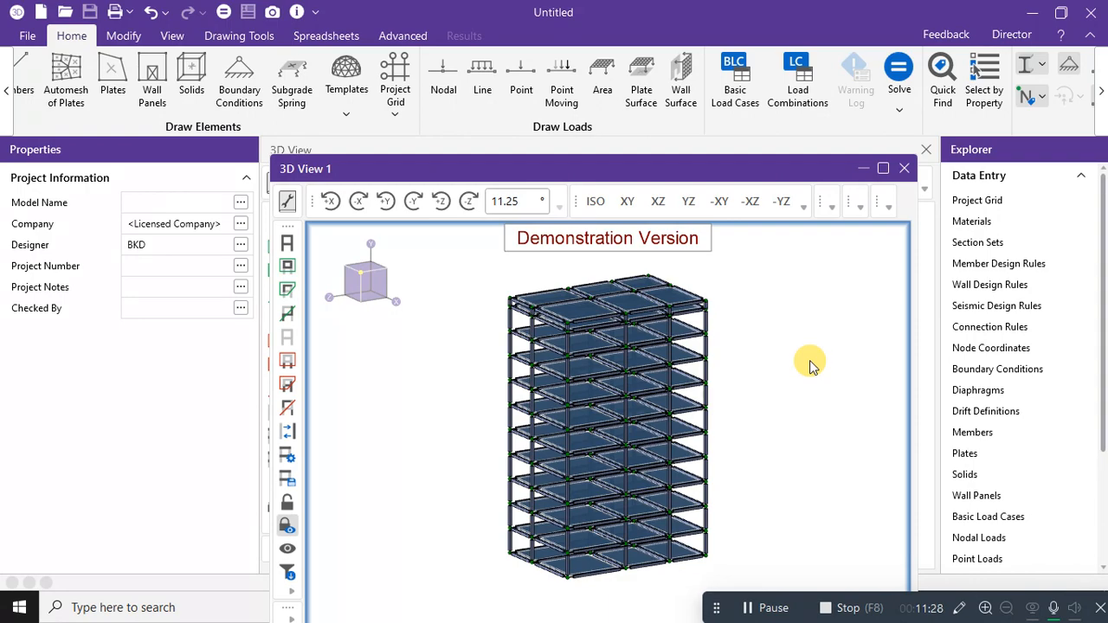
Examine the rendered frame from above and from the side, then its slab plates at the lowest level
{"action": "middle_click_drag", "start_coordinate": [798, 377], "coordinate": [747, 465]}
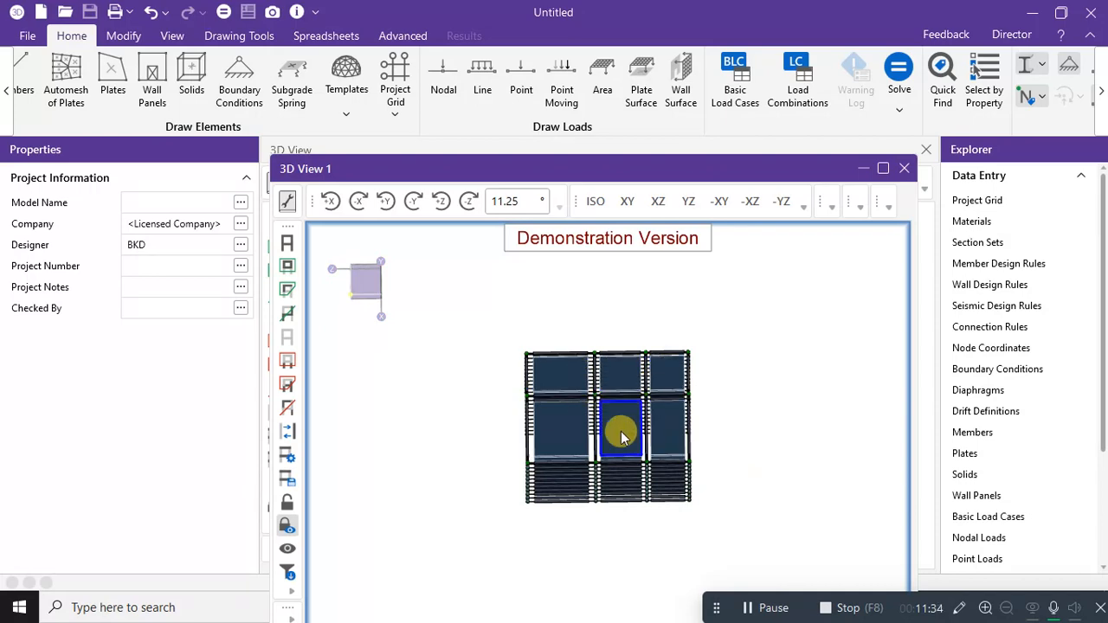
{"action": "middle_click_drag", "start_coordinate": [632, 376], "coordinate": [638, 321]}
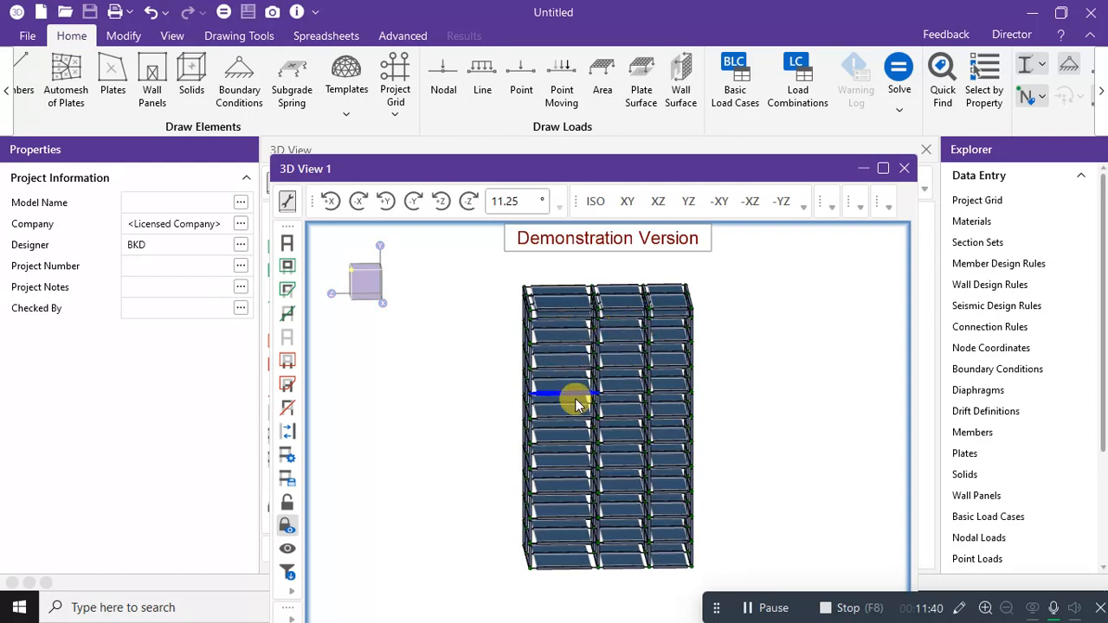
{"action": "scroll", "coordinate": [566, 562], "scroll_direction": "up", "scroll_amount": 5}
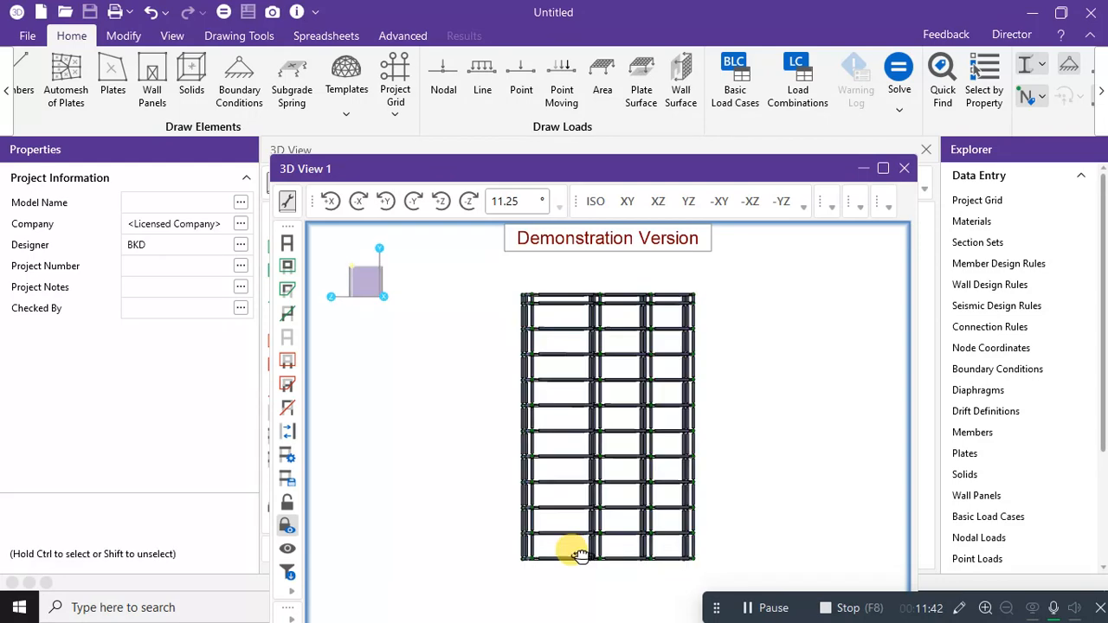
{"action": "scroll", "coordinate": [575, 571], "scroll_direction": "up", "scroll_amount": 3}
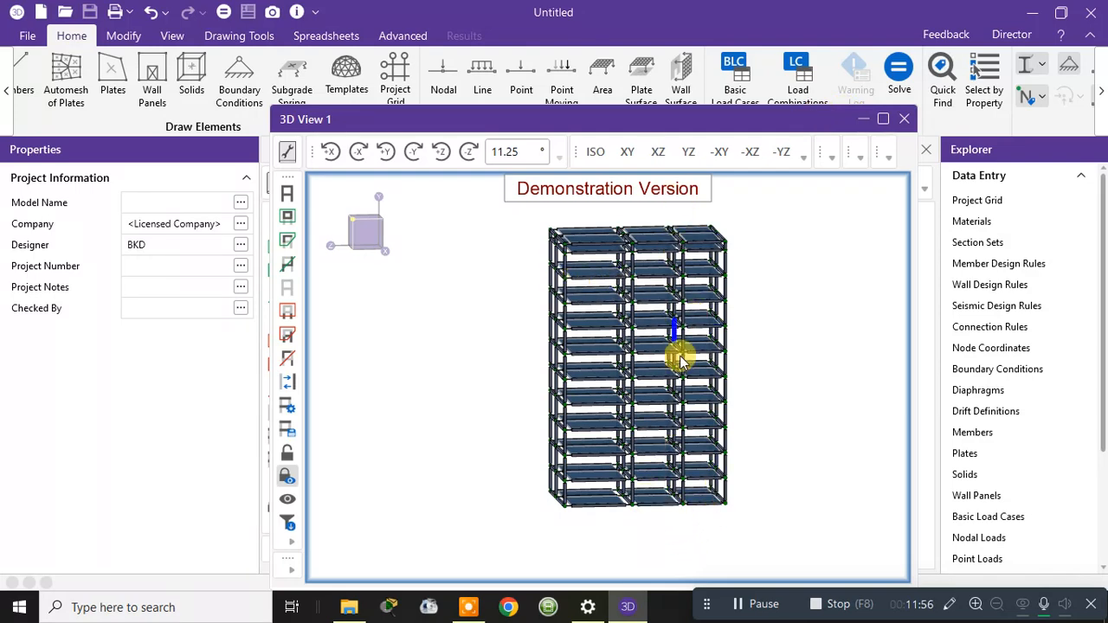
{"action": "scroll", "coordinate": [656, 500], "scroll_direction": "up", "scroll_amount": 3}
{"action": "scroll", "coordinate": [718, 475], "scroll_direction": "up", "scroll_amount": 3}
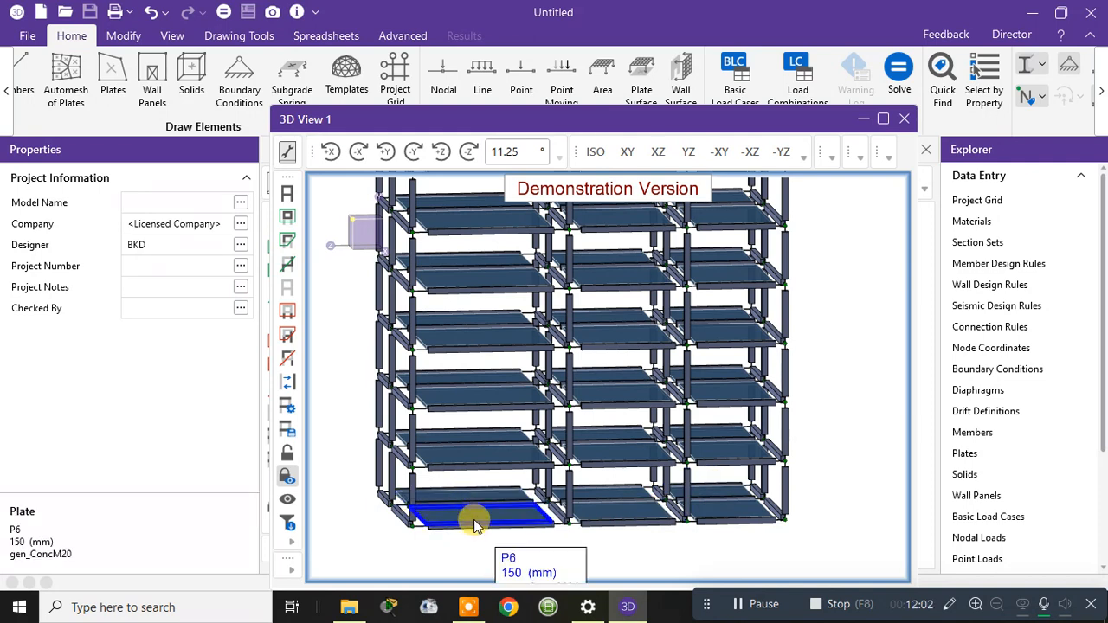
{"action": "scroll", "coordinate": [475, 525], "scroll_direction": "down", "scroll_amount": 2}
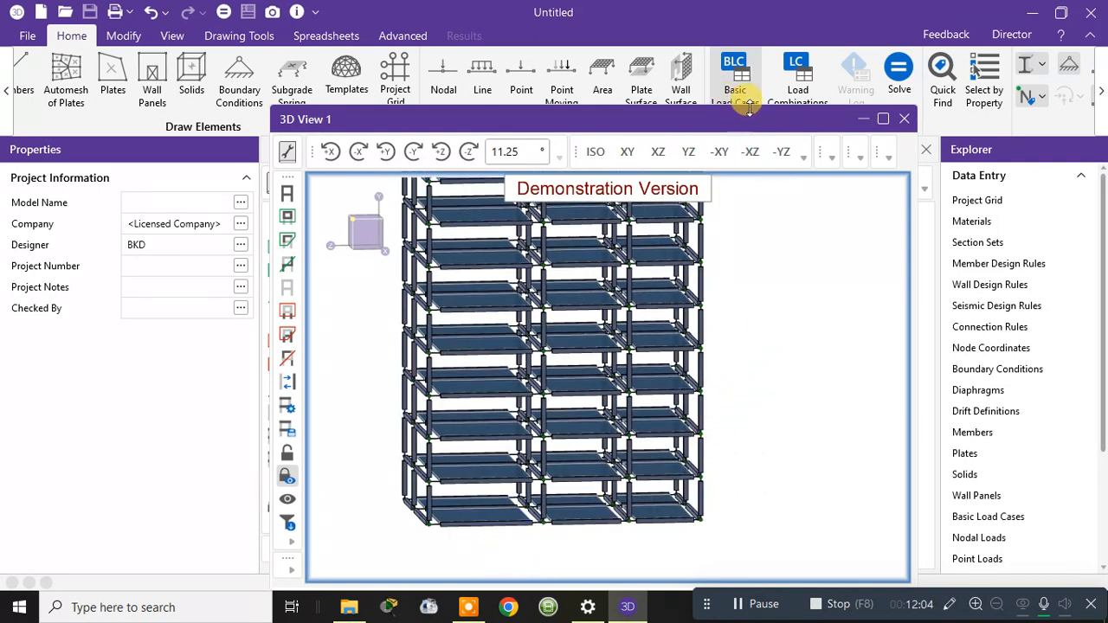
Maximize the 3D view and delete the middle front slab plate at the building's lowest level
{"action": "left_click", "coordinate": [880, 118]}
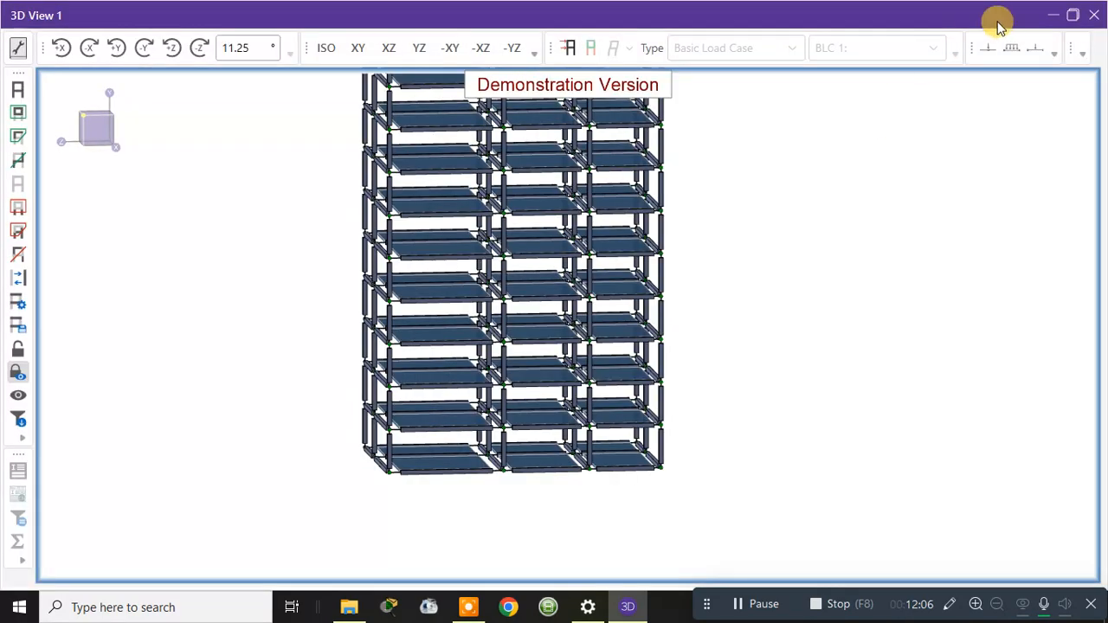
{"action": "scroll", "coordinate": [722, 260], "scroll_direction": "down", "scroll_amount": 6}
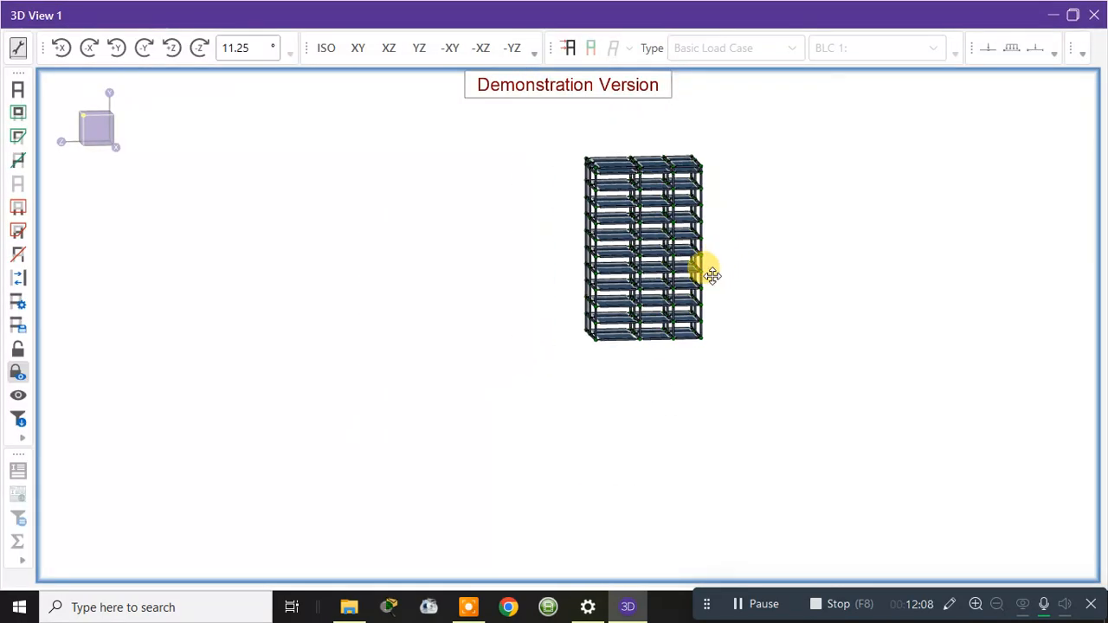
{"action": "scroll", "coordinate": [571, 299], "scroll_direction": "up", "scroll_amount": 4}
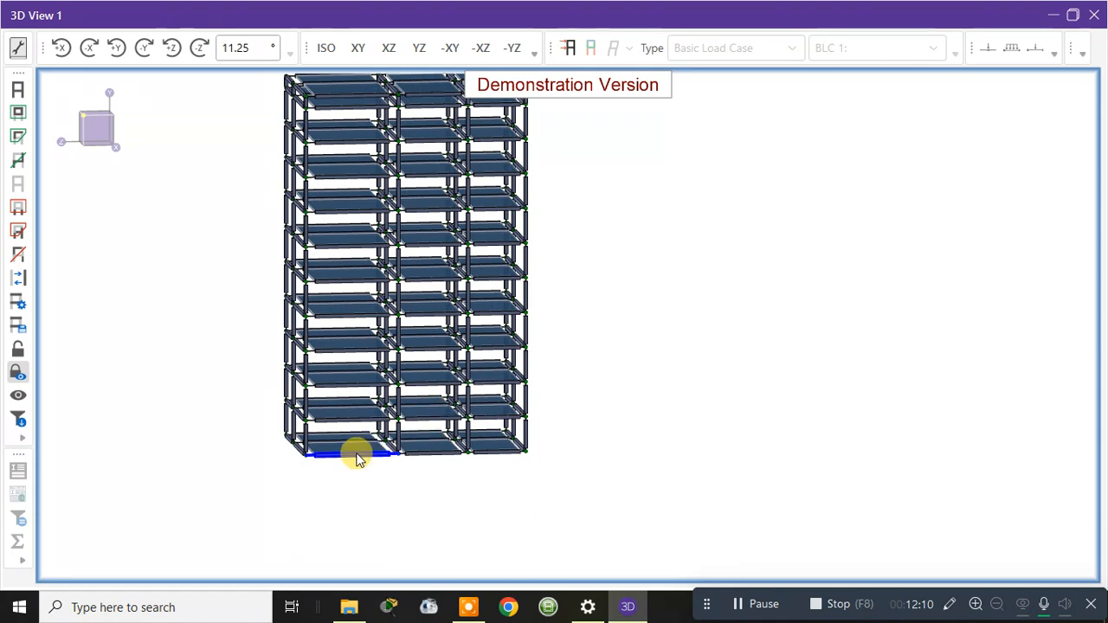
{"action": "scroll", "coordinate": [359, 453], "scroll_direction": "up", "scroll_amount": 2}
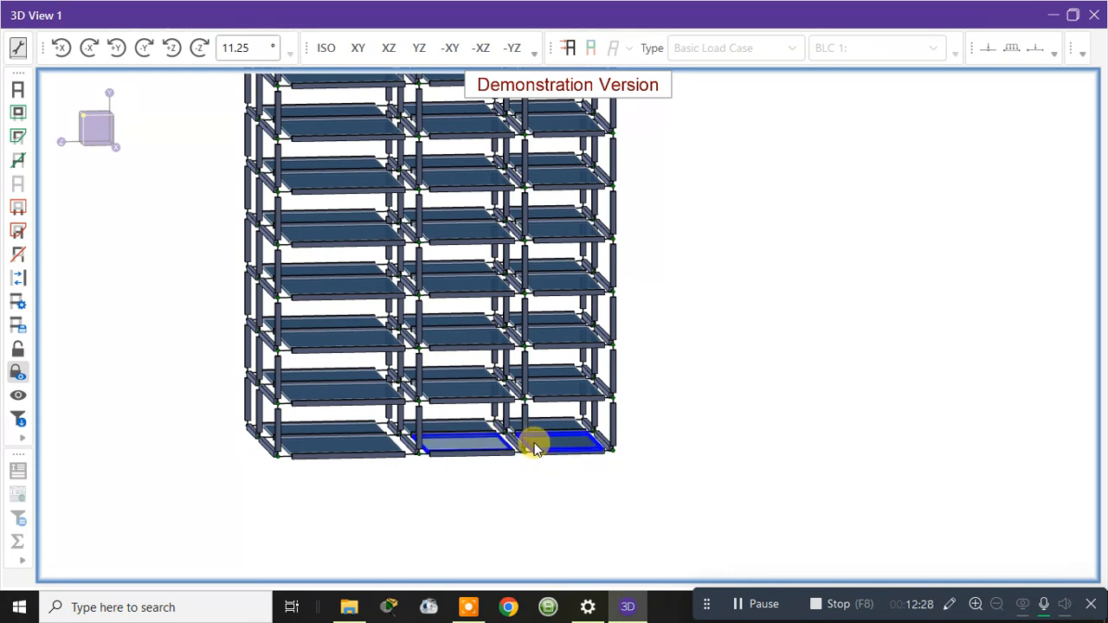
{"action": "key", "text": "Delete"}
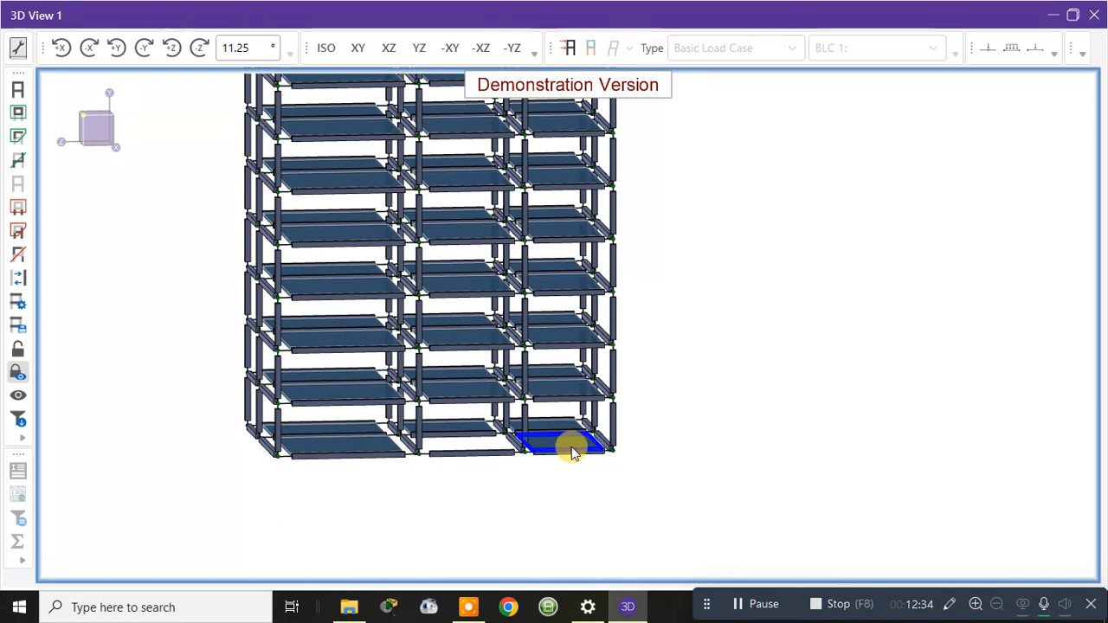
Try to select the remaining slab plates one by one at the building's lowest level
{"action": "left_click", "coordinate": [571, 444]}
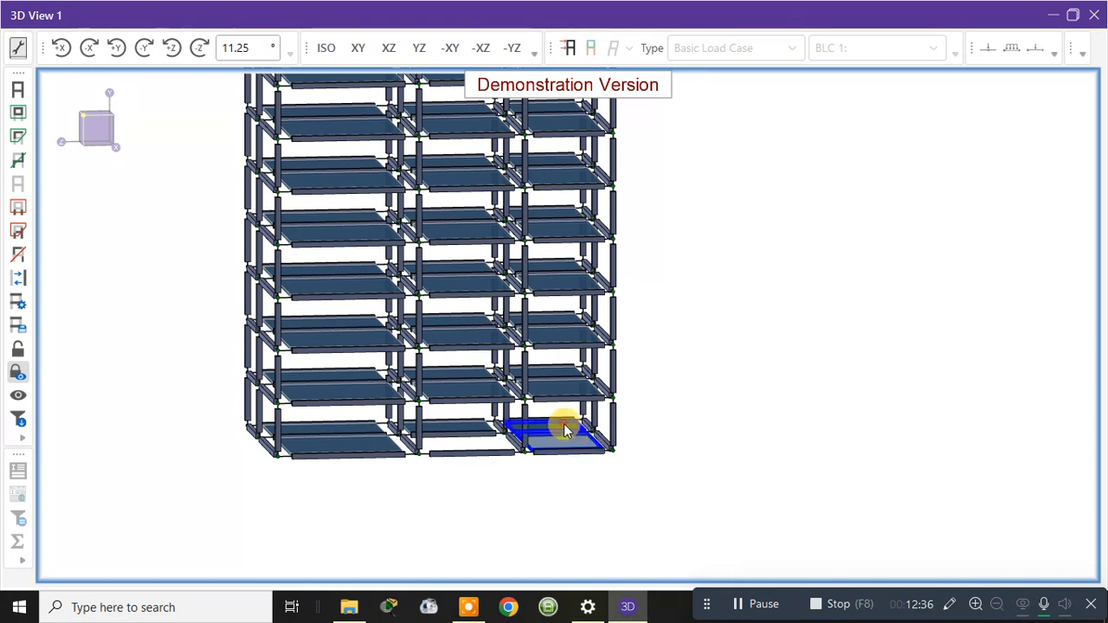
{"action": "left_click", "coordinate": [477, 433]}
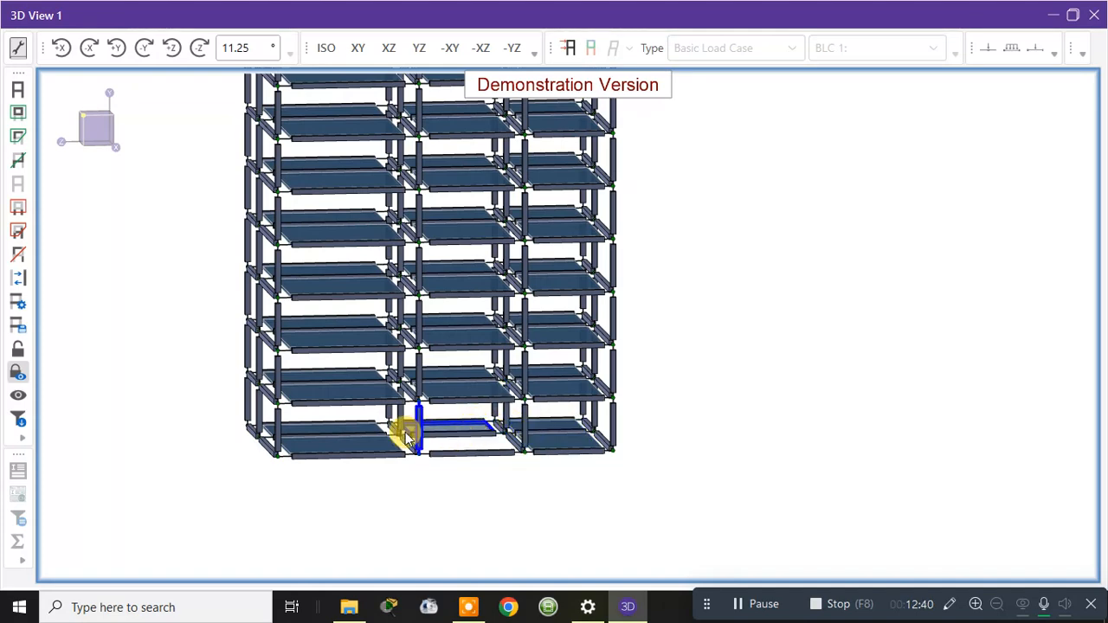
{"action": "scroll", "coordinate": [396, 428], "scroll_direction": "up", "scroll_amount": 5}
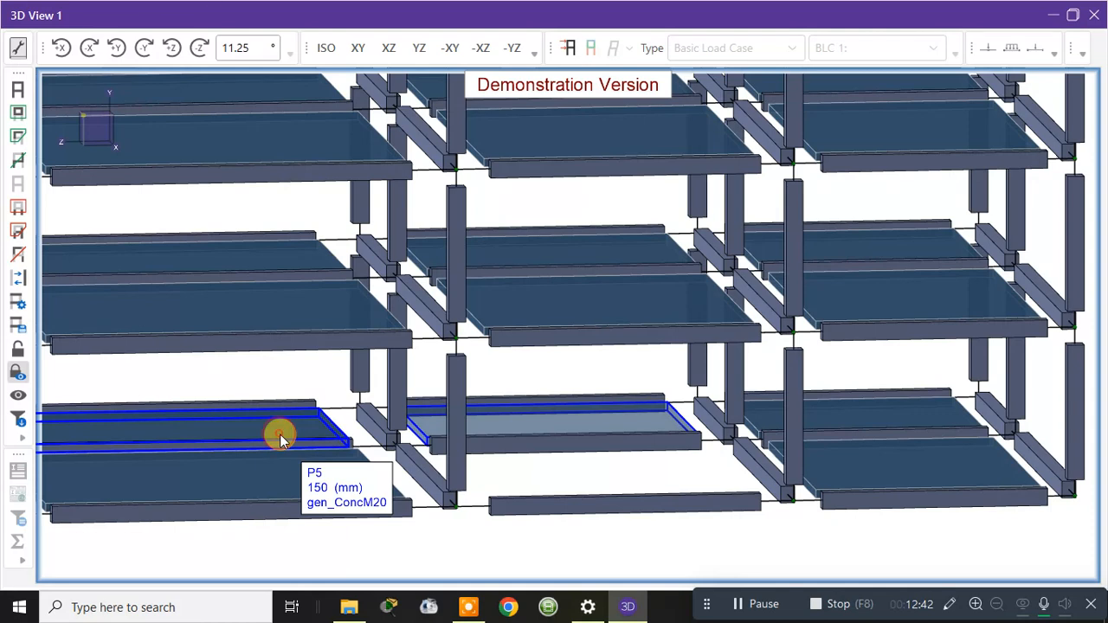
{"action": "left_click", "coordinate": [280, 433]}
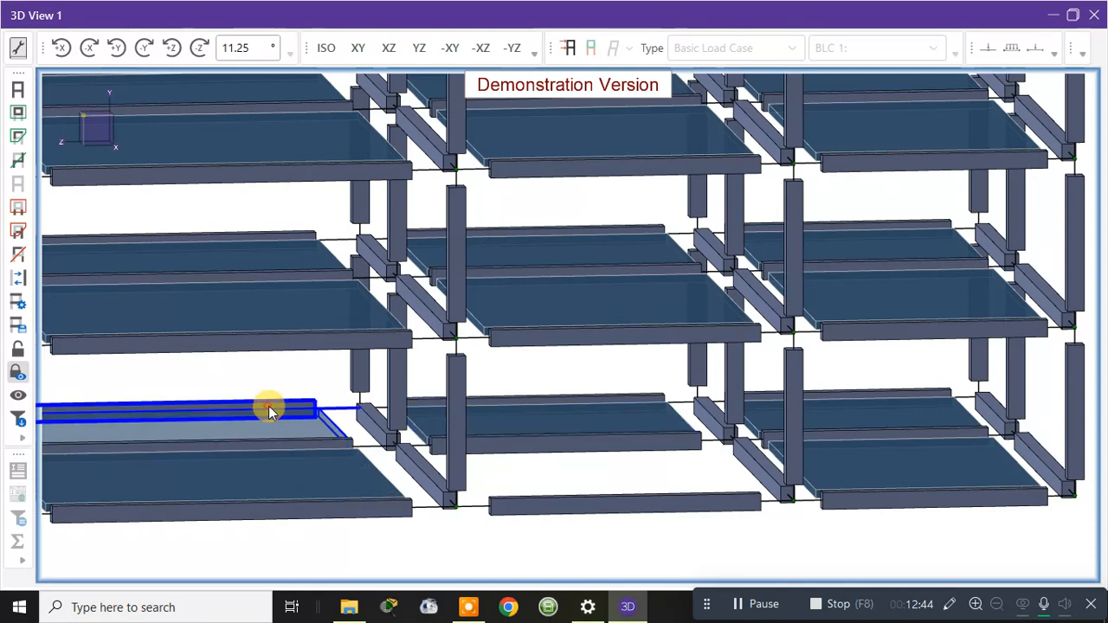
{"action": "left_click", "coordinate": [268, 411]}
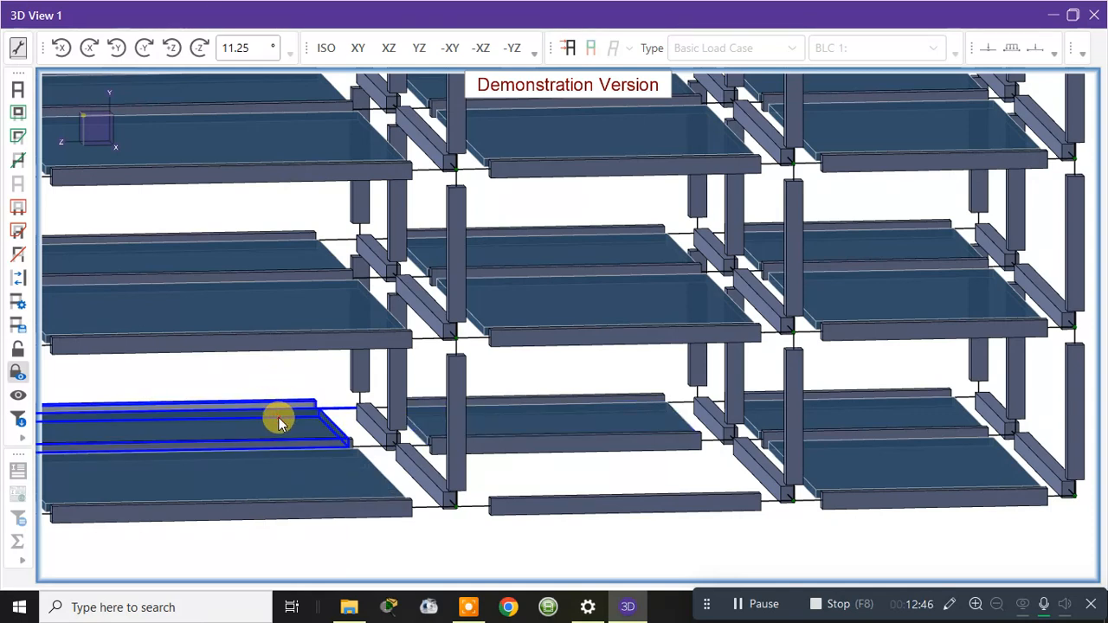
{"action": "left_click", "coordinate": [279, 414]}
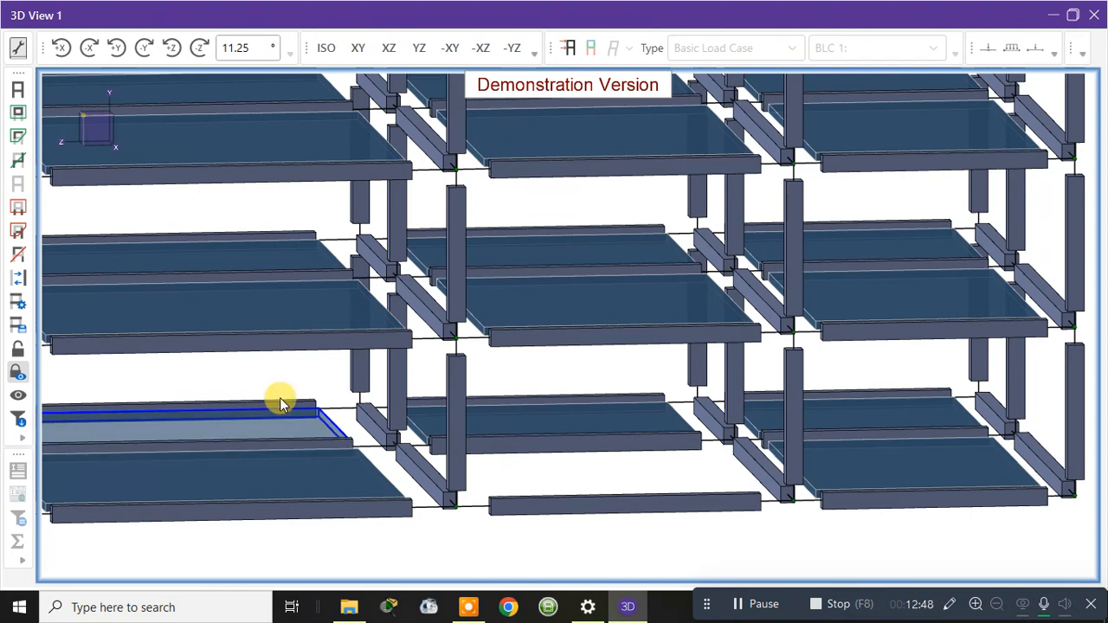
{"action": "scroll", "coordinate": [433, 468], "scroll_direction": "down", "scroll_amount": 5}
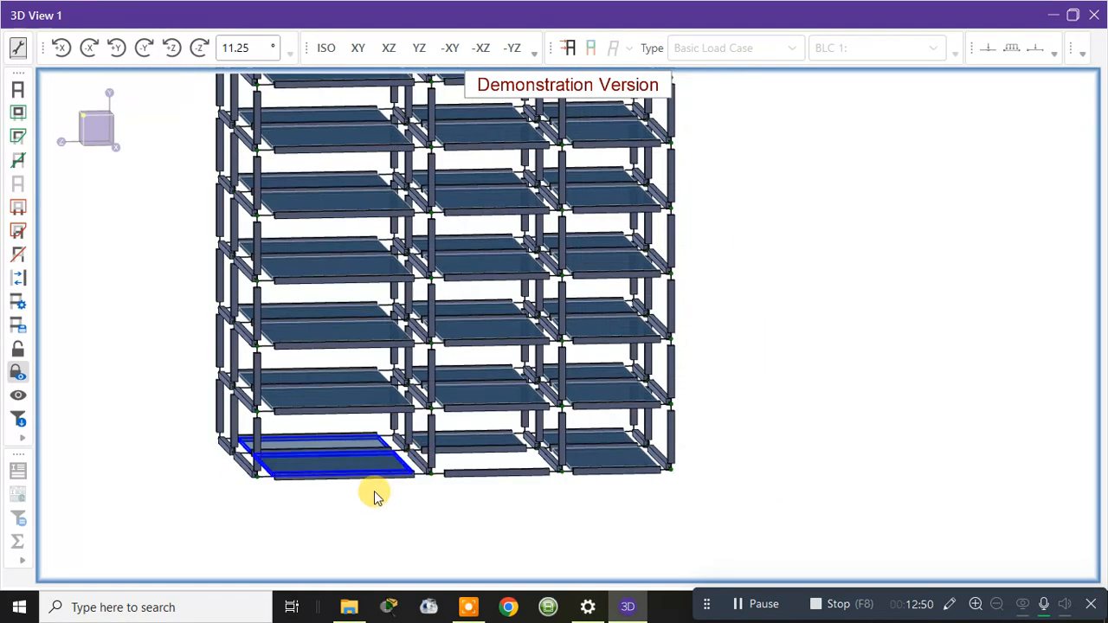
{"action": "left_click", "coordinate": [363, 470]}
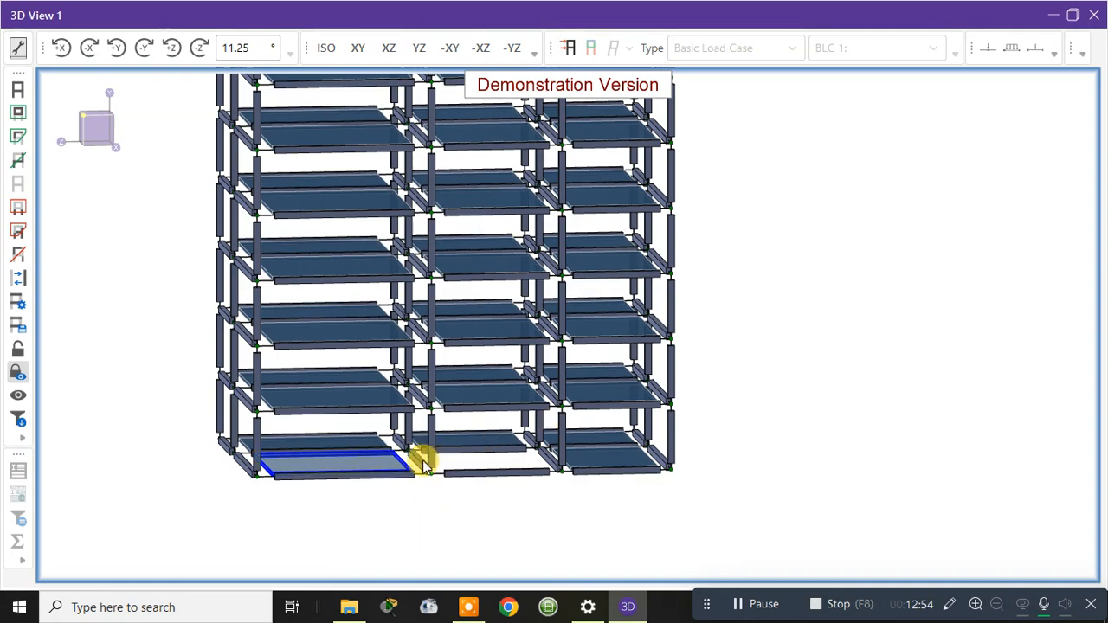
Delete slab plate P6 in the larger corner bay at the building's lowest level
{"action": "middle_click_drag", "start_coordinate": [422, 502], "coordinate": [508, 516]}
{"action": "mouse_move", "coordinate": [496, 502]}
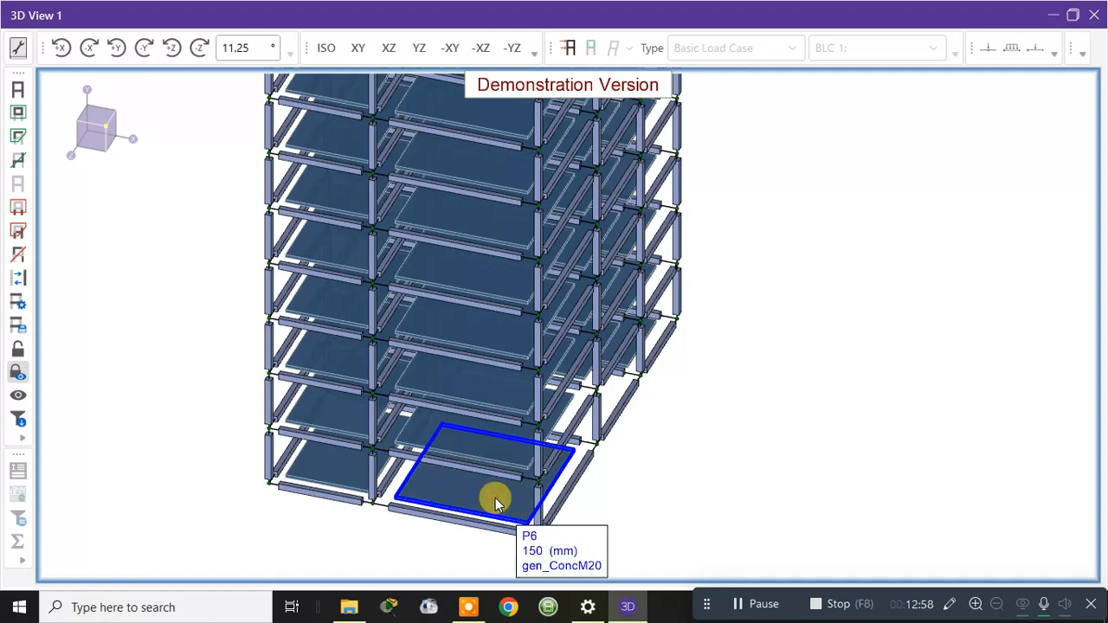
{"action": "right_click", "coordinate": [493, 500]}
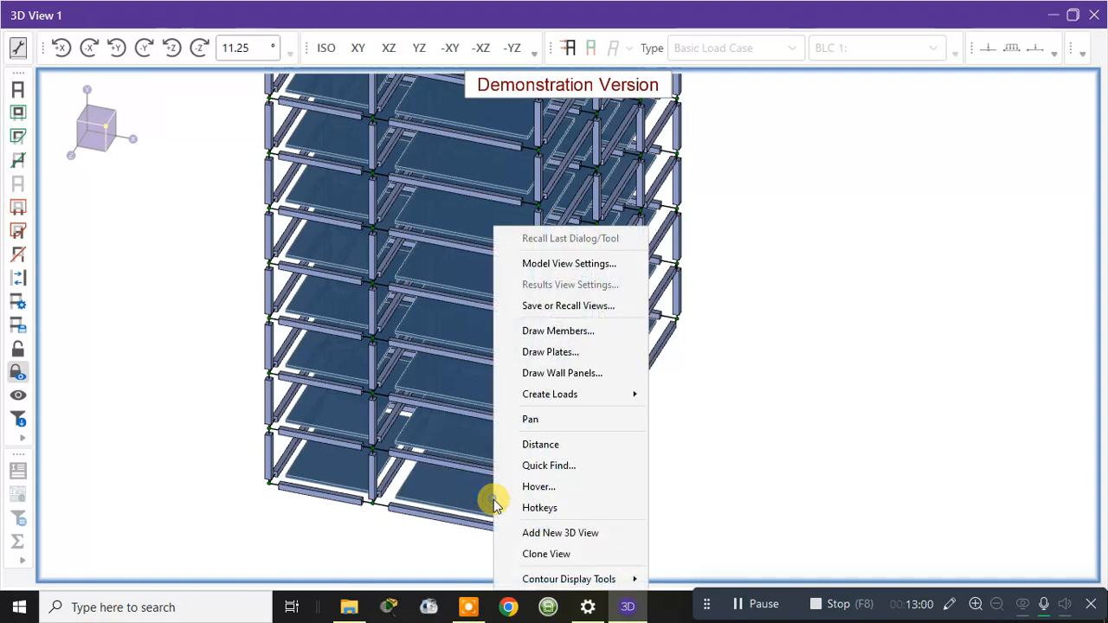
{"action": "left_click", "coordinate": [787, 490]}
{"action": "mouse_move", "coordinate": [511, 494]}
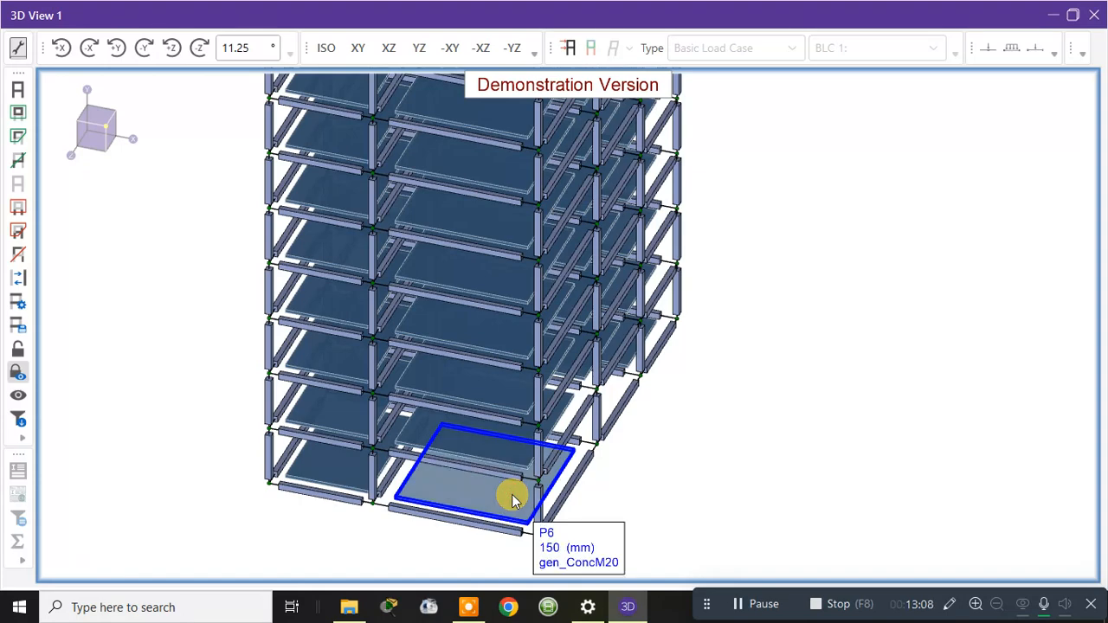
{"action": "right_click", "coordinate": [511, 500]}
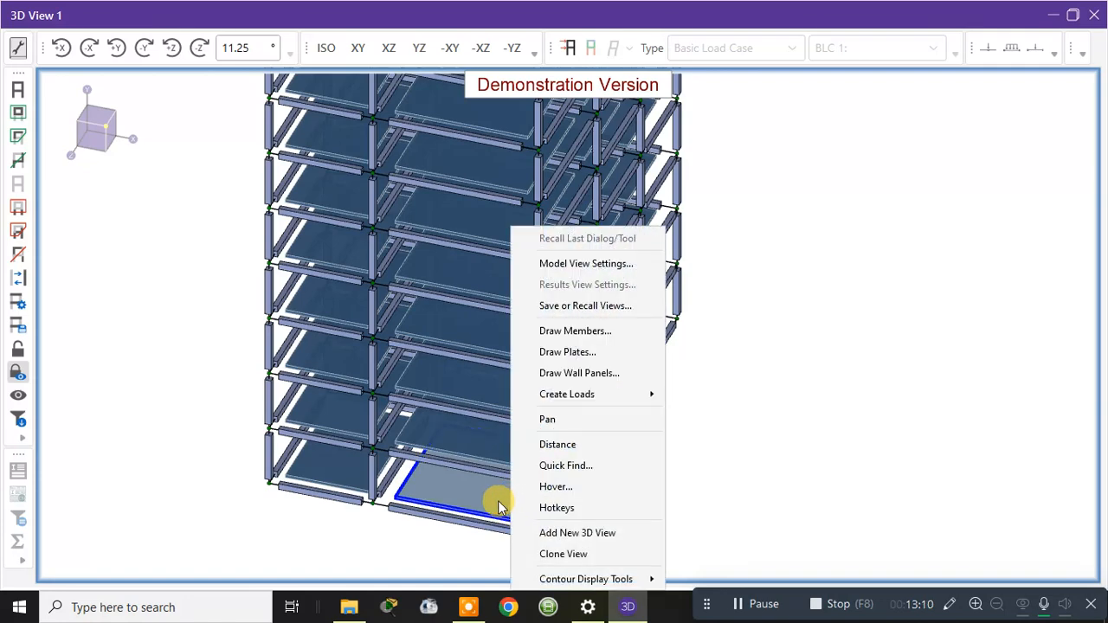
{"action": "left_click", "coordinate": [498, 505]}
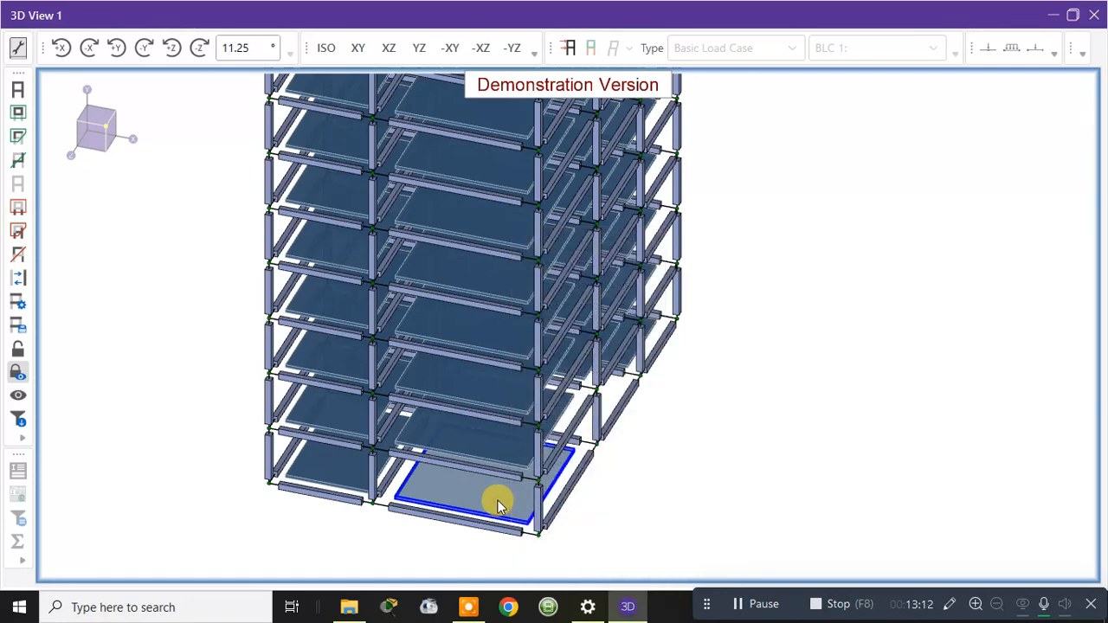
{"action": "left_click", "coordinate": [498, 501]}
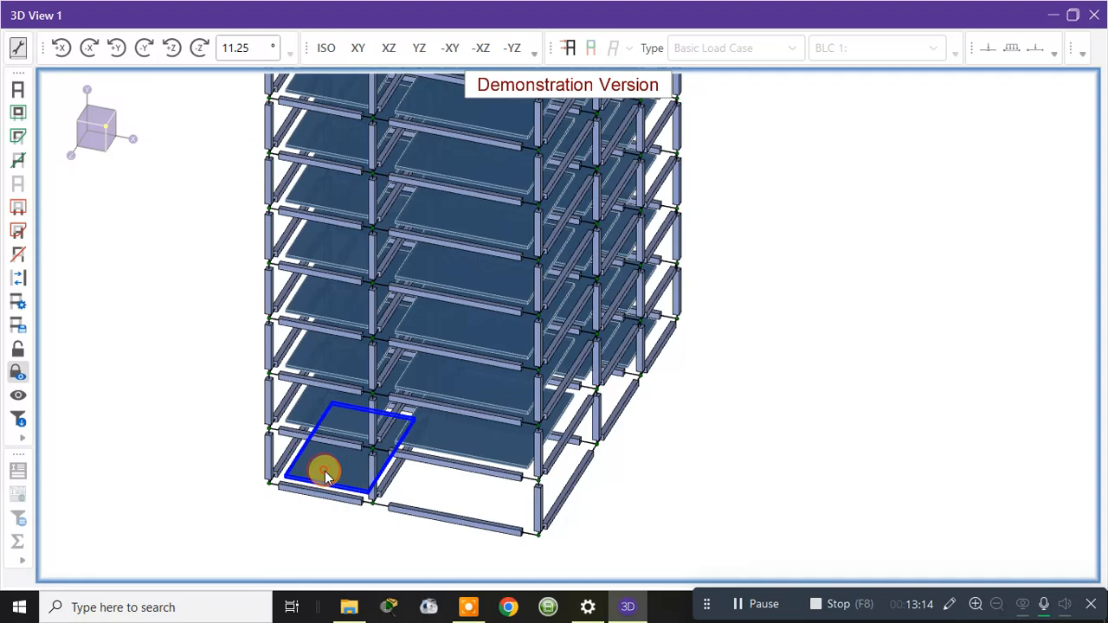
Restore the 3D view from its maximized size and clear the selection of slab plate P5
{"action": "mouse_move", "coordinate": [326, 477]}
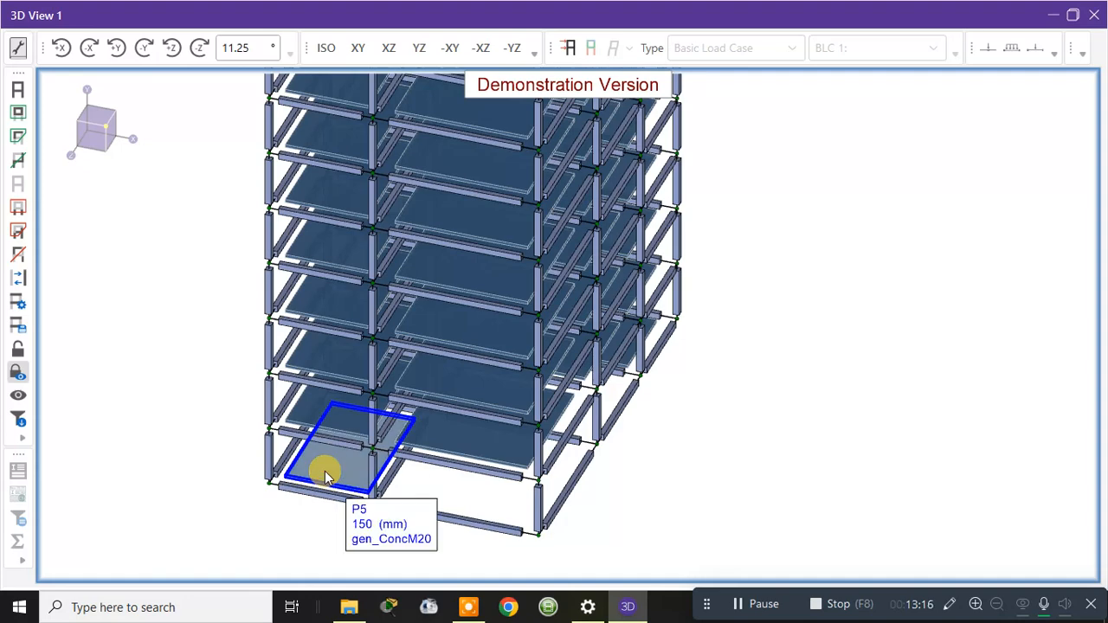
{"action": "left_click", "coordinate": [327, 473]}
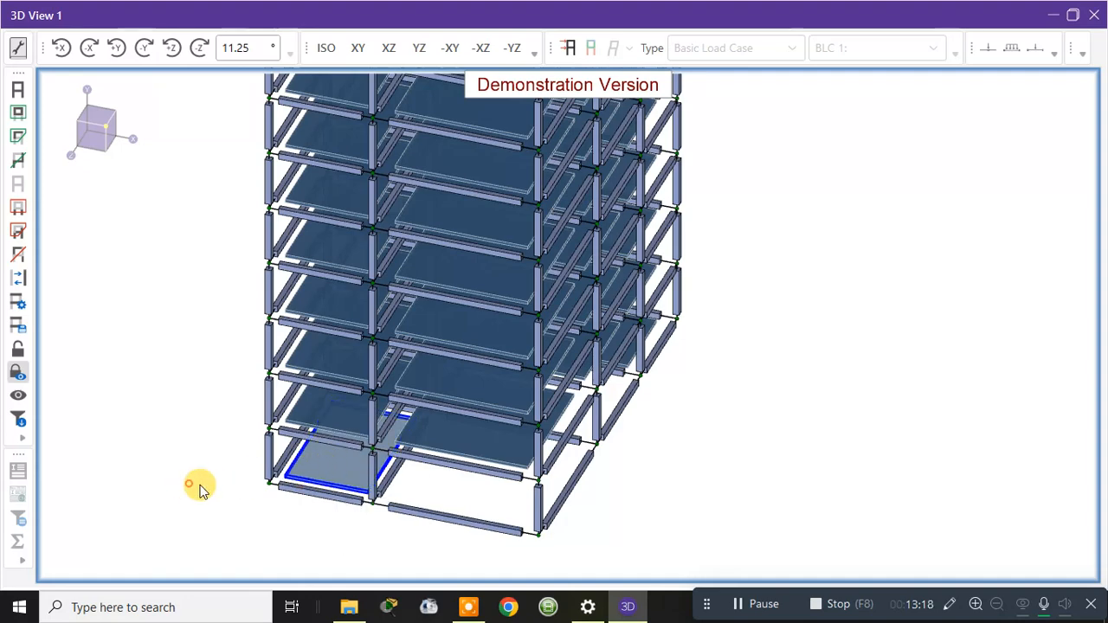
{"action": "left_click", "coordinate": [1072, 15]}
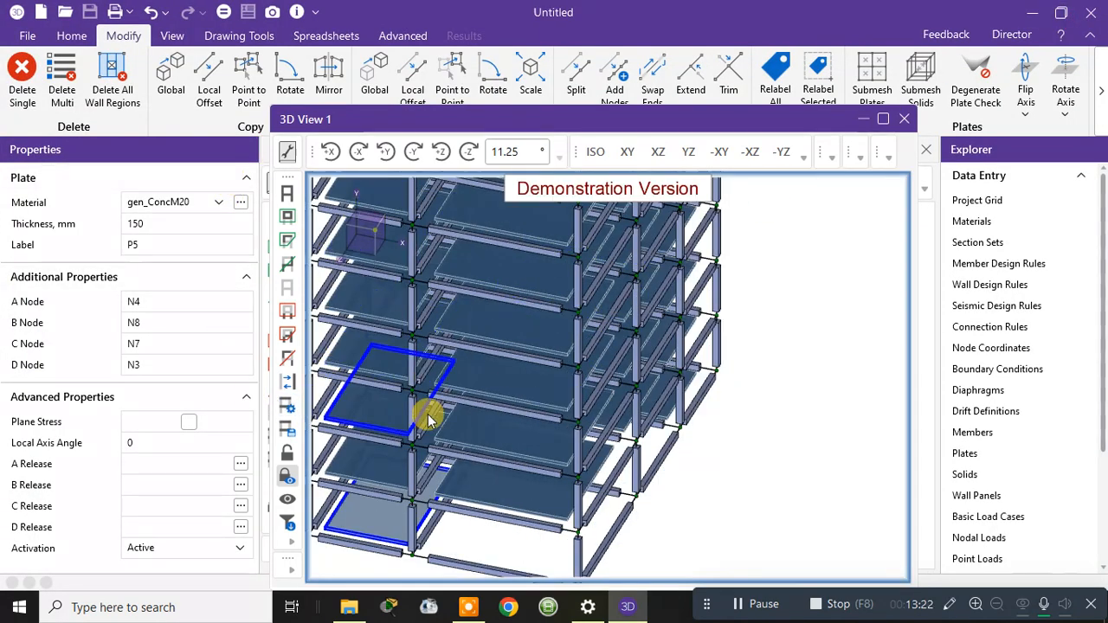
{"action": "left_click", "coordinate": [384, 532]}
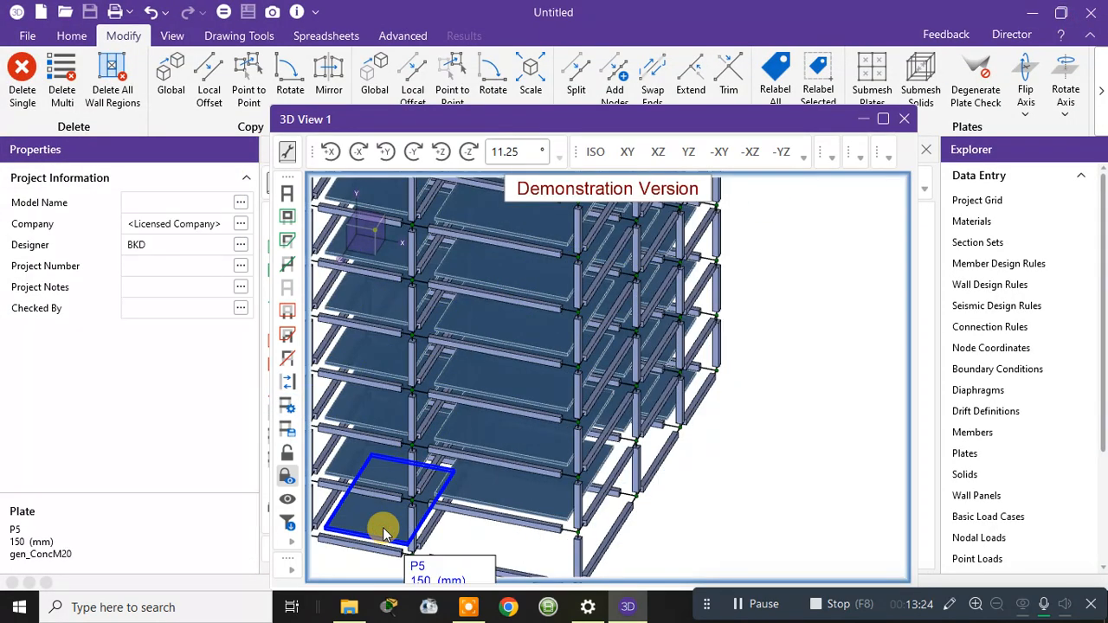
Try the Delete Multi tool on the selected items with no element types chosen
{"action": "middle_click_drag", "start_coordinate": [729, 516], "coordinate": [778, 481]}
{"action": "middle_click_drag", "start_coordinate": [706, 493], "coordinate": [793, 477], "text": "shift"}
{"action": "left_click", "coordinate": [724, 505]}
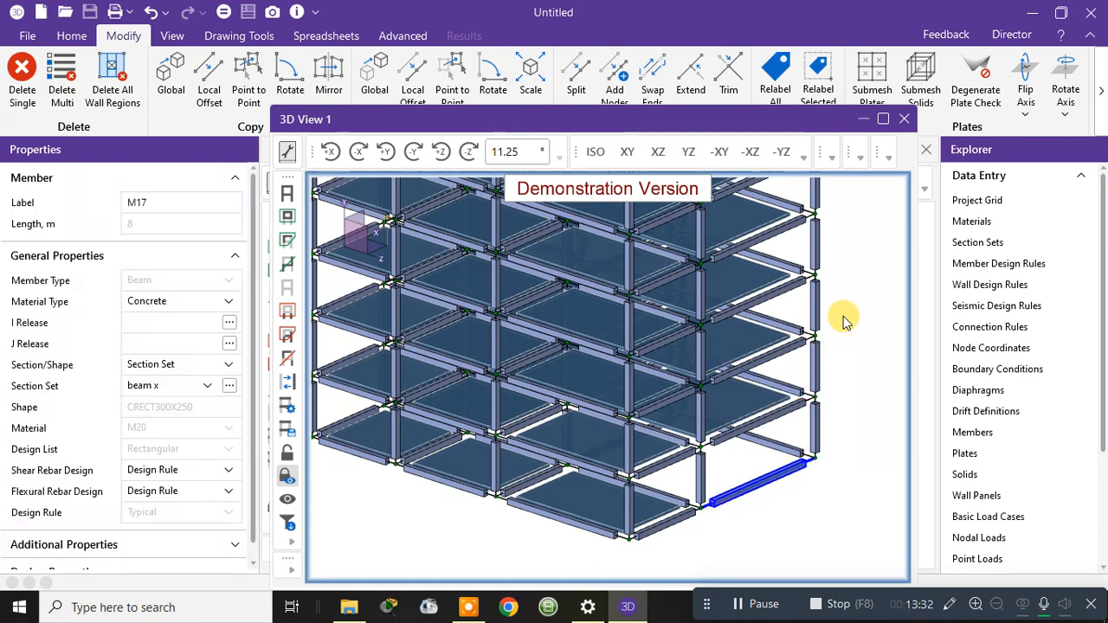
{"action": "left_click", "coordinate": [771, 487]}
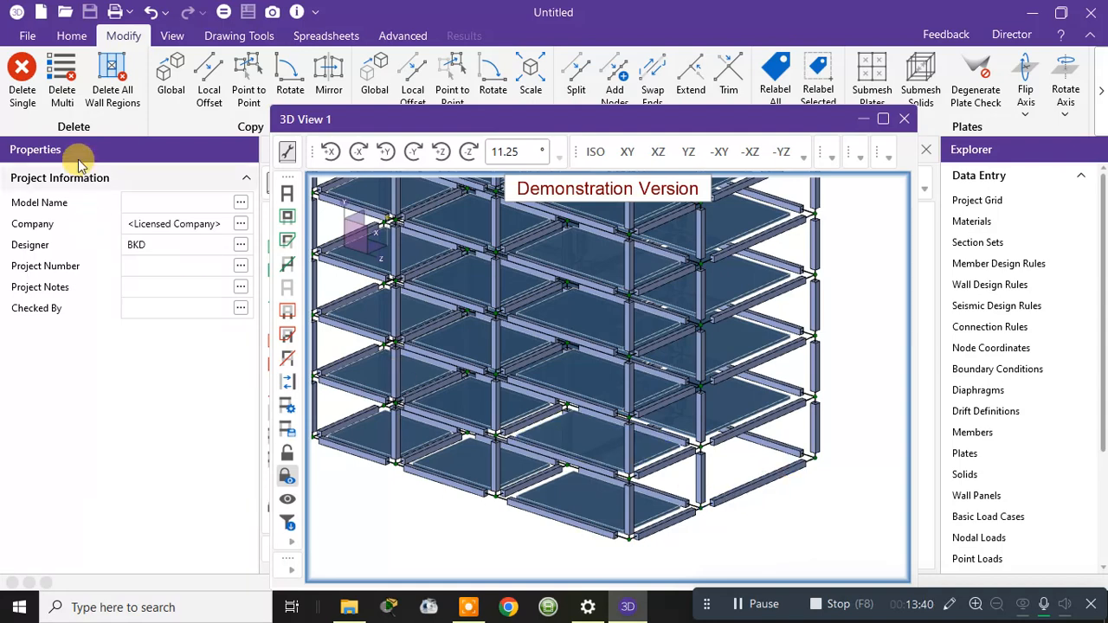
{"action": "left_click", "coordinate": [61, 76]}
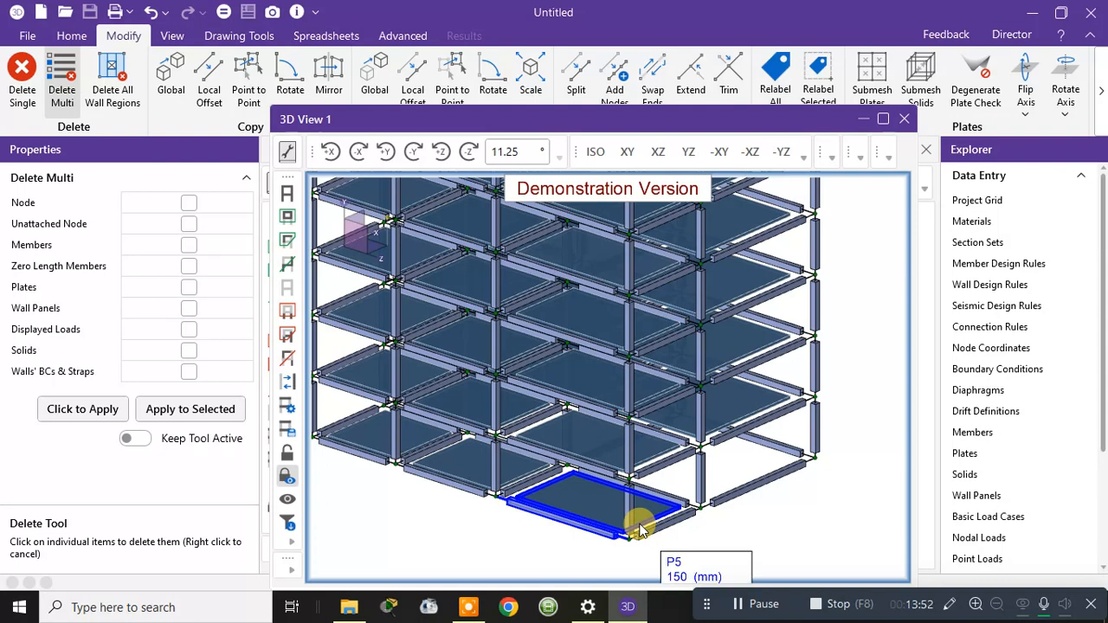
{"action": "left_click", "coordinate": [190, 411]}
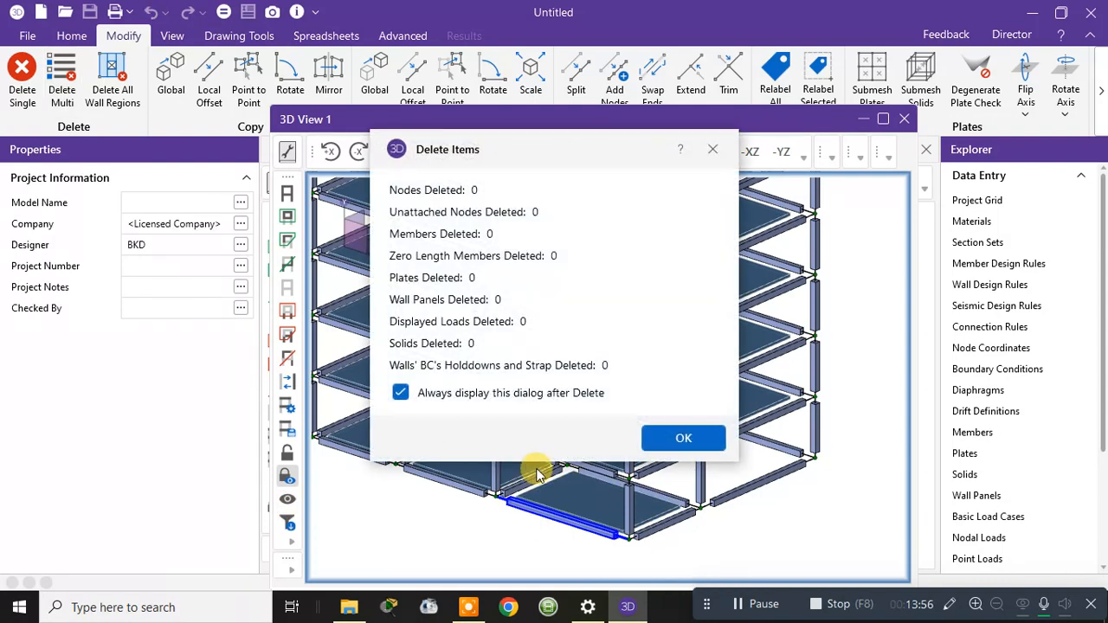
{"action": "left_click", "coordinate": [648, 440]}
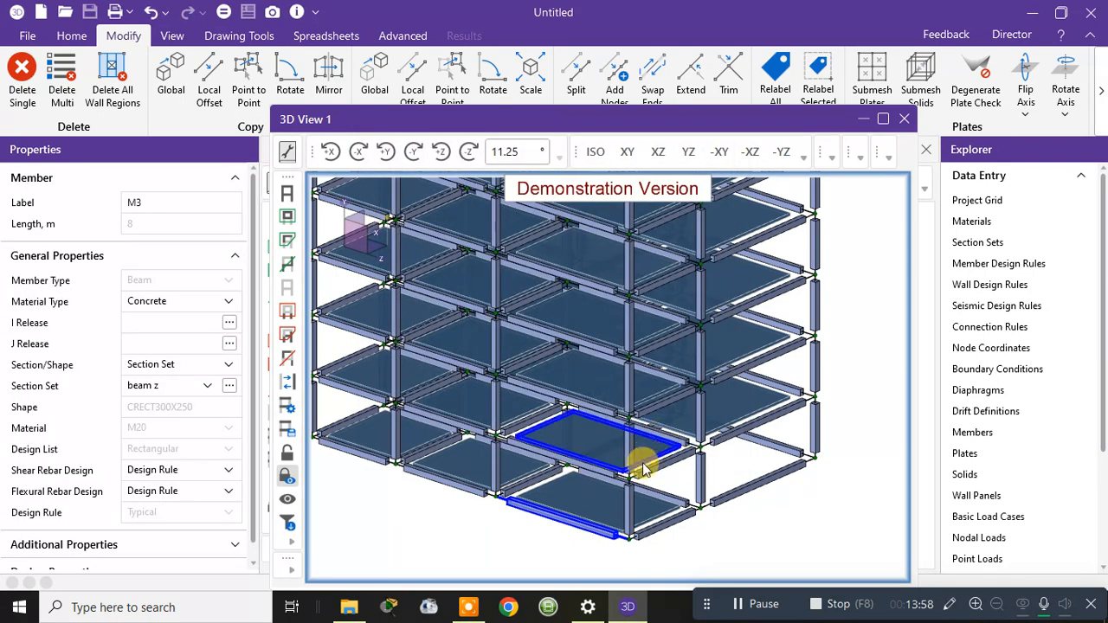
Delete slab plate P5 in the smaller corner bay at the building's lowest level
{"action": "left_click", "coordinate": [610, 515]}
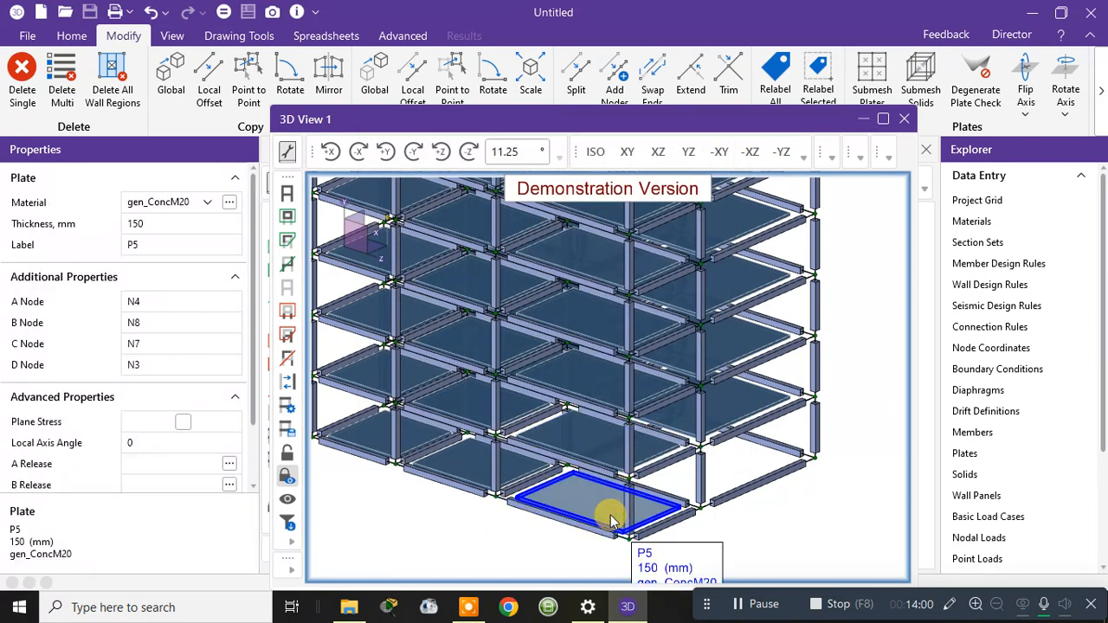
{"action": "left_click", "coordinate": [71, 36]}
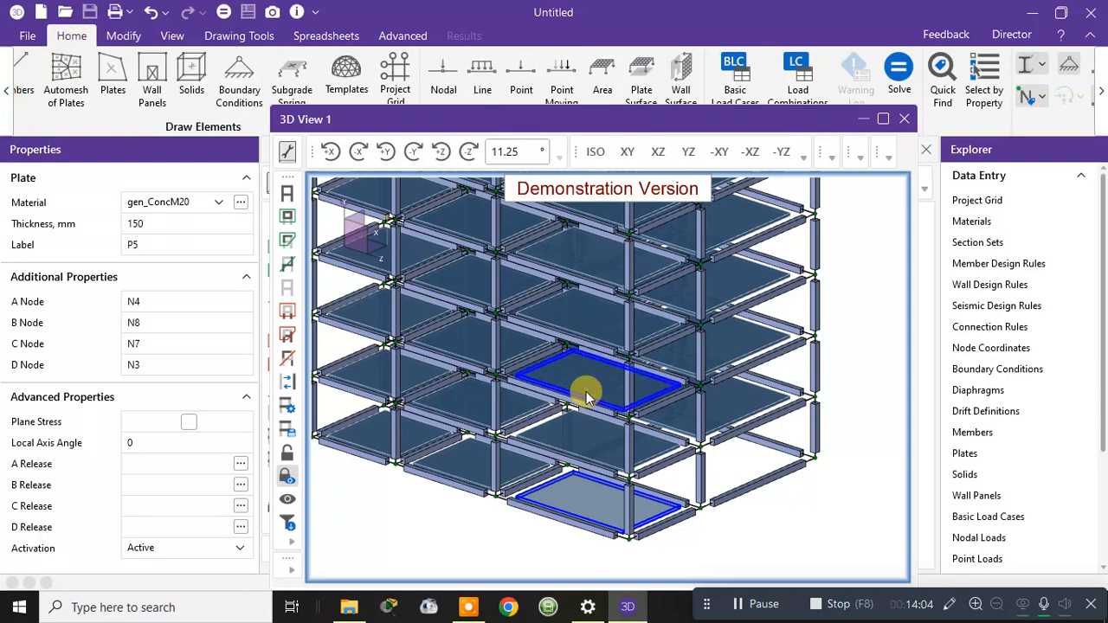
{"action": "left_click", "coordinate": [599, 499]}
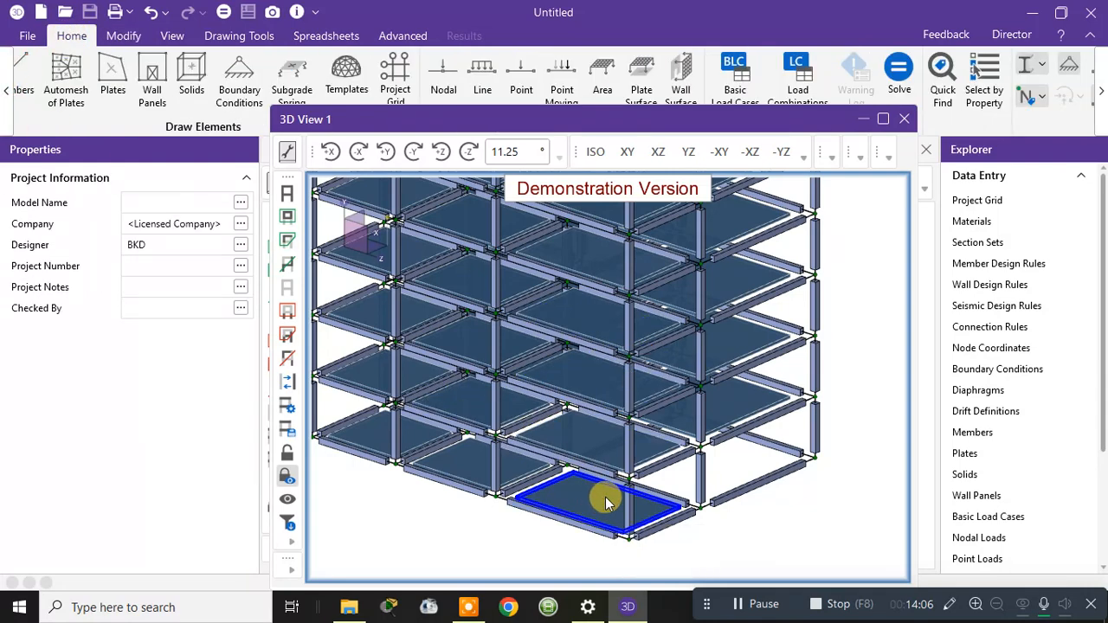
{"action": "right_click", "coordinate": [603, 514]}
{"action": "left_click", "coordinate": [595, 518]}
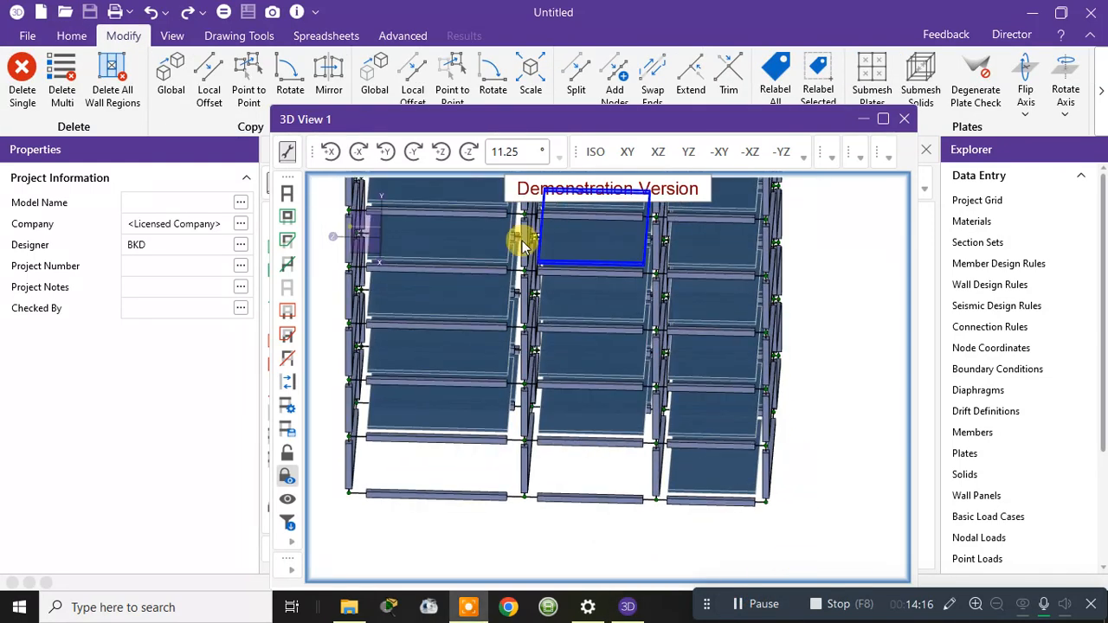
Try to delete slab plate P2 at the lowest level with the Delete Single tool
{"action": "left_click", "coordinate": [26, 86]}
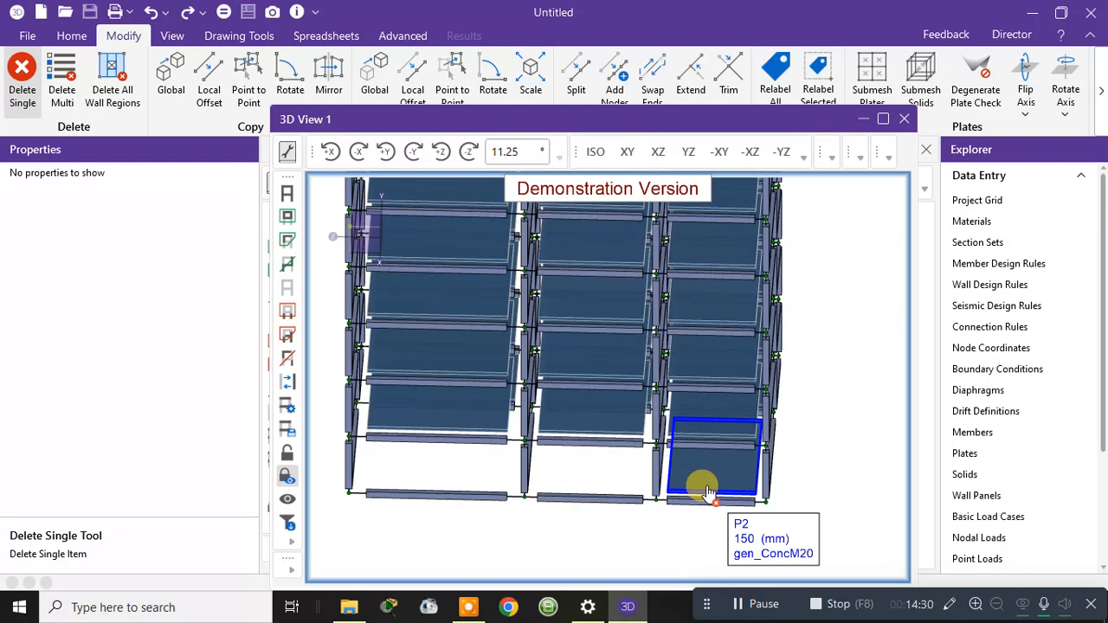
{"action": "left_click", "coordinate": [28, 85]}
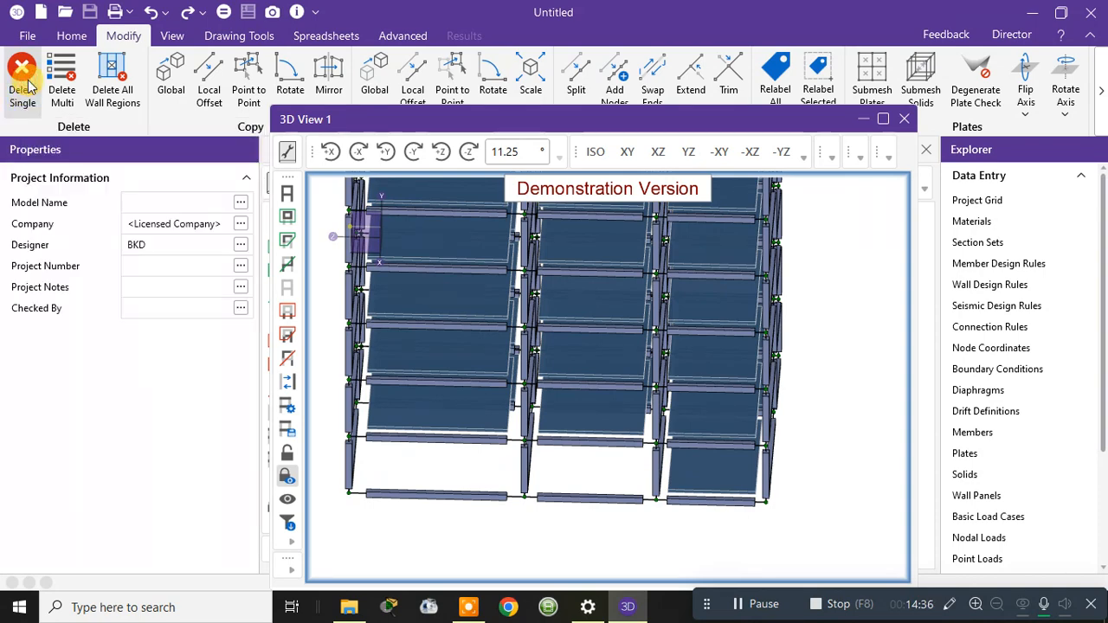
{"action": "left_click", "coordinate": [29, 84]}
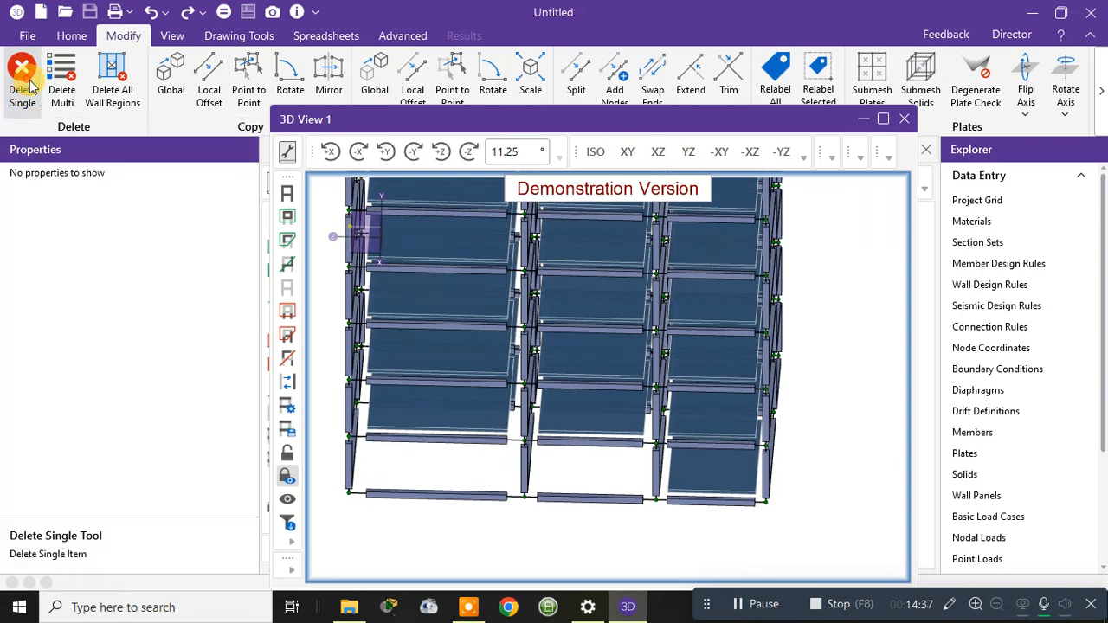
{"action": "left_click", "coordinate": [705, 478]}
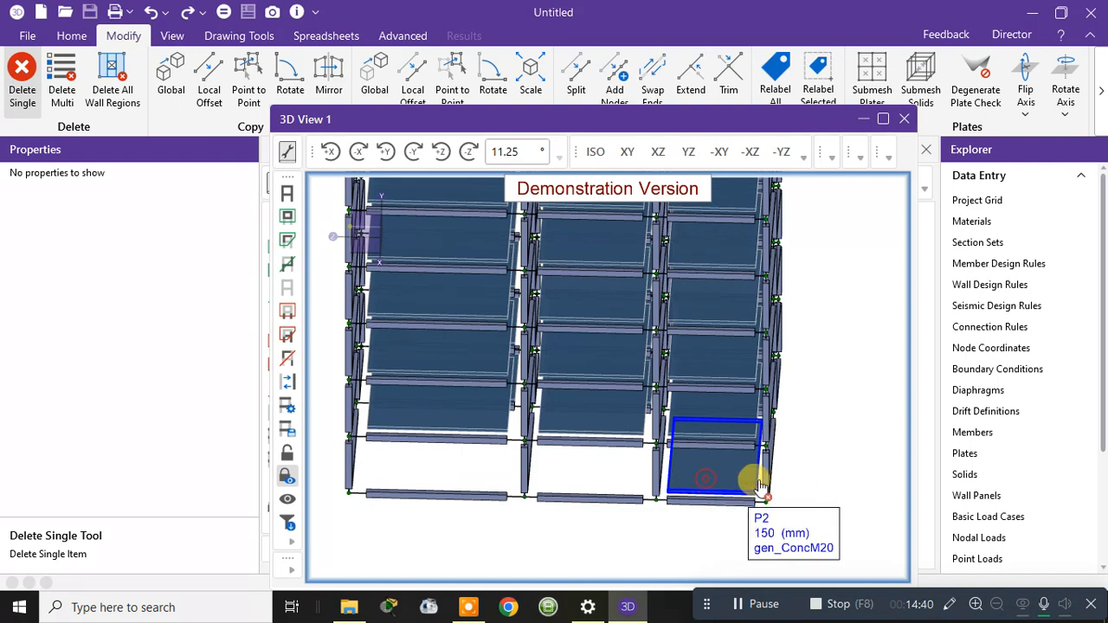
Delete the three front base-level beams and the remaining front slab plate P2 individually with the Delete Single tool
{"action": "left_click", "coordinate": [26, 92]}
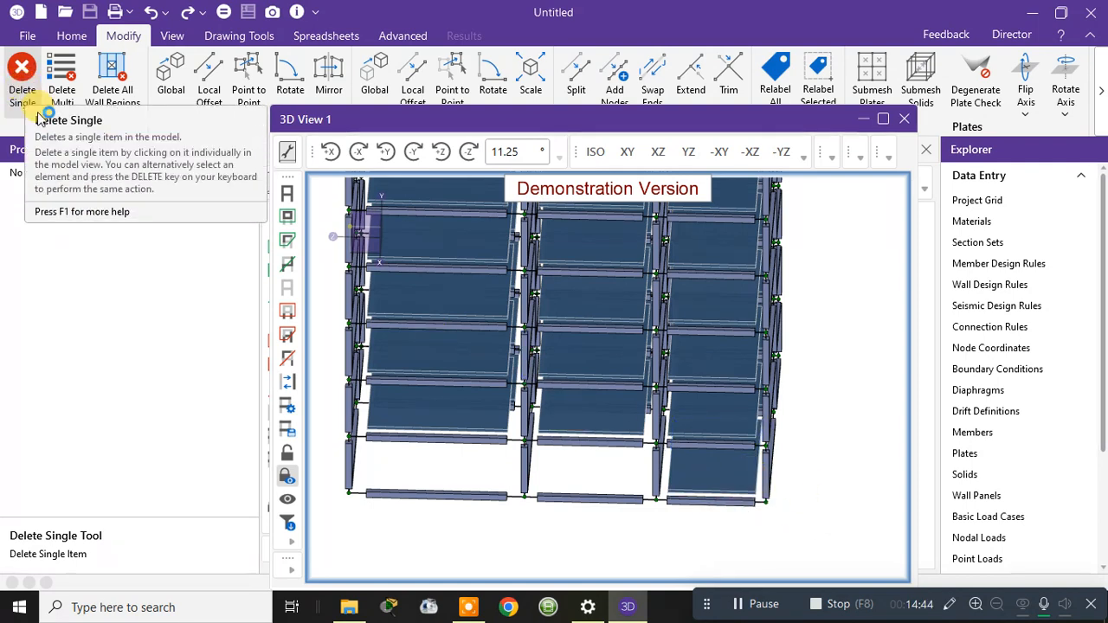
{"action": "left_click", "coordinate": [618, 501]}
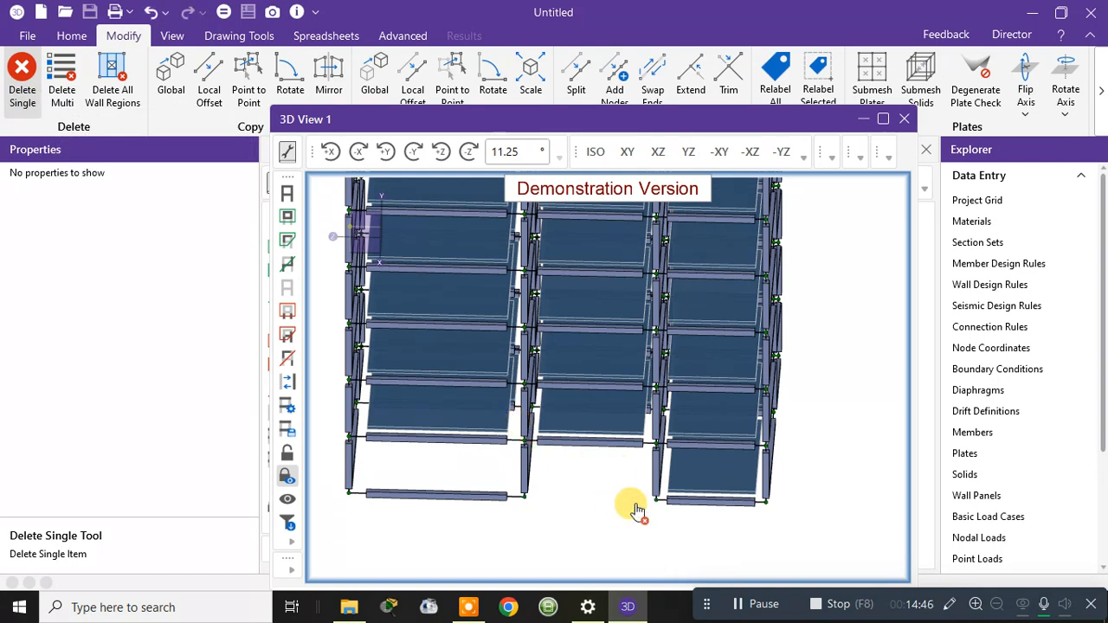
{"action": "left_click", "coordinate": [706, 499]}
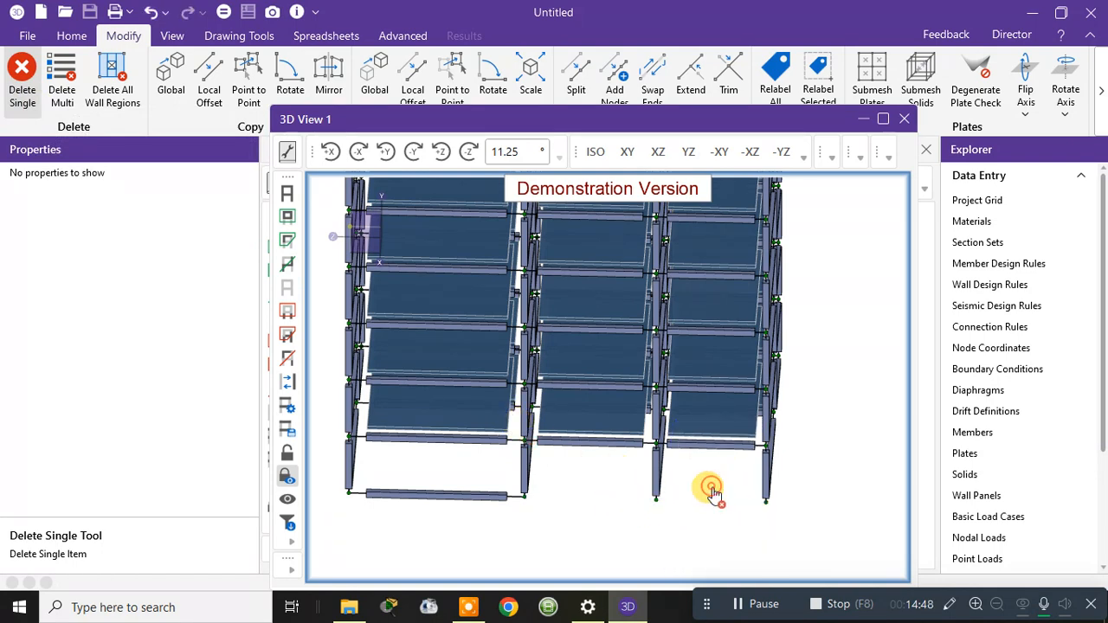
{"action": "left_click", "coordinate": [494, 503]}
{"action": "scroll", "coordinate": [445, 497], "scroll_direction": "up", "scroll_amount": 1}
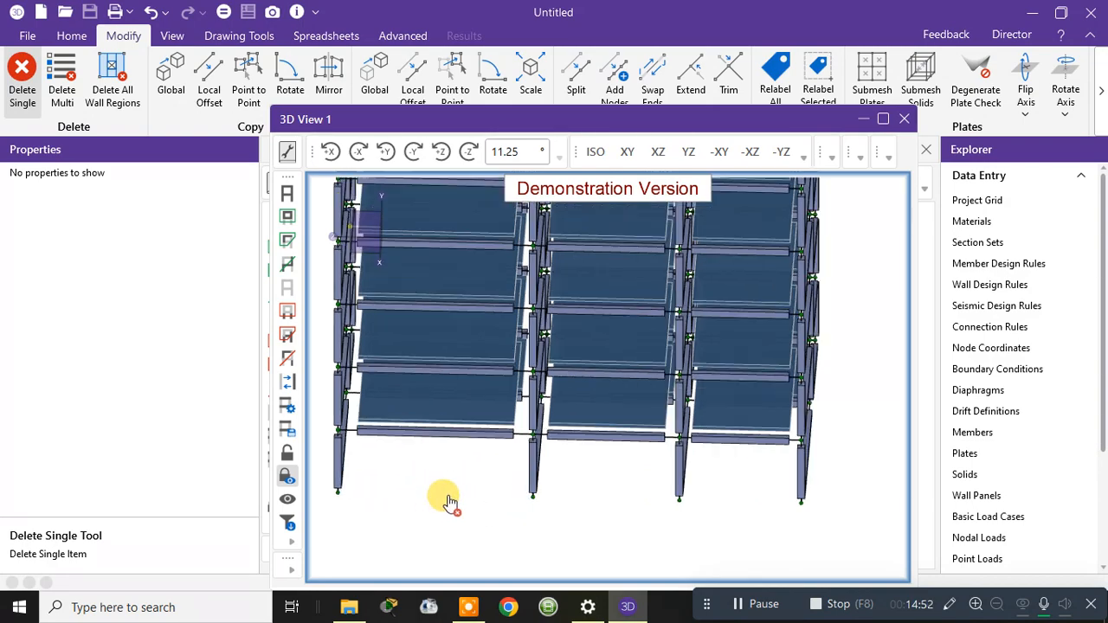
Delete four exposed base-level beams around the cleared bays one by one with the Delete Single tool
{"action": "middle_click_drag", "start_coordinate": [445, 497], "coordinate": [527, 473]}
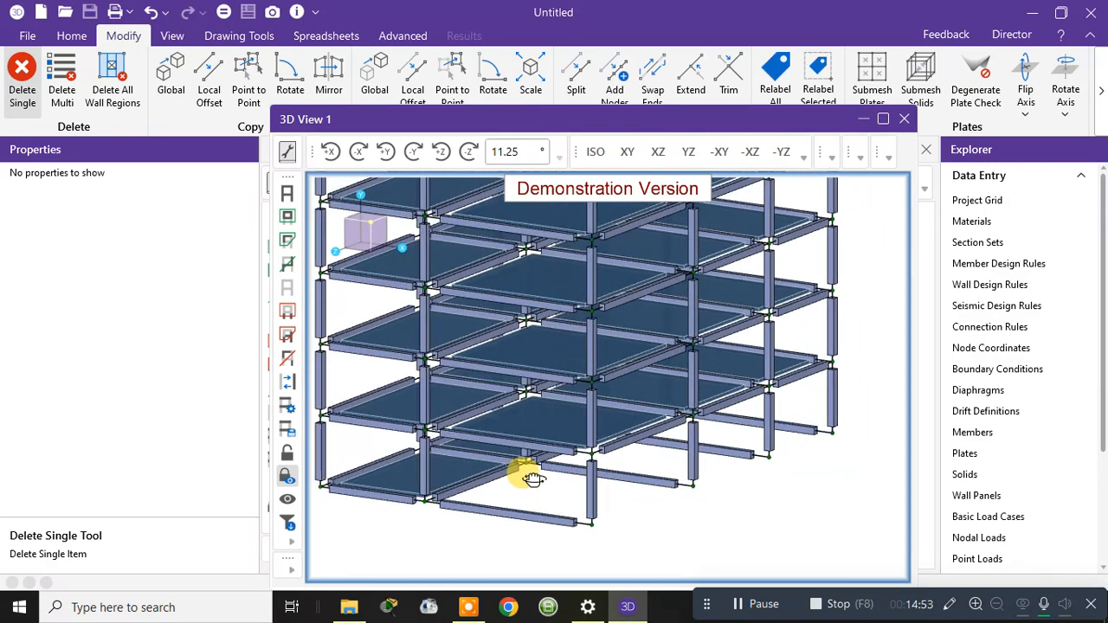
{"action": "left_click", "coordinate": [451, 509]}
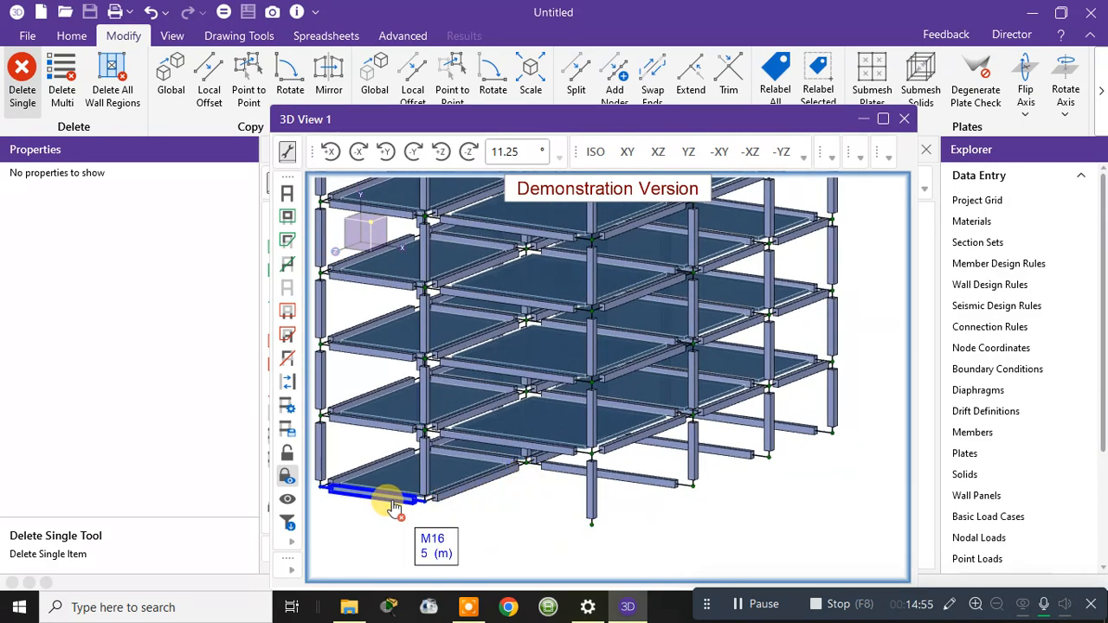
{"action": "left_click", "coordinate": [630, 487]}
{"action": "middle_click_drag", "start_coordinate": [712, 494], "coordinate": [688, 496]}
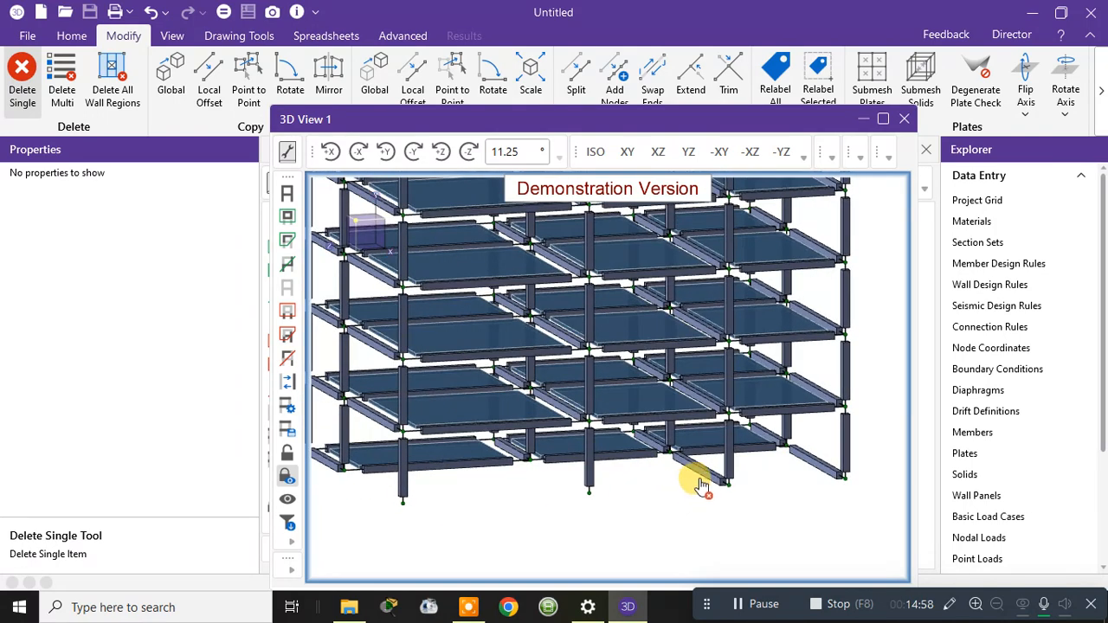
{"action": "left_click", "coordinate": [703, 483]}
{"action": "left_click", "coordinate": [805, 464]}
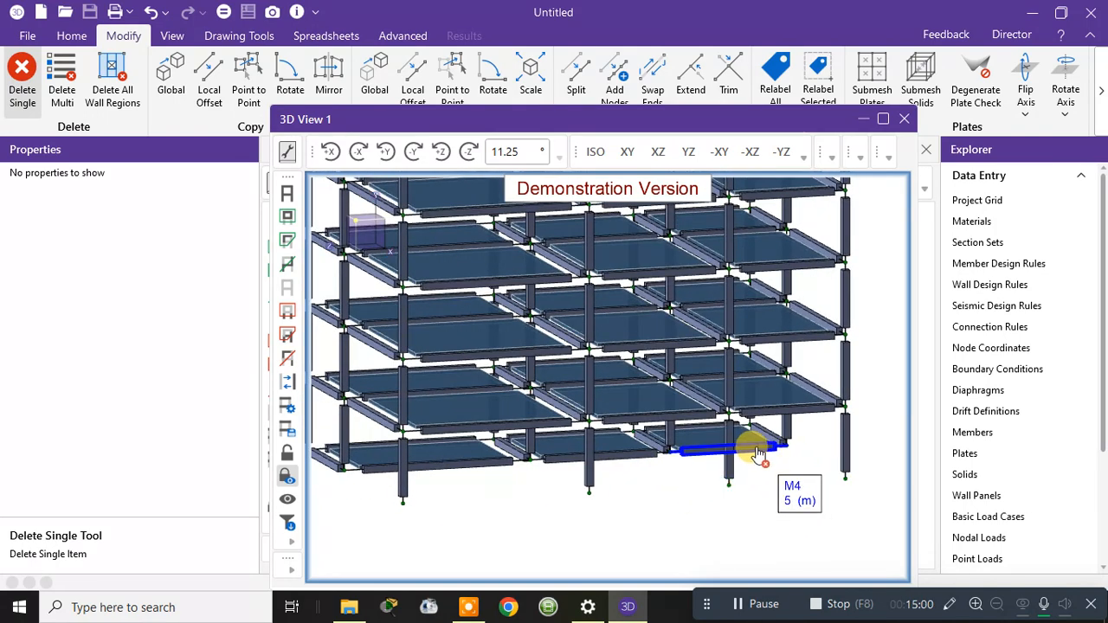
Delete beam M4 and slab plate P1 at the building's base level
{"action": "left_click", "coordinate": [756, 452]}
{"action": "left_click", "coordinate": [755, 448]}
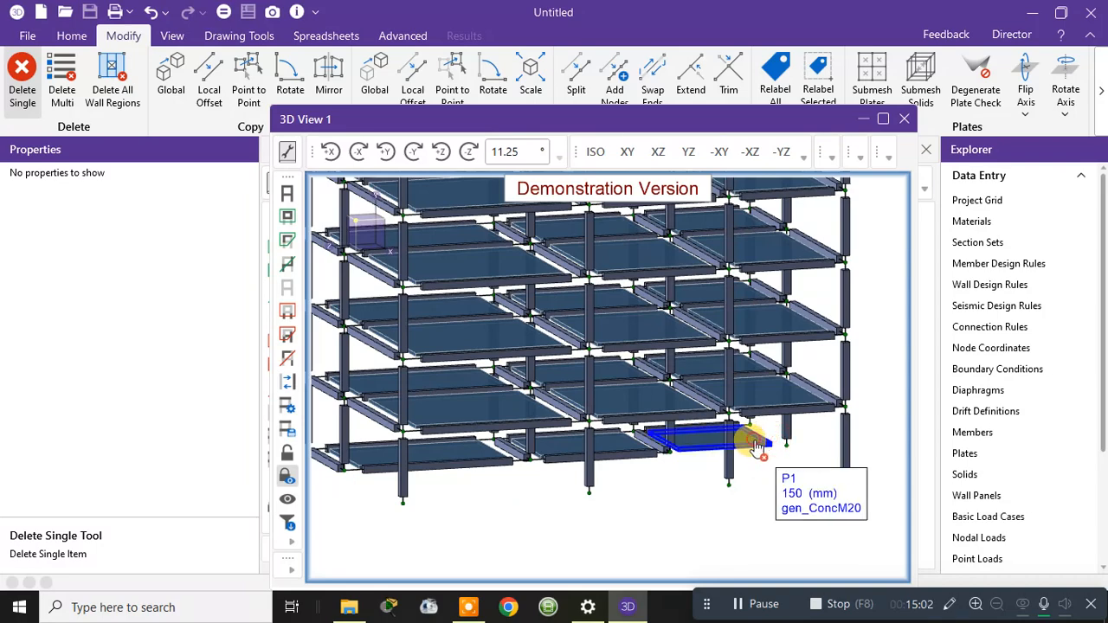
{"action": "left_click", "coordinate": [756, 445]}
Delete the slab plate in the next base-level corner bay, together with its front beam and two side beams
{"action": "middle_click_drag", "start_coordinate": [767, 465], "coordinate": [883, 477]}
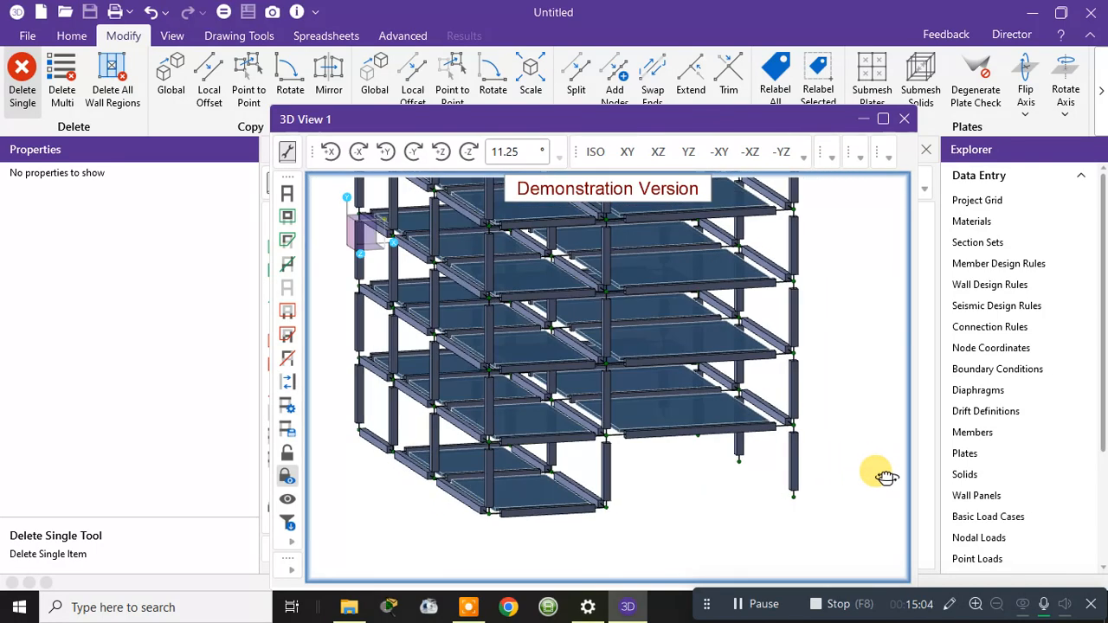
{"action": "left_click", "coordinate": [577, 502]}
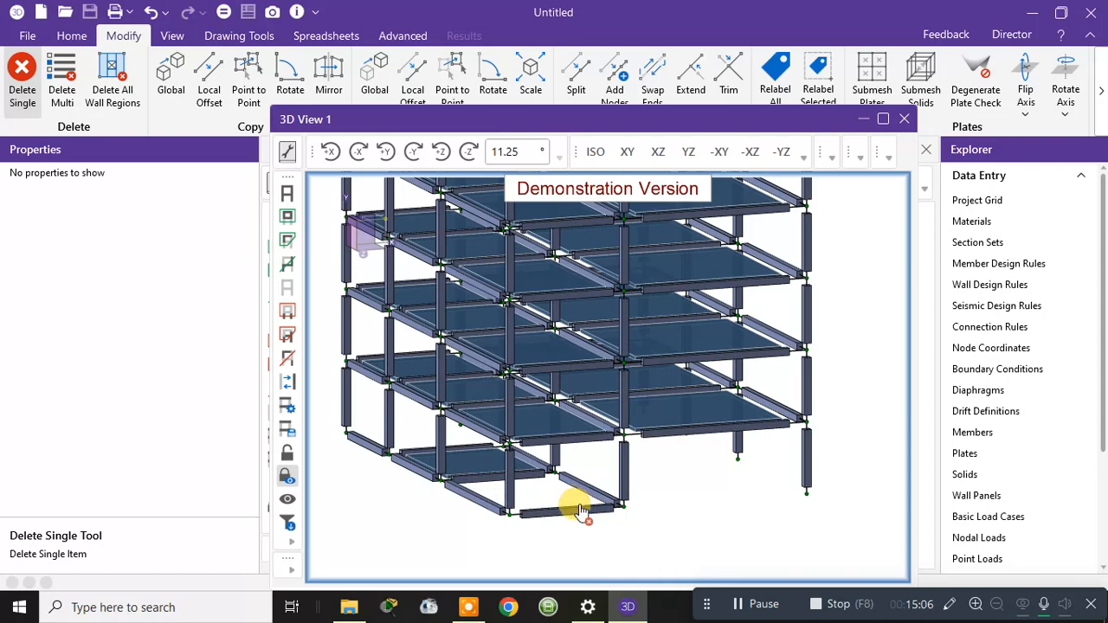
{"action": "left_click", "coordinate": [582, 510]}
{"action": "left_click", "coordinate": [587, 490]}
{"action": "left_click", "coordinate": [483, 502]}
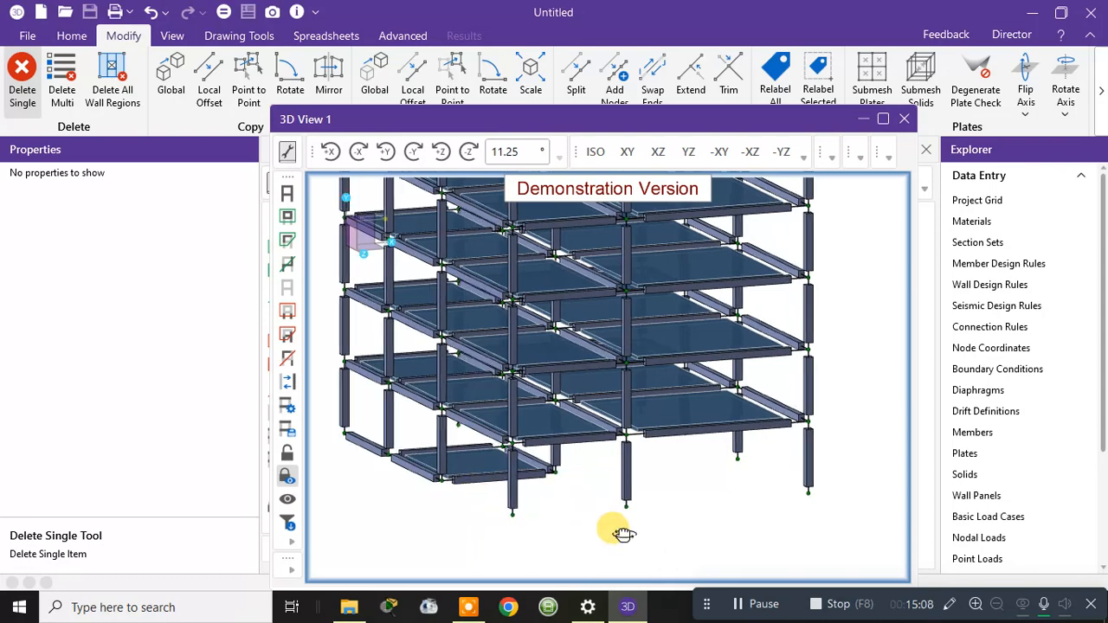
Undo the last deletion in the remaining base-level bay
{"action": "middle_click_drag", "start_coordinate": [621, 535], "coordinate": [684, 534]}
{"action": "left_click_drag", "start_coordinate": [693, 491], "coordinate": [431, 498]}
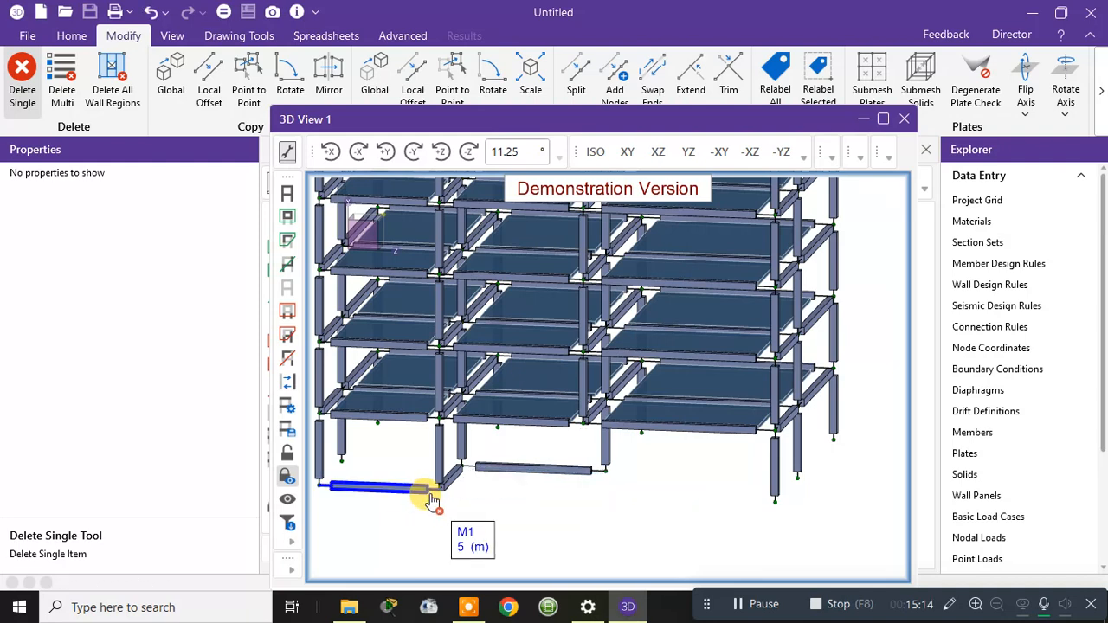
{"action": "key", "text": "ctrl+z"}
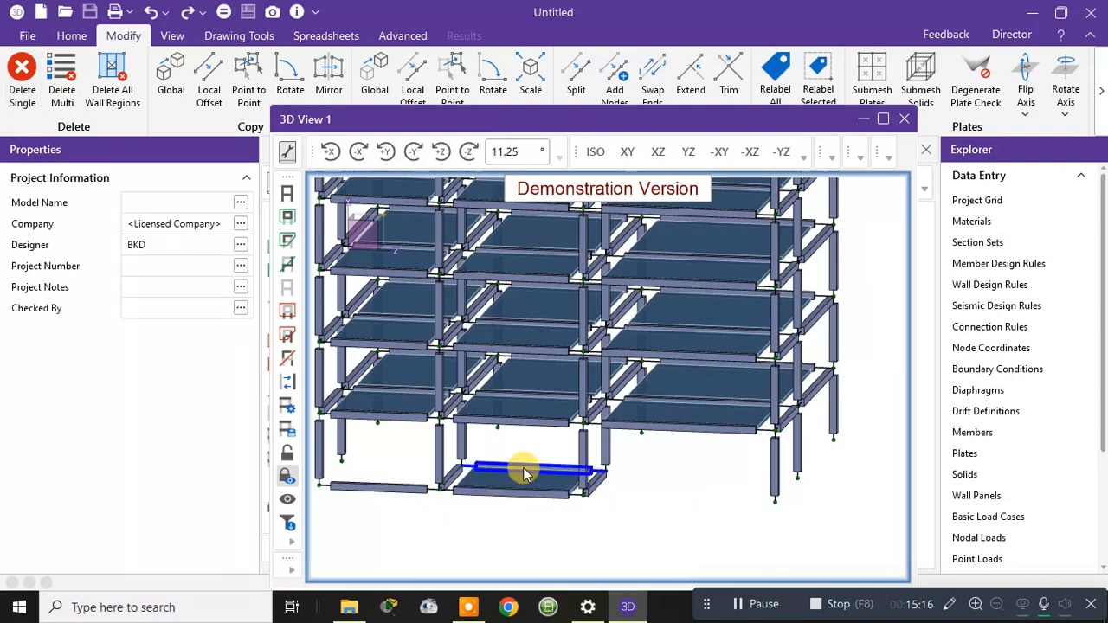
Delete the last base-level slab plate, its surrounding beams including M12, and the adjoining beam M1 with the Delete Single tool
{"action": "left_click", "coordinate": [523, 471]}
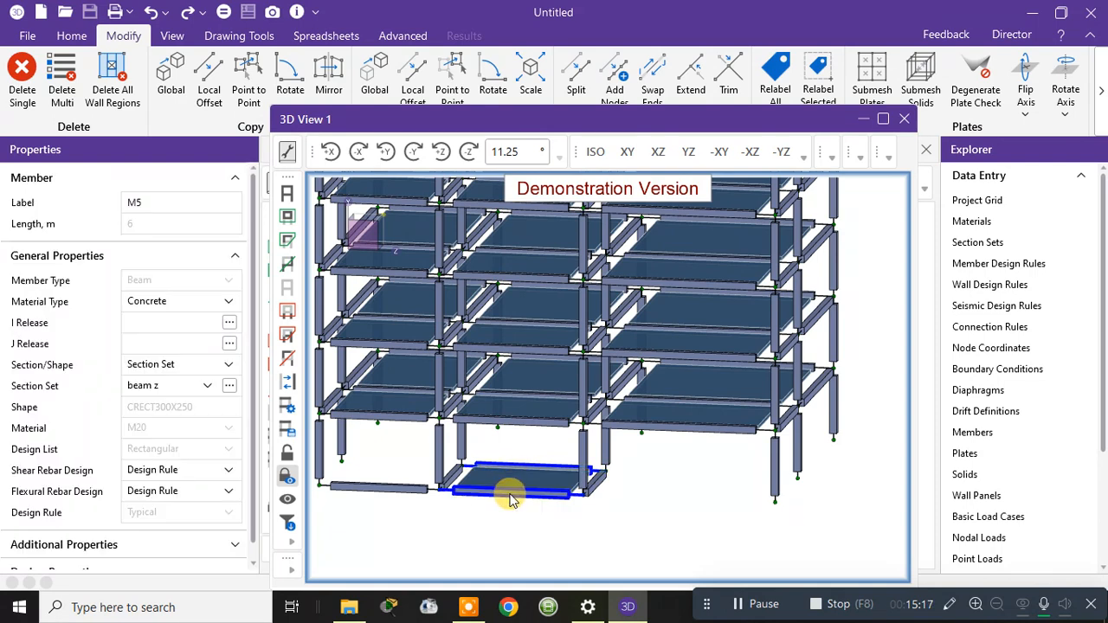
{"action": "left_click", "coordinate": [14, 90]}
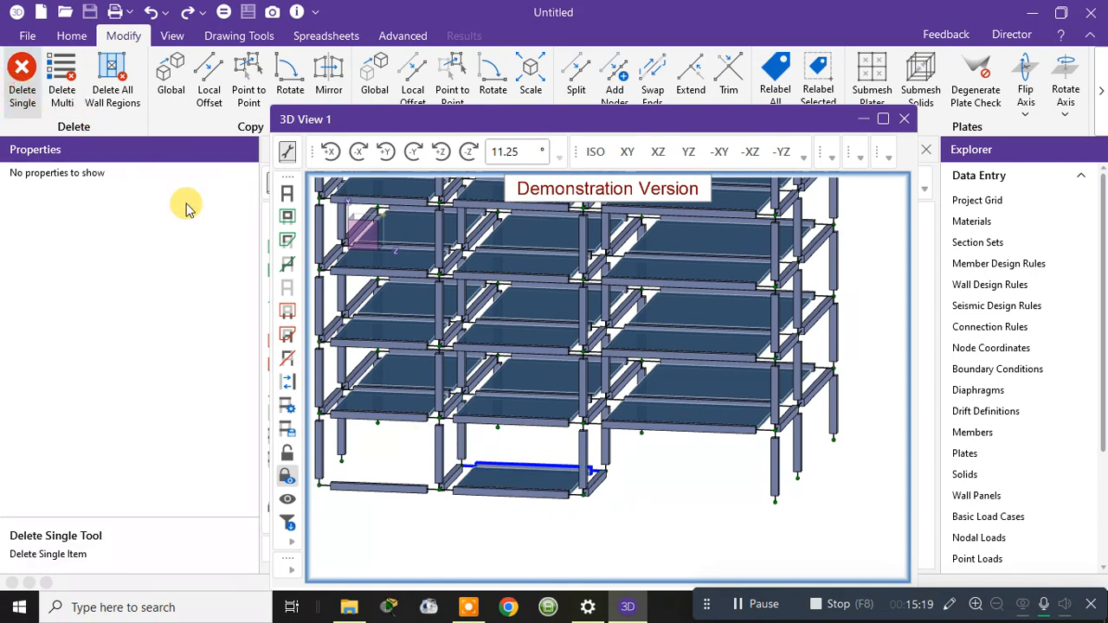
{"action": "left_click", "coordinate": [489, 492]}
{"action": "left_click", "coordinate": [492, 469]}
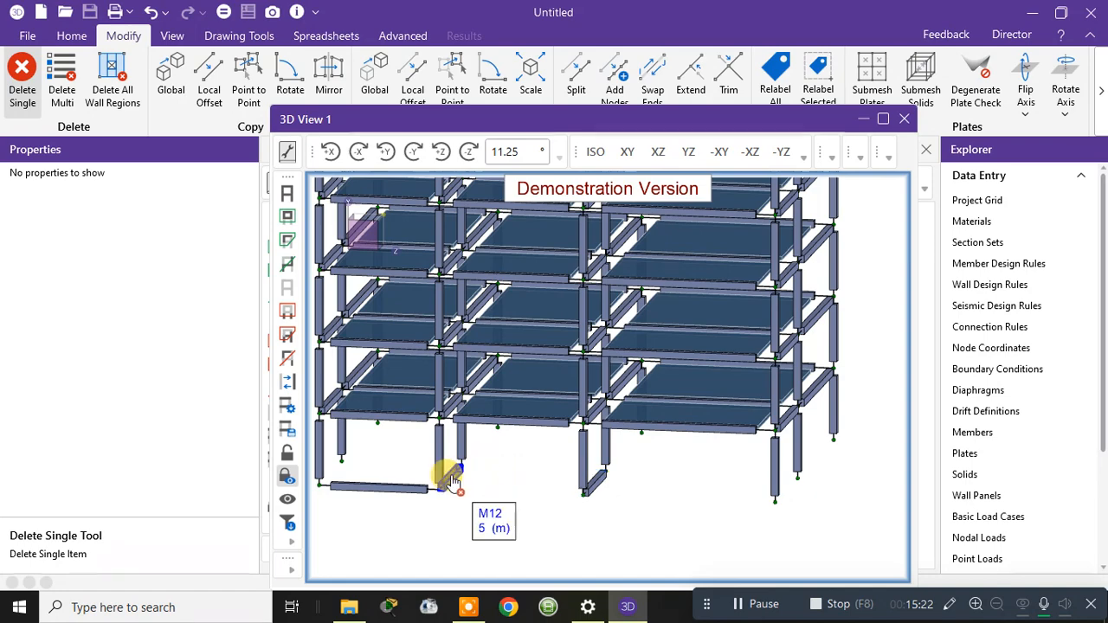
{"action": "left_click", "coordinate": [448, 474]}
{"action": "left_click", "coordinate": [592, 488]}
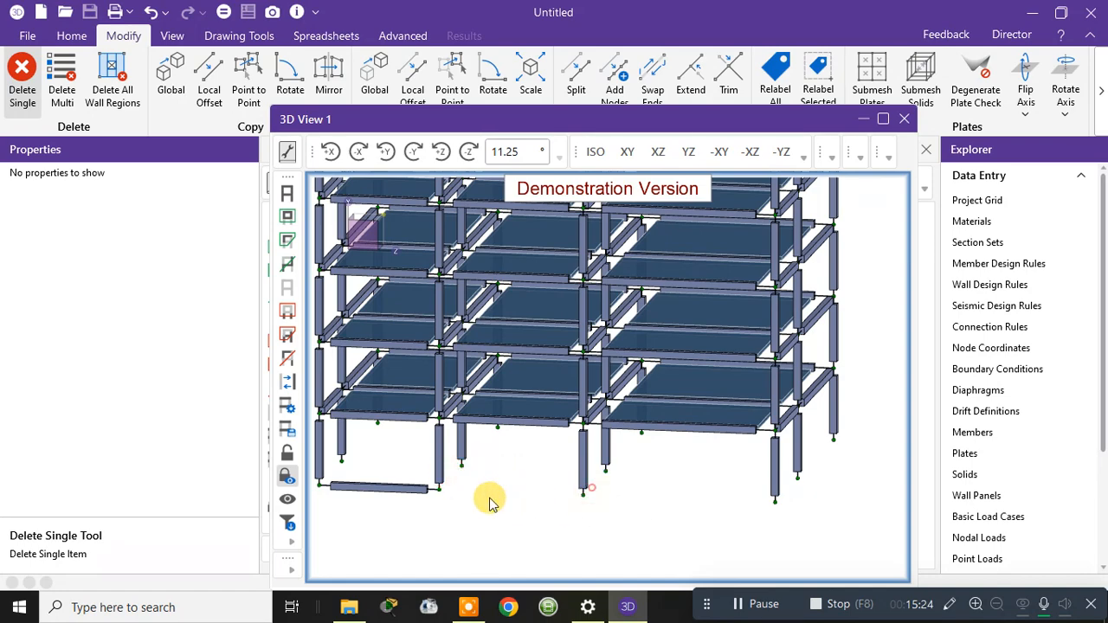
{"action": "left_click", "coordinate": [366, 489]}
Inspect the whole building and its base from several sides for leftover ground-level beams and slab plates
{"action": "middle_click_drag", "start_coordinate": [490, 511], "coordinate": [586, 520]}
{"action": "scroll", "coordinate": [586, 520], "scroll_direction": "down", "scroll_amount": 3}
{"action": "scroll", "coordinate": [606, 507], "scroll_direction": "down", "scroll_amount": 2}
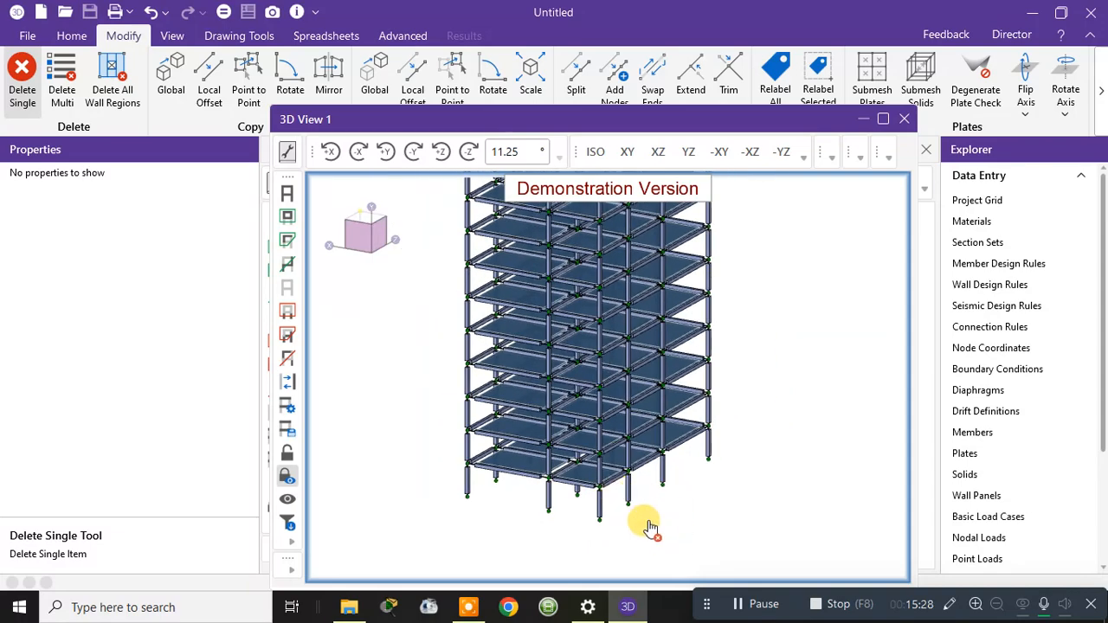
{"action": "middle_click_drag", "start_coordinate": [675, 530], "coordinate": [600, 522]}
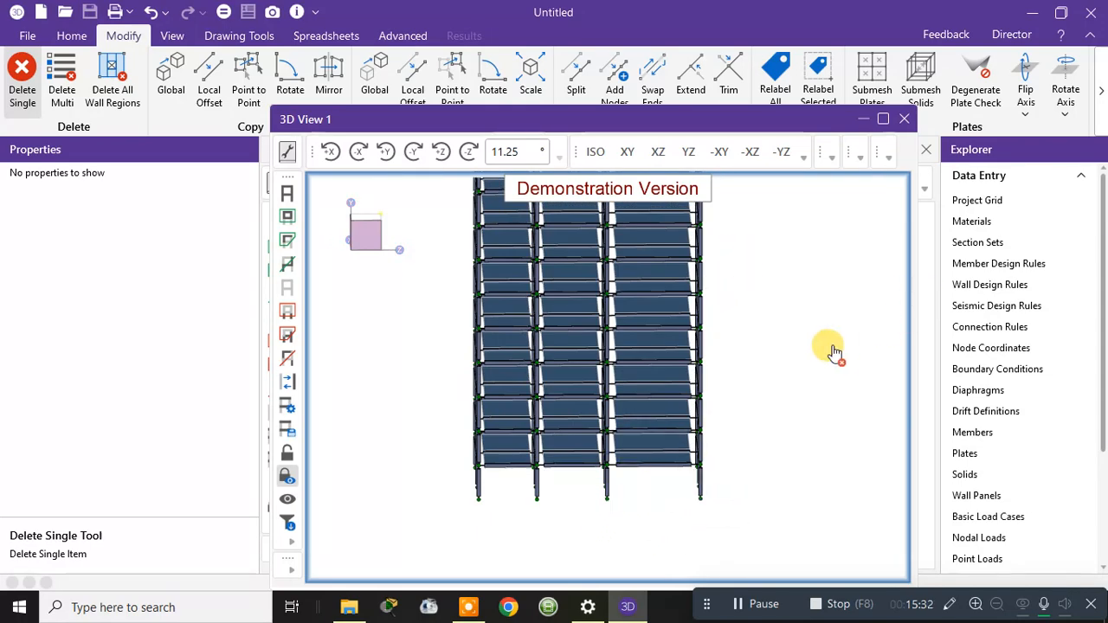
{"action": "middle_click_drag", "start_coordinate": [834, 353], "coordinate": [822, 387]}
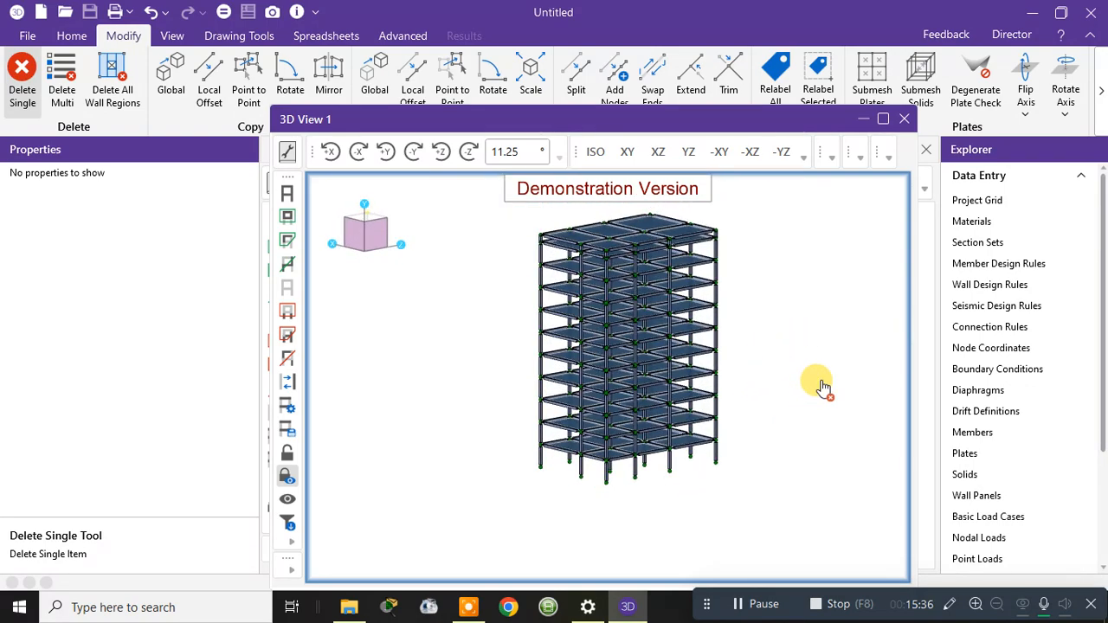
{"action": "scroll", "coordinate": [781, 421], "scroll_direction": "up", "scroll_amount": 3}
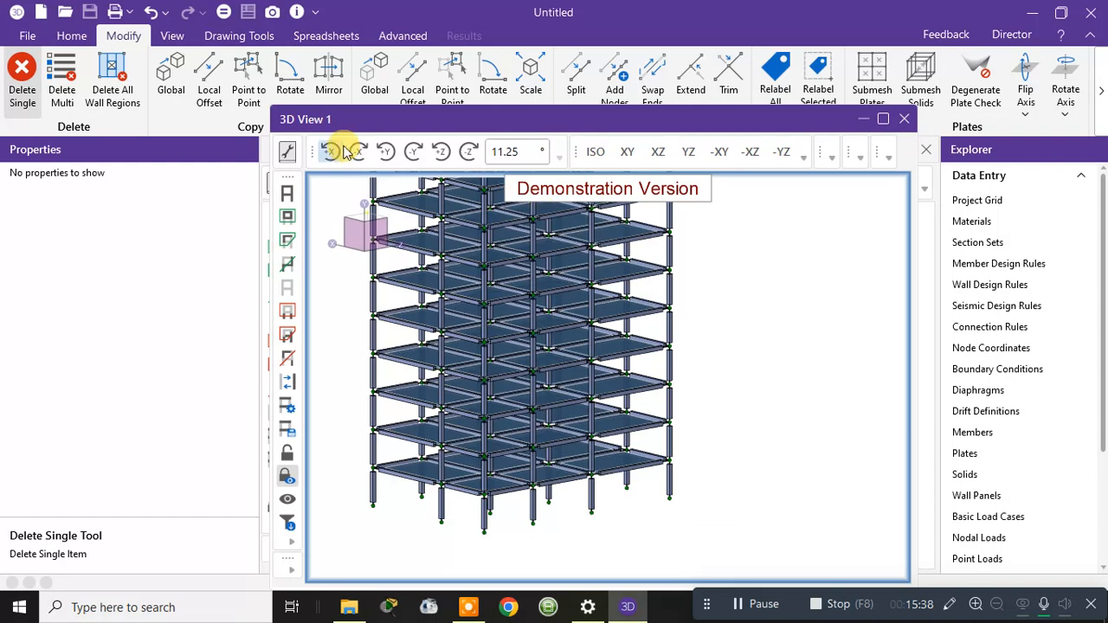
Start the Boundary Conditions tool and choose the Pinned support type
{"action": "left_click", "coordinate": [73, 36]}
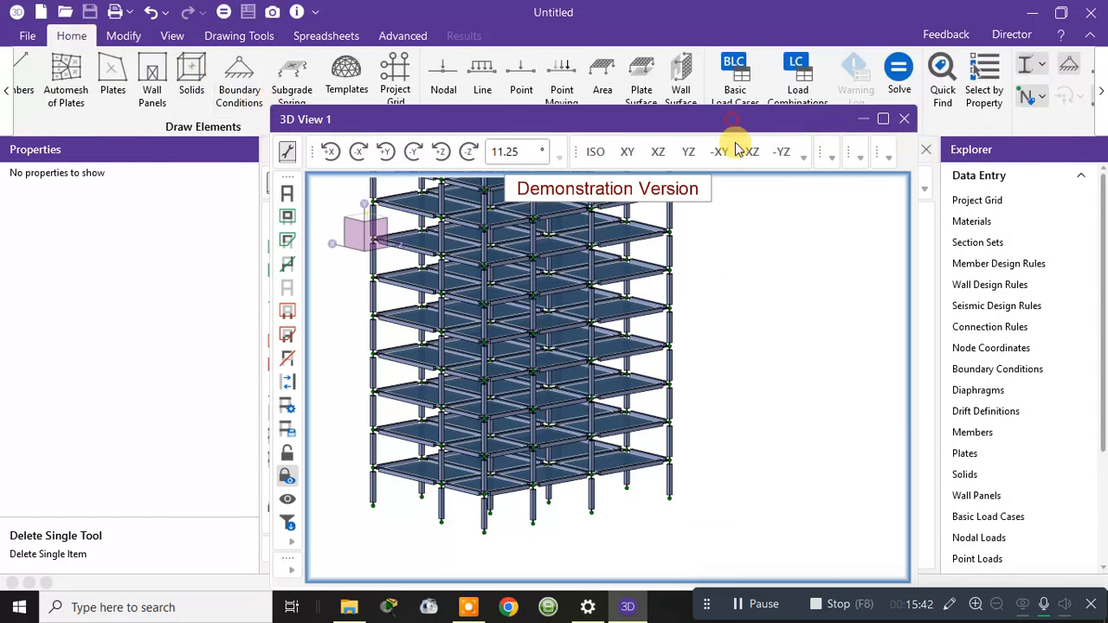
{"action": "left_click_drag", "start_coordinate": [733, 123], "coordinate": [734, 170]}
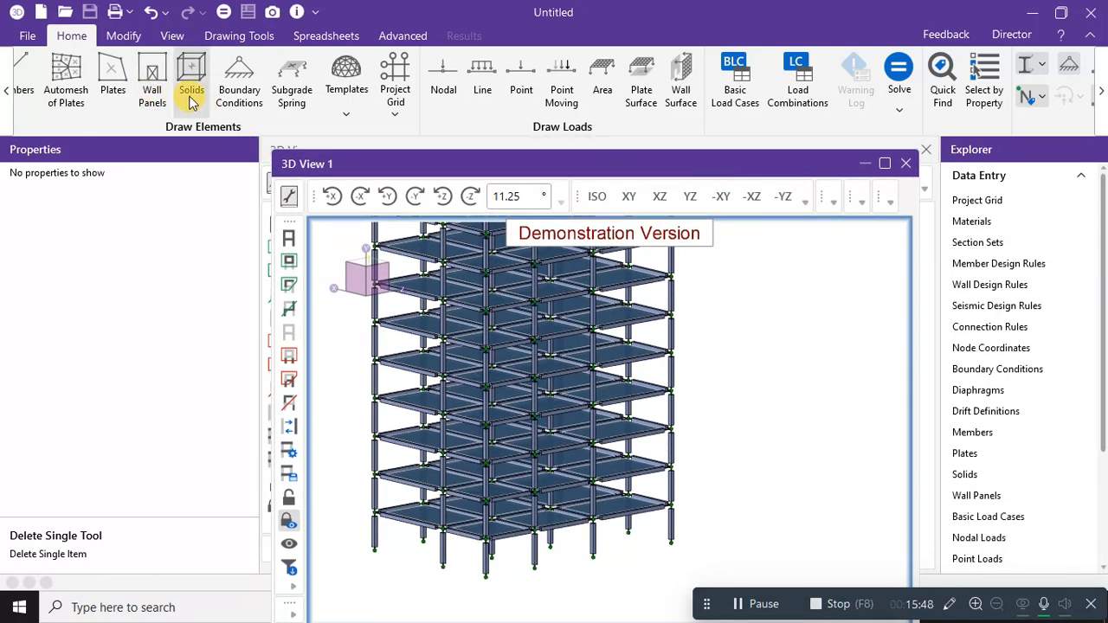
{"action": "left_click", "coordinate": [240, 95]}
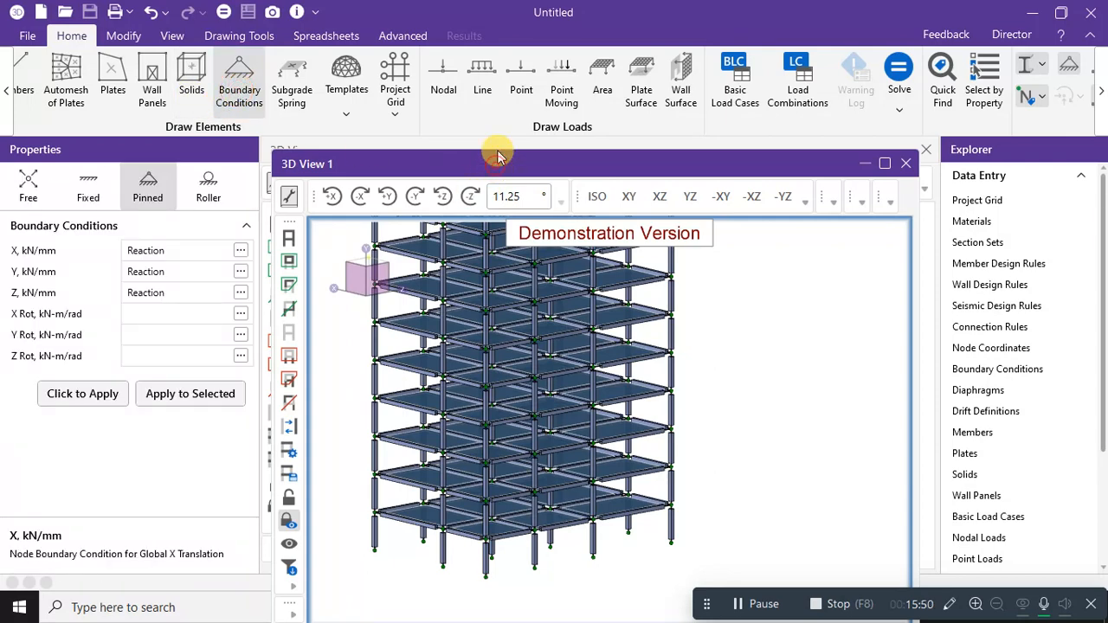
{"action": "left_click_drag", "start_coordinate": [497, 155], "coordinate": [496, 71]}
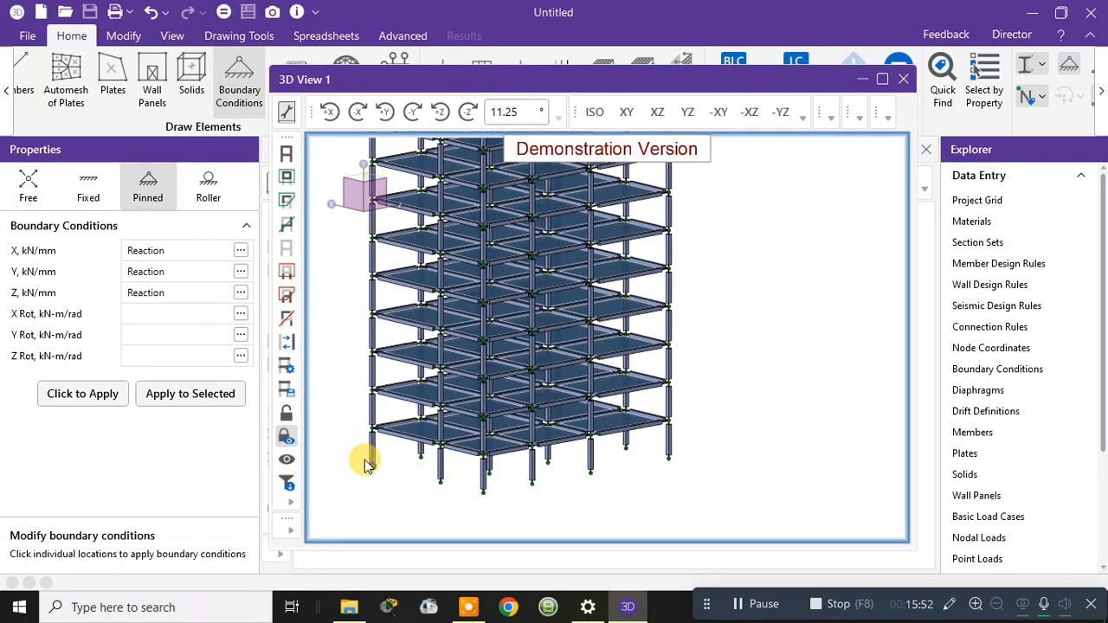
{"action": "left_click", "coordinate": [148, 187]}
{"action": "left_click", "coordinate": [111, 403]}
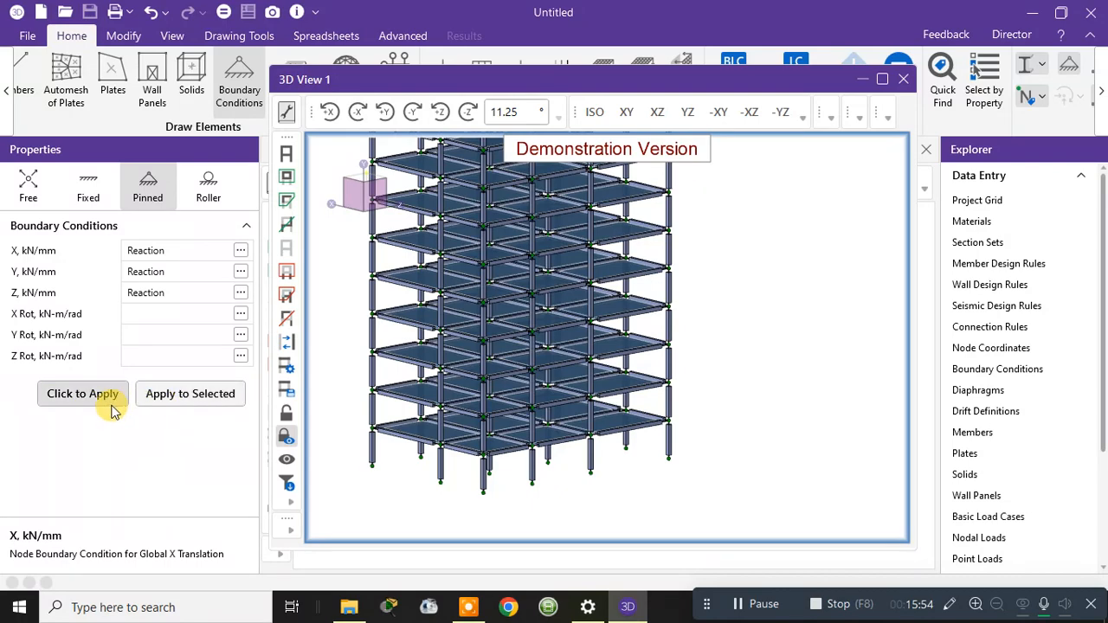
{"action": "left_click", "coordinate": [205, 401]}
Switch the model display from rendered solids to wireframe
{"action": "scroll", "coordinate": [576, 462], "scroll_direction": "down", "scroll_amount": 2}
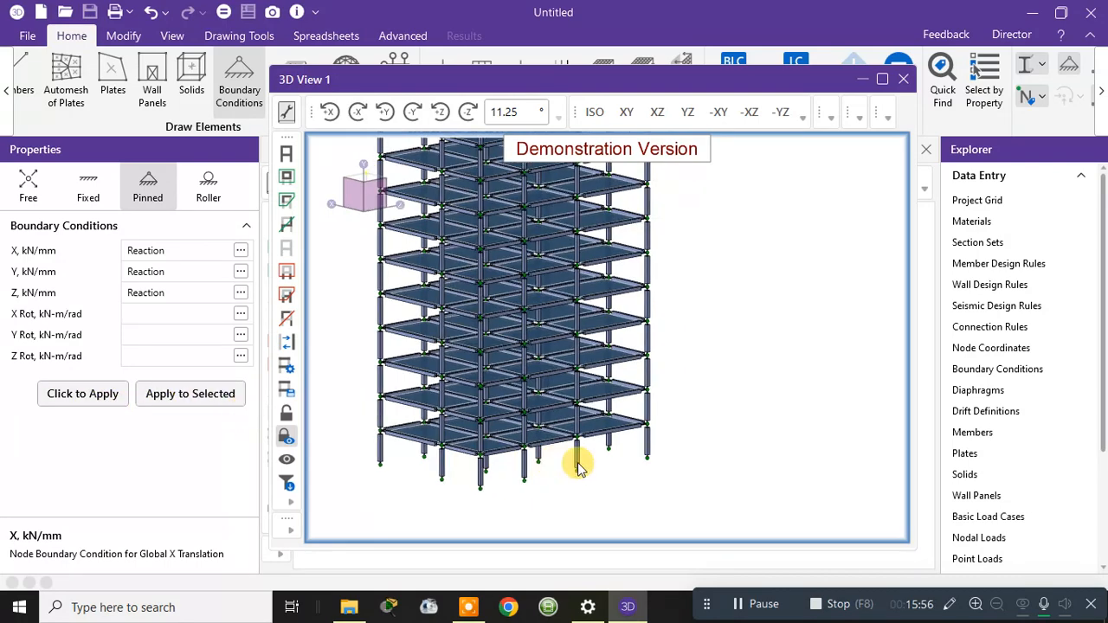
{"action": "middle_click_drag", "start_coordinate": [627, 467], "coordinate": [584, 467]}
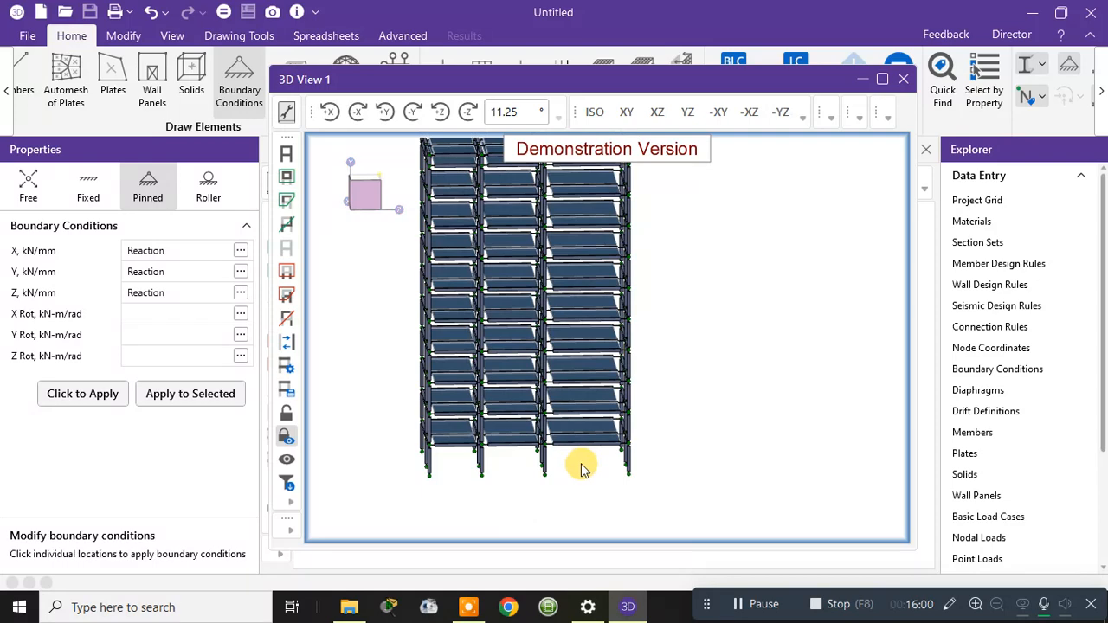
{"action": "left_click", "coordinate": [1045, 71]}
{"action": "left_click", "coordinate": [991, 91]}
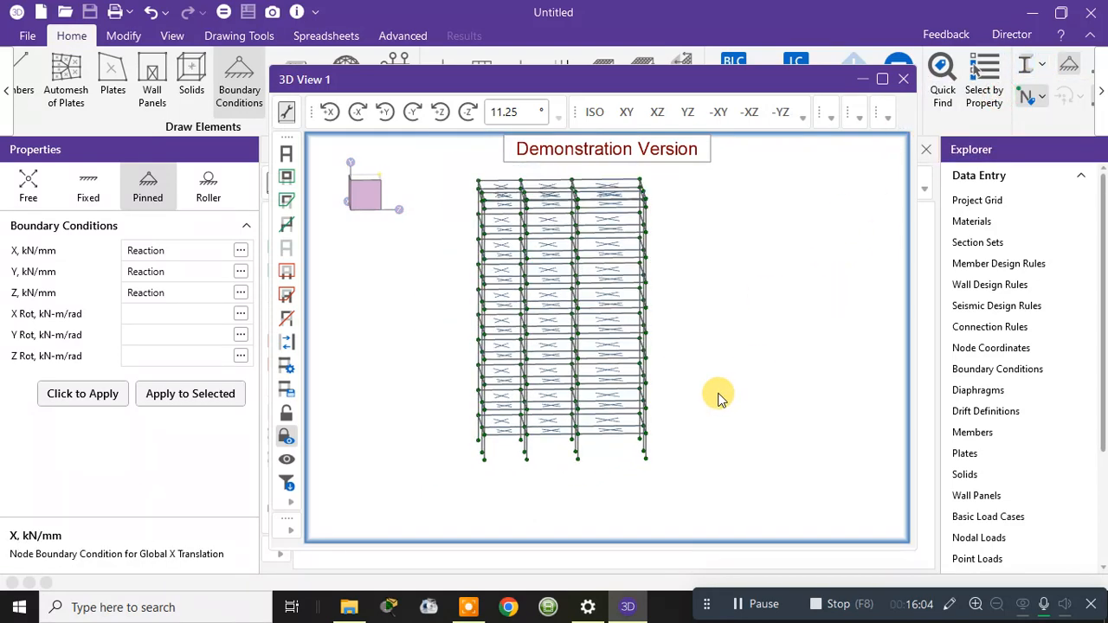
Box-select the ground-level columns with their base nodes and apply the Pinned boundary condition to the selection
{"action": "middle_click_drag", "start_coordinate": [718, 397], "coordinate": [717, 387]}
{"action": "left_click_drag", "start_coordinate": [736, 446], "coordinate": [453, 462]}
{"action": "middle_click_drag", "start_coordinate": [459, 467], "coordinate": [630, 491]}
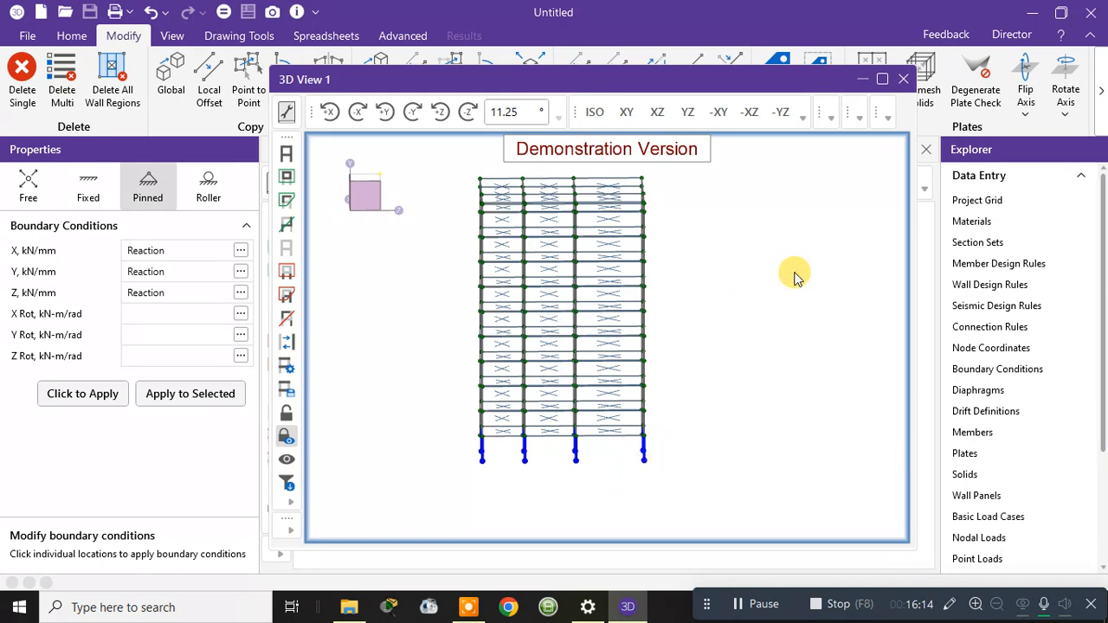
{"action": "left_click", "coordinate": [95, 400]}
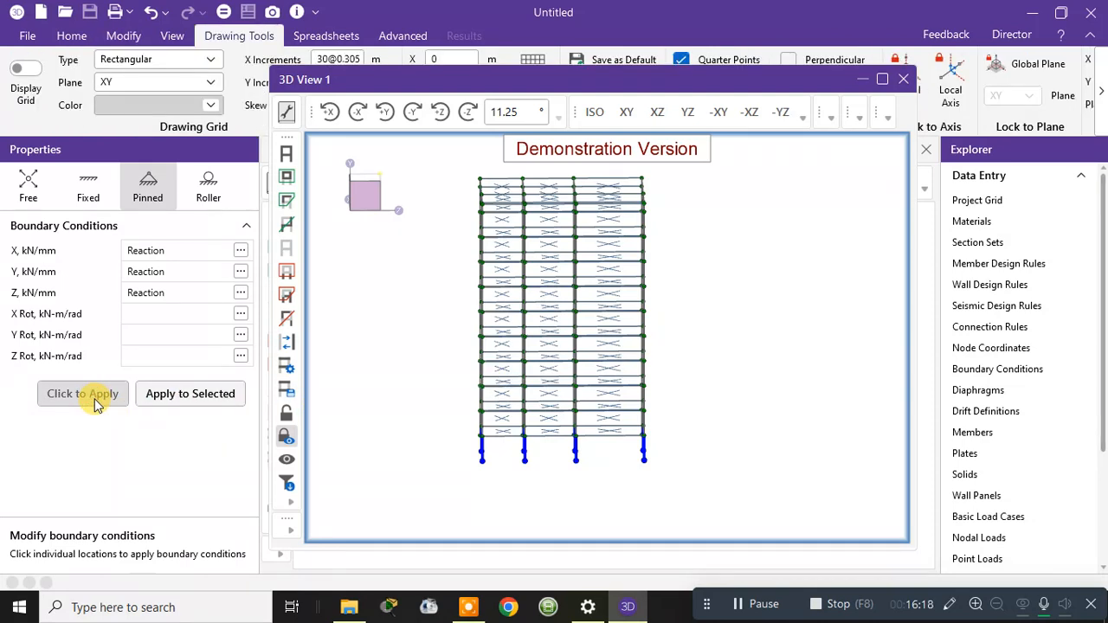
{"action": "left_click", "coordinate": [206, 393]}
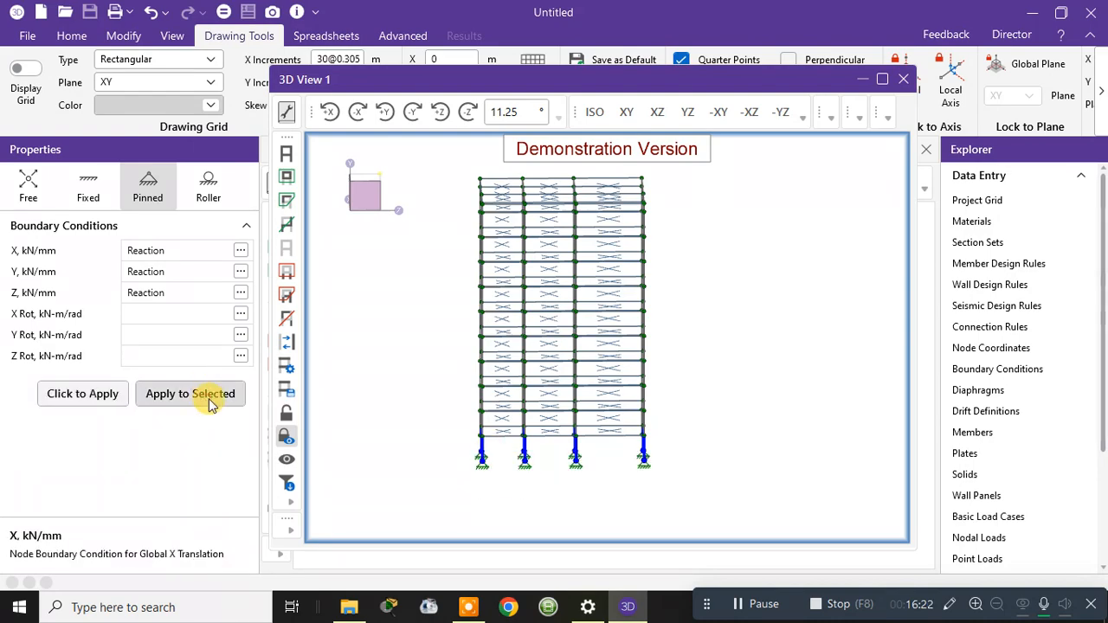
Toggle off the selection of one outer row of ground-level columns and base nodes with a selection box
{"action": "middle_click_drag", "start_coordinate": [586, 492], "coordinate": [777, 488]}
{"action": "left_click_drag", "start_coordinate": [756, 454], "coordinate": [479, 486]}
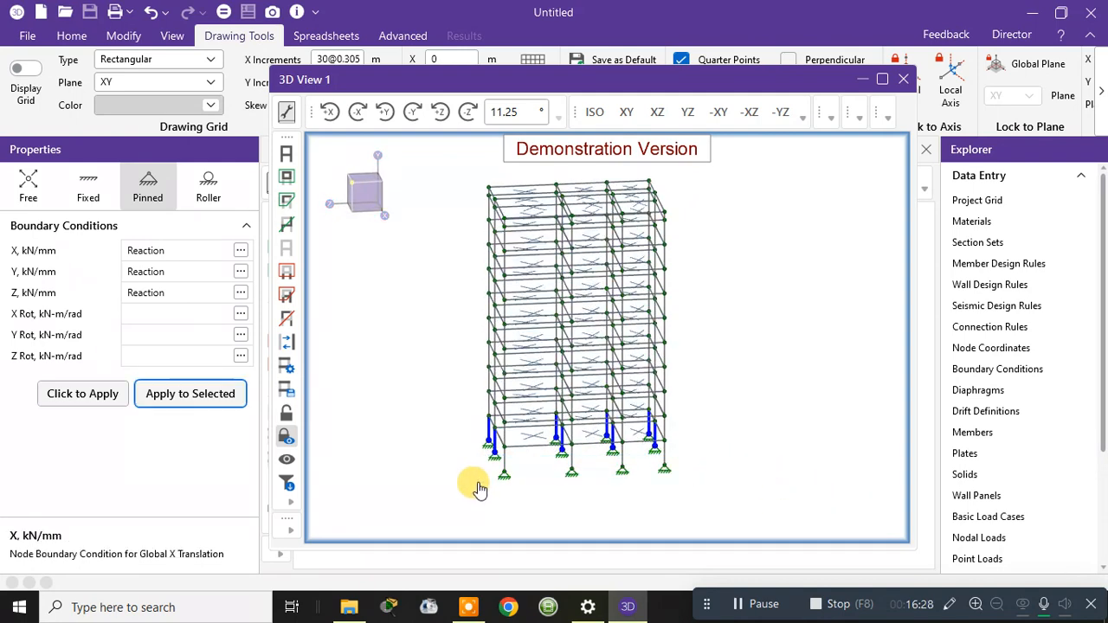
{"action": "middle_click_drag", "start_coordinate": [416, 487], "coordinate": [491, 495]}
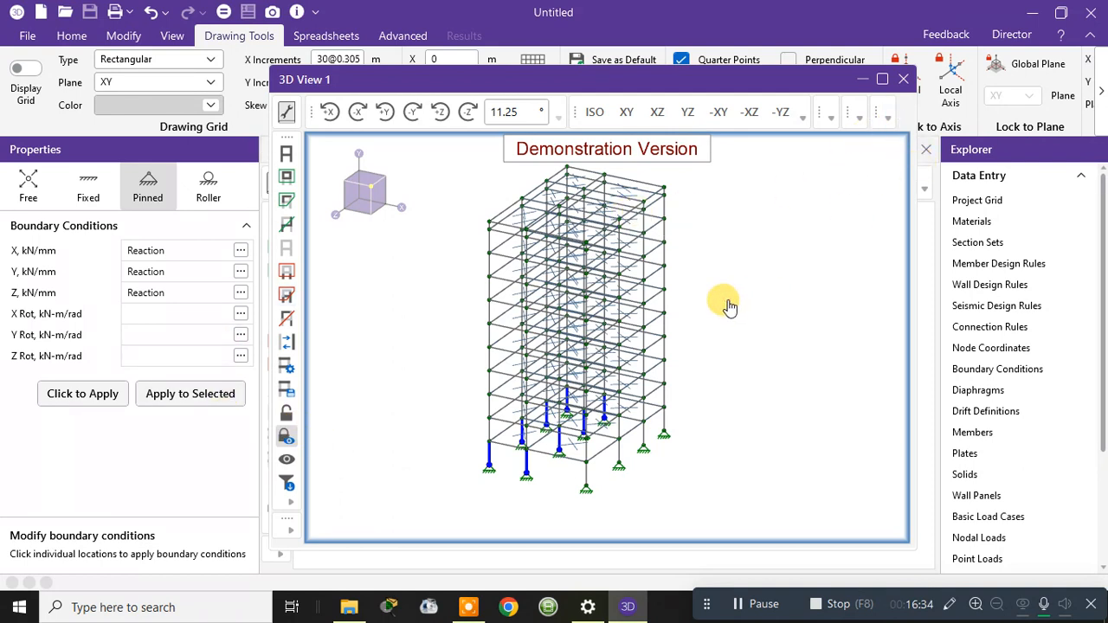
Examine the pinned supports at the column bases up close and across the whole frame, and reposition the 3D view window
{"action": "middle_click_drag", "start_coordinate": [727, 307], "coordinate": [619, 442]}
{"action": "scroll", "coordinate": [619, 442], "scroll_direction": "up", "scroll_amount": 6}
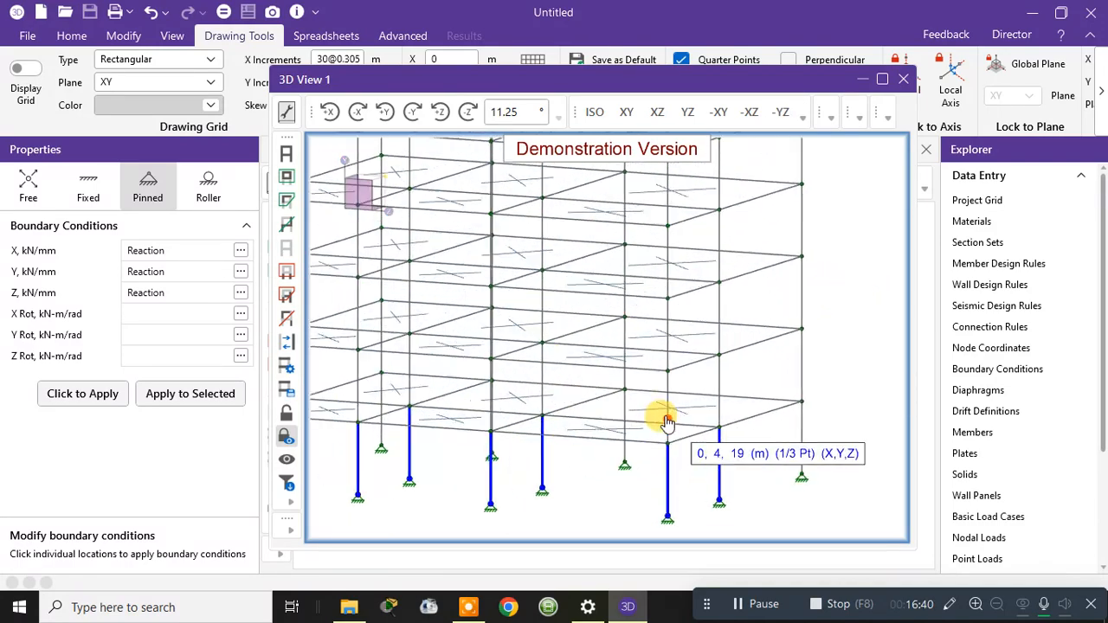
{"action": "scroll", "coordinate": [844, 426], "scroll_direction": "down", "scroll_amount": 4}
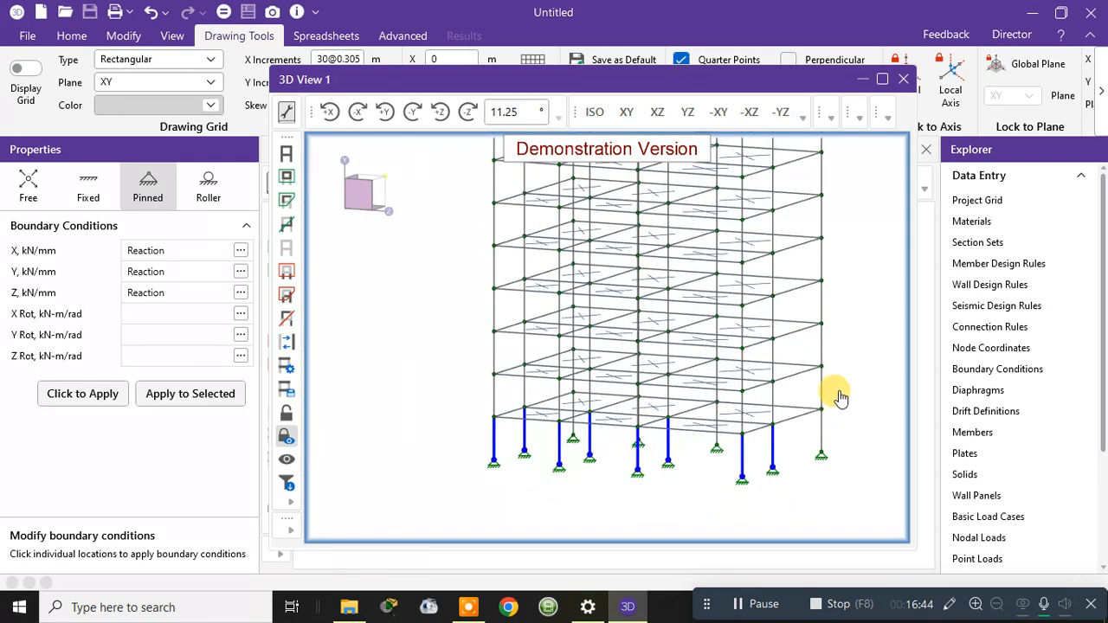
{"action": "scroll", "coordinate": [836, 375], "scroll_direction": "down", "scroll_amount": 2}
{"action": "scroll", "coordinate": [813, 347], "scroll_direction": "down", "scroll_amount": 3}
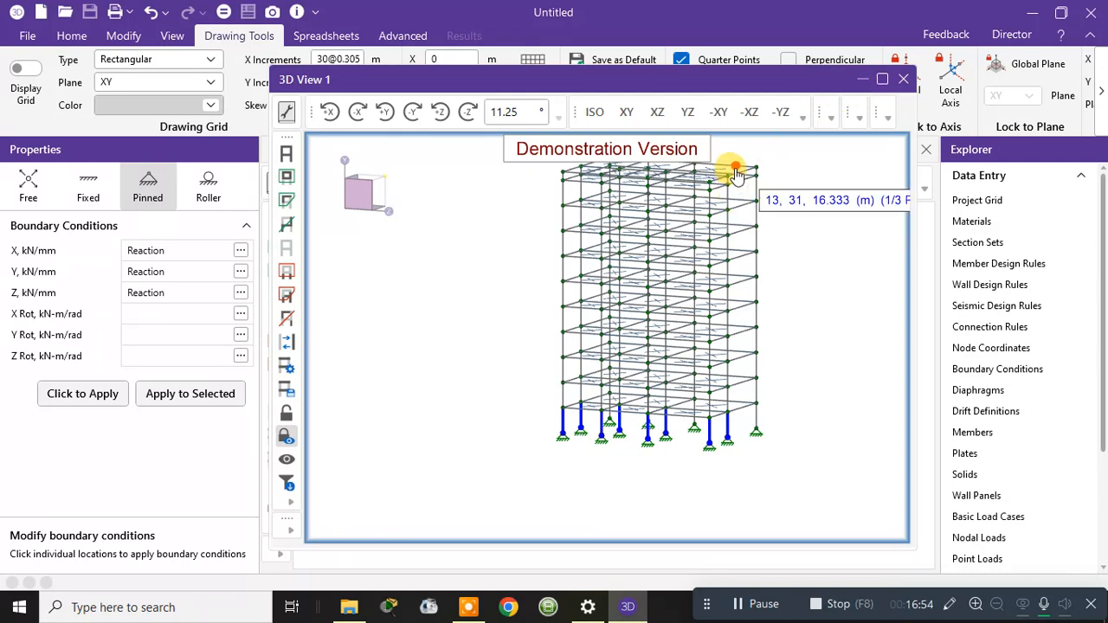
{"action": "left_click_drag", "start_coordinate": [799, 83], "coordinate": [776, 138]}
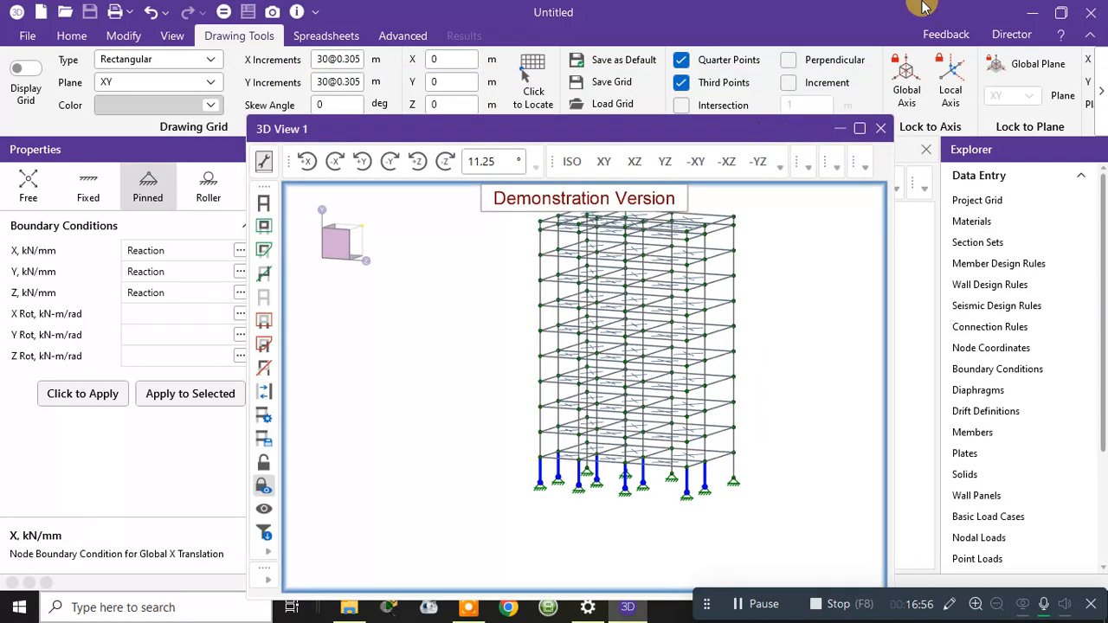
Close the extra 3D view window and switch the frame's display in the remaining view from wireframe to rendered solids
{"action": "left_click", "coordinate": [882, 129]}
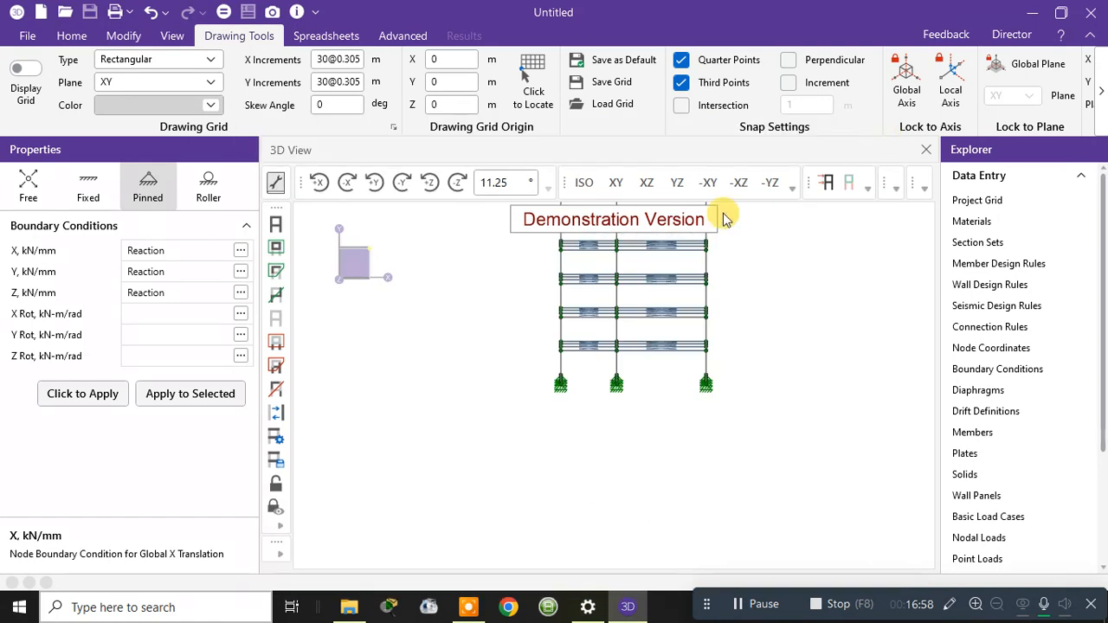
{"action": "scroll", "coordinate": [737, 289], "scroll_direction": "down", "scroll_amount": 5}
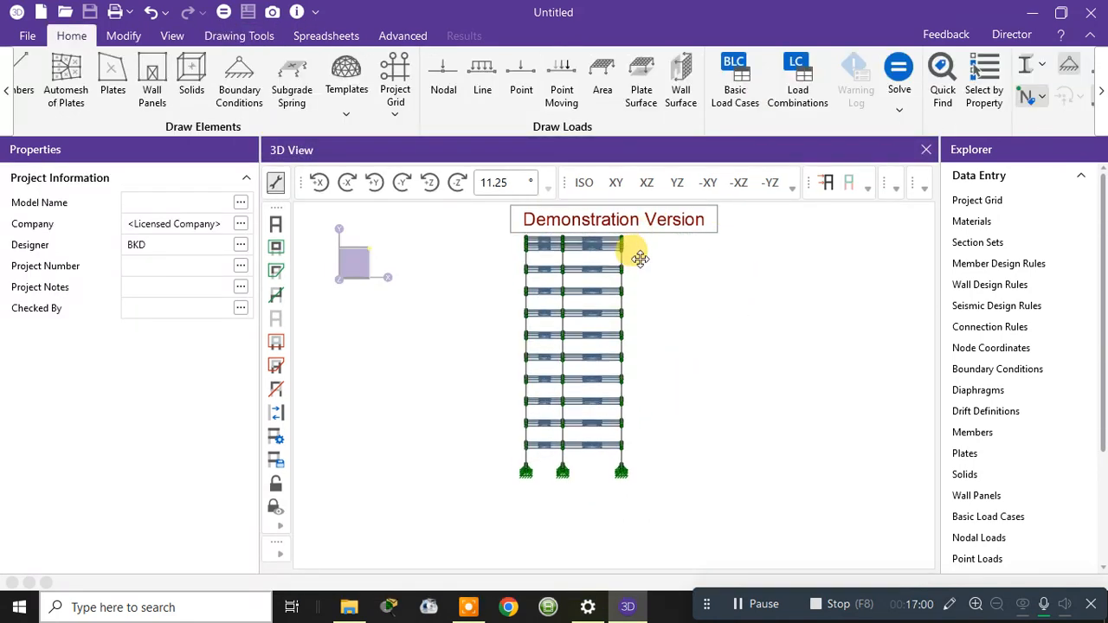
{"action": "middle_click_drag", "start_coordinate": [640, 259], "coordinate": [625, 317]}
{"action": "scroll", "coordinate": [626, 319], "scroll_direction": "up", "scroll_amount": 4}
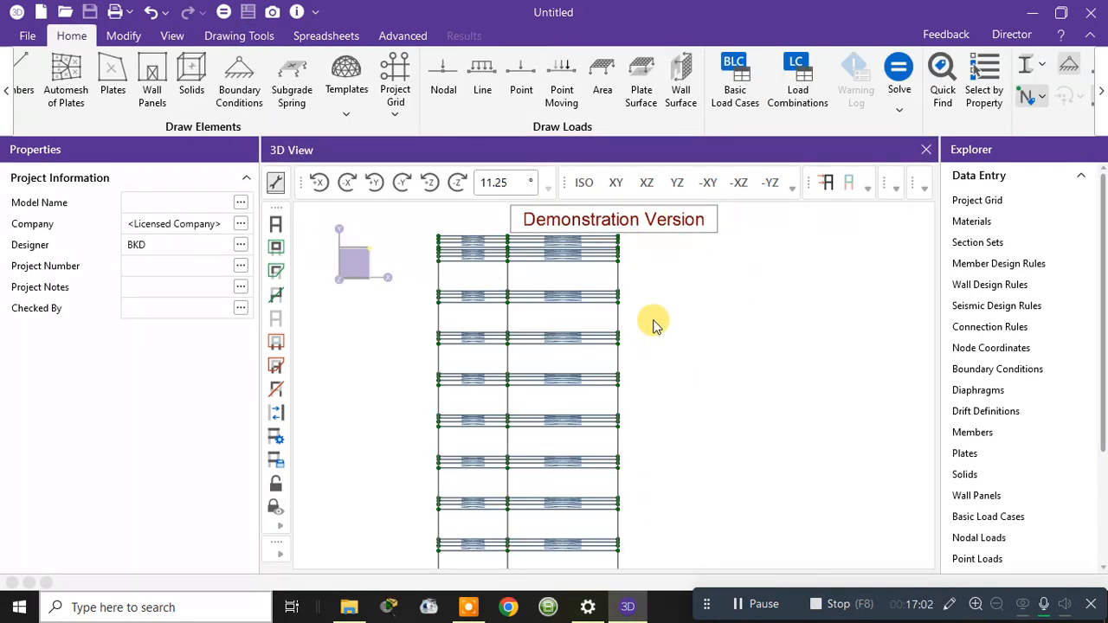
{"action": "scroll", "coordinate": [653, 324], "scroll_direction": "down", "scroll_amount": 2}
{"action": "middle_click_drag", "start_coordinate": [701, 313], "coordinate": [779, 309]}
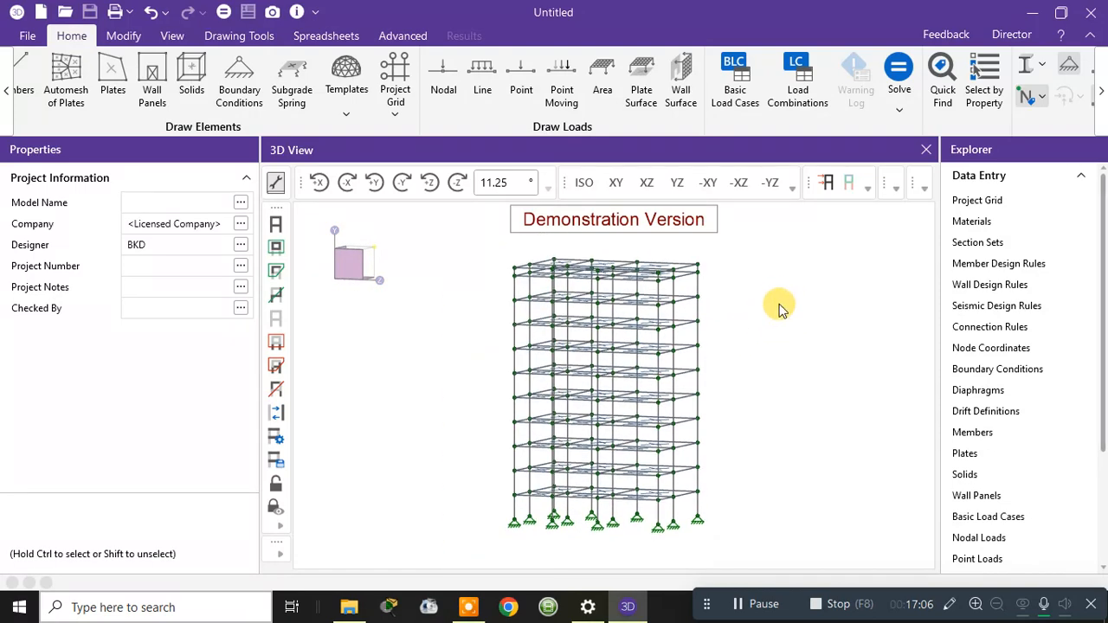
{"action": "left_click", "coordinate": [1042, 72]}
{"action": "left_click", "coordinate": [996, 144]}
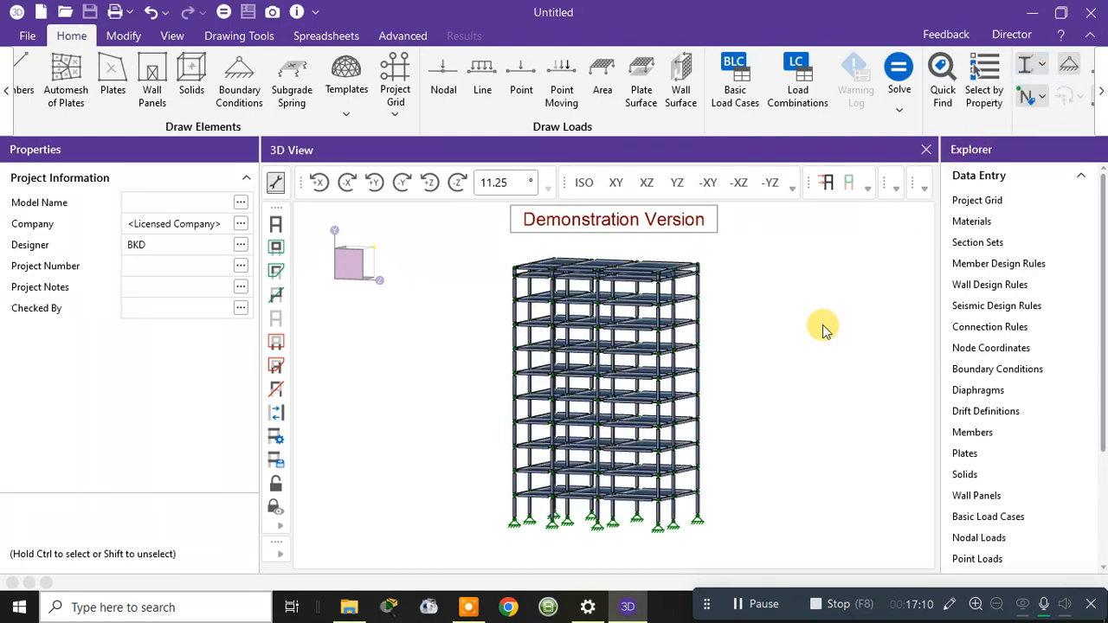
Start the Wall Panels tool and set the panel thickness to 300 mm
{"action": "middle_click_drag", "start_coordinate": [822, 324], "coordinate": [597, 381]}
{"action": "scroll", "coordinate": [589, 373], "scroll_direction": "up", "scroll_amount": 2}
{"action": "scroll", "coordinate": [596, 342], "scroll_direction": "up", "scroll_amount": 1}
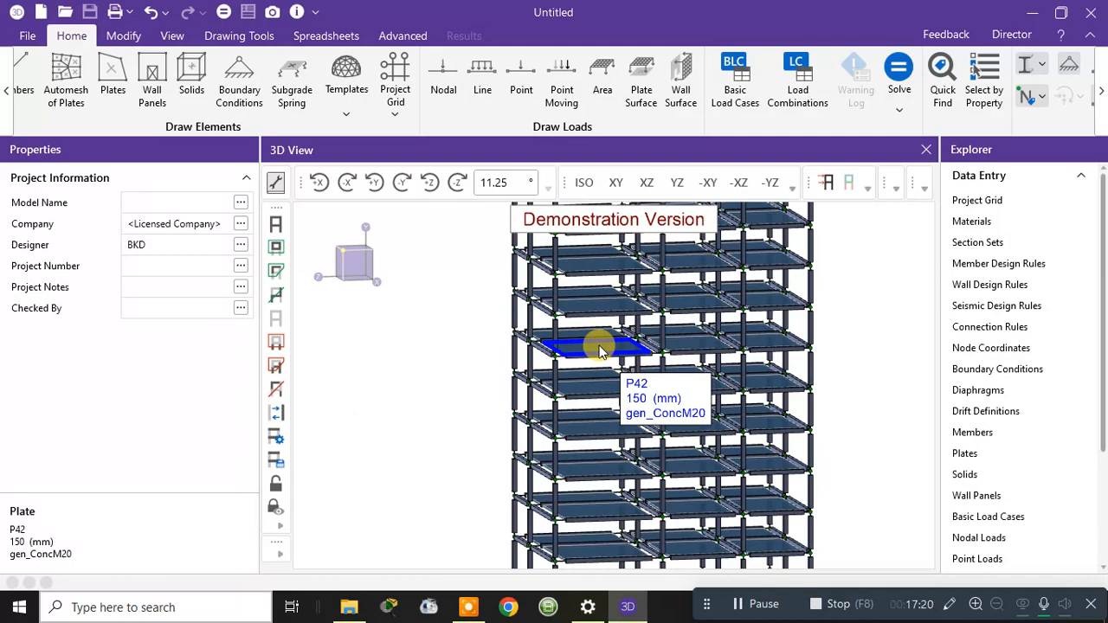
{"action": "middle_click_drag", "start_coordinate": [600, 351], "coordinate": [680, 330]}
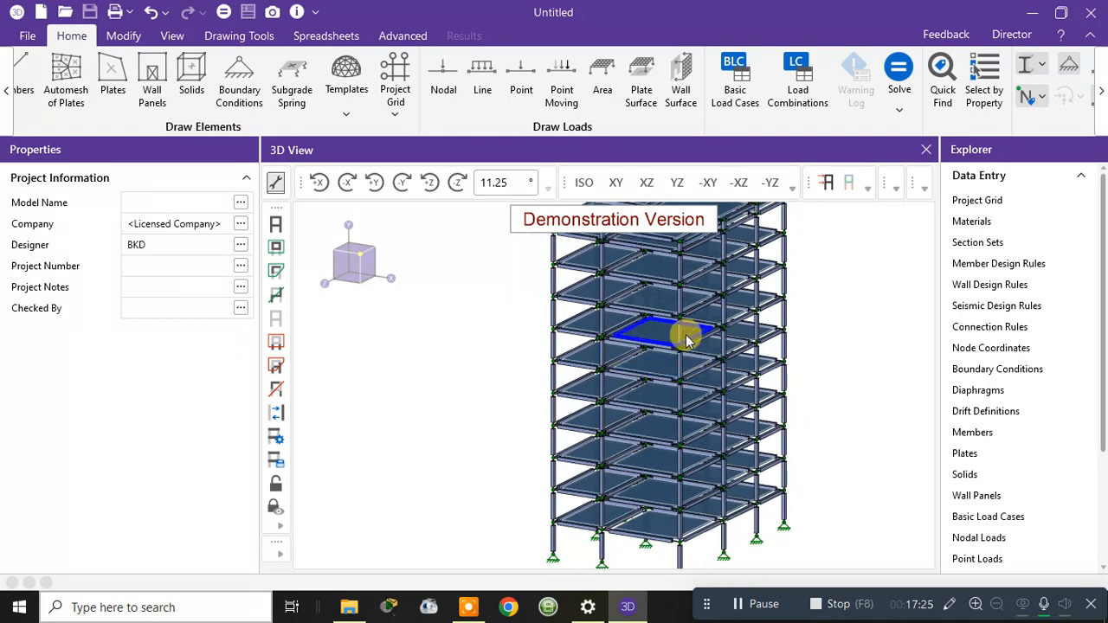
{"action": "left_click", "coordinate": [154, 93]}
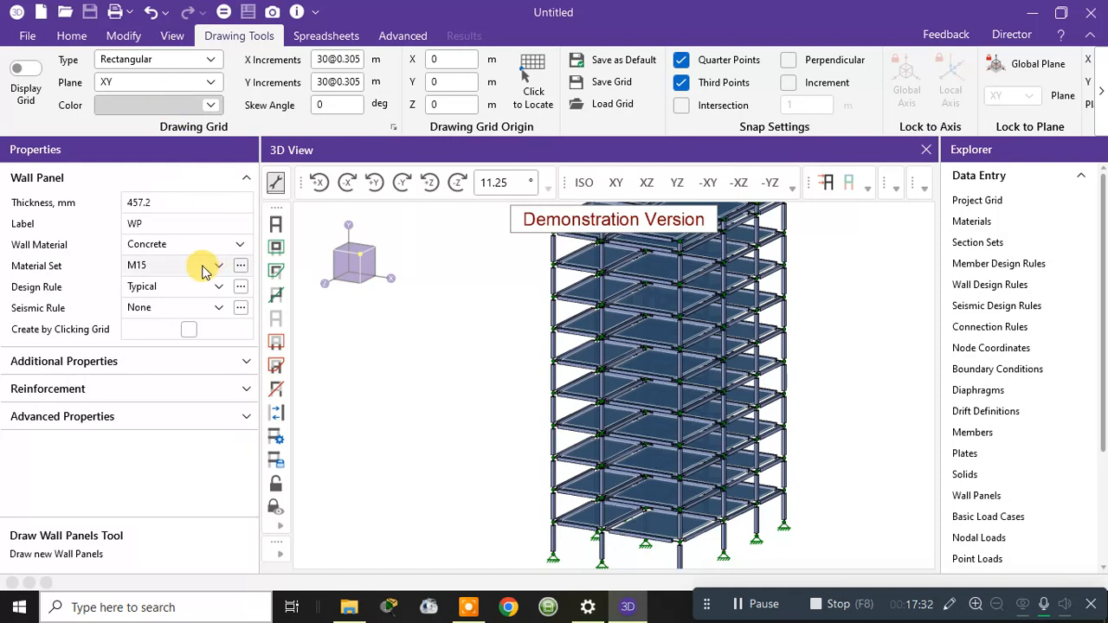
{"action": "left_click", "coordinate": [177, 204]}
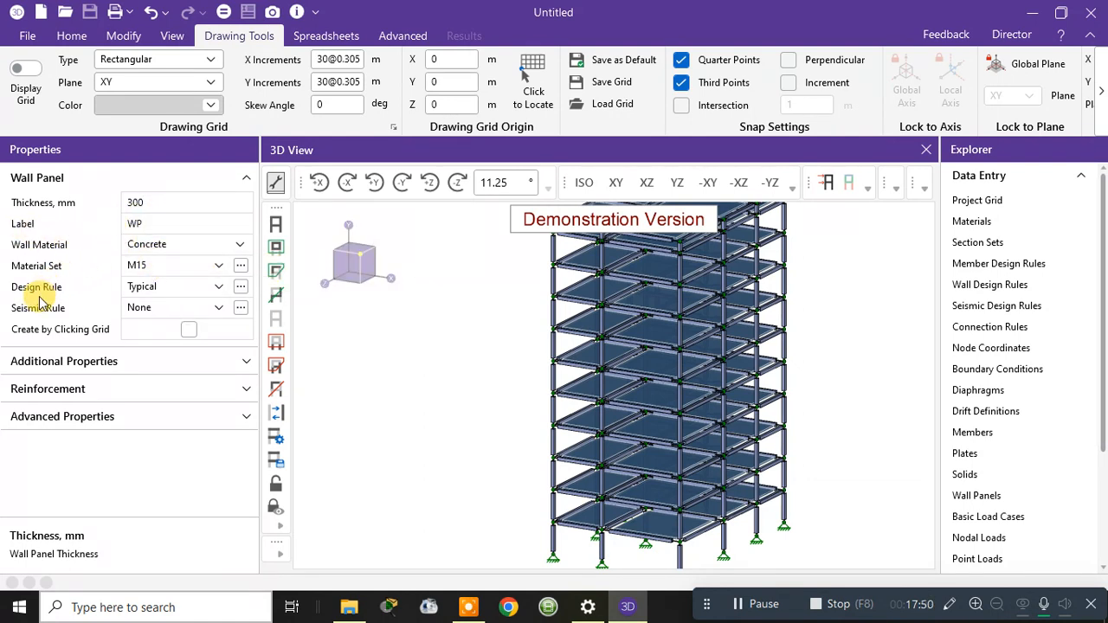
Set the wall panel material to Masonry and its material set to Concrete Matl
{"action": "left_click", "coordinate": [193, 247]}
{"action": "left_click", "coordinate": [202, 249]}
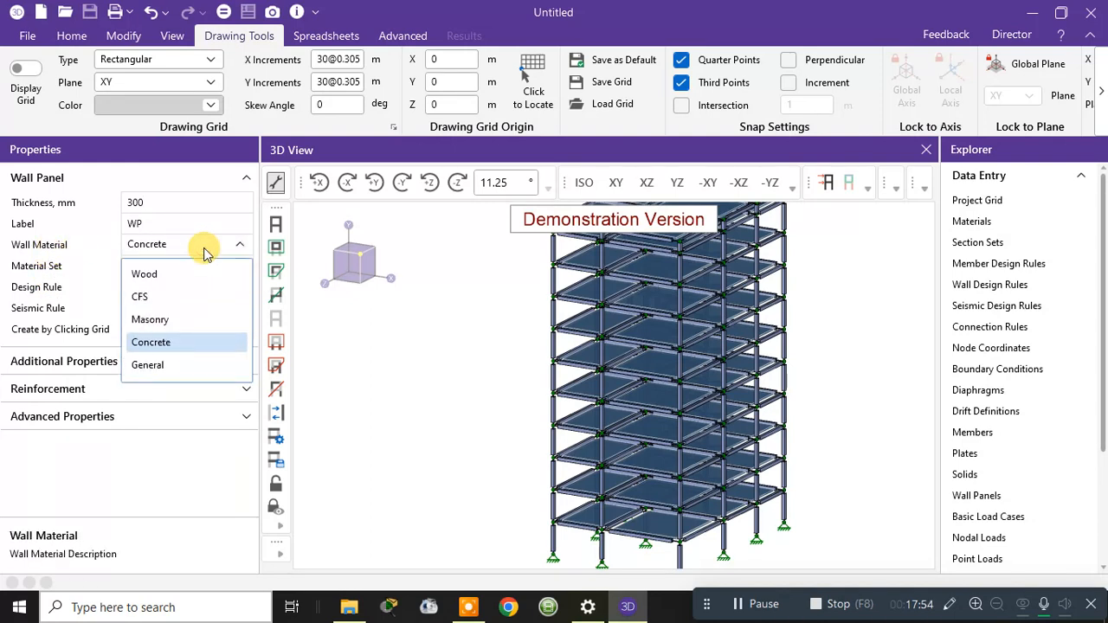
{"action": "left_click", "coordinate": [173, 320]}
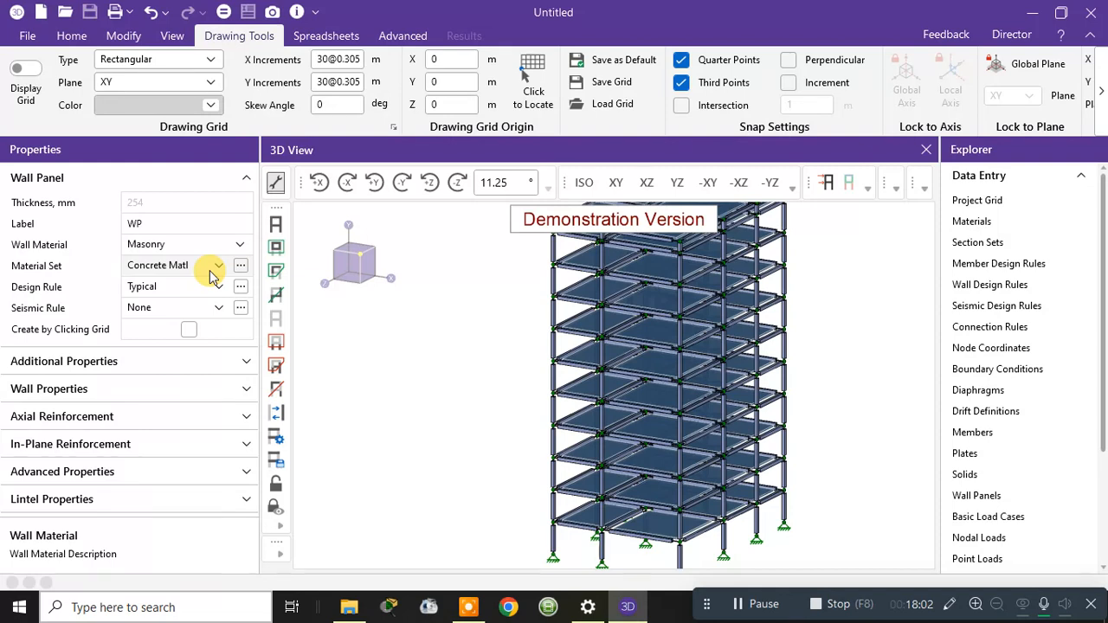
{"action": "left_click", "coordinate": [211, 272]}
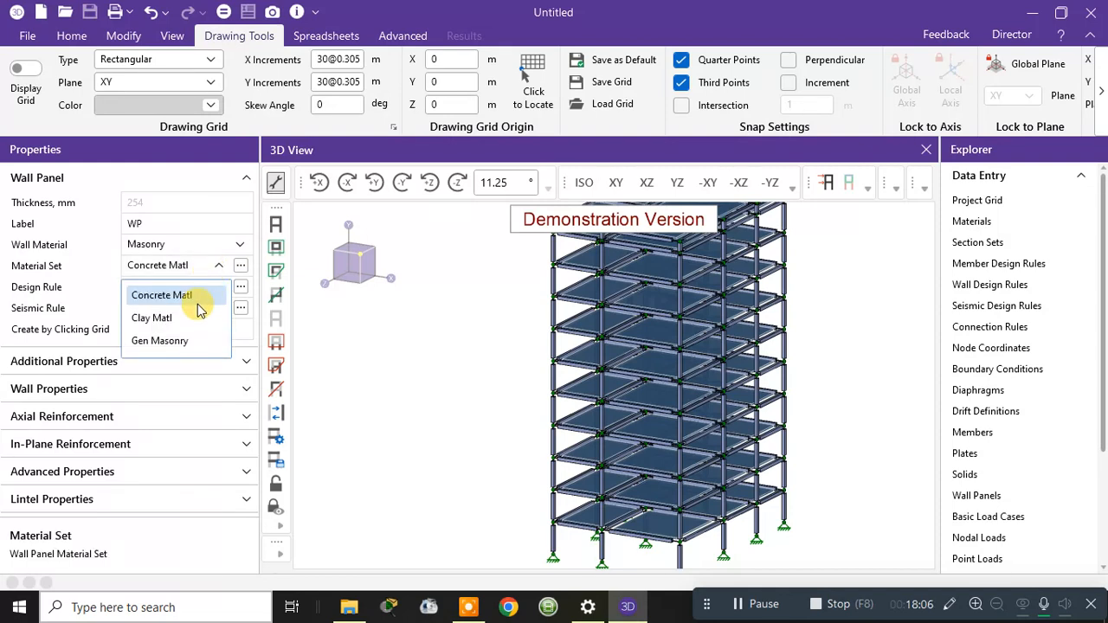
{"action": "left_click", "coordinate": [197, 298]}
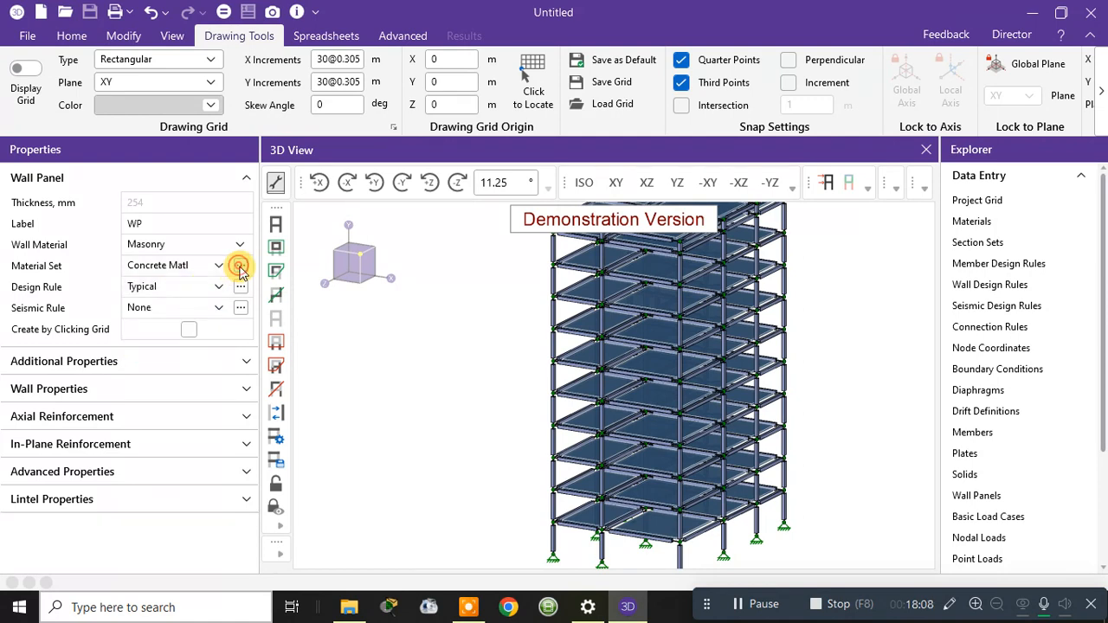
Review the existing Concrete Matl masonry material's analysis and design properties, and close it without editing
{"action": "left_click", "coordinate": [241, 266]}
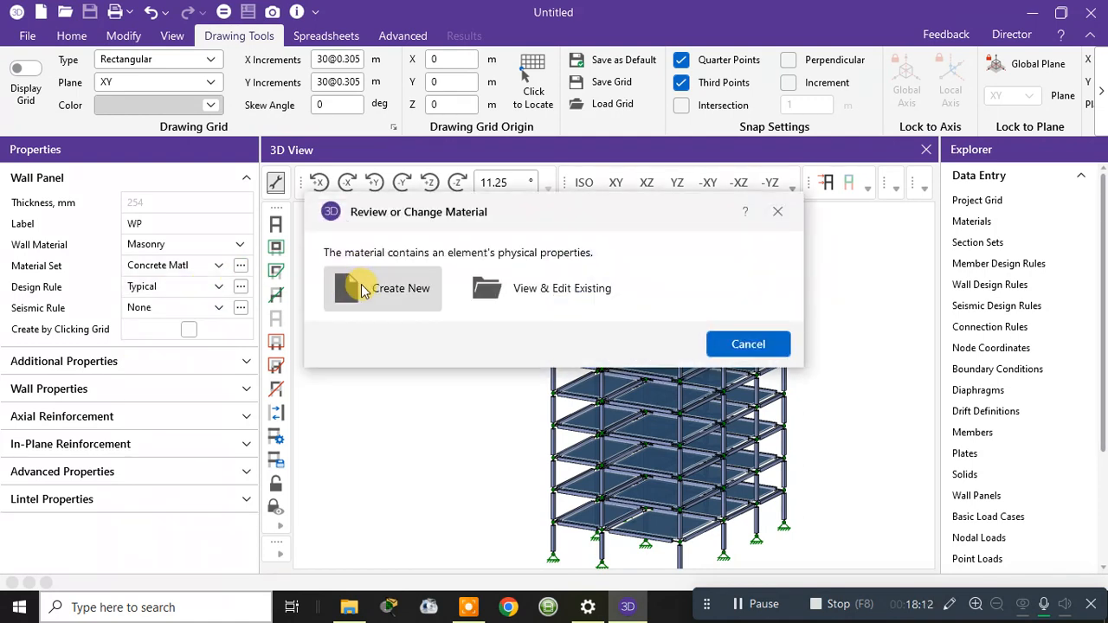
{"action": "left_click", "coordinate": [595, 299]}
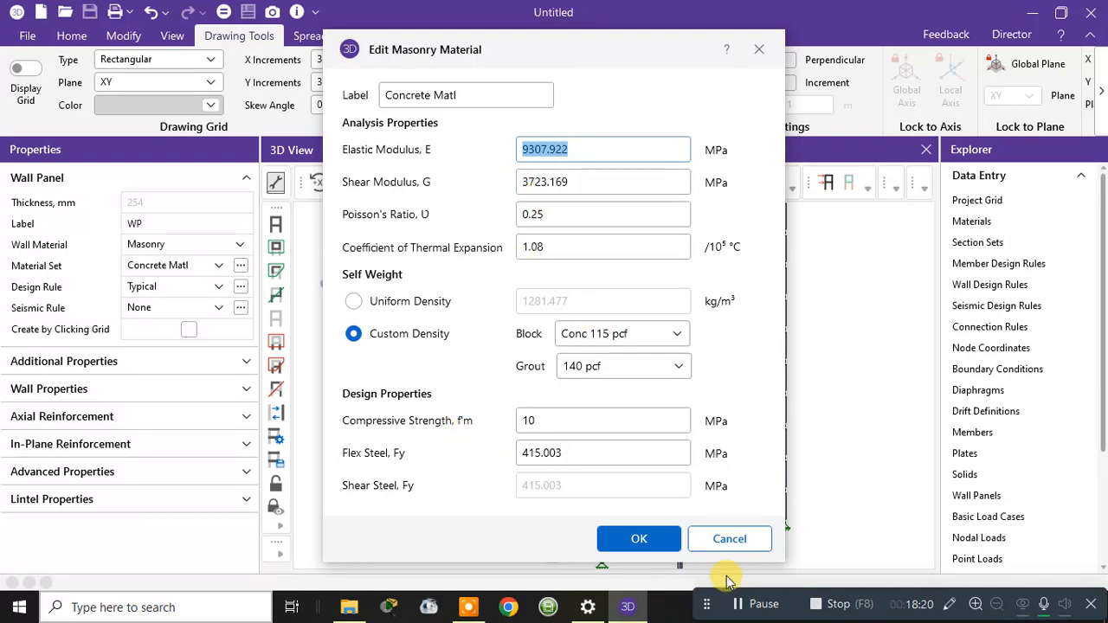
{"action": "left_click", "coordinate": [732, 542]}
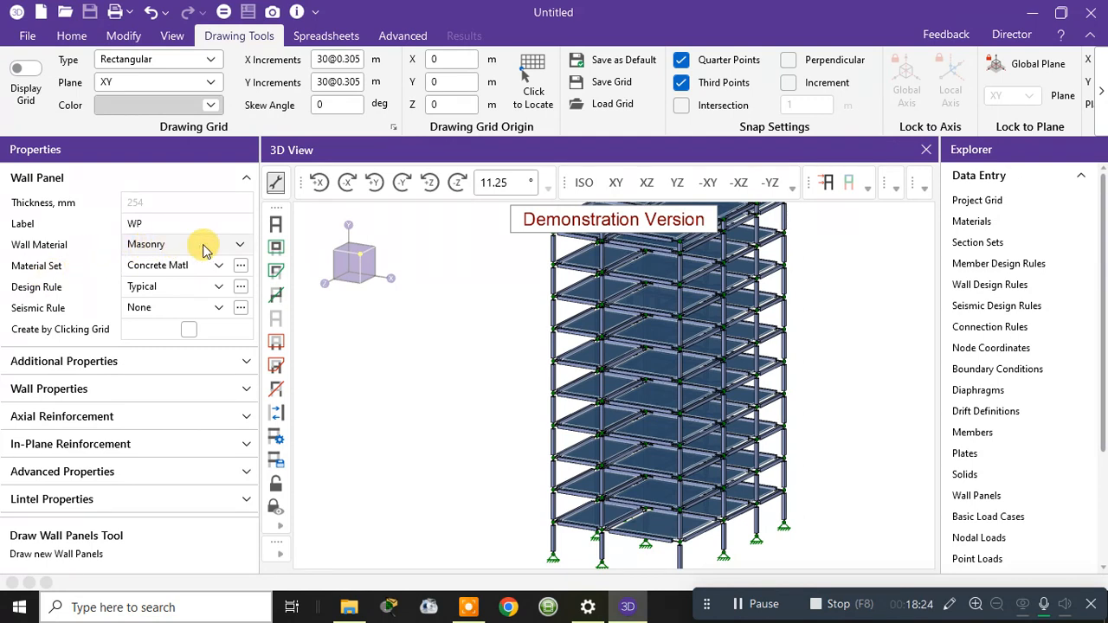
Keep the Typical design rule and review the wall panel's additional properties and wall properties
{"action": "left_click", "coordinate": [169, 295]}
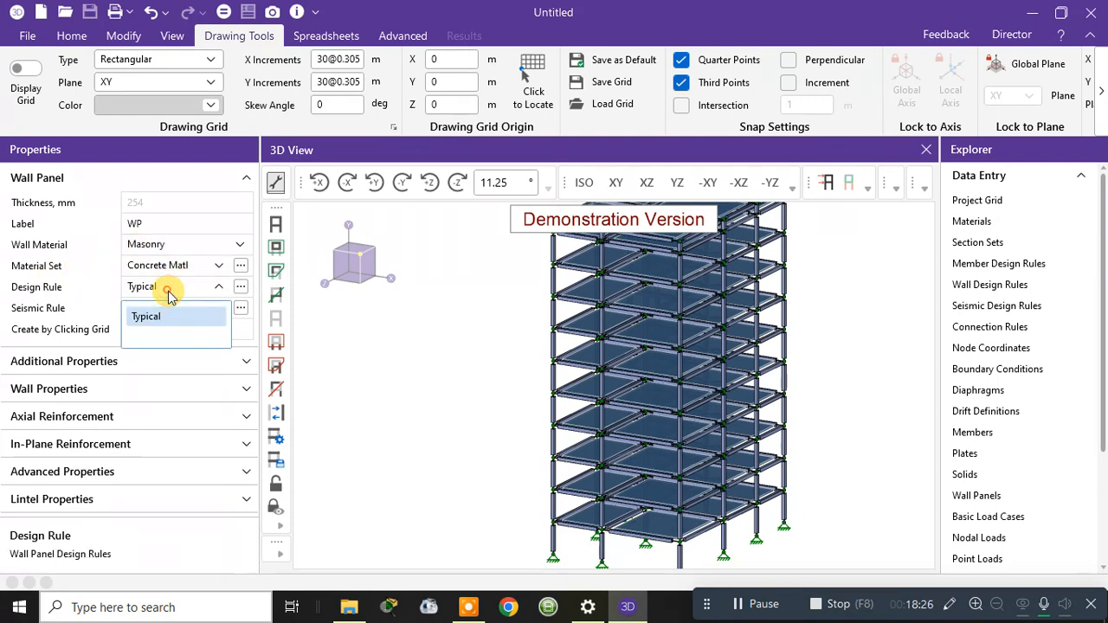
{"action": "left_click", "coordinate": [156, 313]}
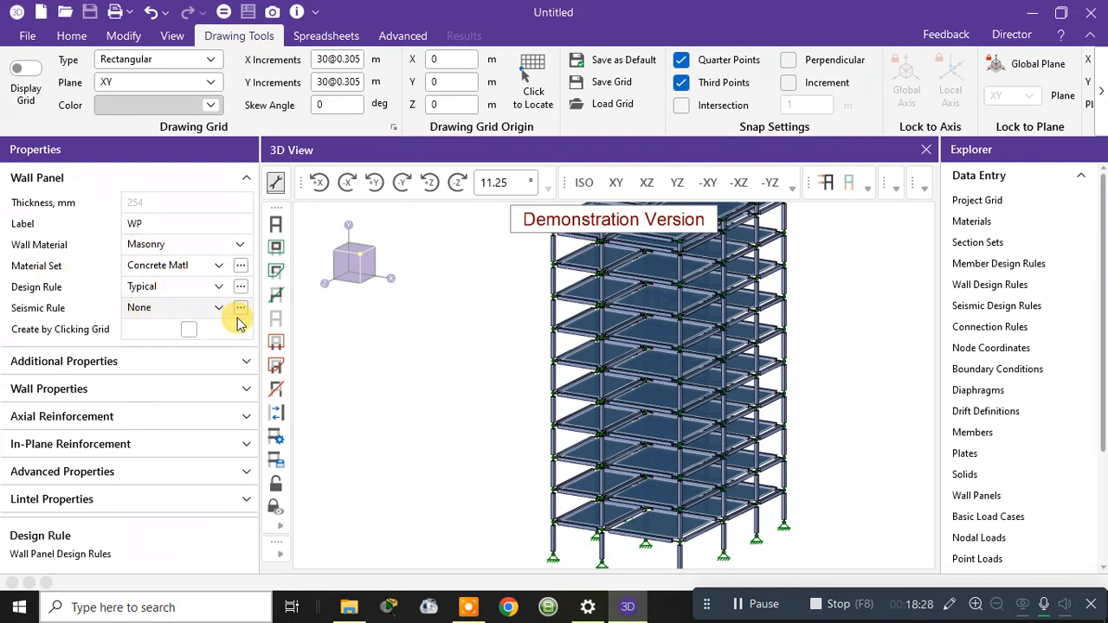
{"action": "left_click", "coordinate": [108, 363]}
{"action": "left_click", "coordinate": [110, 394]}
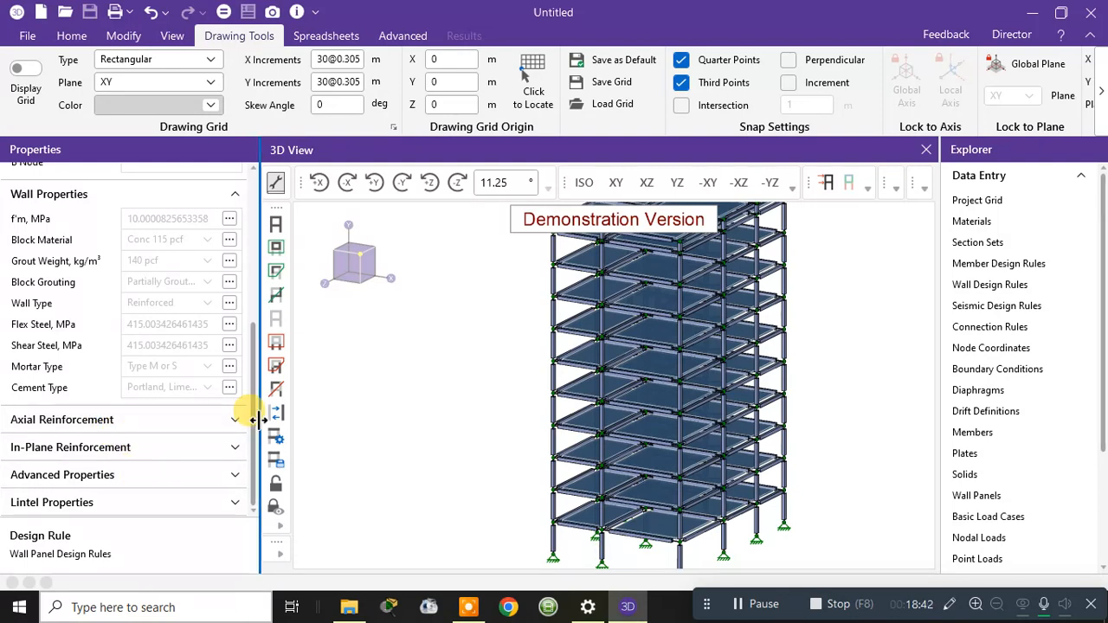
{"action": "scroll", "coordinate": [240, 398], "scroll_direction": "up", "scroll_amount": 5}
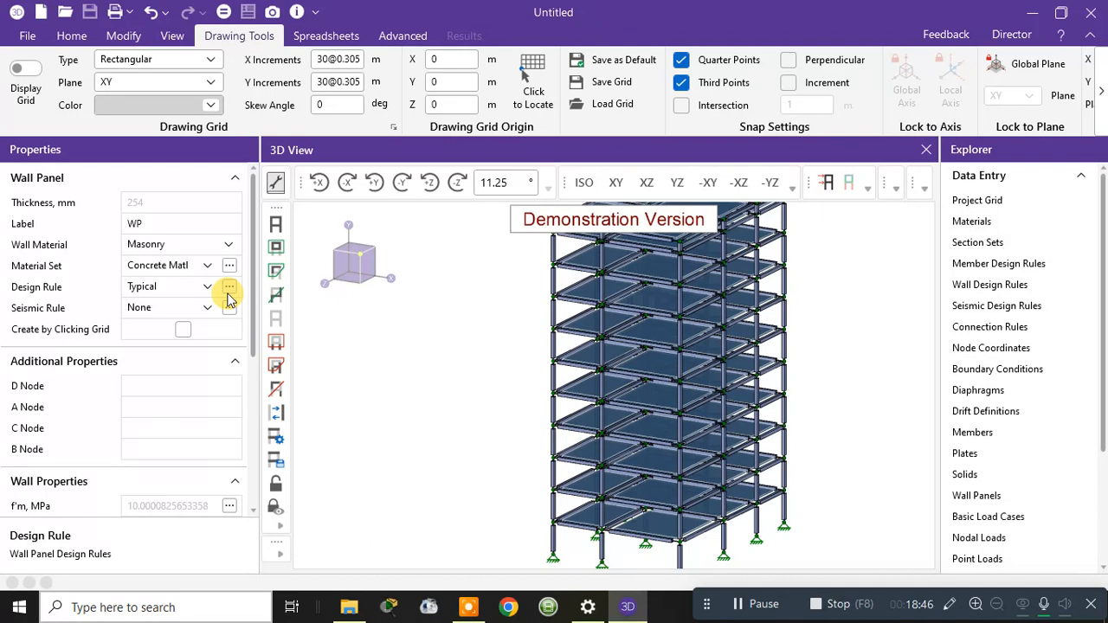
{"action": "left_click", "coordinate": [180, 244]}
{"action": "left_click", "coordinate": [181, 243]}
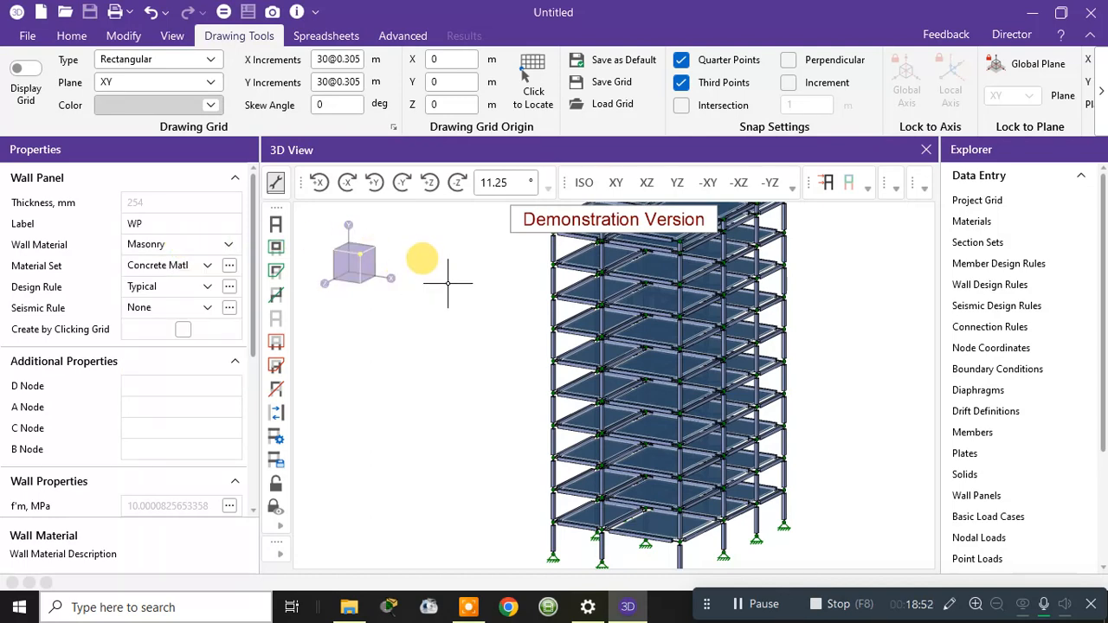
{"action": "scroll", "coordinate": [147, 316], "scroll_direction": "down", "scroll_amount": 2}
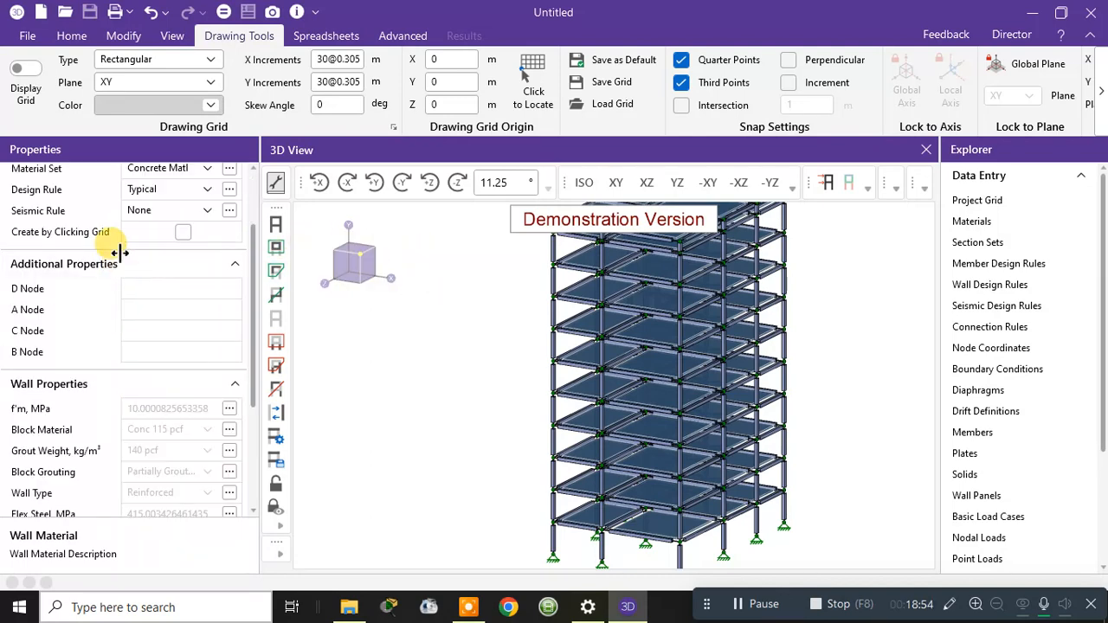
{"action": "left_click", "coordinate": [182, 233]}
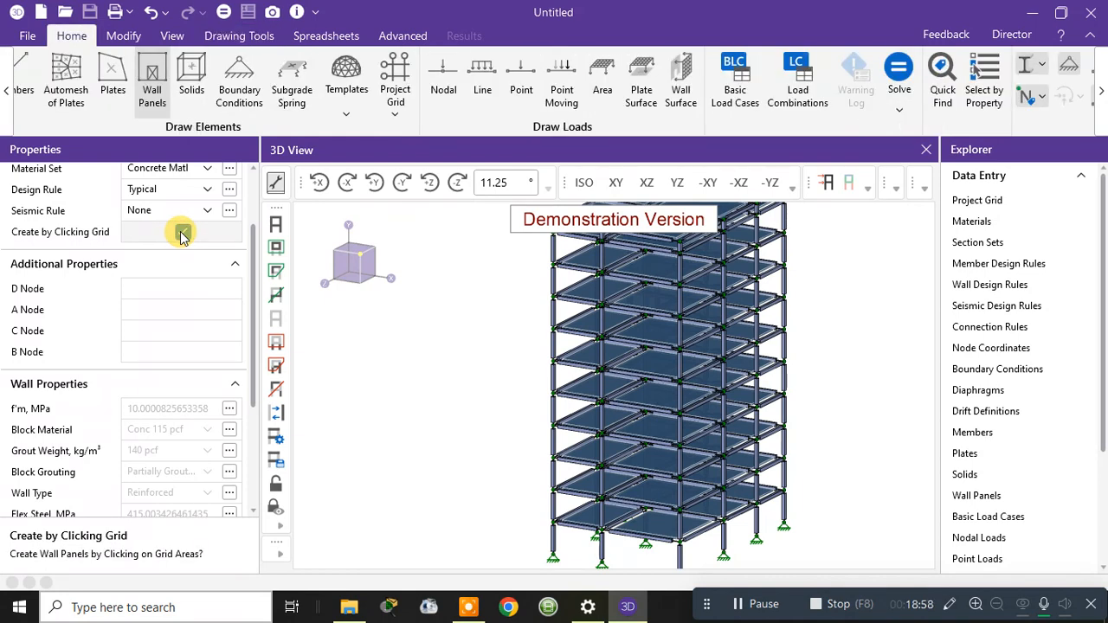
{"action": "left_click", "coordinate": [182, 233]}
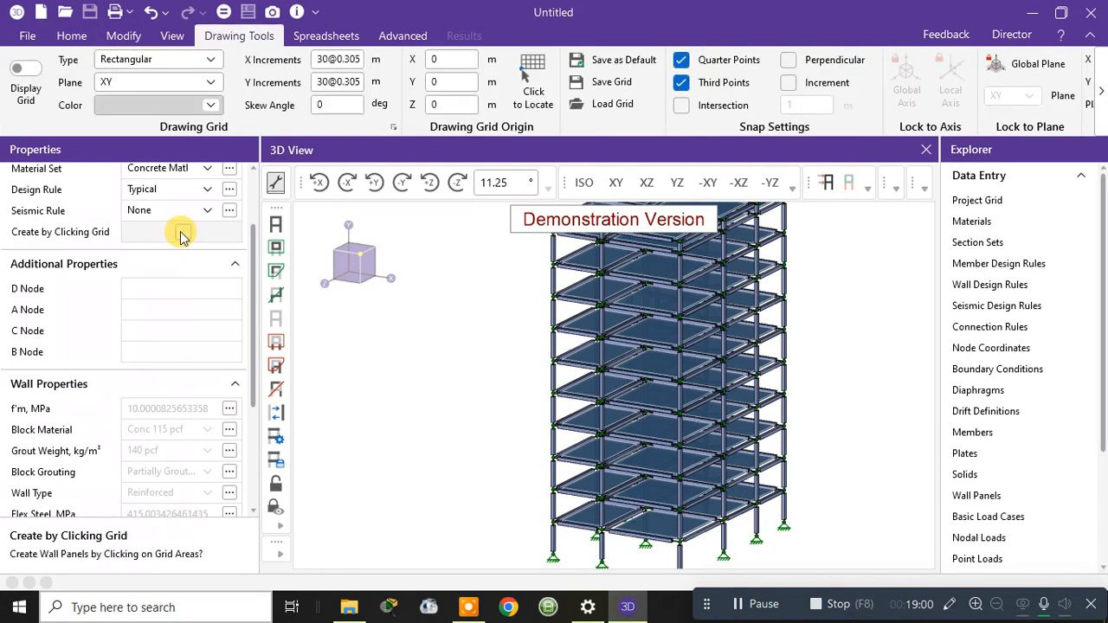
{"action": "left_click", "coordinate": [181, 234]}
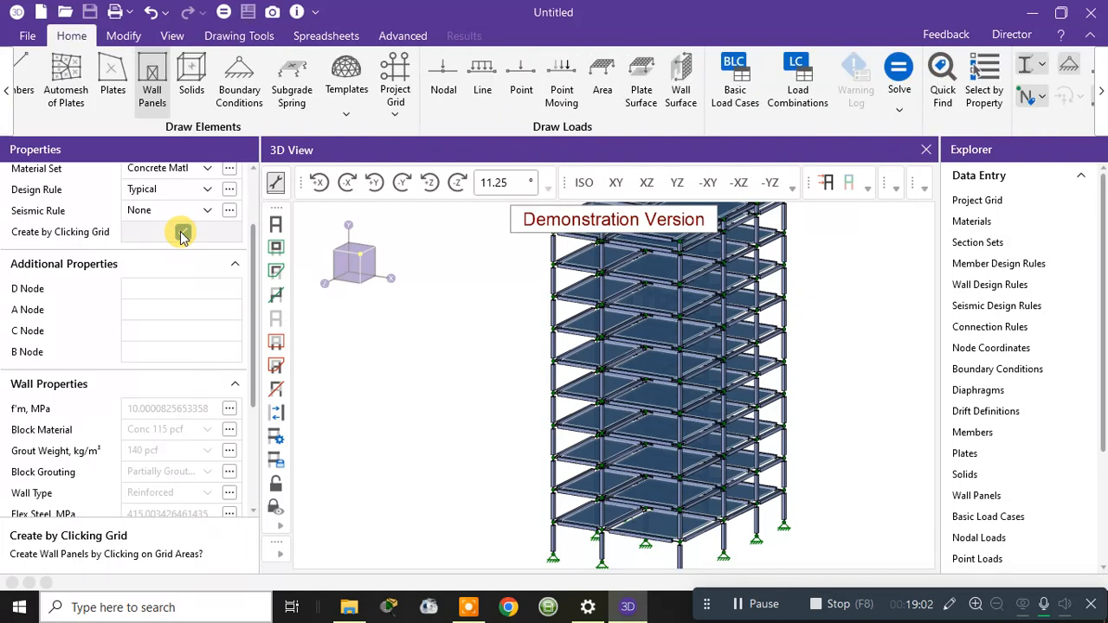
{"action": "left_click", "coordinate": [182, 234]}
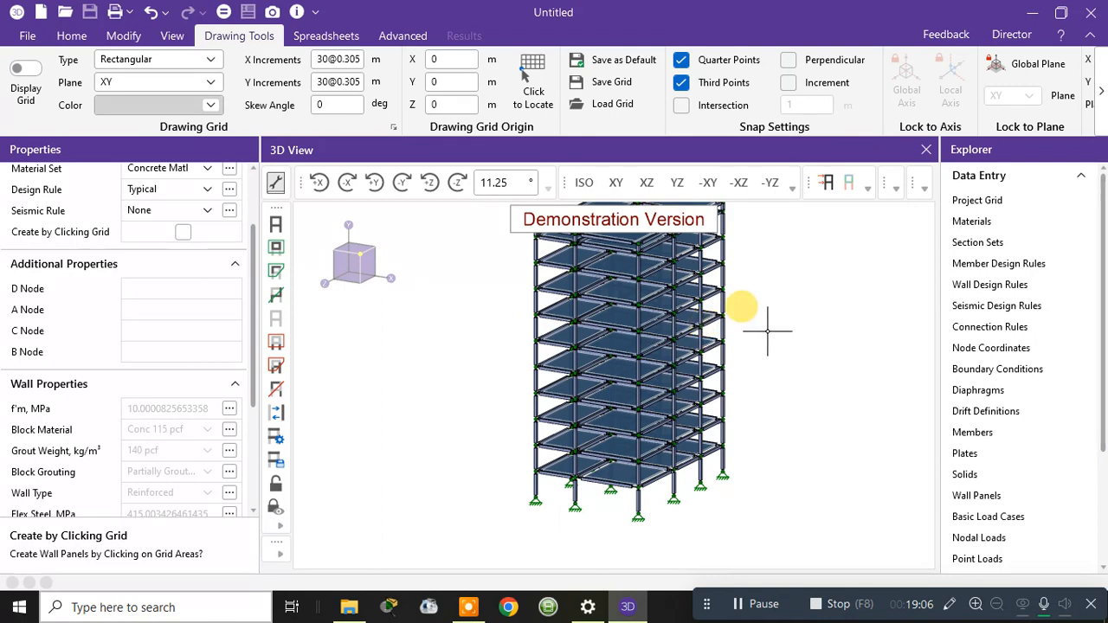
Draw a masonry wall panel in a ground-level outer bay, from one column's base node to the neighbouring column's top node
{"action": "middle_click_drag", "start_coordinate": [768, 331], "coordinate": [799, 371]}
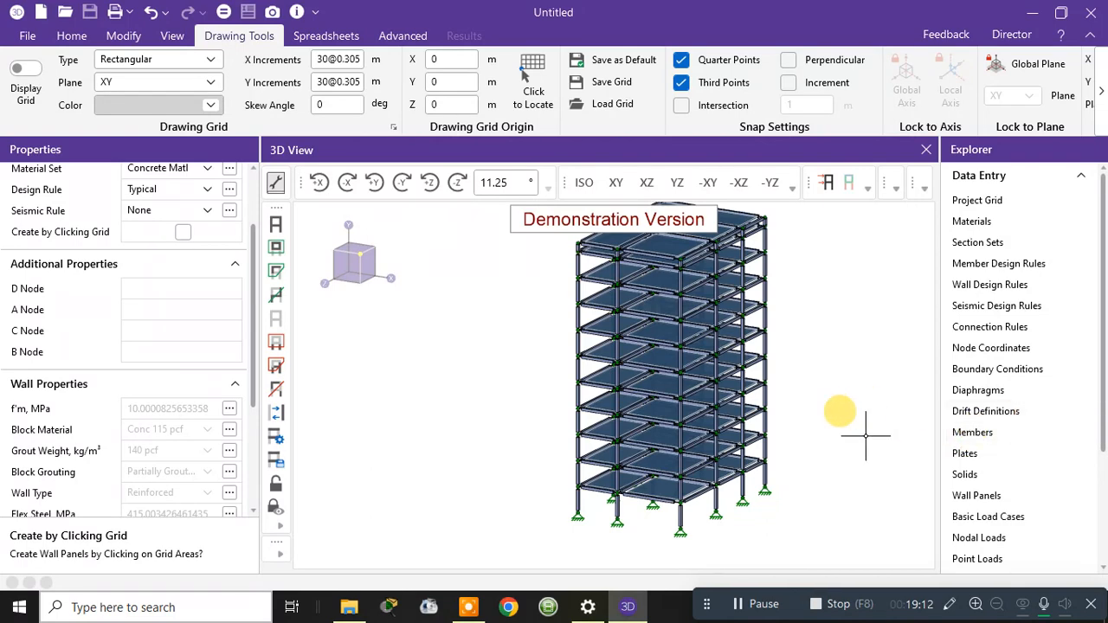
{"action": "middle_click_drag", "start_coordinate": [866, 435], "coordinate": [900, 425], "text": "shift"}
{"action": "left_click", "coordinate": [86, 39]}
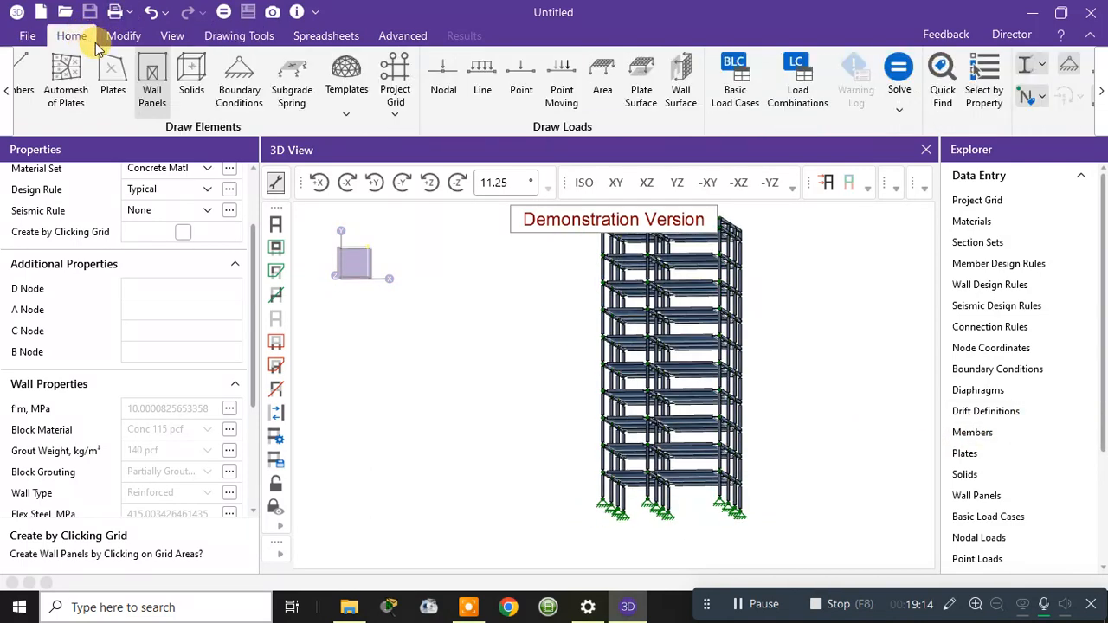
{"action": "left_click", "coordinate": [165, 101]}
{"action": "scroll", "coordinate": [667, 433], "scroll_direction": "up", "scroll_amount": 5}
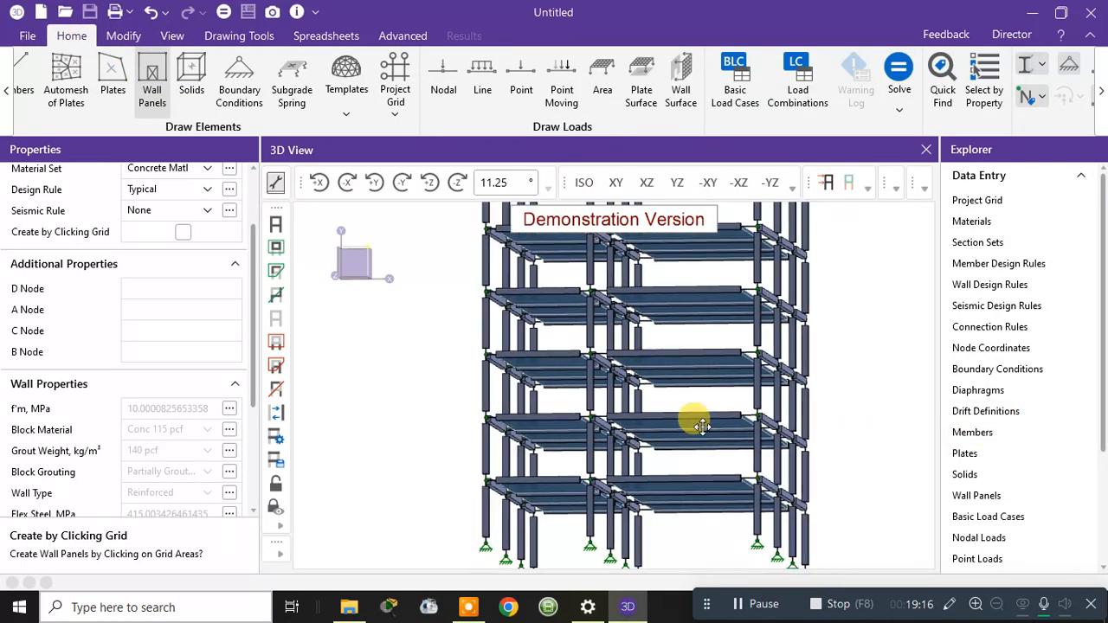
{"action": "scroll", "coordinate": [609, 406], "scroll_direction": "up", "scroll_amount": 4}
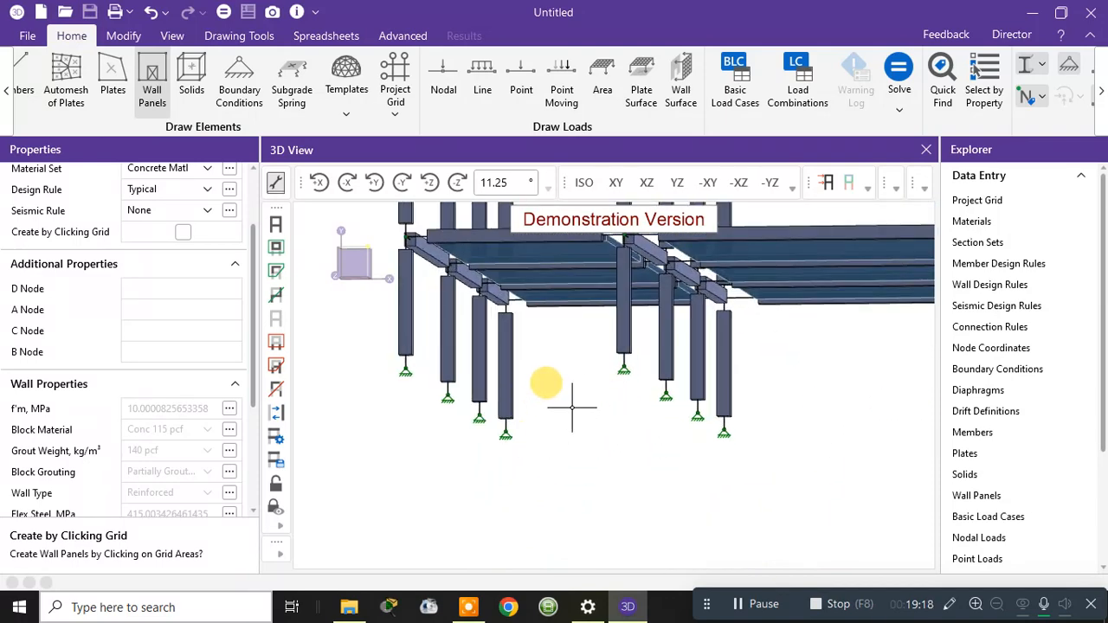
{"action": "middle_click_drag", "start_coordinate": [610, 389], "coordinate": [514, 399], "text": "shift"}
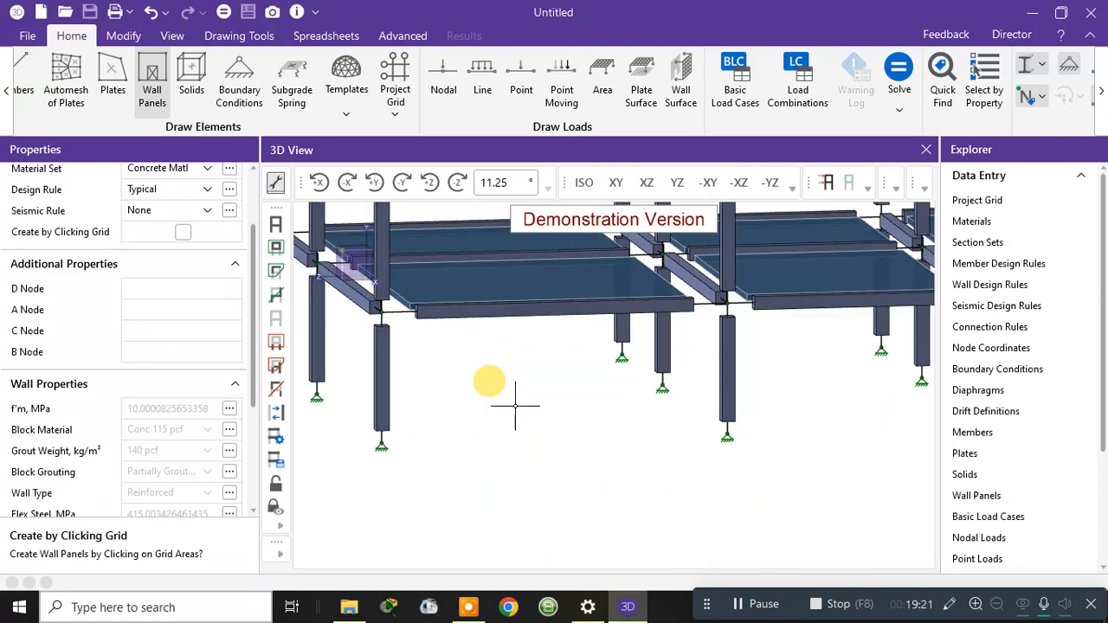
{"action": "left_click", "coordinate": [382, 444]}
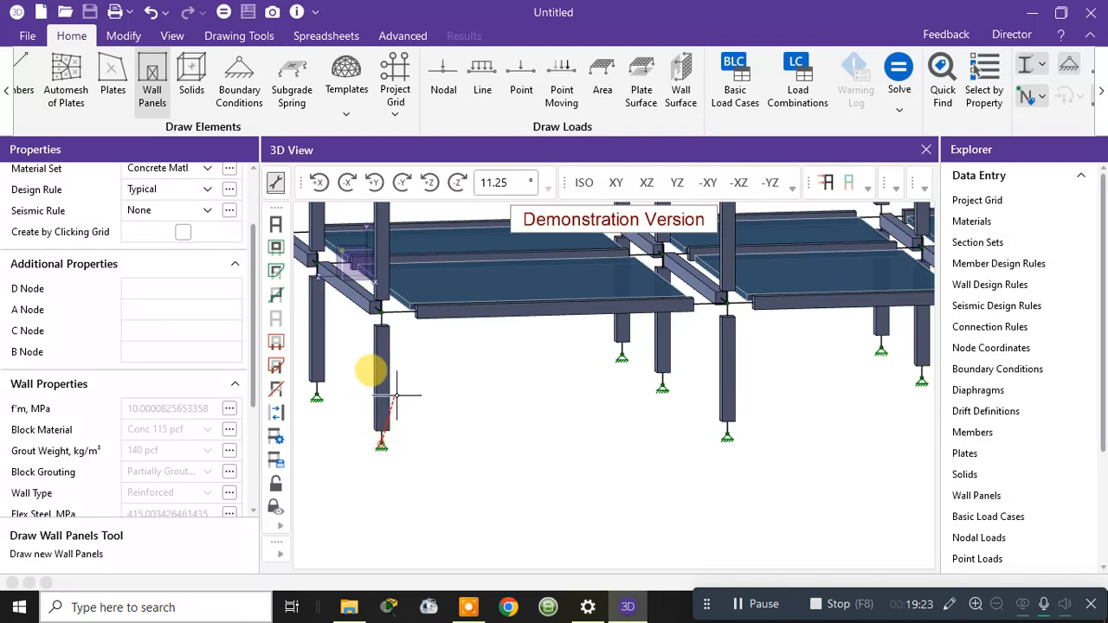
{"action": "left_click", "coordinate": [725, 303]}
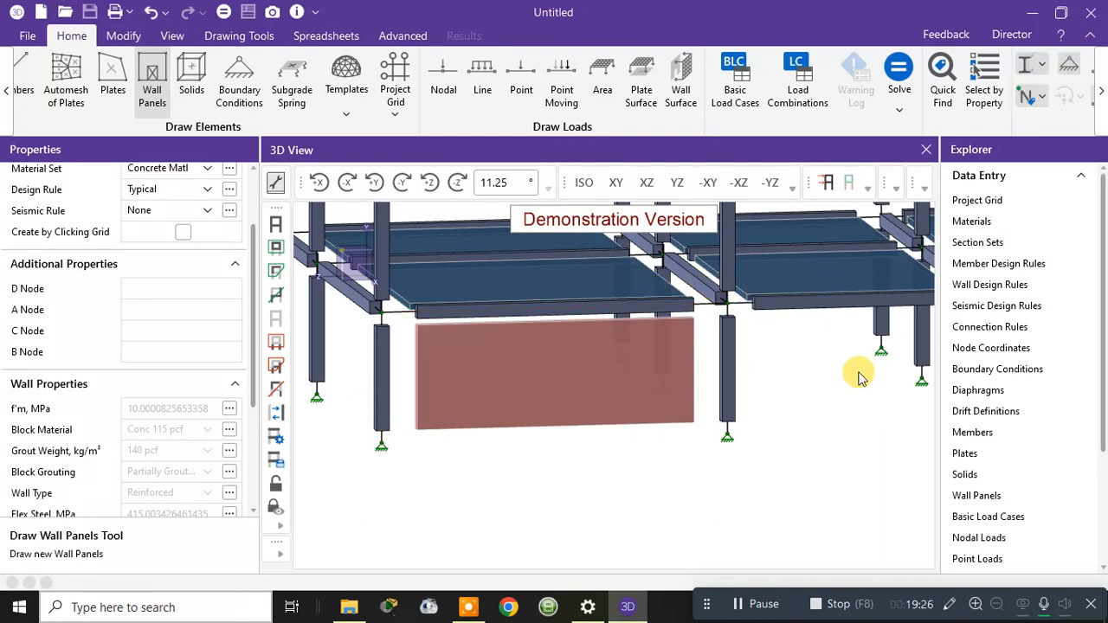
Draw a second wall panel in the adjoining ground-level bay of the same face, from the shared column's base to the next column's top
{"action": "middle_click_drag", "start_coordinate": [854, 372], "coordinate": [641, 398], "text": "shift"}
{"action": "left_click", "coordinate": [470, 435]}
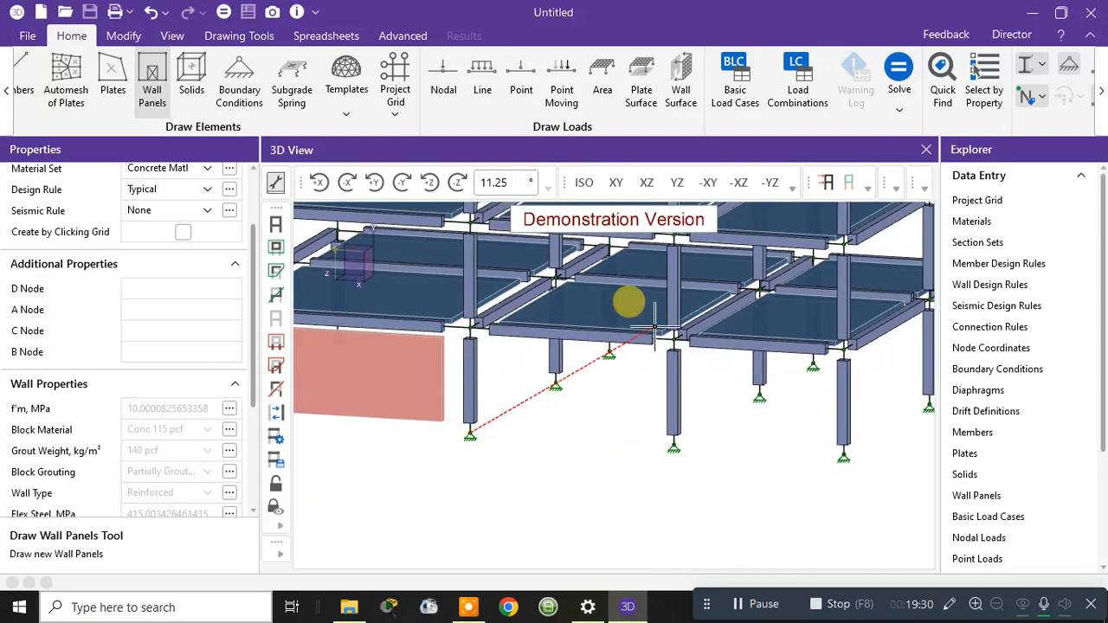
{"action": "left_click", "coordinate": [672, 343]}
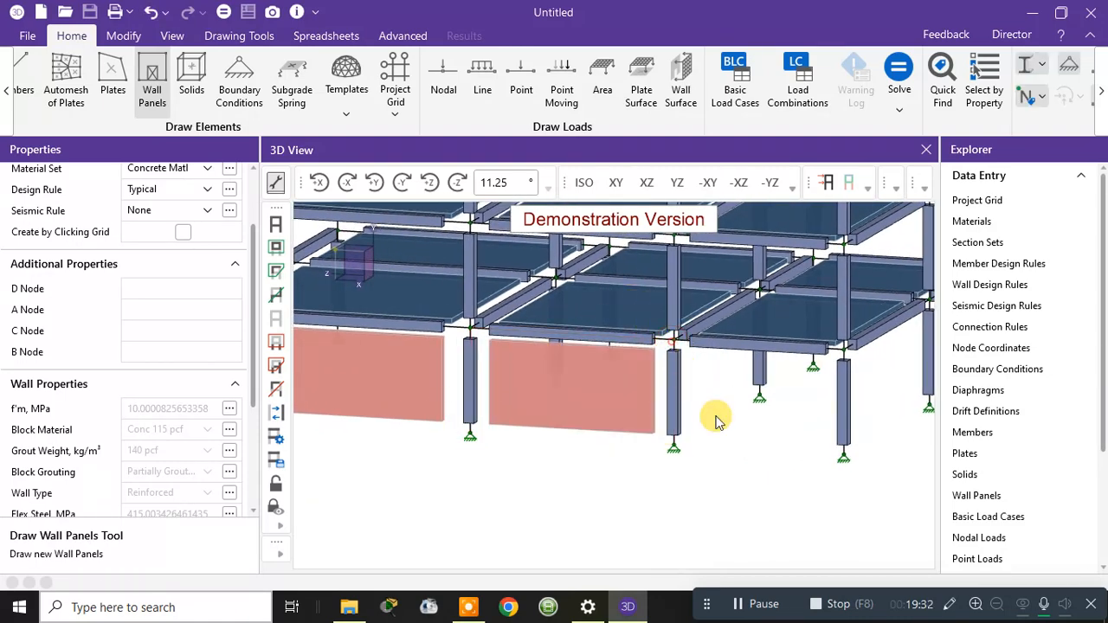
Draw wall panels in the last ground-level bay of the same outer face and in both bays of the adjoining end face
{"action": "left_click", "coordinate": [675, 444]}
{"action": "left_click", "coordinate": [844, 348]}
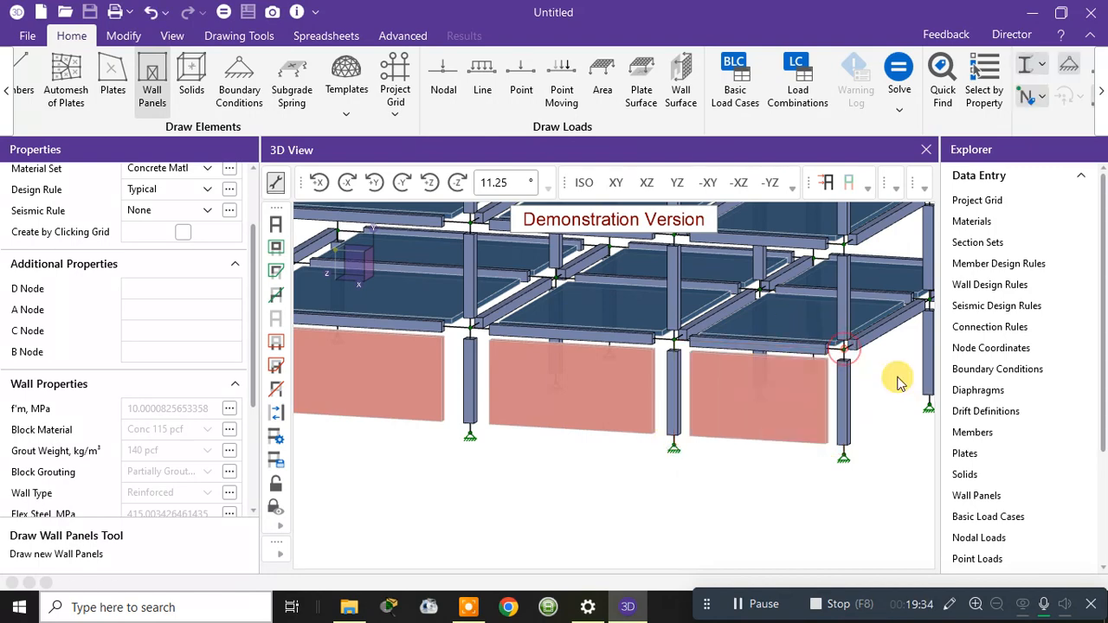
{"action": "mouse_move", "coordinate": [911, 390]}
{"action": "middle_mouse_down", "text": "shift"}
{"action": "mouse_move", "coordinate": [901, 409]}
{"action": "mouse_move", "coordinate": [836, 401]}
{"action": "mouse_move", "coordinate": [601, 450]}
{"action": "middle_mouse_up", "text": "shift"}
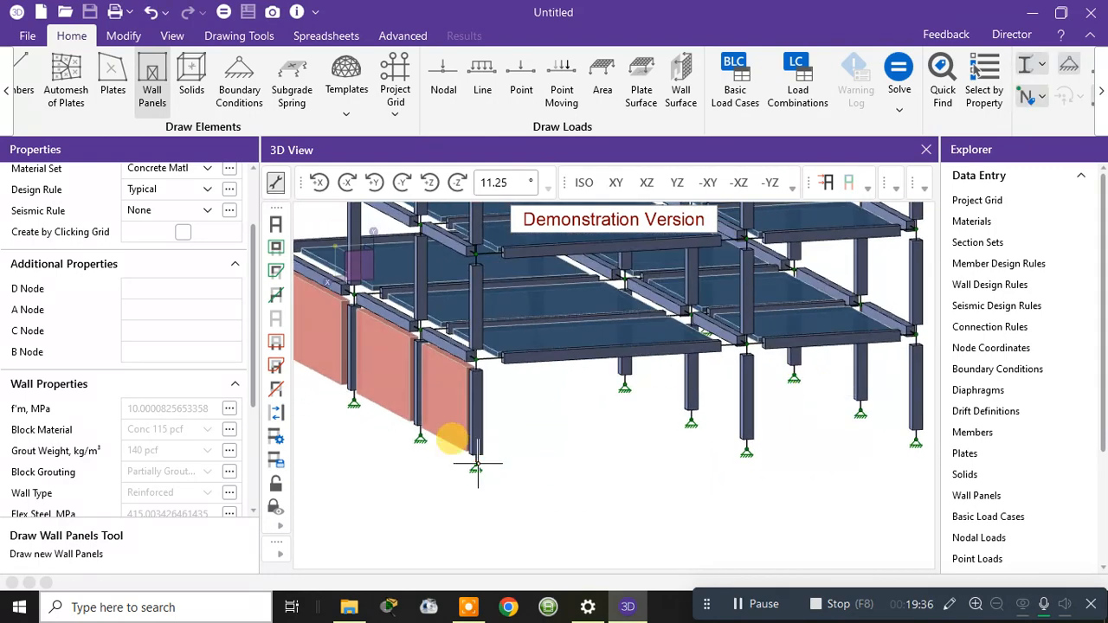
{"action": "left_click", "coordinate": [478, 465]}
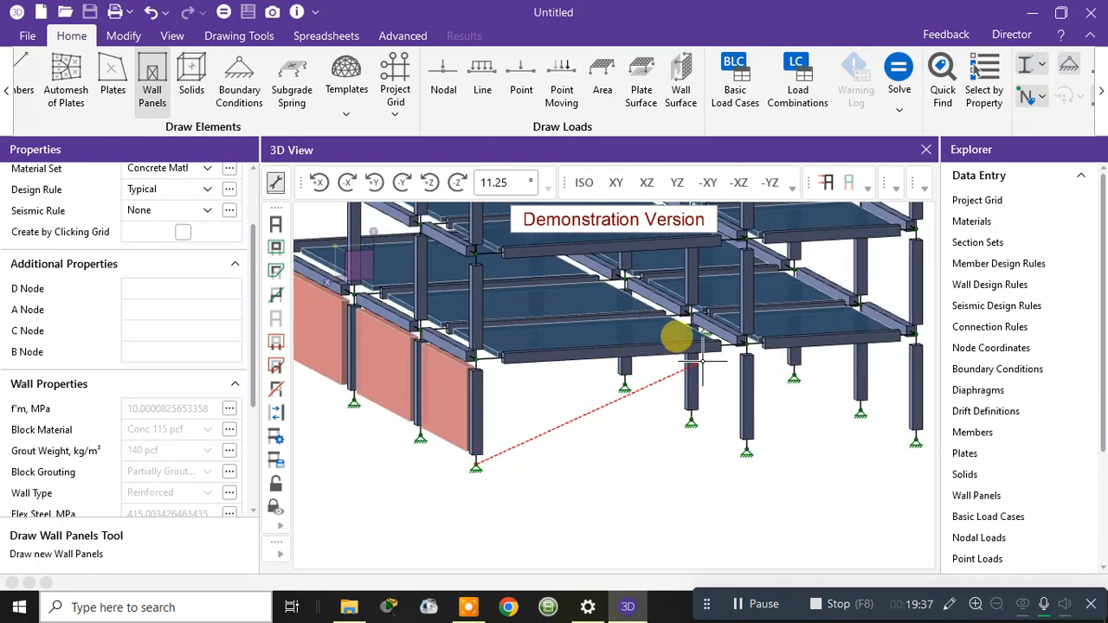
{"action": "left_click", "coordinate": [743, 342]}
{"action": "middle_click_drag", "start_coordinate": [818, 390], "coordinate": [638, 425], "text": "shift"}
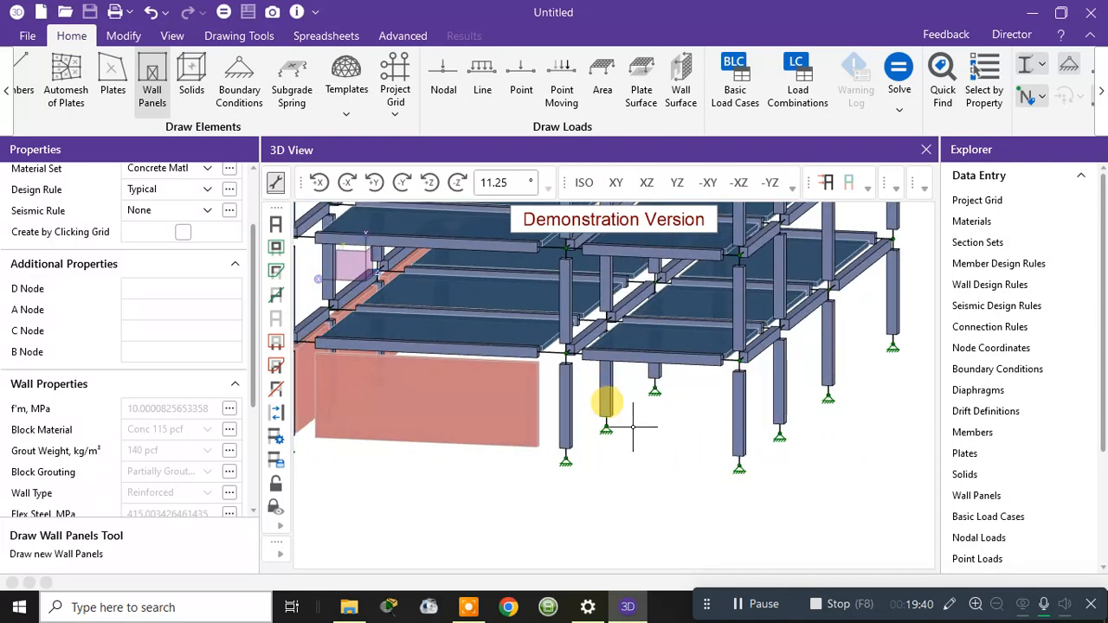
{"action": "left_click", "coordinate": [564, 459]}
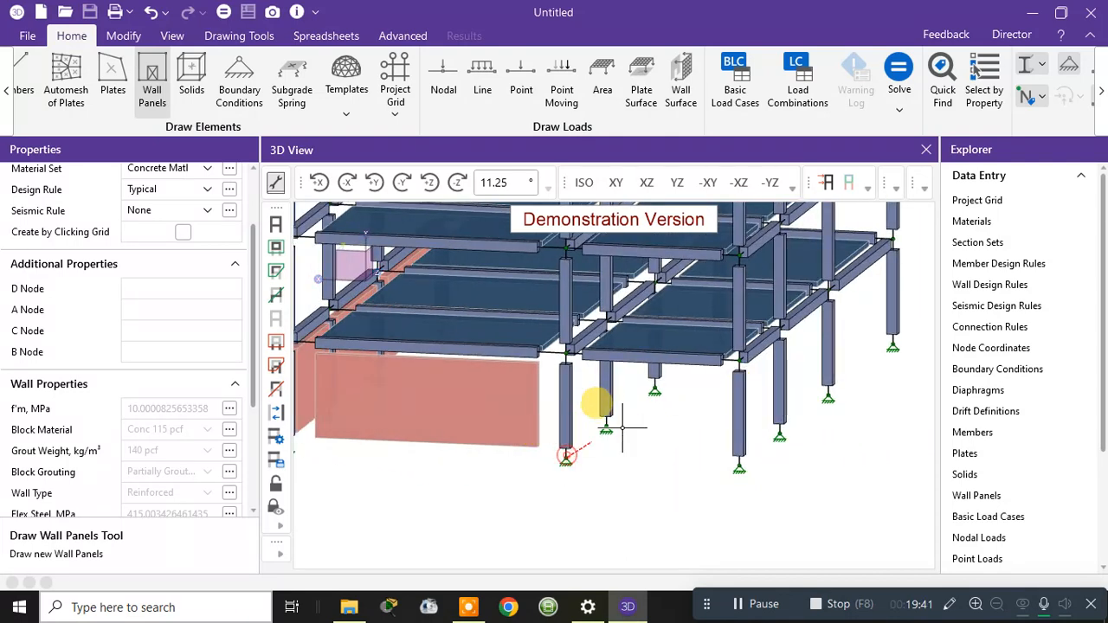
{"action": "left_click", "coordinate": [736, 355]}
Draw a wall panel in the first ground-level bay of the opposite long face, from the corner column's base to node (0, 3, 5)
{"action": "middle_click_drag", "start_coordinate": [752, 374], "coordinate": [658, 407], "text": "shift"}
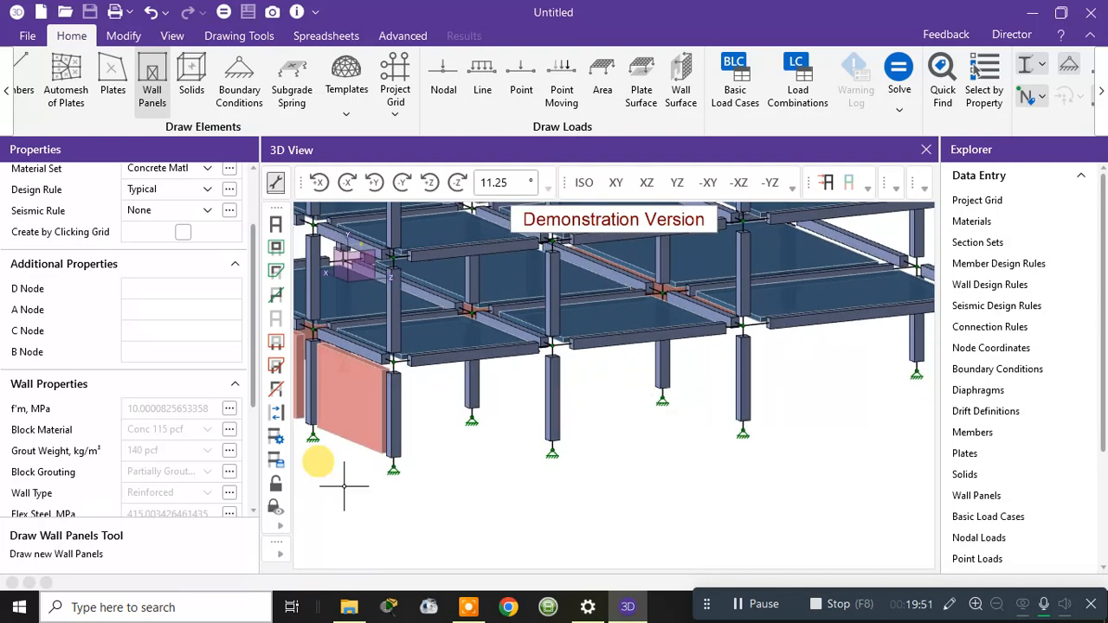
{"action": "left_click", "coordinate": [393, 469]}
{"action": "left_click", "coordinate": [551, 344]}
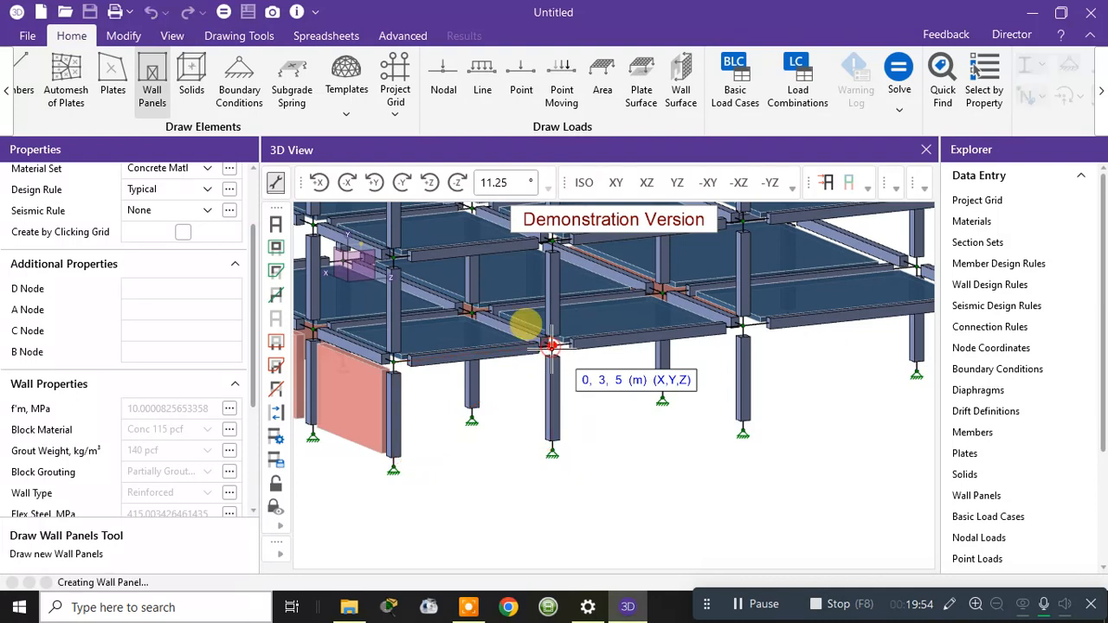
{"action": "middle_click_drag", "start_coordinate": [594, 383], "coordinate": [425, 403], "text": "shift"}
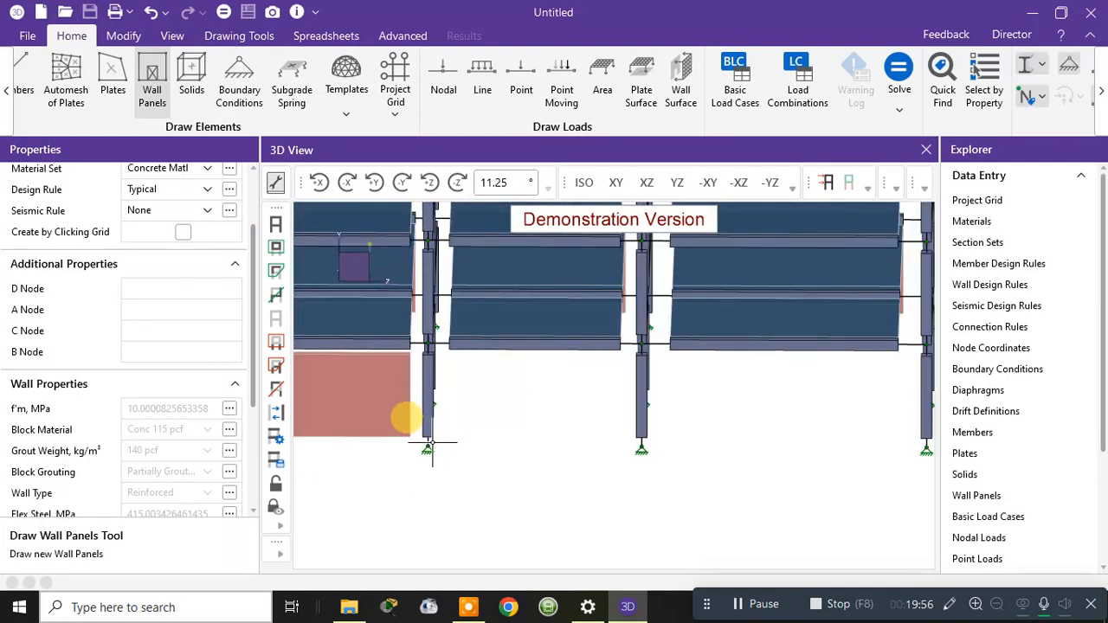
{"action": "left_click", "coordinate": [428, 448]}
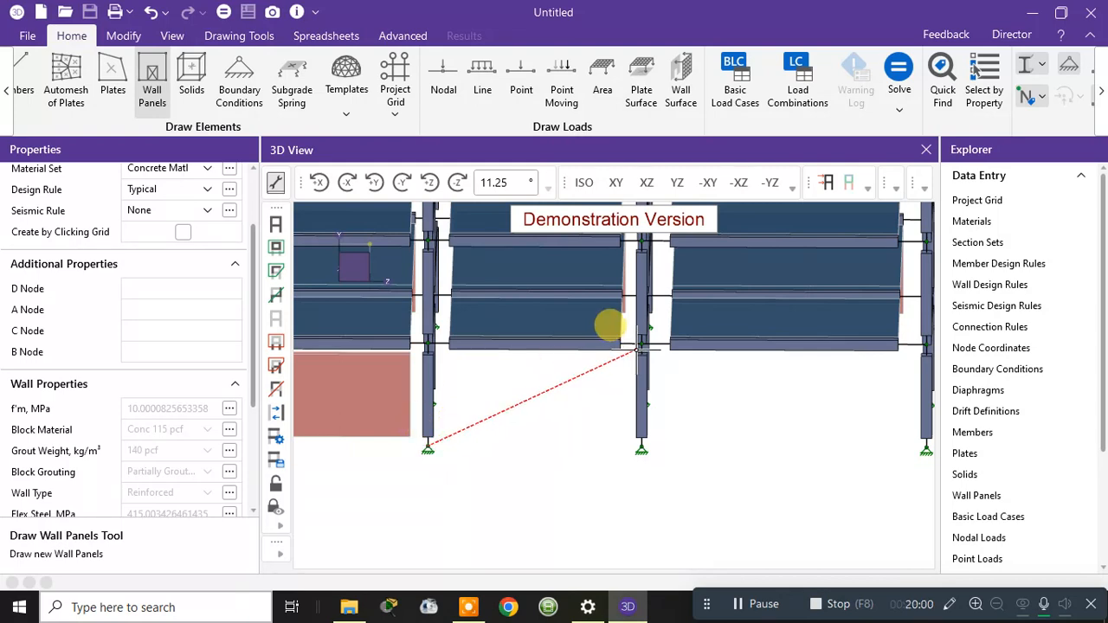
{"action": "left_click", "coordinate": [640, 346]}
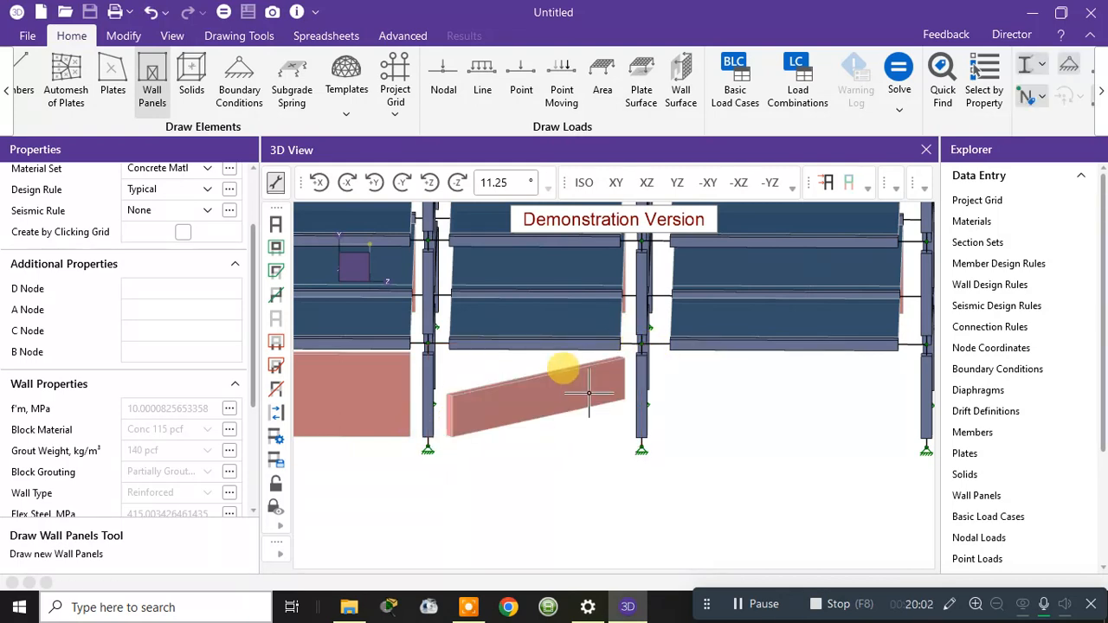
{"action": "key", "text": "Escape"}
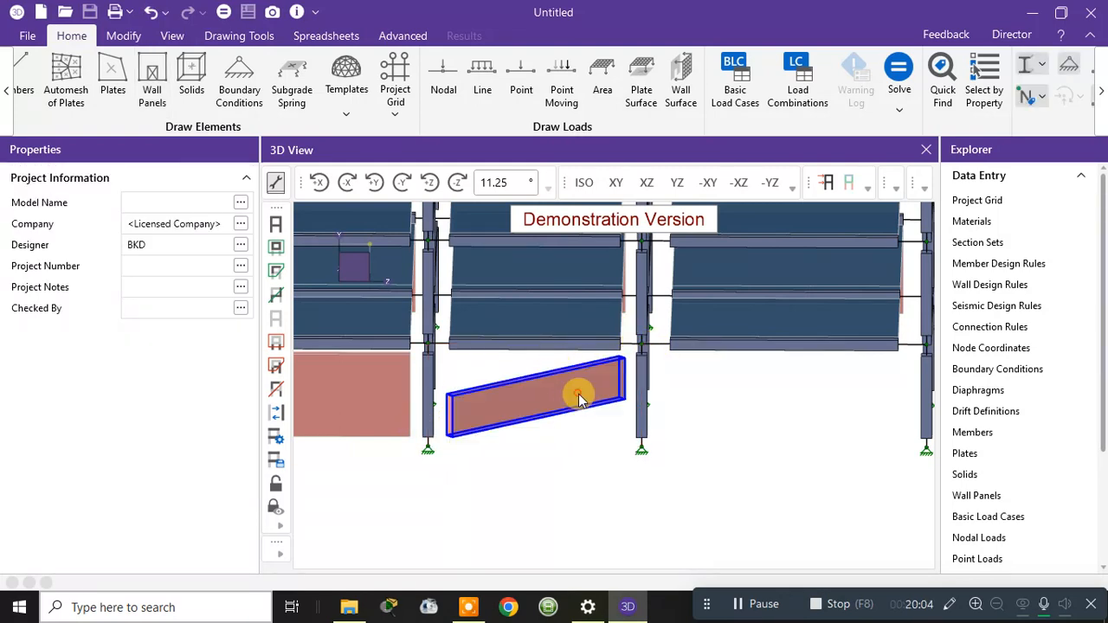
{"action": "left_click", "coordinate": [576, 390]}
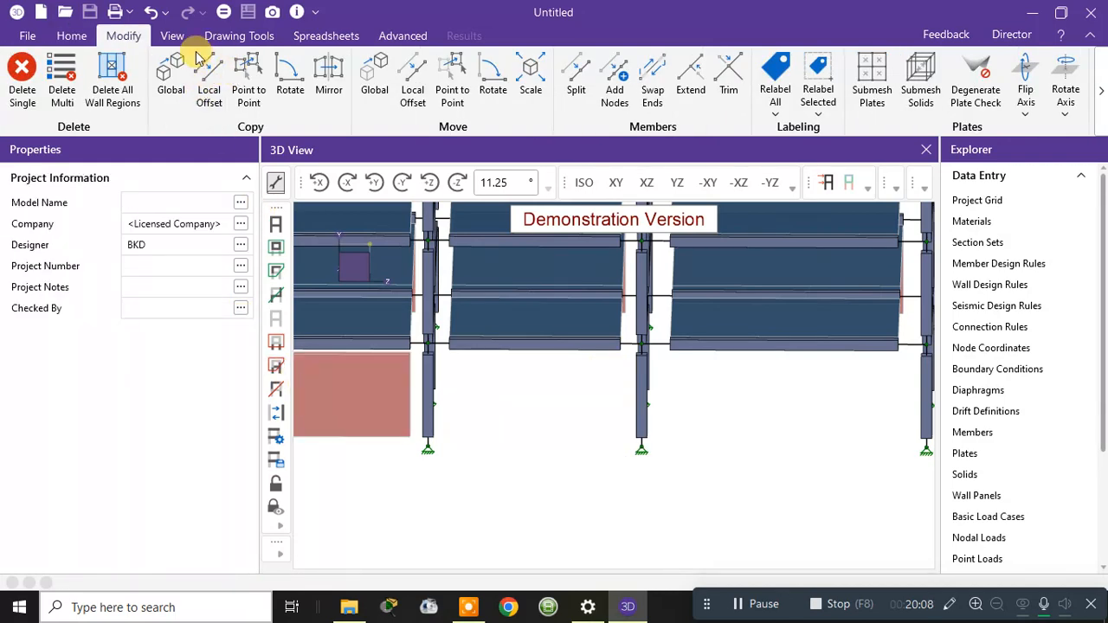
Draw a wall panel in the middle ground-level bay of the long face, from node (0, 0, 5) to the next column's top node
{"action": "left_click", "coordinate": [71, 36]}
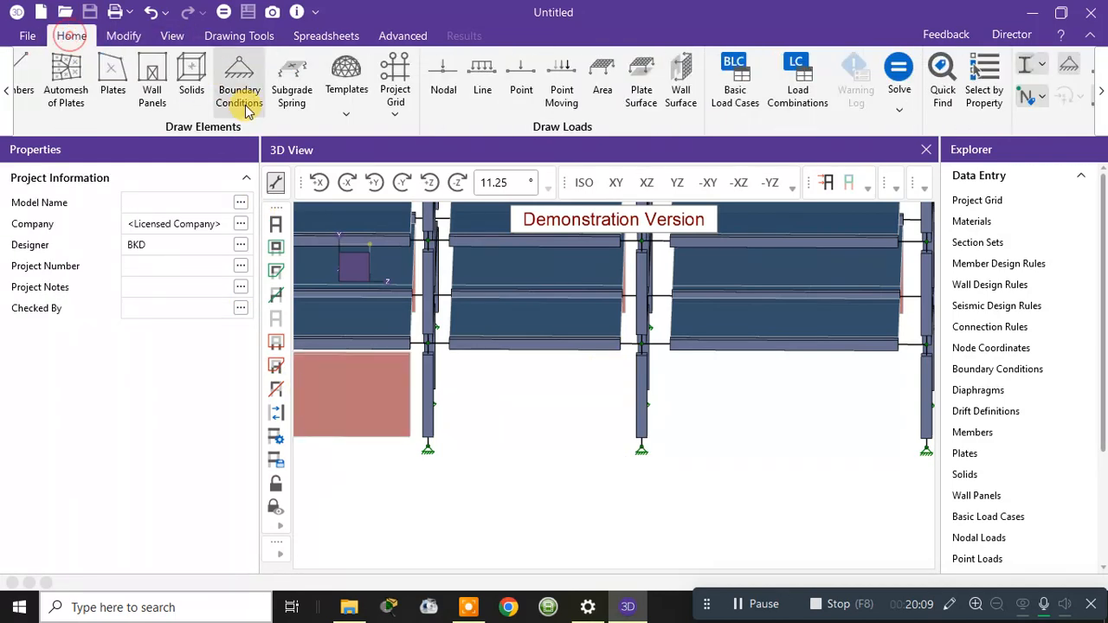
{"action": "left_click", "coordinate": [156, 80]}
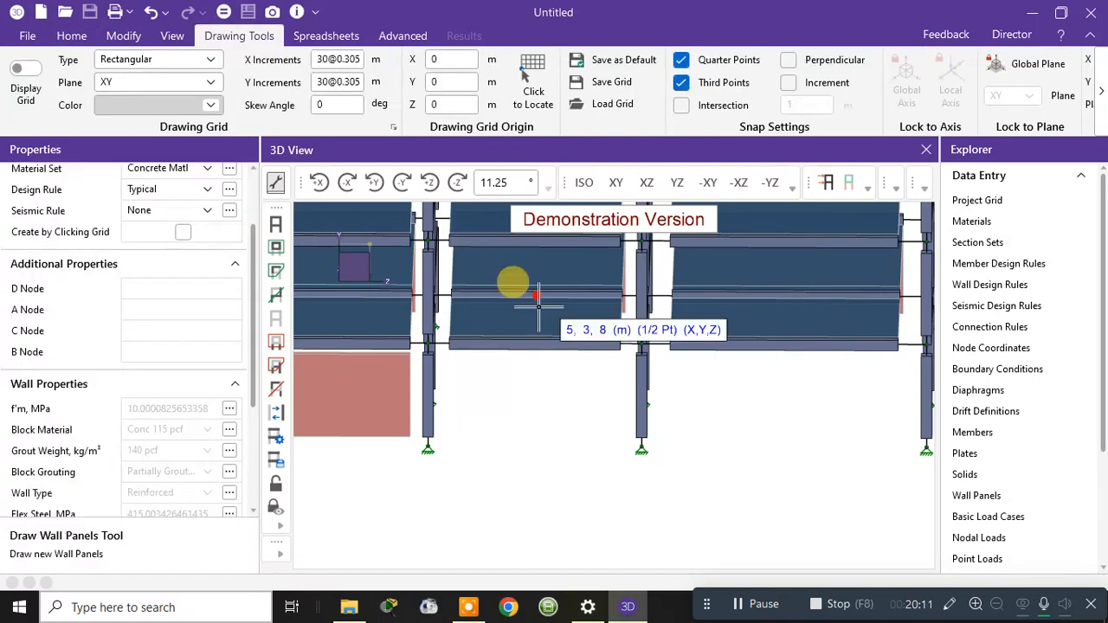
{"action": "scroll", "coordinate": [433, 441], "scroll_direction": "up", "scroll_amount": 2}
{"action": "left_click", "coordinate": [410, 447]}
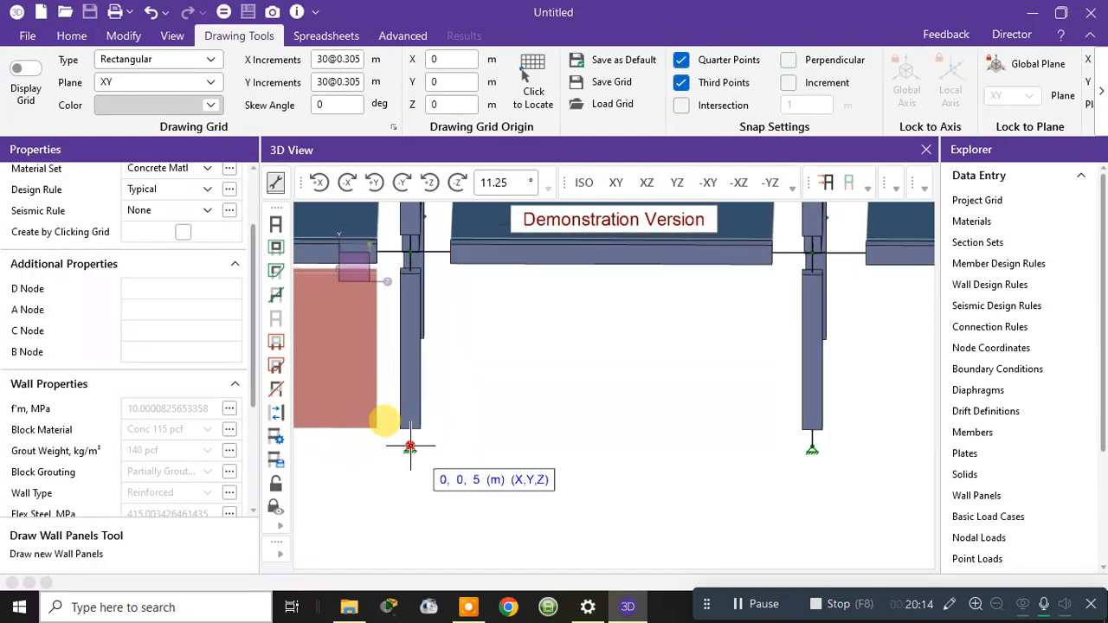
{"action": "left_click", "coordinate": [812, 252]}
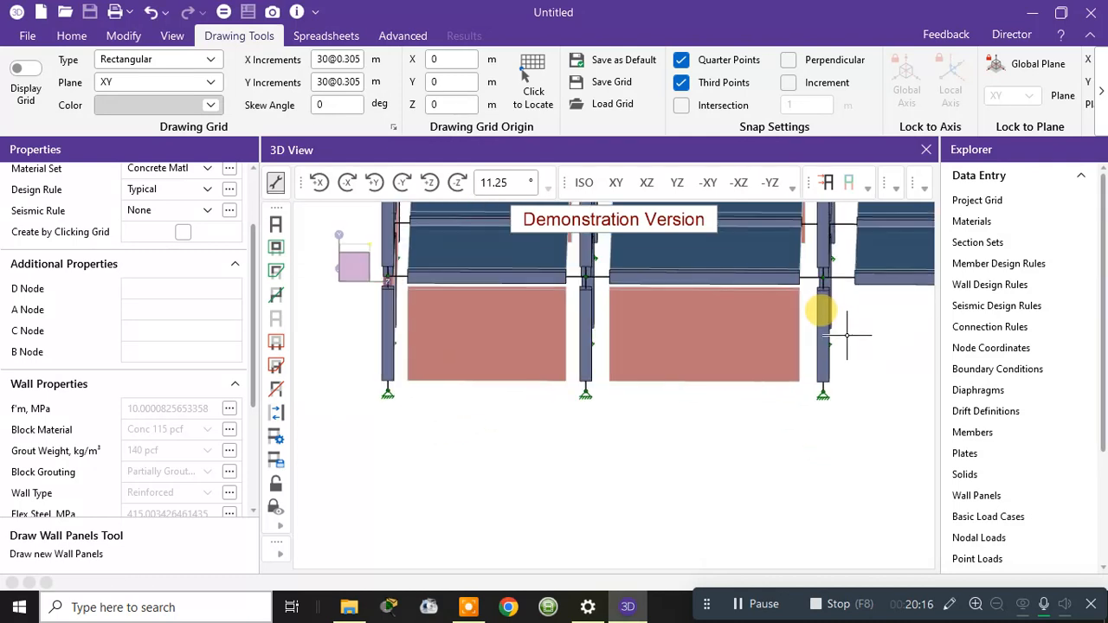
Draw a wall panel in the last ground-level bay of this long face, from the shared column's base to node (0, 3, 19)
{"action": "middle_click_drag", "start_coordinate": [848, 321], "coordinate": [612, 368], "text": "shift"}
{"action": "left_click", "coordinate": [532, 389]}
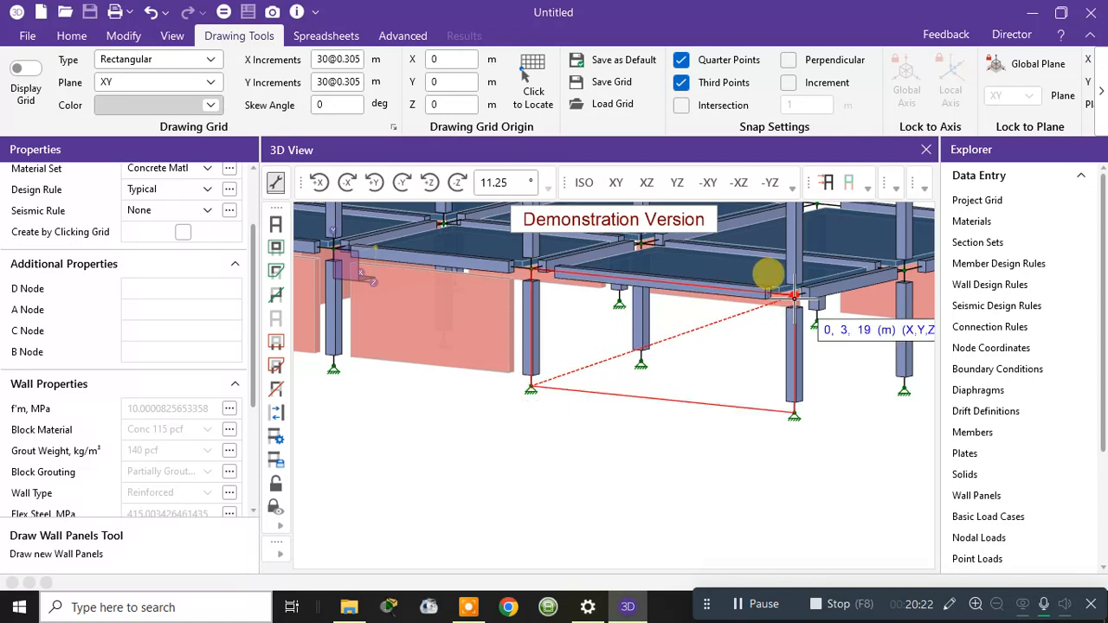
{"action": "middle_click_drag", "start_coordinate": [786, 292], "coordinate": [713, 364], "text": "shift"}
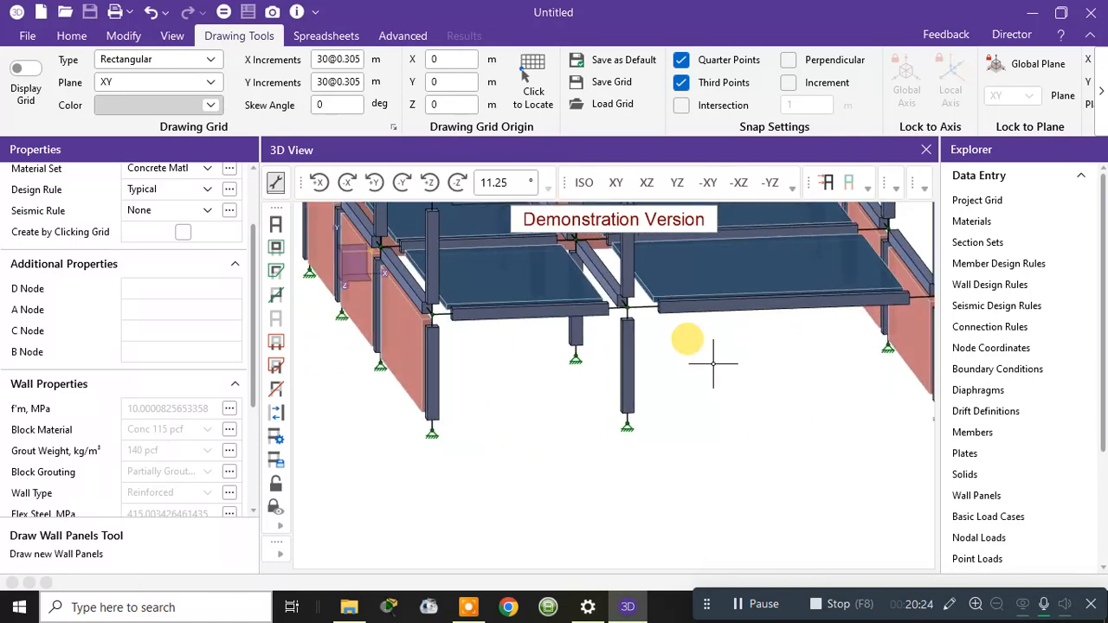
Draw wall panels in both ground-level bays of the end face at Z = 19 m, the first one reaching node (5, 3, 19)
{"action": "left_click", "coordinate": [432, 430]}
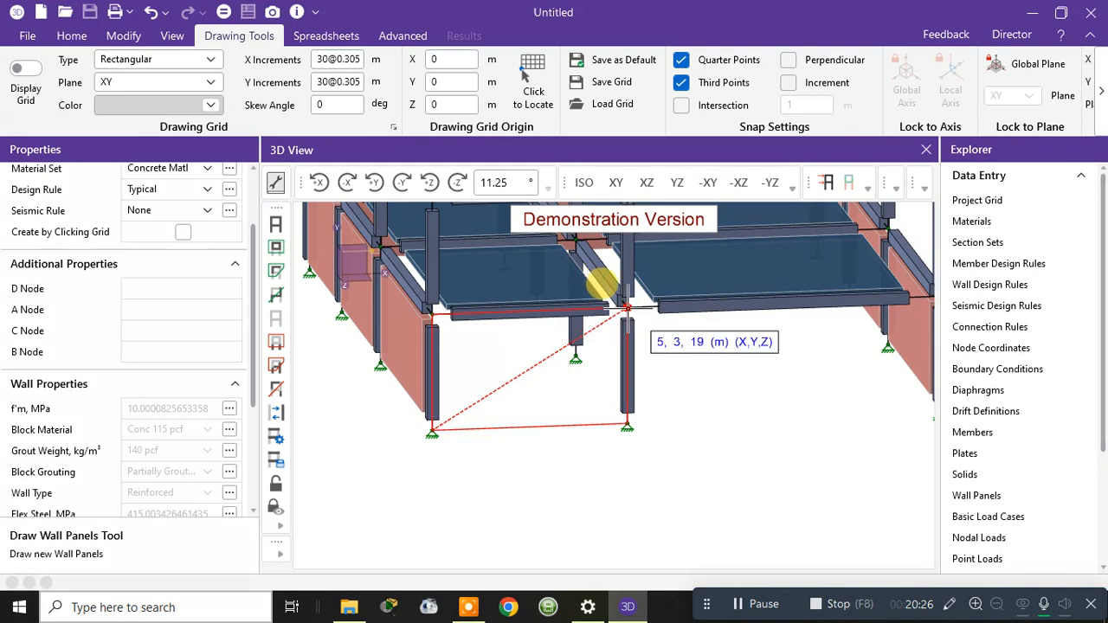
{"action": "left_click", "coordinate": [626, 308]}
{"action": "middle_click_drag", "start_coordinate": [704, 367], "coordinate": [602, 357]}
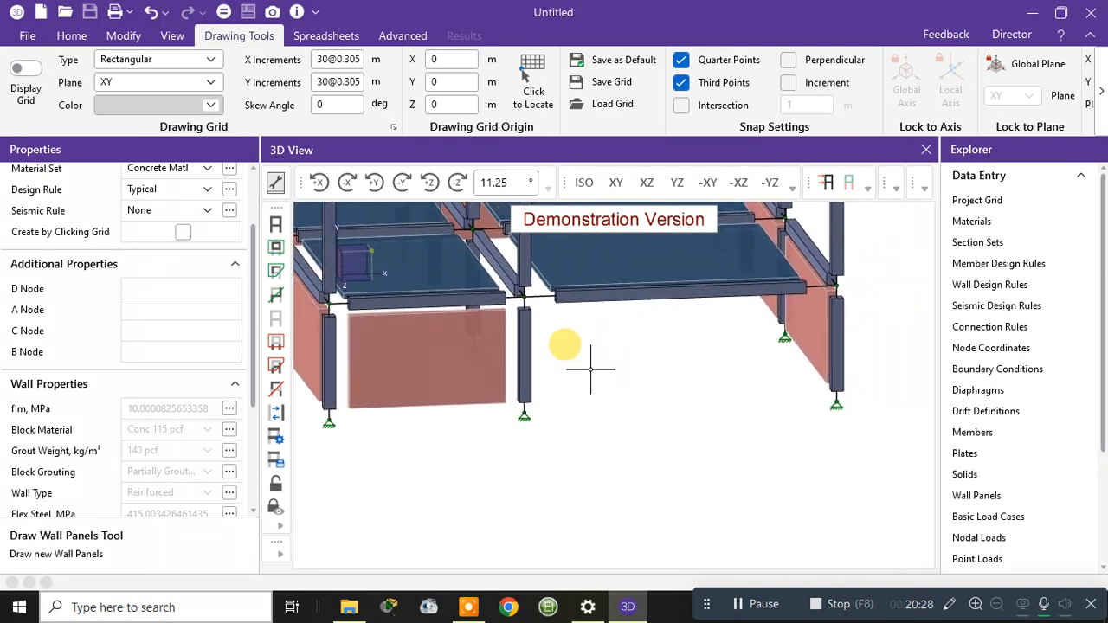
{"action": "left_click", "coordinate": [524, 416]}
{"action": "left_click", "coordinate": [836, 286]}
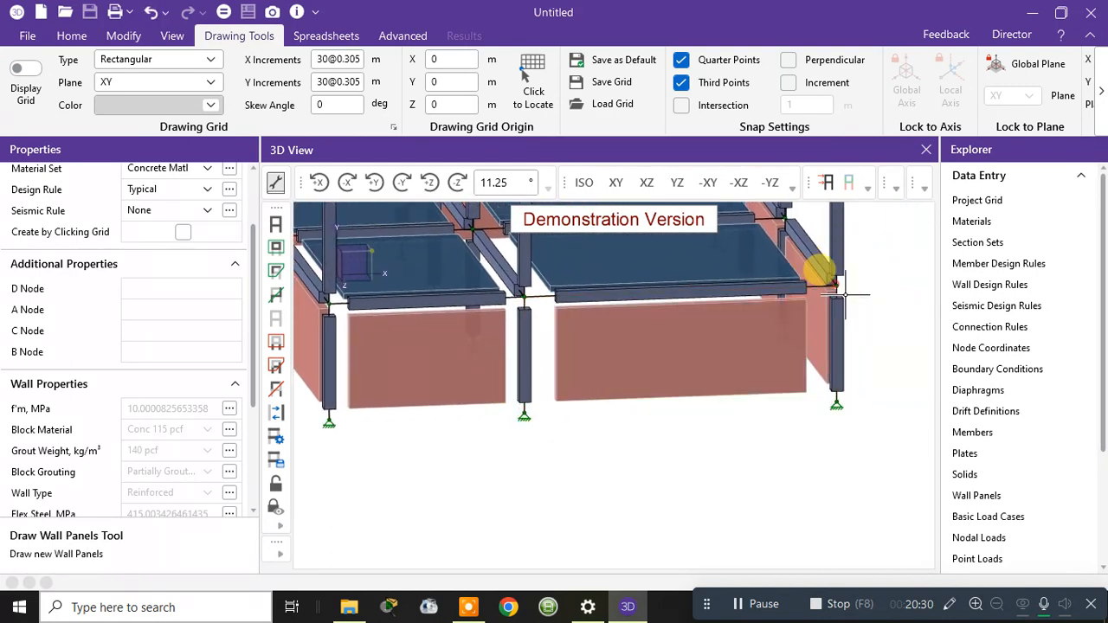
{"action": "middle_click_drag", "start_coordinate": [836, 286], "coordinate": [890, 317]}
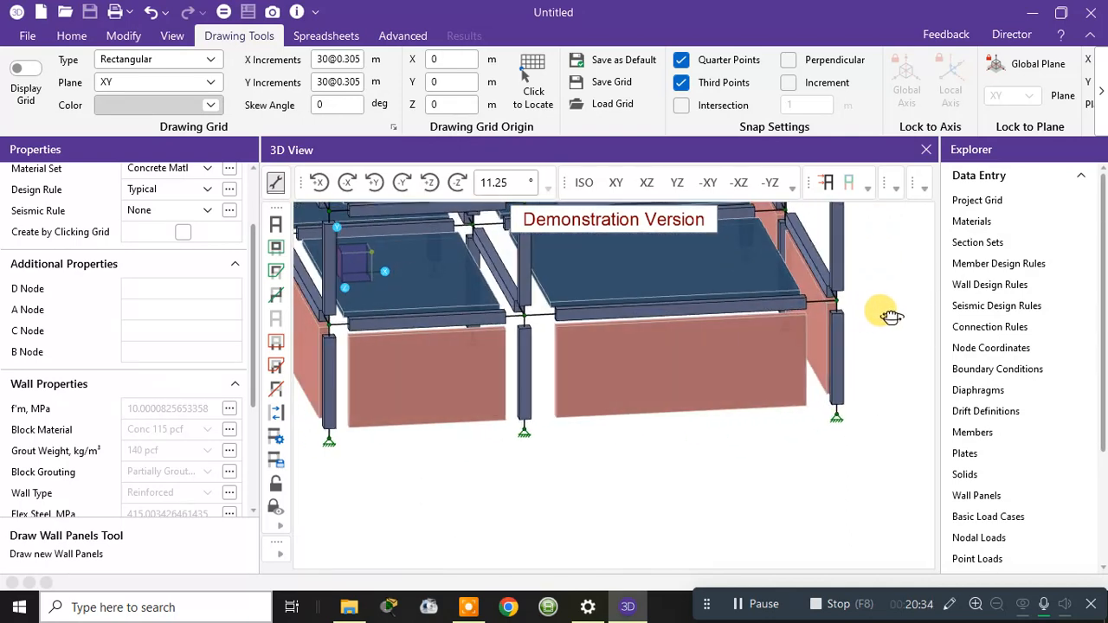
Switch the model from rendered to wireframe display so the nodes can be picked
{"action": "left_click", "coordinate": [73, 36]}
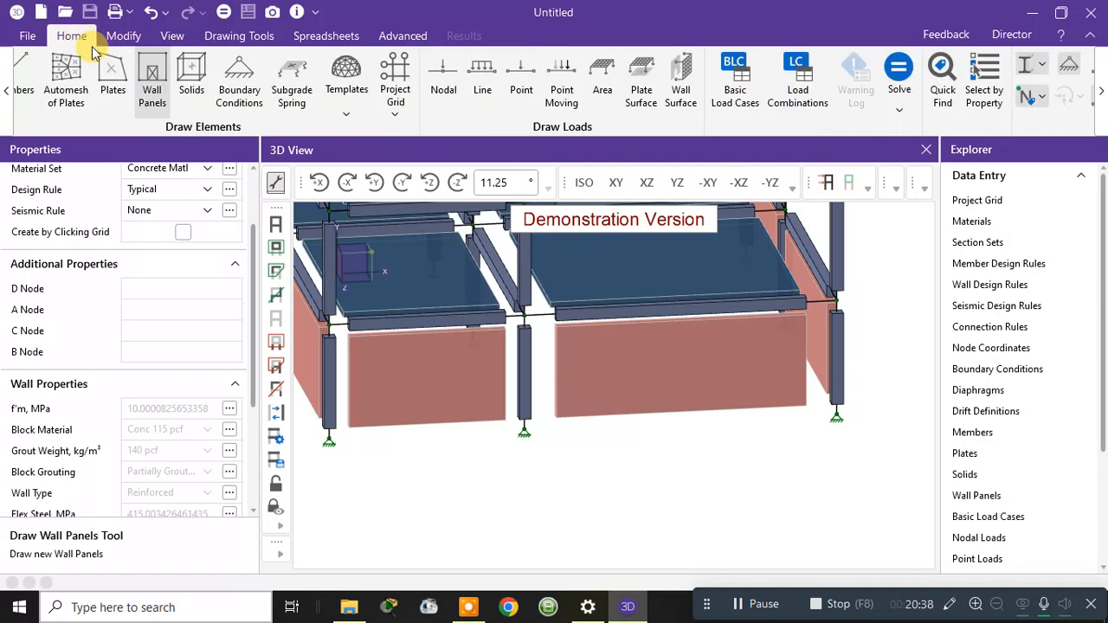
{"action": "left_click", "coordinate": [1026, 65]}
{"action": "left_click", "coordinate": [1026, 96]}
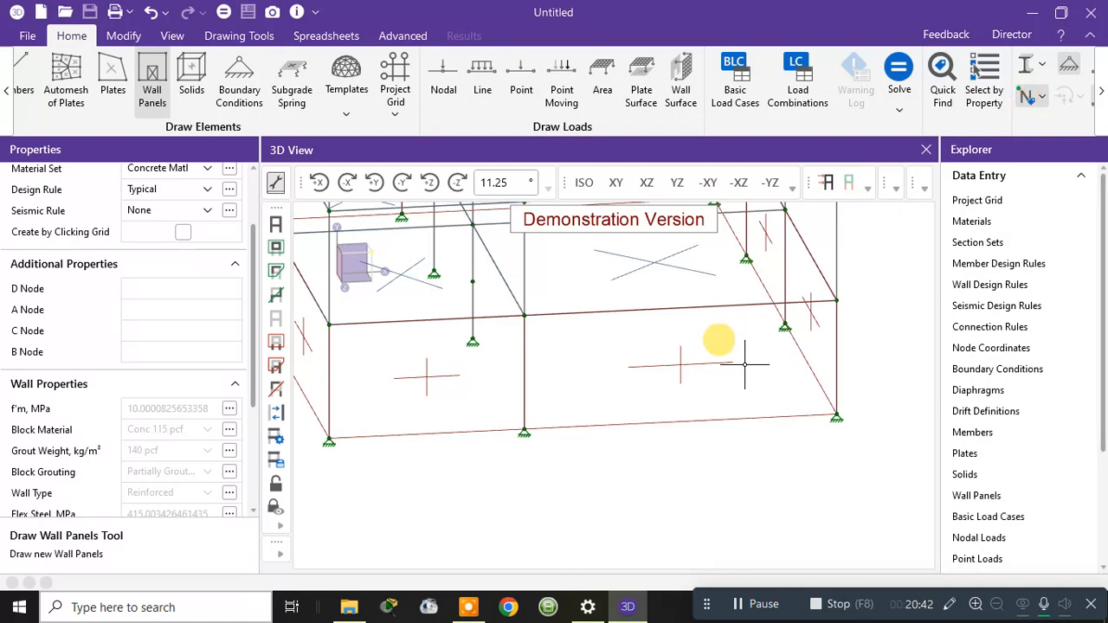
Draw wall panels in the three ground-level bays along the interior column line at X = 5 m, between Z = 19 m and Z = 0
{"action": "middle_click_drag", "start_coordinate": [718, 338], "coordinate": [582, 364]}
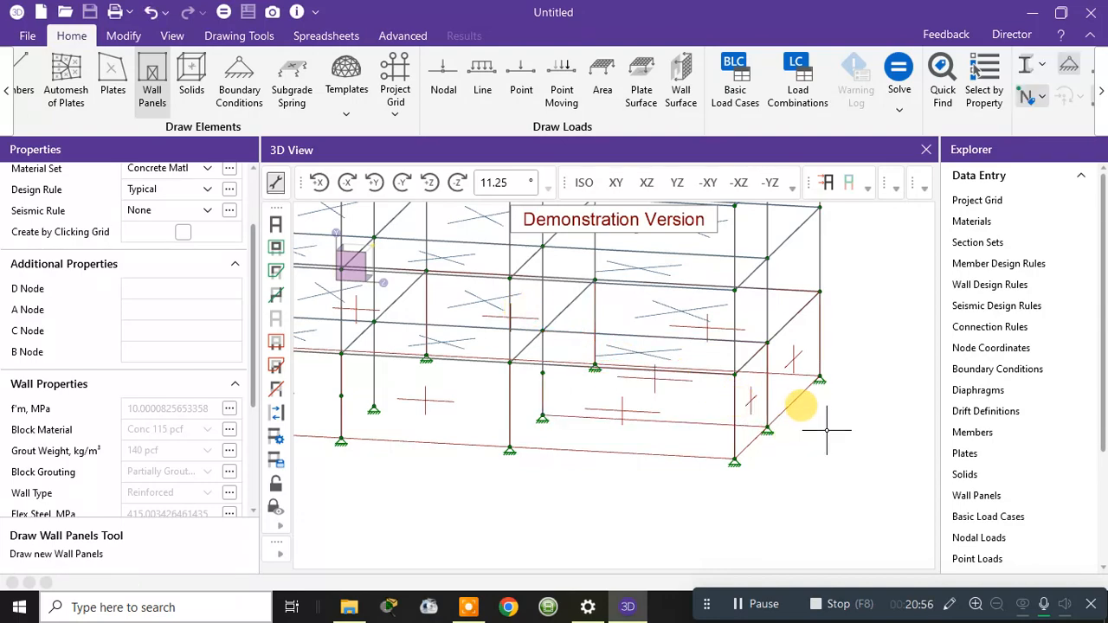
{"action": "middle_click_drag", "start_coordinate": [757, 442], "coordinate": [703, 442]}
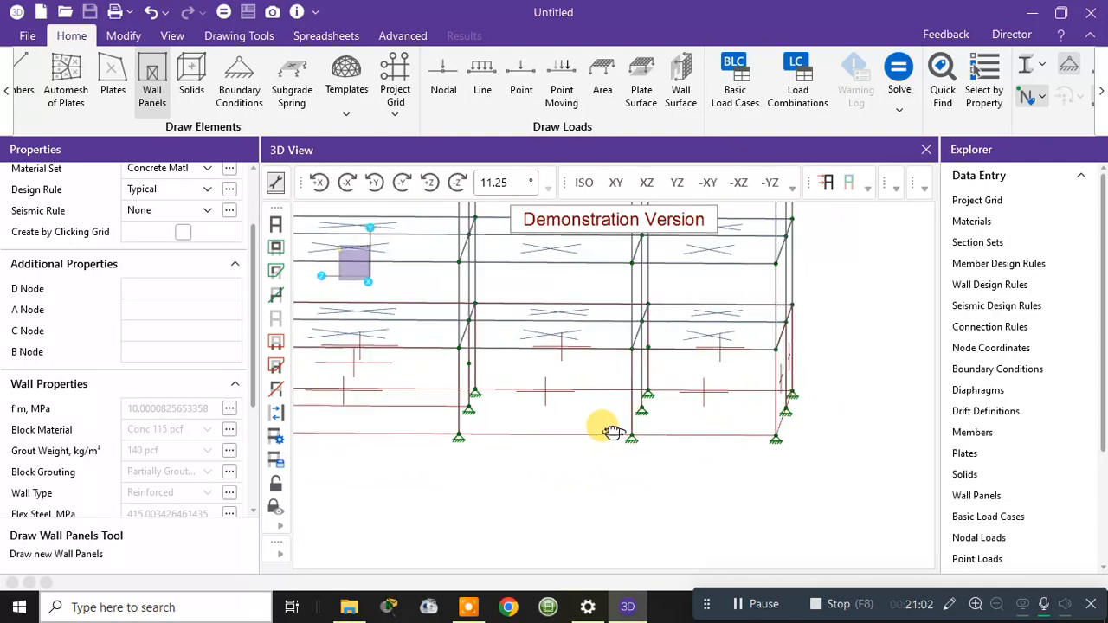
{"action": "mouse_move", "coordinate": [589, 435]}
{"action": "middle_mouse_down"}
{"action": "mouse_move", "coordinate": [514, 425]}
{"action": "mouse_move", "coordinate": [613, 438]}
{"action": "mouse_move", "coordinate": [603, 442]}
{"action": "middle_mouse_up"}
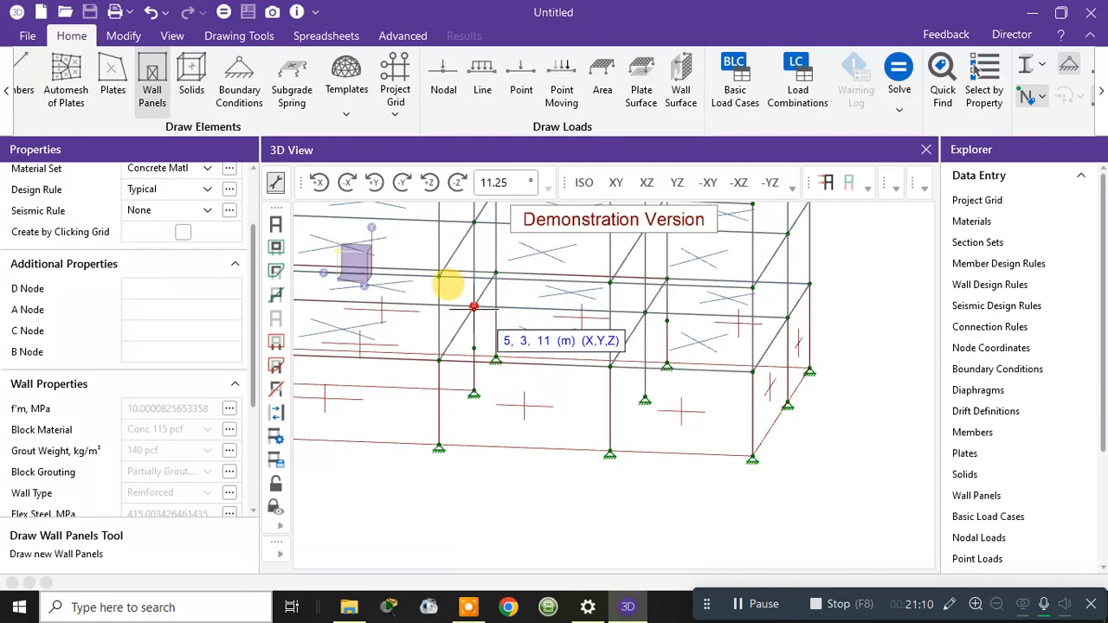
{"action": "middle_click_drag", "start_coordinate": [577, 342], "coordinate": [603, 339]}
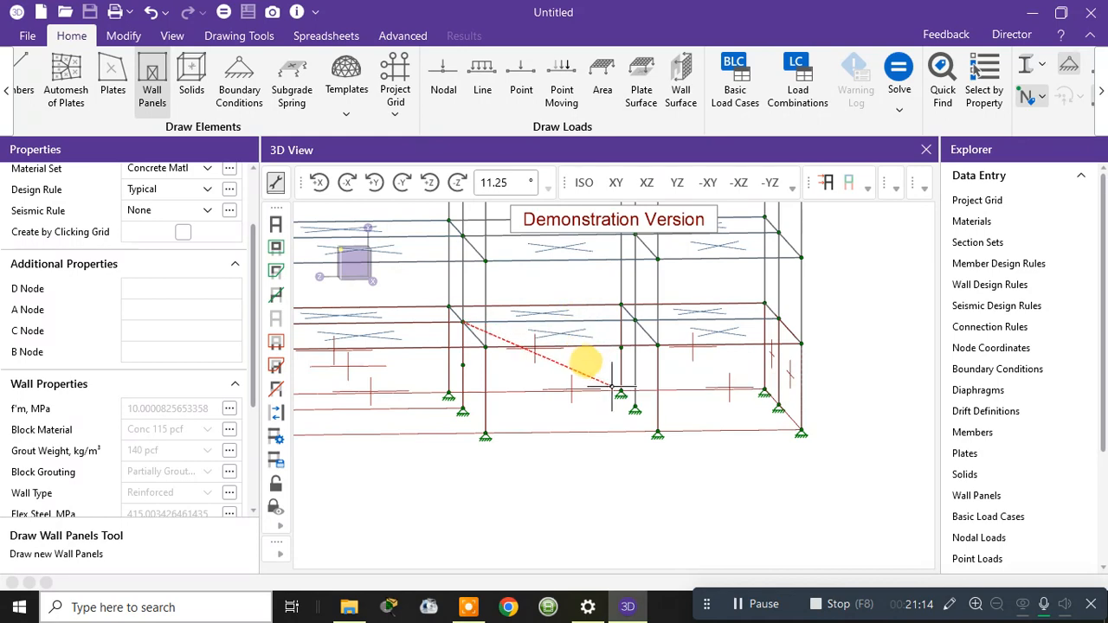
{"action": "middle_click_drag", "start_coordinate": [658, 397], "coordinate": [658, 395]}
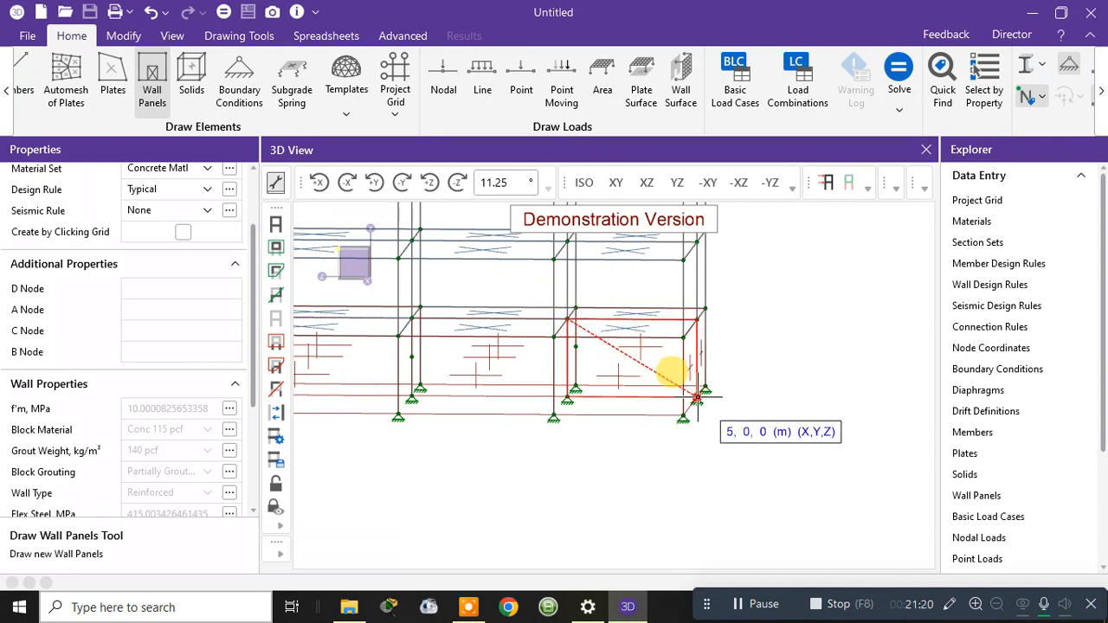
{"action": "middle_click_drag", "start_coordinate": [673, 372], "coordinate": [696, 405]}
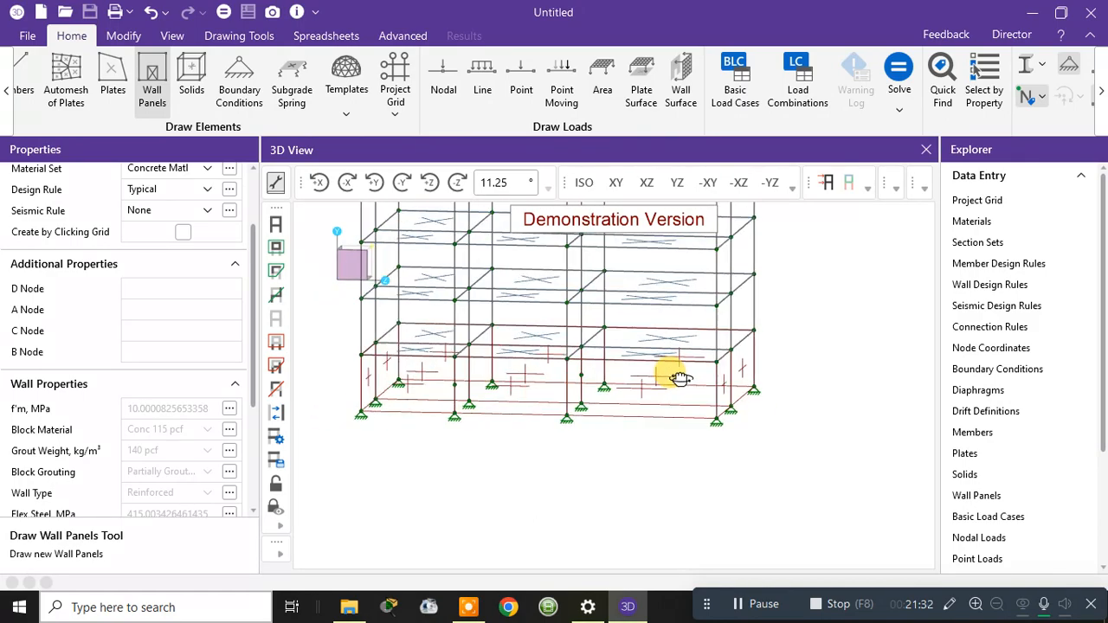
{"action": "middle_click_drag", "start_coordinate": [679, 378], "coordinate": [358, 351]}
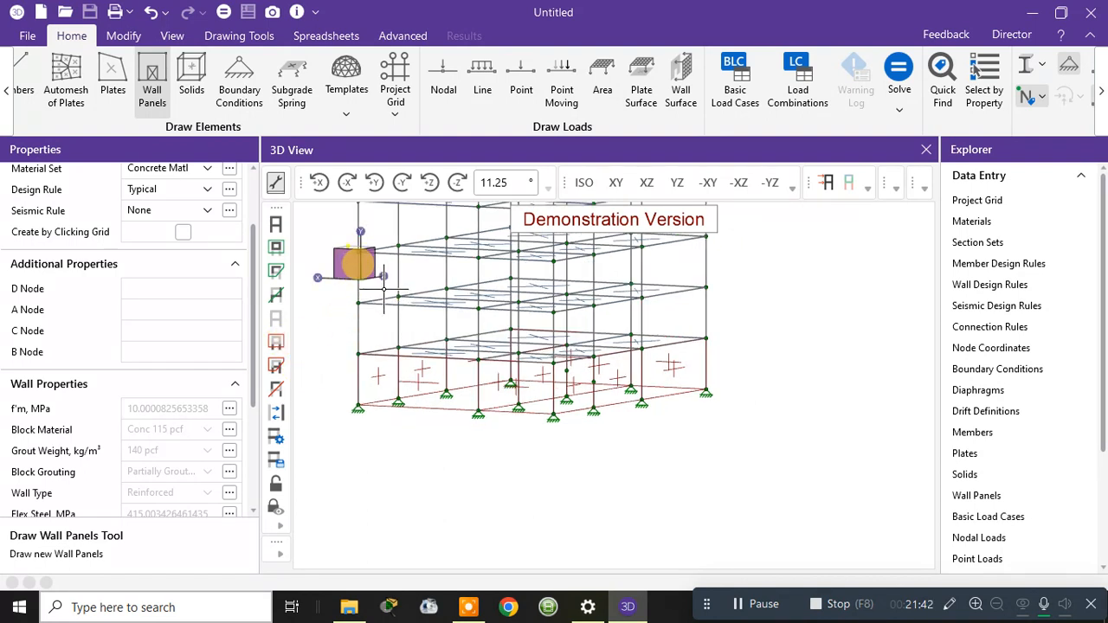
{"action": "key", "text": "Escape"}
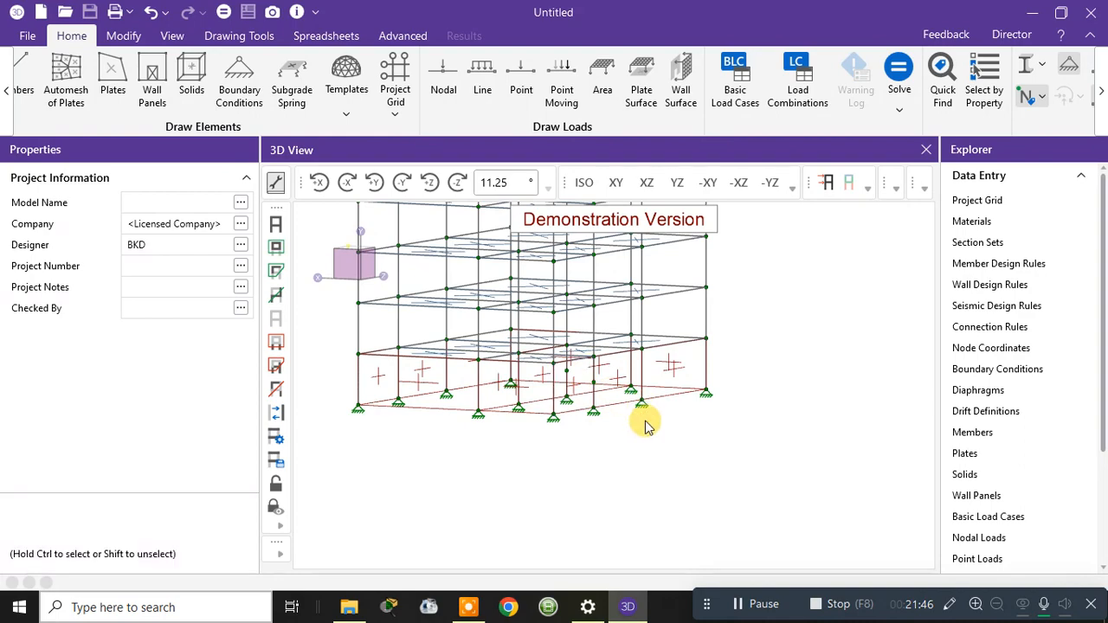
{"action": "middle_click_drag", "start_coordinate": [648, 425], "coordinate": [621, 434]}
{"action": "scroll", "coordinate": [576, 438], "scroll_direction": "up", "scroll_amount": 8}
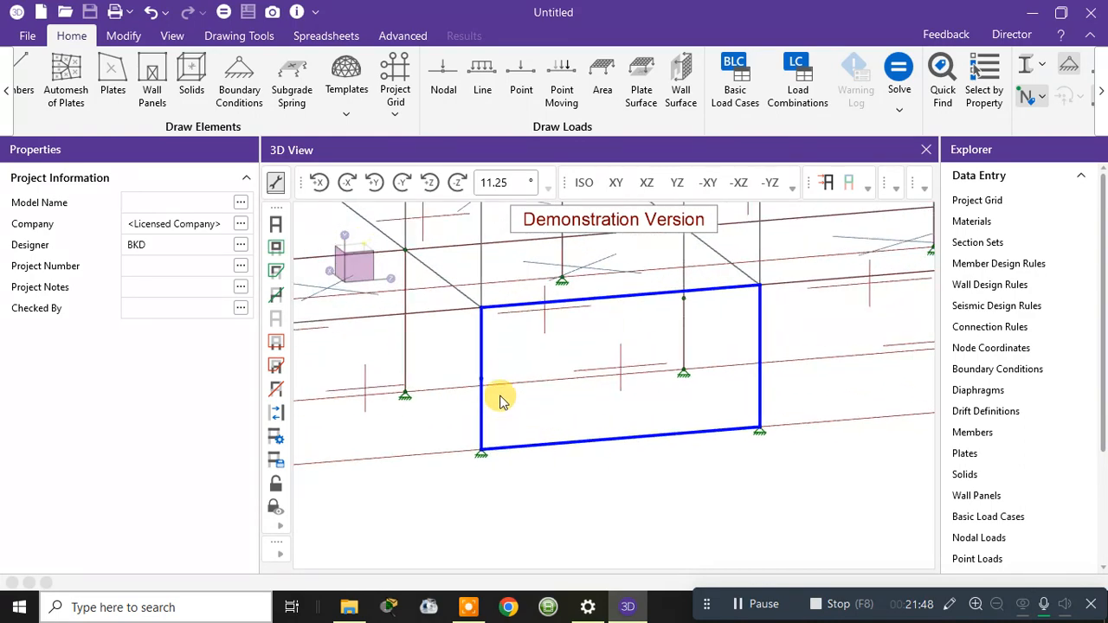
{"action": "scroll", "coordinate": [566, 507], "scroll_direction": "down", "scroll_amount": 8}
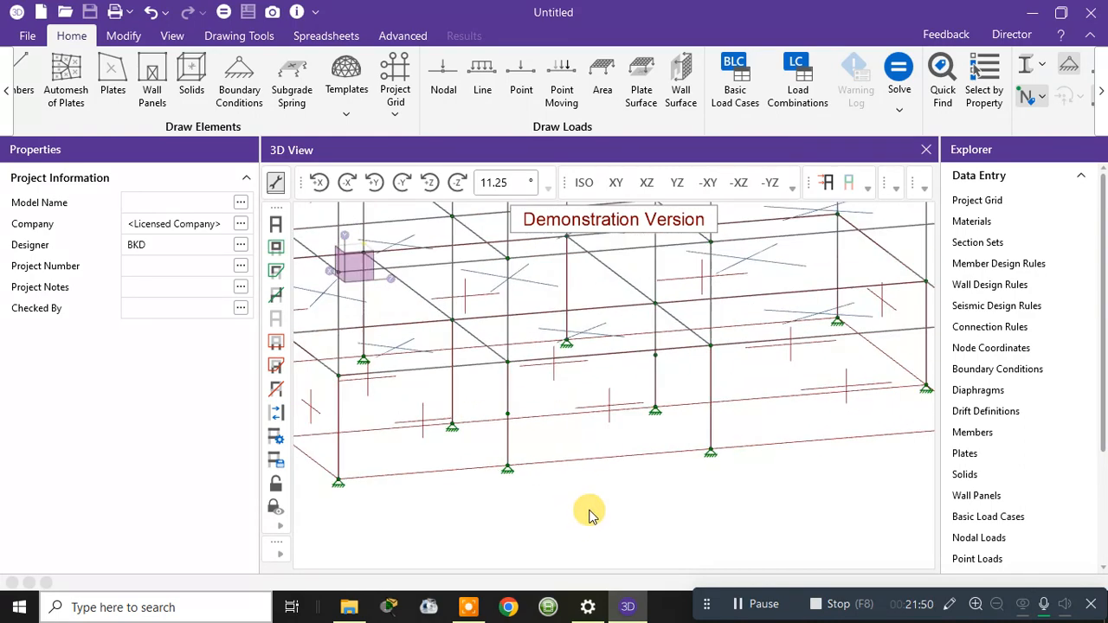
{"action": "middle_click_drag", "start_coordinate": [634, 459], "coordinate": [785, 259]}
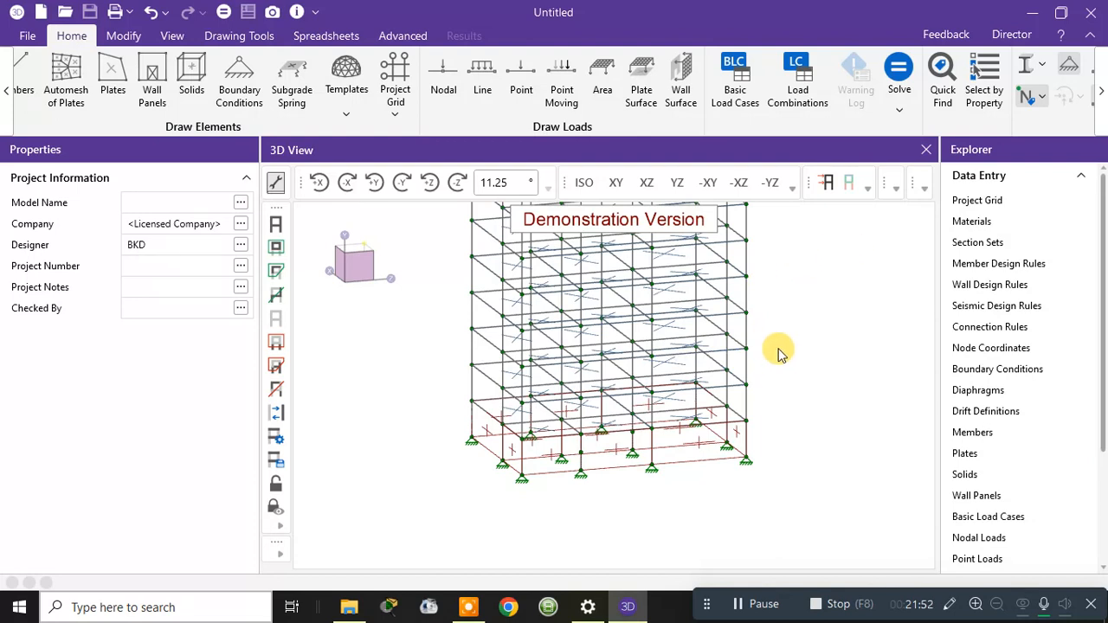
Switch the model from wireframe to rendered display to show the slabs and ground-level wall panels as solids
{"action": "middle_click_drag", "start_coordinate": [829, 298], "coordinate": [833, 436]}
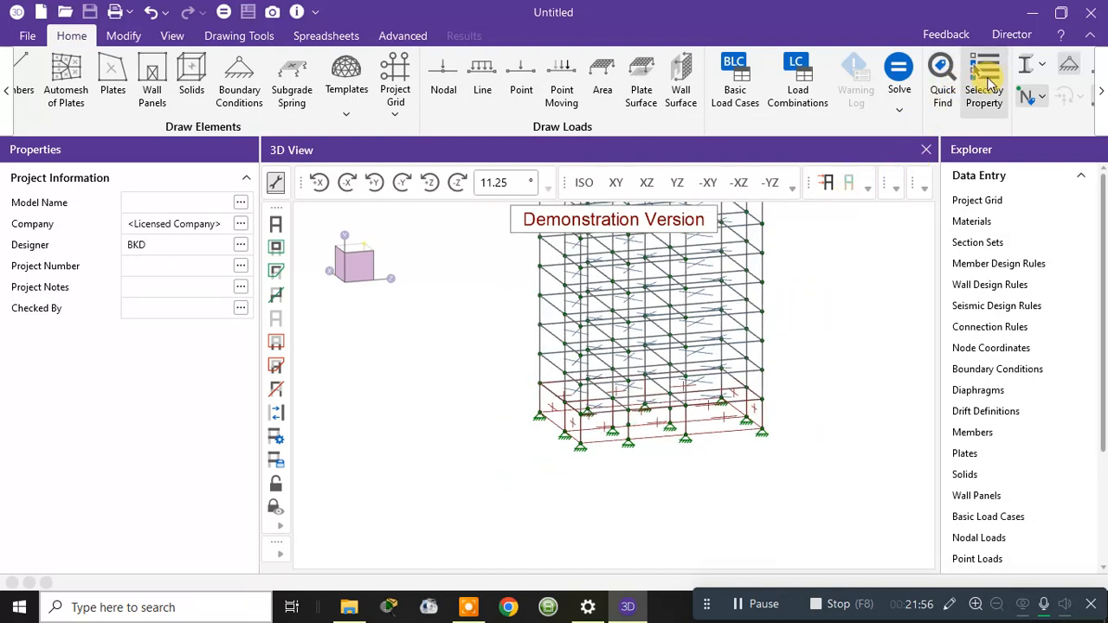
{"action": "left_click", "coordinate": [1043, 67]}
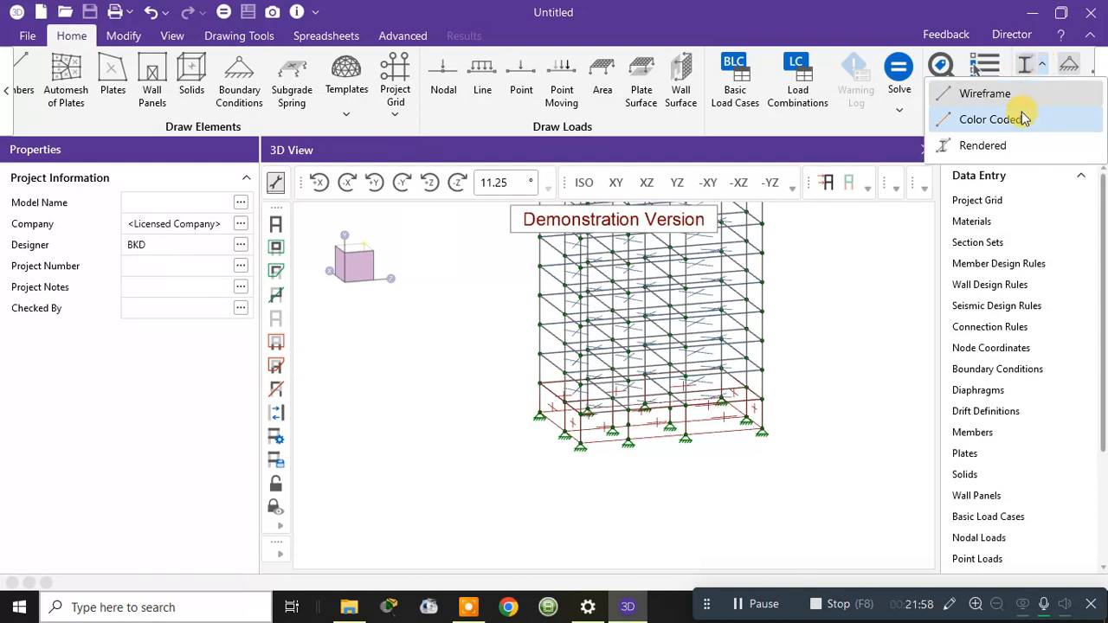
{"action": "left_click", "coordinate": [983, 147]}
{"action": "middle_click_drag", "start_coordinate": [853, 379], "coordinate": [922, 403]}
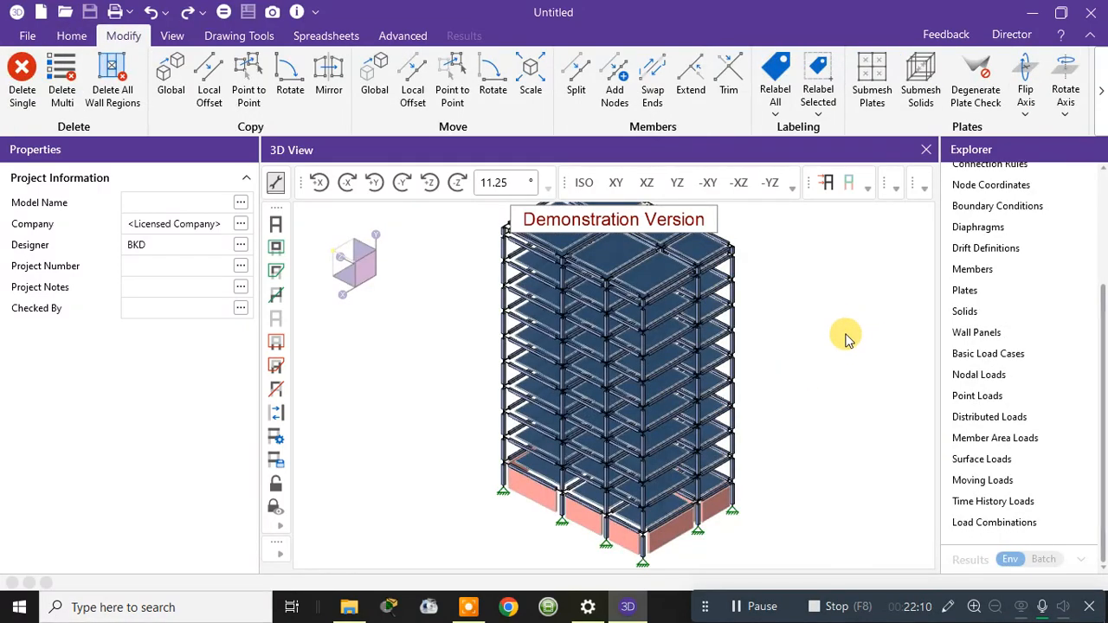
Select the ground-level wall panels along the long face one after another to check their properties
{"action": "middle_click_drag", "start_coordinate": [846, 340], "coordinate": [782, 383]}
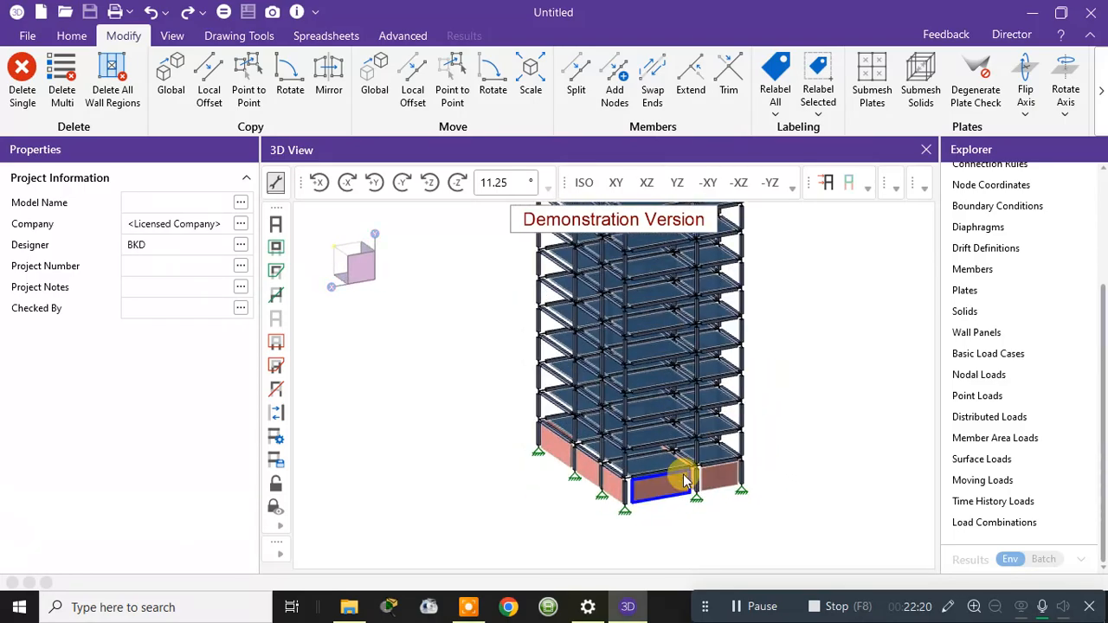
{"action": "scroll", "coordinate": [684, 481], "scroll_direction": "up", "scroll_amount": 5}
{"action": "middle_click_drag", "start_coordinate": [718, 462], "coordinate": [700, 492]}
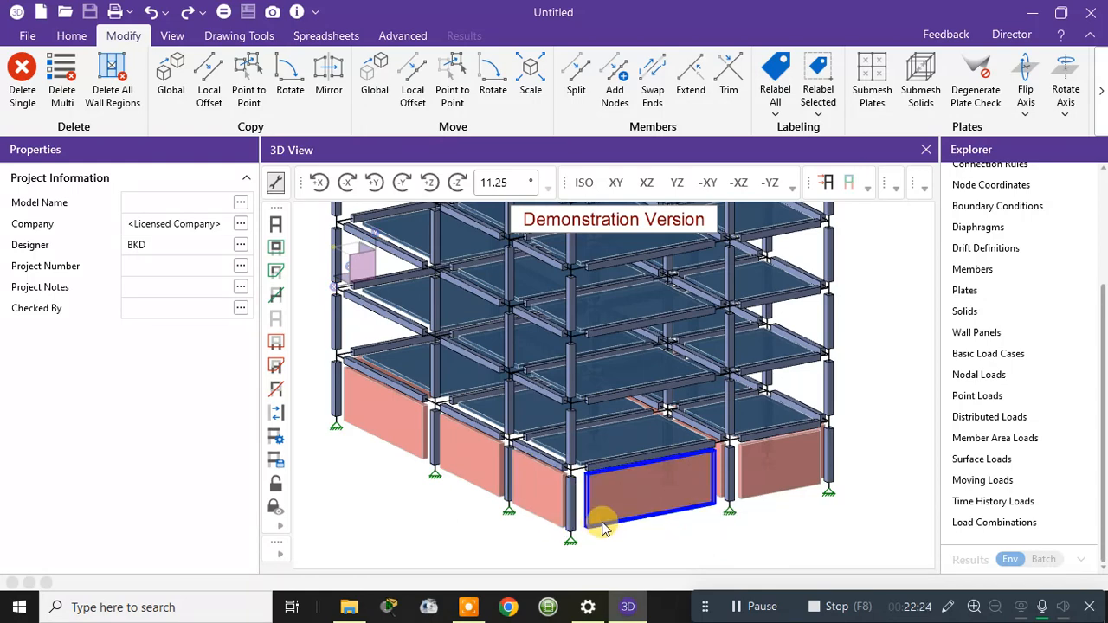
{"action": "left_click", "coordinate": [388, 430]}
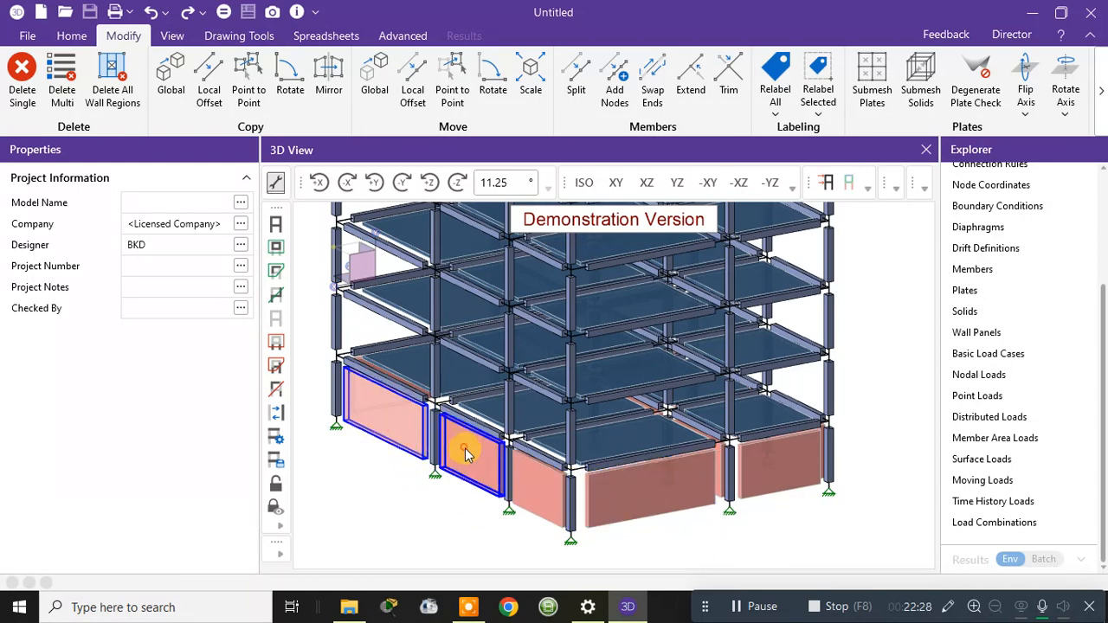
{"action": "left_click", "coordinate": [546, 477]}
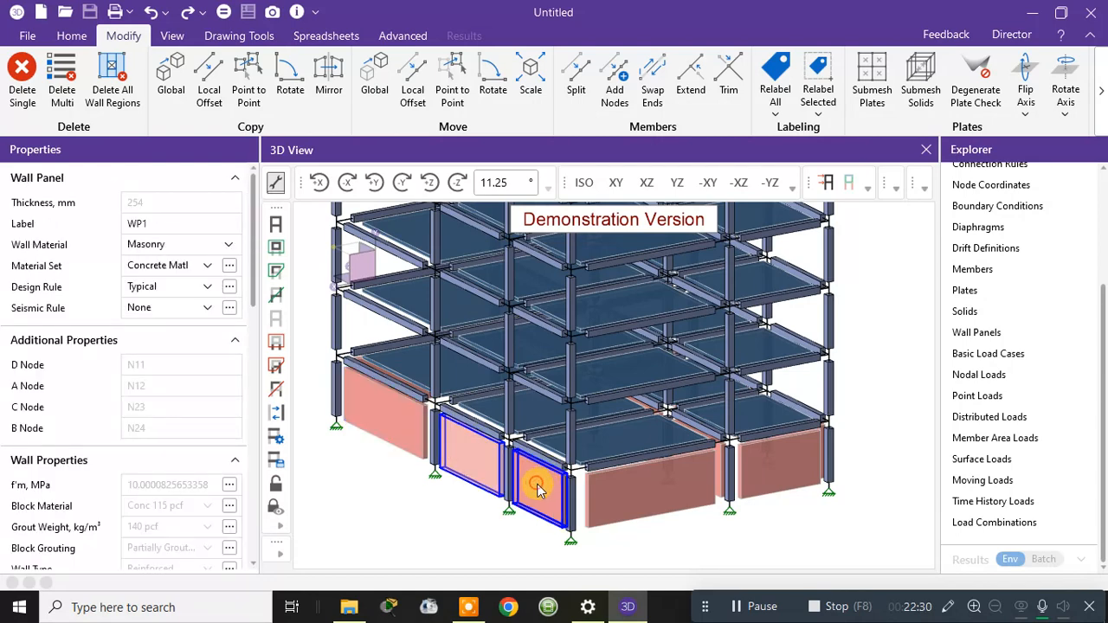
Add the remaining masonry wall panels around the building's ground-storey perimeter to the selection
{"action": "left_click", "coordinate": [611, 497]}
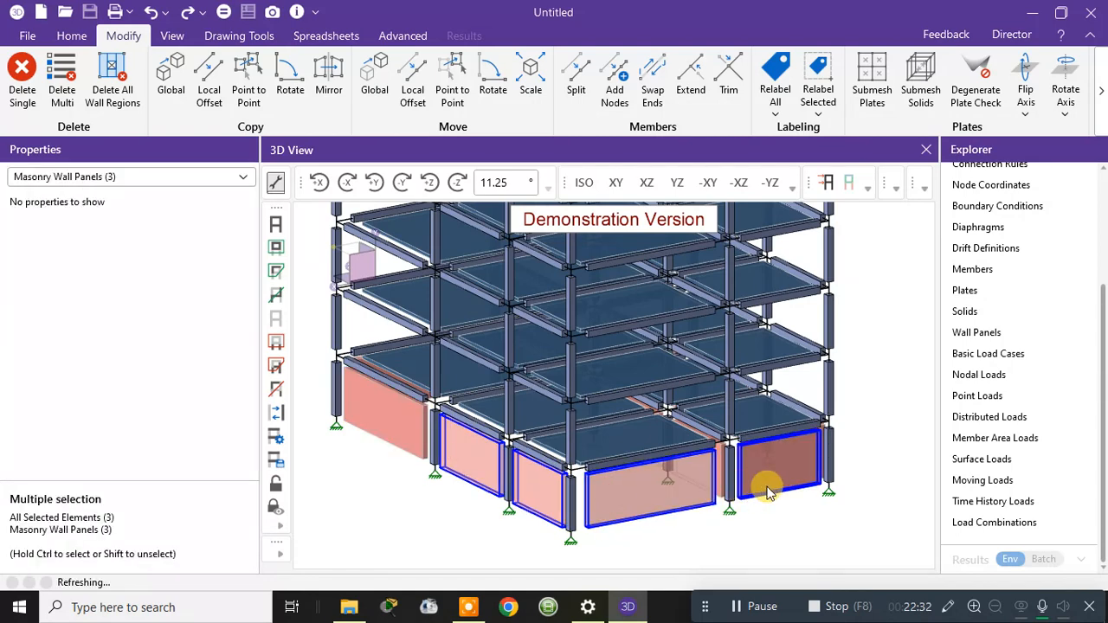
{"action": "left_click", "coordinate": [769, 490]}
{"action": "middle_click_drag", "start_coordinate": [857, 457], "coordinate": [820, 456]}
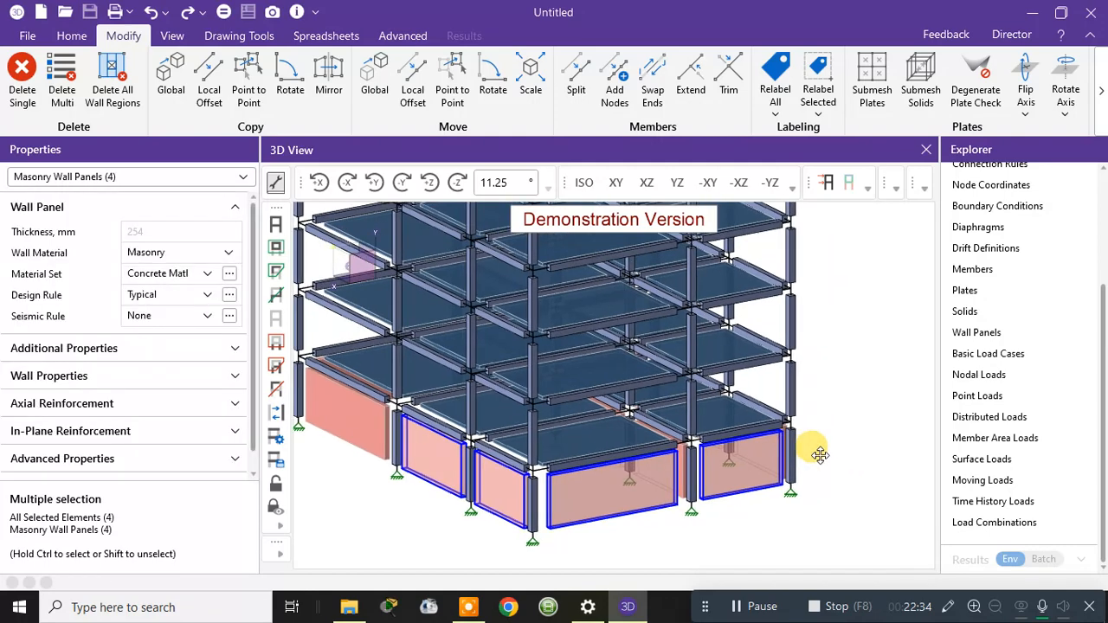
{"action": "left_click", "coordinate": [371, 445]}
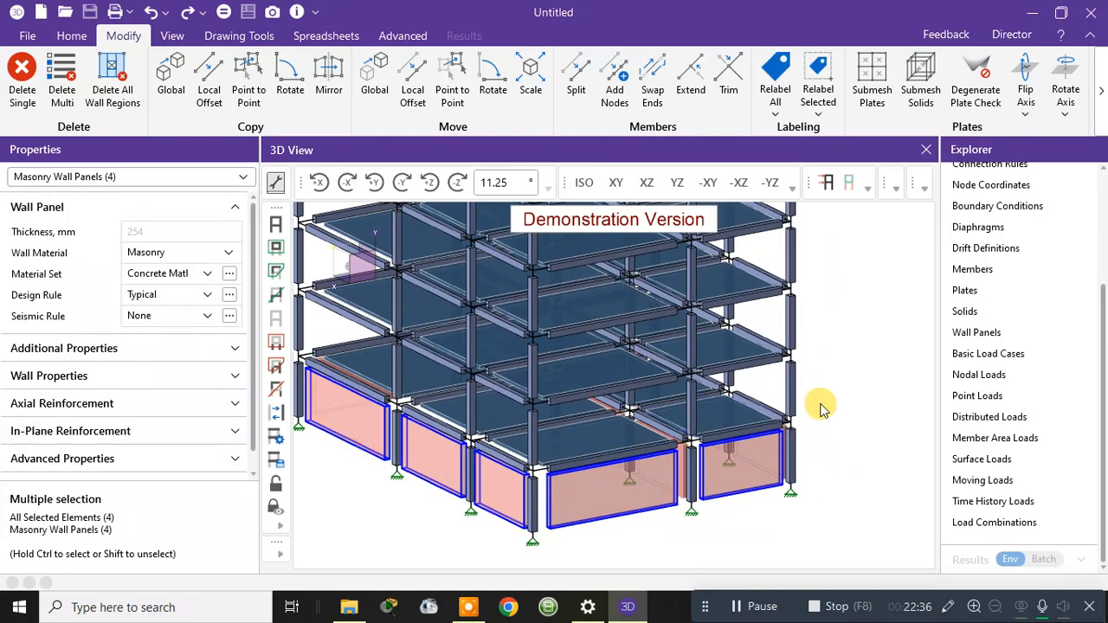
{"action": "middle_click_drag", "start_coordinate": [827, 405], "coordinate": [610, 455]}
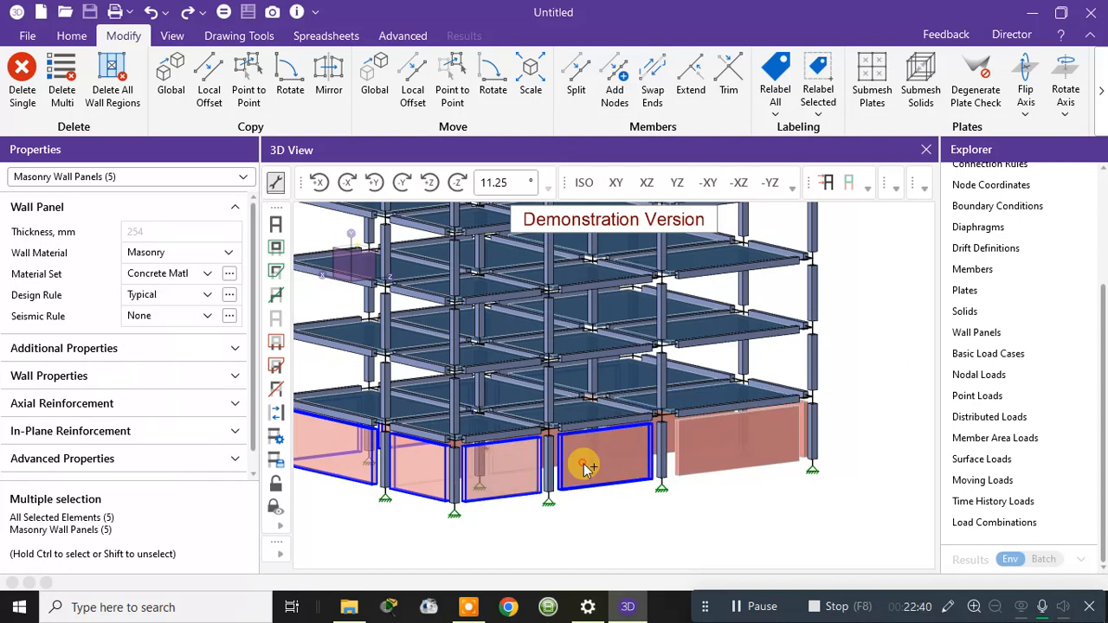
{"action": "left_click", "coordinate": [523, 458]}
{"action": "left_click", "coordinate": [716, 458]}
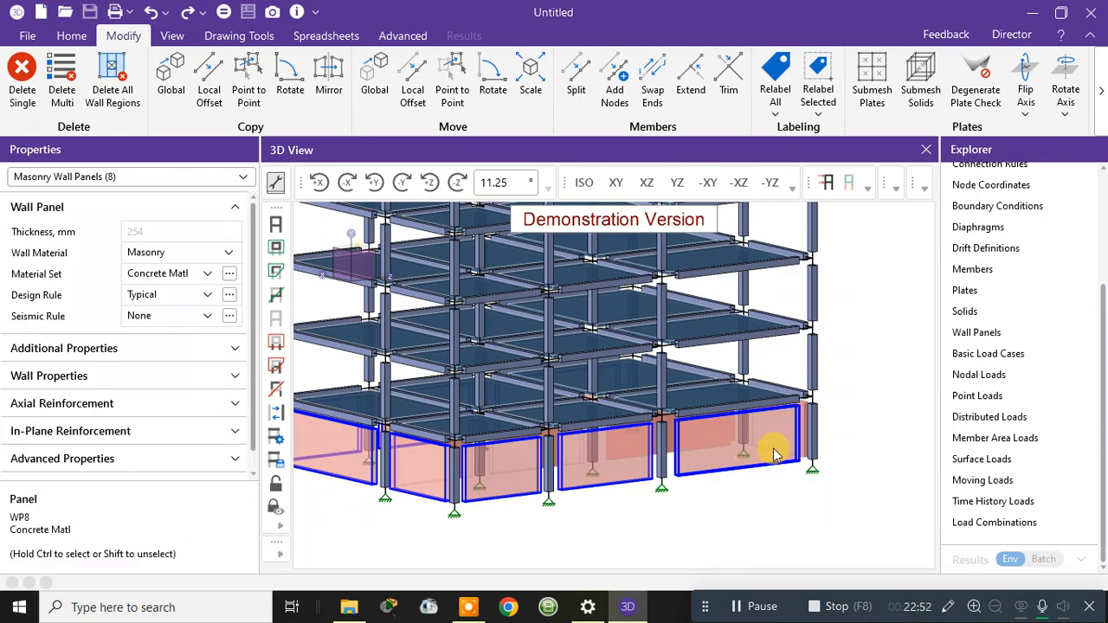
{"action": "middle_click_drag", "start_coordinate": [774, 453], "coordinate": [654, 472]}
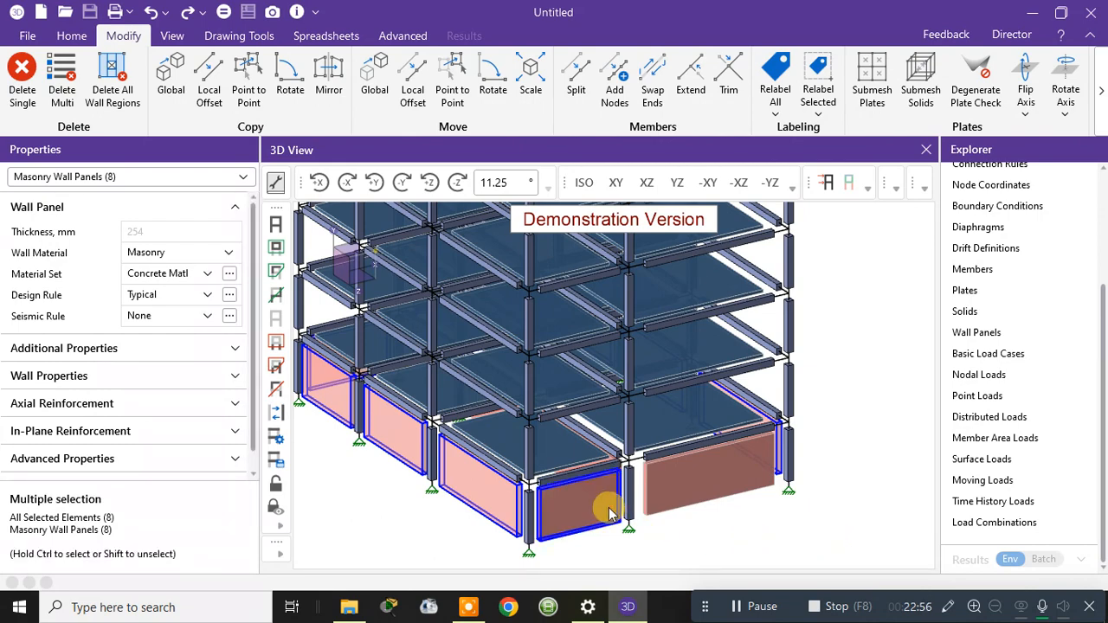
{"action": "left_click", "coordinate": [685, 502], "text": "ctrl"}
Add the ground-storey masonry wall panels inside the building to the selection
{"action": "middle_click_drag", "start_coordinate": [742, 519], "coordinate": [773, 456]}
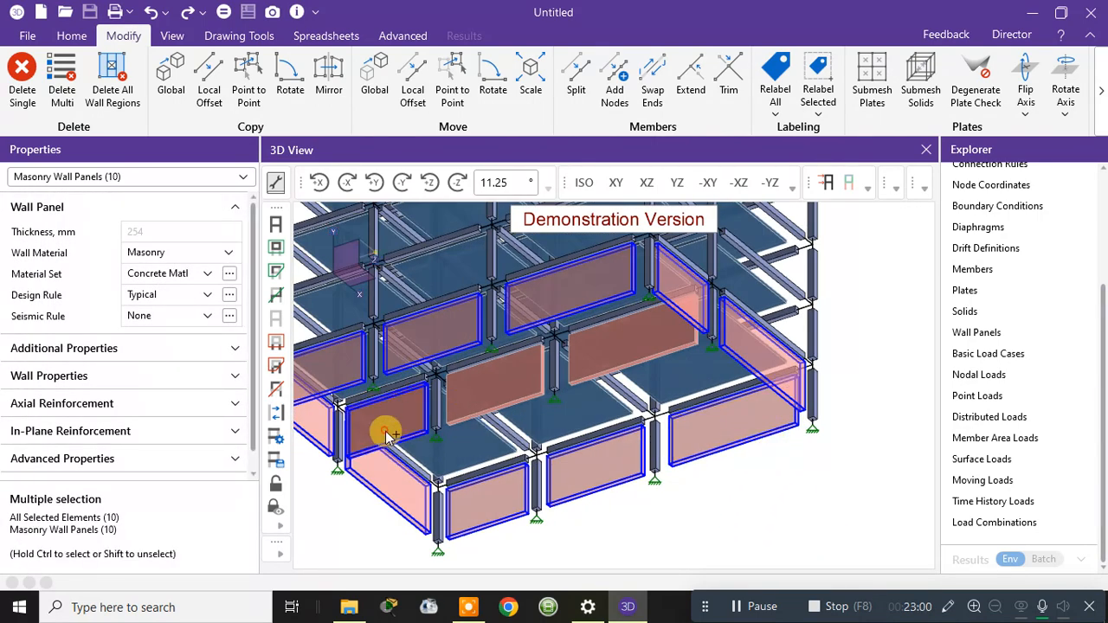
{"action": "left_click", "coordinate": [515, 397], "text": "ctrl"}
{"action": "left_click", "coordinate": [596, 367], "text": "ctrl"}
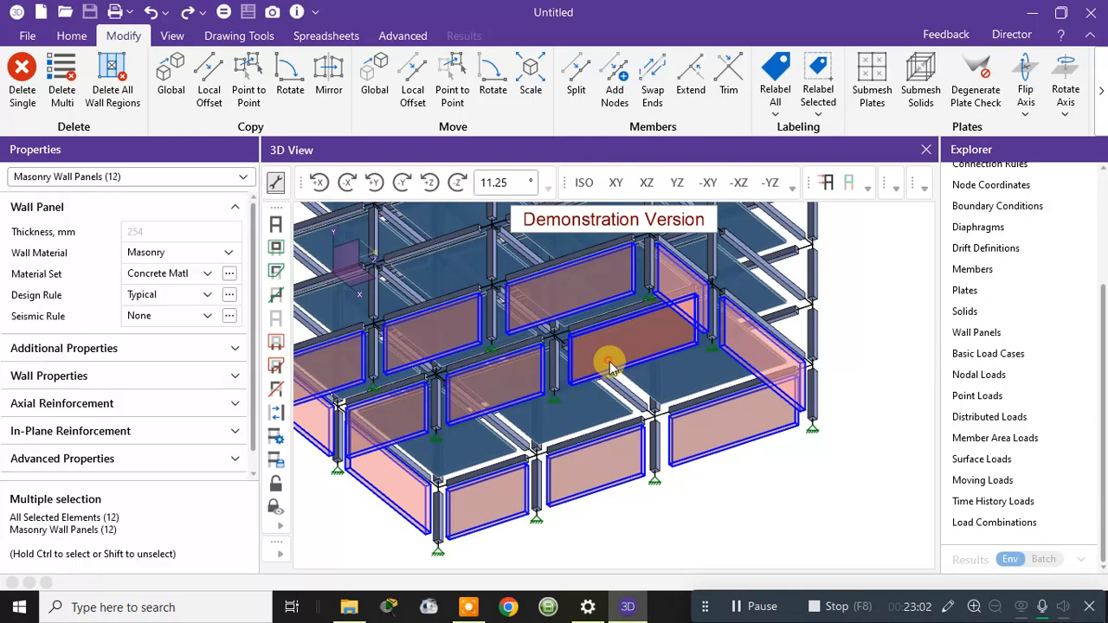
{"action": "left_click", "coordinate": [677, 422], "text": "ctrl"}
{"action": "middle_click_drag", "start_coordinate": [729, 488], "coordinate": [361, 440]}
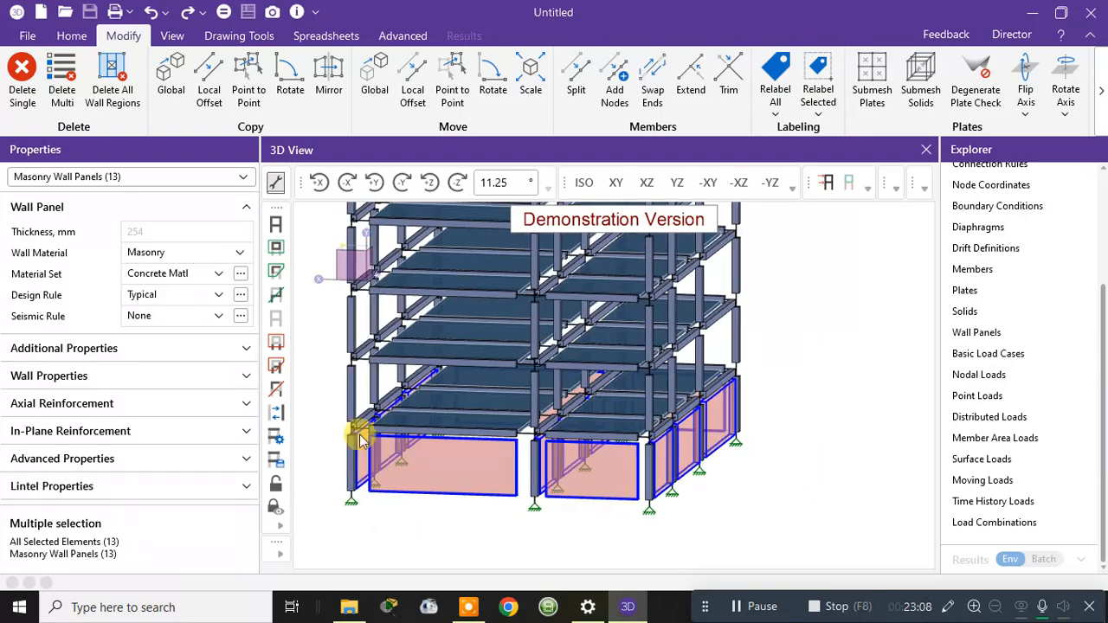
Copy the selected ground-storey wall panels globally with a Y increment of 3 m, keeping the copy tool active
{"action": "left_click", "coordinate": [68, 36]}
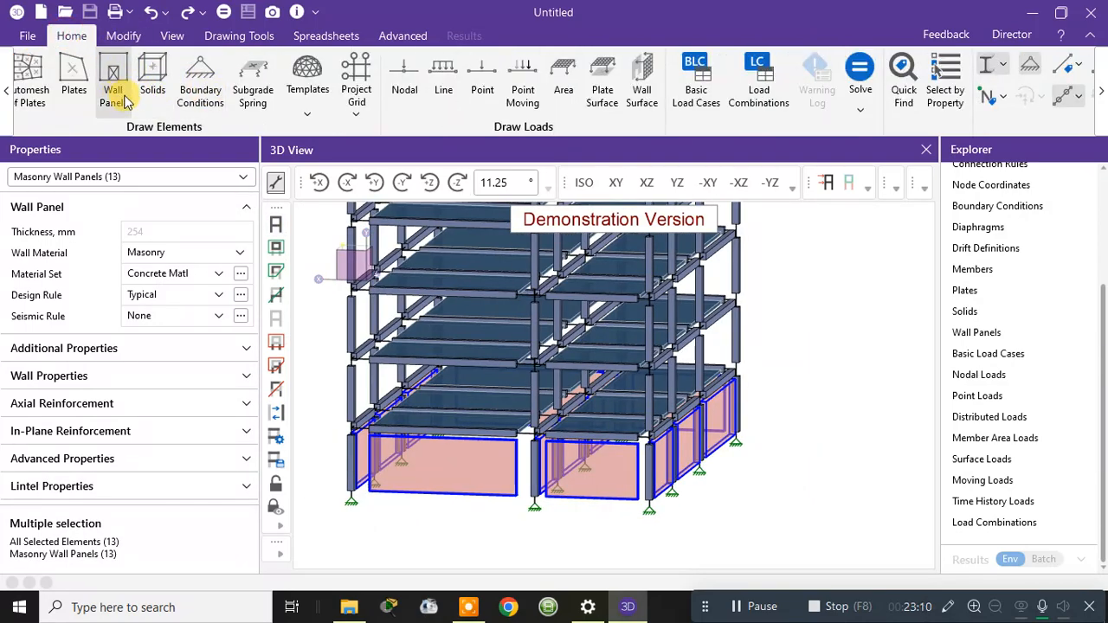
{"action": "left_click", "coordinate": [126, 38]}
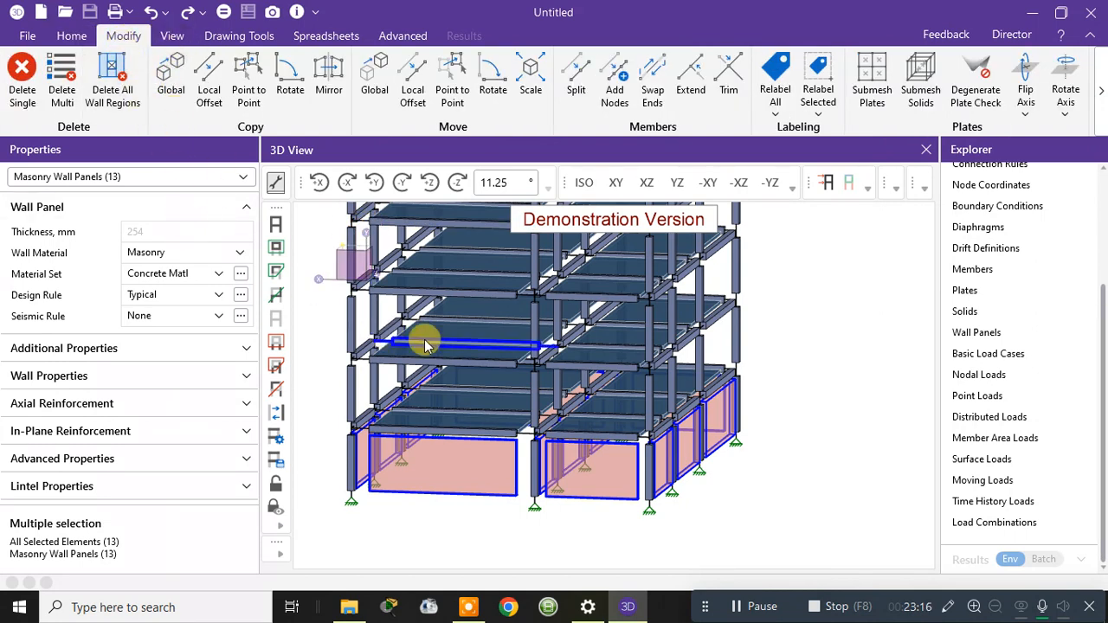
{"action": "scroll", "coordinate": [789, 327], "scroll_direction": "down", "scroll_amount": 3}
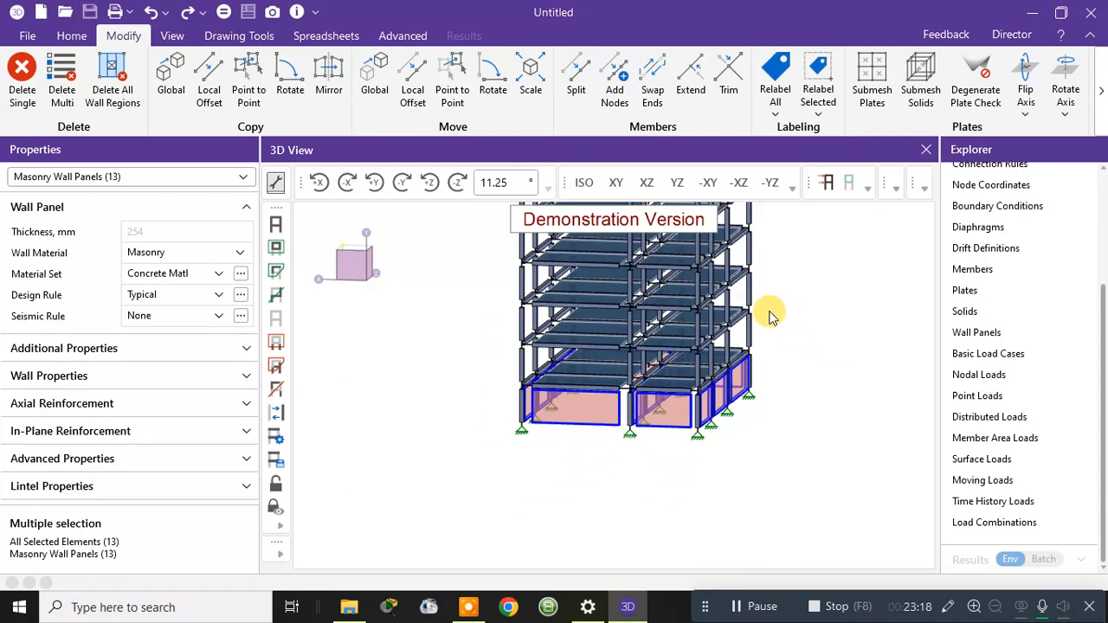
{"action": "middle_click_drag", "start_coordinate": [754, 318], "coordinate": [675, 401]}
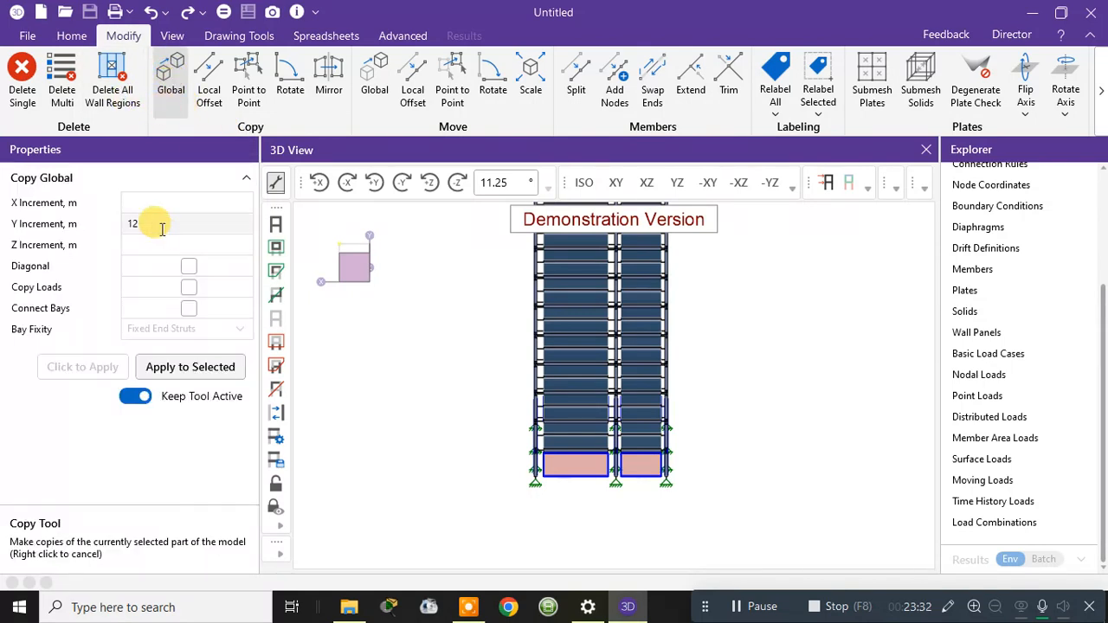
{"action": "left_click", "coordinate": [126, 230]}
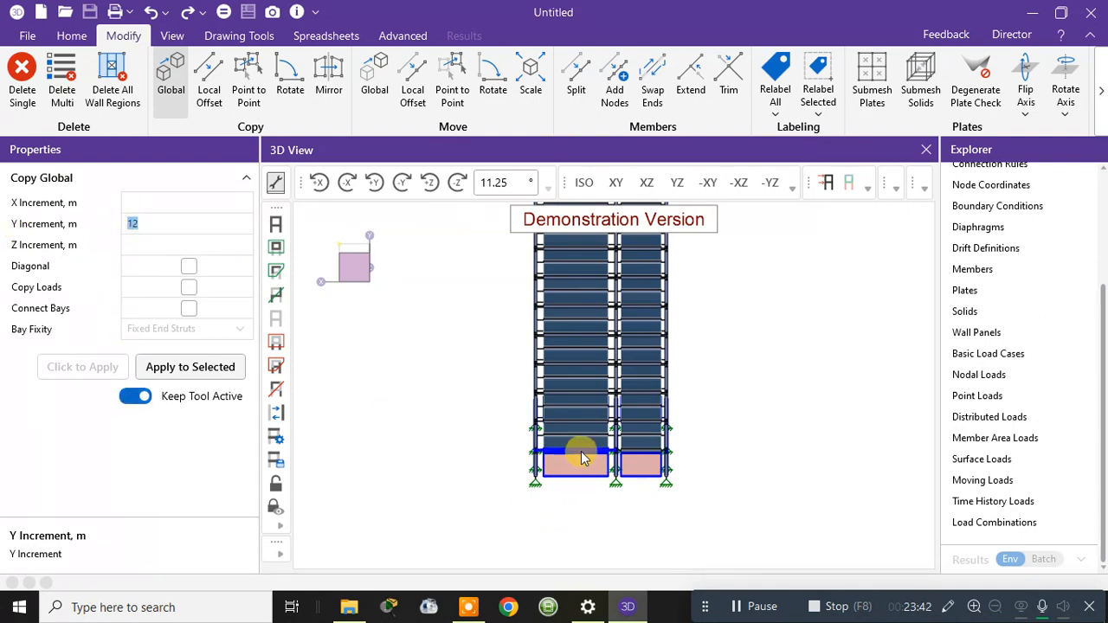
{"action": "scroll", "coordinate": [692, 464], "scroll_direction": "up", "scroll_amount": 3}
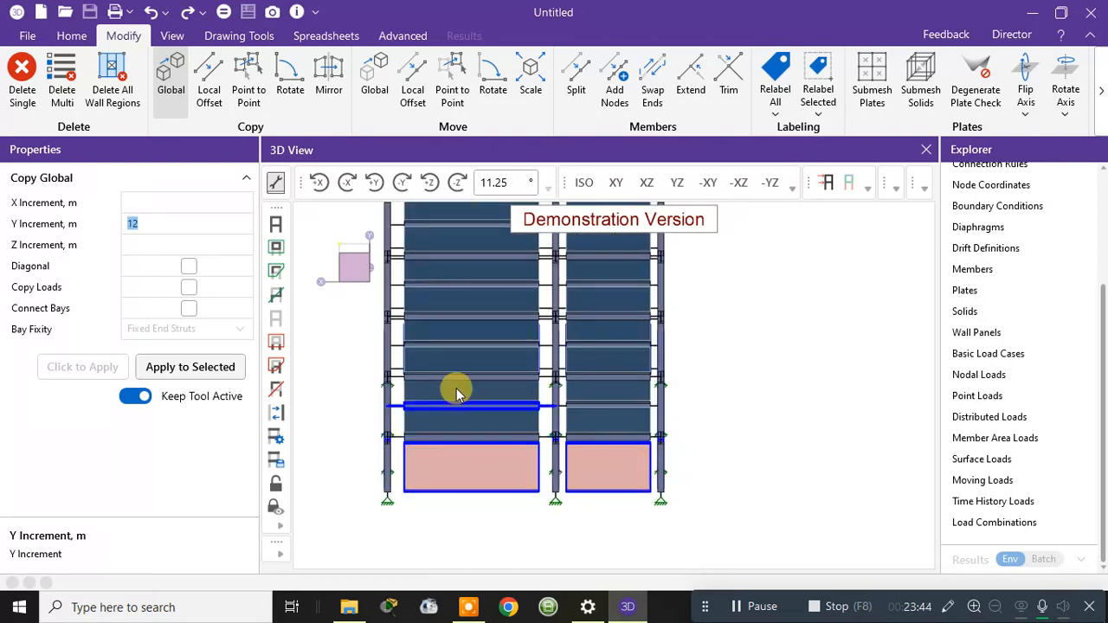
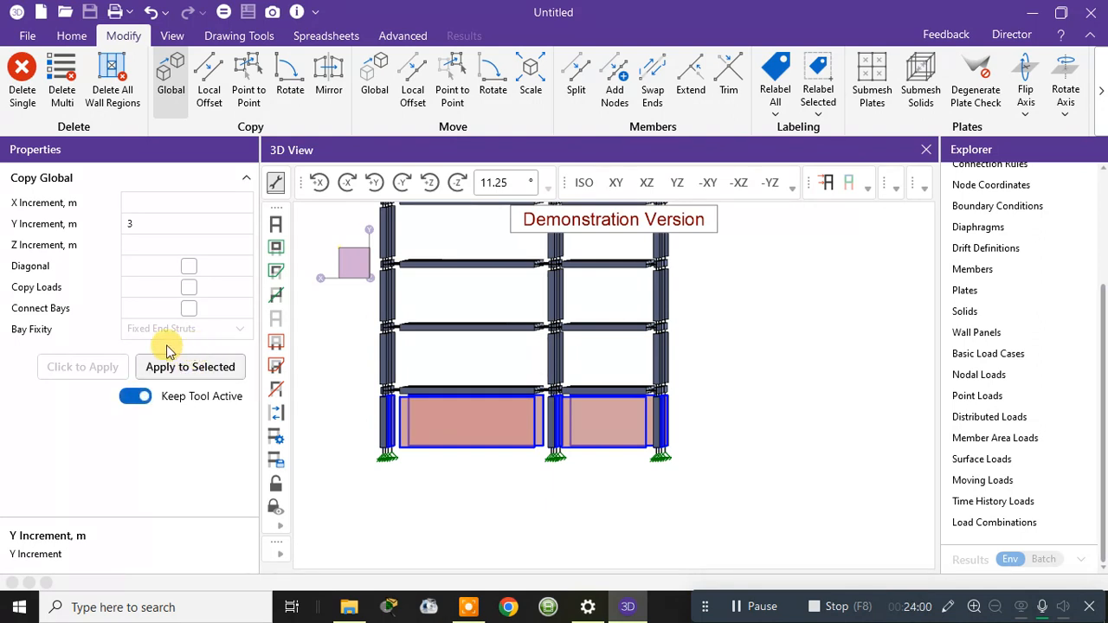
{"action": "left_click", "coordinate": [139, 397]}
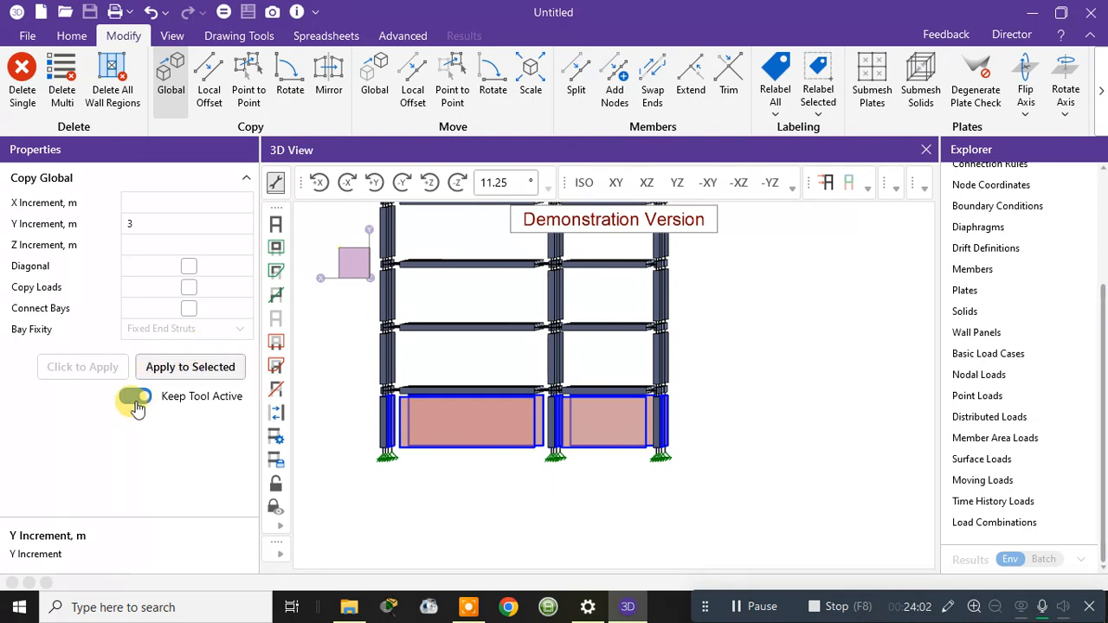
{"action": "left_click", "coordinate": [184, 369]}
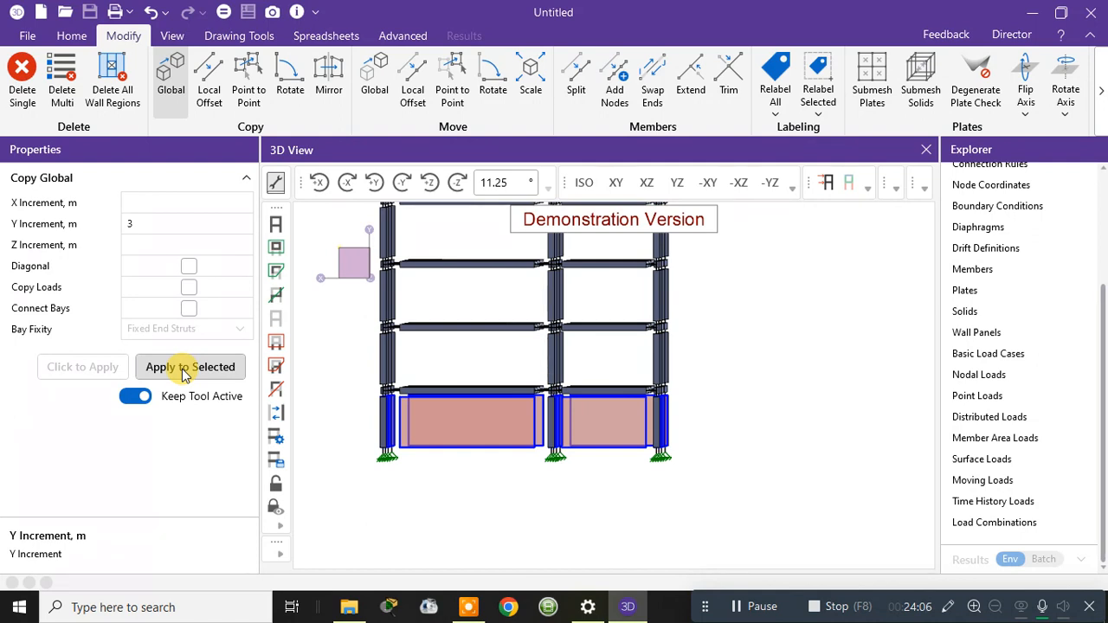
{"action": "left_click", "coordinate": [183, 370]}
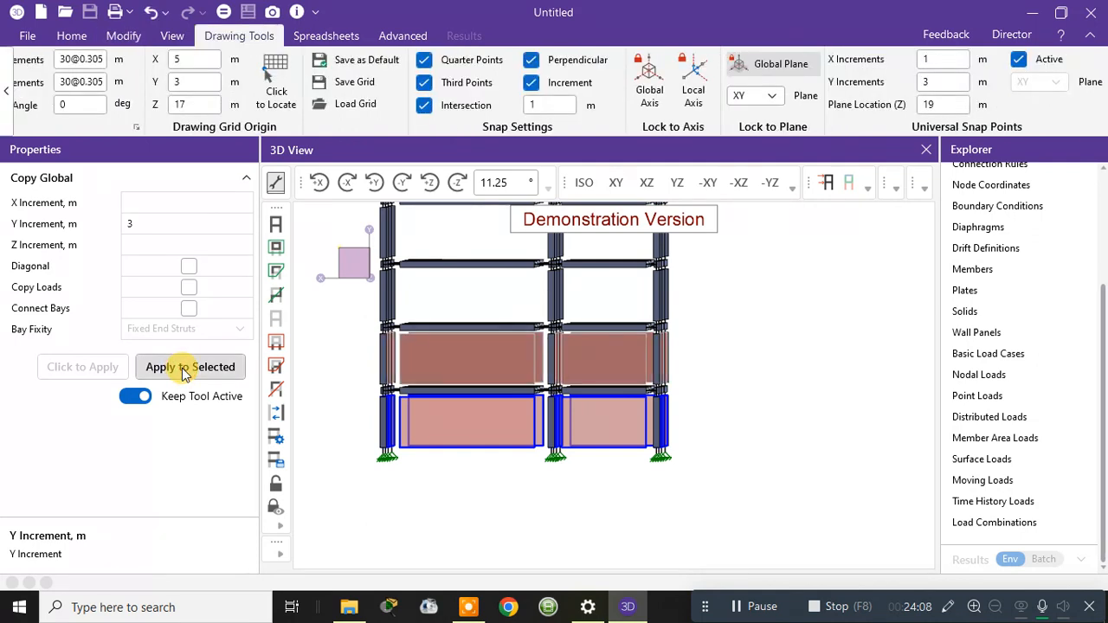
Copy the selected ground-storey wall panels upward at Y increments of 6 m and 9 m
{"action": "left_click", "coordinate": [143, 227]}
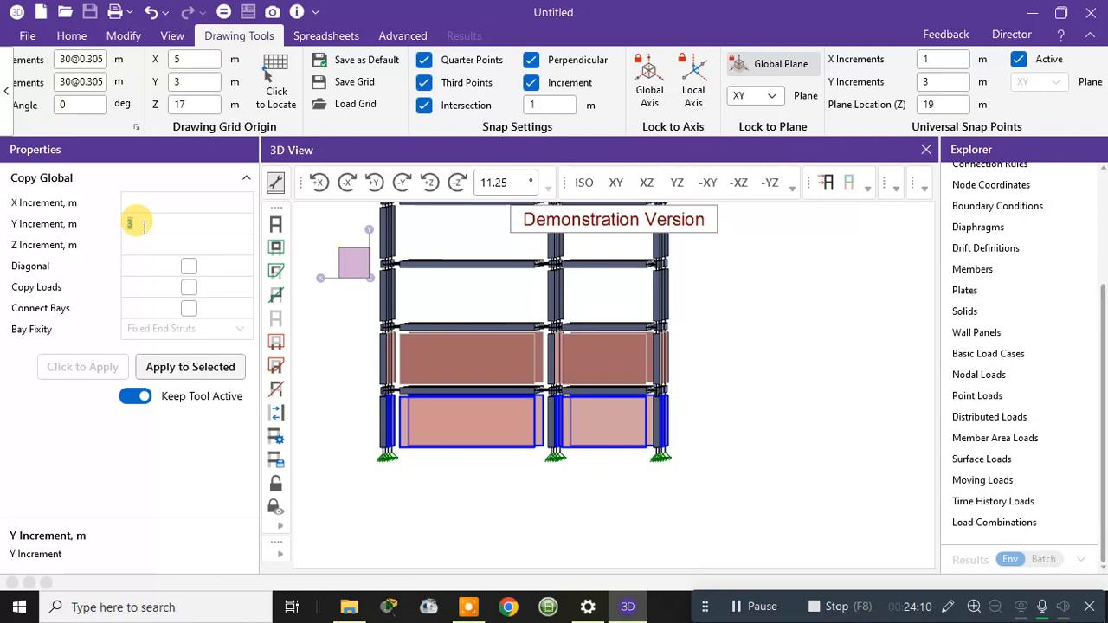
{"action": "type", "text": "6"}
{"action": "left_click", "coordinate": [181, 367]}
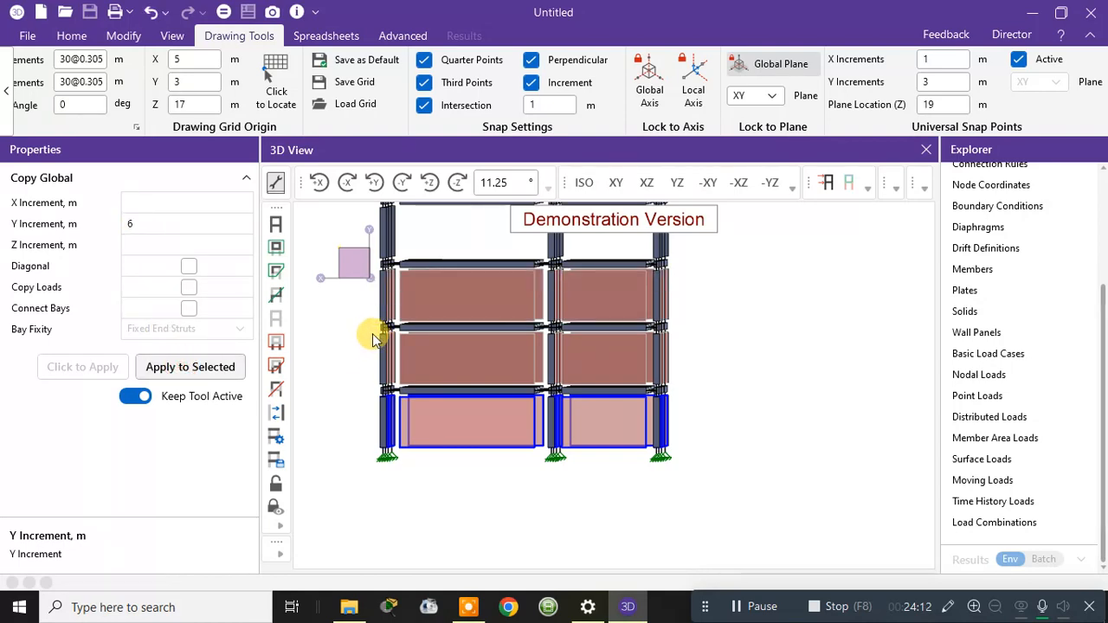
{"action": "middle_click_drag", "start_coordinate": [362, 334], "coordinate": [371, 369], "text": "shift"}
{"action": "scroll", "coordinate": [398, 367], "scroll_direction": "down", "scroll_amount": 3}
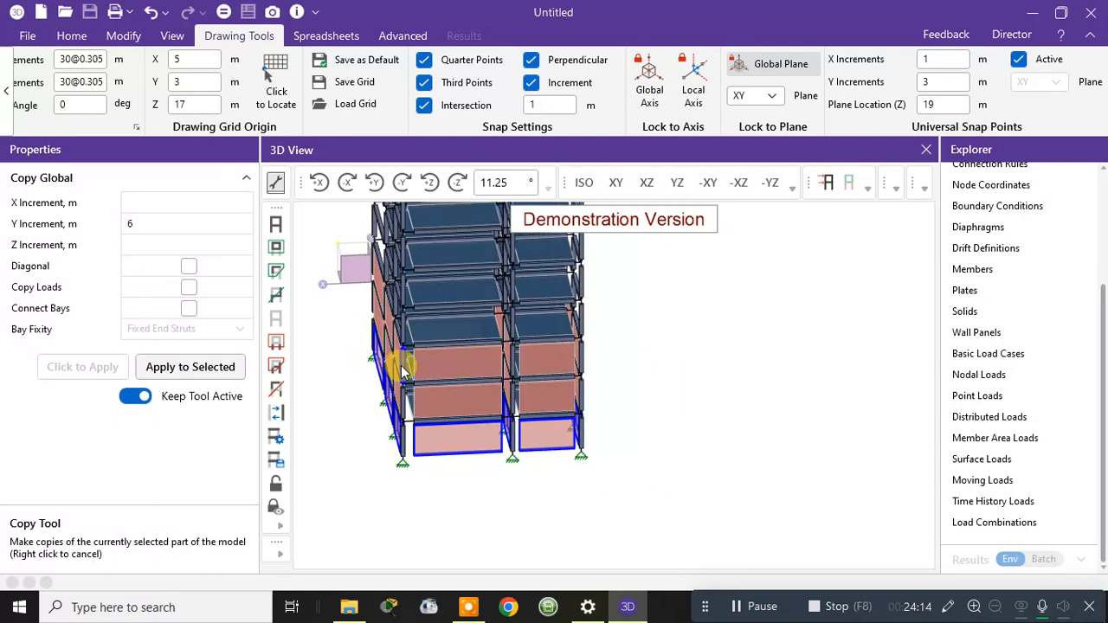
{"action": "middle_click_drag", "start_coordinate": [452, 334], "coordinate": [463, 402]}
{"action": "scroll", "coordinate": [463, 401], "scroll_direction": "down", "scroll_amount": 2}
{"action": "left_click", "coordinate": [141, 228]}
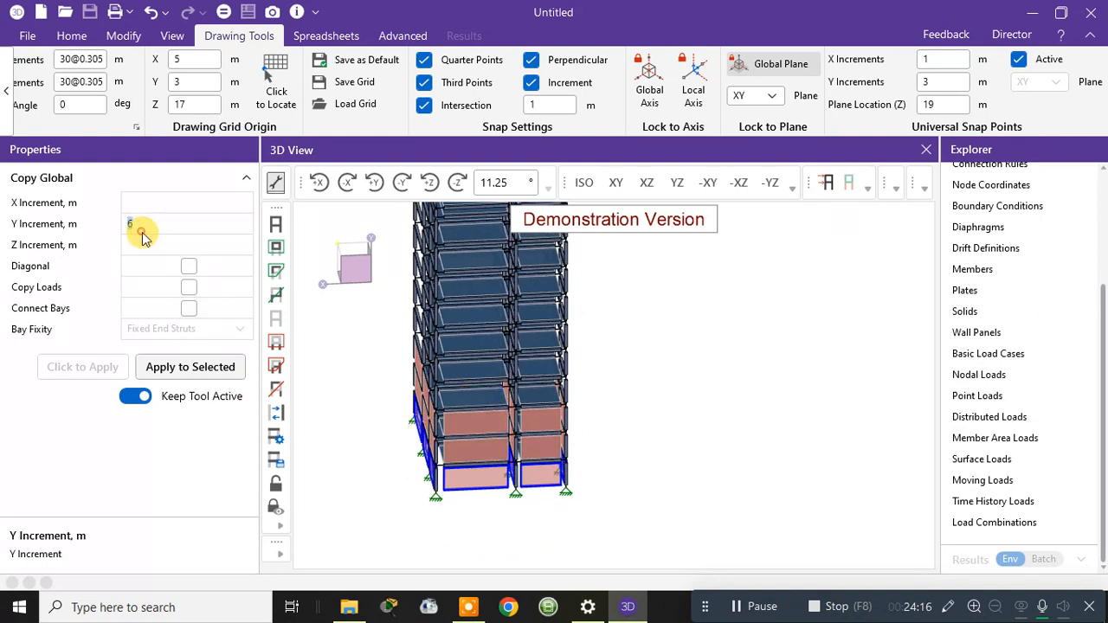
{"action": "type", "text": "9"}
{"action": "left_click", "coordinate": [204, 368]}
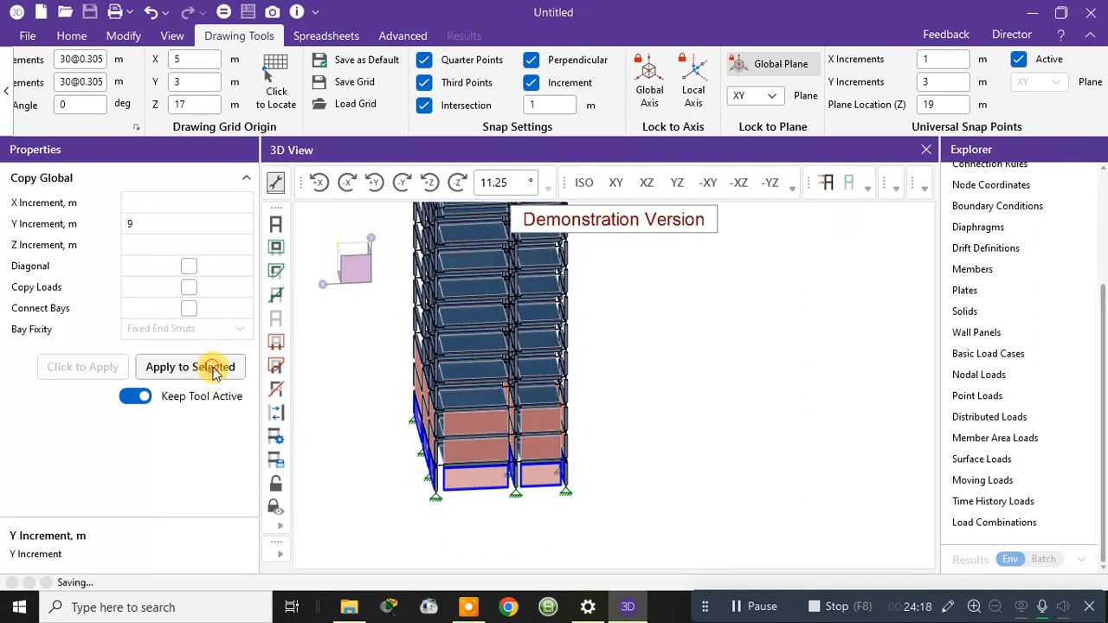
Copy the selected wall panels to the following two storeys with Y increments of 12 m and 15 m
{"action": "left_click", "coordinate": [156, 226]}
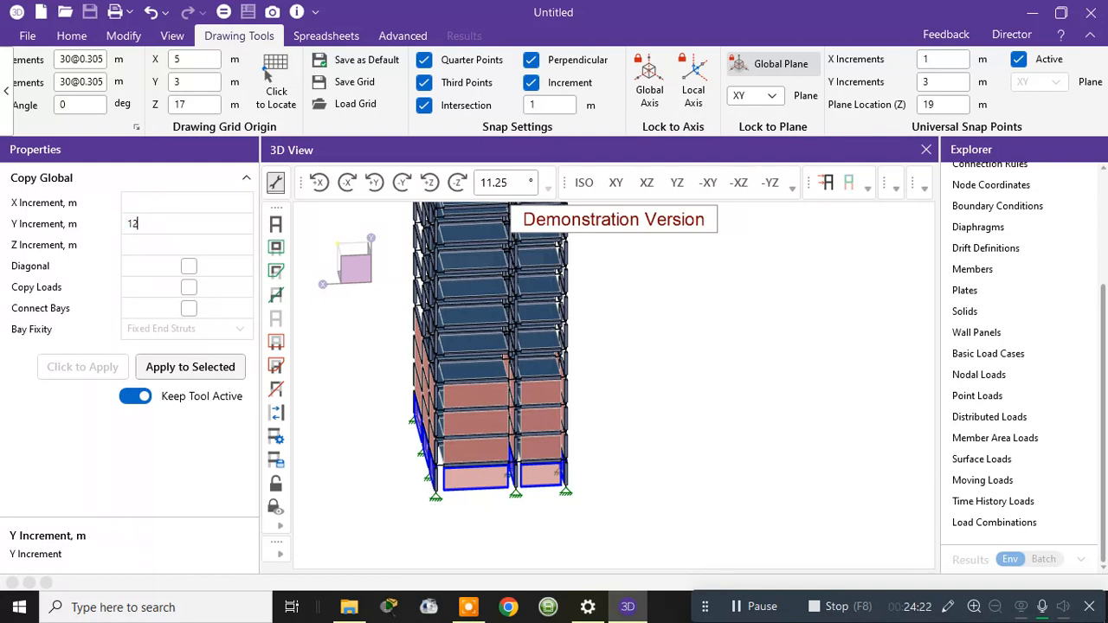
{"action": "left_click", "coordinate": [192, 367]}
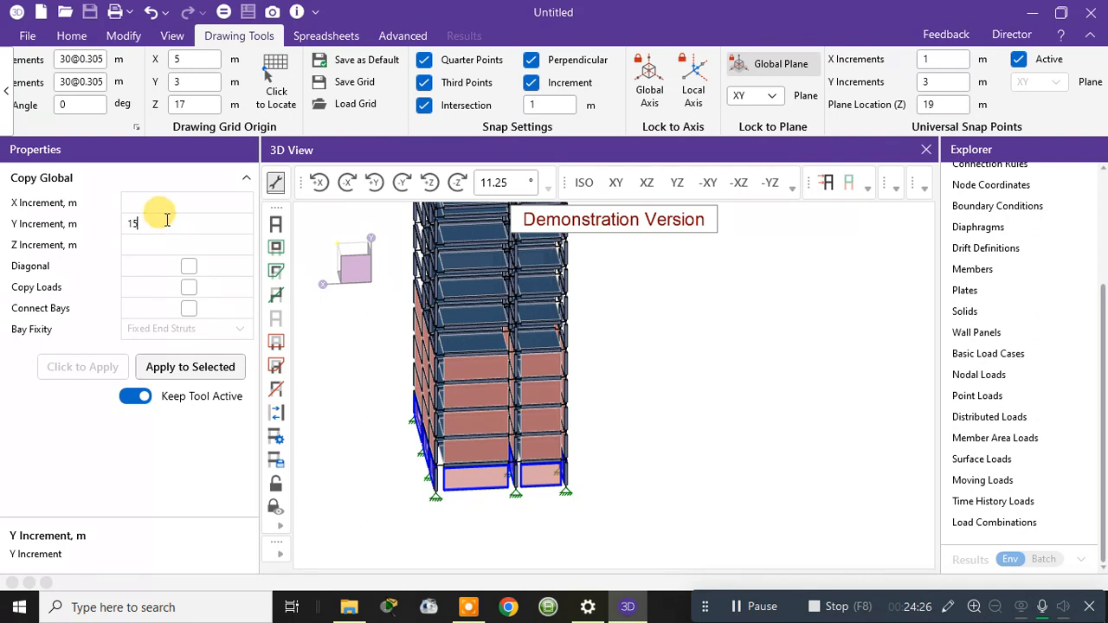
{"action": "left_click", "coordinate": [182, 367]}
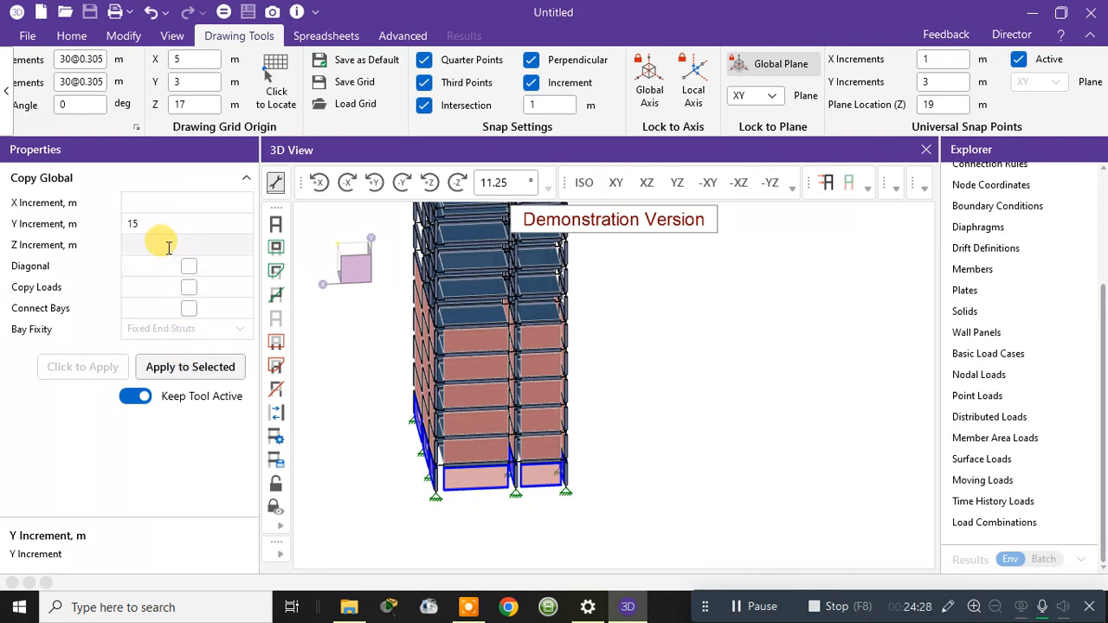
Make two more copies of the selected wall panels at Y increments of 18 m and 21 m
{"action": "left_click", "coordinate": [154, 225]}
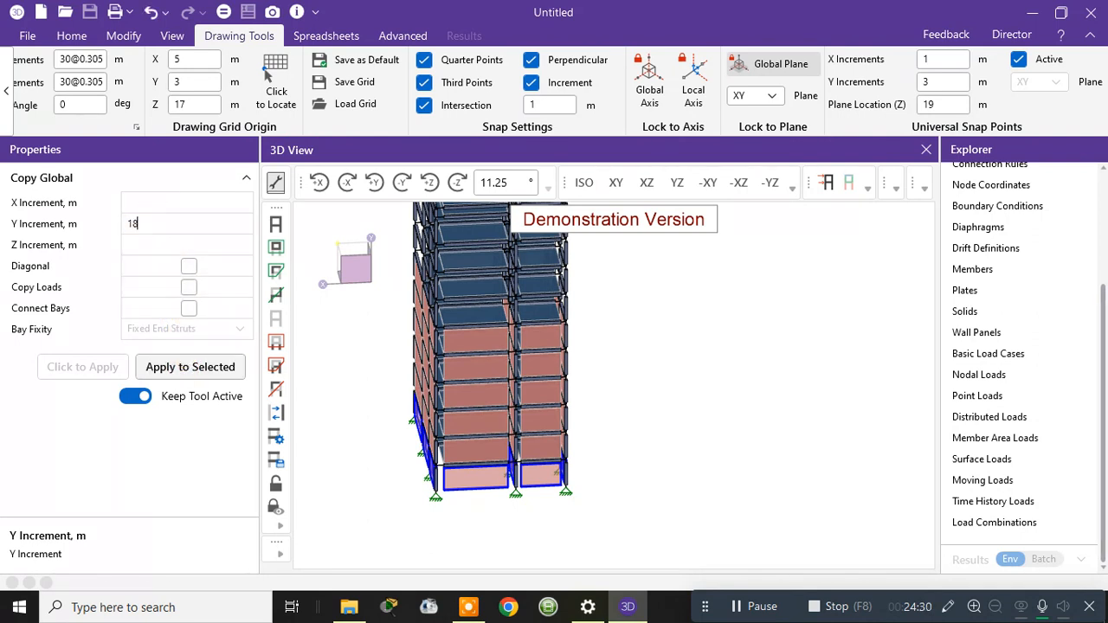
{"action": "left_click", "coordinate": [155, 367]}
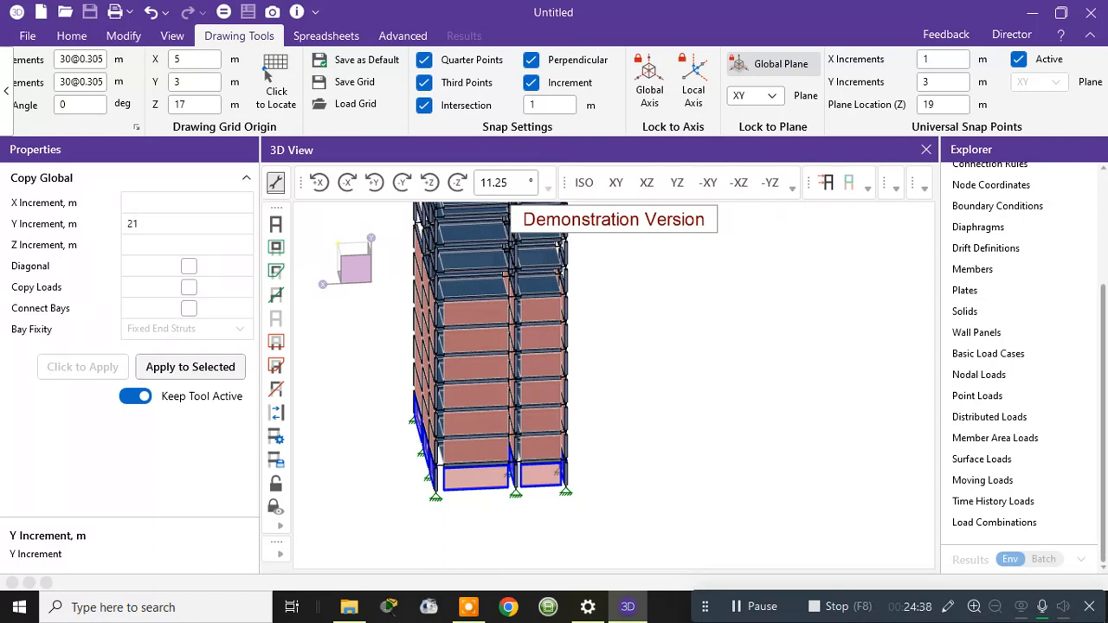
{"action": "left_click", "coordinate": [208, 369]}
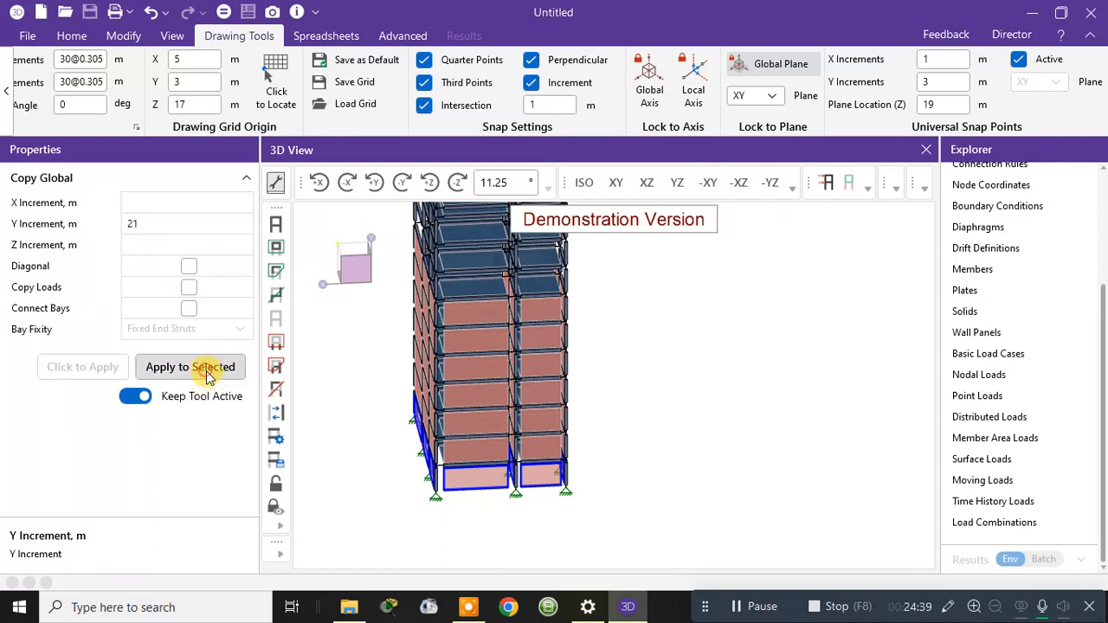
Copy the selected wall panels with a Y increment of 24 m
{"action": "double_click", "coordinate": [147, 222]}
{"action": "type", "text": "24"}
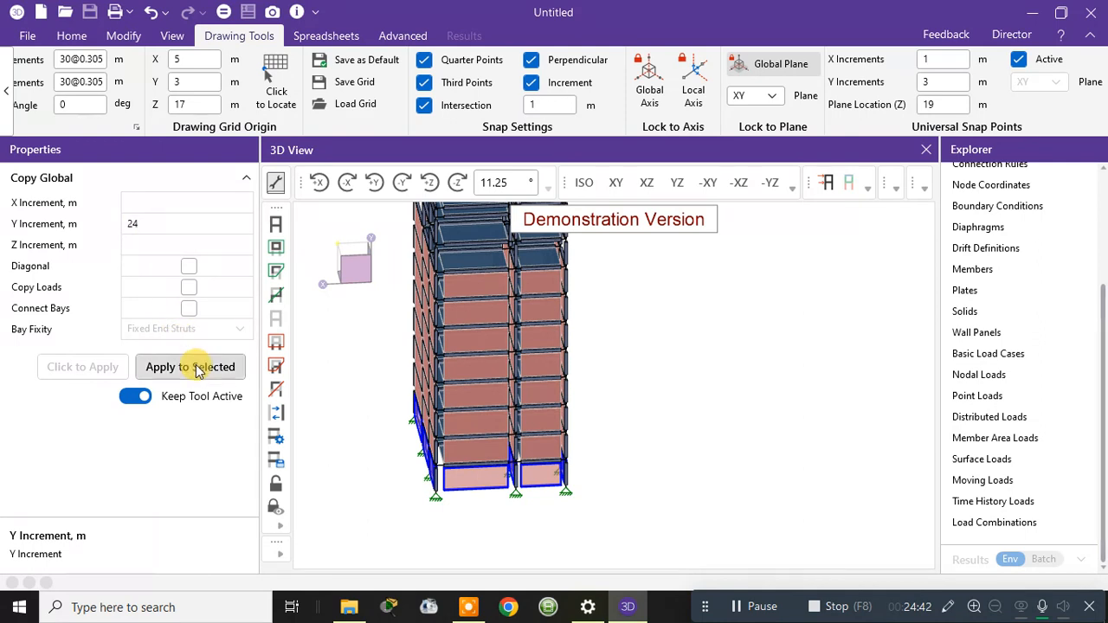
{"action": "left_click", "coordinate": [190, 366]}
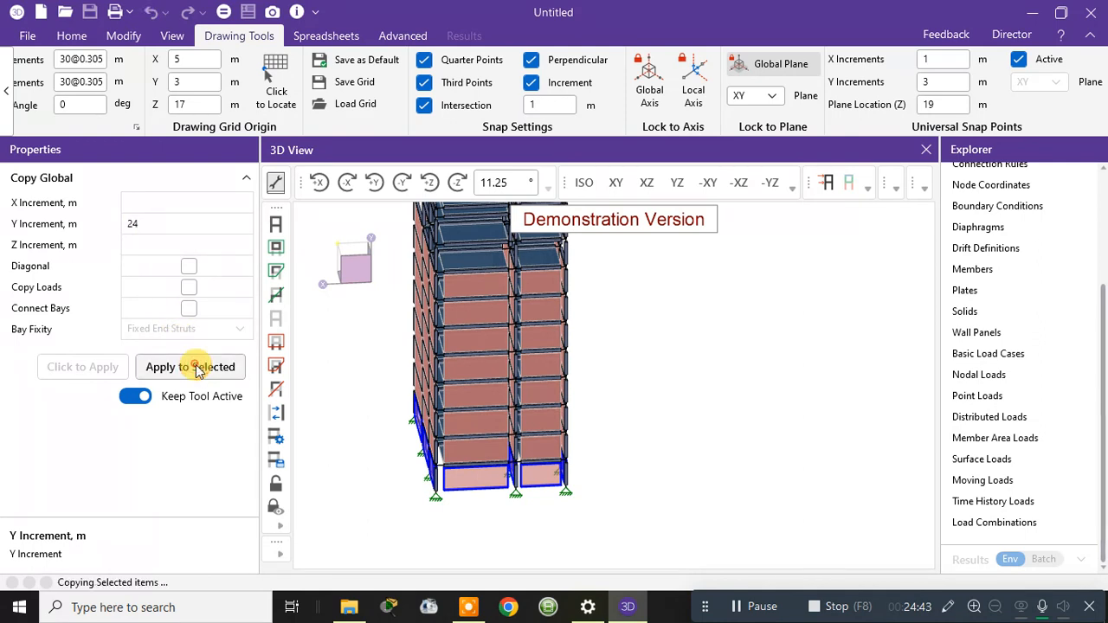
Copy the selected wall panels with a Y increment of 27 m and check the top storeys of the building
{"action": "left_click", "coordinate": [172, 223]}
{"action": "type", "text": "27"}
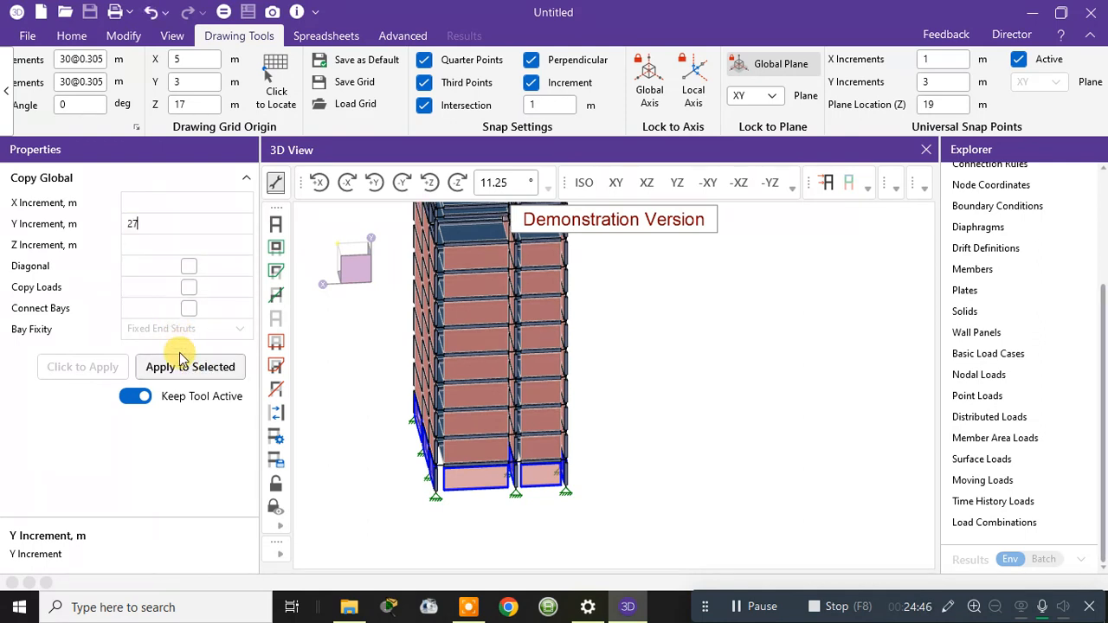
{"action": "left_click", "coordinate": [201, 367]}
{"action": "scroll", "coordinate": [597, 398], "scroll_direction": "up", "scroll_amount": 3}
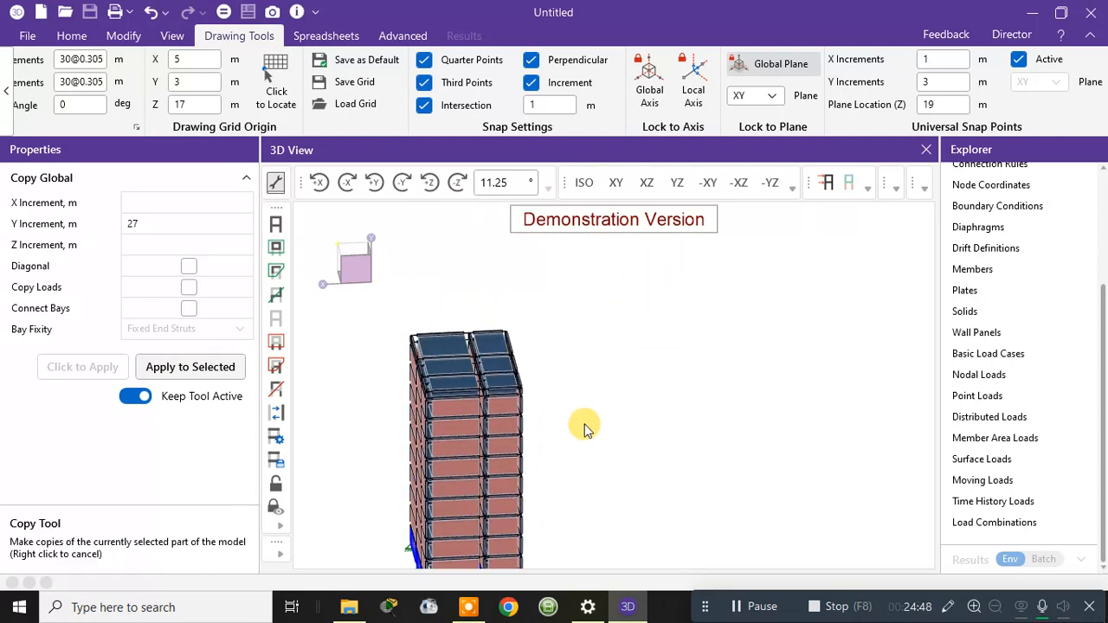
{"action": "middle_click_drag", "start_coordinate": [477, 430], "coordinate": [302, 353]}
{"action": "scroll", "coordinate": [428, 358], "scroll_direction": "up", "scroll_amount": 3}
{"action": "middle_click_drag", "start_coordinate": [387, 347], "coordinate": [838, 317]}
{"action": "middle_click_drag", "start_coordinate": [457, 336], "coordinate": [407, 303]}
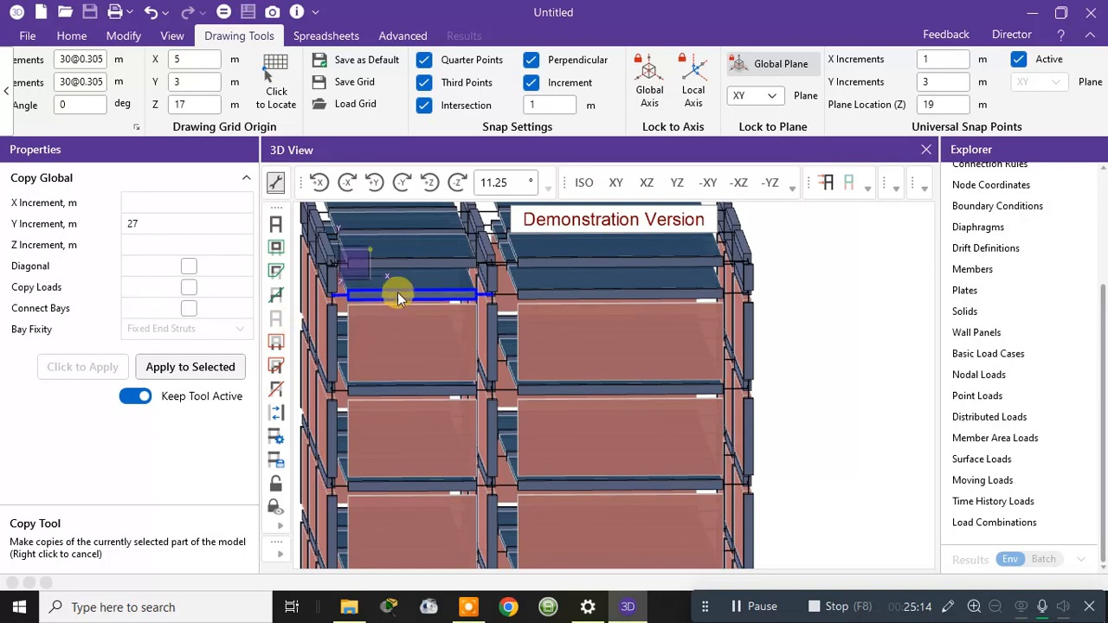
Delete the extra slab plates one by one from the 1 m level above the roof, over the narrow bay
{"action": "middle_click_drag", "start_coordinate": [359, 267], "coordinate": [489, 300]}
{"action": "key", "text": "Home"}
{"action": "scroll", "coordinate": [586, 241], "scroll_direction": "up", "scroll_amount": 6}
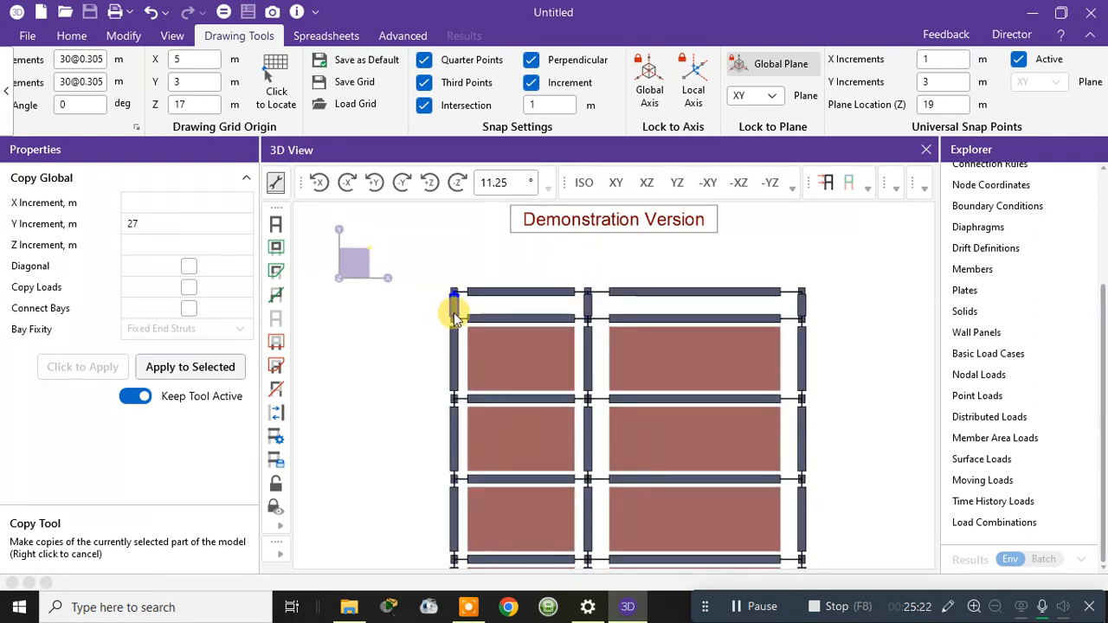
{"action": "right_click", "coordinate": [548, 266]}
{"action": "left_click_drag", "start_coordinate": [416, 272], "coordinate": [547, 297]}
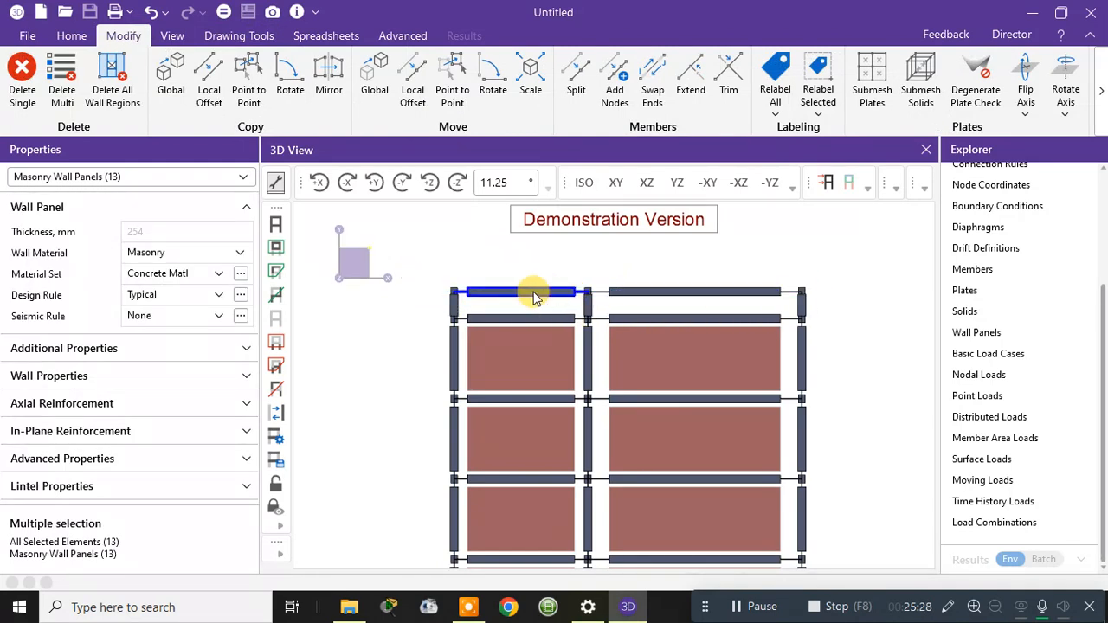
{"action": "left_click", "coordinate": [22, 78]}
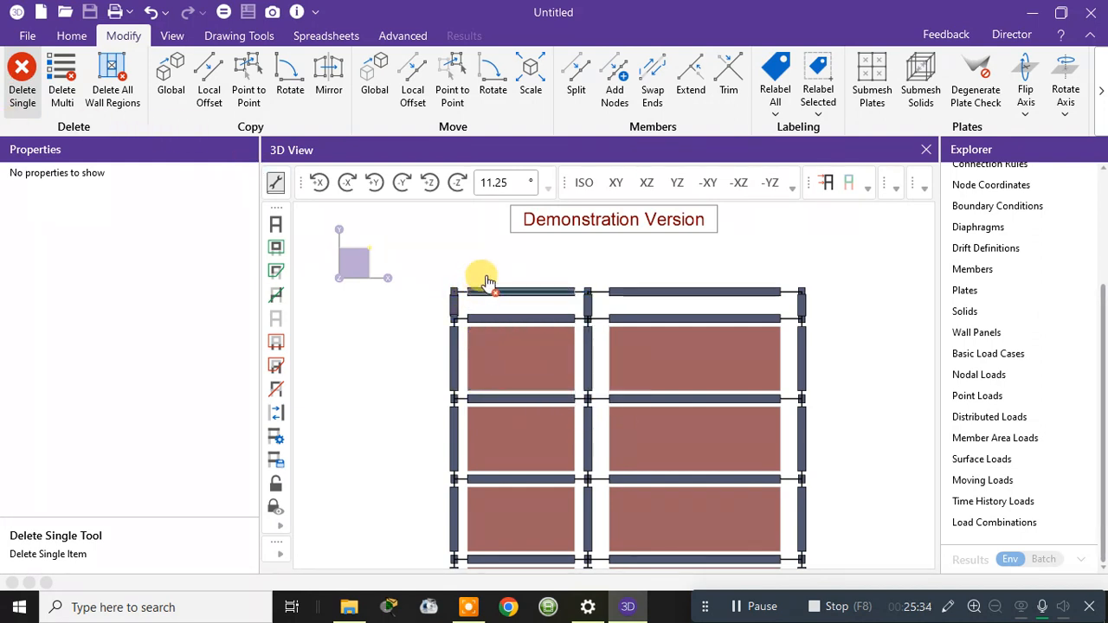
{"action": "scroll", "coordinate": [489, 273], "scroll_direction": "up", "scroll_amount": 3}
{"action": "key", "text": "Caps_Lock"}
{"action": "middle_click_drag", "start_coordinate": [492, 263], "coordinate": [514, 288], "text": "shift"}
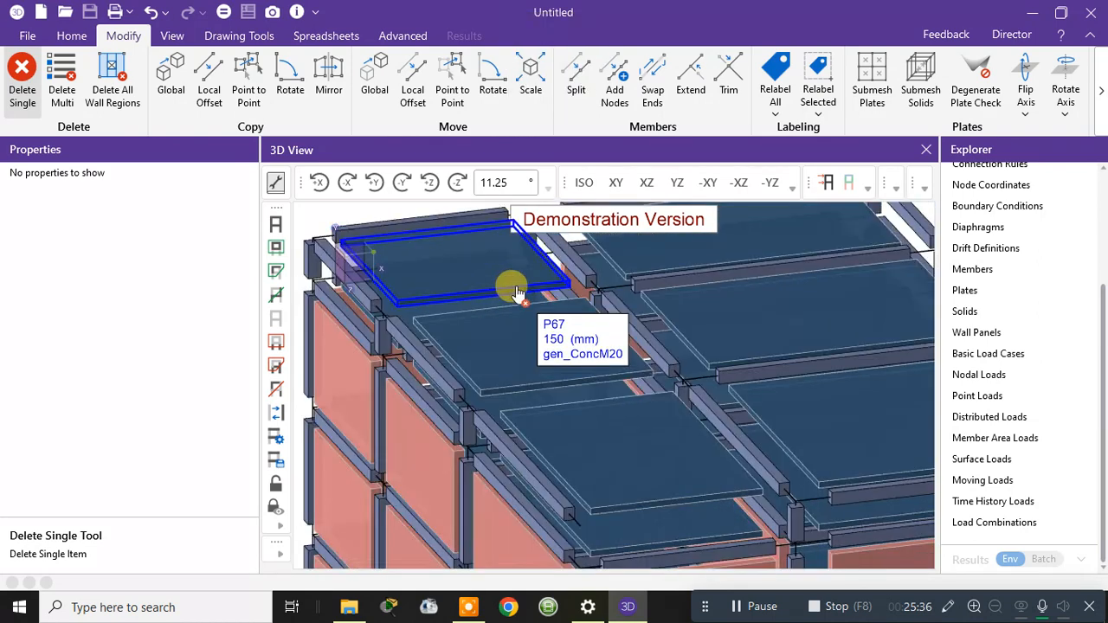
{"action": "left_click", "coordinate": [596, 473]}
{"action": "left_click", "coordinate": [561, 424]}
{"action": "left_click", "coordinate": [532, 375]}
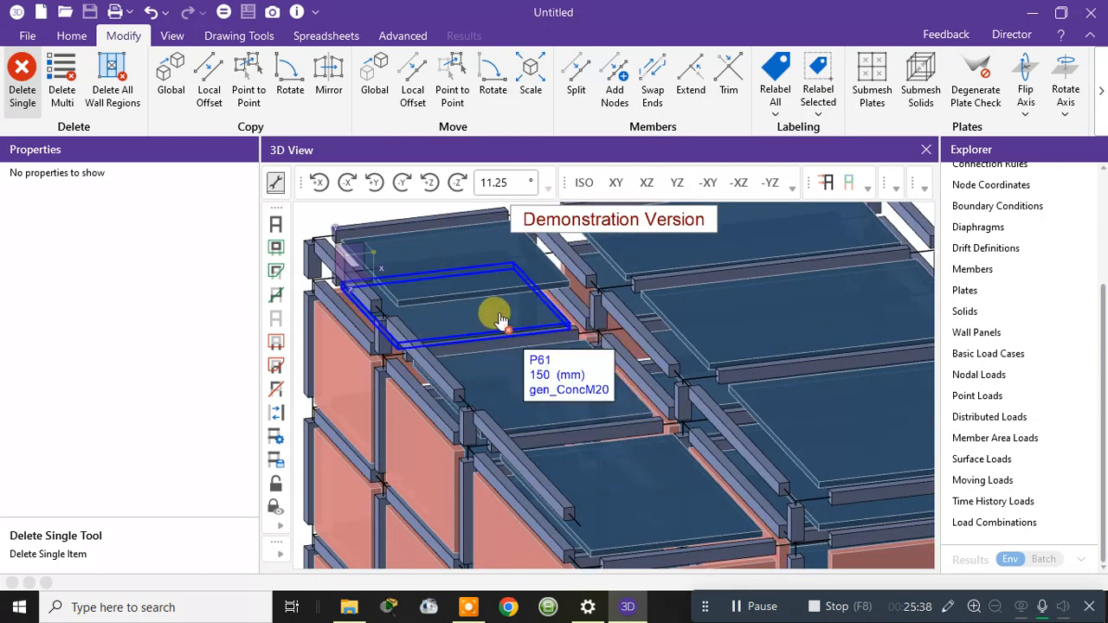
{"action": "left_click", "coordinate": [494, 317]}
{"action": "left_click", "coordinate": [470, 285]}
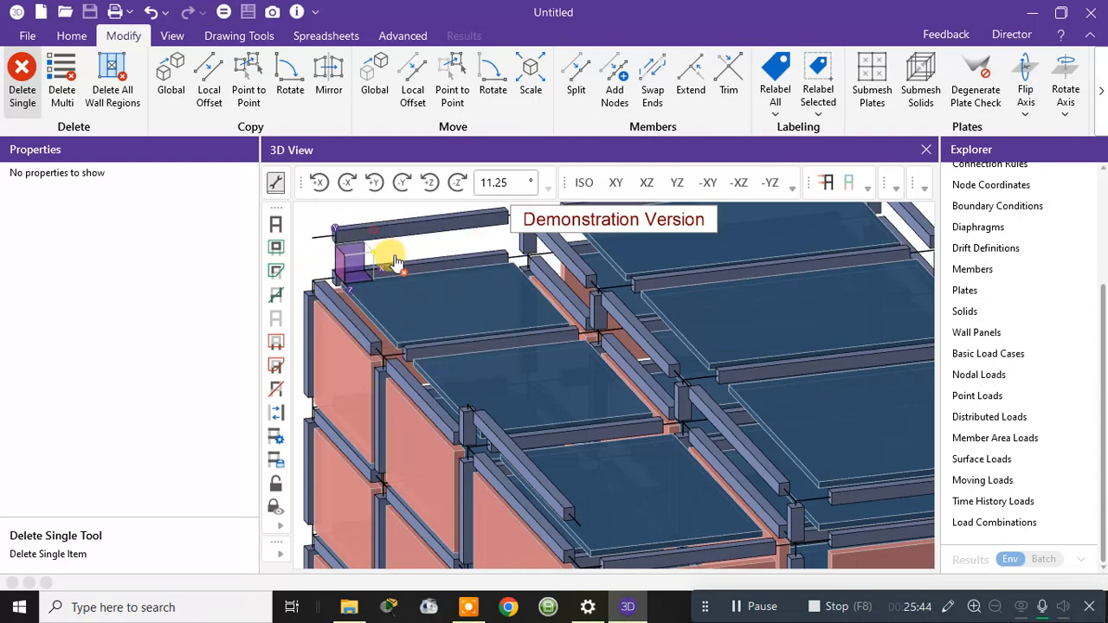
Delete the beams and 1 m columns of the extra level above the roof along the narrow bay
{"action": "key", "text": "Caps_Lock"}
{"action": "scroll", "coordinate": [415, 263], "scroll_direction": "up", "scroll_amount": 1}
{"action": "middle_click_drag", "start_coordinate": [414, 263], "coordinate": [466, 282]}
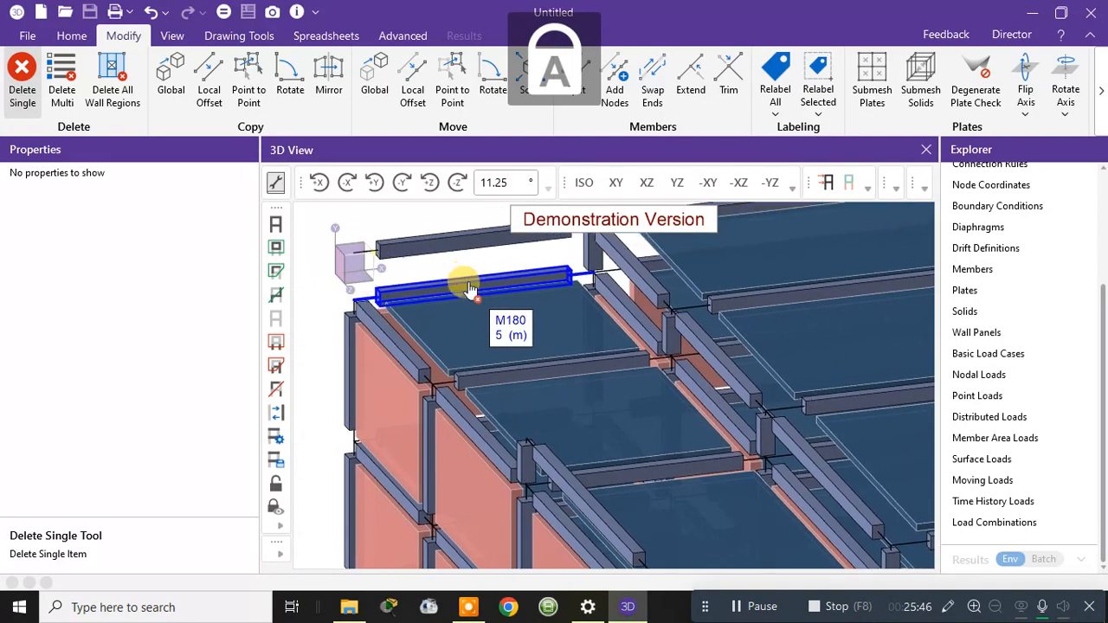
{"action": "left_click", "coordinate": [445, 245]}
{"action": "mouse_move", "coordinate": [526, 241]}
{"action": "middle_mouse_down", "text": "shift"}
{"action": "mouse_move", "coordinate": [504, 258]}
{"action": "mouse_move", "coordinate": [522, 255]}
{"action": "middle_mouse_up", "text": "shift"}
{"action": "left_click", "coordinate": [441, 410]}
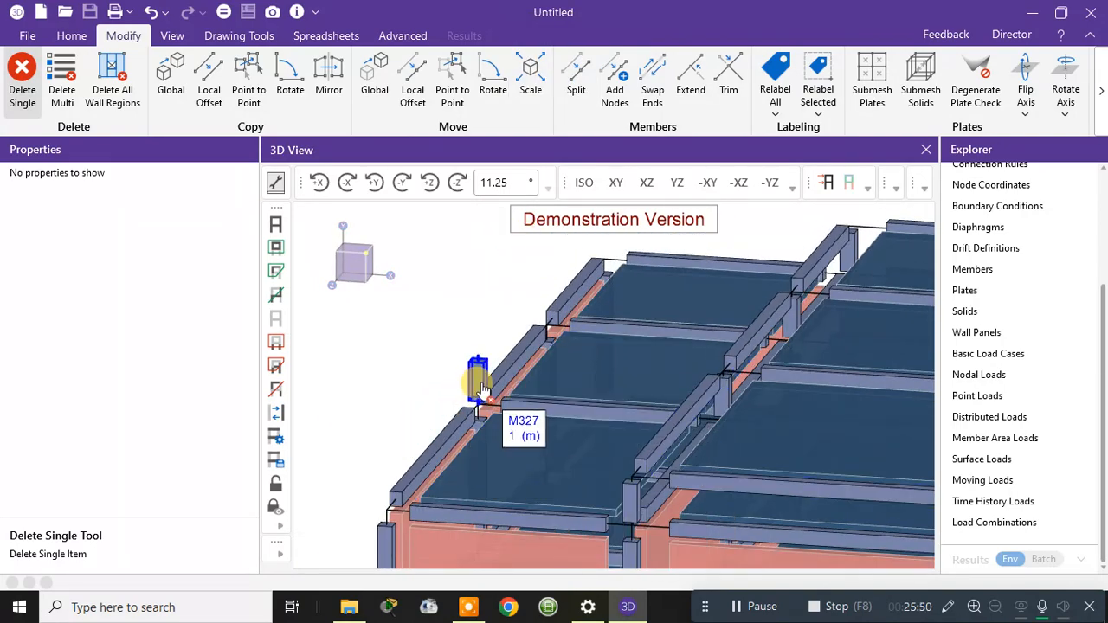
{"action": "middle_click_drag", "start_coordinate": [503, 324], "coordinate": [489, 355], "text": "shift"}
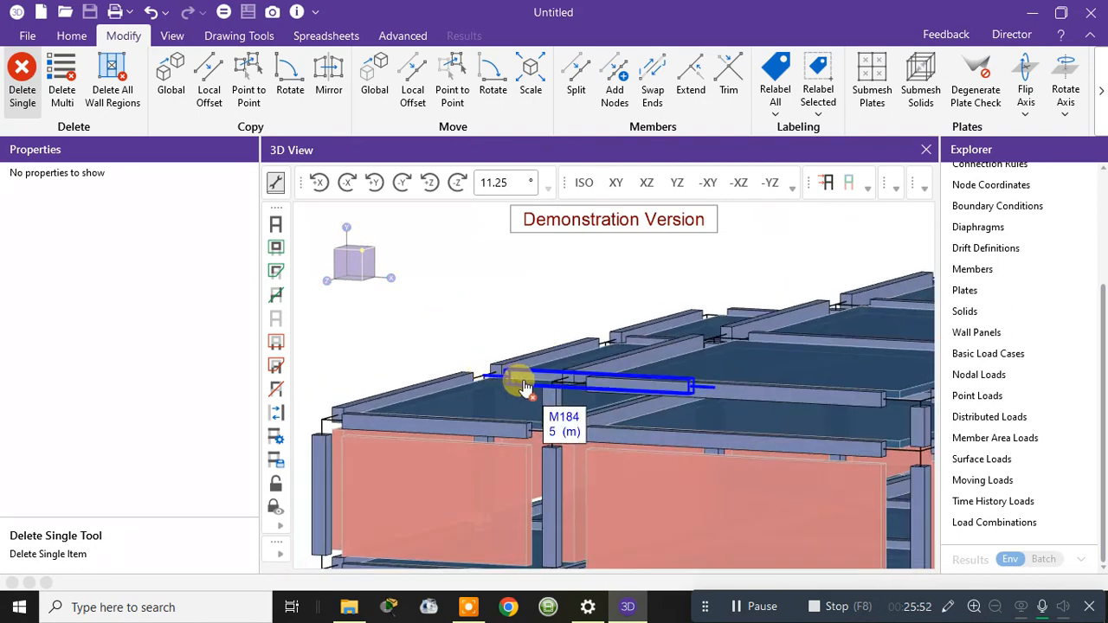
{"action": "left_click", "coordinate": [549, 406]}
{"action": "left_click", "coordinate": [574, 381]}
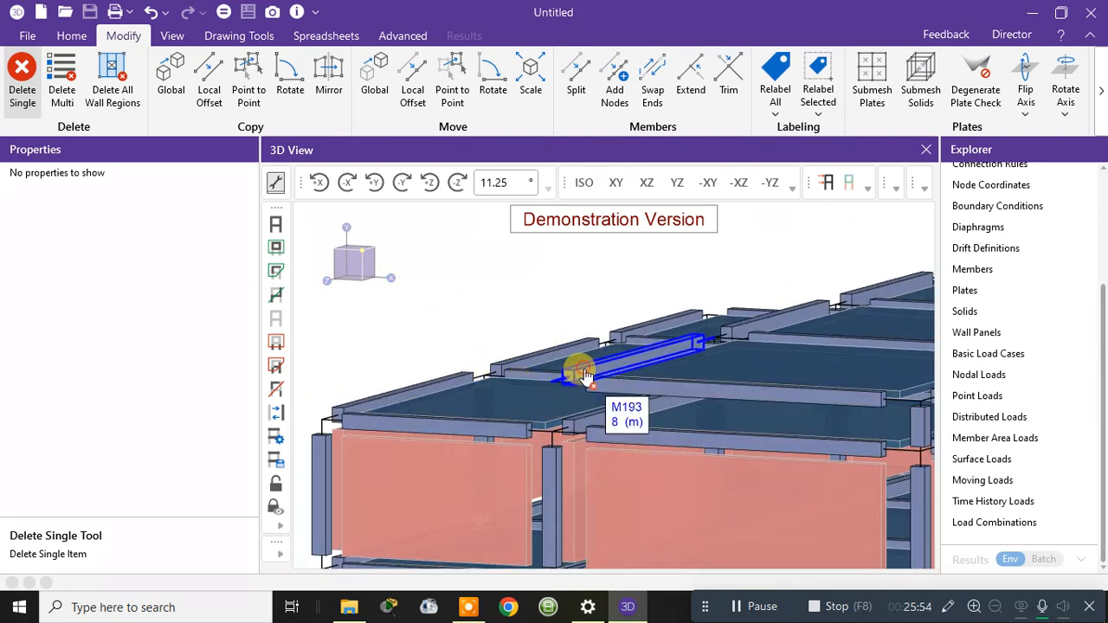
Delete the inner 1 m columns and the beams around the wide bay at the extra level above the roof
{"action": "middle_click_drag", "start_coordinate": [778, 372], "coordinate": [727, 373], "text": "shift"}
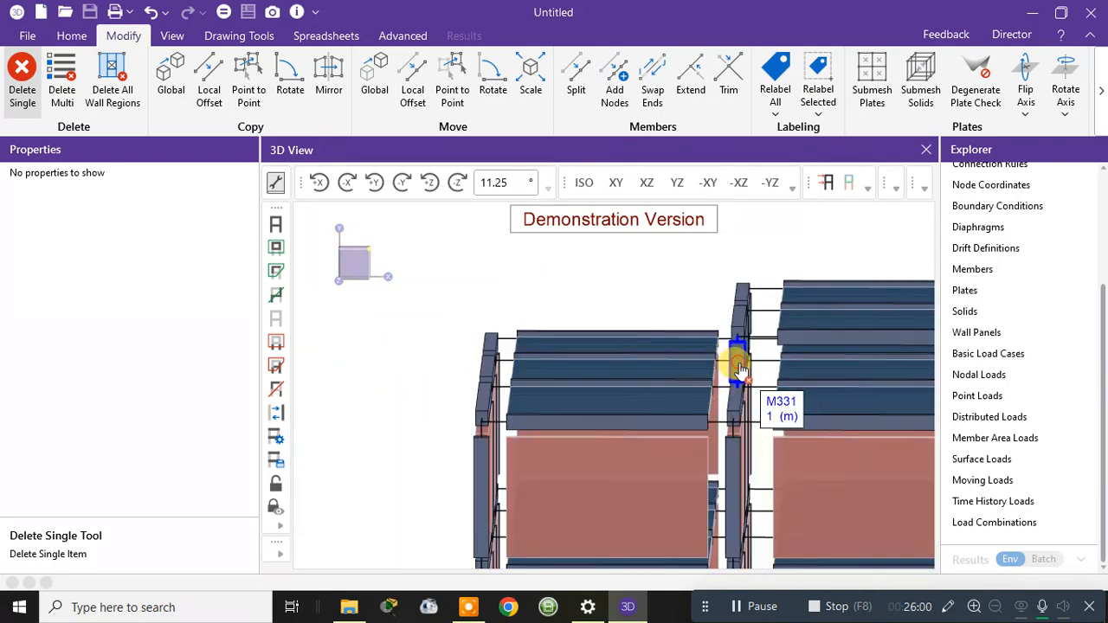
{"action": "middle_click_drag", "start_coordinate": [741, 333], "coordinate": [606, 347], "text": "shift"}
{"action": "left_click", "coordinate": [651, 337]}
{"action": "left_click", "coordinate": [420, 349]}
{"action": "left_click", "coordinate": [494, 341]}
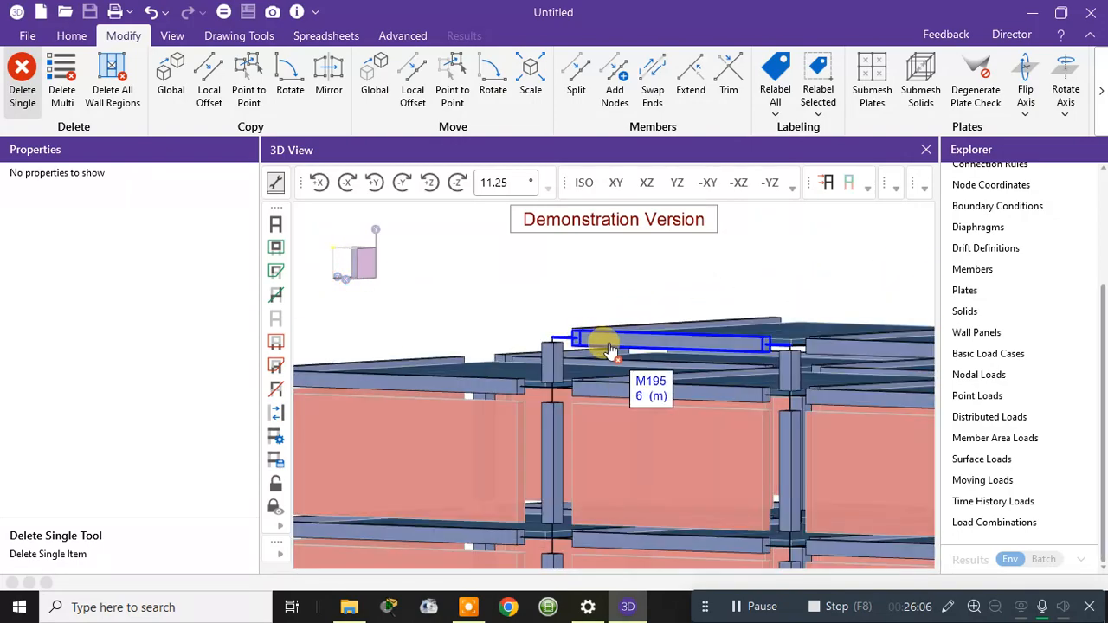
{"action": "left_click", "coordinate": [578, 334]}
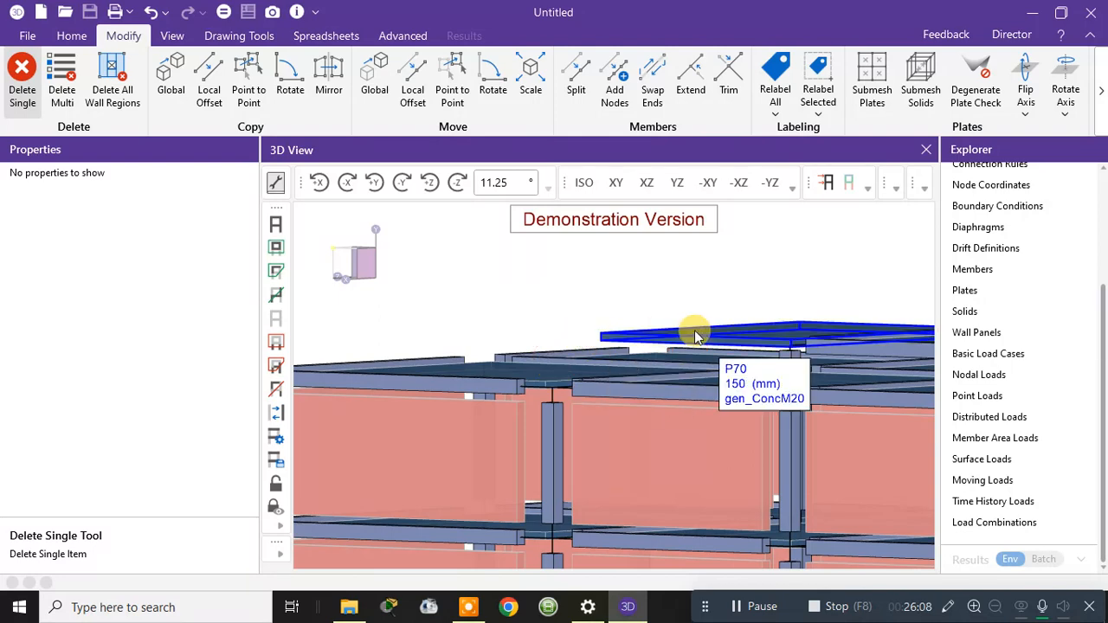
Delete the remaining beams and 150 mm slab plates of the extra level over the wide bay
{"action": "middle_click_drag", "start_coordinate": [697, 333], "coordinate": [579, 344], "text": "shift"}
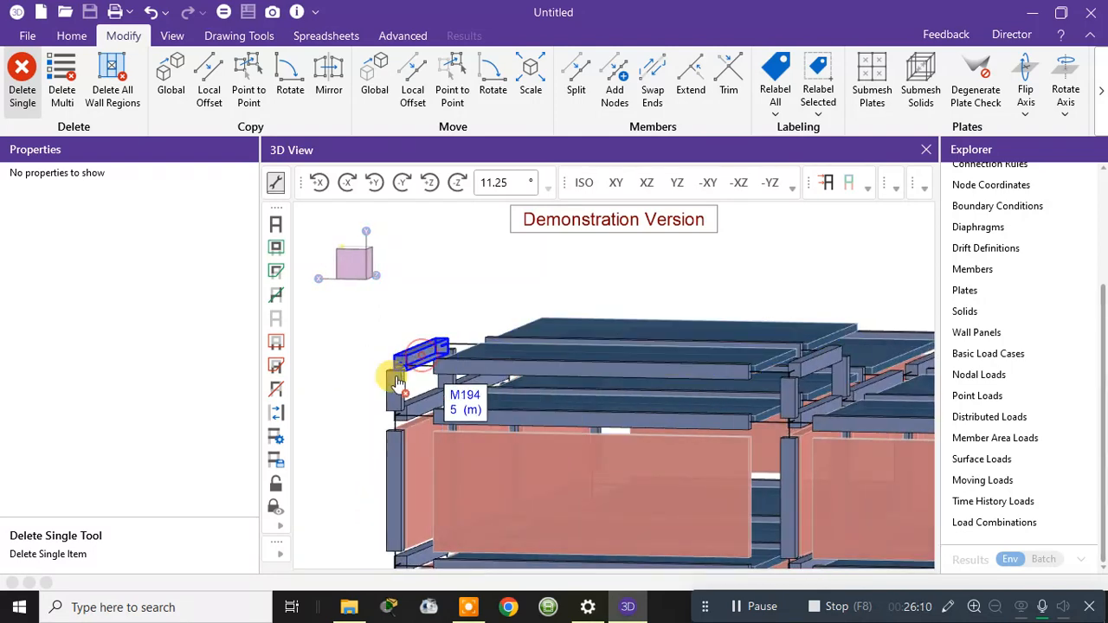
{"action": "left_click", "coordinate": [465, 370]}
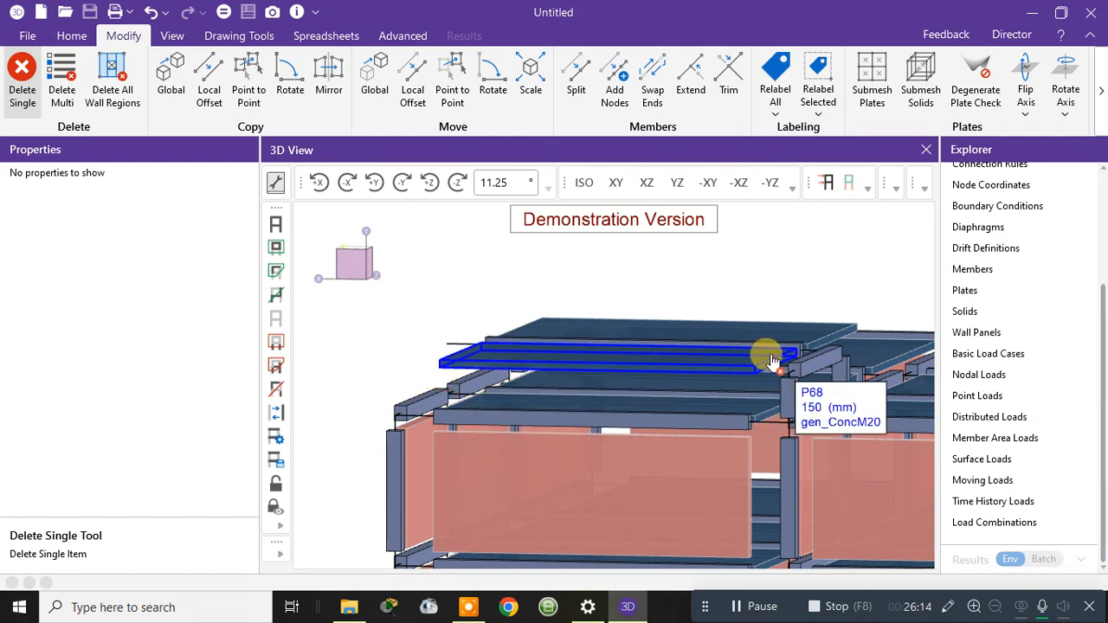
{"action": "middle_click_drag", "start_coordinate": [767, 358], "coordinate": [601, 353], "text": "shift"}
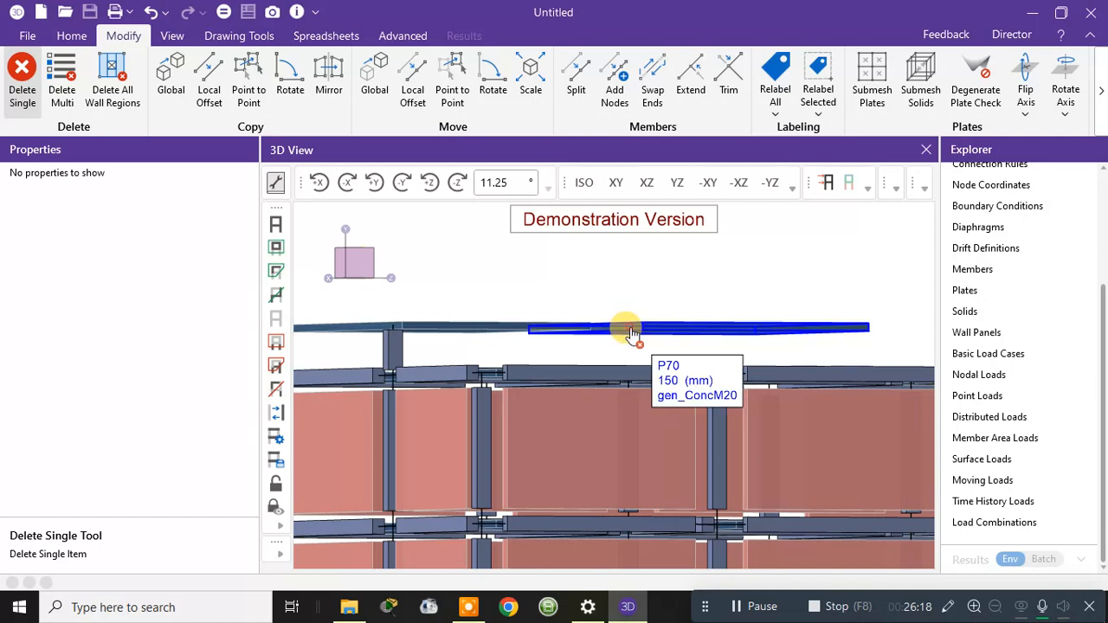
{"action": "left_click", "coordinate": [631, 327]}
{"action": "left_click", "coordinate": [539, 334]}
Examine the whole building from several sides, checking the roof and the wall panels, and leave the delete tool
{"action": "middle_click_drag", "start_coordinate": [495, 339], "coordinate": [579, 354], "text": "shift"}
{"action": "scroll", "coordinate": [580, 355], "scroll_direction": "down", "scroll_amount": 3}
{"action": "middle_click_drag", "start_coordinate": [680, 367], "coordinate": [733, 381], "text": "shift"}
{"action": "scroll", "coordinate": [784, 400], "scroll_direction": "down", "scroll_amount": 5}
{"action": "middle_click_drag", "start_coordinate": [791, 403], "coordinate": [726, 407], "text": "shift"}
{"action": "scroll", "coordinate": [779, 414], "scroll_direction": "up", "scroll_amount": 6}
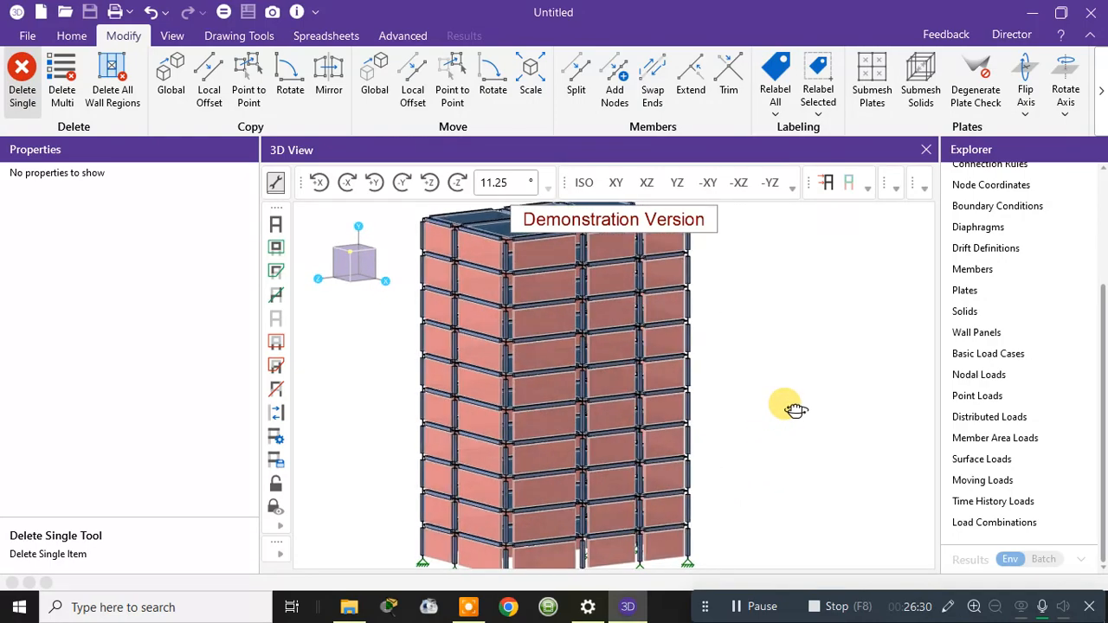
{"action": "middle_click_drag", "start_coordinate": [852, 419], "coordinate": [940, 397], "text": "shift"}
{"action": "scroll", "coordinate": [863, 414], "scroll_direction": "down", "scroll_amount": 3}
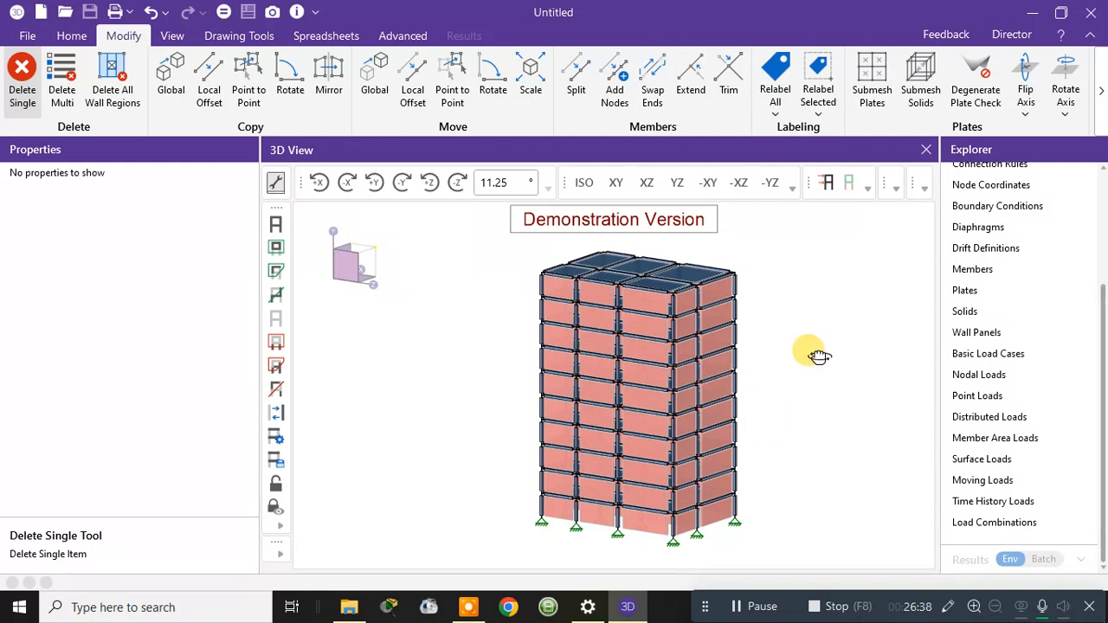
{"action": "middle_click_drag", "start_coordinate": [832, 350], "coordinate": [836, 349], "text": "shift"}
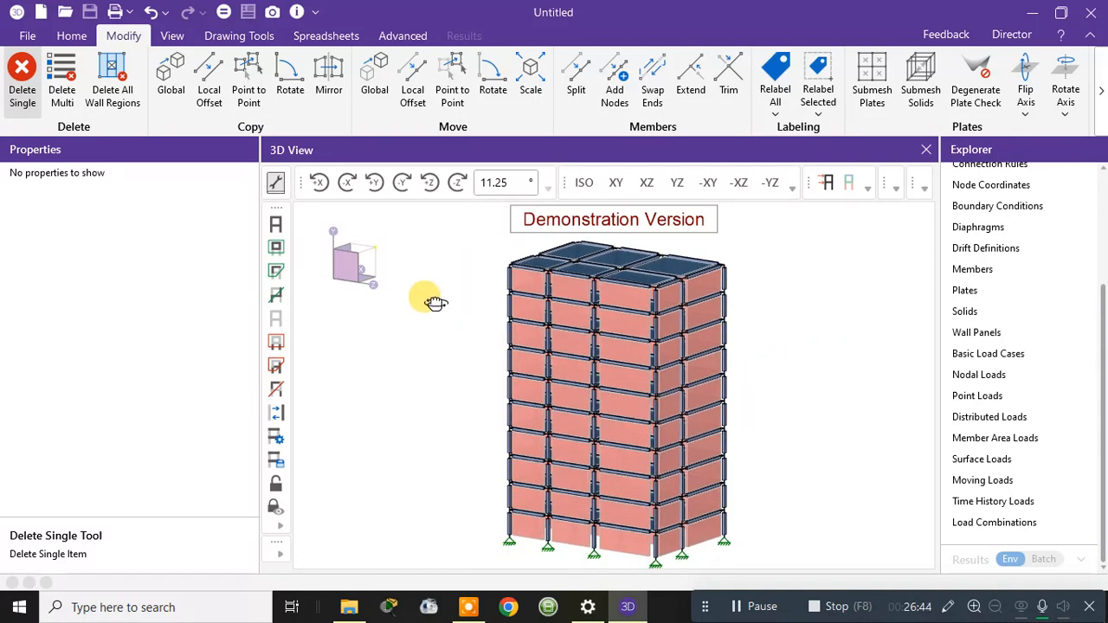
{"action": "key", "text": "Escape"}
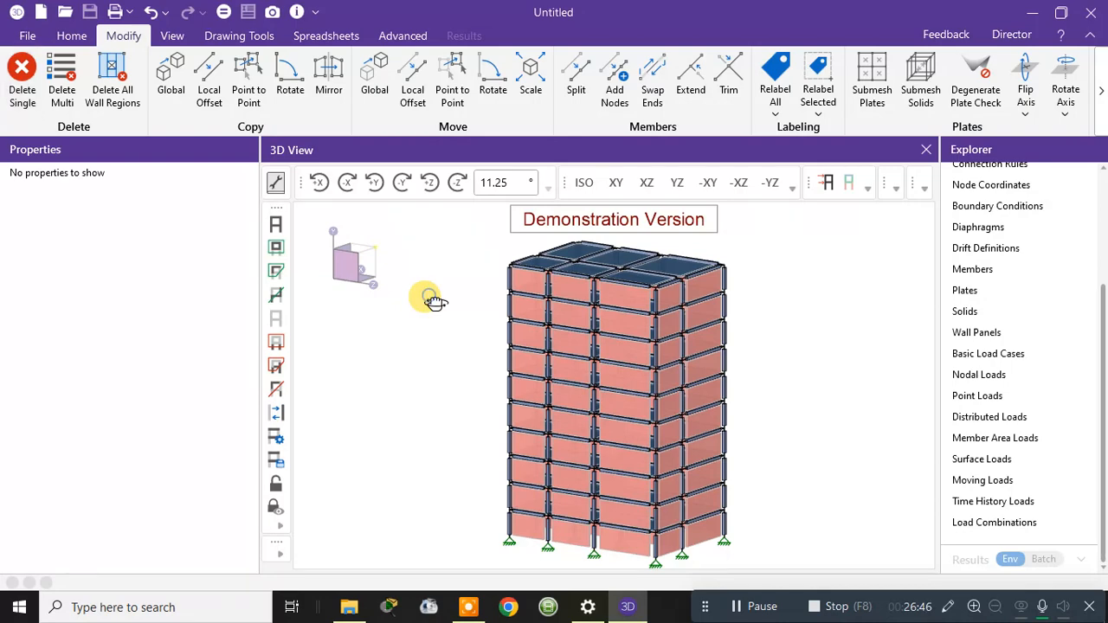
{"action": "right_click", "coordinate": [429, 297]}
{"action": "left_click", "coordinate": [421, 294]}
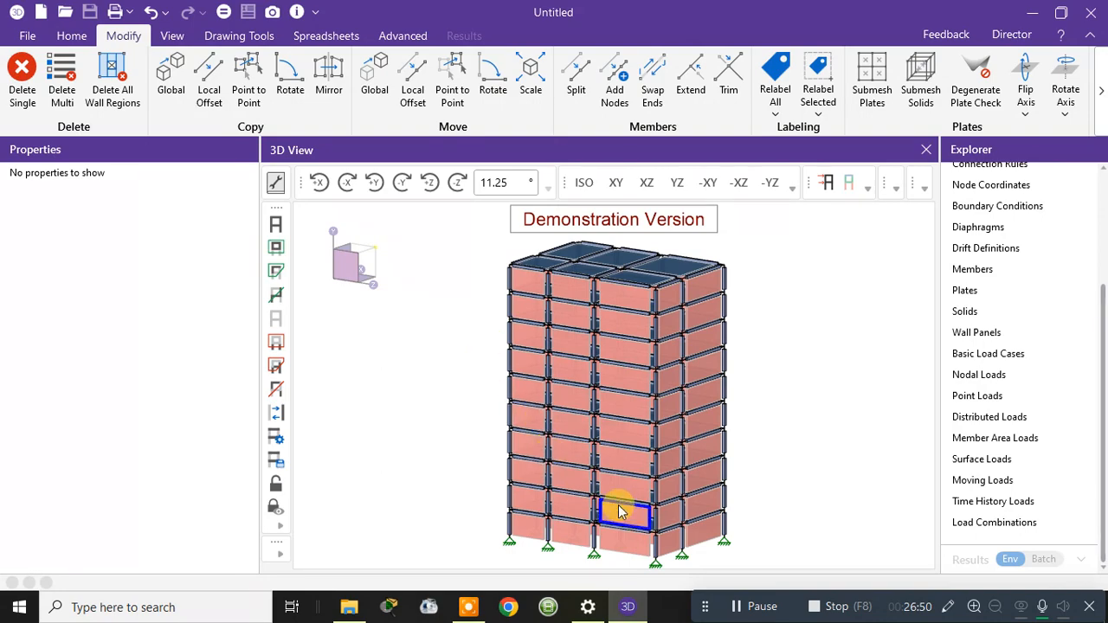
Open ground-storey wall panel WP4 in the wall panel editor
{"action": "scroll", "coordinate": [632, 537], "scroll_direction": "up", "scroll_amount": 5}
{"action": "middle_click_drag", "start_coordinate": [637, 514], "coordinate": [675, 460]}
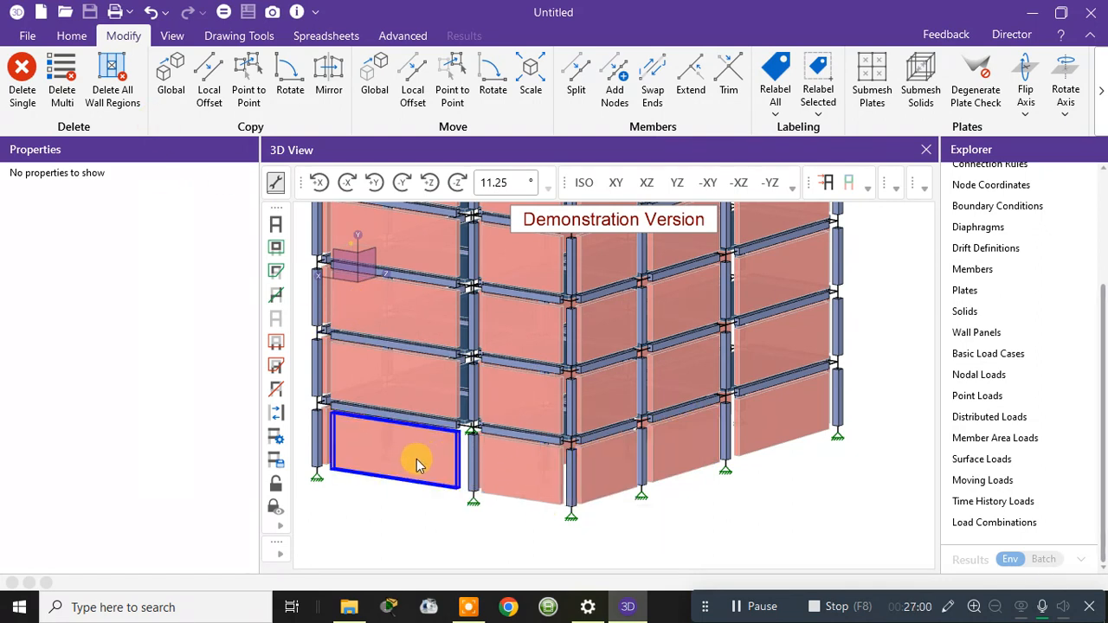
{"action": "mouse_move", "coordinate": [416, 465]}
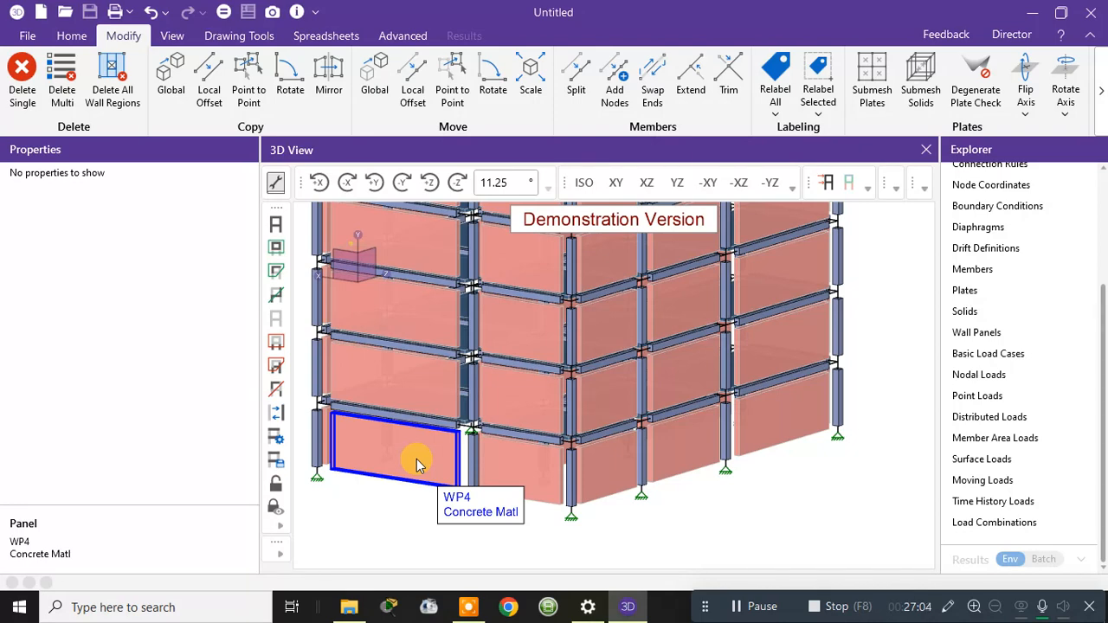
{"action": "left_click", "coordinate": [416, 465]}
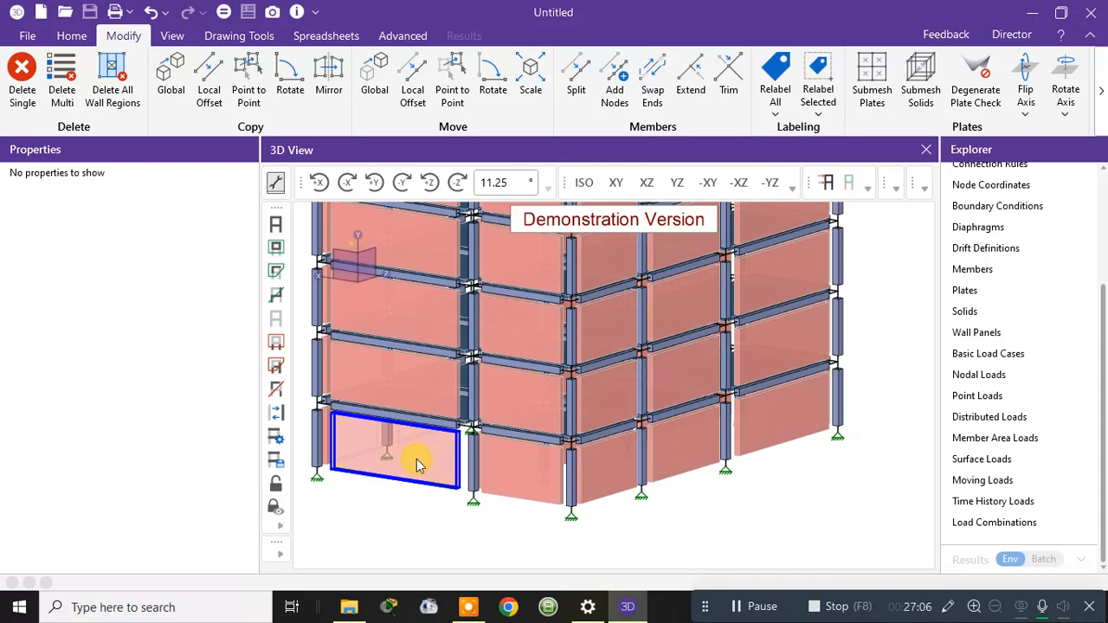
{"action": "double_click", "coordinate": [417, 465]}
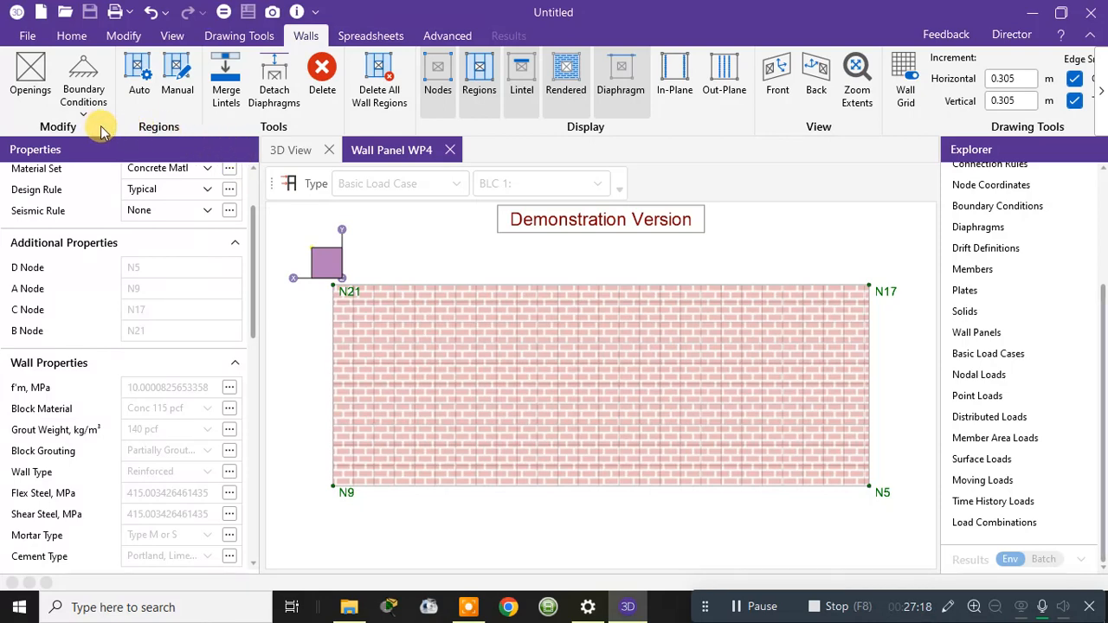
Draw a door opening three grid cells wide in the wall, from (2.745, 1.525) m down to the base
{"action": "left_click", "coordinate": [31, 76]}
{"action": "left_click", "coordinate": [518, 384]}
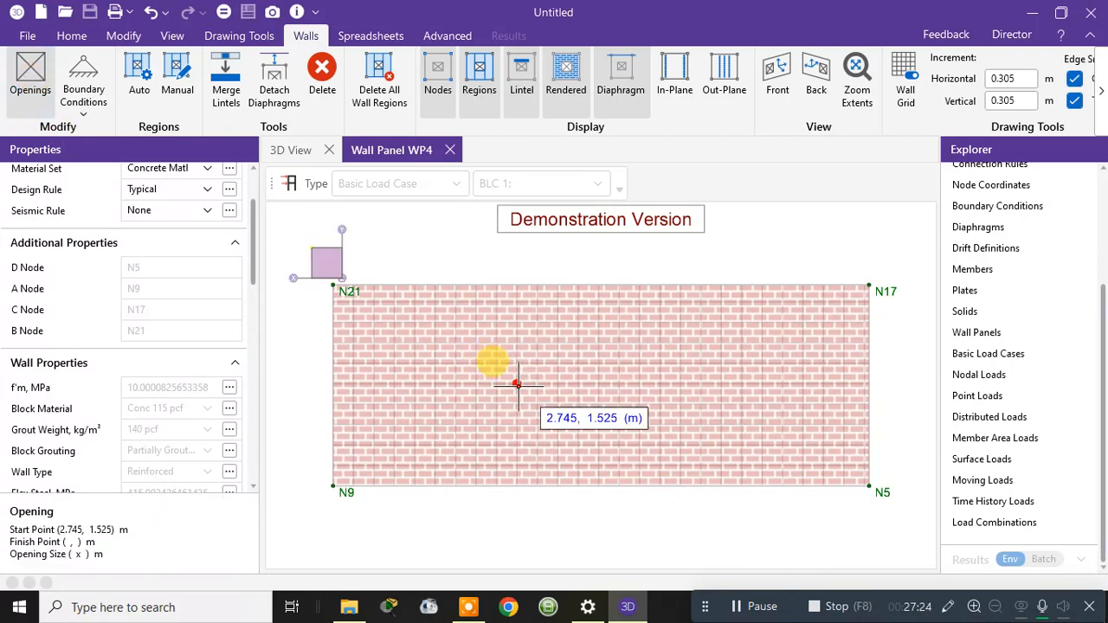
{"action": "left_click", "coordinate": [587, 483]}
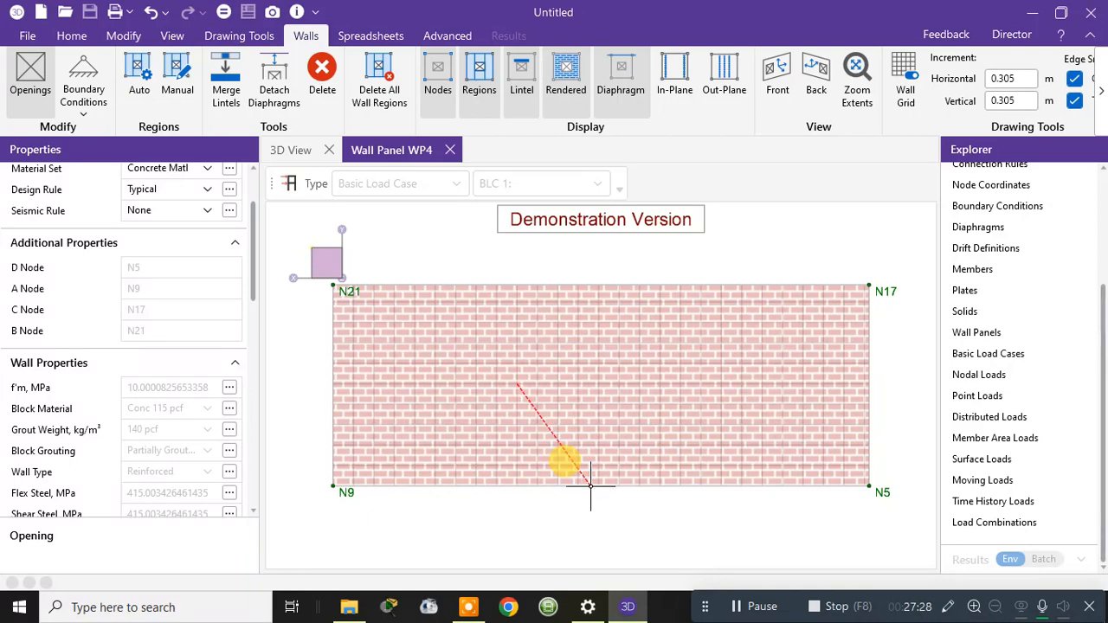
{"action": "left_click", "coordinate": [580, 485]}
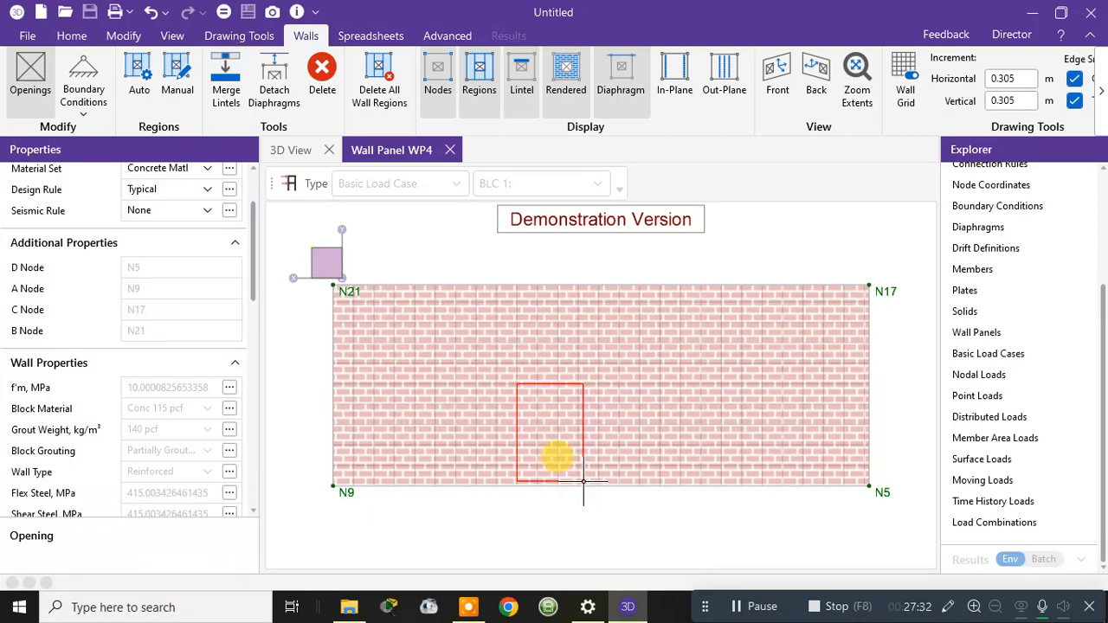
{"action": "left_click", "coordinate": [580, 485]}
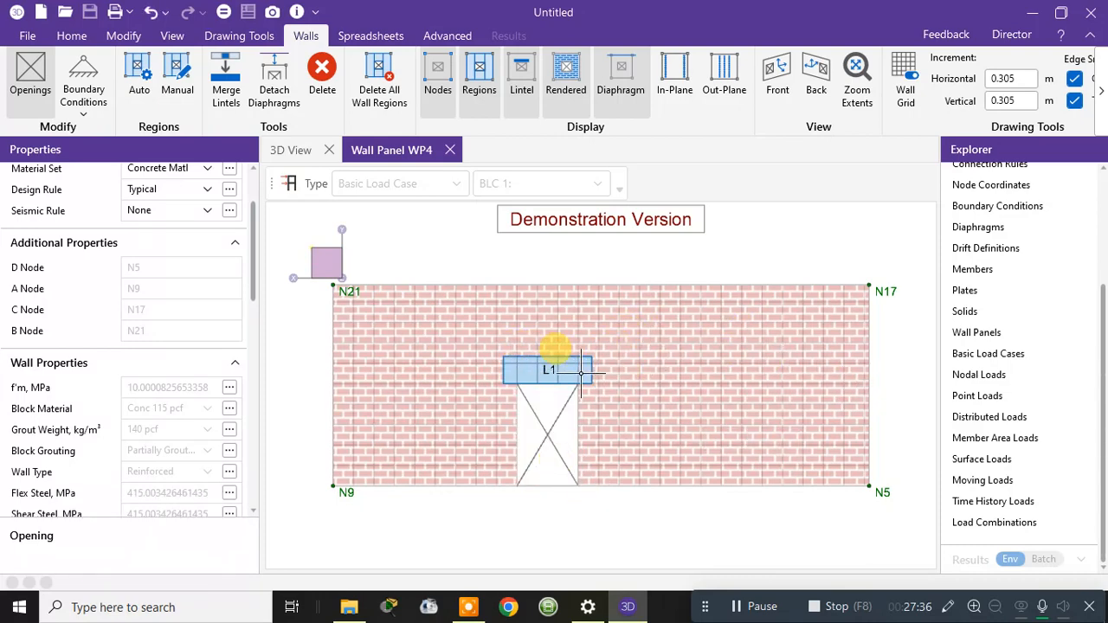
Draw a window opening two grid cells wide and high from (5.185, 1.525) m, and return to the 3D model to view both openings
{"action": "left_click", "coordinate": [681, 382]}
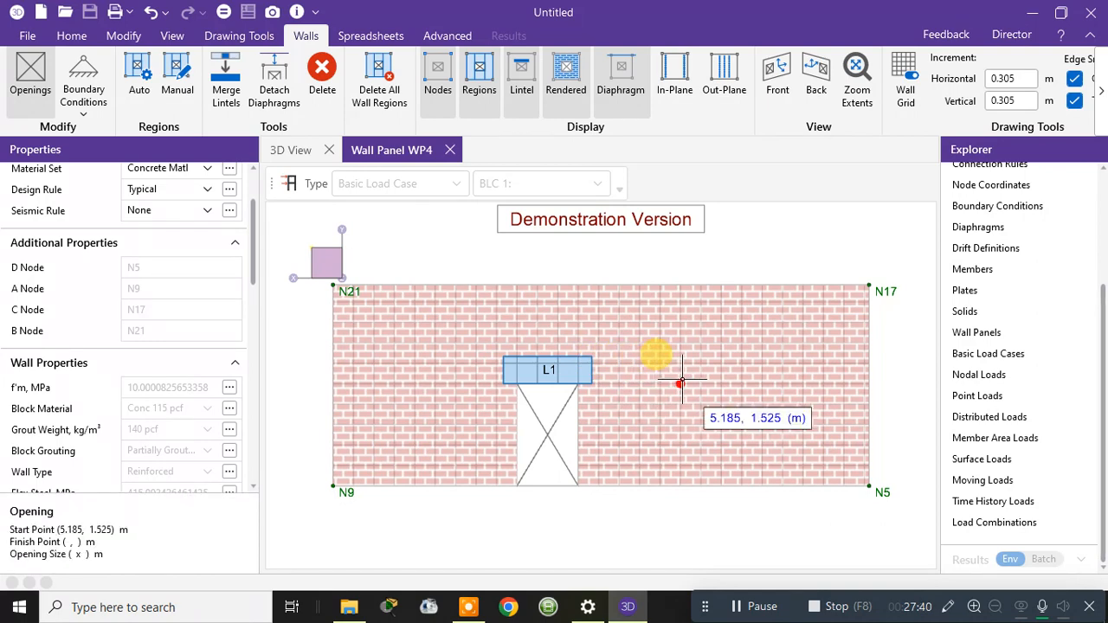
{"action": "left_click", "coordinate": [721, 424]}
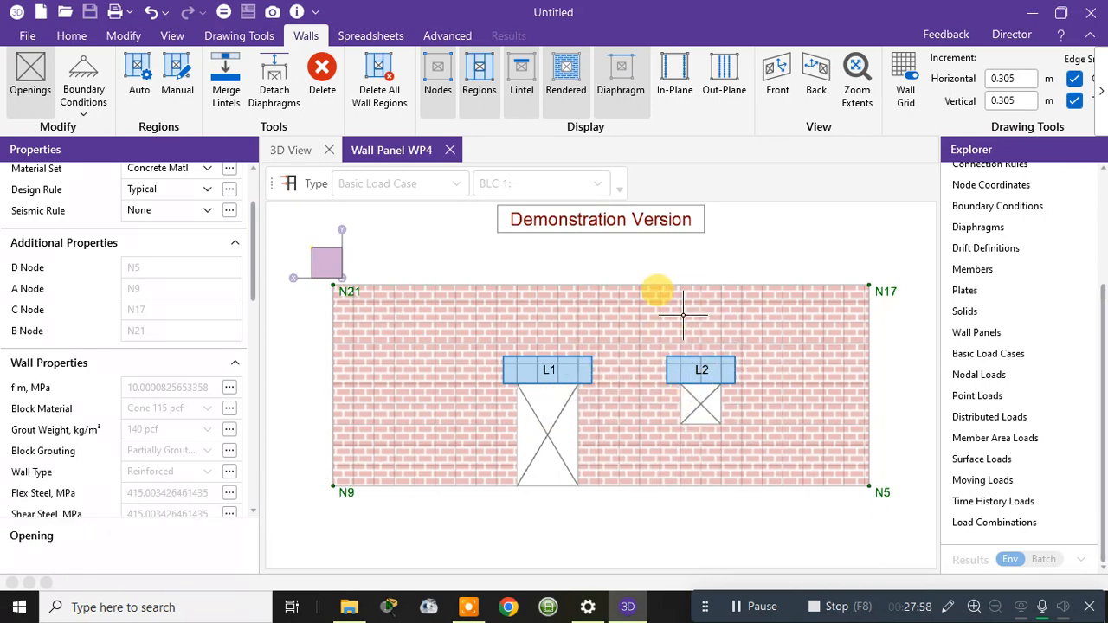
{"action": "left_click", "coordinate": [449, 152]}
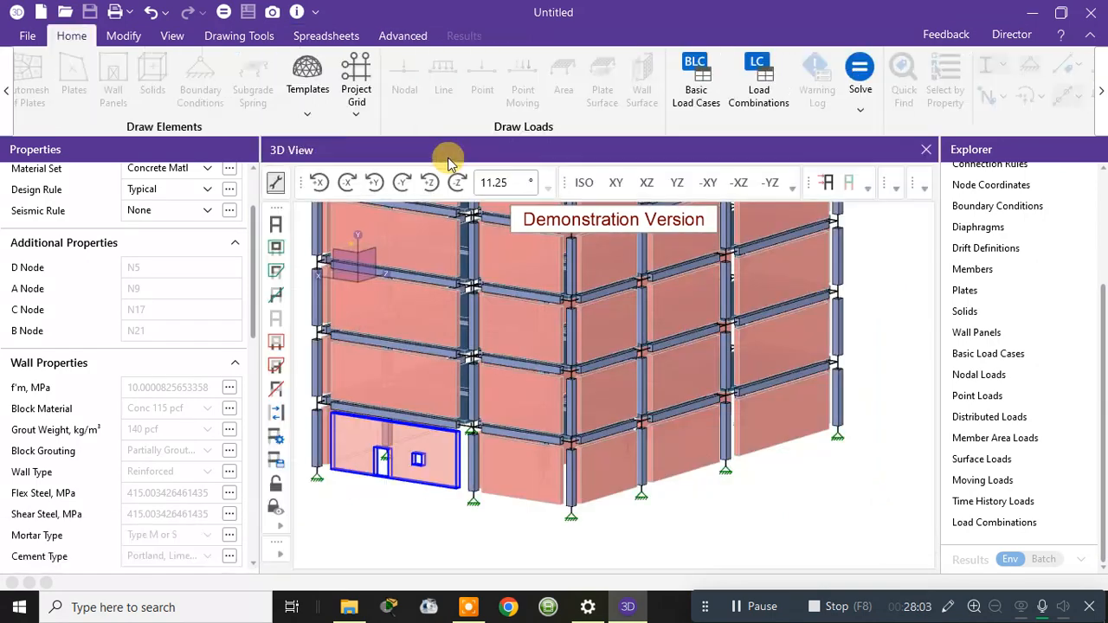
{"action": "left_click", "coordinate": [374, 479]}
{"action": "scroll", "coordinate": [357, 527], "scroll_direction": "up", "scroll_amount": 3}
{"action": "middle_click_drag", "start_coordinate": [395, 488], "coordinate": [445, 479], "text": "shift"}
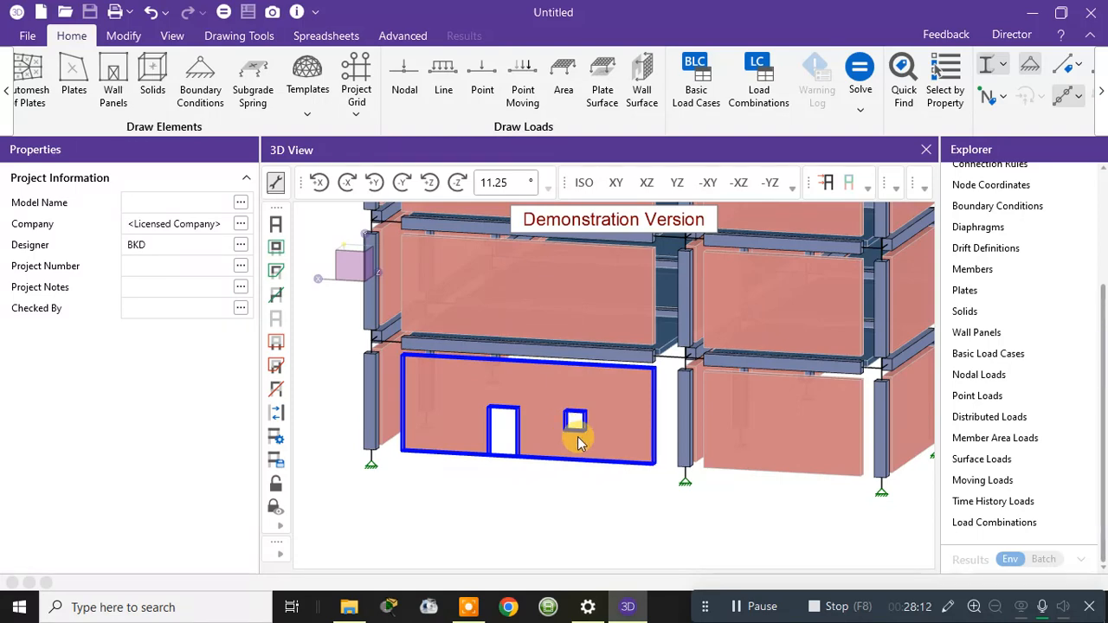
{"action": "scroll", "coordinate": [565, 426], "scroll_direction": "down", "scroll_amount": 5}
{"action": "scroll", "coordinate": [595, 475], "scroll_direction": "down", "scroll_amount": 4}
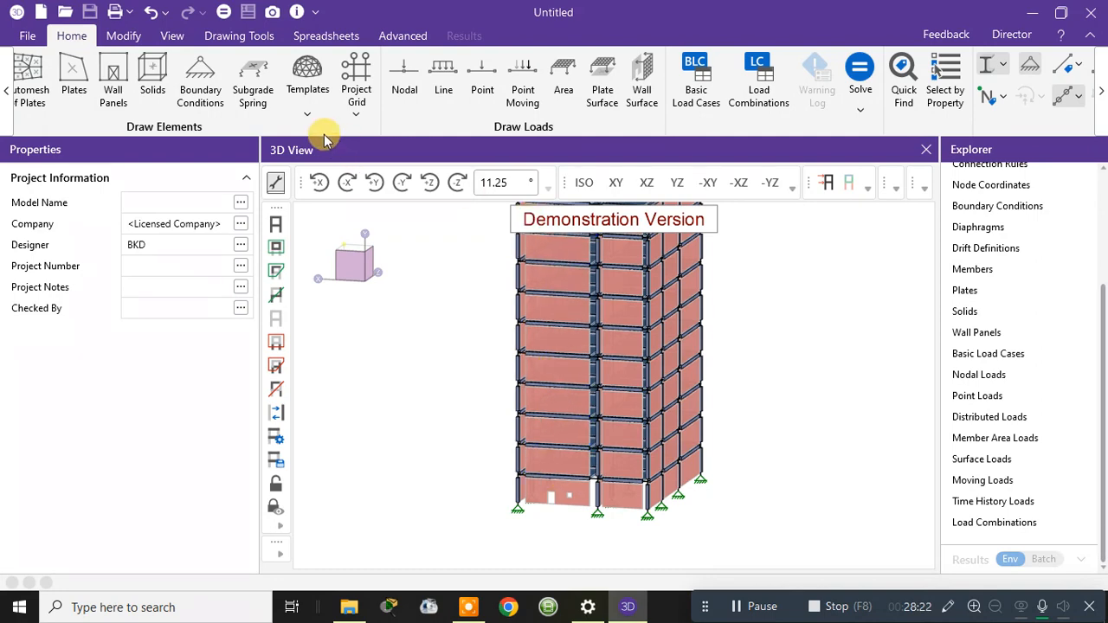
Examine the wall with the door and window openings and the gaps between panels, beams and columns from several sides
{"action": "left_click", "coordinate": [239, 36]}
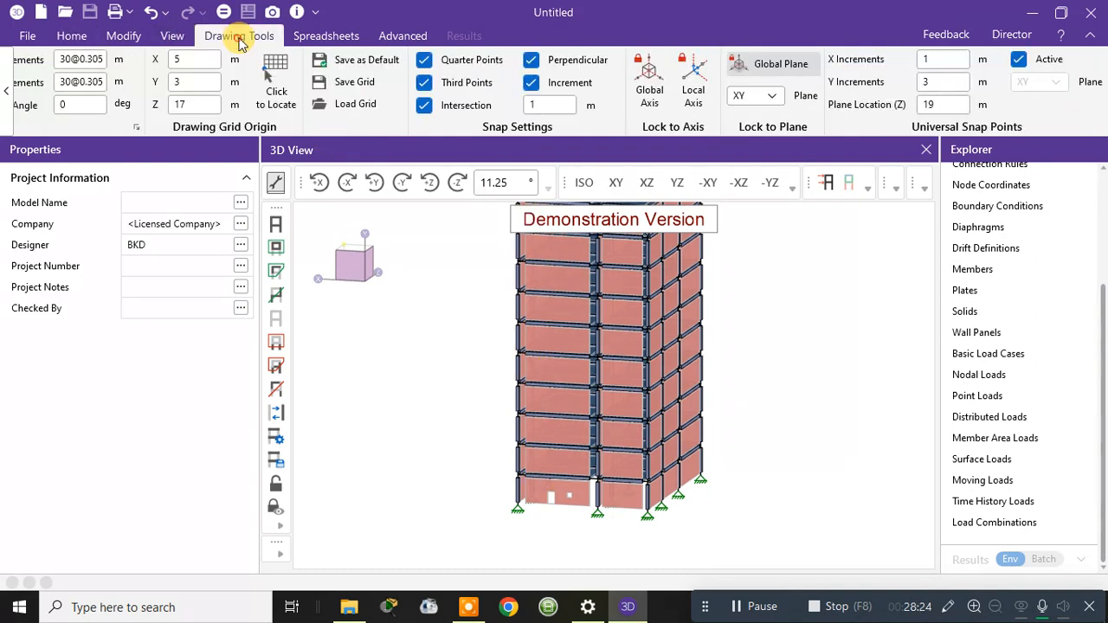
{"action": "left_click", "coordinate": [126, 35]}
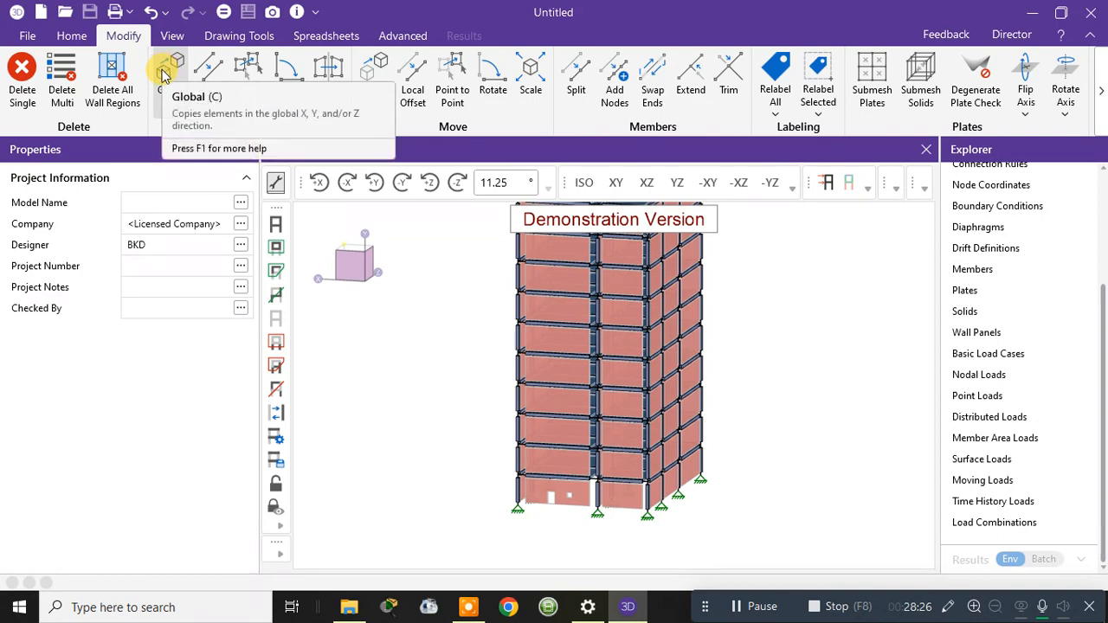
{"action": "scroll", "coordinate": [584, 510], "scroll_direction": "up", "scroll_amount": 3}
{"action": "scroll", "coordinate": [421, 525], "scroll_direction": "up", "scroll_amount": 2}
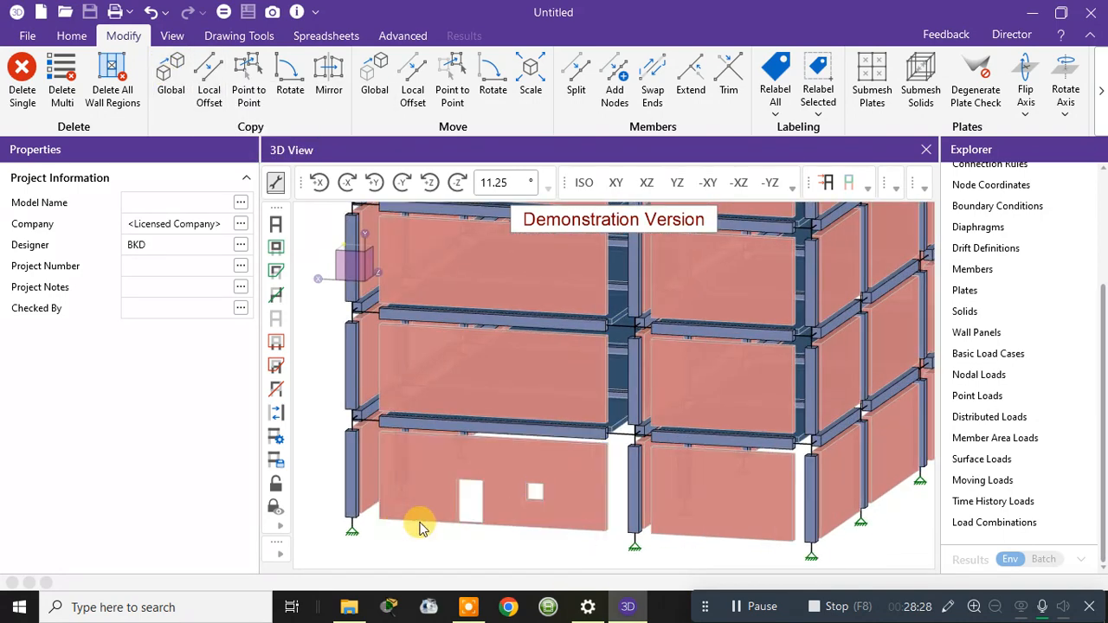
{"action": "scroll", "coordinate": [470, 485], "scroll_direction": "down", "scroll_amount": 4}
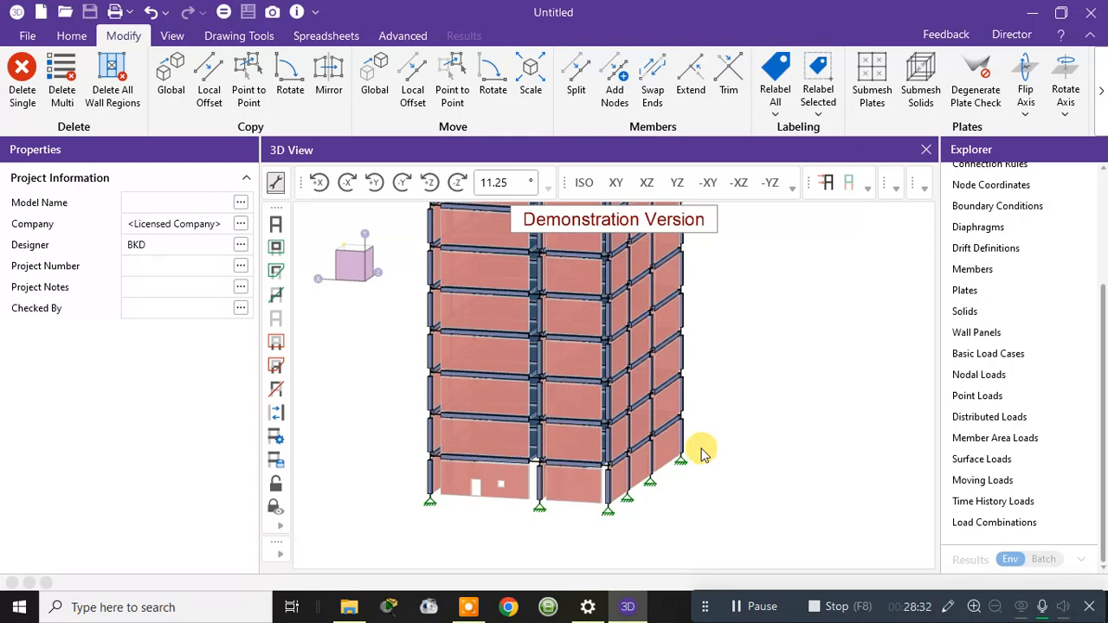
{"action": "scroll", "coordinate": [631, 408], "scroll_direction": "up", "scroll_amount": 5}
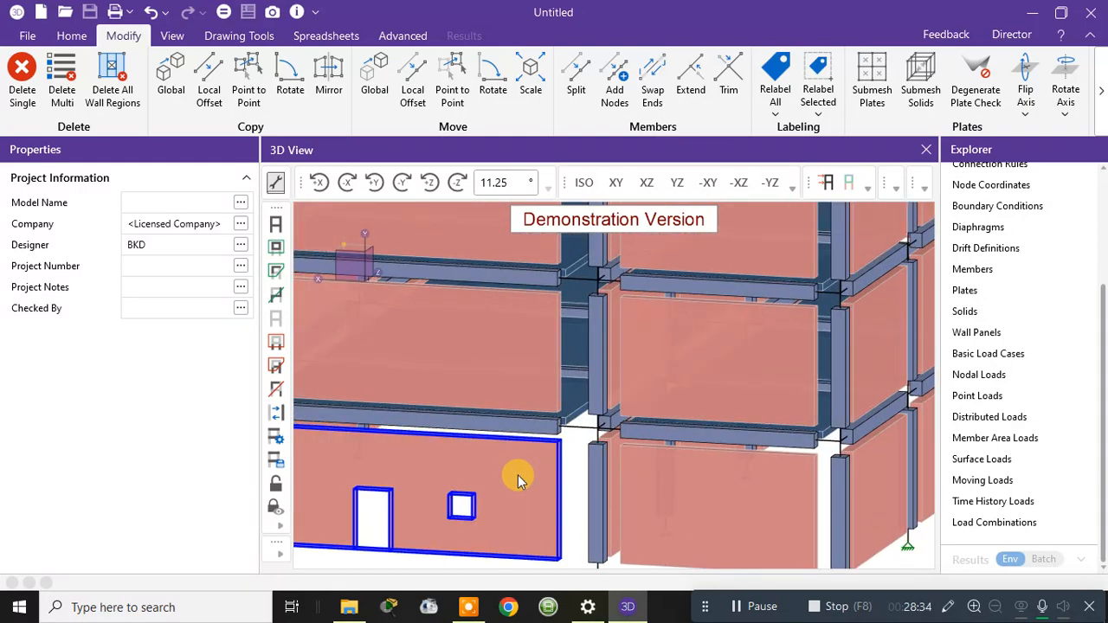
{"action": "scroll", "coordinate": [617, 441], "scroll_direction": "down", "scroll_amount": 5}
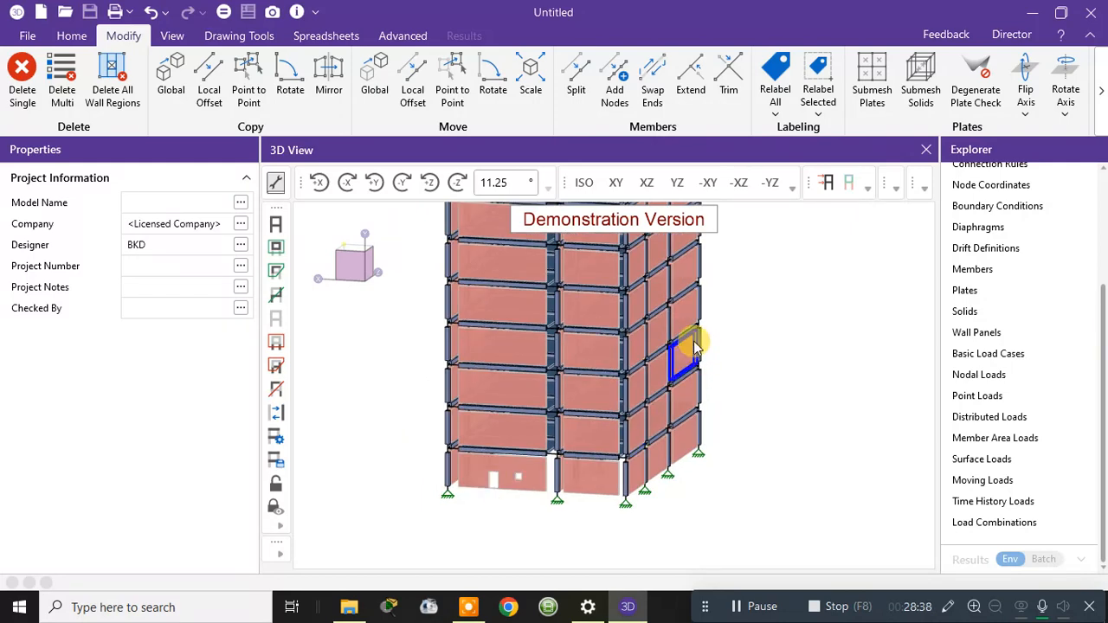
{"action": "middle_click_drag", "start_coordinate": [673, 346], "coordinate": [721, 389]}
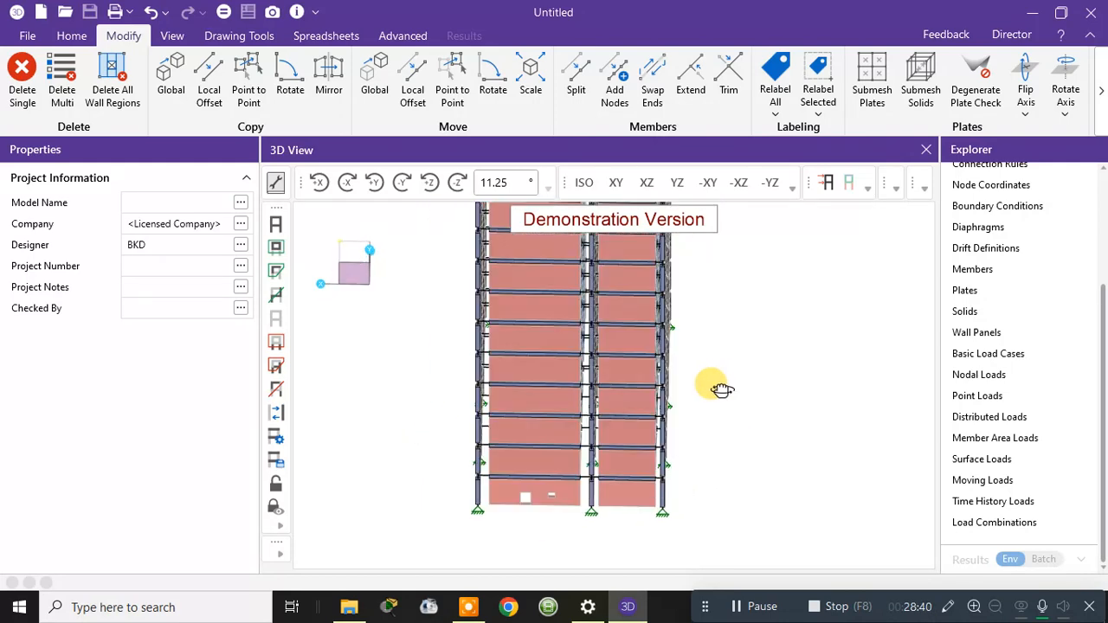
{"action": "scroll", "coordinate": [516, 333], "scroll_direction": "up", "scroll_amount": 3}
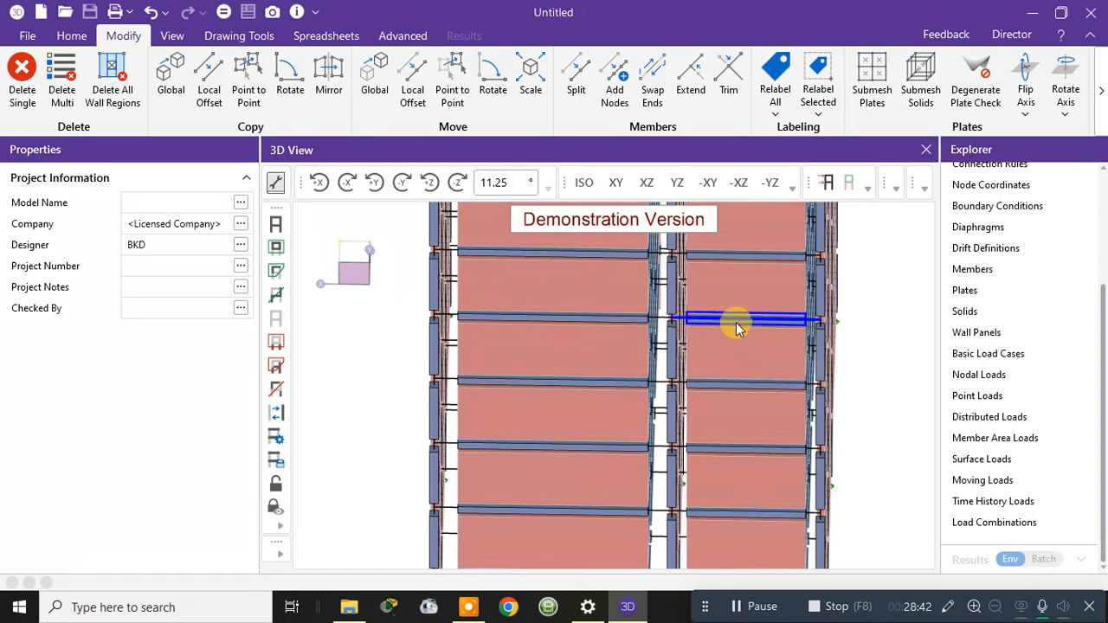
{"action": "scroll", "coordinate": [736, 322], "scroll_direction": "down", "scroll_amount": 1}
{"action": "scroll", "coordinate": [750, 281], "scroll_direction": "down", "scroll_amount": 5}
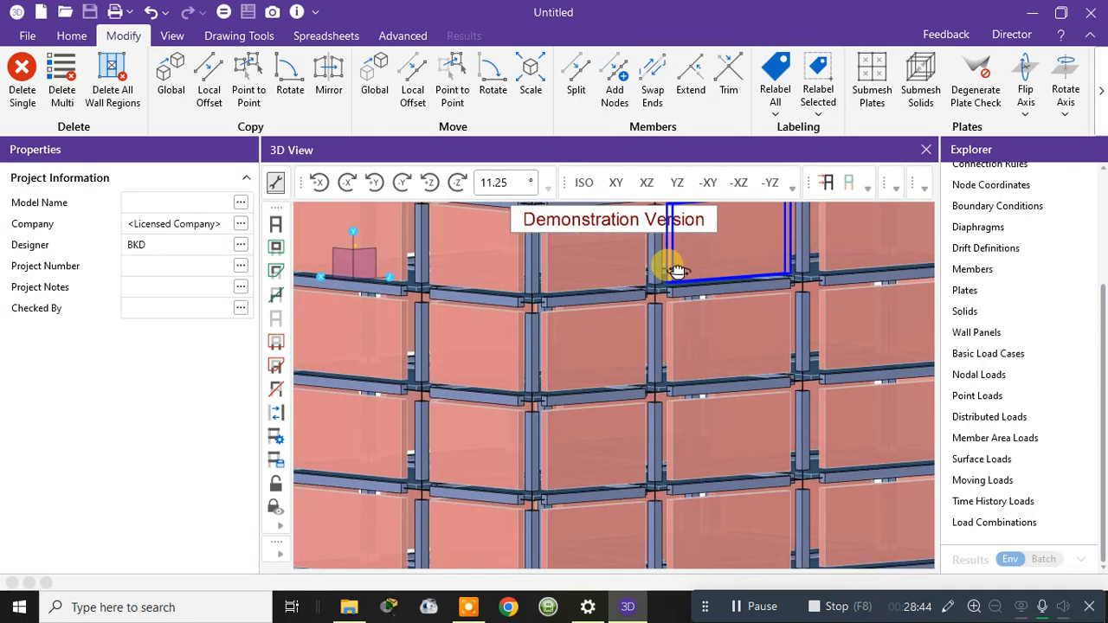
{"action": "scroll", "coordinate": [632, 487], "scroll_direction": "up", "scroll_amount": 6}
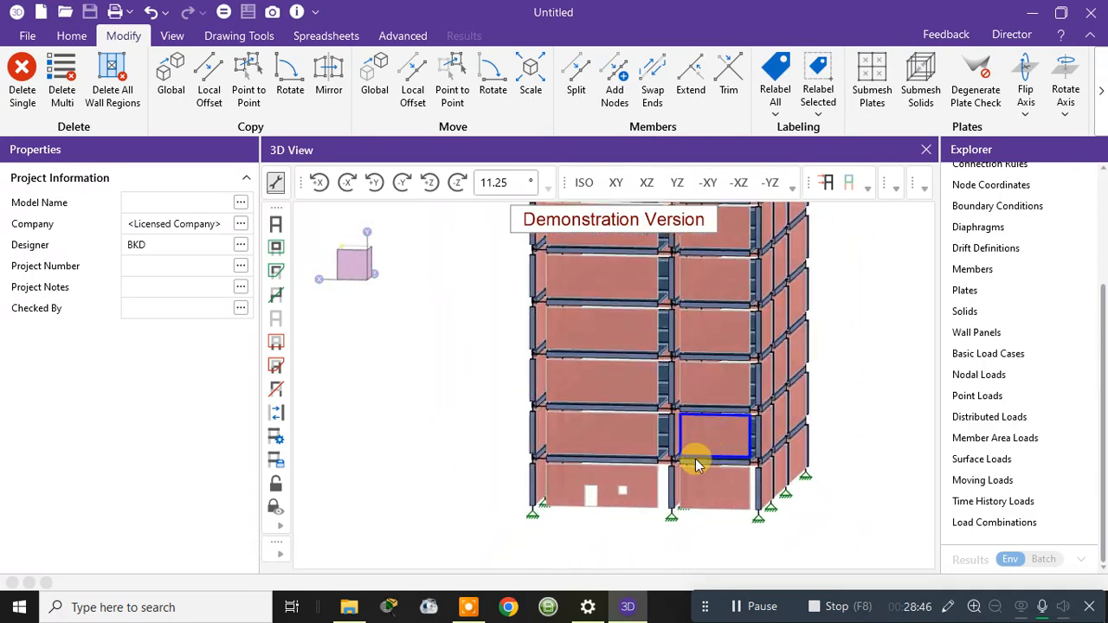
{"action": "scroll", "coordinate": [638, 472], "scroll_direction": "up", "scroll_amount": 4}
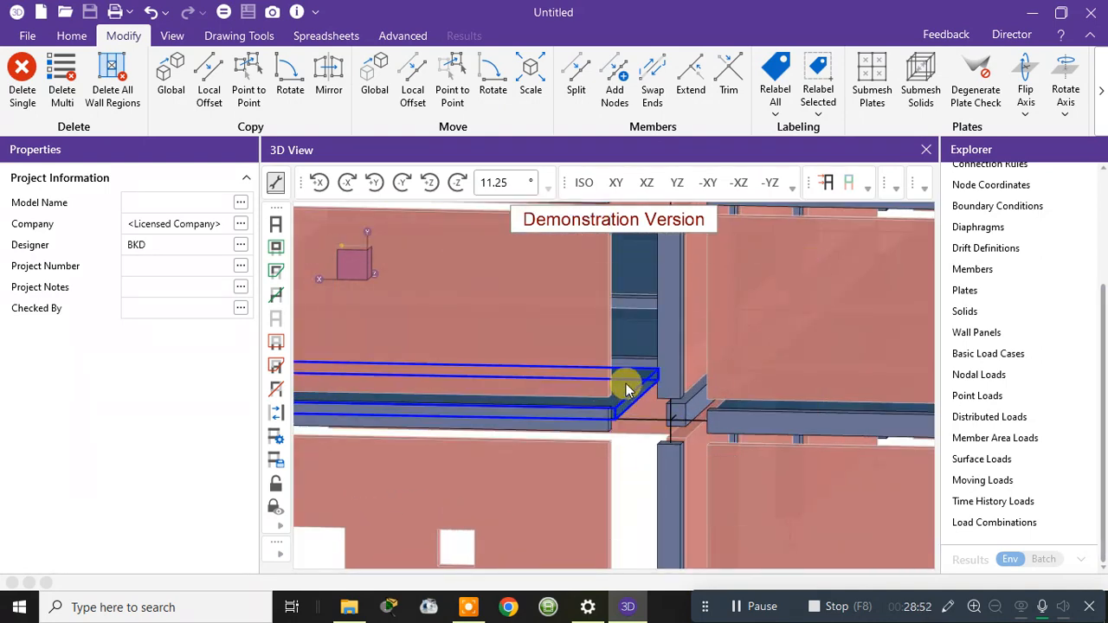
{"action": "scroll", "coordinate": [655, 397], "scroll_direction": "down", "scroll_amount": 4}
{"action": "scroll", "coordinate": [656, 396], "scroll_direction": "down", "scroll_amount": 2}
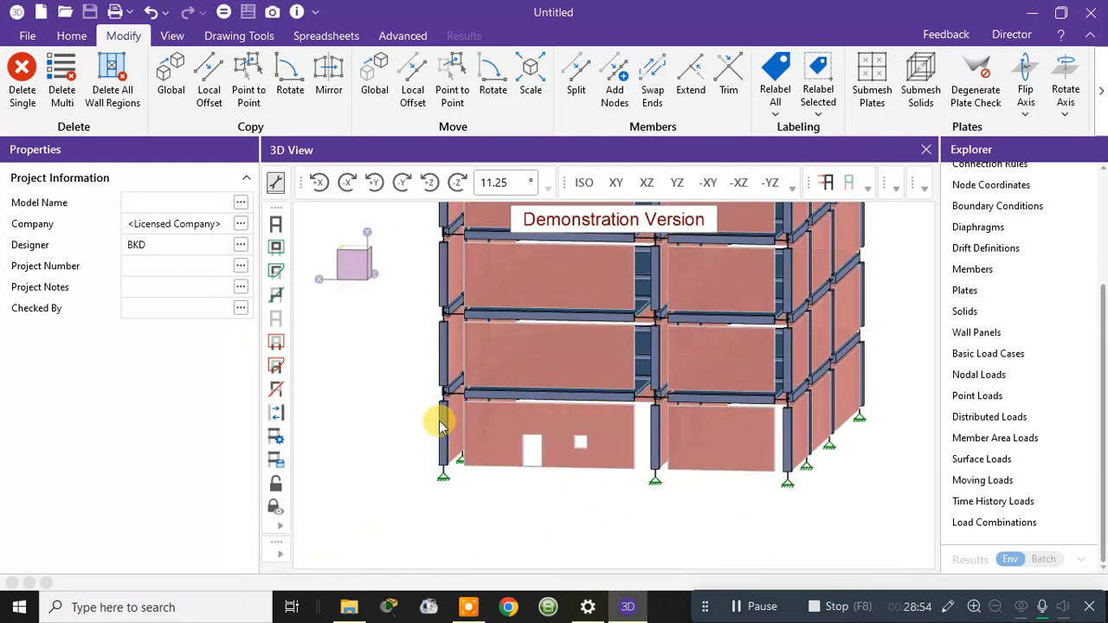
Set the rendered size of the wall panels to 100 in the model view settings and apply it
{"action": "right_click", "coordinate": [350, 327]}
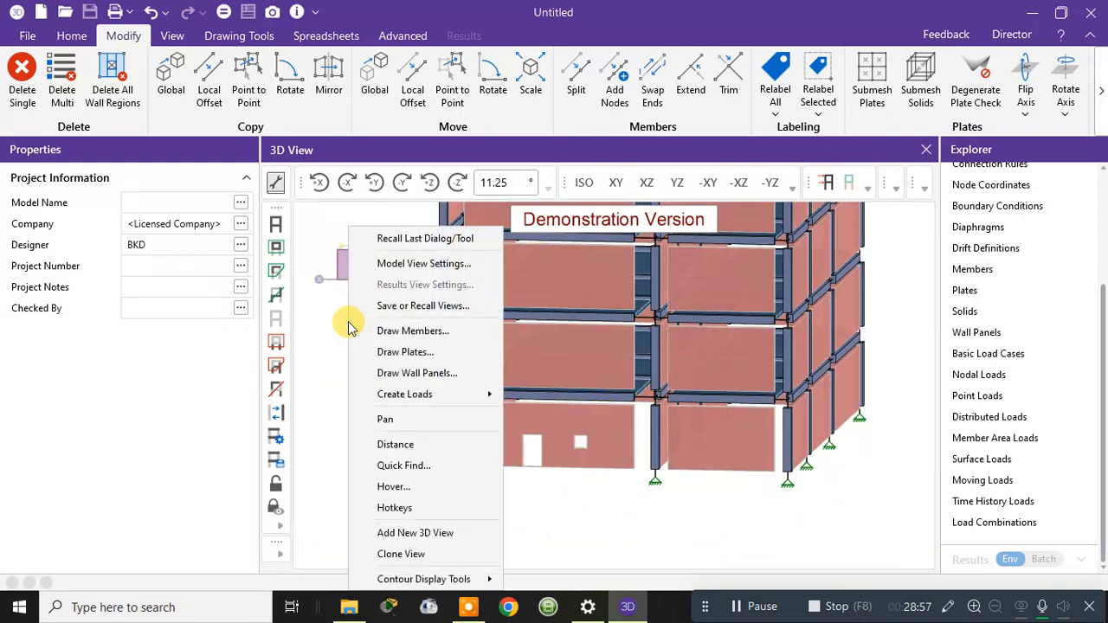
{"action": "left_click", "coordinate": [445, 271]}
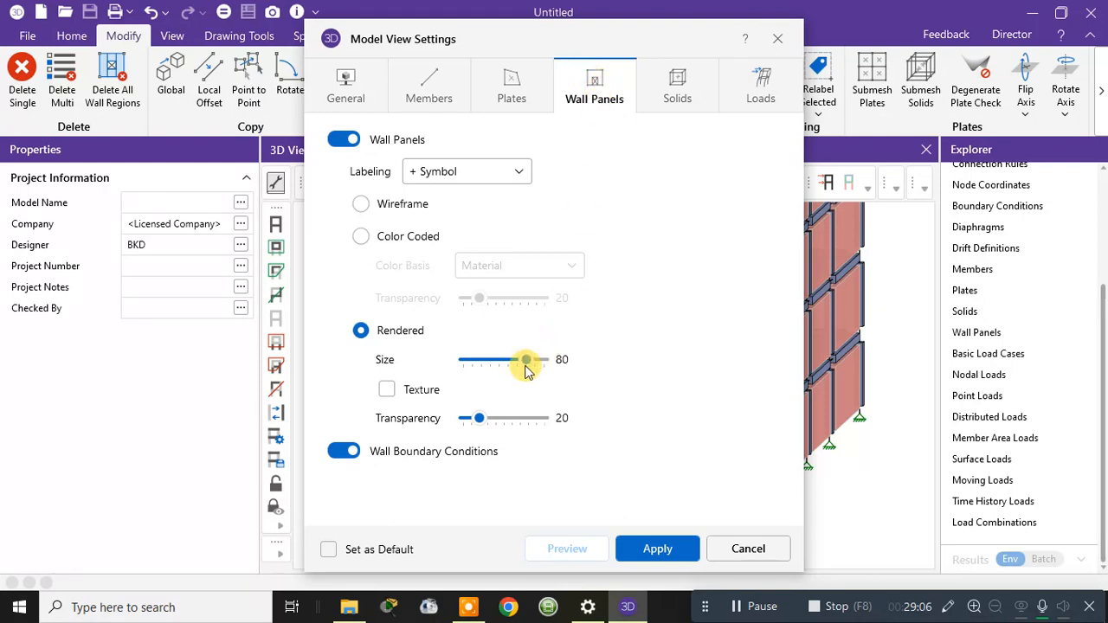
{"action": "left_click_drag", "start_coordinate": [526, 363], "coordinate": [563, 361]}
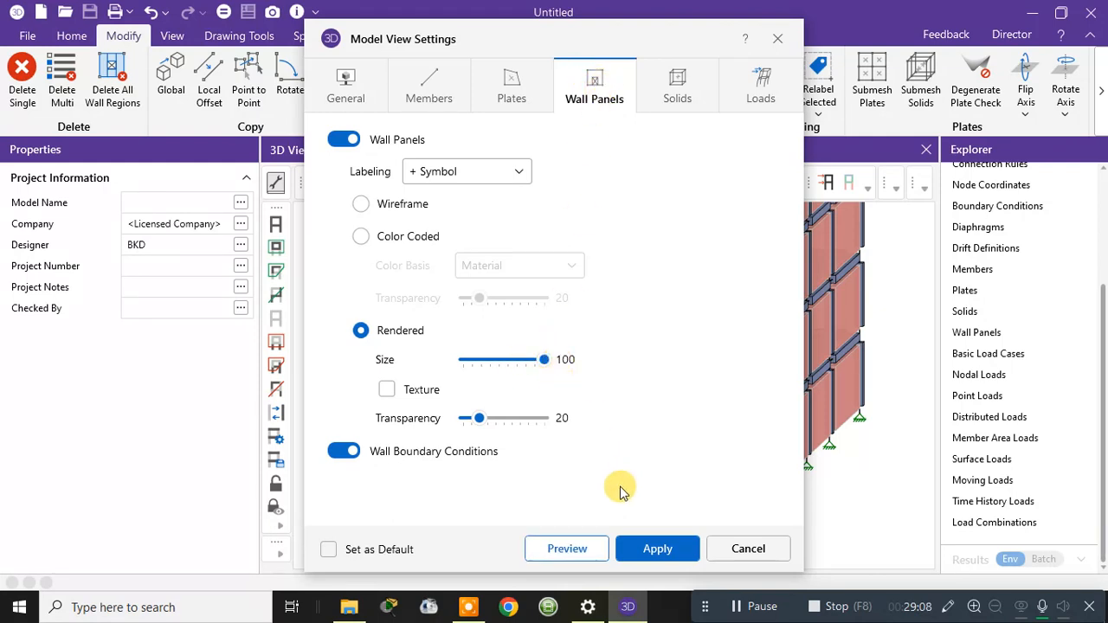
{"action": "left_click", "coordinate": [651, 549]}
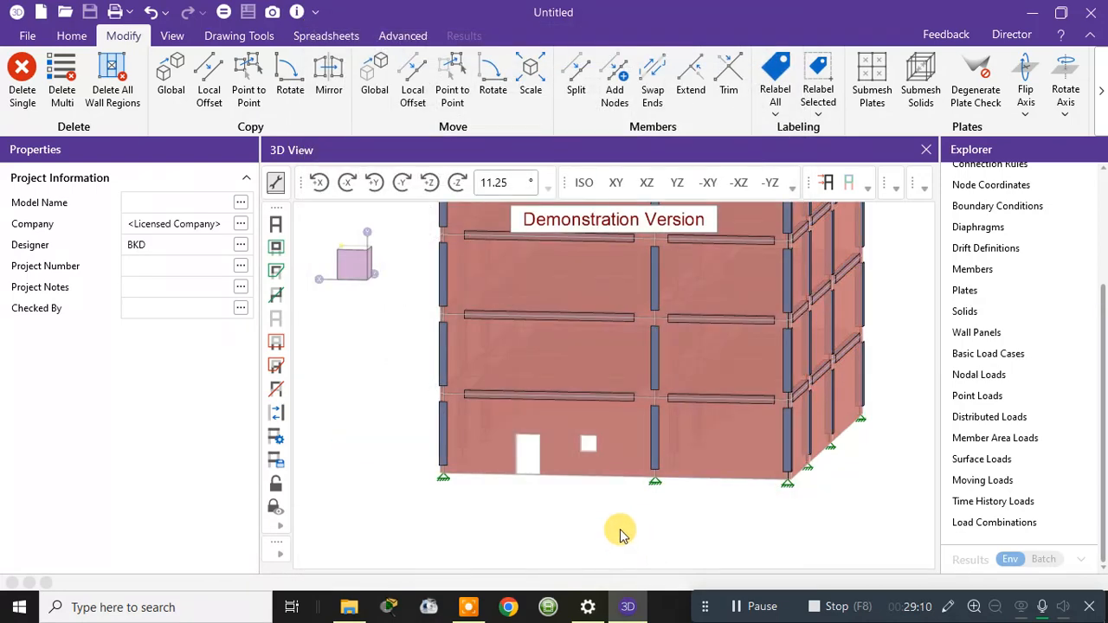
Set the members' rendered length to 100 percent and the plates' rendered size to 100 in the model view settings
{"action": "right_click", "coordinate": [397, 287]}
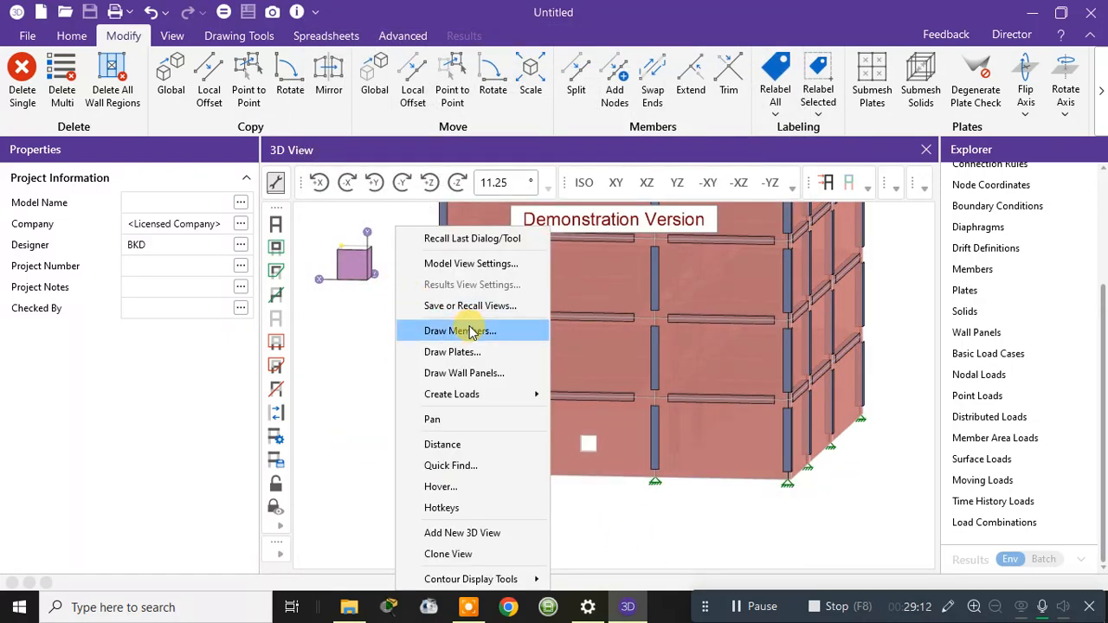
{"action": "left_click", "coordinate": [470, 264]}
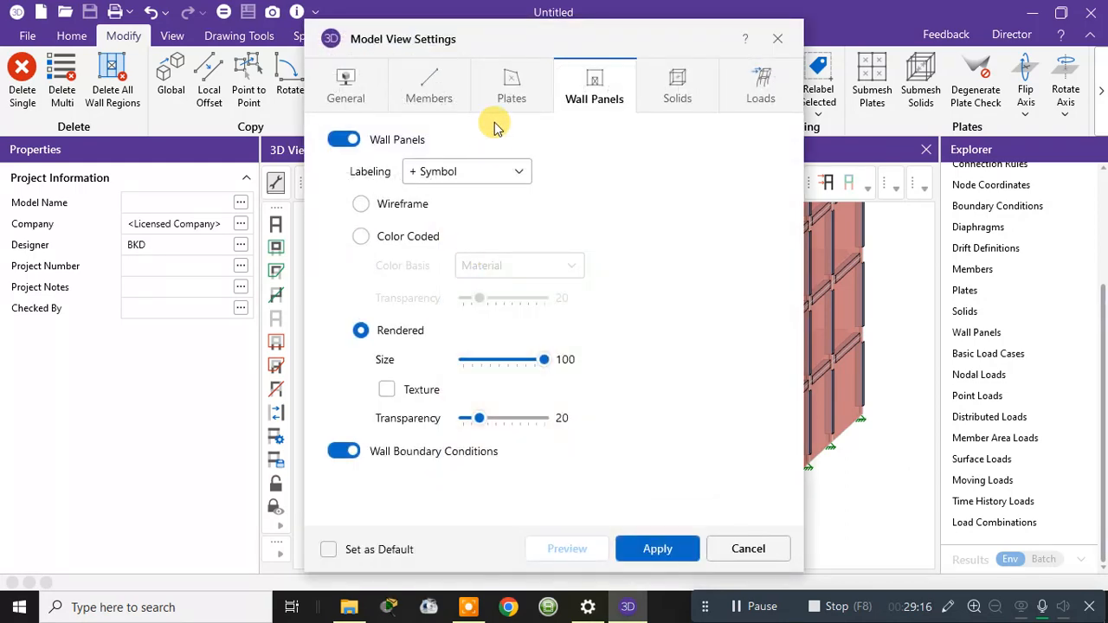
{"action": "left_click", "coordinate": [431, 90]}
{"action": "left_click_drag", "start_coordinate": [578, 349], "coordinate": [596, 350]}
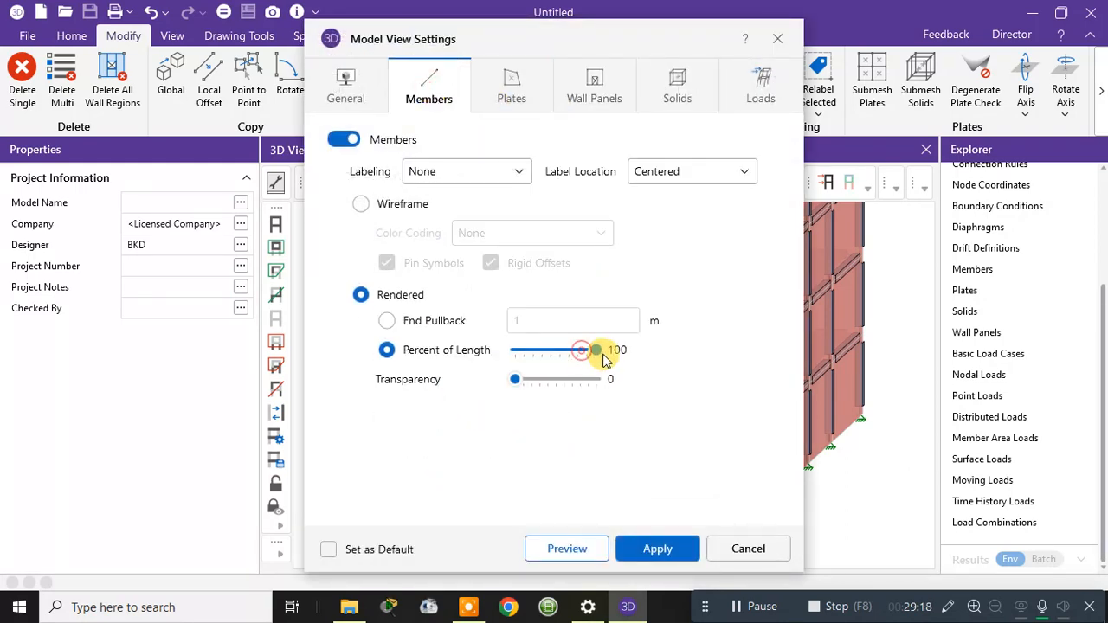
{"action": "left_click", "coordinate": [512, 92]}
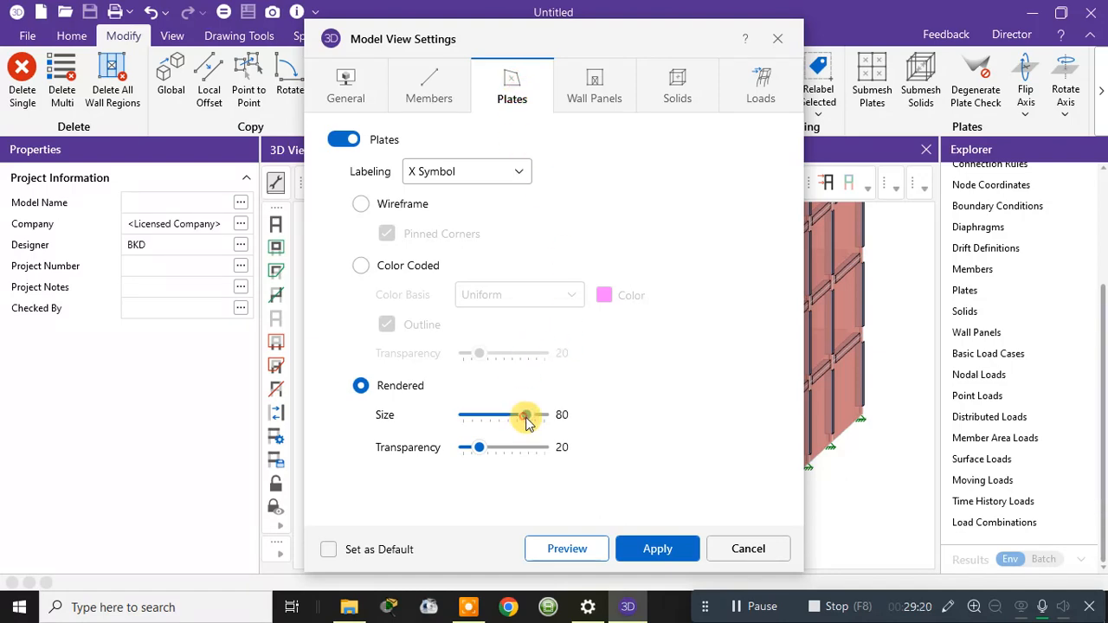
{"action": "left_click_drag", "start_coordinate": [527, 419], "coordinate": [546, 417]}
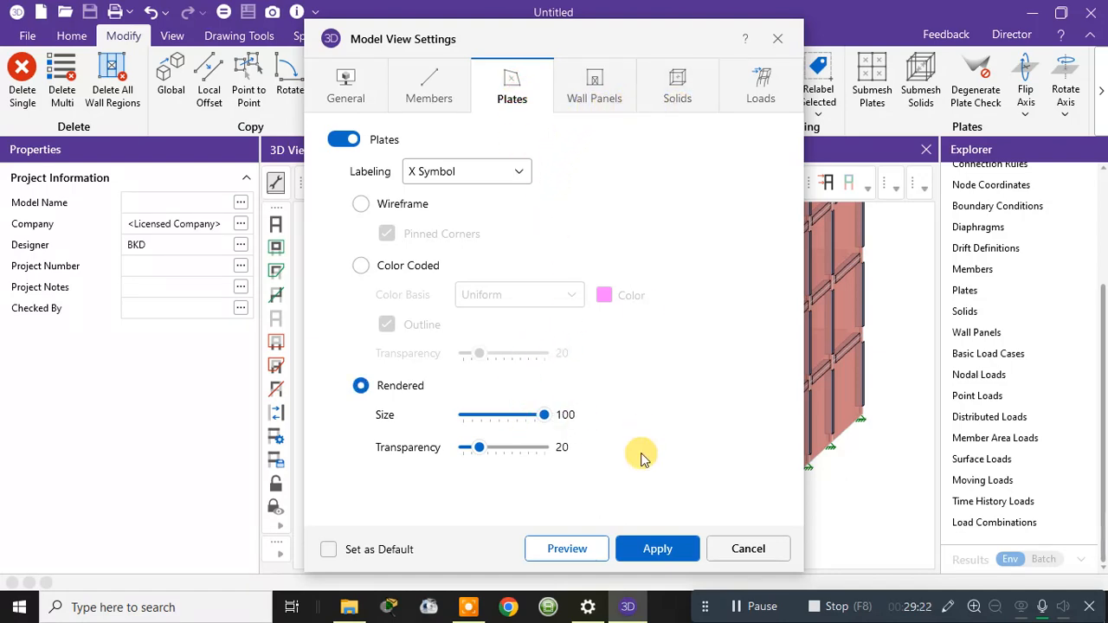
{"action": "left_click", "coordinate": [658, 549]}
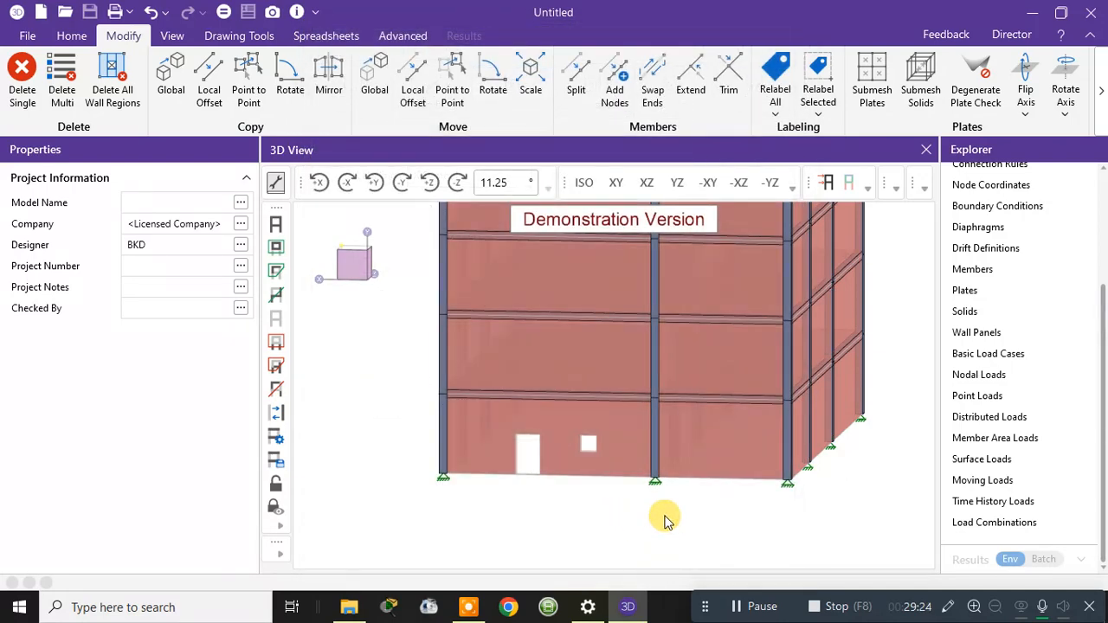
Examine the fully rendered building from all sides, including the roof, the supports and the wall with the openings
{"action": "middle_click_drag", "start_coordinate": [840, 420], "coordinate": [773, 541], "text": "shift"}
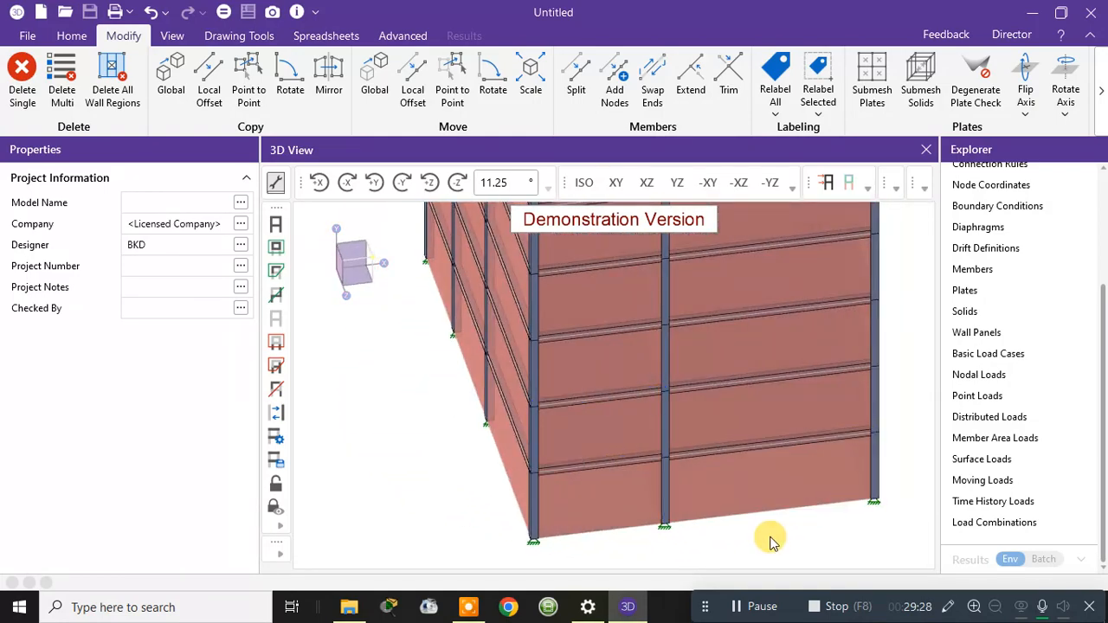
{"action": "middle_click_drag", "start_coordinate": [700, 490], "coordinate": [870, 448], "text": "shift"}
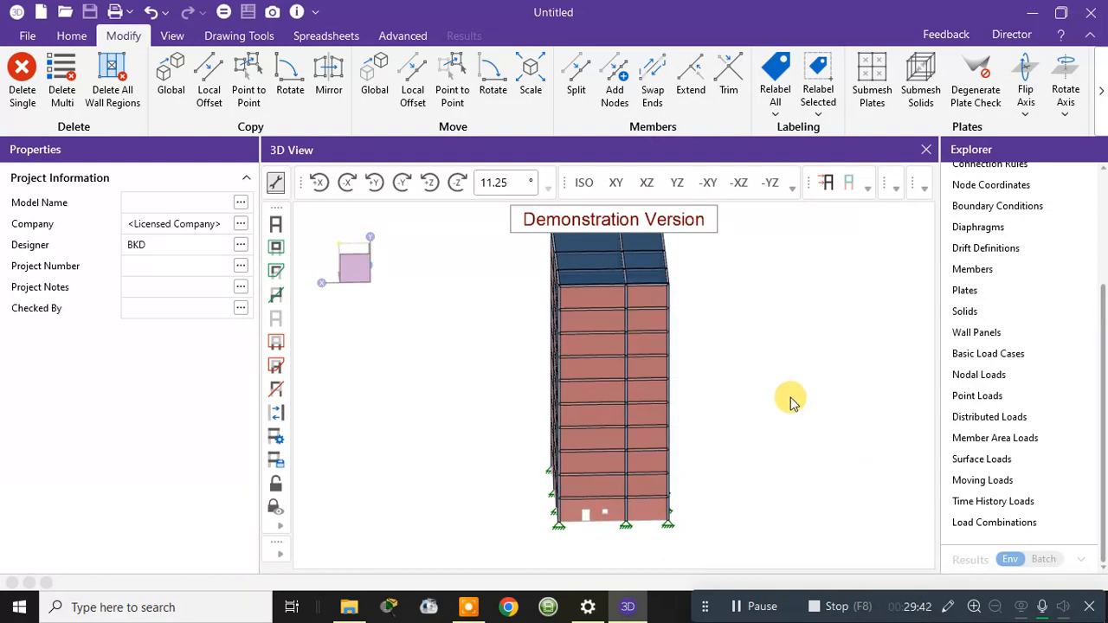
{"action": "scroll", "coordinate": [630, 467], "scroll_direction": "up", "scroll_amount": 3}
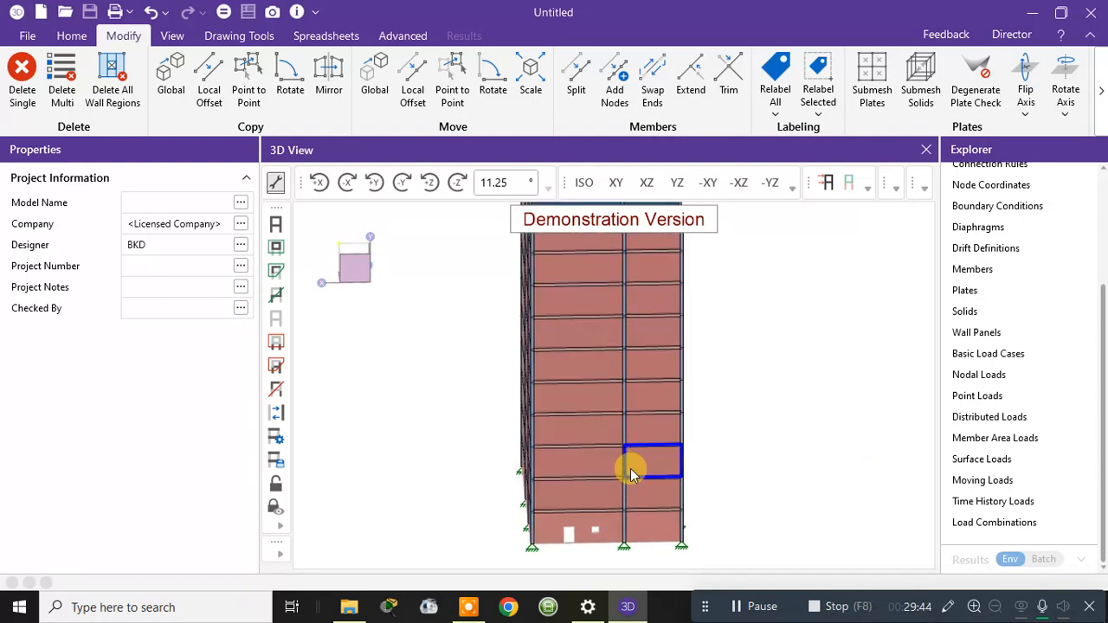
{"action": "scroll", "coordinate": [668, 452], "scroll_direction": "down", "scroll_amount": 3}
{"action": "middle_click_drag", "start_coordinate": [715, 418], "coordinate": [692, 412], "text": "shift"}
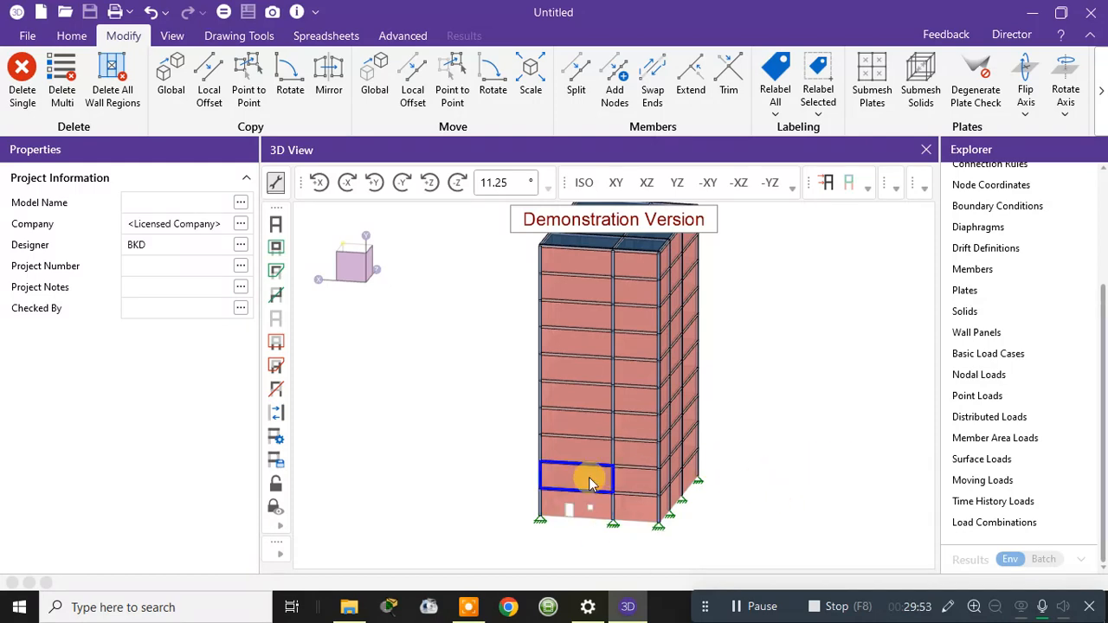
{"action": "scroll", "coordinate": [590, 483], "scroll_direction": "up", "scroll_amount": 5}
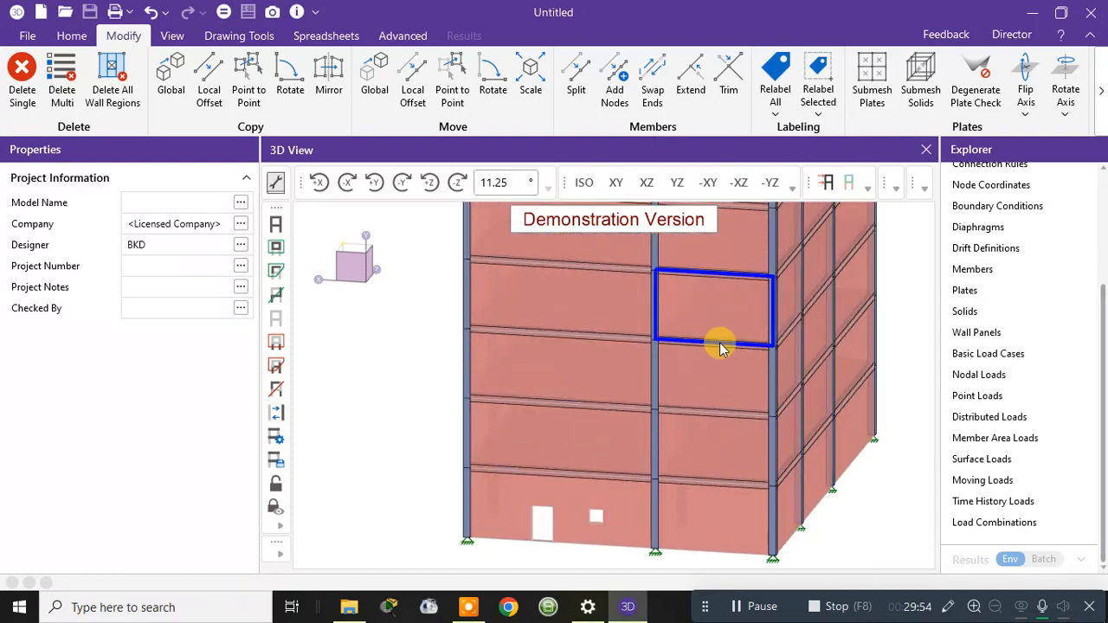
{"action": "scroll", "coordinate": [720, 346], "scroll_direction": "down", "scroll_amount": 3}
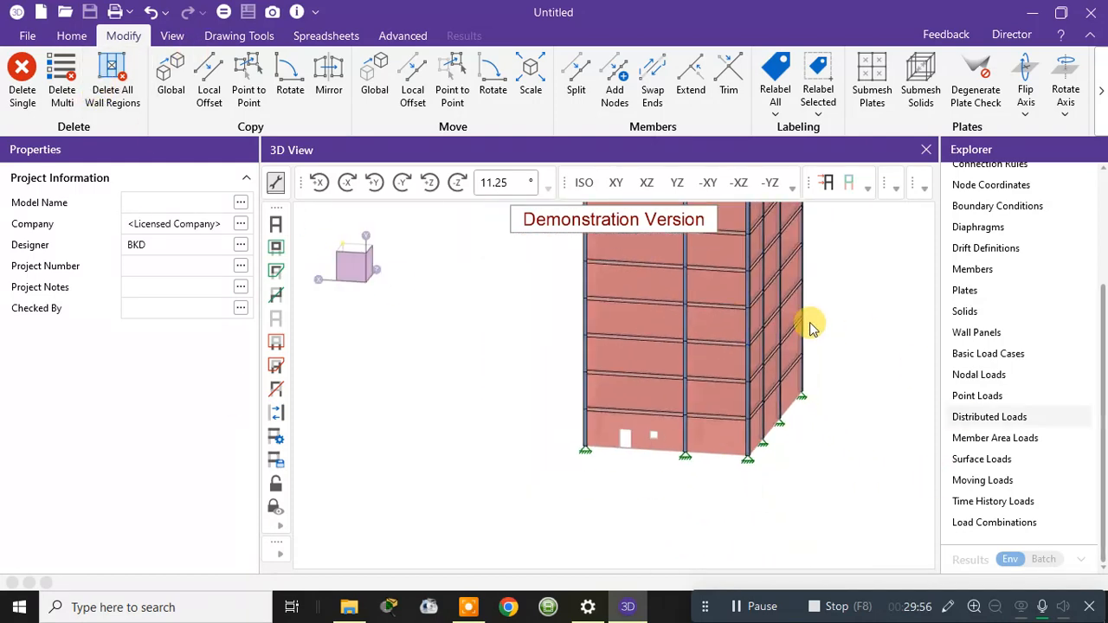
{"action": "scroll", "coordinate": [812, 333], "scroll_direction": "down", "scroll_amount": 4}
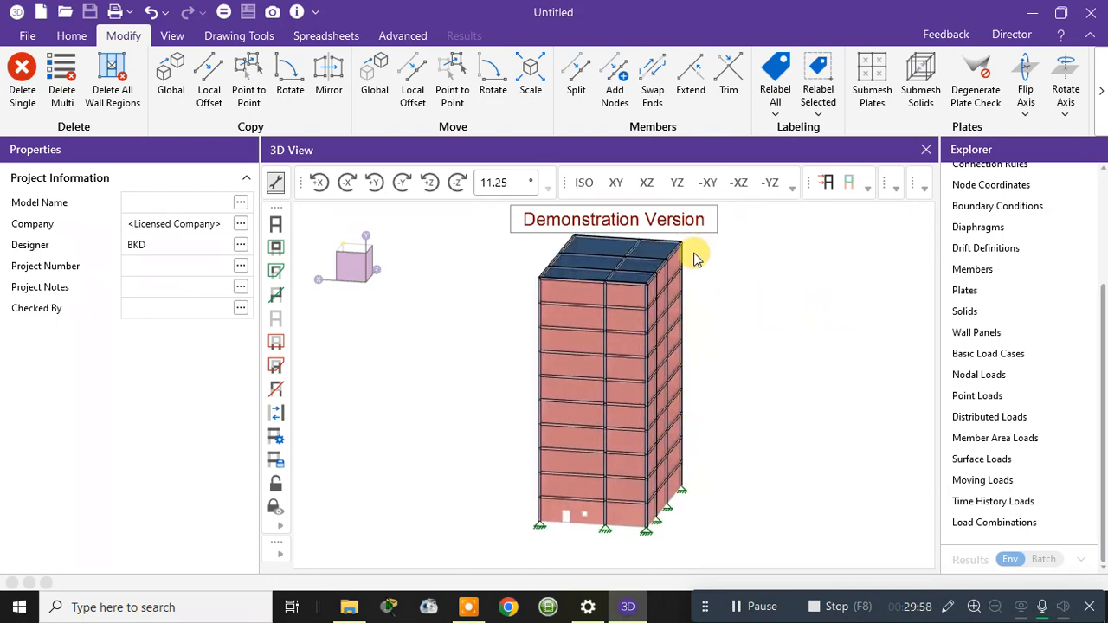
{"action": "middle_click_drag", "start_coordinate": [638, 292], "coordinate": [535, 292]}
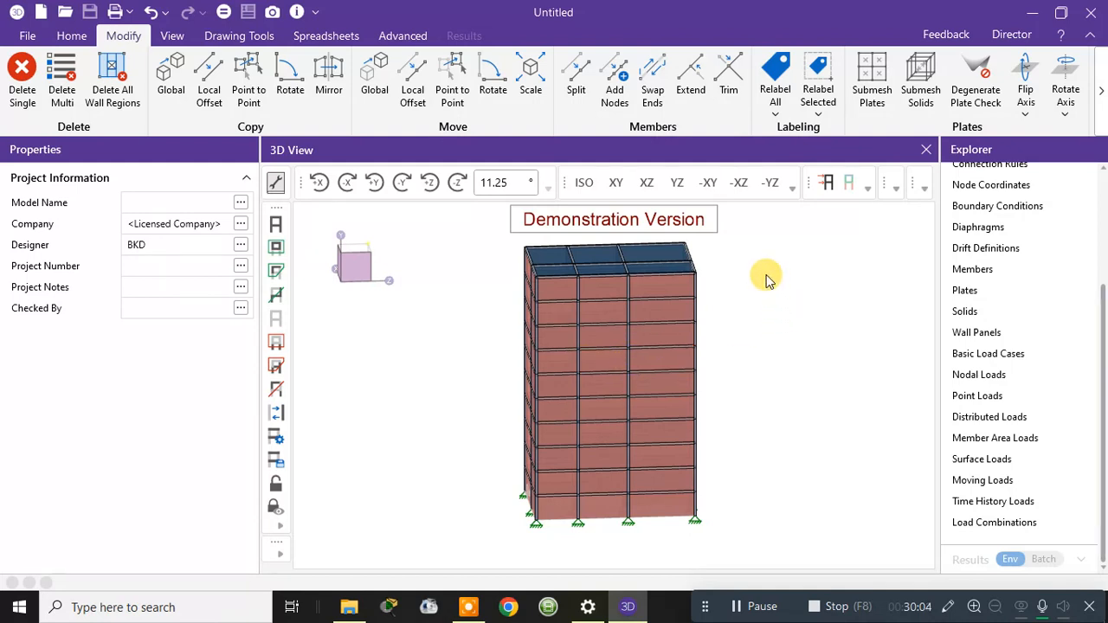
{"action": "left_click", "coordinate": [87, 36]}
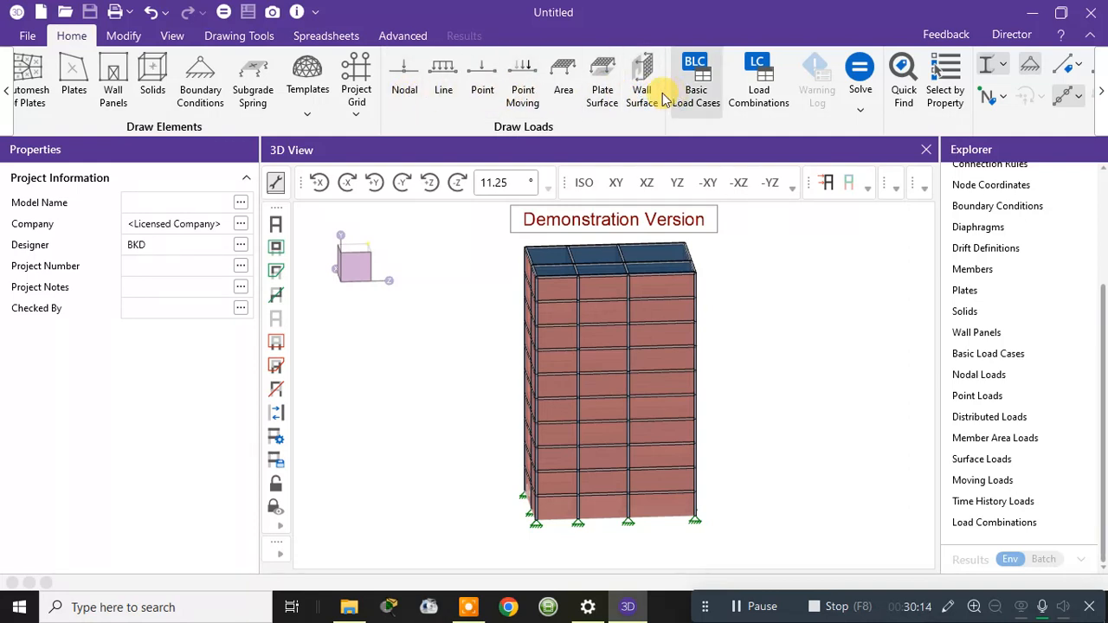
{"action": "left_click", "coordinate": [440, 90]}
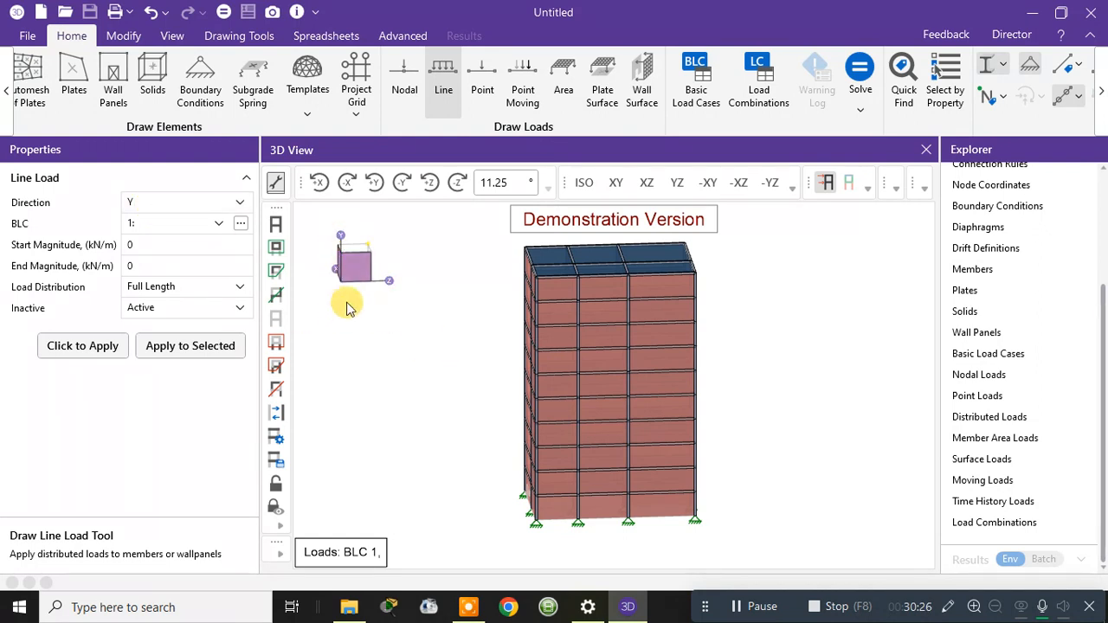
{"action": "scroll", "coordinate": [327, 232], "scroll_direction": "up", "scroll_amount": 3}
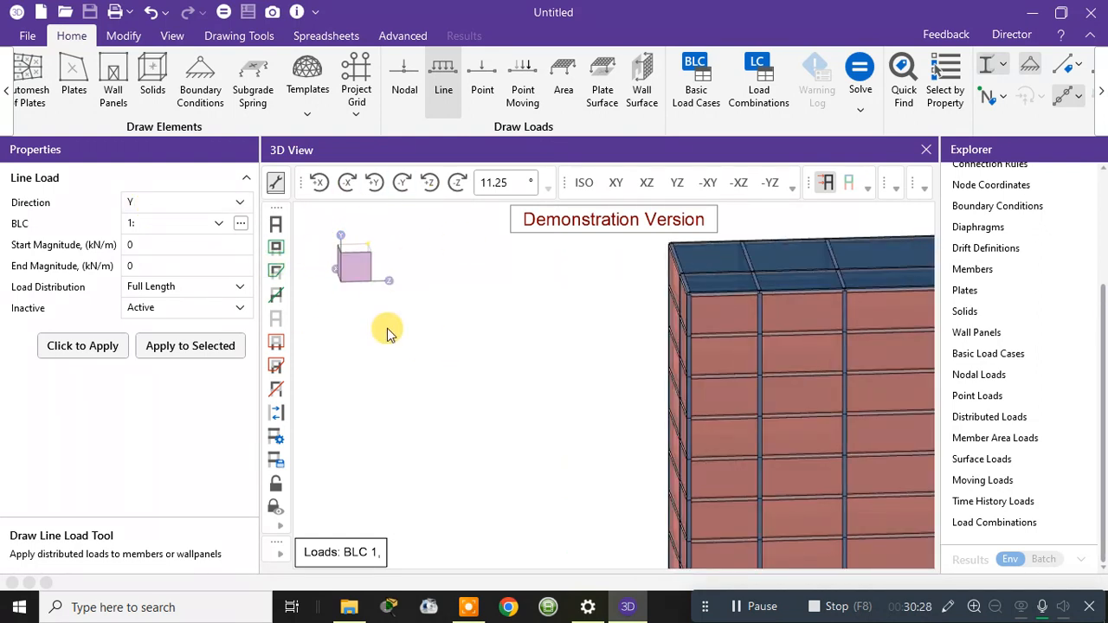
{"action": "left_click", "coordinate": [355, 260]}
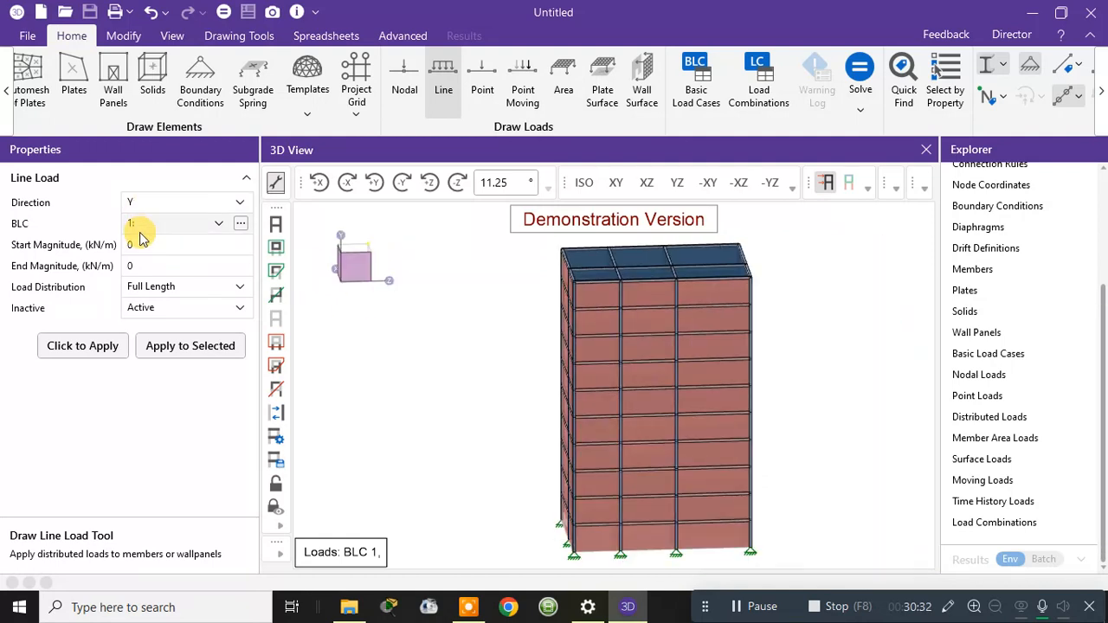
{"action": "left_click", "coordinate": [240, 224]}
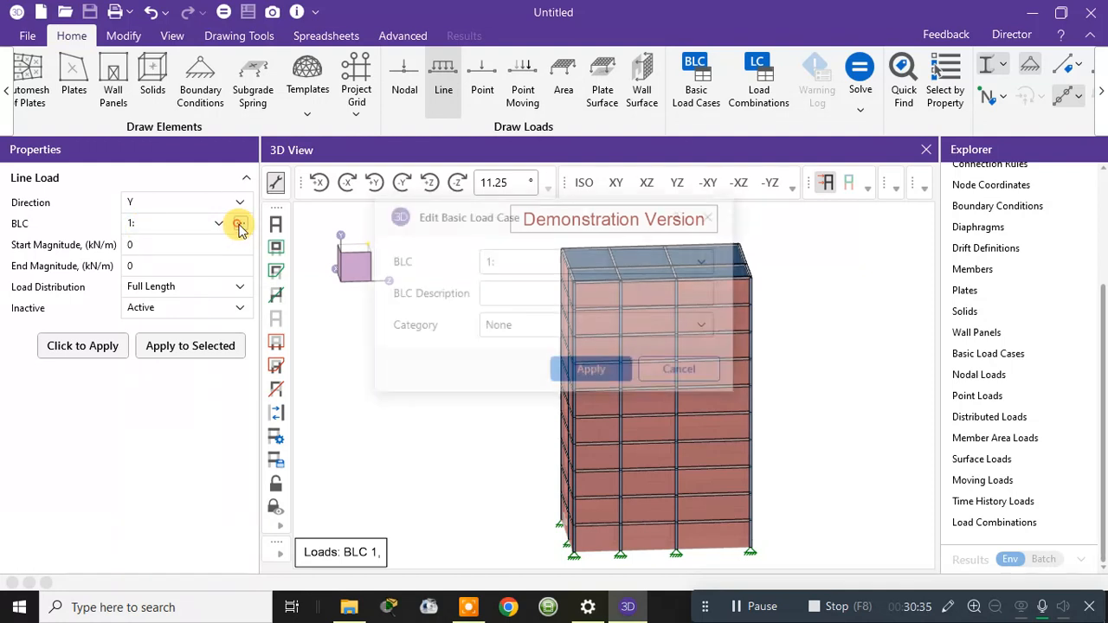
{"action": "left_click", "coordinate": [525, 261]}
{"action": "left_click", "coordinate": [526, 262]}
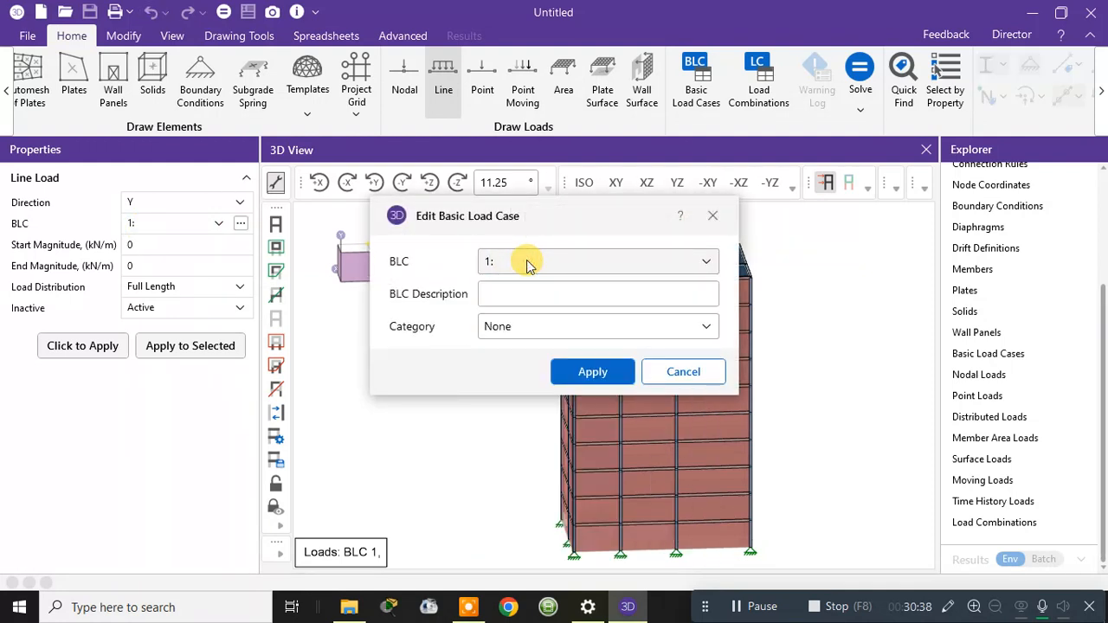
{"action": "left_click", "coordinate": [523, 260]}
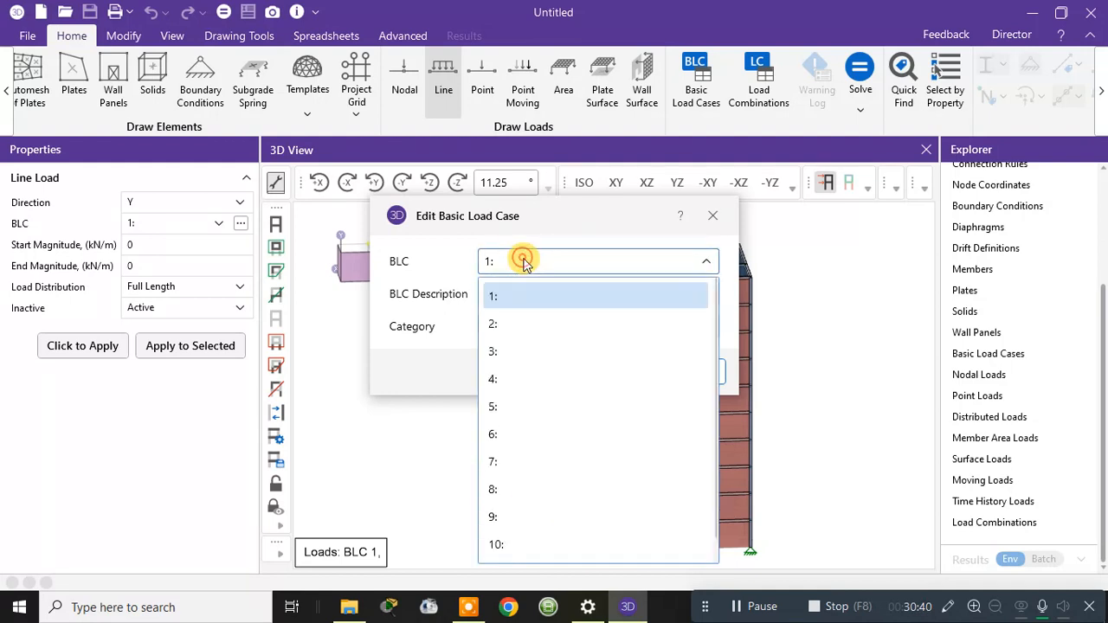
{"action": "left_click", "coordinate": [522, 261]}
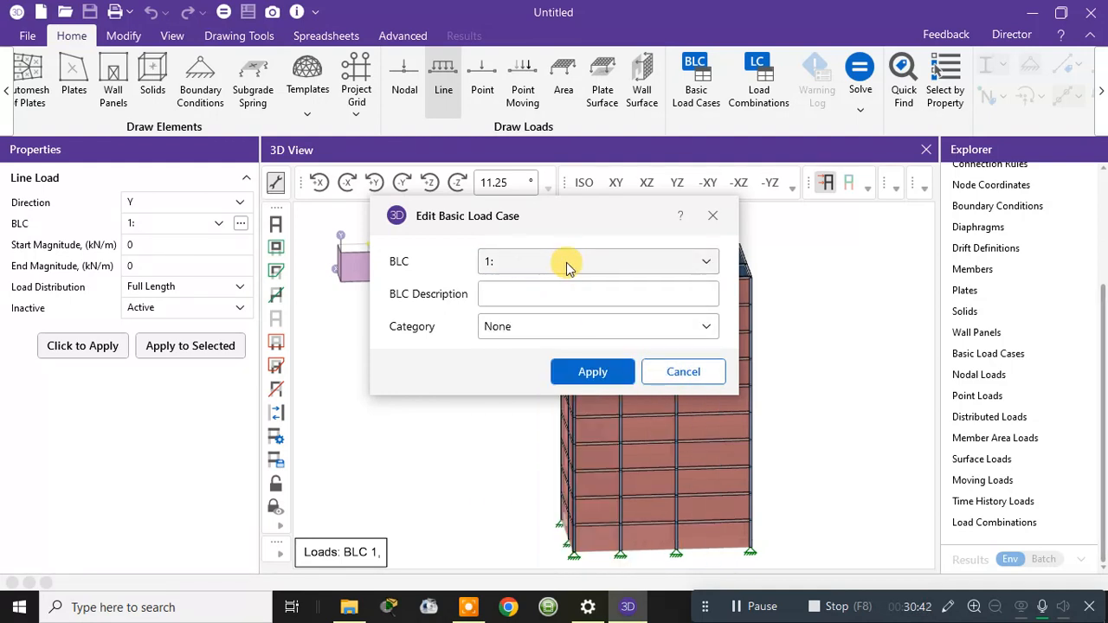
{"action": "left_click", "coordinate": [658, 374]}
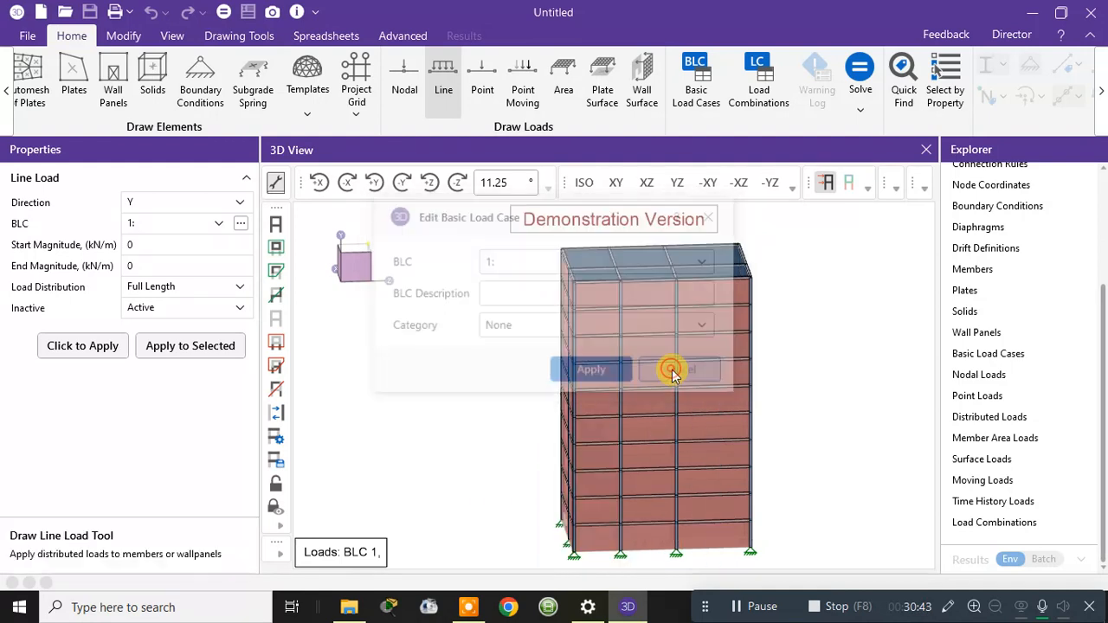
Describe the first four basic load cases as DL, LL, WL and RF in the Basic Load Cases spreadsheet
{"action": "left_click", "coordinate": [702, 91]}
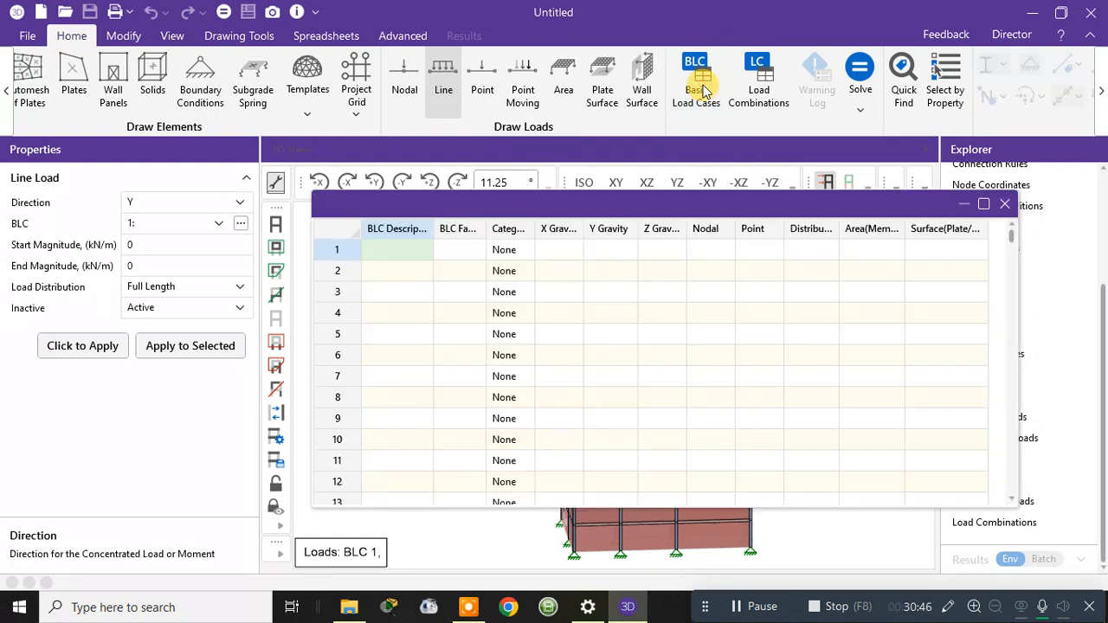
{"action": "left_click", "coordinate": [383, 248]}
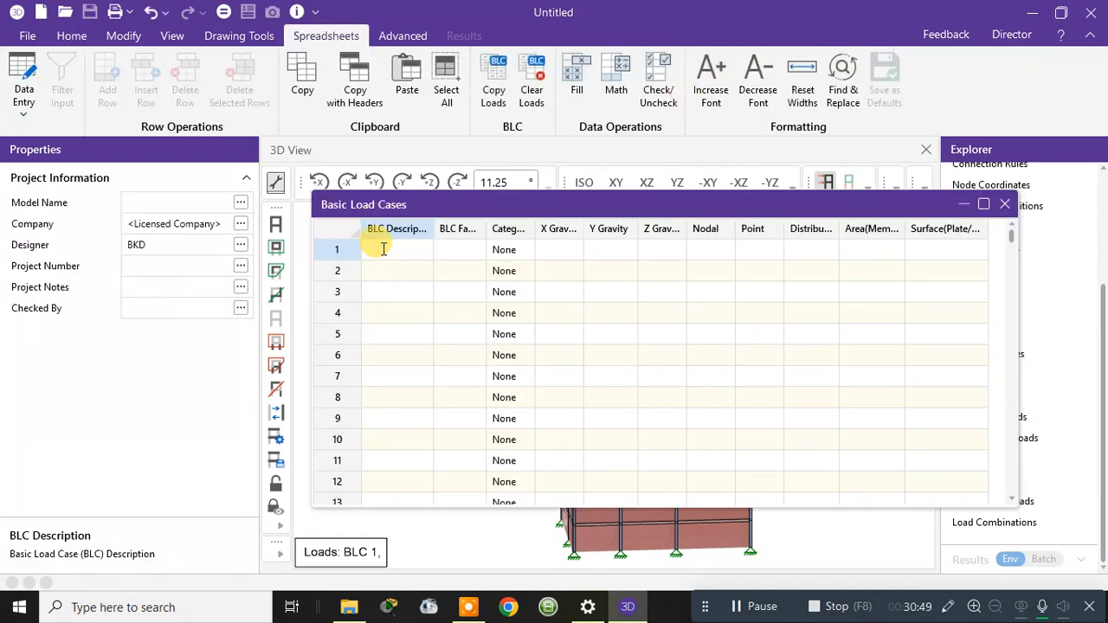
{"action": "type", "text": "DL"}
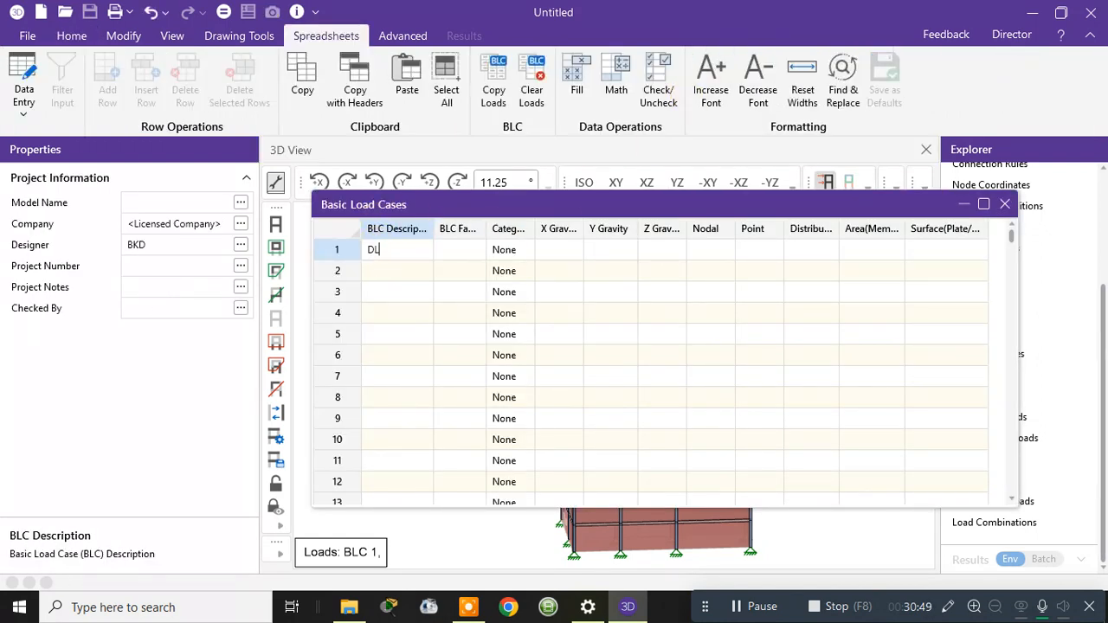
{"action": "left_click", "coordinate": [396, 271]}
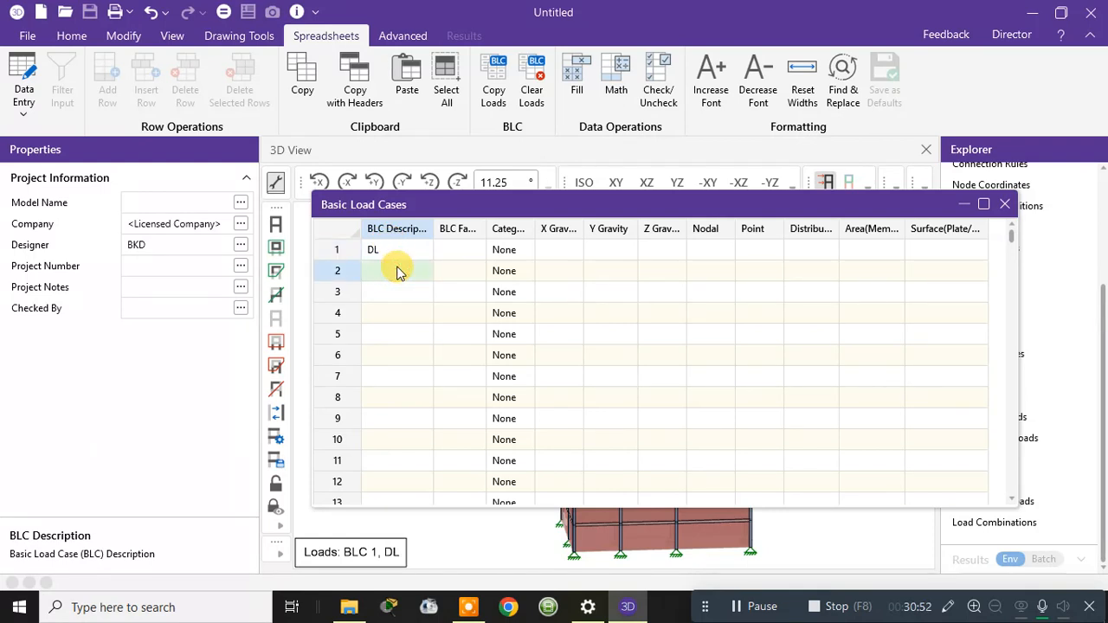
{"action": "type", "text": "LL"}
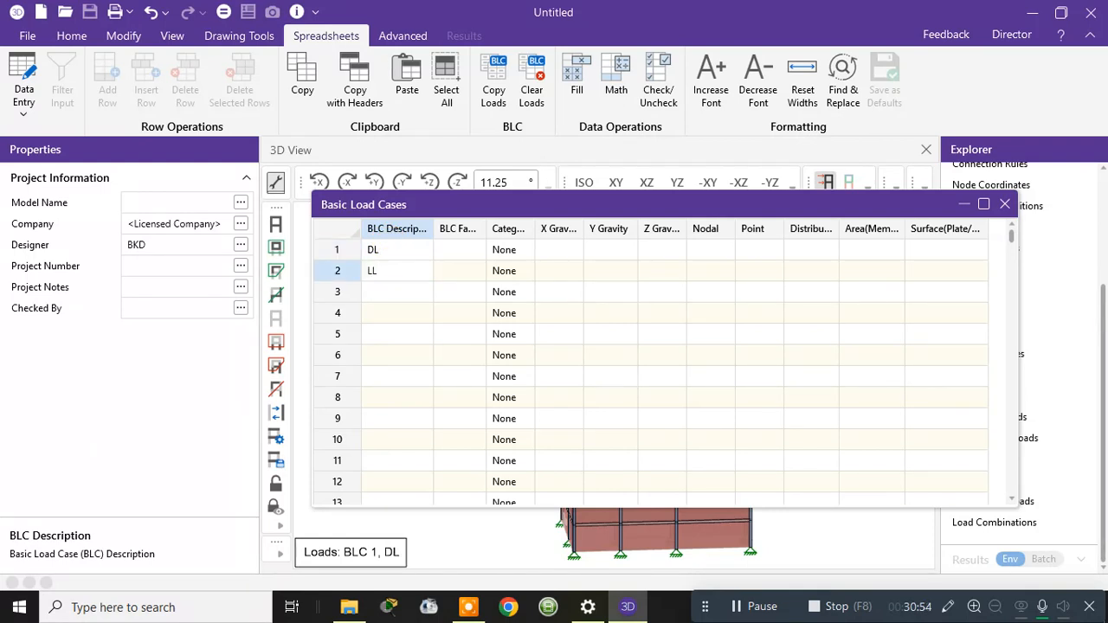
{"action": "left_click", "coordinate": [404, 291]}
{"action": "type", "text": "WL"}
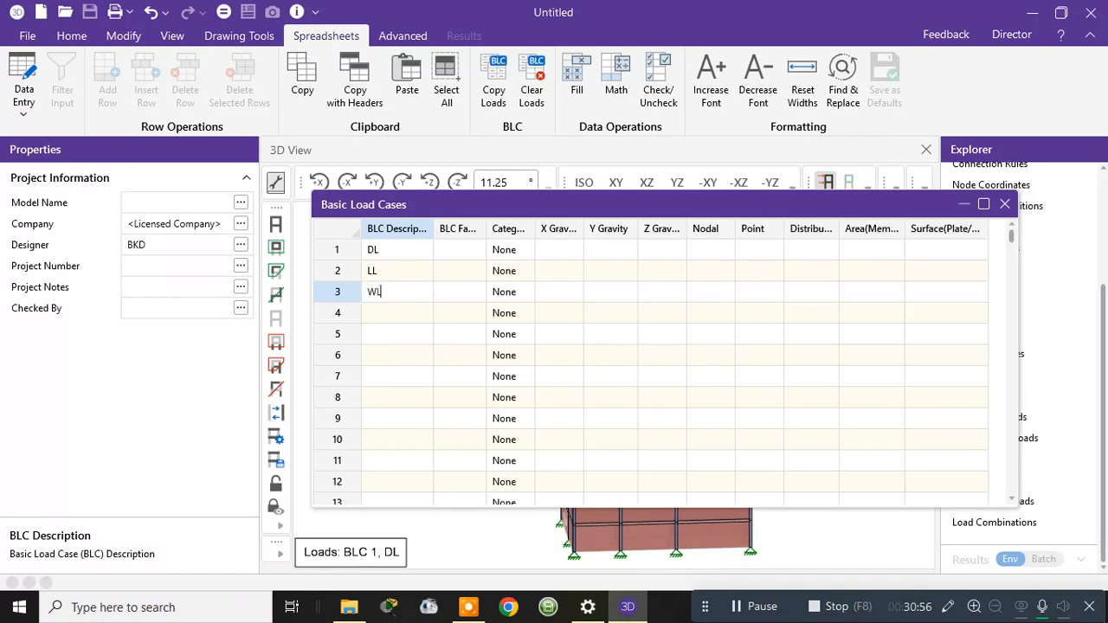
{"action": "left_click", "coordinate": [379, 316]}
{"action": "type", "text": "E"}
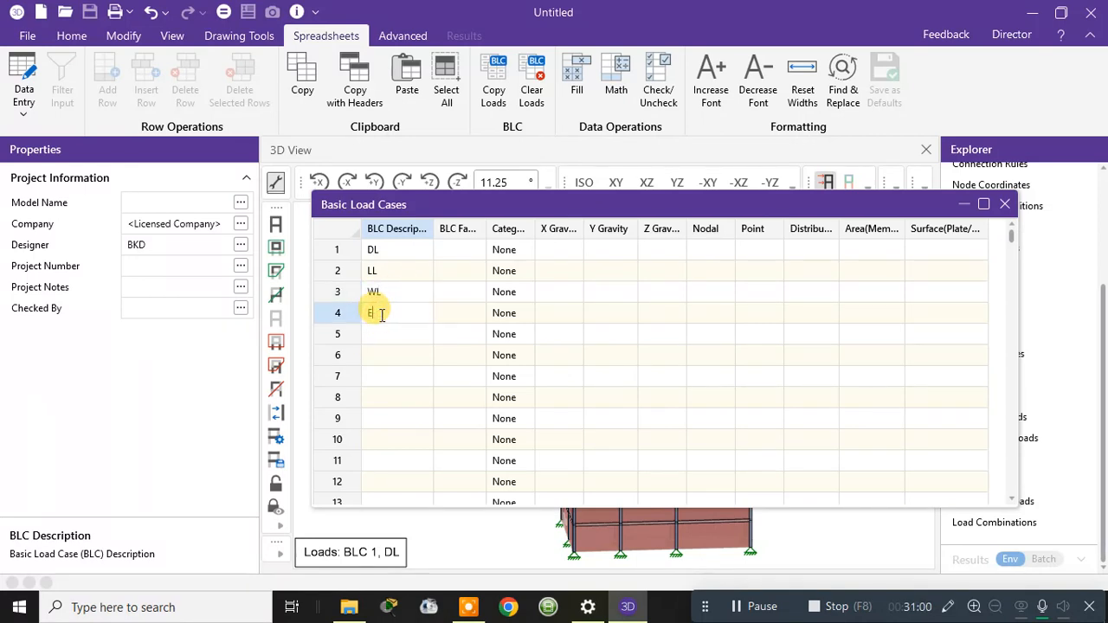
{"action": "type", "text": "Q"}
{"action": "type", "text": "RF"}
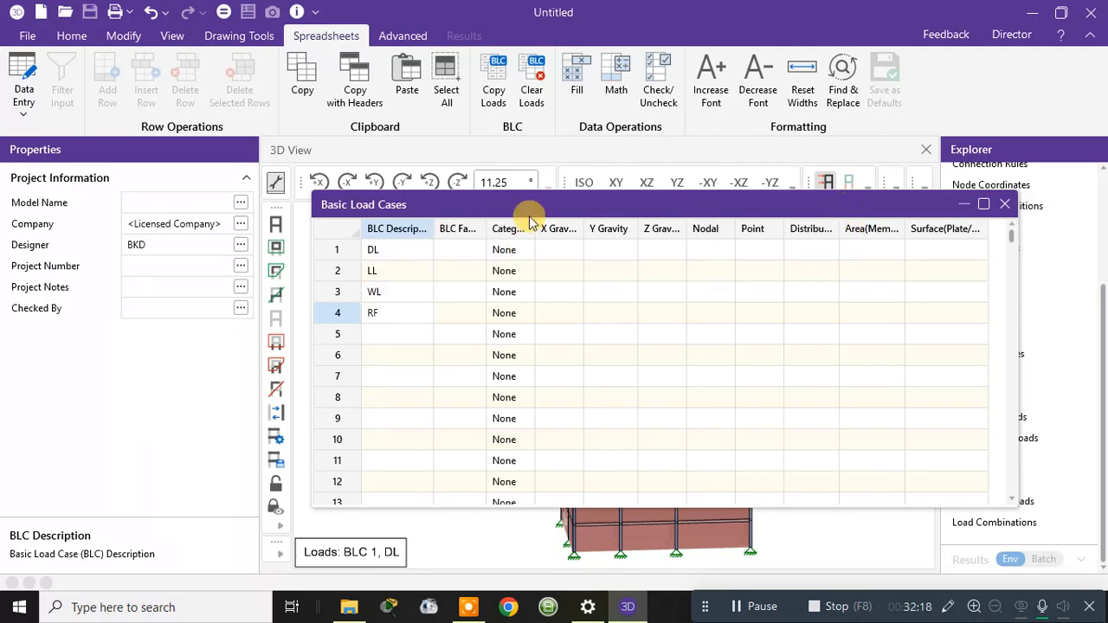
Set the Y gravity factor of load case DL to -1 and close the Basic Load Cases spreadsheet
{"action": "left_click_drag", "start_coordinate": [534, 210], "coordinate": [443, 214]}
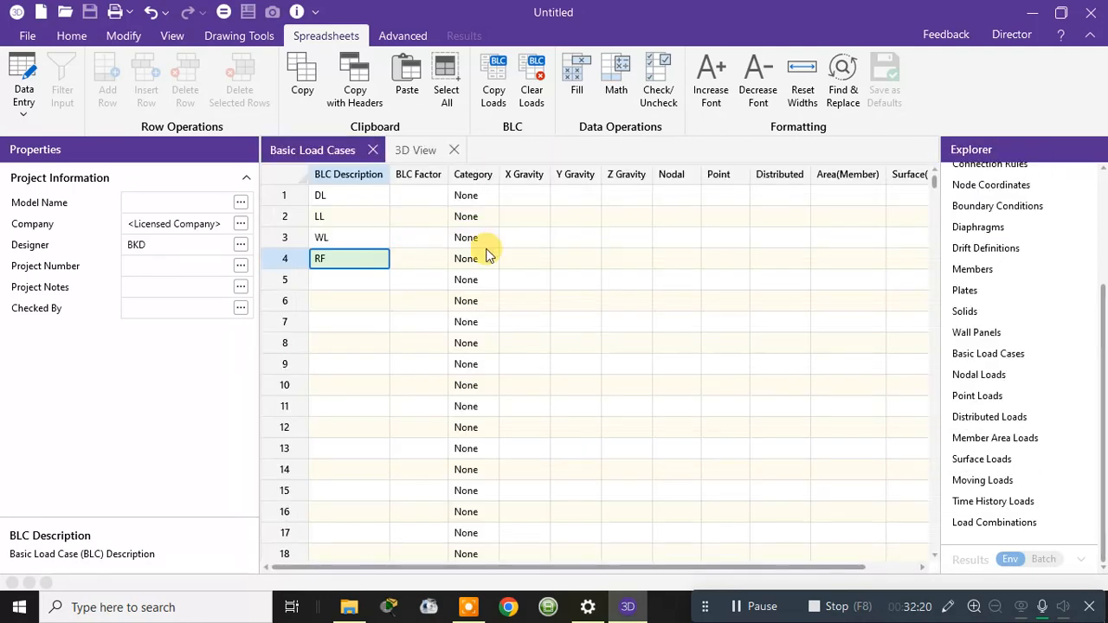
{"action": "left_click", "coordinate": [572, 194]}
{"action": "type", "text": "-"}
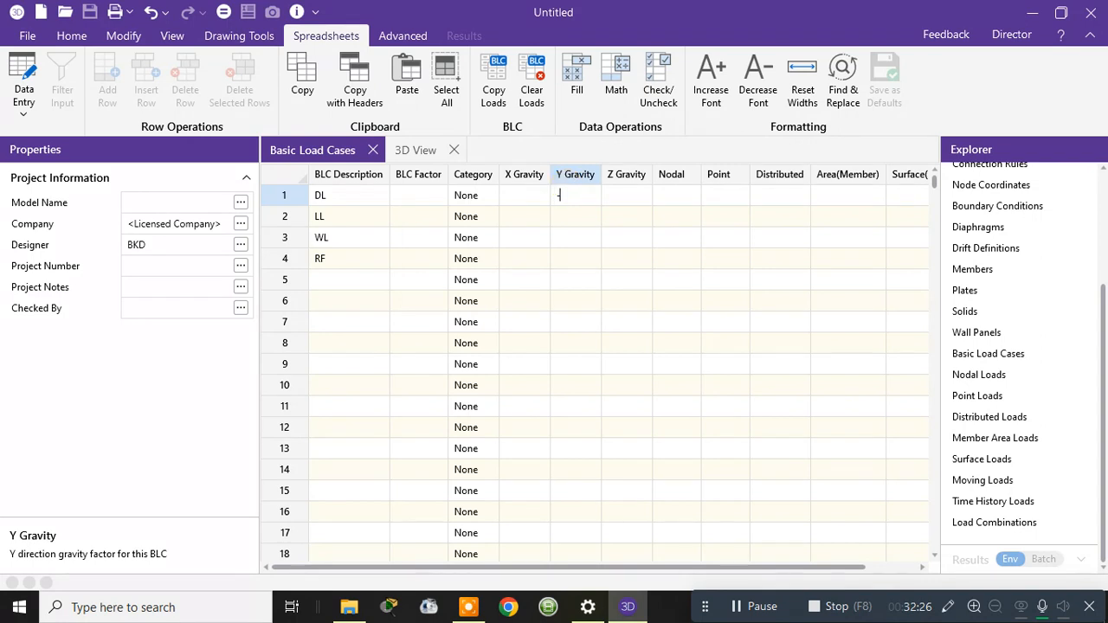
{"action": "type", "text": "1"}
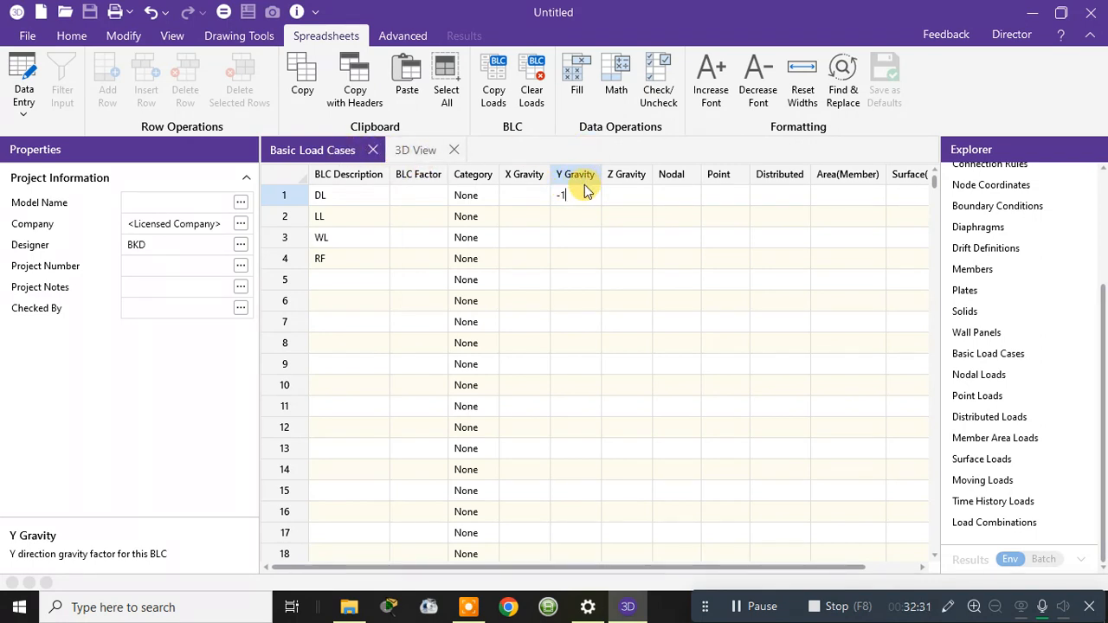
{"action": "left_click", "coordinate": [373, 149]}
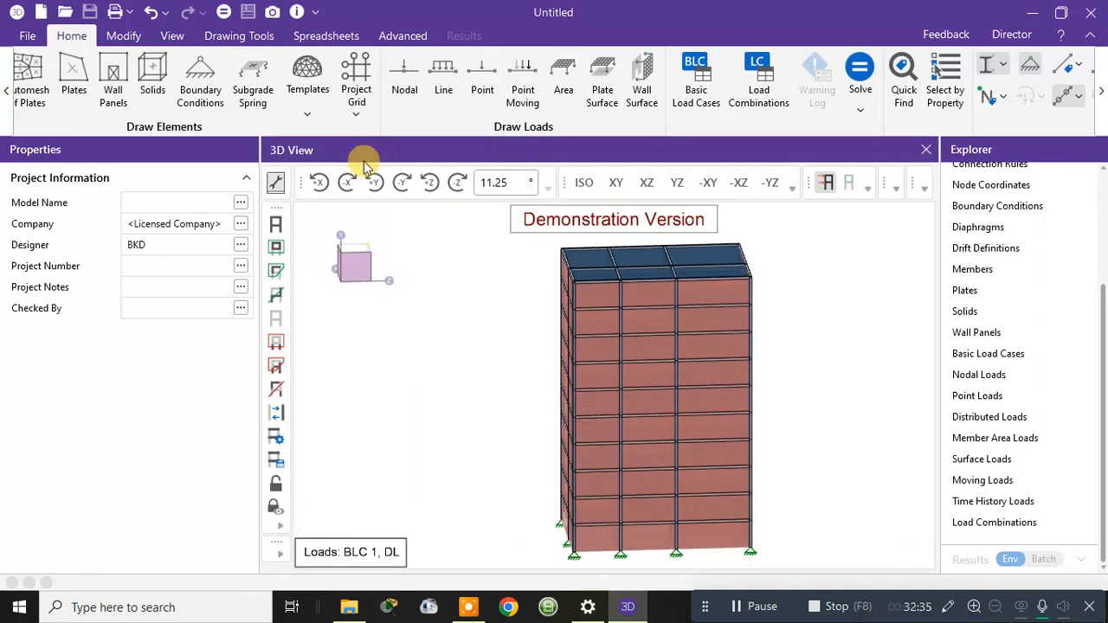
Set up a full-length line load in direction Y for load case DL with a start and end magnitude of -25 kN/m
{"action": "left_click", "coordinate": [442, 82]}
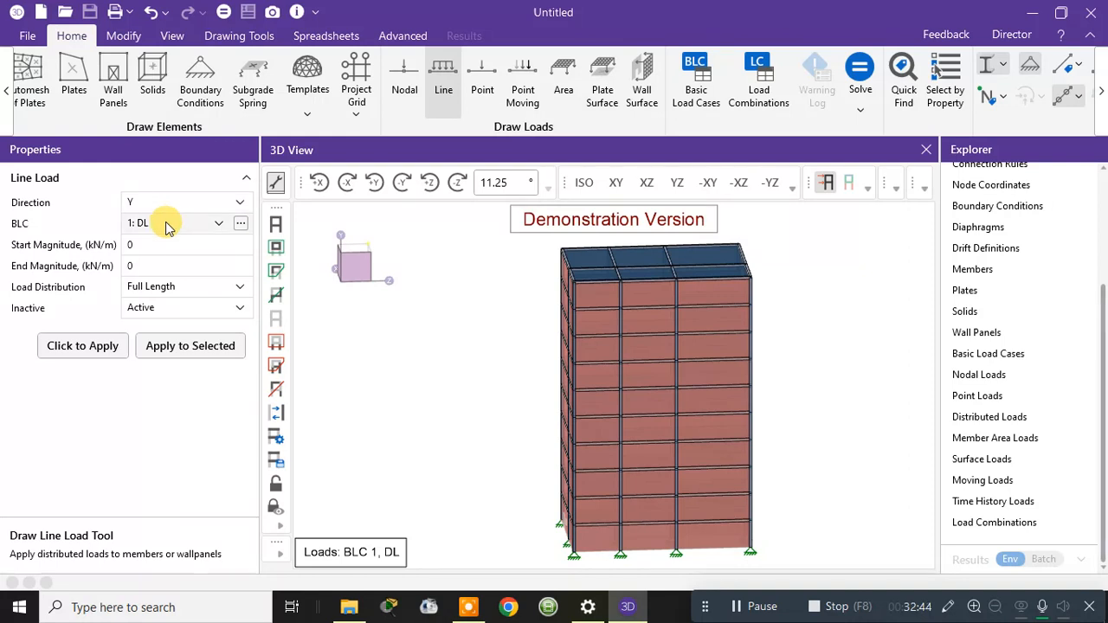
{"action": "left_click", "coordinate": [150, 247]}
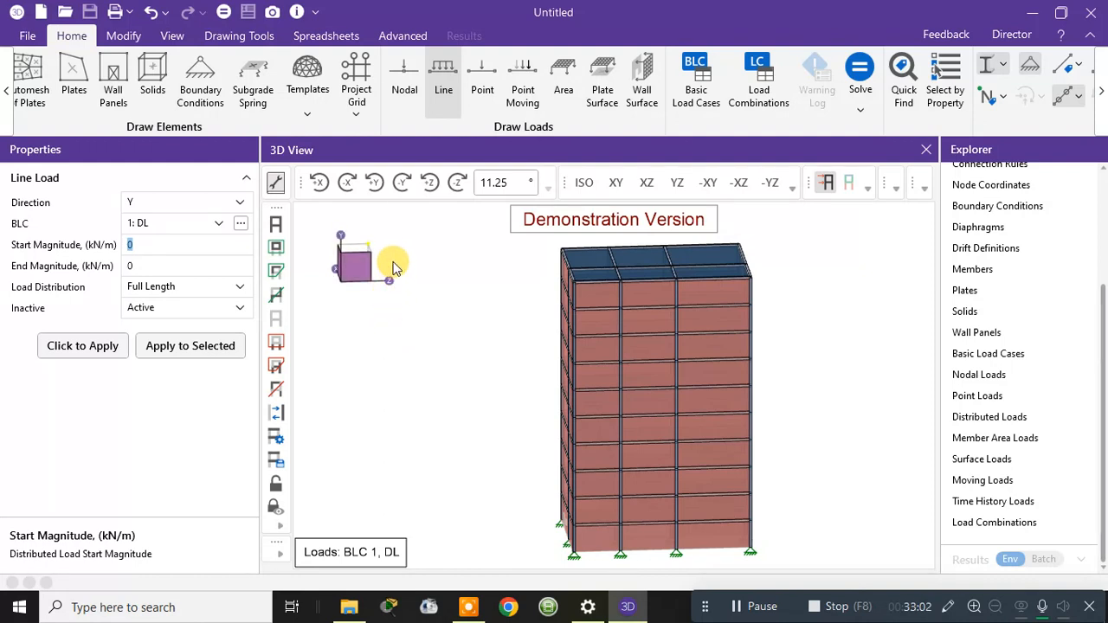
{"action": "scroll", "coordinate": [606, 247], "scroll_direction": "up", "scroll_amount": 5}
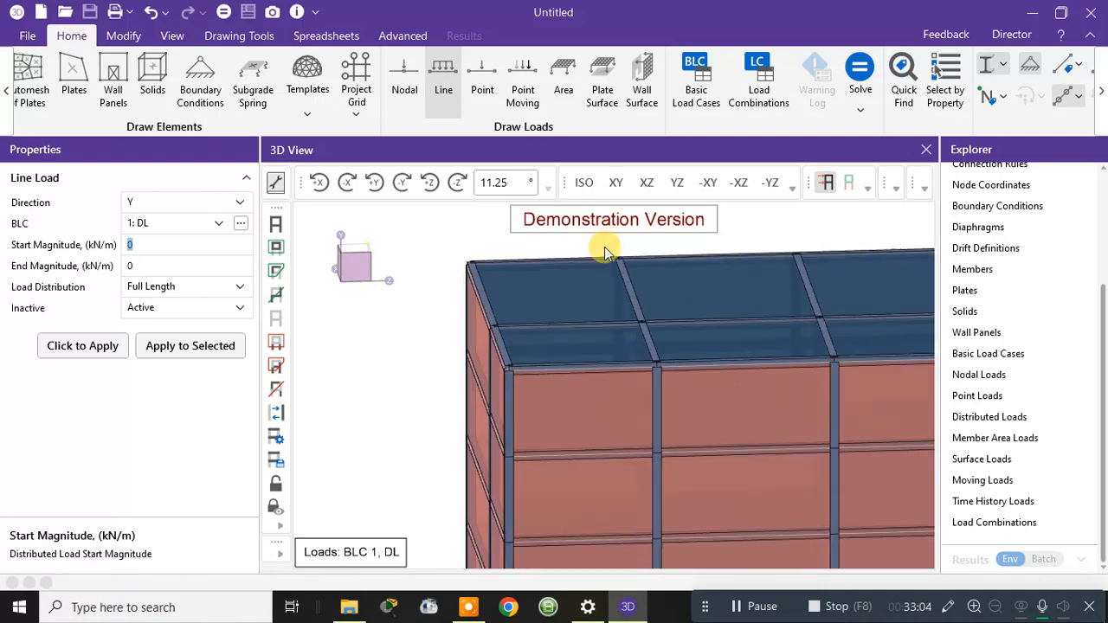
{"action": "scroll", "coordinate": [603, 249], "scroll_direction": "up", "scroll_amount": 1}
{"action": "scroll", "coordinate": [609, 342], "scroll_direction": "down", "scroll_amount": 3}
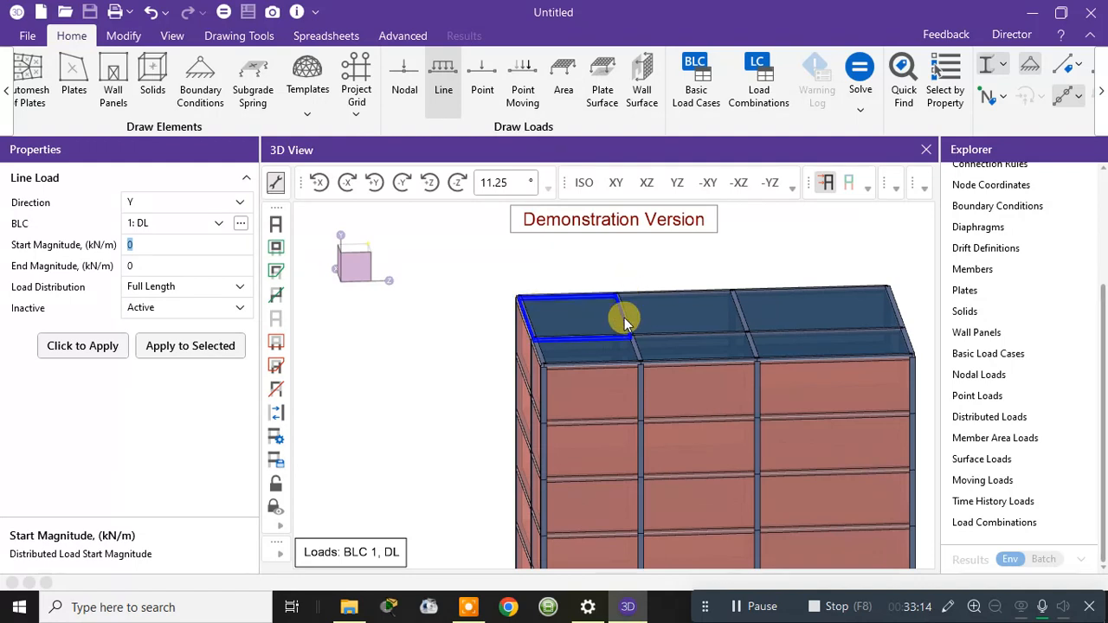
{"action": "mouse_move", "coordinate": [633, 379]}
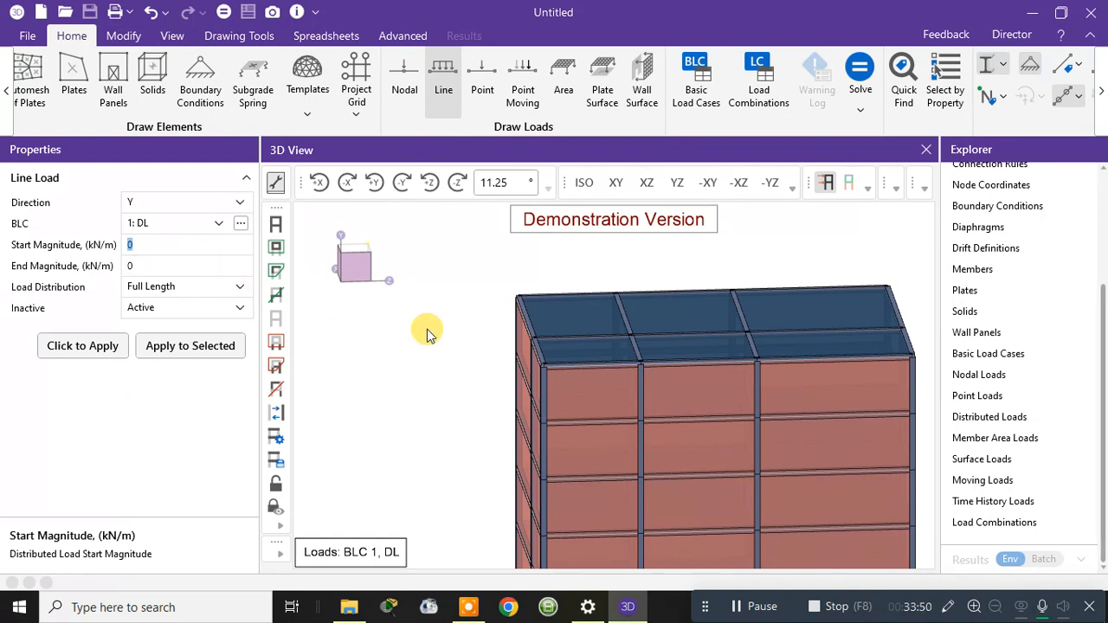
{"action": "left_click", "coordinate": [153, 246]}
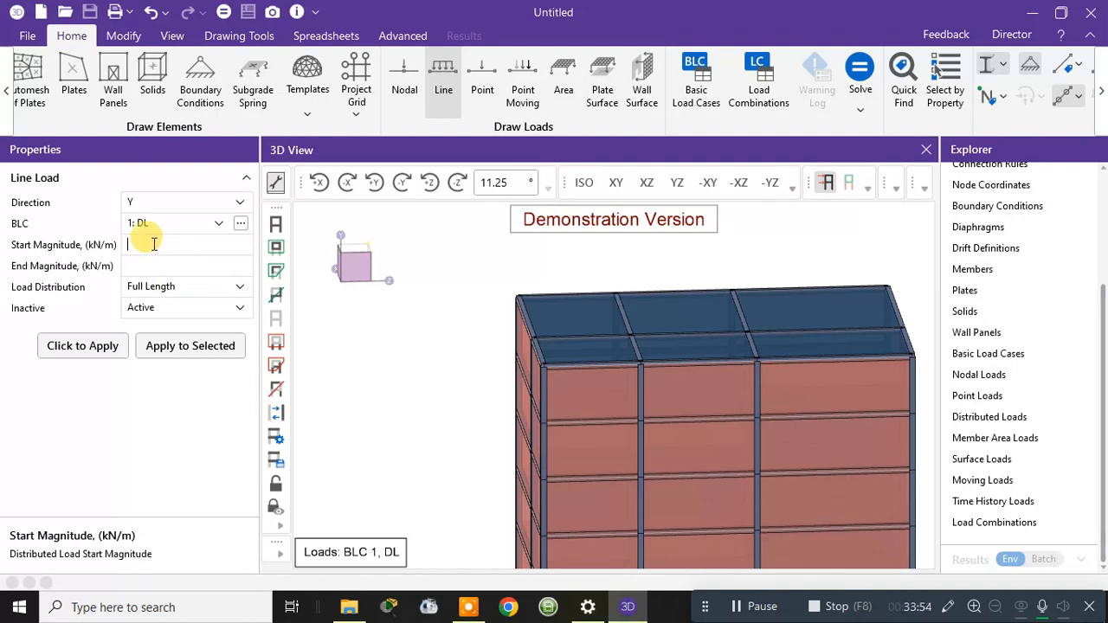
{"action": "type", "text": "-"}
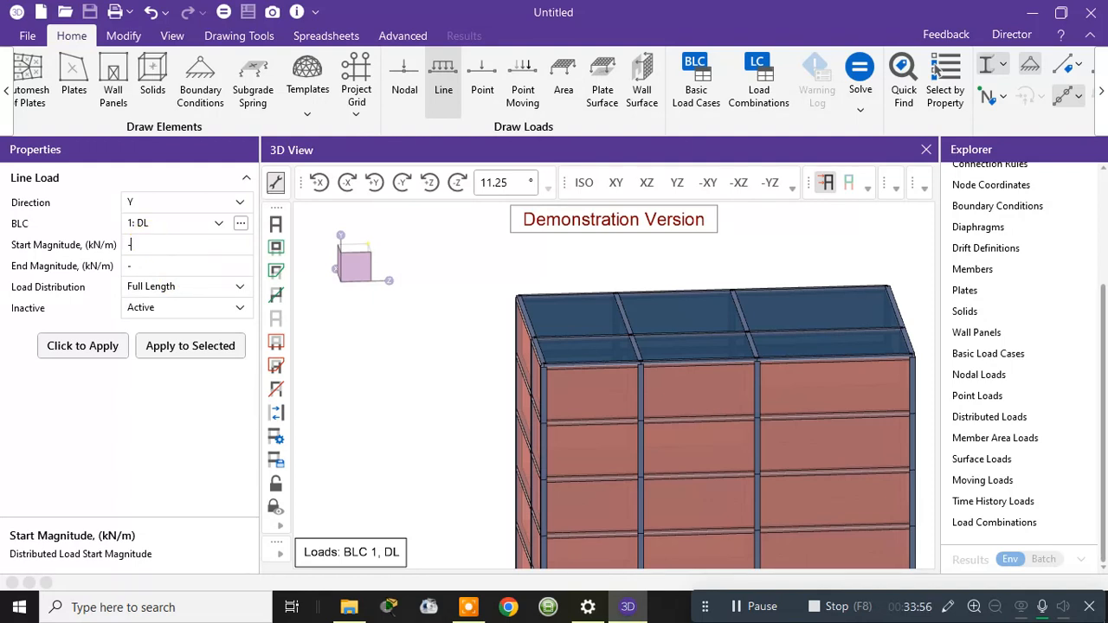
{"action": "type", "text": "35"}
{"action": "type", "text": "2"}
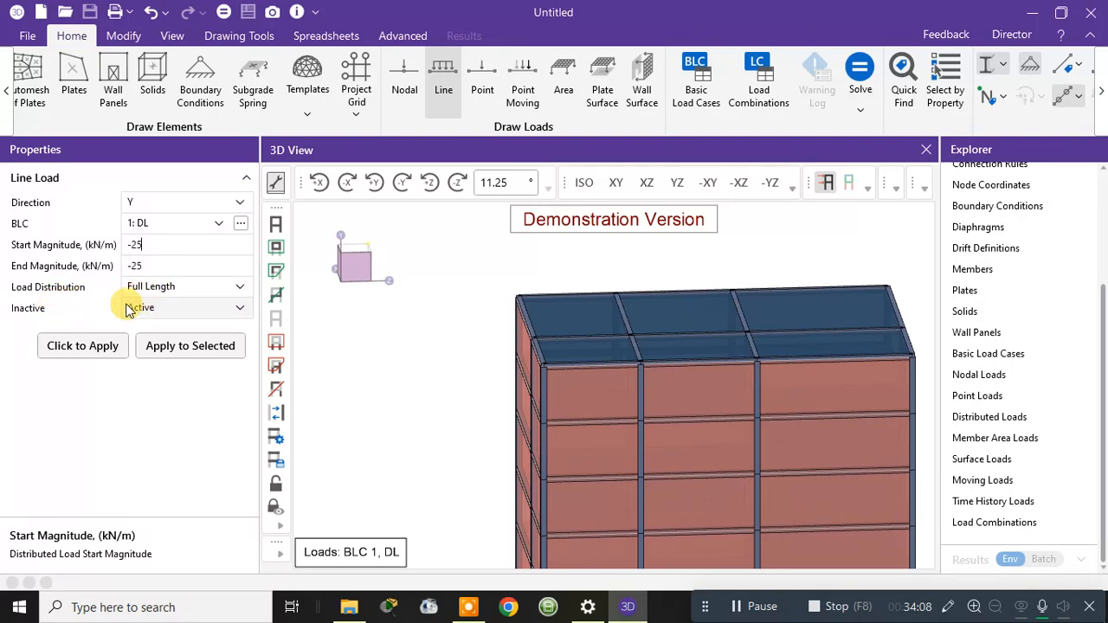
Select all members parallel to the X axis by property and move the selection dialog clear of the model
{"action": "scroll", "coordinate": [680, 341], "scroll_direction": "down", "scroll_amount": 2}
{"action": "middle_click_drag", "start_coordinate": [726, 275], "coordinate": [482, 339]}
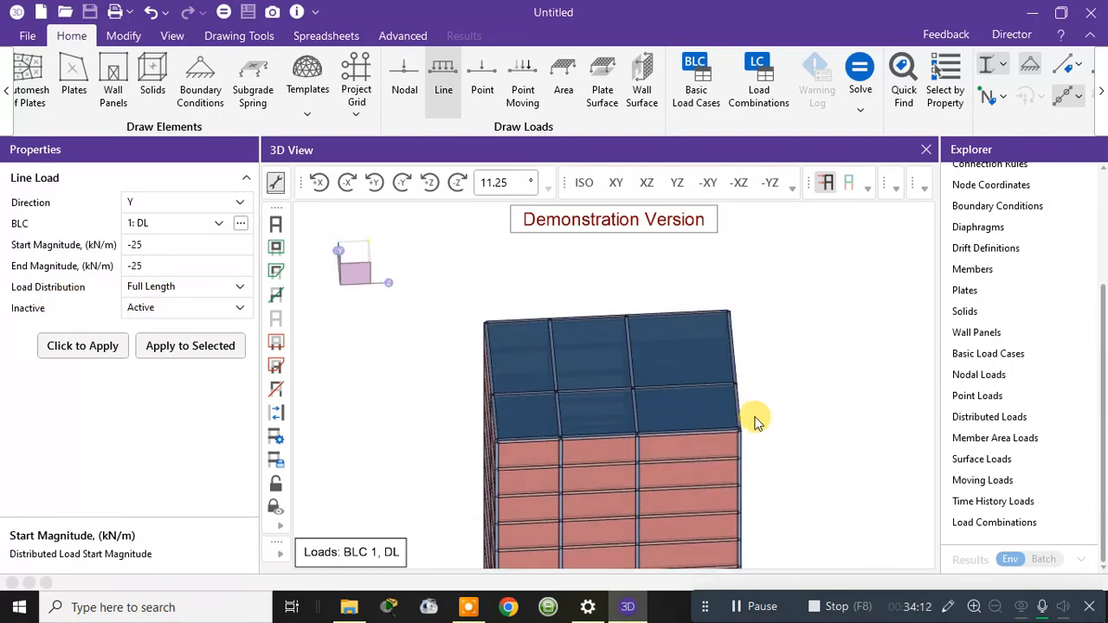
{"action": "left_click", "coordinate": [950, 90]}
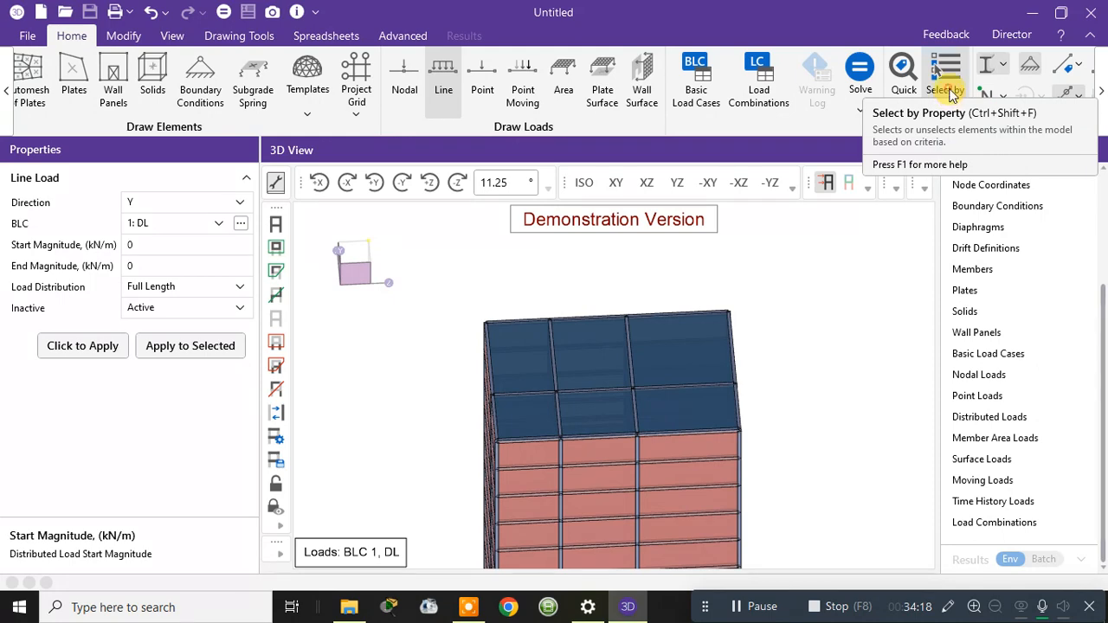
{"action": "left_click", "coordinate": [950, 90]}
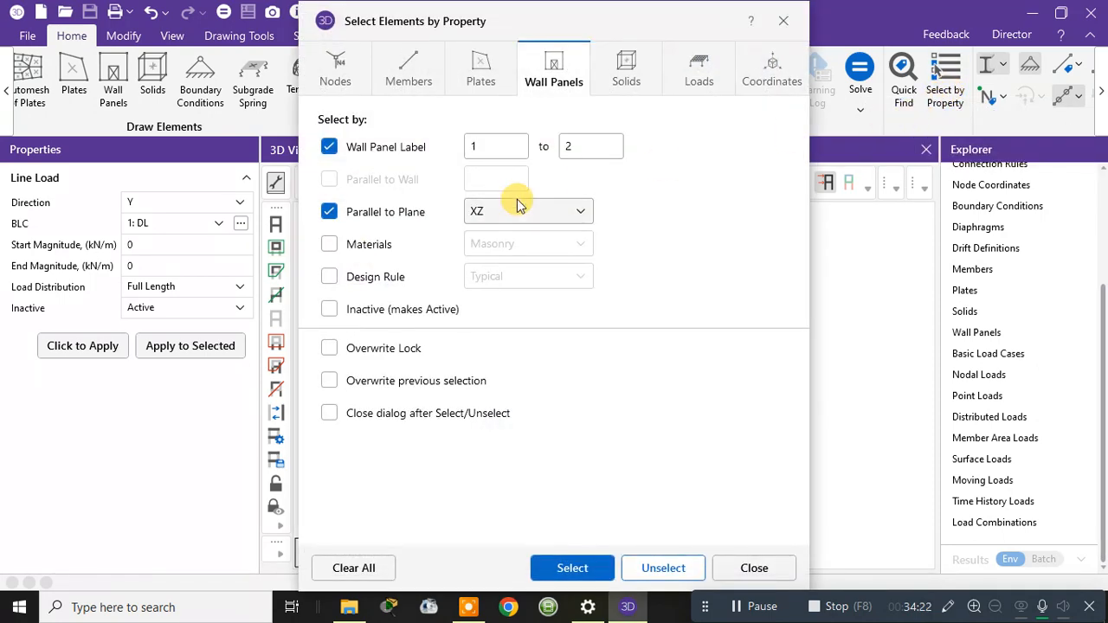
{"action": "left_click", "coordinate": [422, 63]}
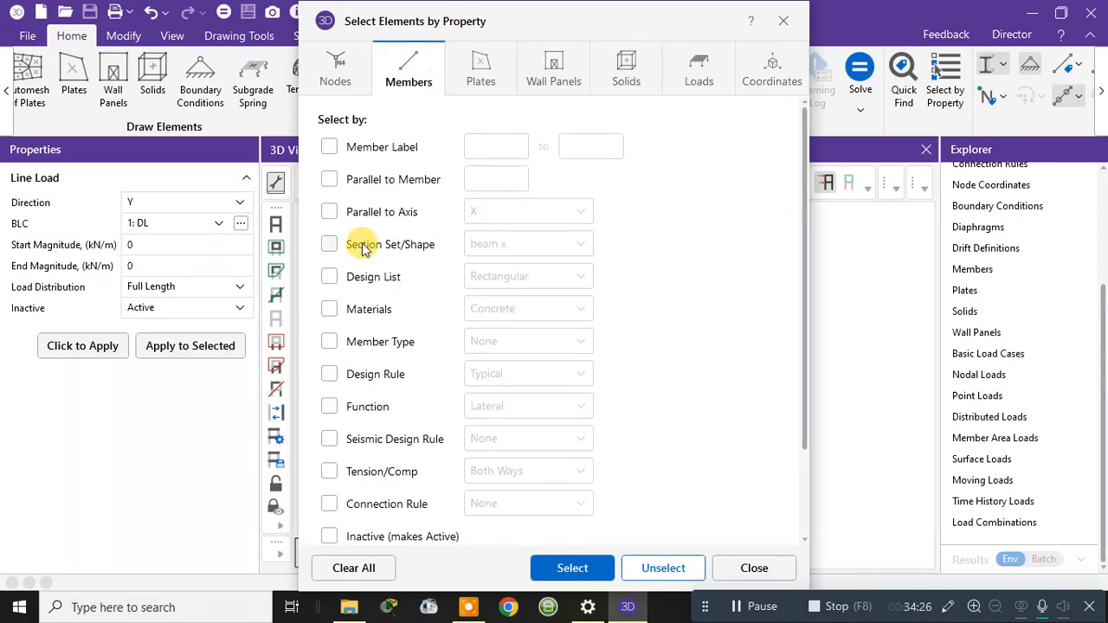
{"action": "left_click", "coordinate": [331, 213]}
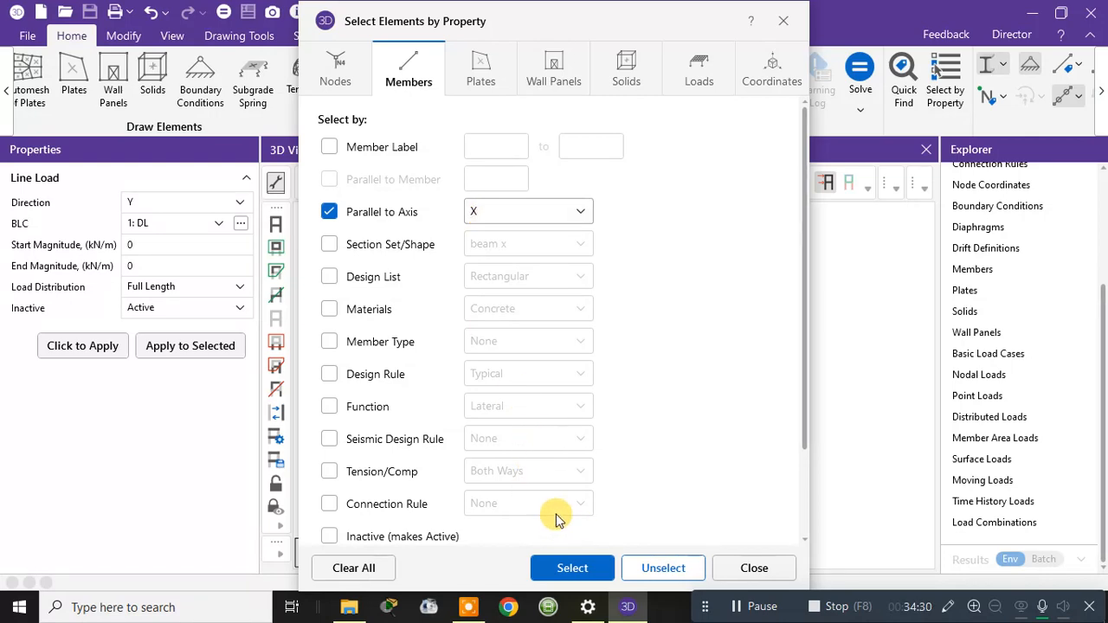
{"action": "left_click", "coordinate": [569, 568]}
{"action": "left_click_drag", "start_coordinate": [589, 25], "coordinate": [971, 105]}
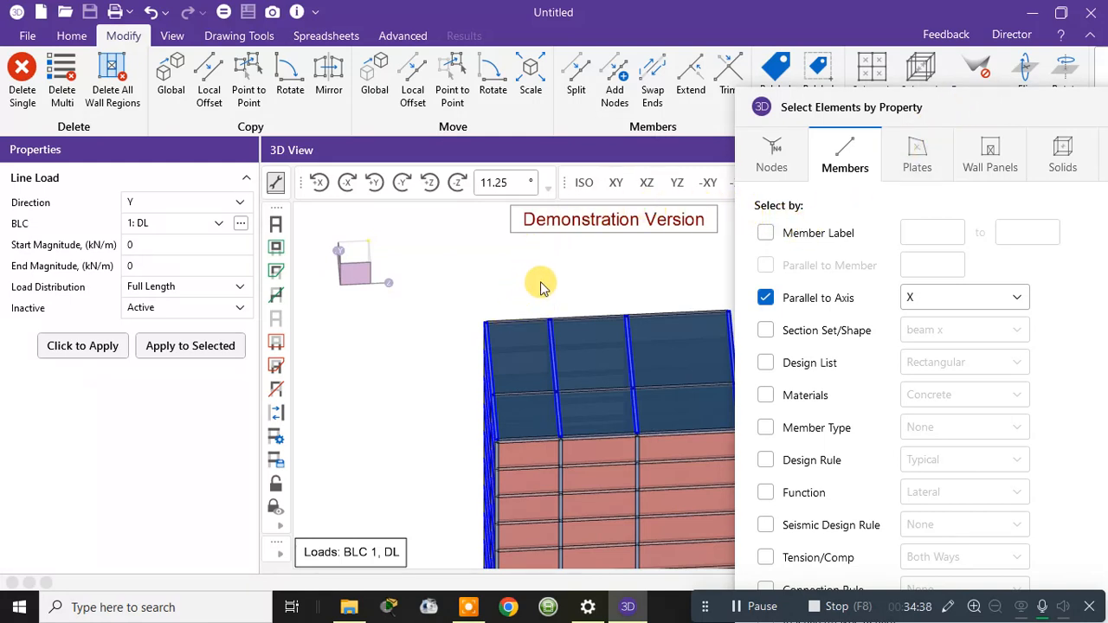
Add all members parallel to the Z axis to the selection by property and close the selection dialog
{"action": "left_click_drag", "start_coordinate": [918, 100], "coordinate": [603, 94]}
{"action": "left_click", "coordinate": [639, 292]}
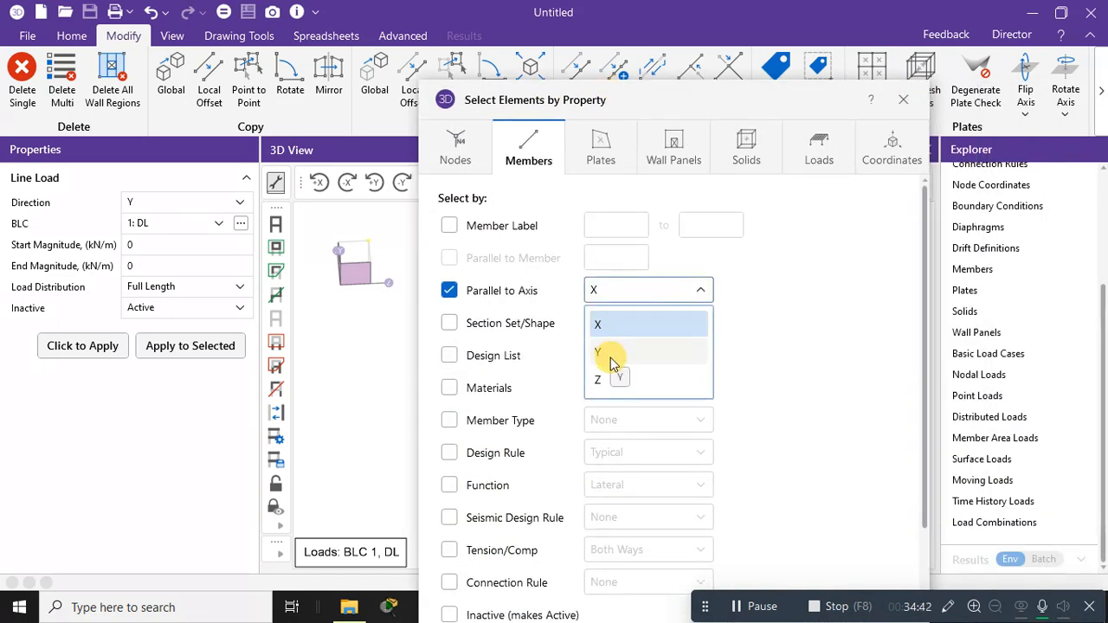
{"action": "left_click", "coordinate": [606, 379]}
{"action": "left_click_drag", "start_coordinate": [715, 104], "coordinate": [716, 25]}
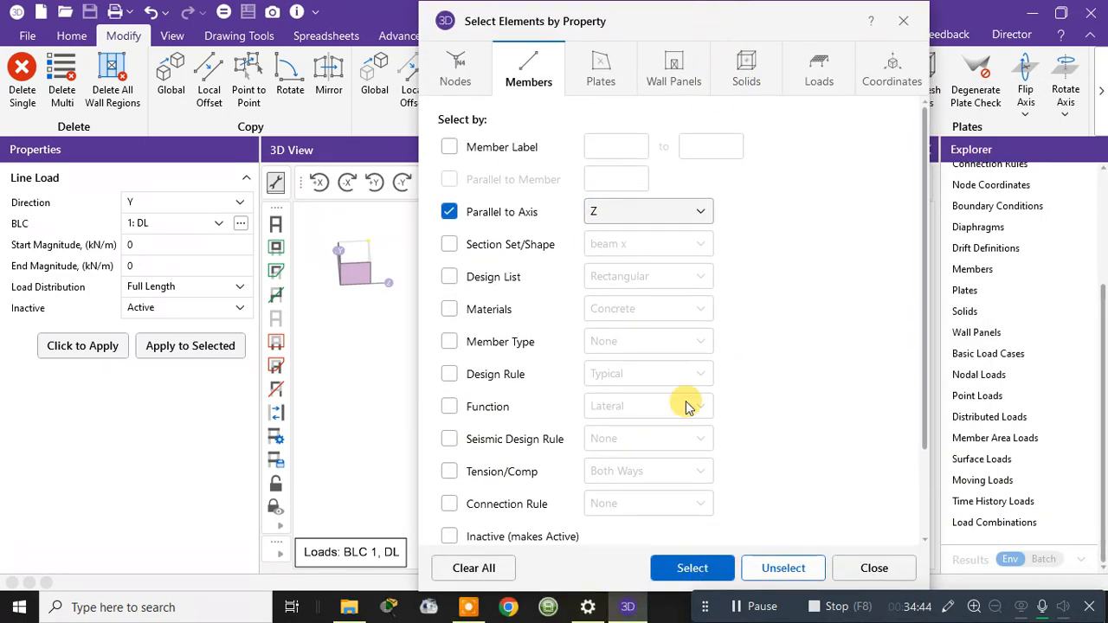
{"action": "left_click", "coordinate": [852, 572]}
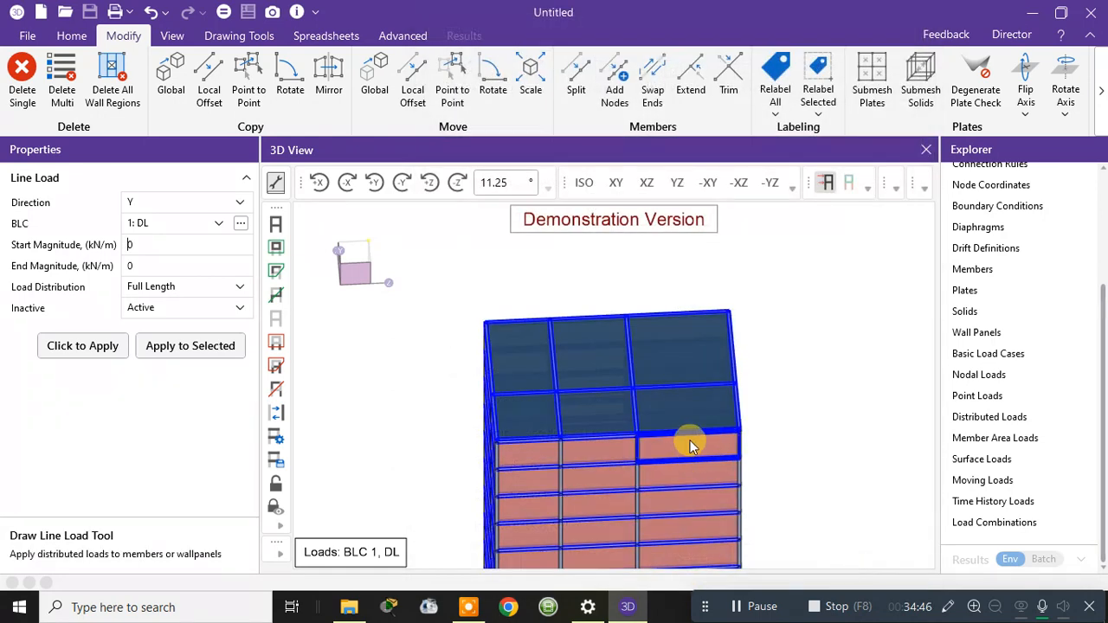
Set the DL line load's start and end magnitude to -25 kN/m and apply it to the selected beams
{"action": "middle_click_drag", "start_coordinate": [690, 445], "coordinate": [468, 366]}
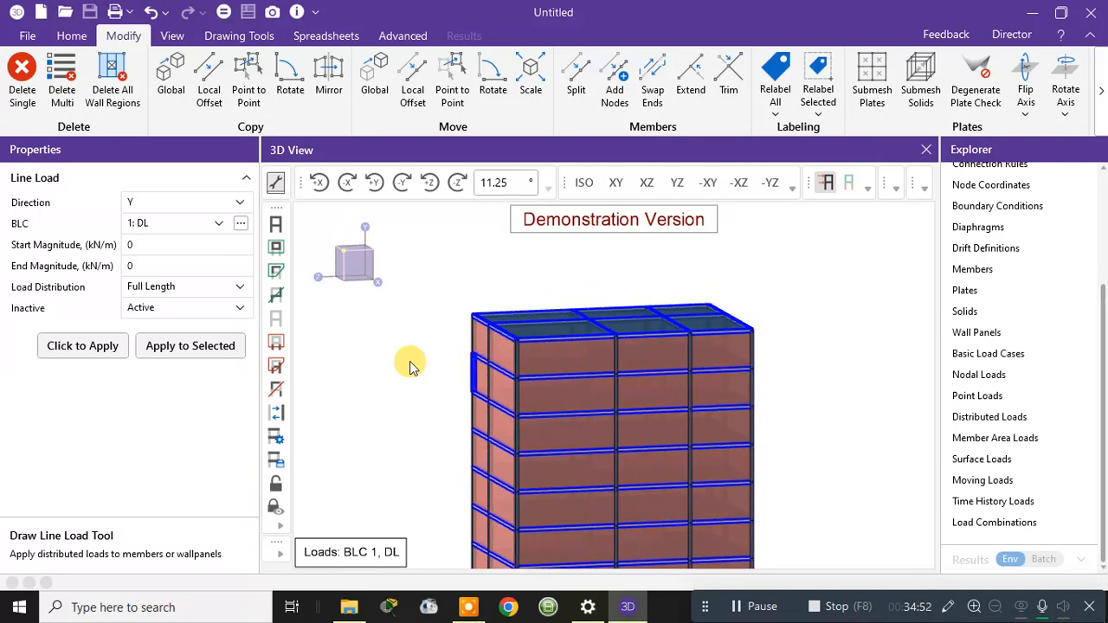
{"action": "left_click", "coordinate": [150, 247]}
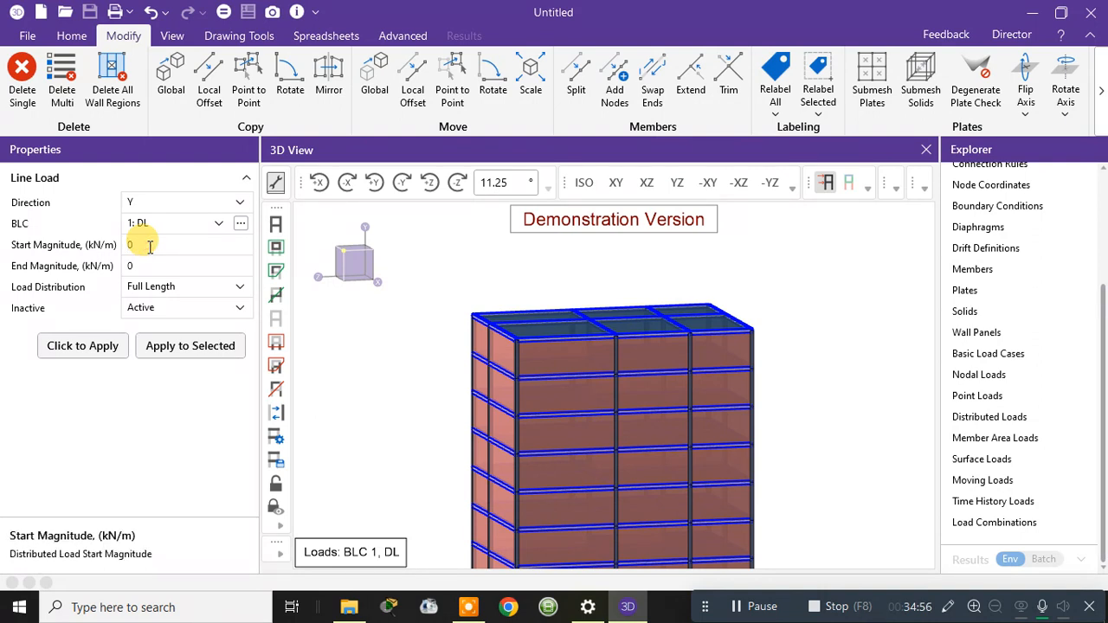
{"action": "type", "text": "-"}
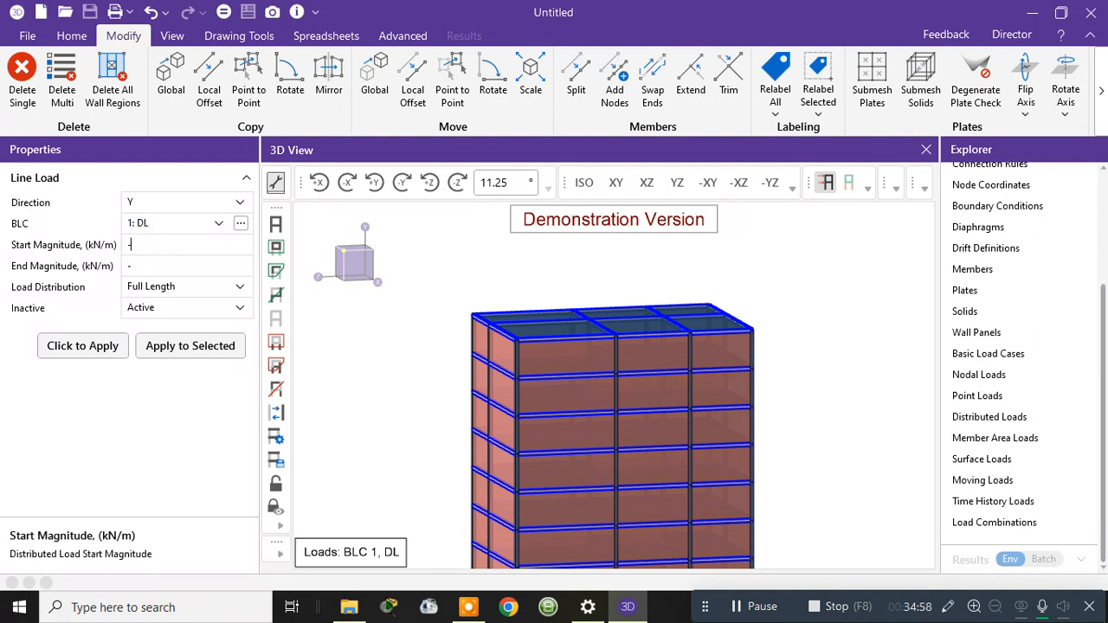
{"action": "type", "text": "25"}
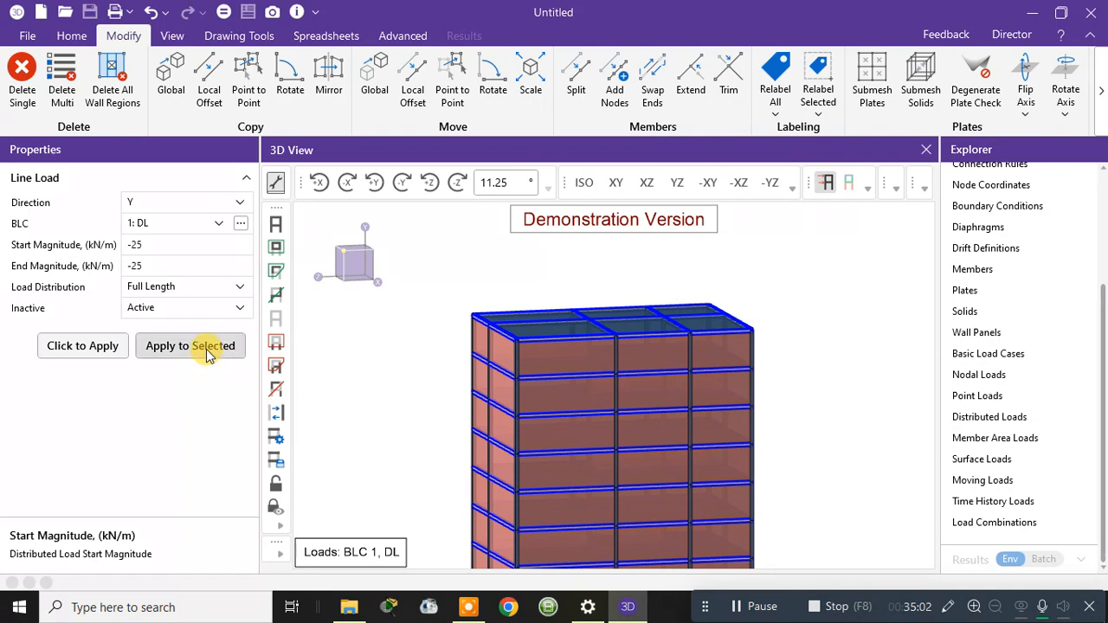
{"action": "left_click", "coordinate": [189, 354]}
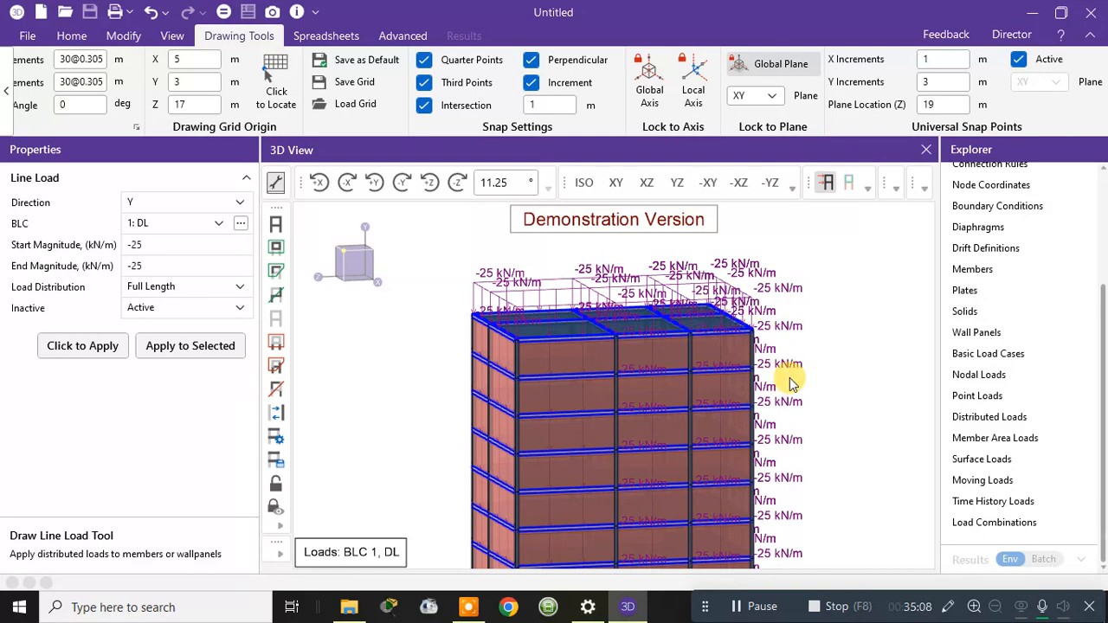
Inspect the dead line loads on the beams from the roof down to the supports and from several sides of the building
{"action": "middle_click_drag", "start_coordinate": [790, 384], "coordinate": [878, 389], "text": "shift"}
{"action": "scroll", "coordinate": [647, 395], "scroll_direction": "up", "scroll_amount": 5}
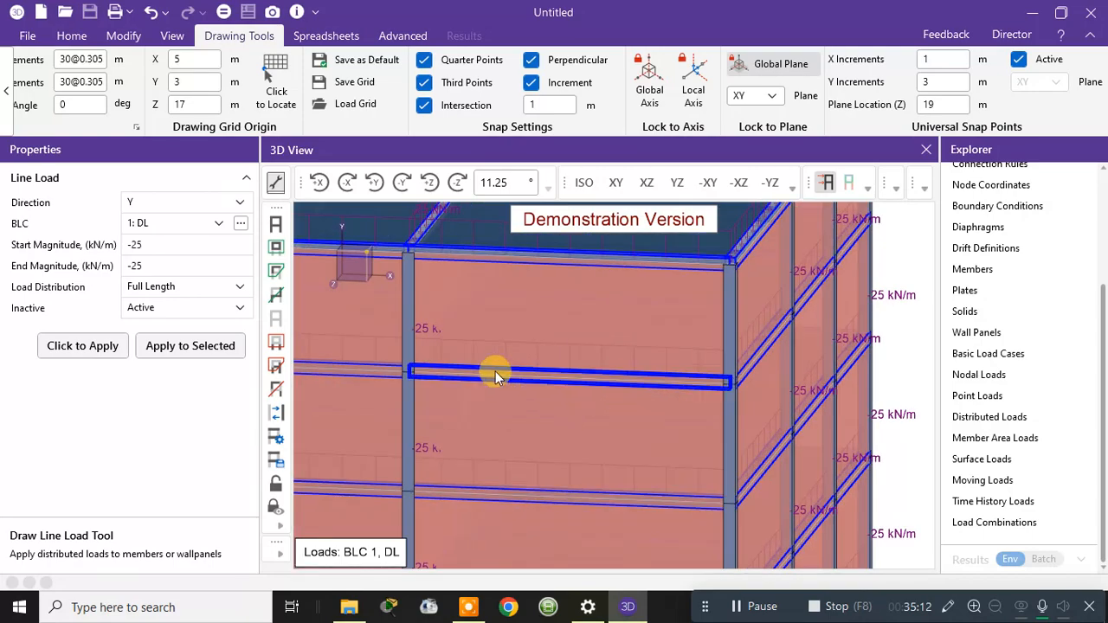
{"action": "middle_click_drag", "start_coordinate": [625, 389], "coordinate": [538, 384], "text": "shift"}
{"action": "scroll", "coordinate": [667, 393], "scroll_direction": "down", "scroll_amount": 4}
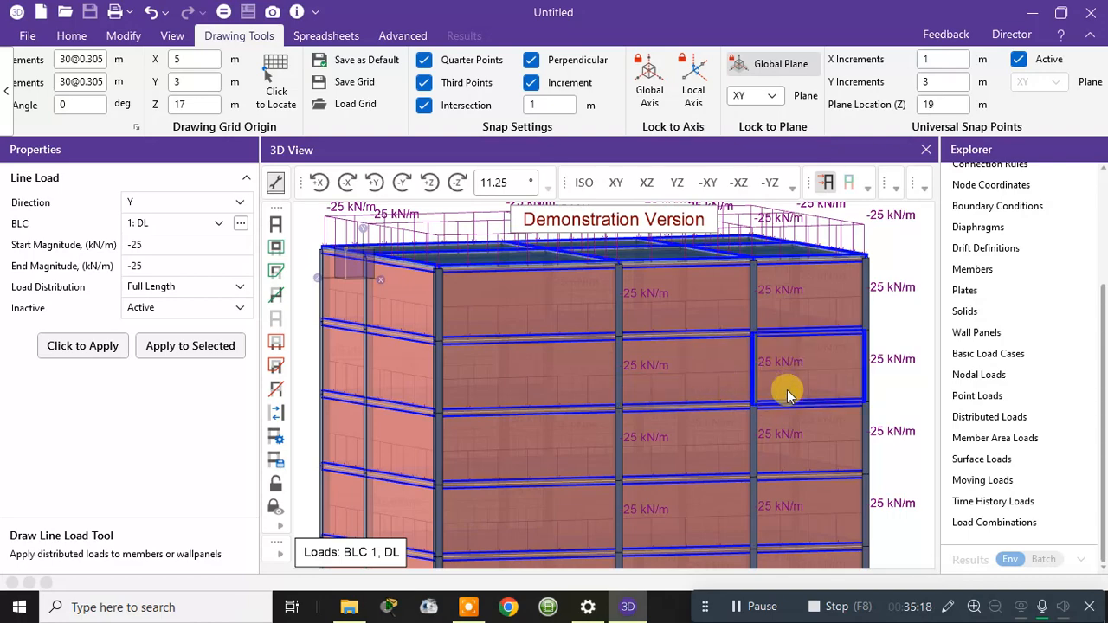
{"action": "scroll", "coordinate": [721, 465], "scroll_direction": "down", "scroll_amount": 5}
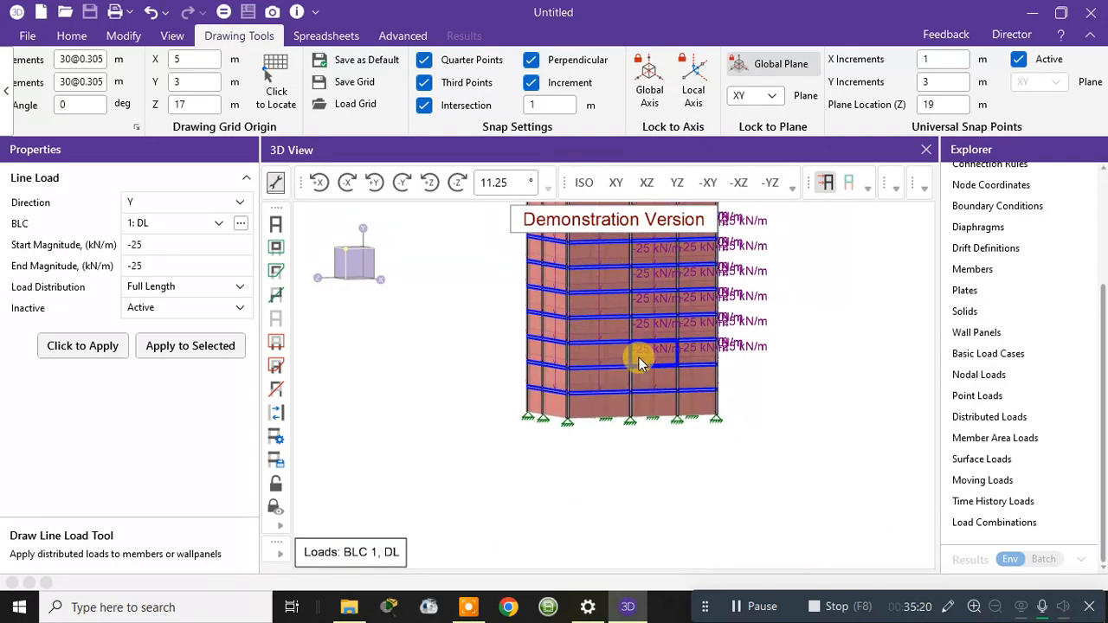
{"action": "scroll", "coordinate": [639, 357], "scroll_direction": "up", "scroll_amount": 5}
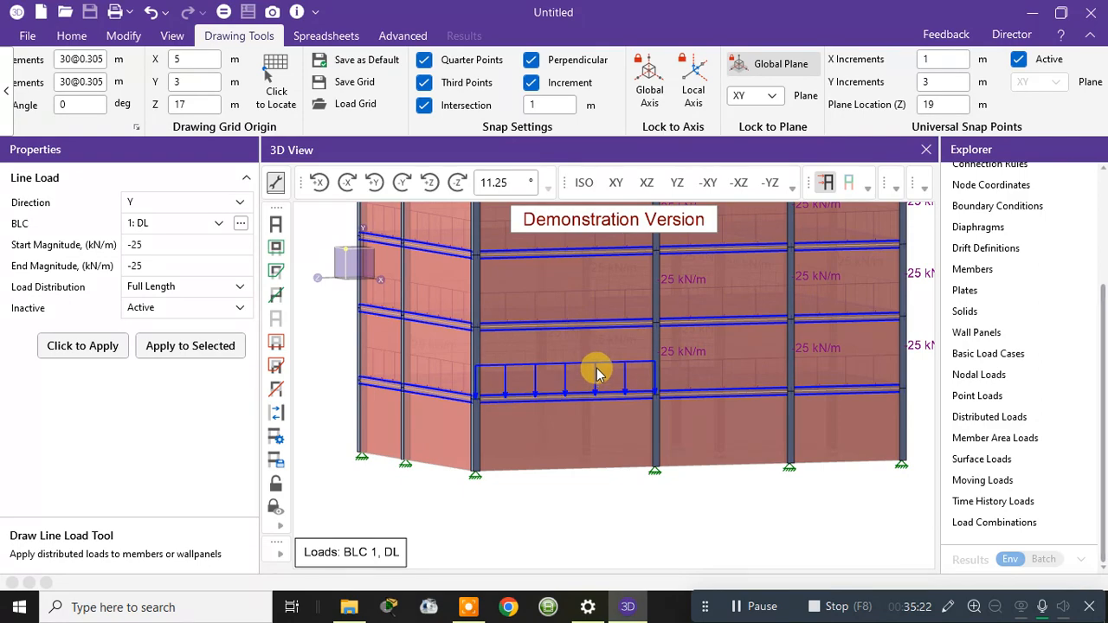
{"action": "scroll", "coordinate": [693, 336], "scroll_direction": "down", "scroll_amount": 5}
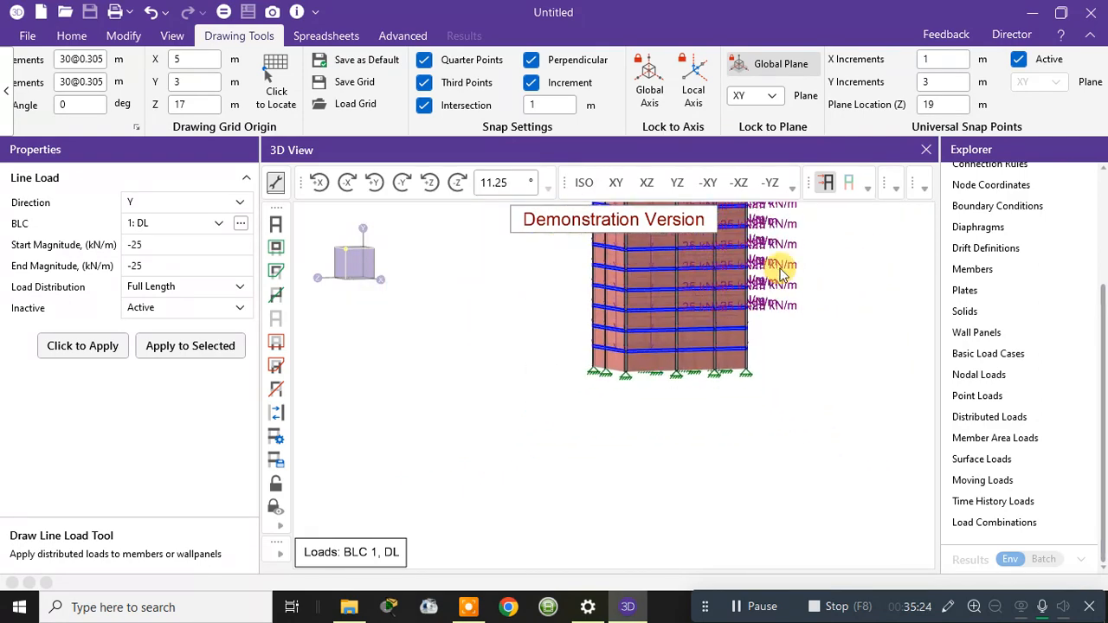
{"action": "middle_click_drag", "start_coordinate": [779, 274], "coordinate": [554, 286], "text": "shift"}
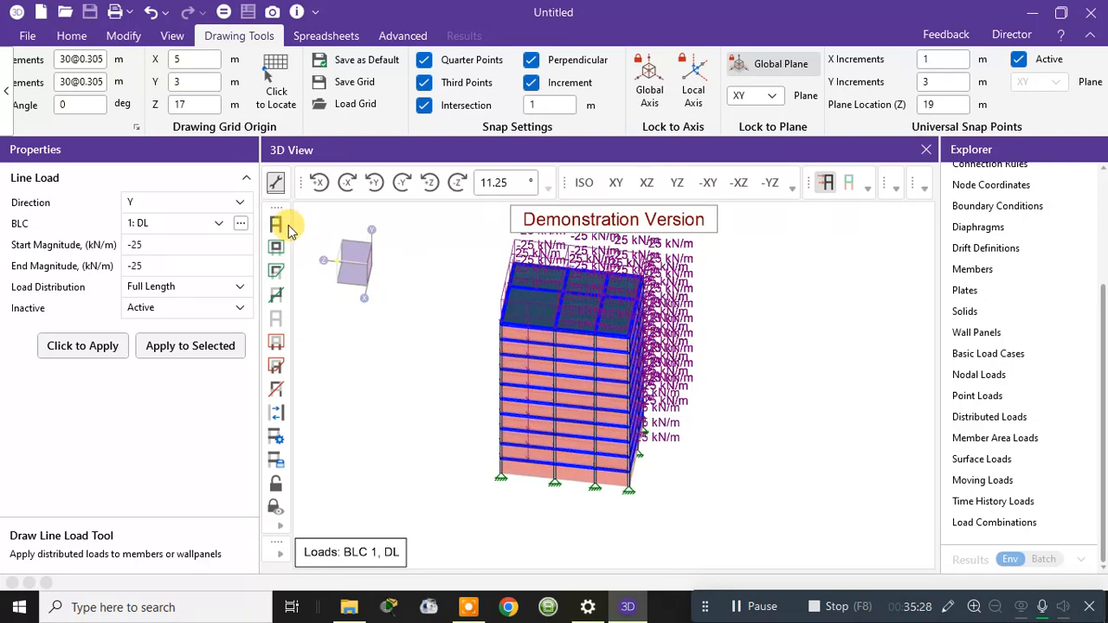
Switch the line load to load case LL and set its start and end magnitude to -15 kN/m
{"action": "left_click", "coordinate": [209, 224]}
{"action": "left_click", "coordinate": [149, 277]}
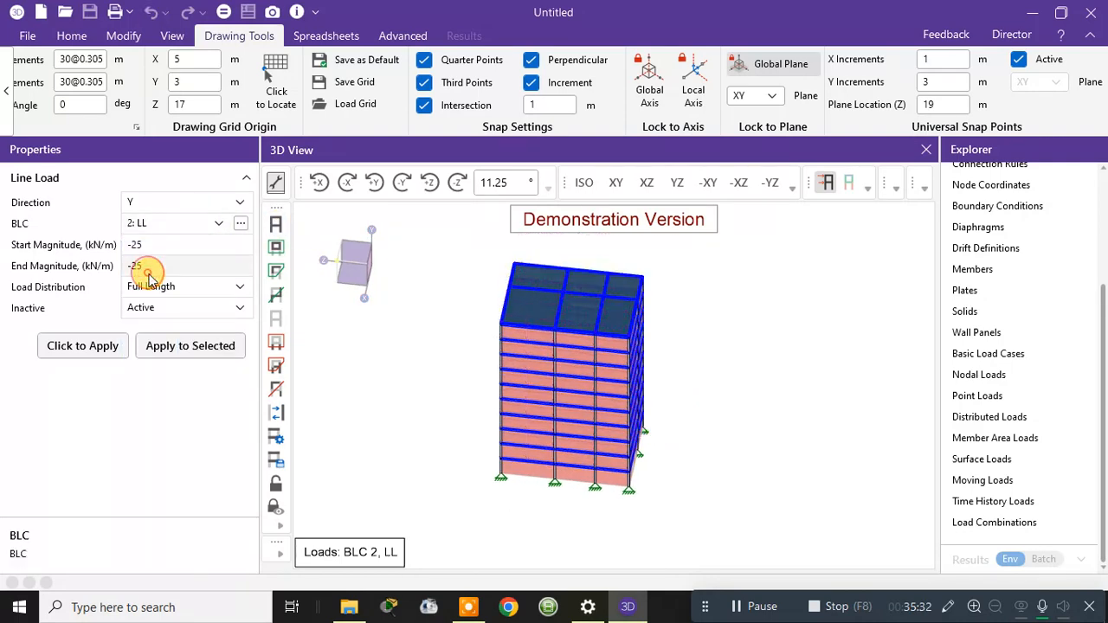
{"action": "left_click", "coordinate": [158, 248]}
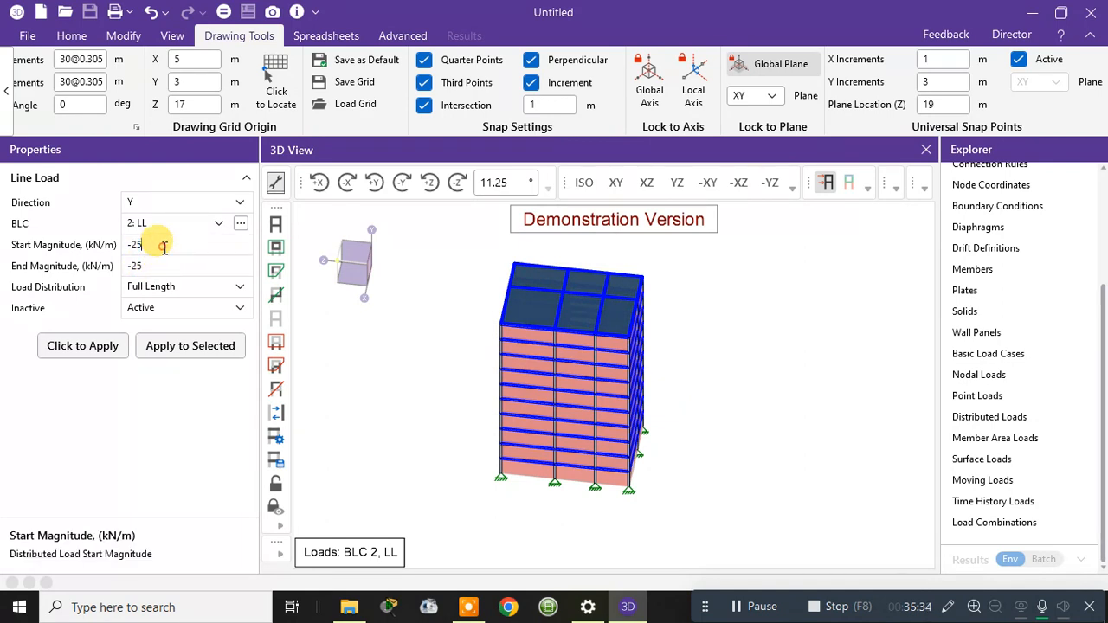
{"action": "left_click", "coordinate": [164, 246]}
{"action": "type", "text": "15"}
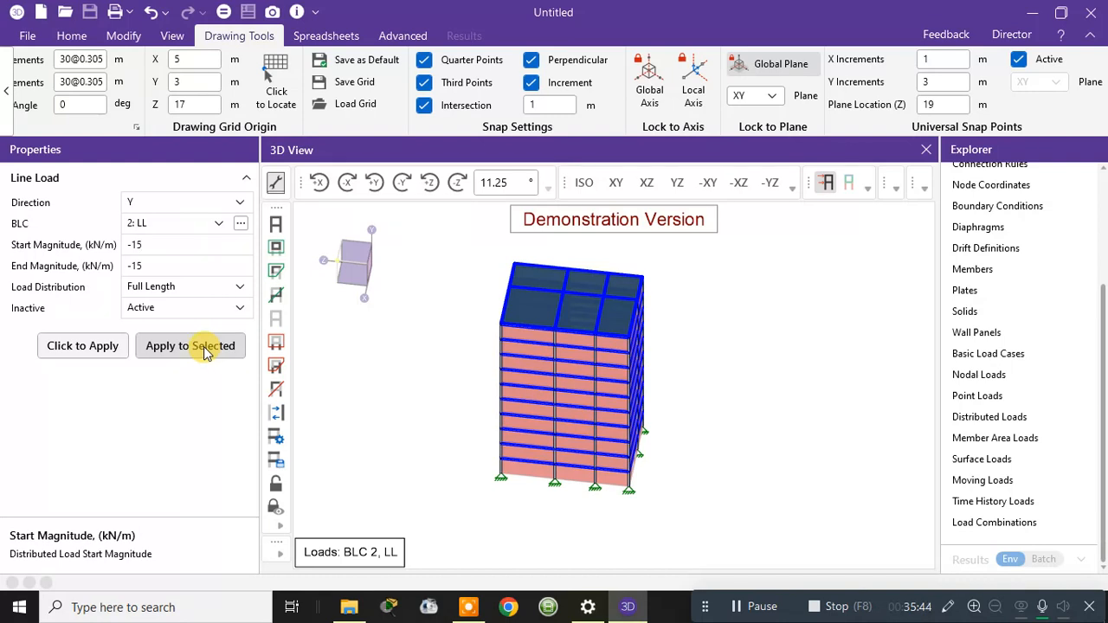
Assign the category LL - Live Load to basic load case 2: LL
{"action": "left_click", "coordinate": [242, 224]}
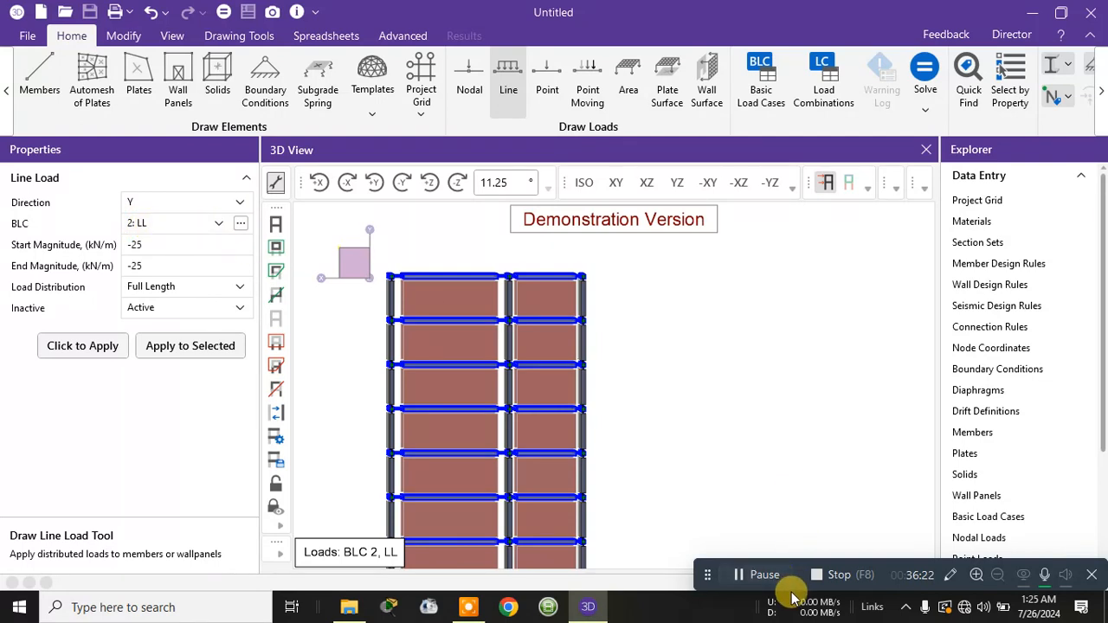
{"action": "left_click_drag", "start_coordinate": [797, 585], "coordinate": [804, 606]}
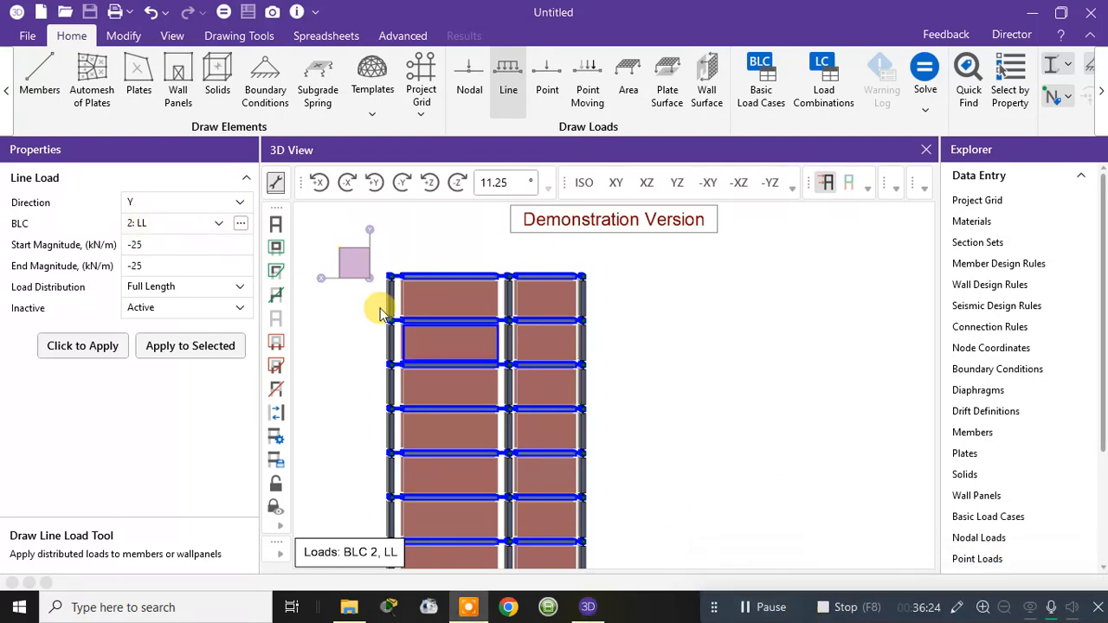
{"action": "left_click", "coordinate": [239, 226]}
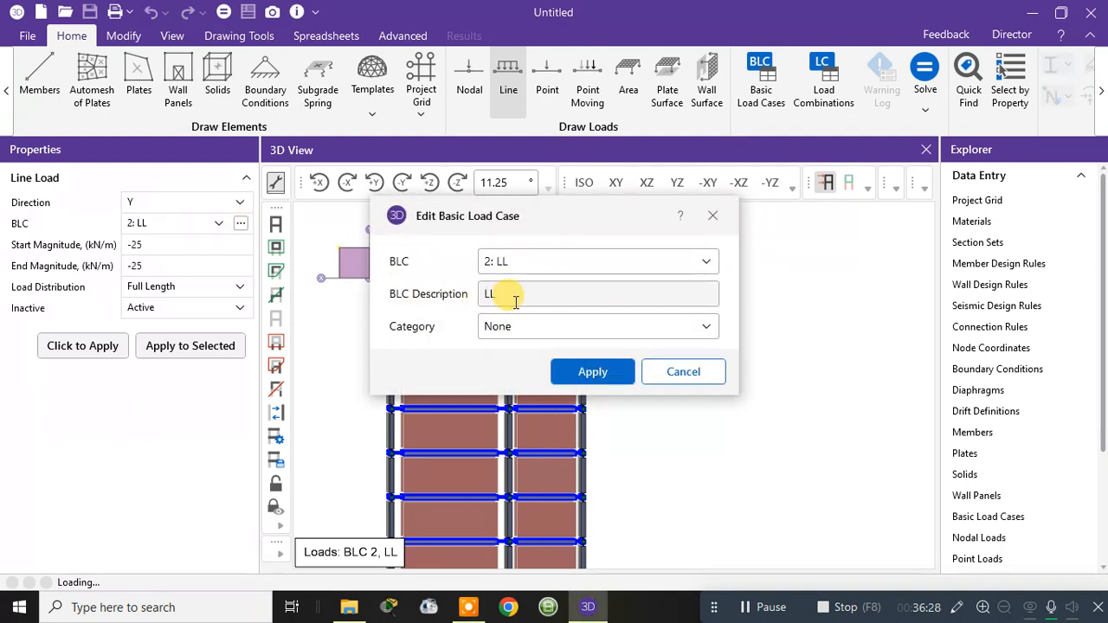
{"action": "double_click", "coordinate": [490, 296]}
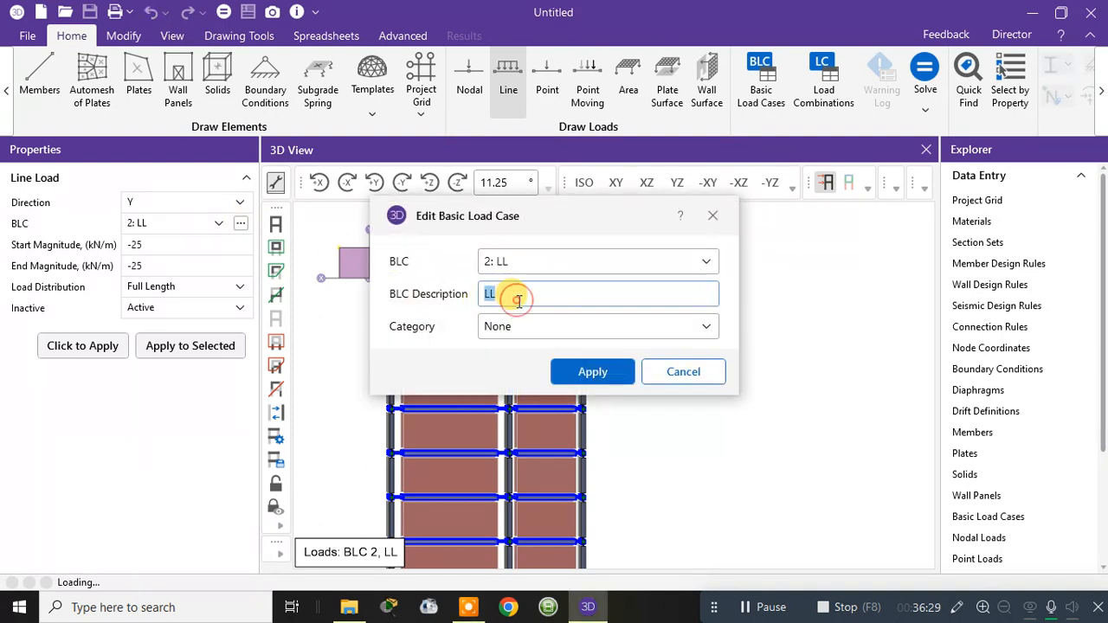
{"action": "left_click", "coordinate": [701, 329]}
{"action": "left_click", "coordinate": [501, 350]}
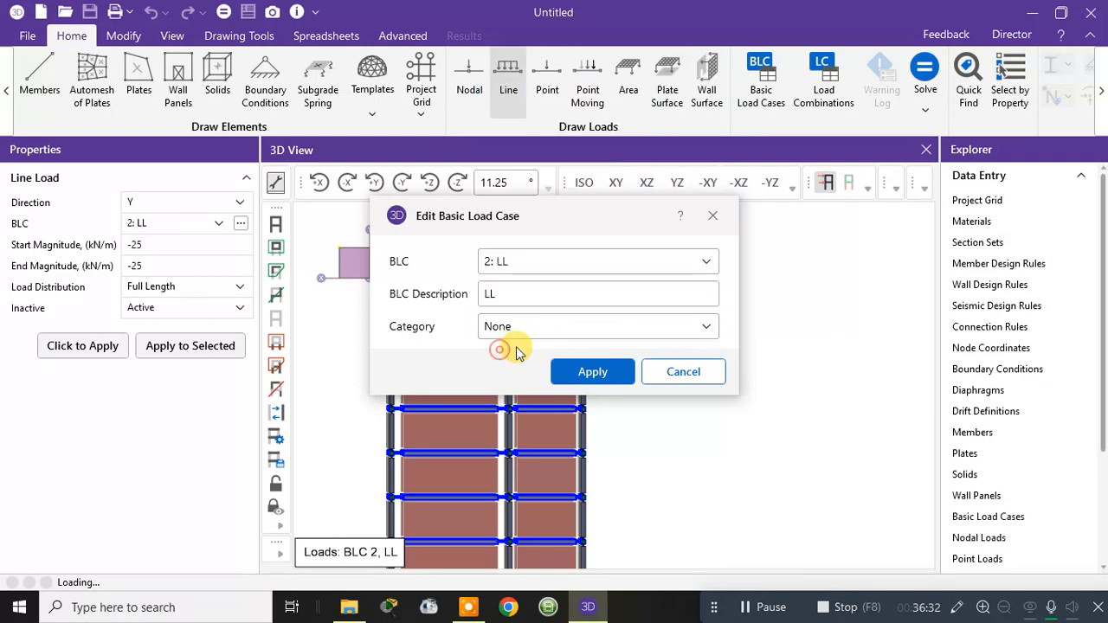
{"action": "left_click", "coordinate": [535, 329]}
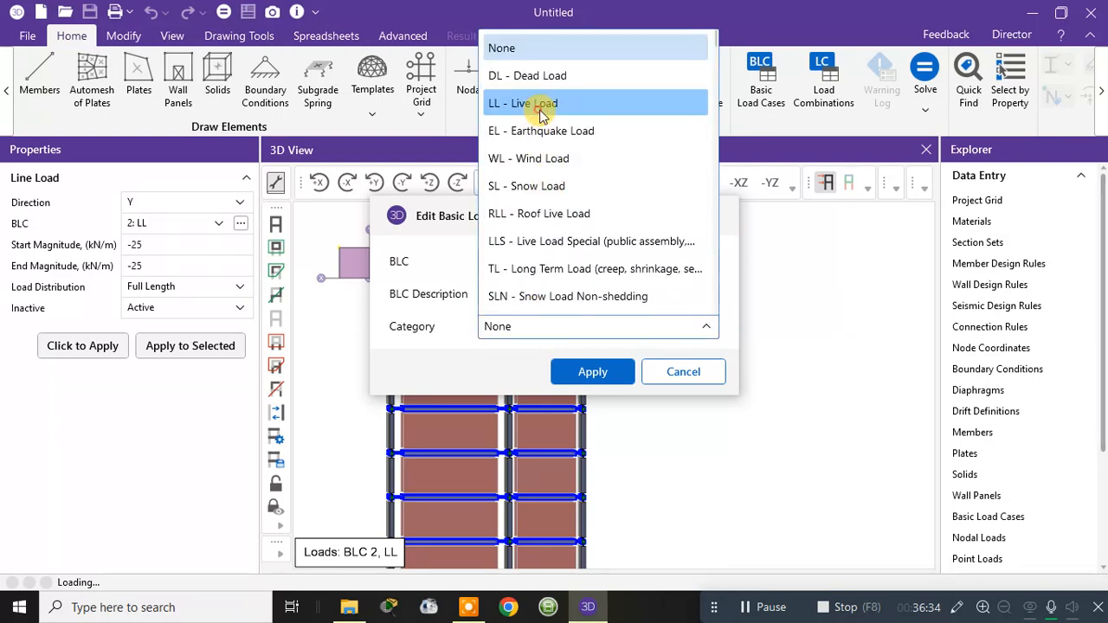
{"action": "left_click", "coordinate": [540, 103]}
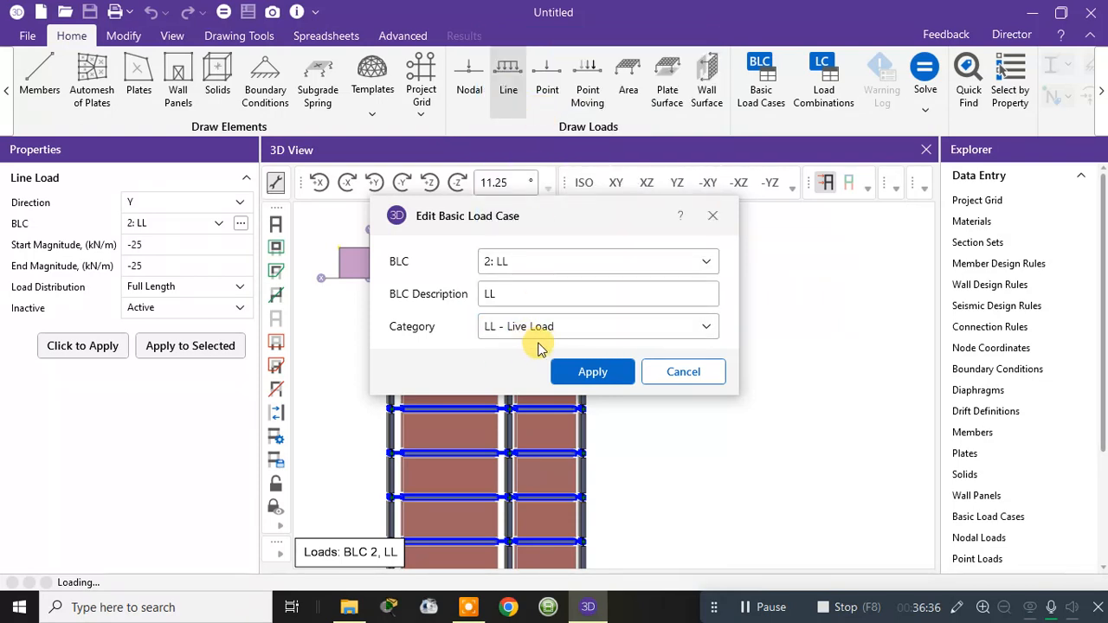
{"action": "left_click", "coordinate": [585, 372]}
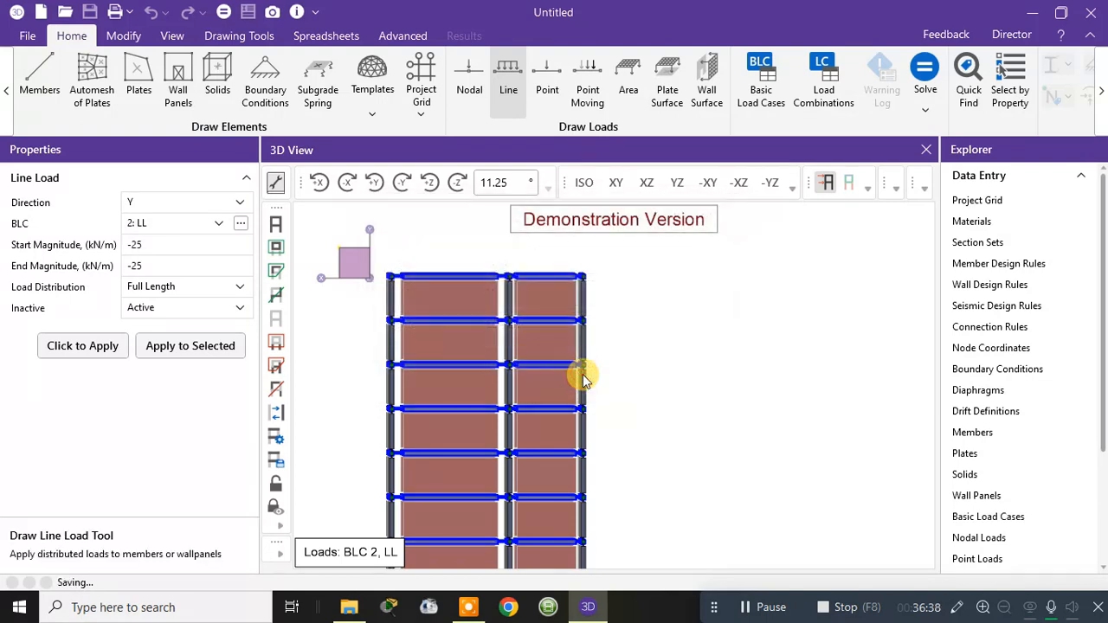
Set the LL line load's start and end magnitude to -10 kN/m, apply it to the selected beams and leave the load tool
{"action": "left_click", "coordinate": [183, 245]}
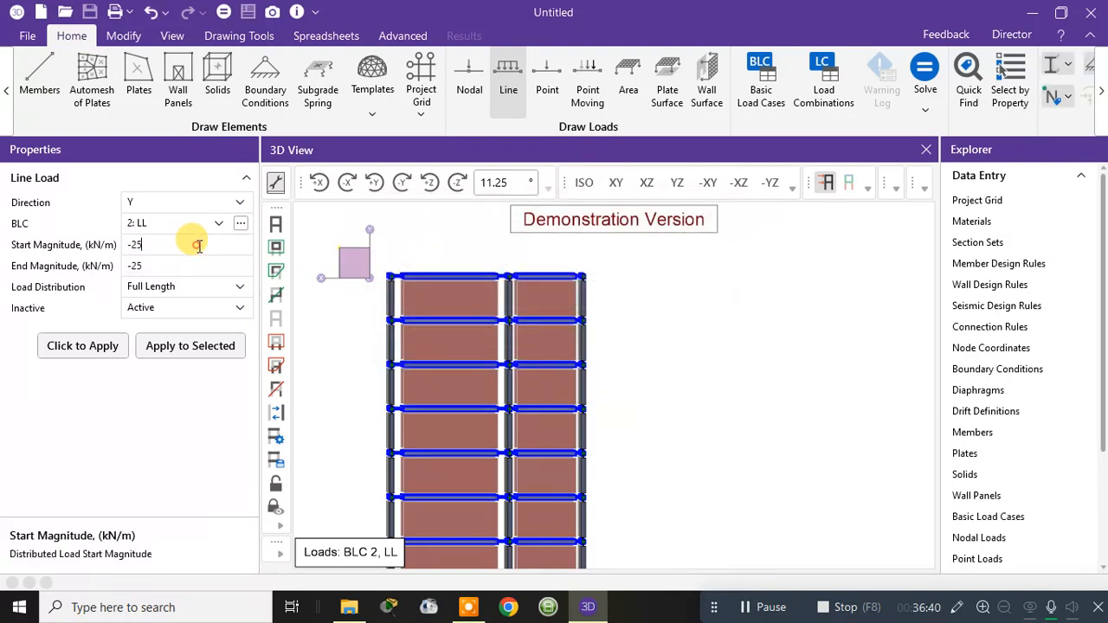
{"action": "type", "text": "-10"}
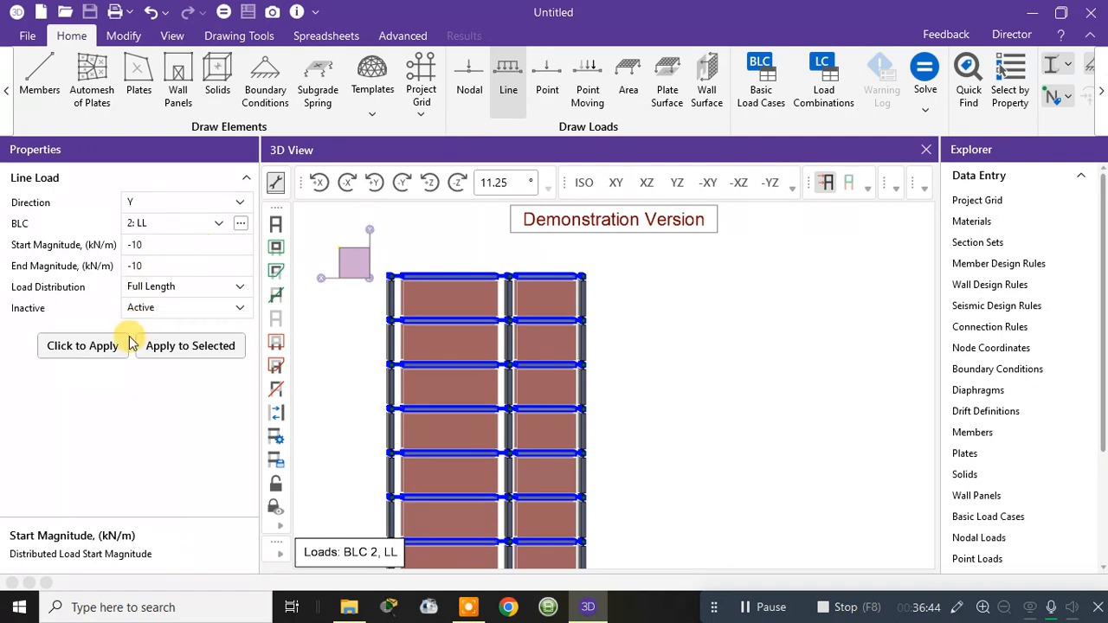
{"action": "left_click", "coordinate": [179, 349]}
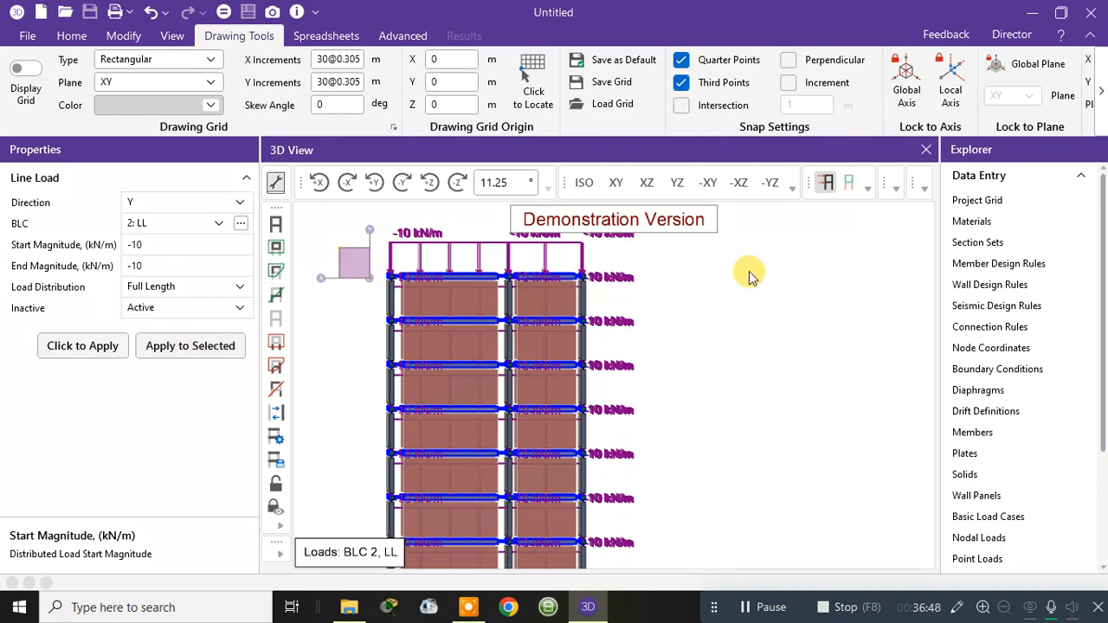
{"action": "middle_click_drag", "start_coordinate": [749, 271], "coordinate": [756, 304]}
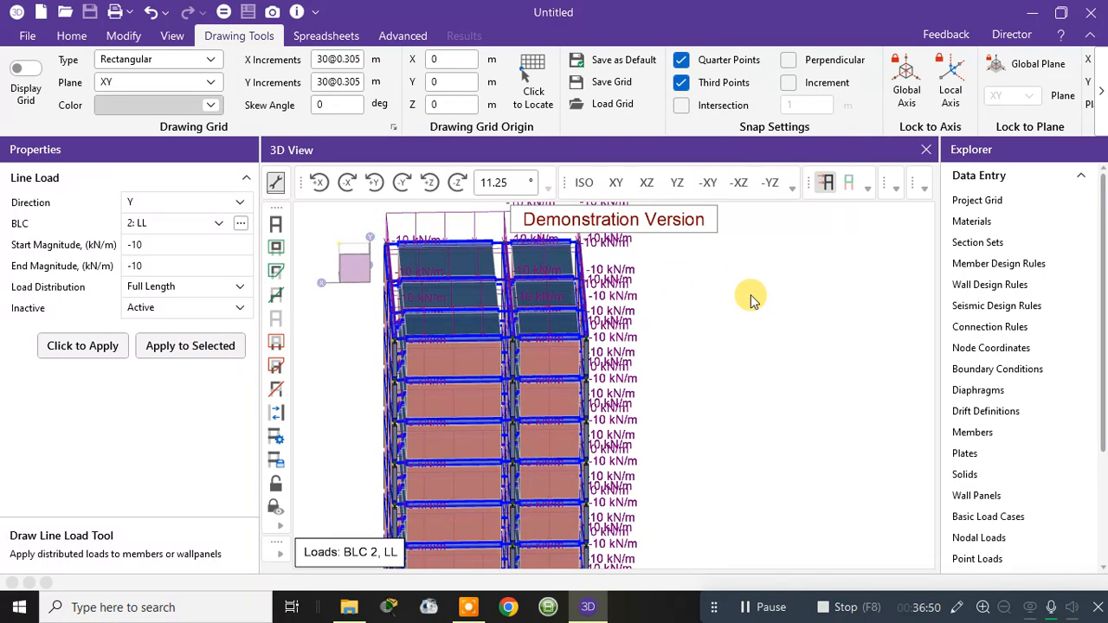
{"action": "right_click", "coordinate": [749, 294]}
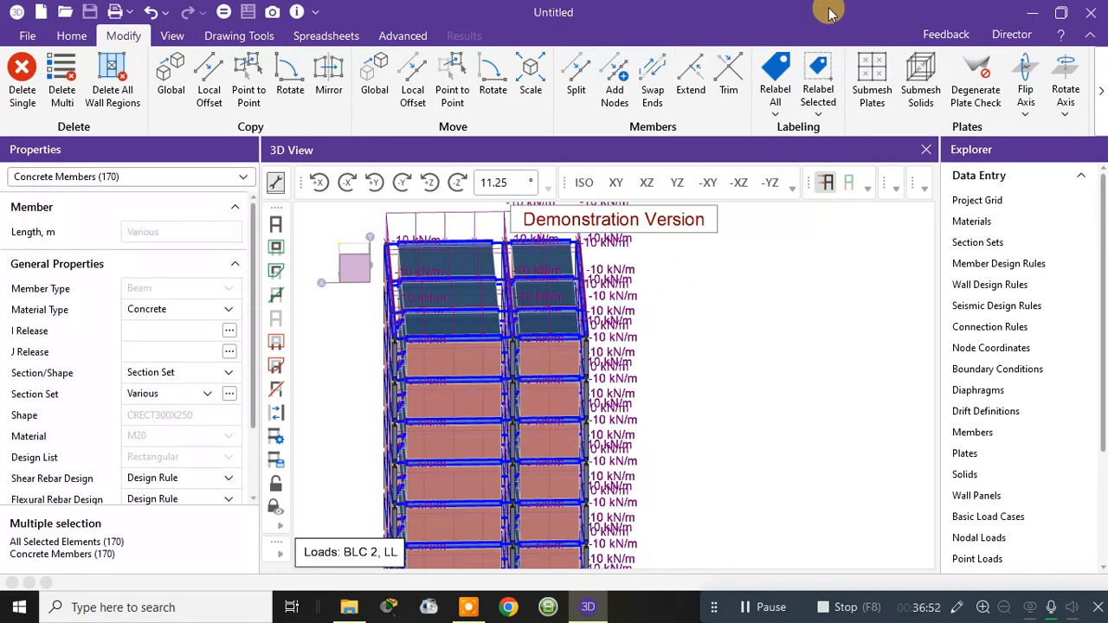
Set the model view's displayed loads to basic load case 1: DL and preview them on the model
{"action": "right_click", "coordinate": [759, 256]}
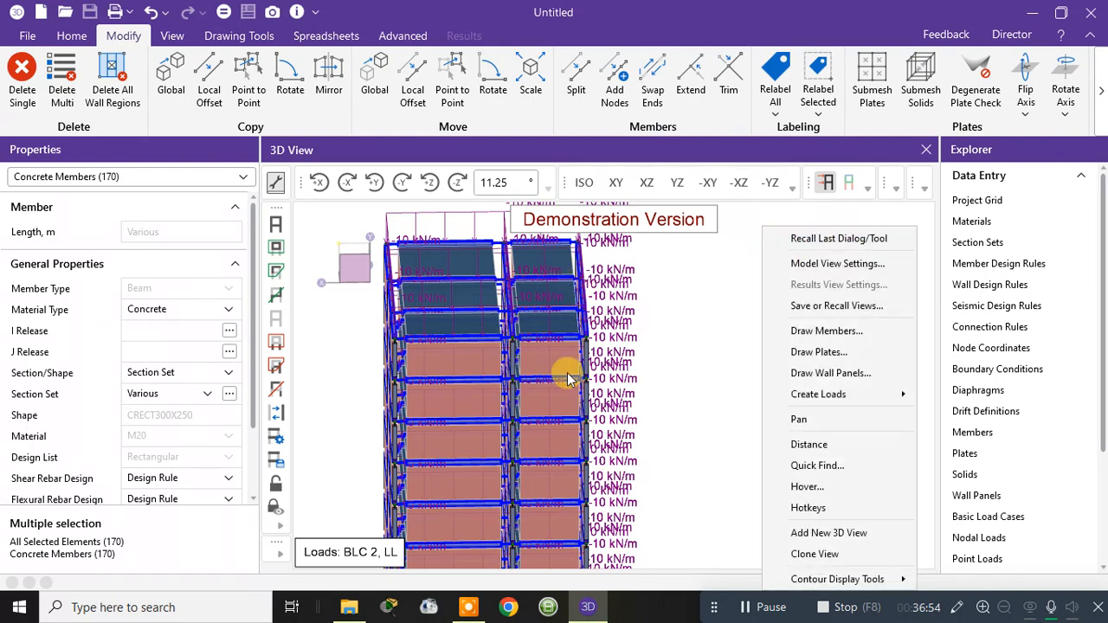
{"action": "left_click", "coordinate": [847, 269]}
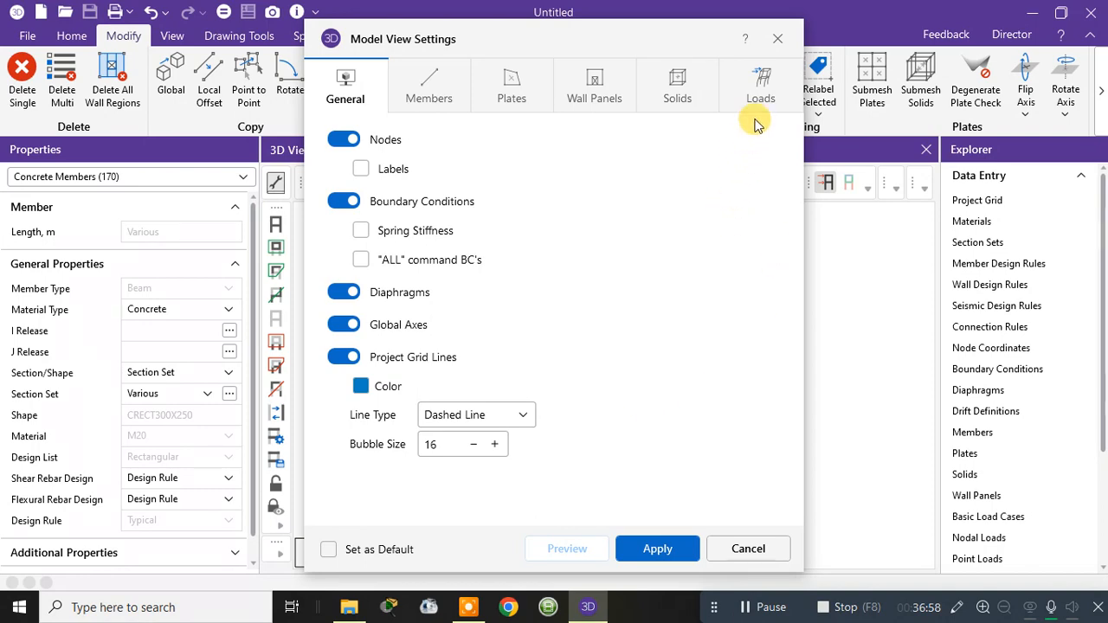
{"action": "left_click", "coordinate": [754, 102]}
{"action": "left_click", "coordinate": [559, 206]}
{"action": "left_click", "coordinate": [541, 235]}
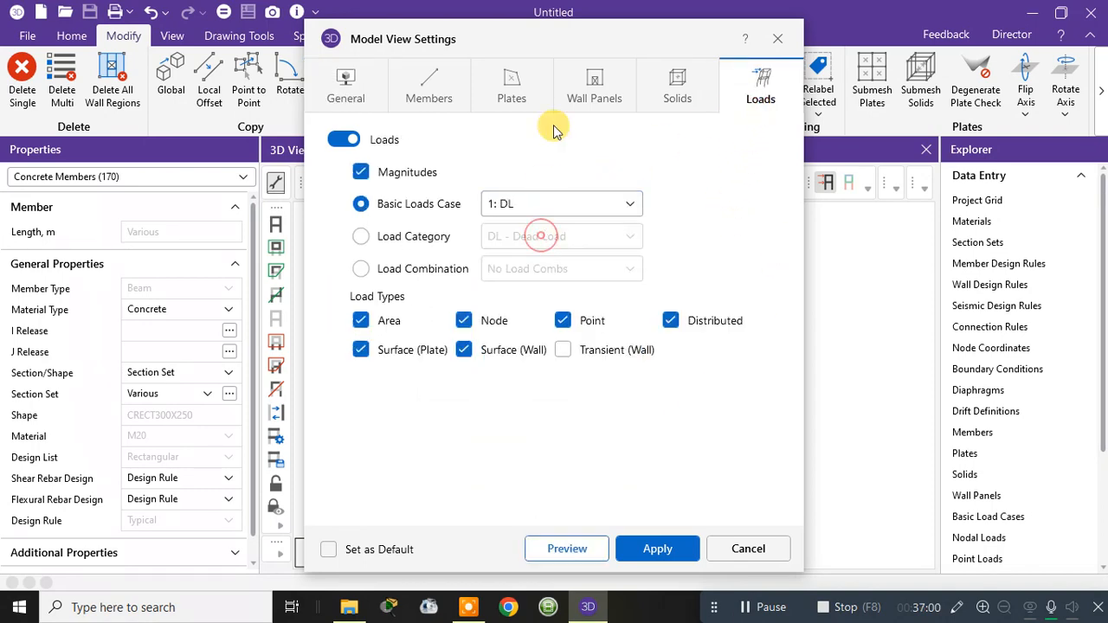
{"action": "mouse_move", "coordinate": [566, 40]}
{"action": "left_mouse_down"}
{"action": "mouse_move", "coordinate": [995, 25]}
{"action": "mouse_move", "coordinate": [956, 27]}
{"action": "left_mouse_up"}
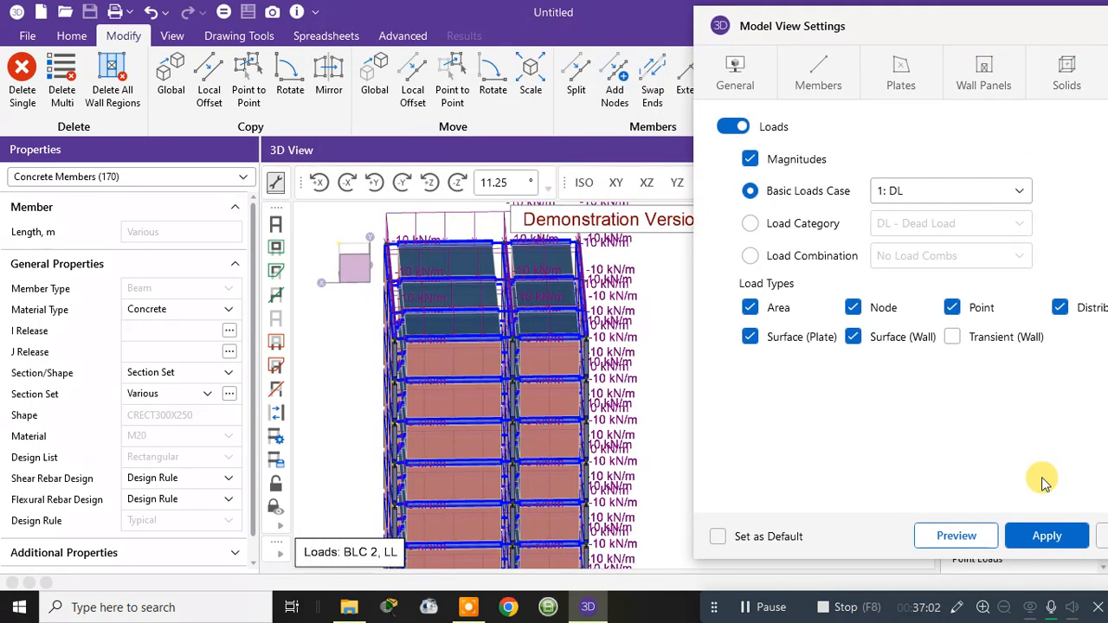
{"action": "left_click", "coordinate": [956, 536]}
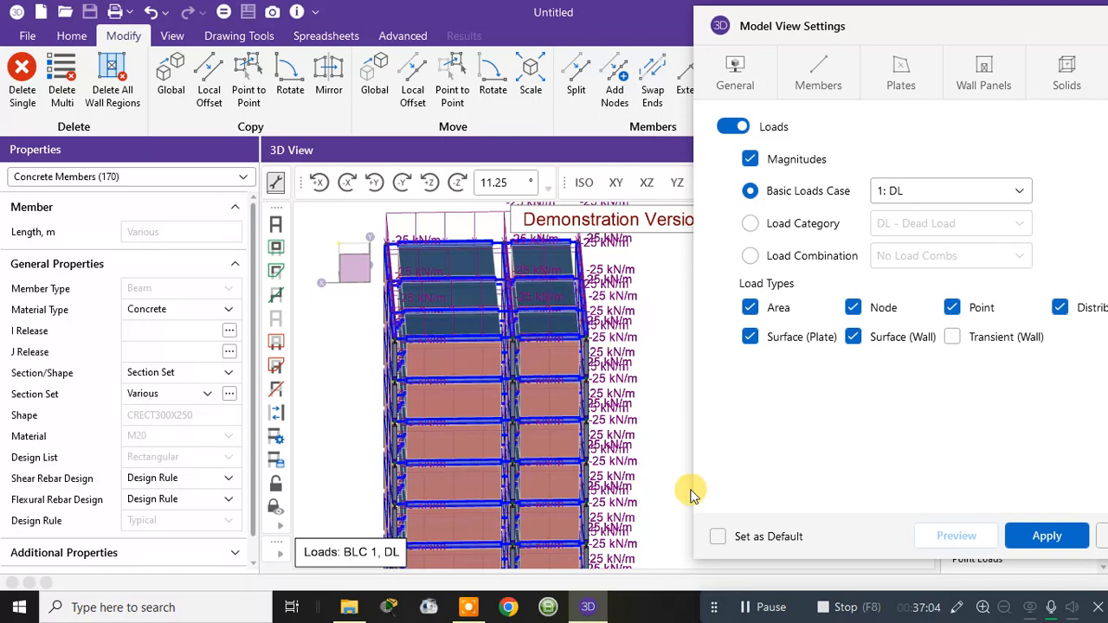
Switch the model view's displayed loads to basic load case 2: LL, preview them and close the view settings
{"action": "left_click", "coordinate": [1002, 185]}
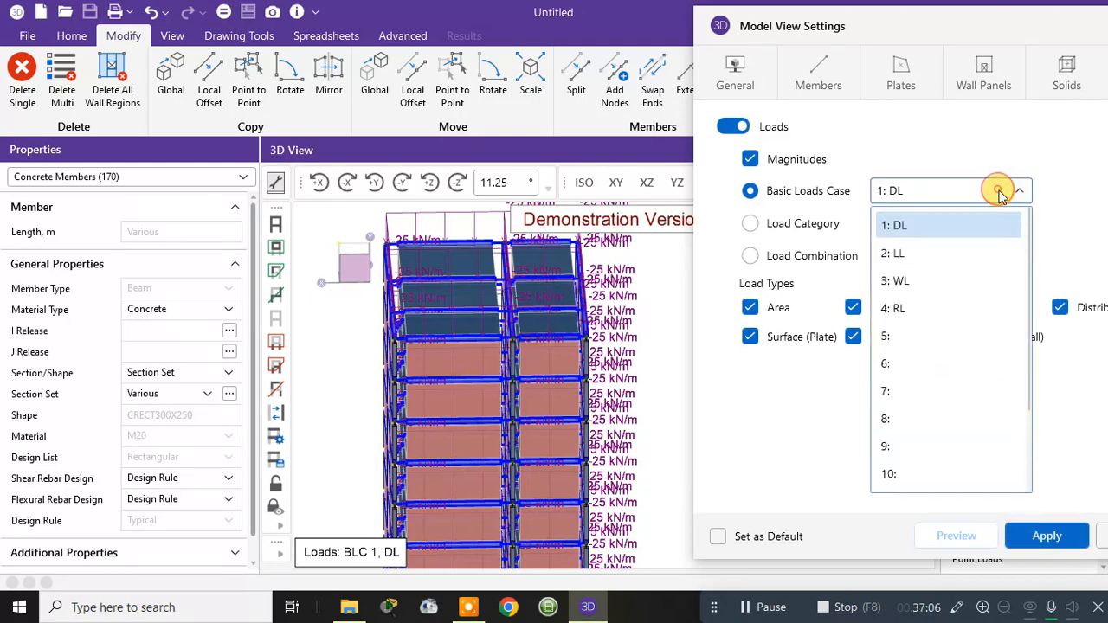
{"action": "left_click", "coordinate": [947, 253]}
{"action": "left_click", "coordinate": [979, 534]}
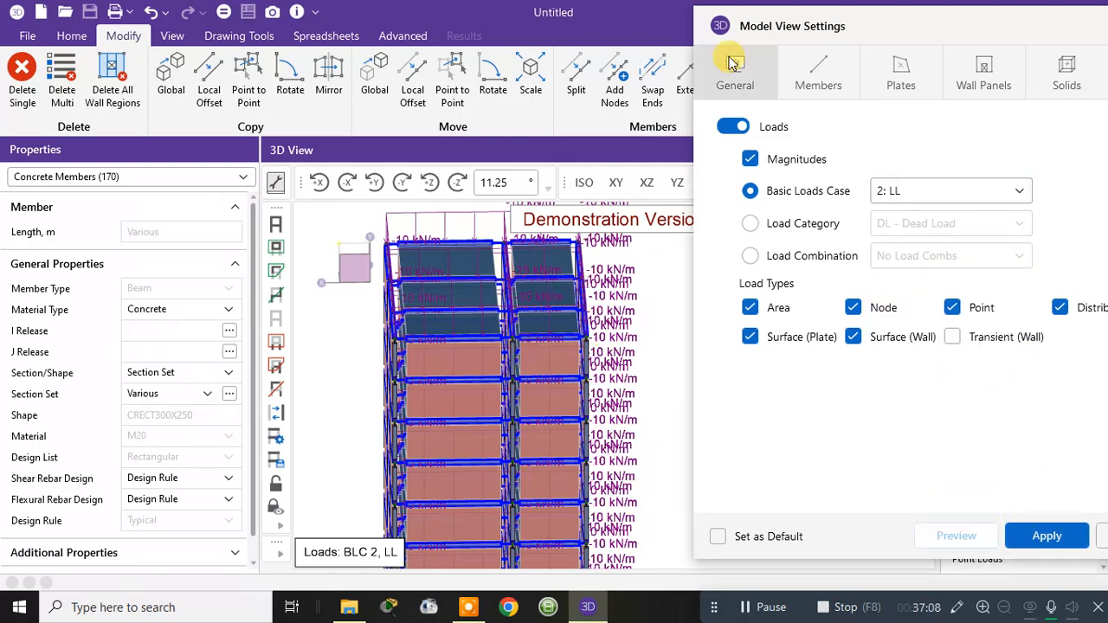
{"action": "left_click_drag", "start_coordinate": [842, 26], "coordinate": [512, 81]}
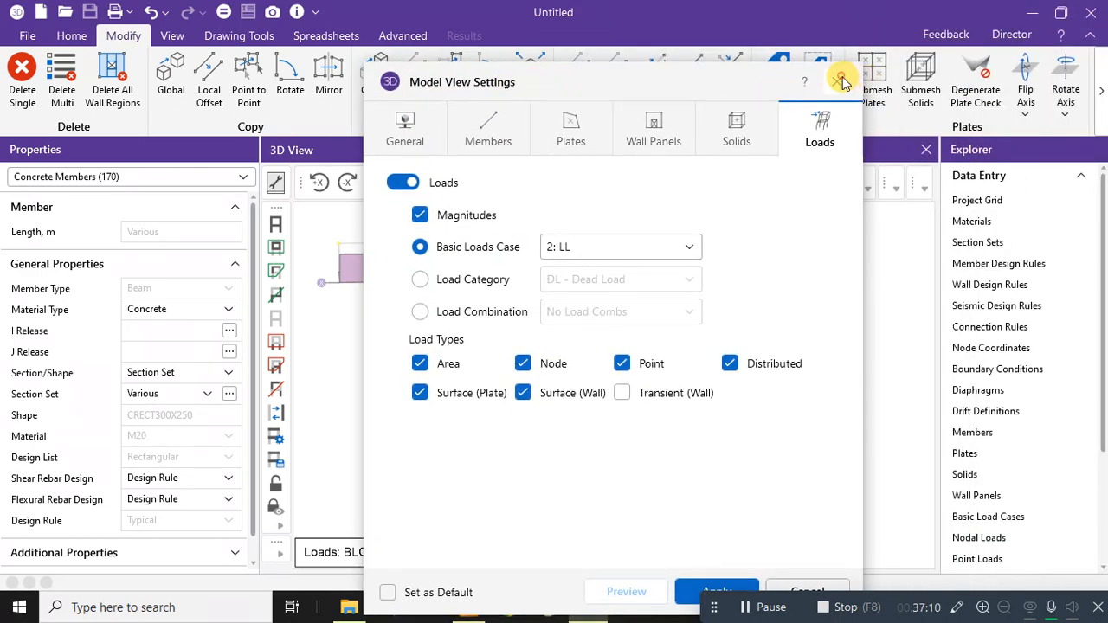
{"action": "left_click", "coordinate": [840, 80]}
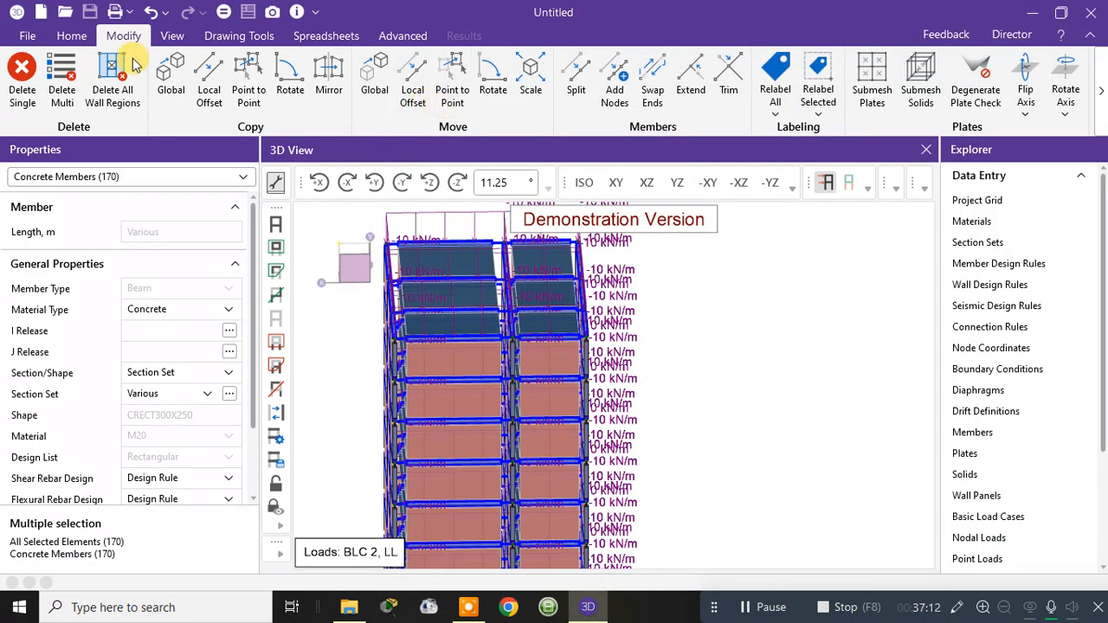
Set up a plate surface load in direction Y for load case 4: RL with a magnitude of -3 kPa
{"action": "left_click", "coordinate": [71, 36]}
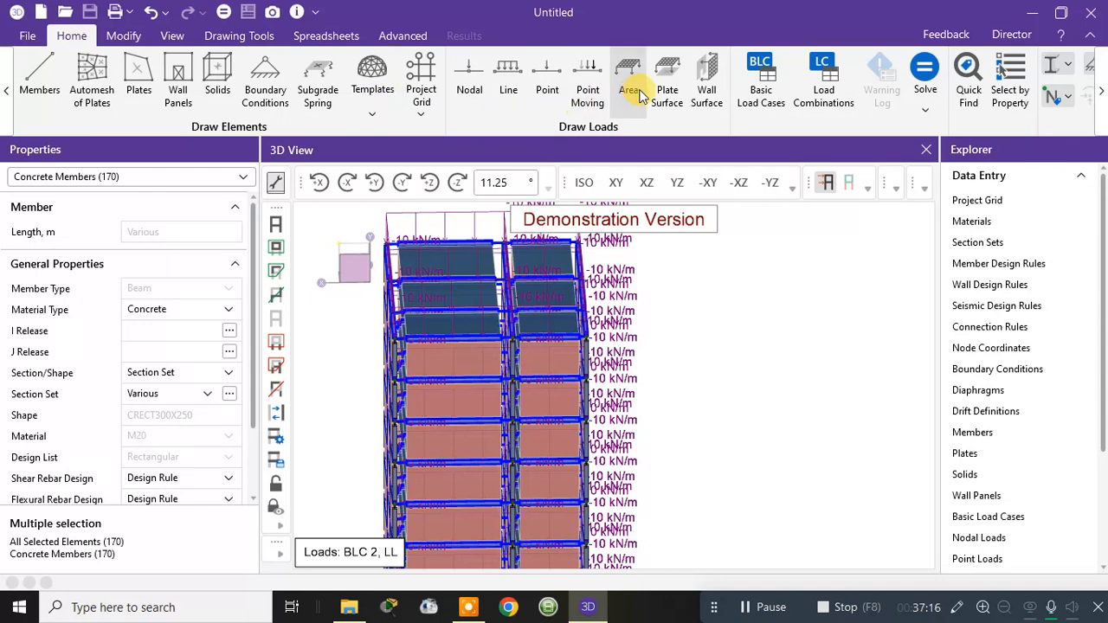
{"action": "left_click", "coordinate": [666, 91]}
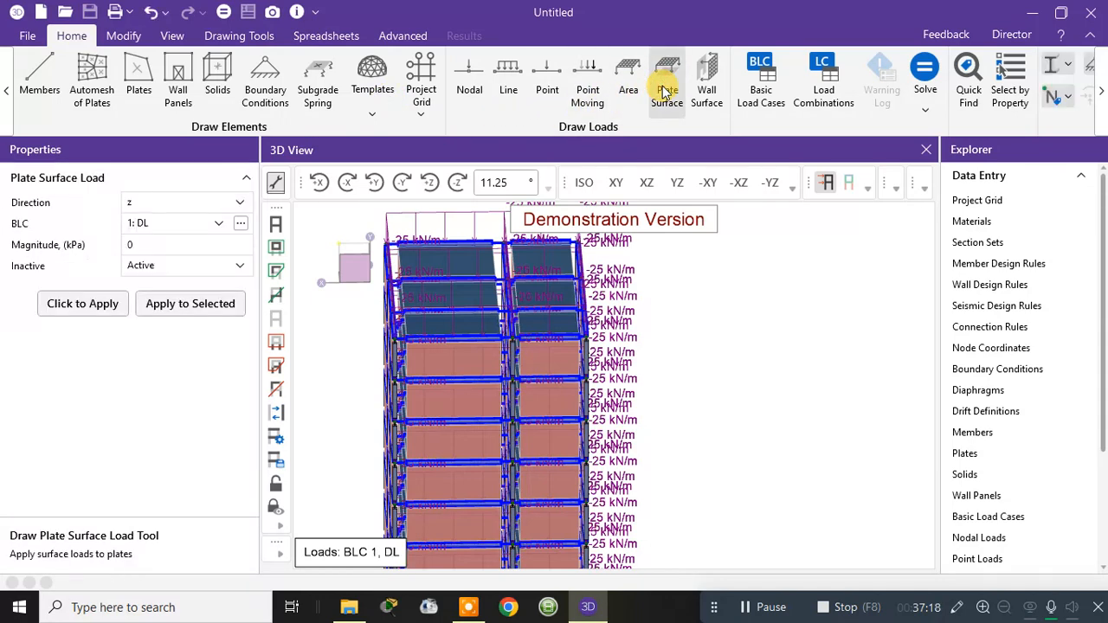
{"action": "left_click", "coordinate": [191, 208]}
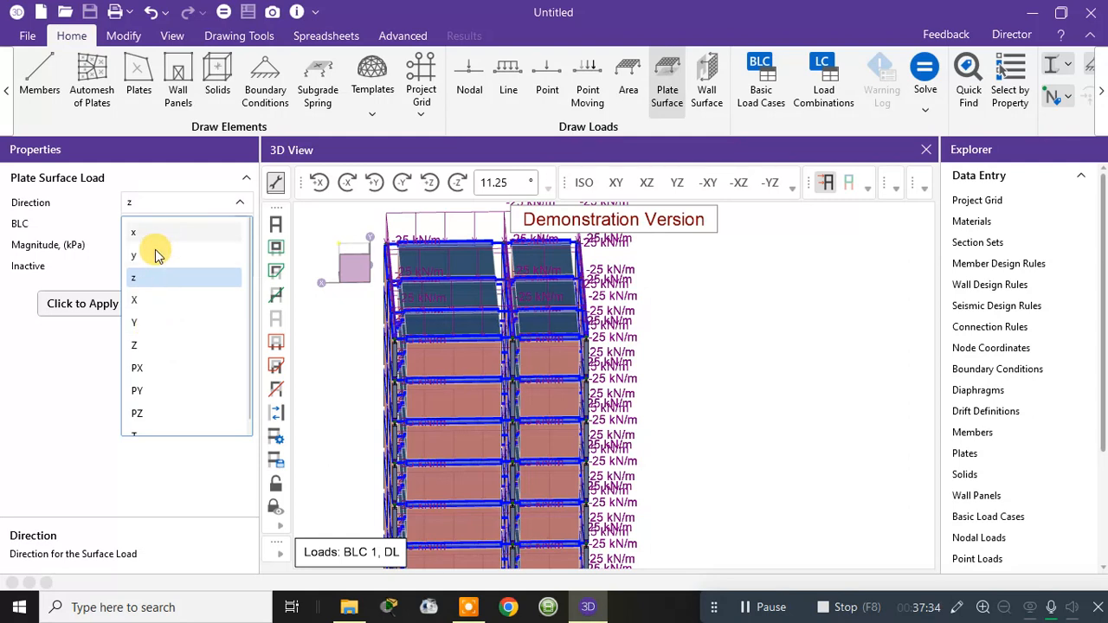
{"action": "left_click", "coordinate": [145, 320]}
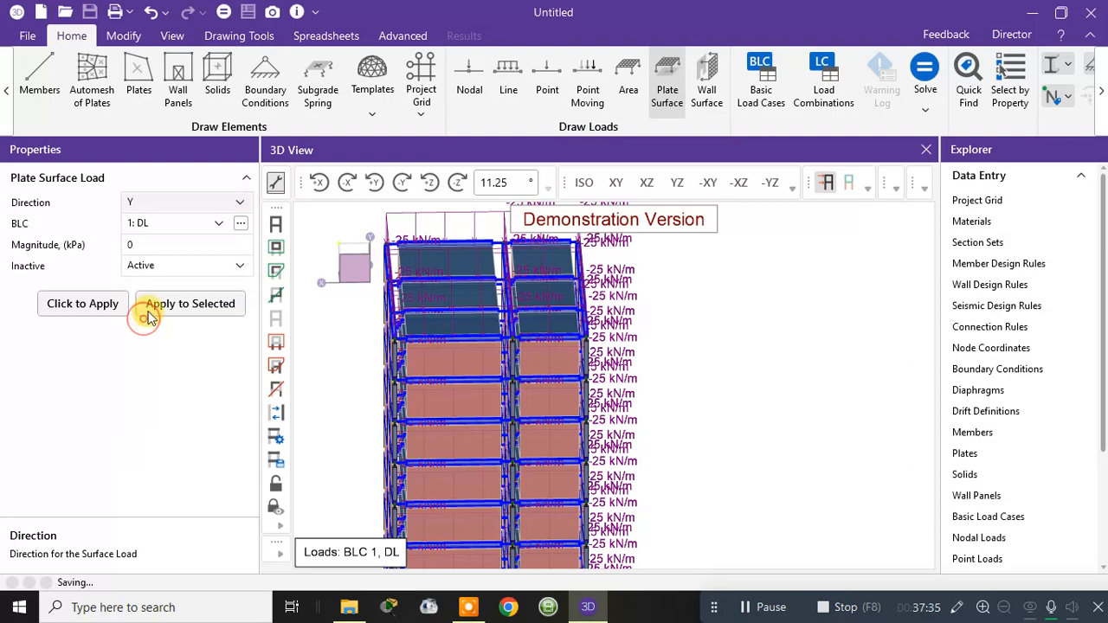
{"action": "left_click", "coordinate": [182, 225]}
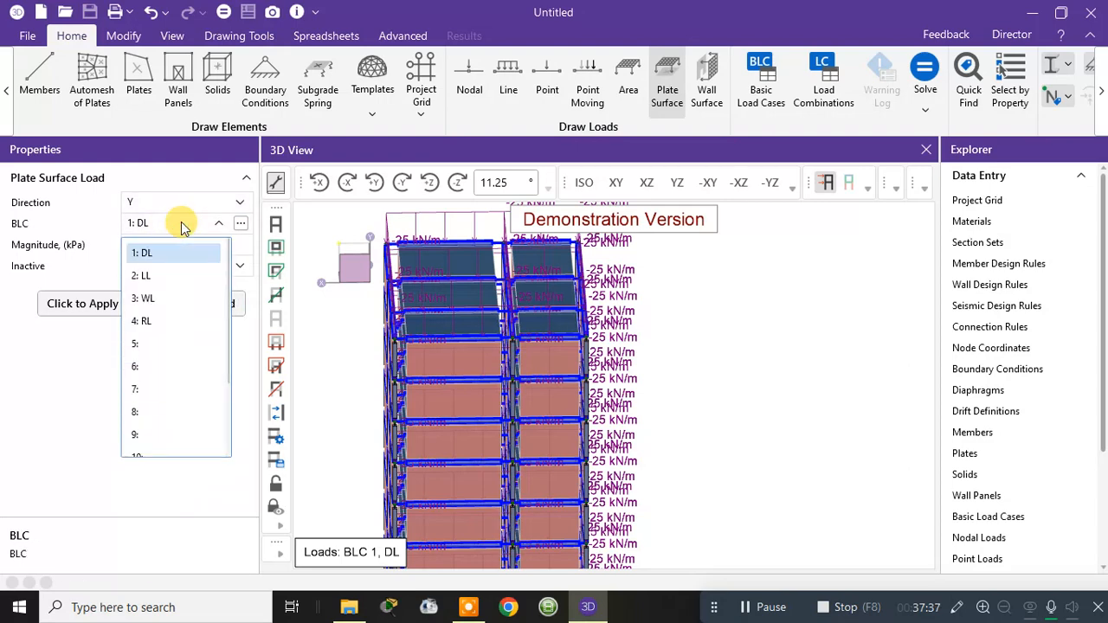
{"action": "left_click", "coordinate": [166, 321]}
{"action": "left_click", "coordinate": [167, 245]}
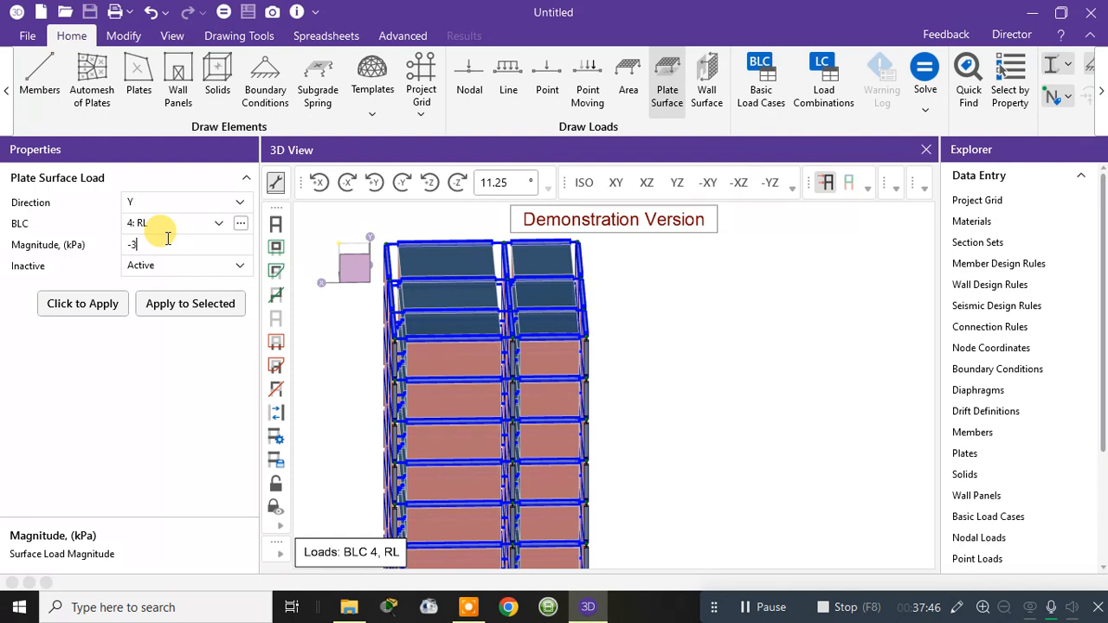
{"action": "left_click", "coordinate": [236, 246]}
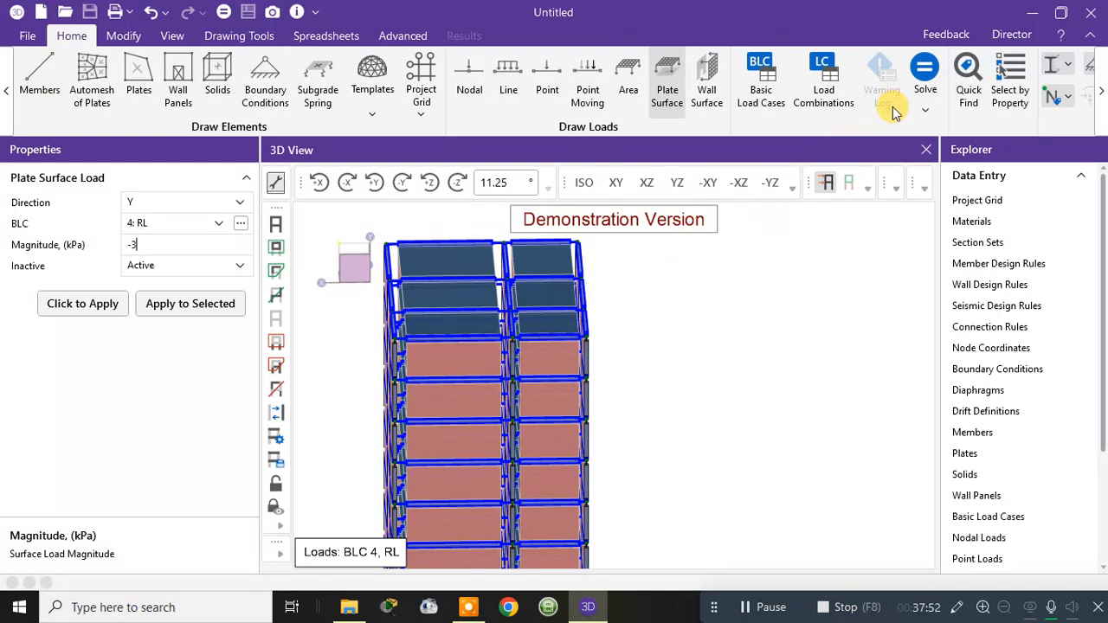
Leave the plate surface load tool and clear the beam selection
{"action": "left_click", "coordinate": [702, 289]}
{"action": "key", "text": "Escape"}
{"action": "key", "text": "Escape"}
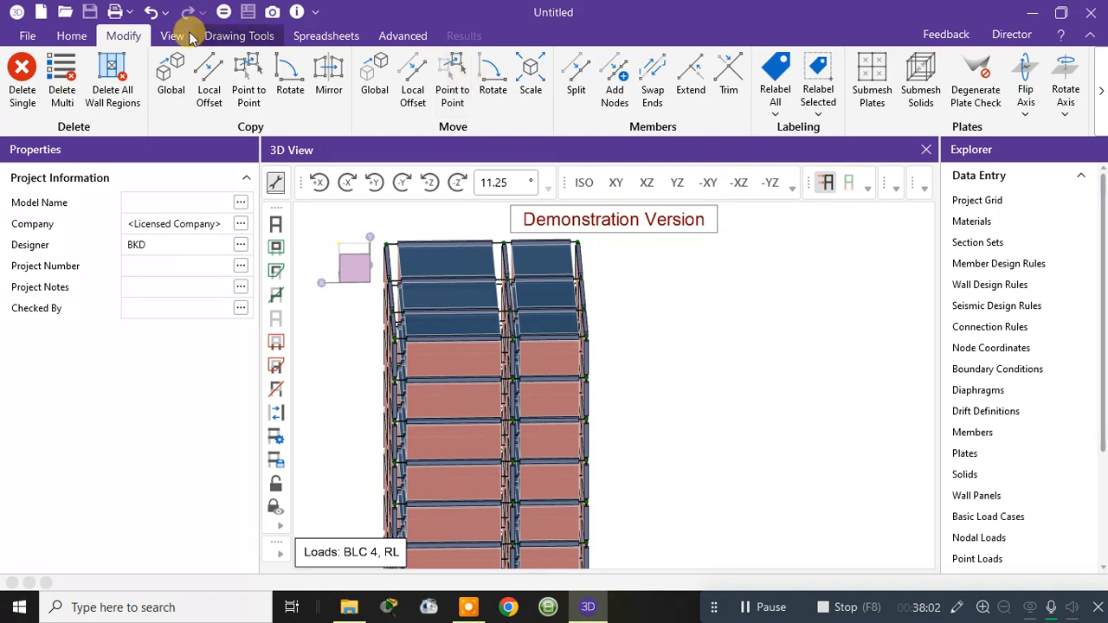
Reopen the plate surface load and assign the category RLL - Roof Live Load to basic load case 4: RL
{"action": "left_click", "coordinate": [72, 36]}
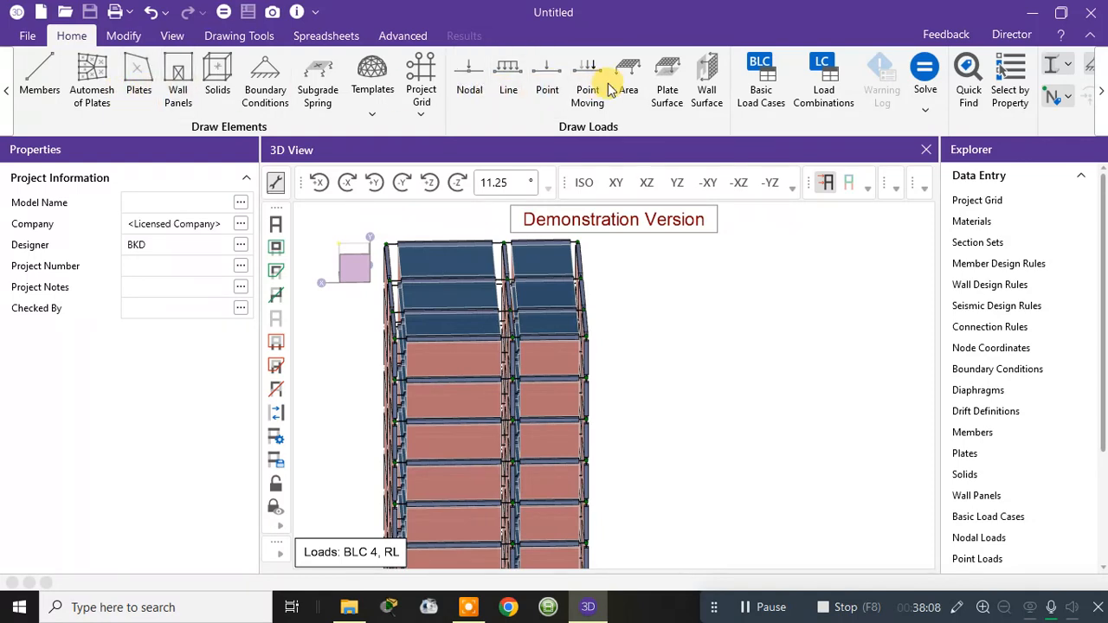
{"action": "left_click", "coordinate": [662, 82]}
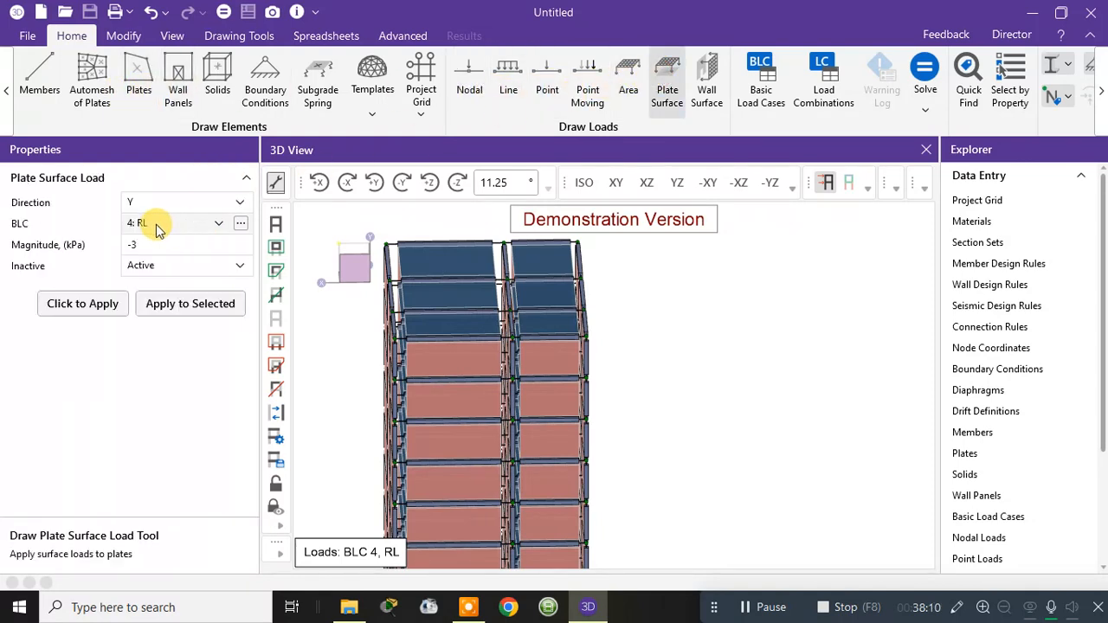
{"action": "left_click", "coordinate": [241, 223]}
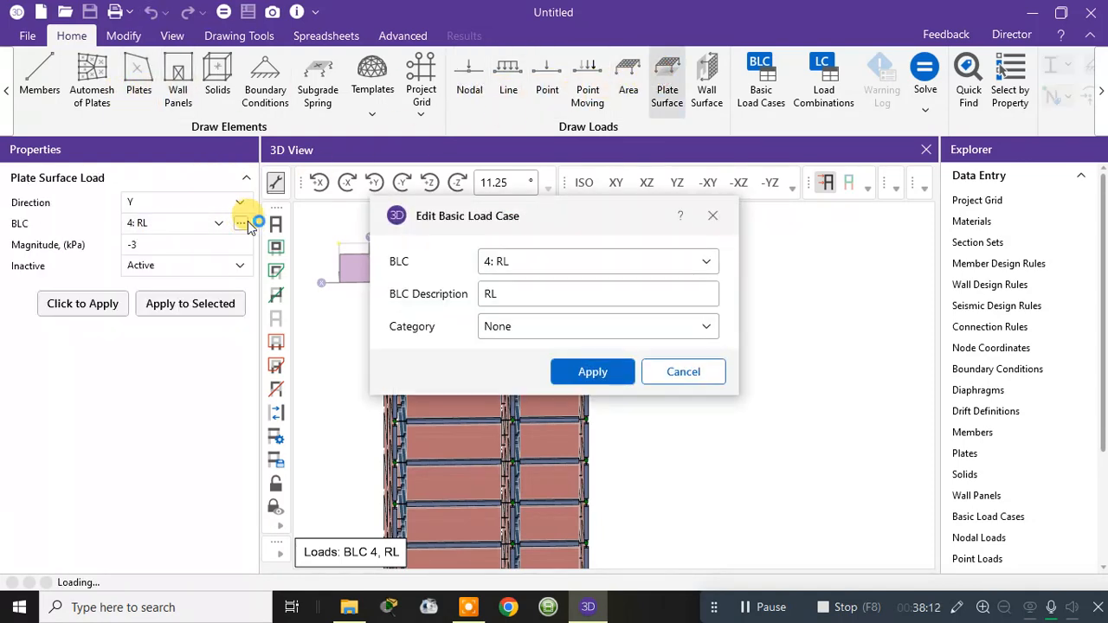
{"action": "left_click", "coordinate": [567, 329]}
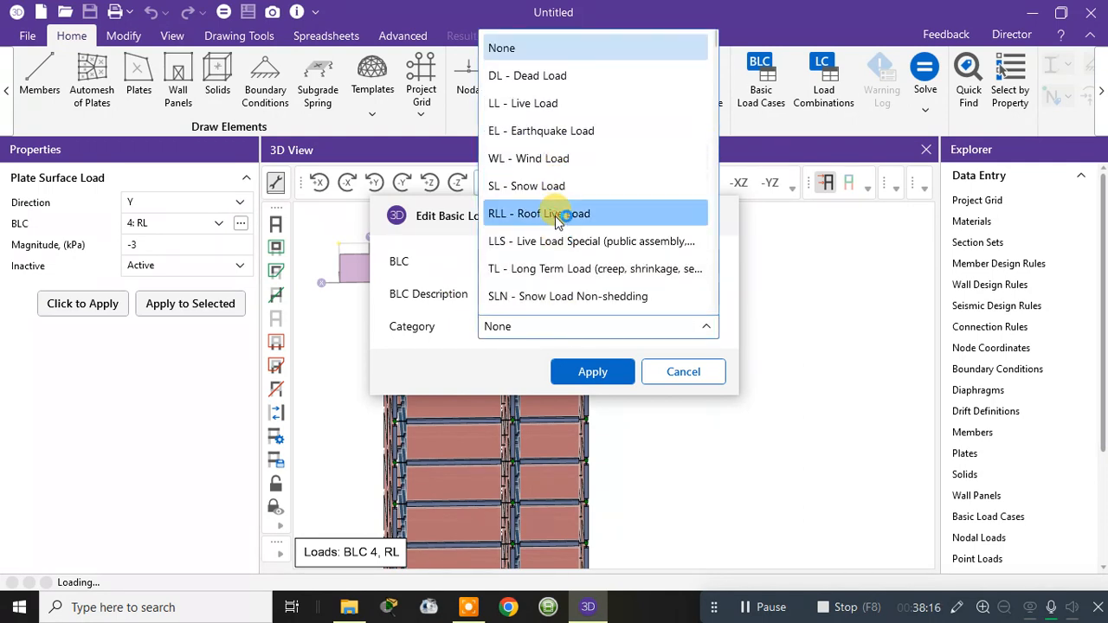
{"action": "left_click", "coordinate": [557, 214]}
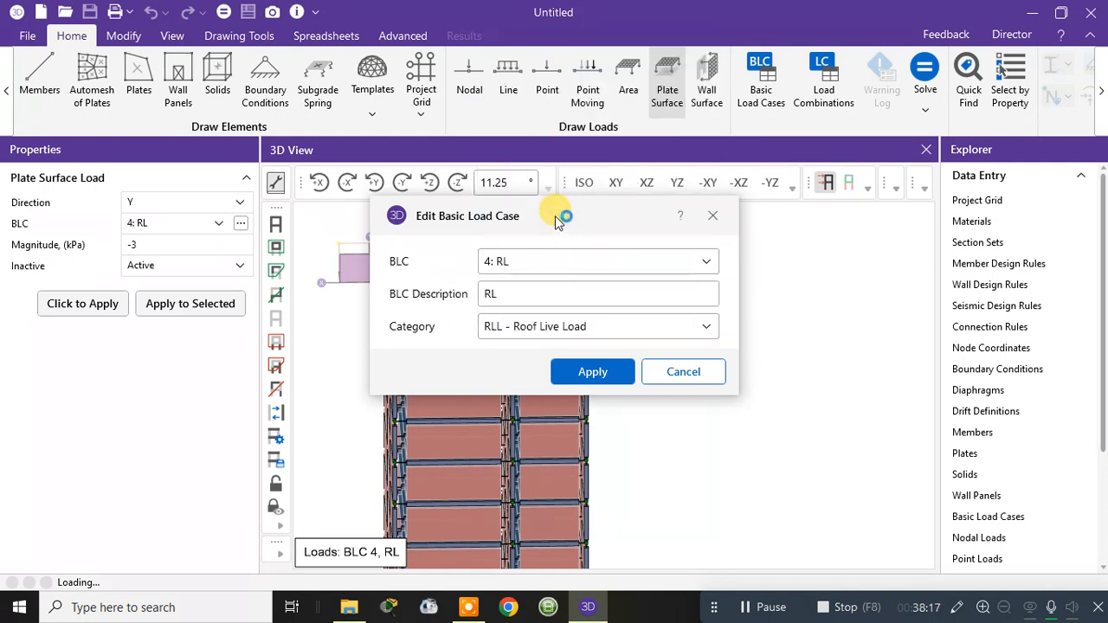
{"action": "left_click", "coordinate": [567, 331]}
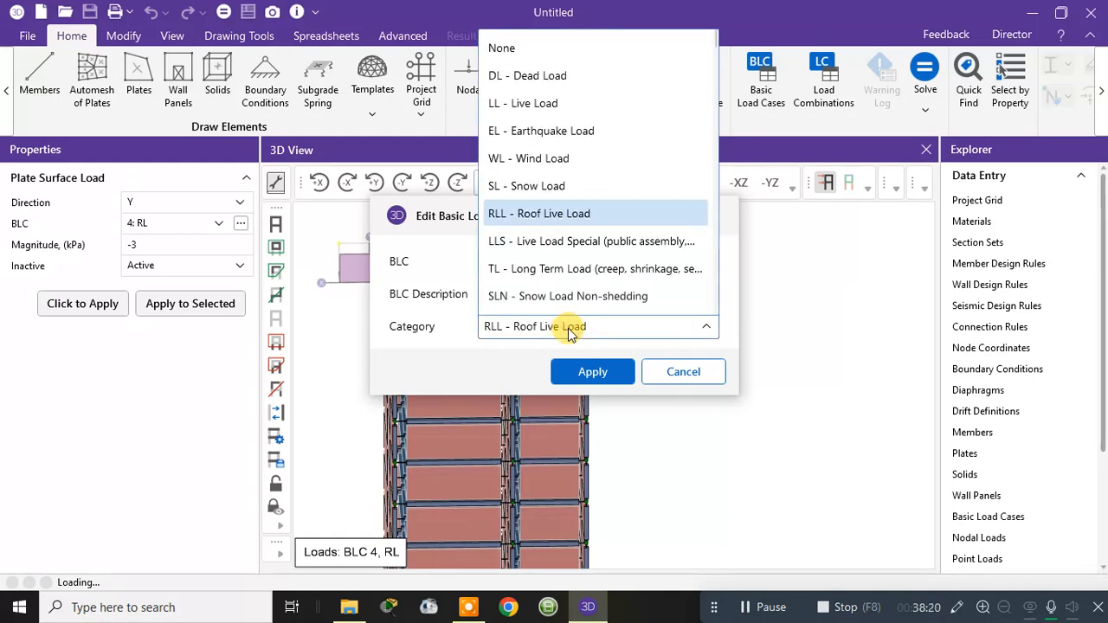
{"action": "left_click", "coordinate": [571, 326]}
{"action": "left_click", "coordinate": [589, 372]}
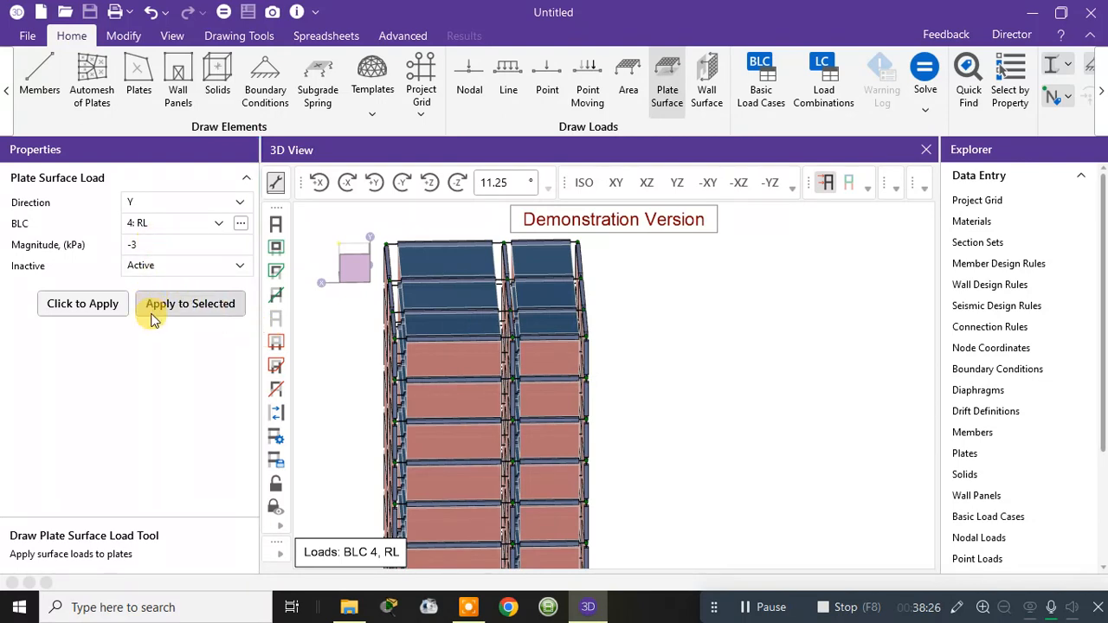
Select all plates parallel to the XZ plane by property, with the members' parallel-to-axis criterion turned off
{"action": "left_click", "coordinate": [1011, 95]}
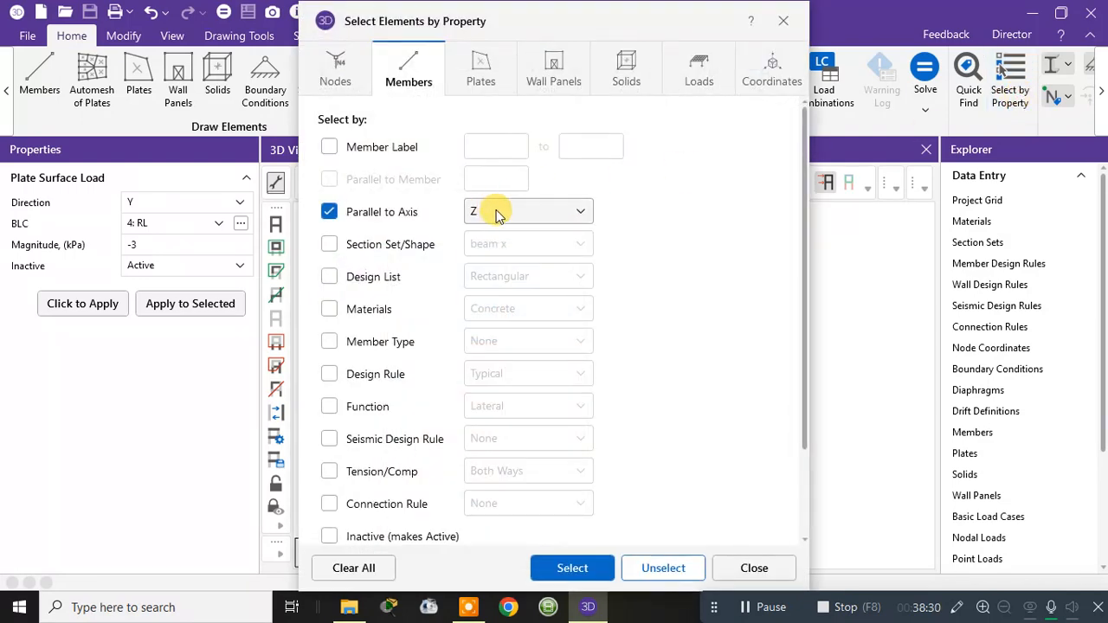
{"action": "left_click", "coordinate": [330, 212]}
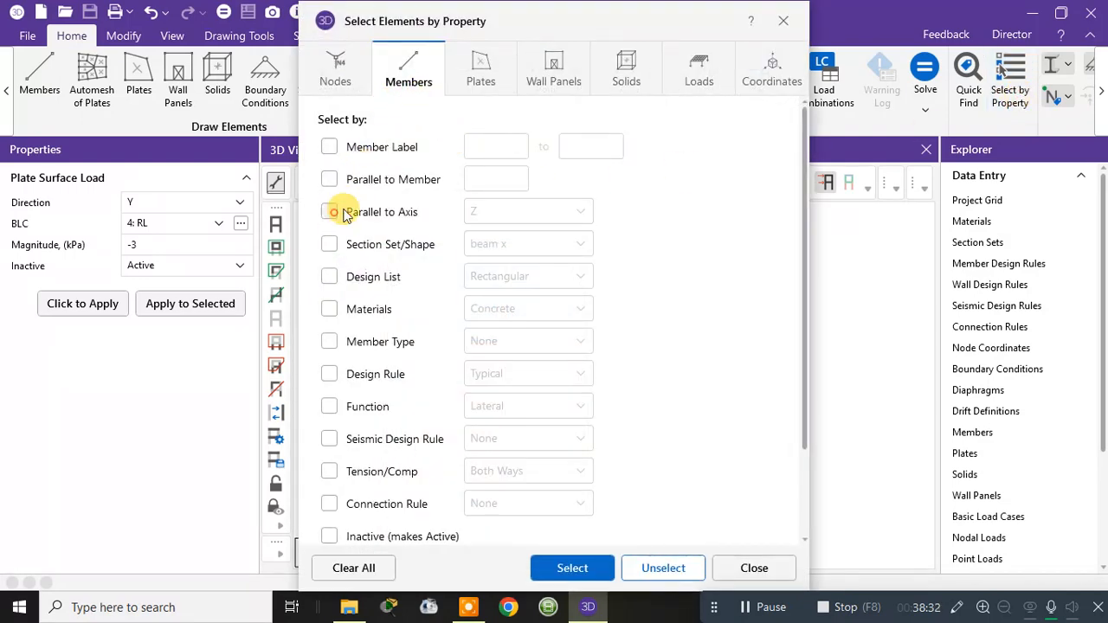
{"action": "left_click", "coordinate": [483, 83]}
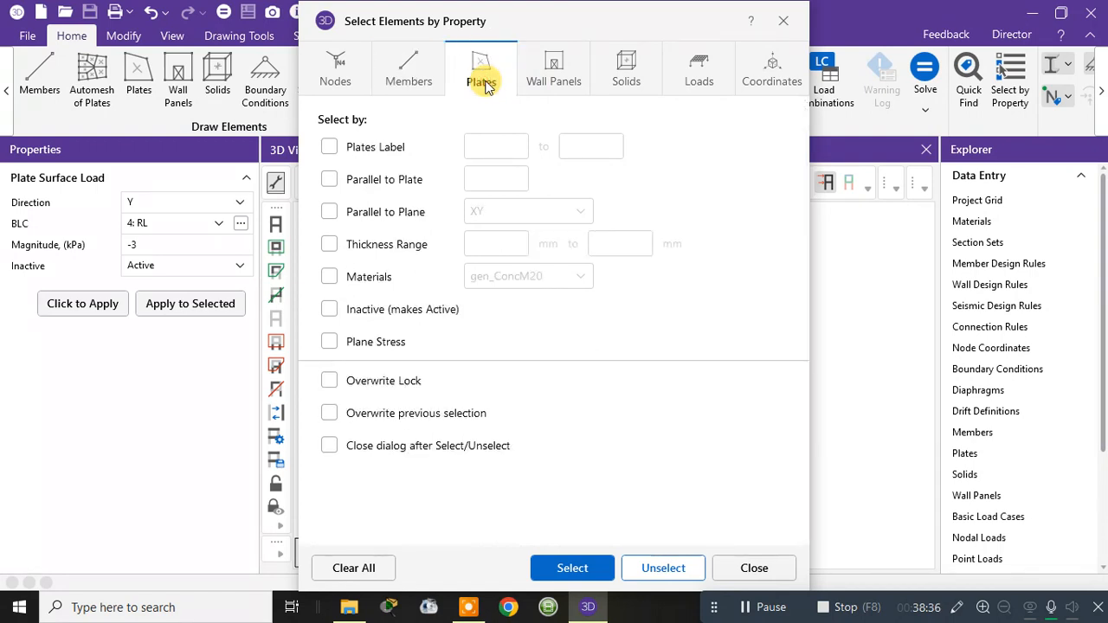
{"action": "left_click", "coordinate": [329, 212]}
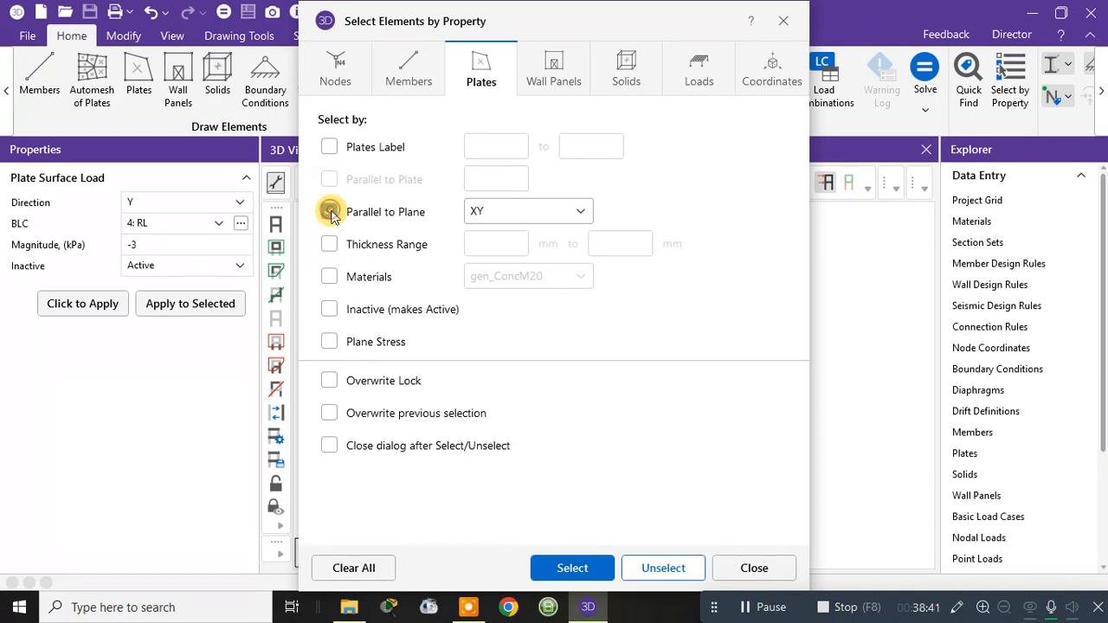
{"action": "left_click", "coordinate": [482, 214]}
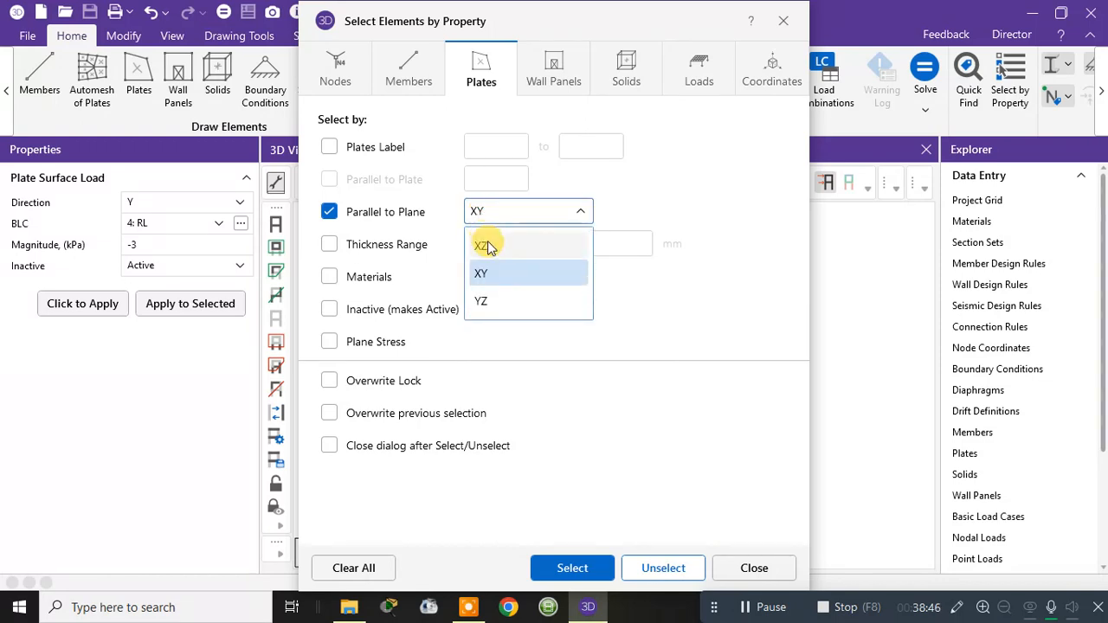
{"action": "left_click", "coordinate": [486, 246]}
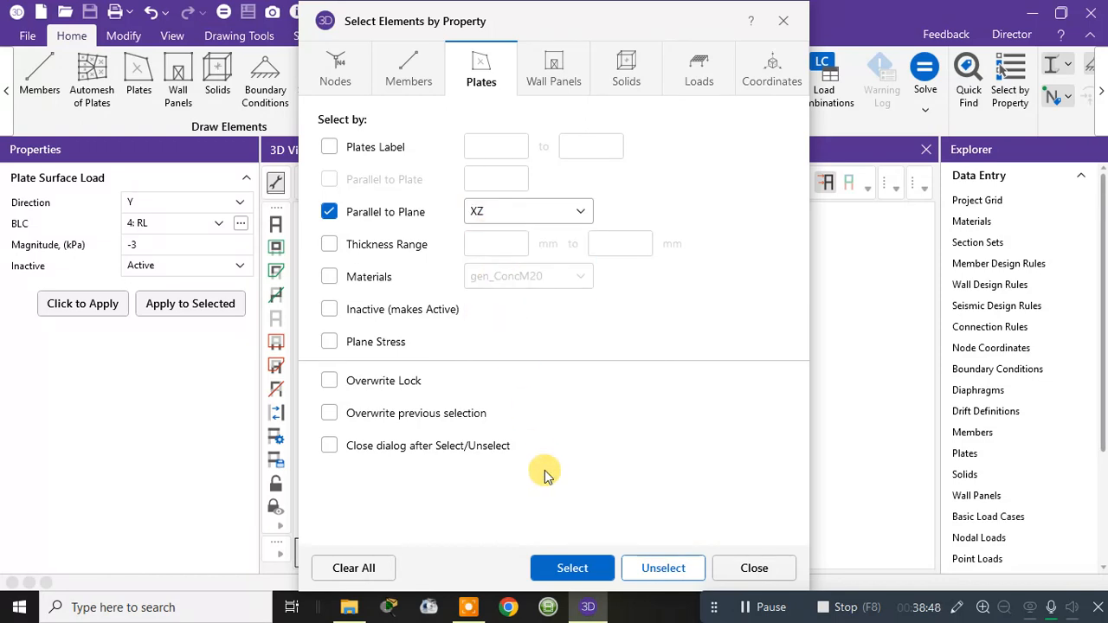
{"action": "left_click", "coordinate": [572, 568]}
{"action": "left_click", "coordinate": [778, 568]}
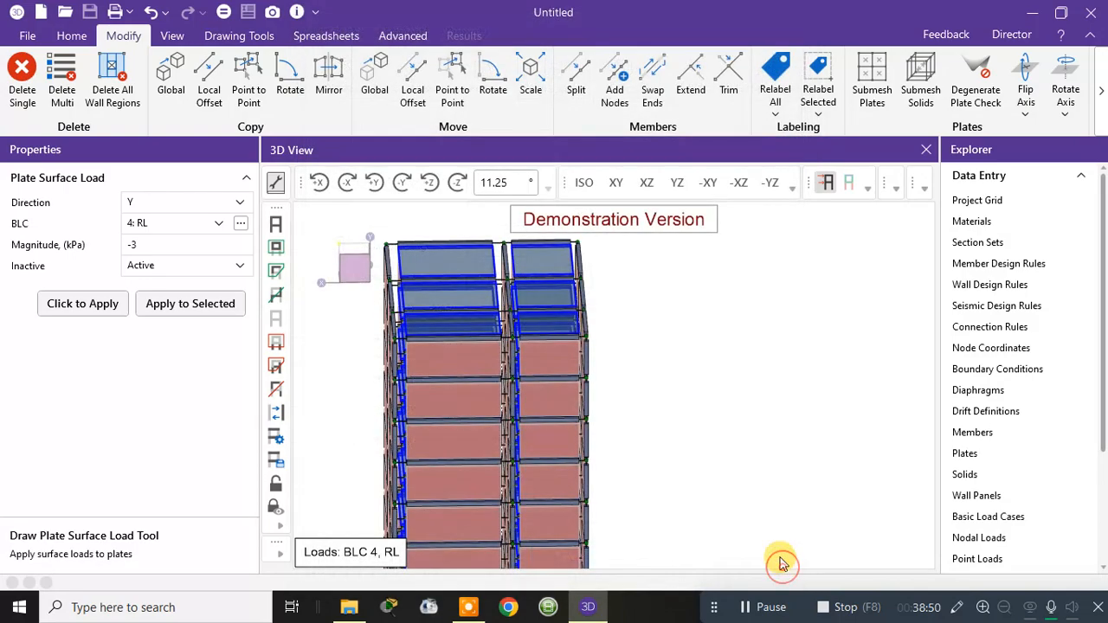
Apply the -3 kPa RL surface load to the selected floor and roof plates and inspect it on the building
{"action": "middle_click_drag", "start_coordinate": [636, 400], "coordinate": [695, 300]}
{"action": "scroll", "coordinate": [672, 381], "scroll_direction": "down", "scroll_amount": 3}
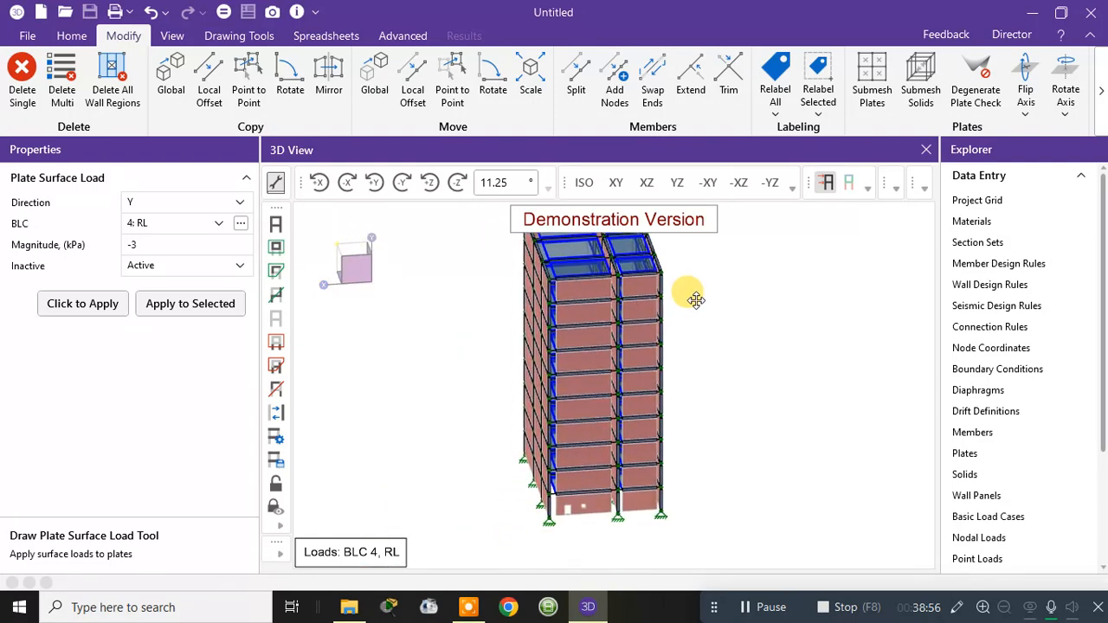
{"action": "left_click", "coordinate": [182, 304]}
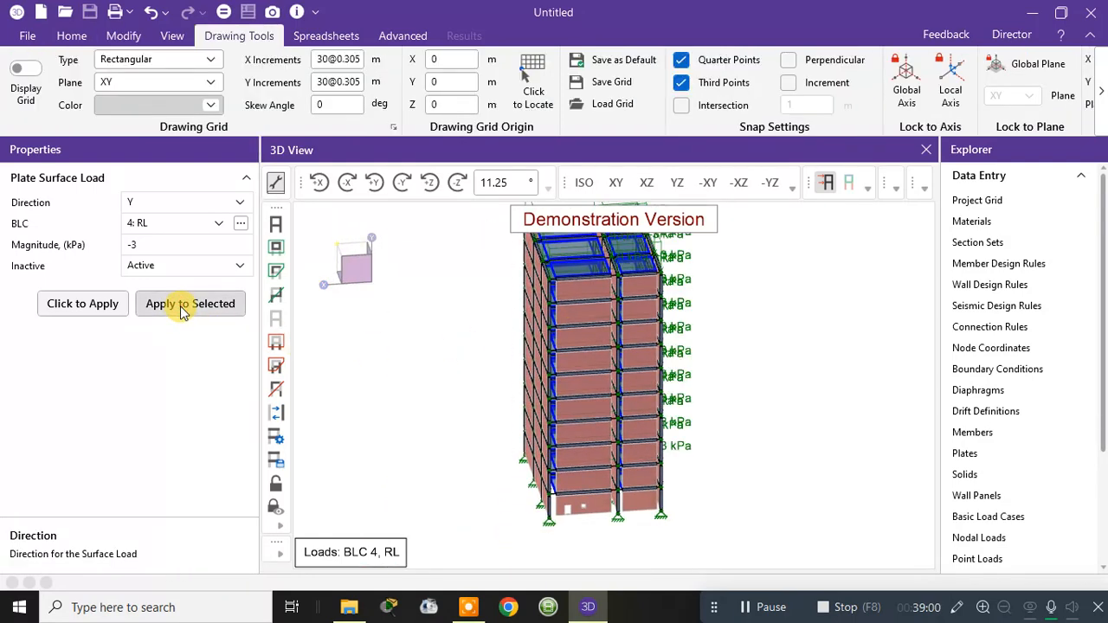
{"action": "mouse_move", "coordinate": [698, 279]}
{"action": "middle_mouse_down"}
{"action": "mouse_move", "coordinate": [785, 398]}
{"action": "mouse_move", "coordinate": [796, 393]}
{"action": "mouse_move", "coordinate": [794, 374]}
{"action": "mouse_move", "coordinate": [782, 372]}
{"action": "middle_mouse_up"}
{"action": "scroll", "coordinate": [687, 349], "scroll_direction": "up", "scroll_amount": 4}
{"action": "middle_click_drag", "start_coordinate": [685, 349], "coordinate": [666, 390], "text": "shift"}
{"action": "scroll", "coordinate": [663, 376], "scroll_direction": "down", "scroll_amount": 5}
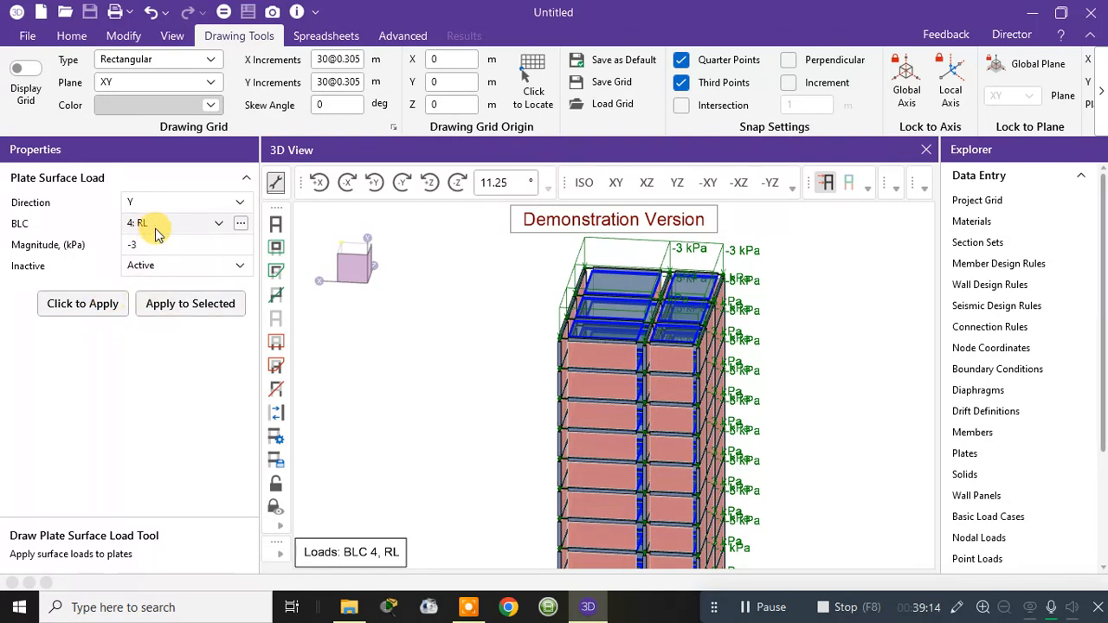
Switch from the plate surface load to the wall surface load and set its basic load case to 3: WL
{"action": "left_click", "coordinate": [219, 225]}
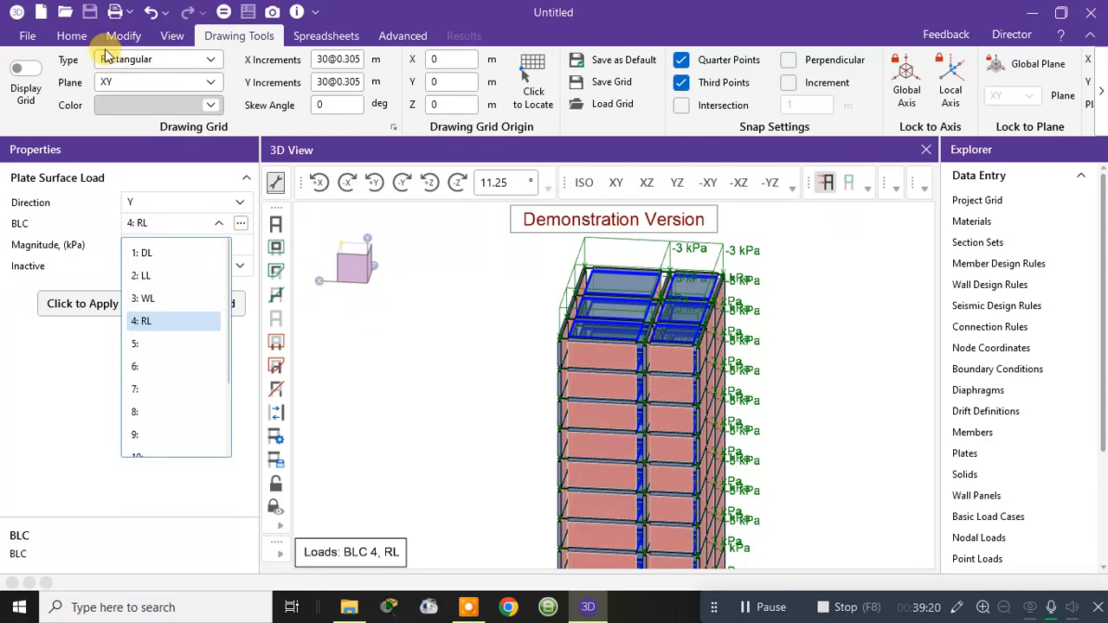
{"action": "left_click", "coordinate": [60, 42]}
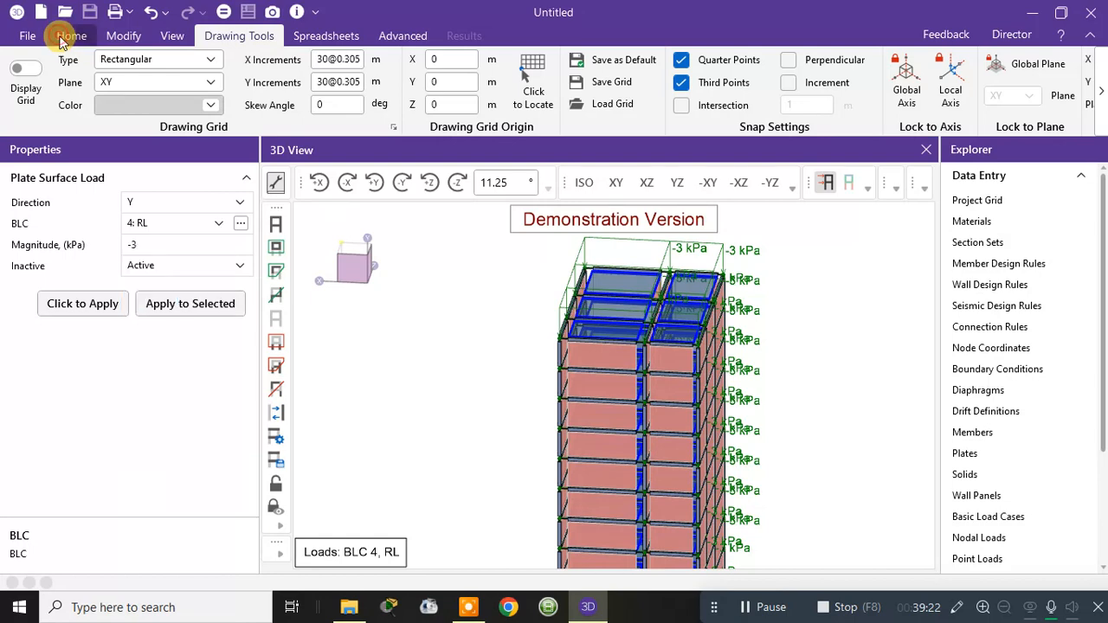
{"action": "left_click", "coordinate": [63, 40]}
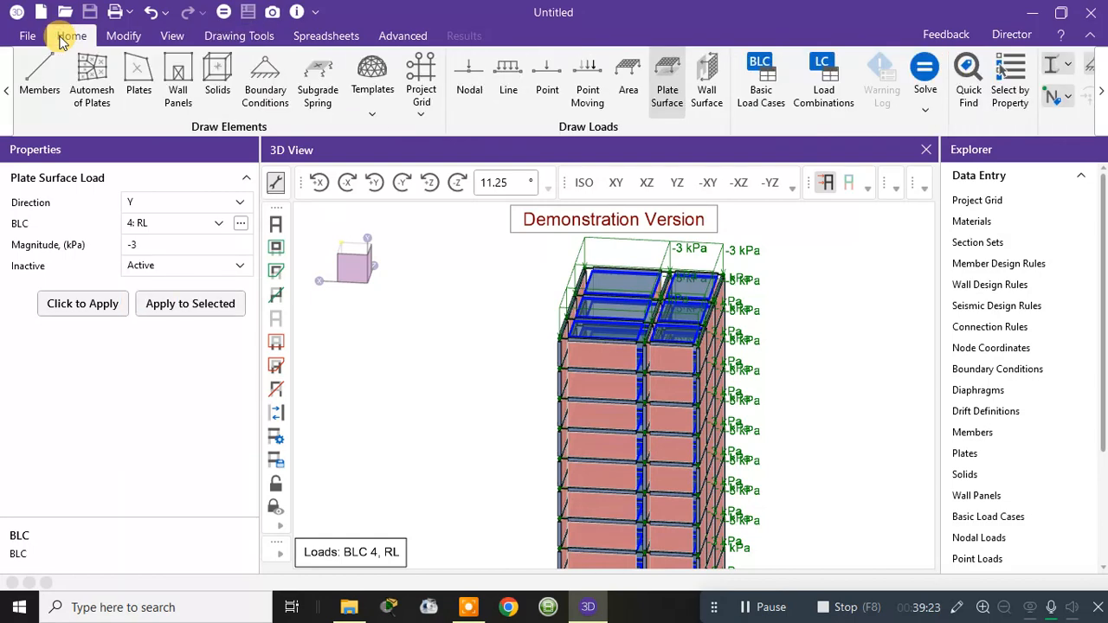
{"action": "left_click", "coordinate": [708, 95]}
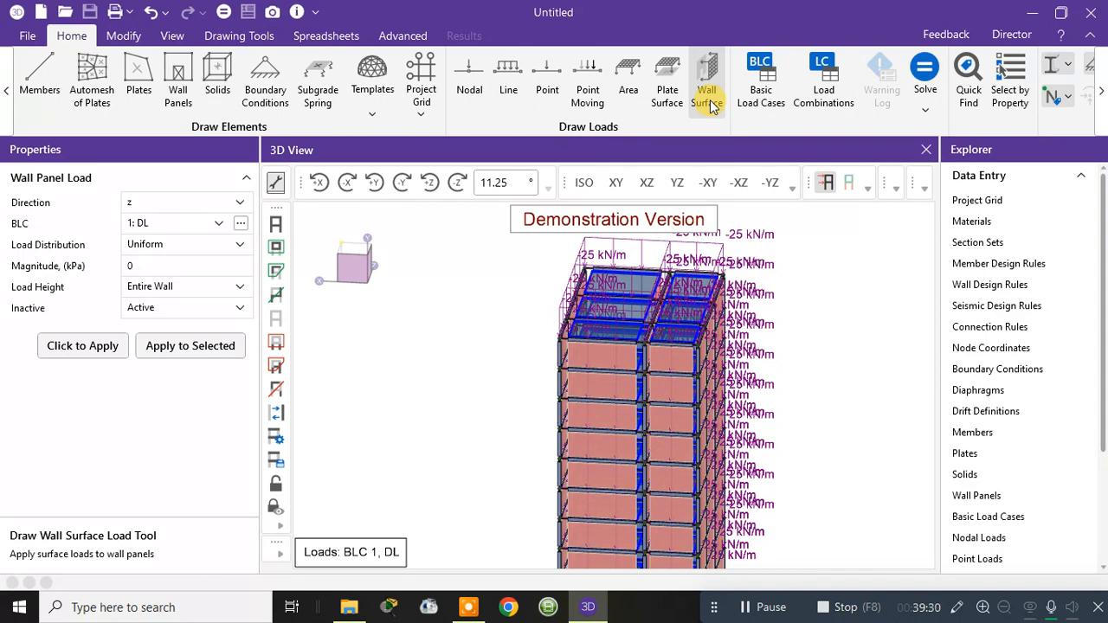
{"action": "left_click", "coordinate": [709, 97]}
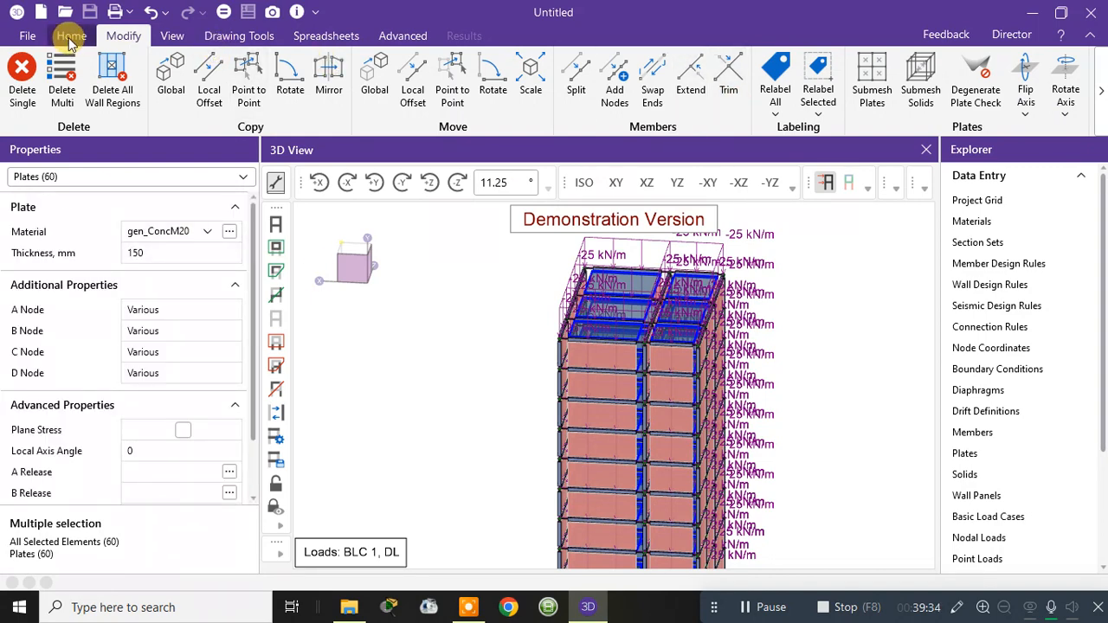
{"action": "left_click", "coordinate": [72, 39]}
{"action": "left_click", "coordinate": [709, 94]}
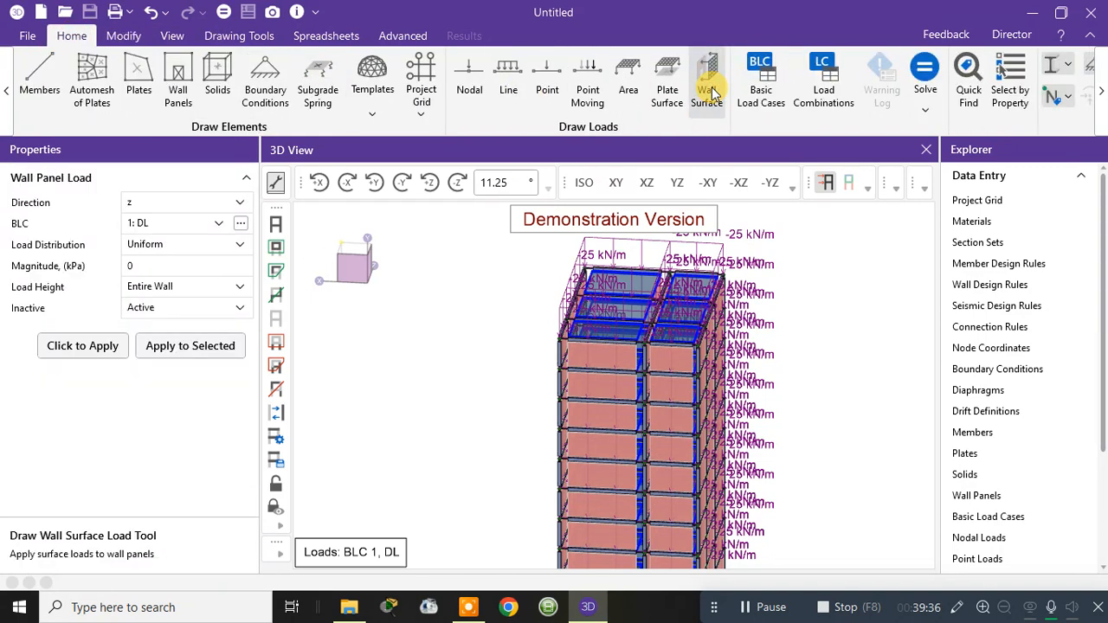
{"action": "left_click", "coordinate": [198, 225]}
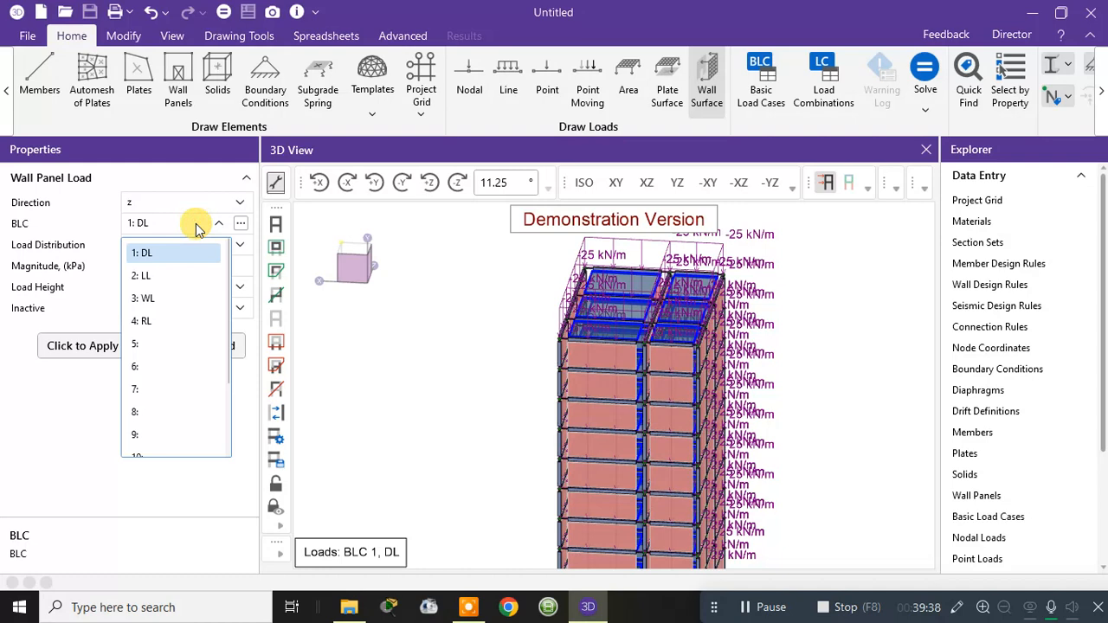
{"action": "left_click", "coordinate": [151, 298]}
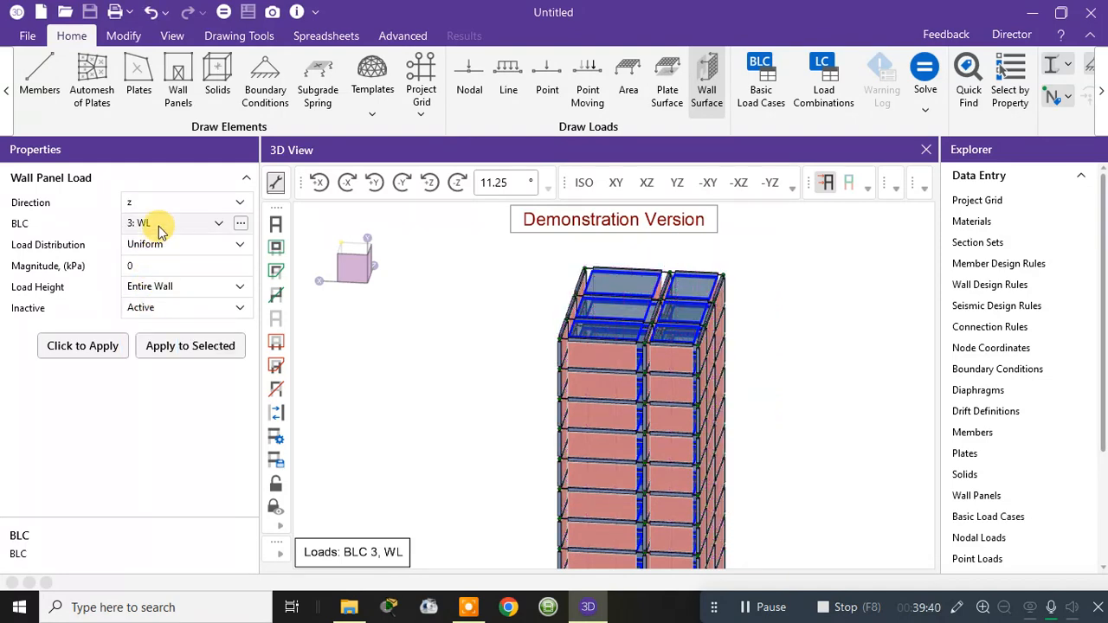
Set the wall panel load's direction to global Z, keeping basic load case 3: WL
{"action": "middle_click_drag", "start_coordinate": [779, 323], "coordinate": [638, 297]}
{"action": "scroll", "coordinate": [804, 314], "scroll_direction": "down", "scroll_amount": 5}
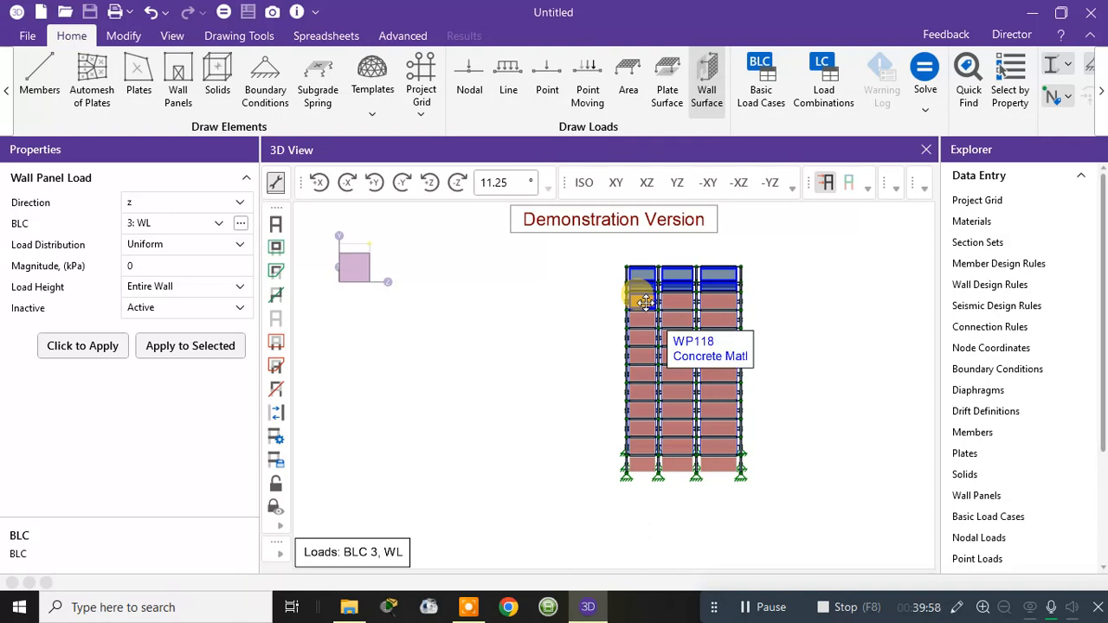
{"action": "middle_click_drag", "start_coordinate": [644, 301], "coordinate": [648, 317]}
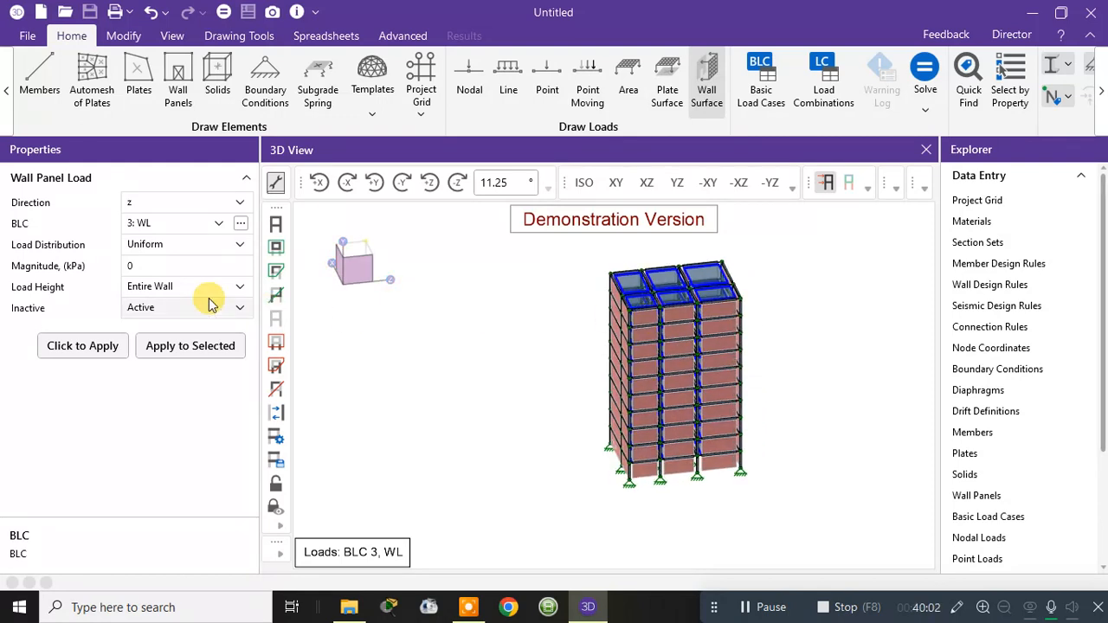
{"action": "left_click", "coordinate": [222, 202]}
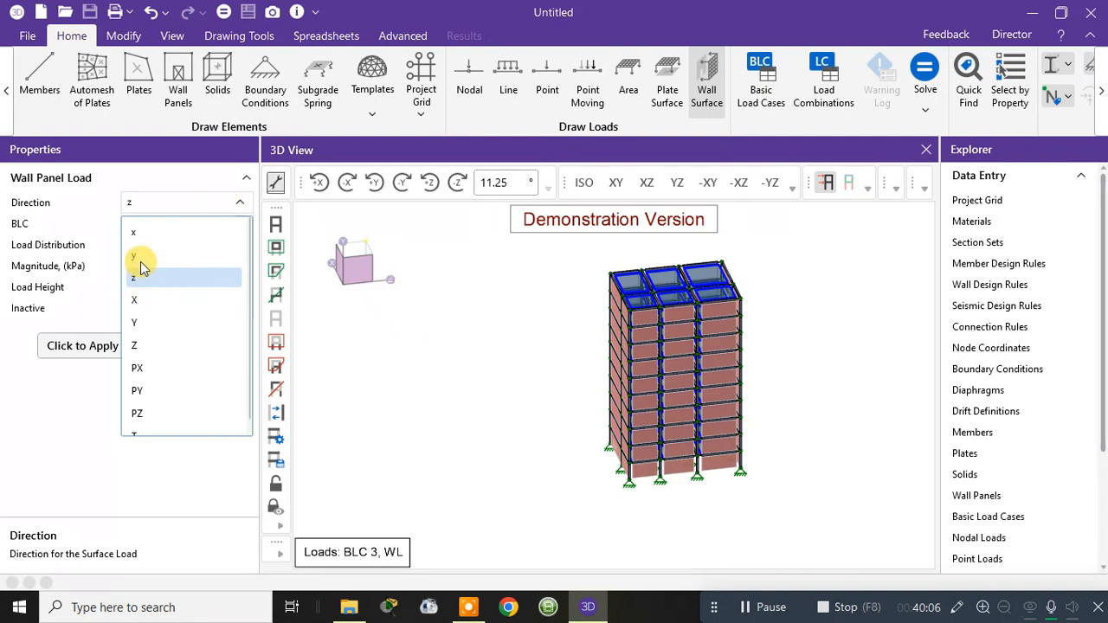
{"action": "left_click", "coordinate": [134, 346]}
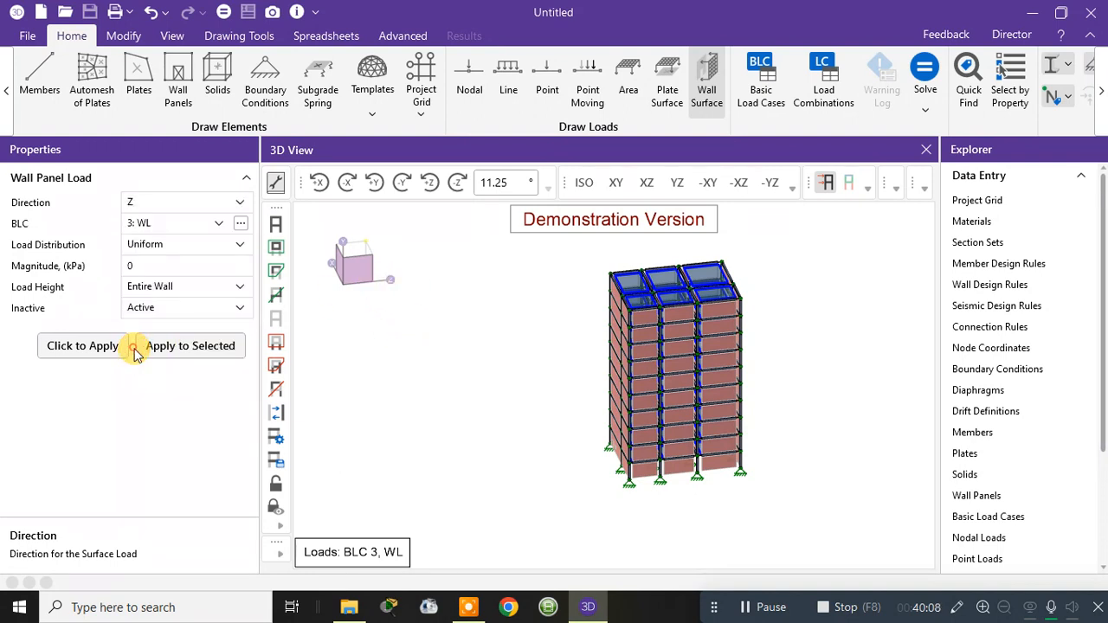
{"action": "left_click", "coordinate": [165, 225]}
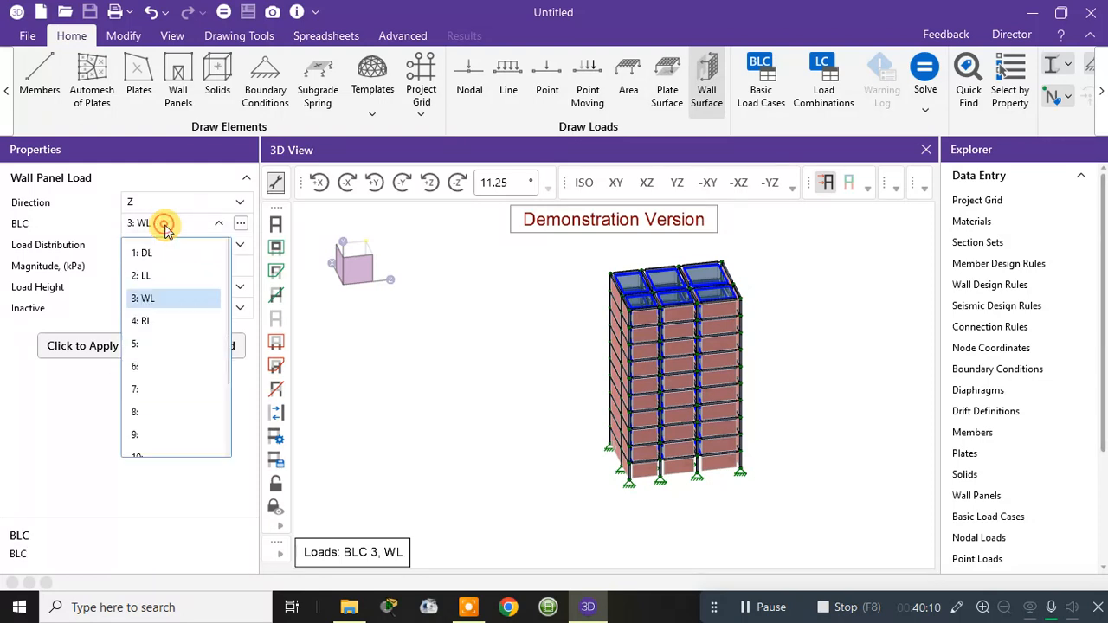
{"action": "left_click", "coordinate": [152, 303]}
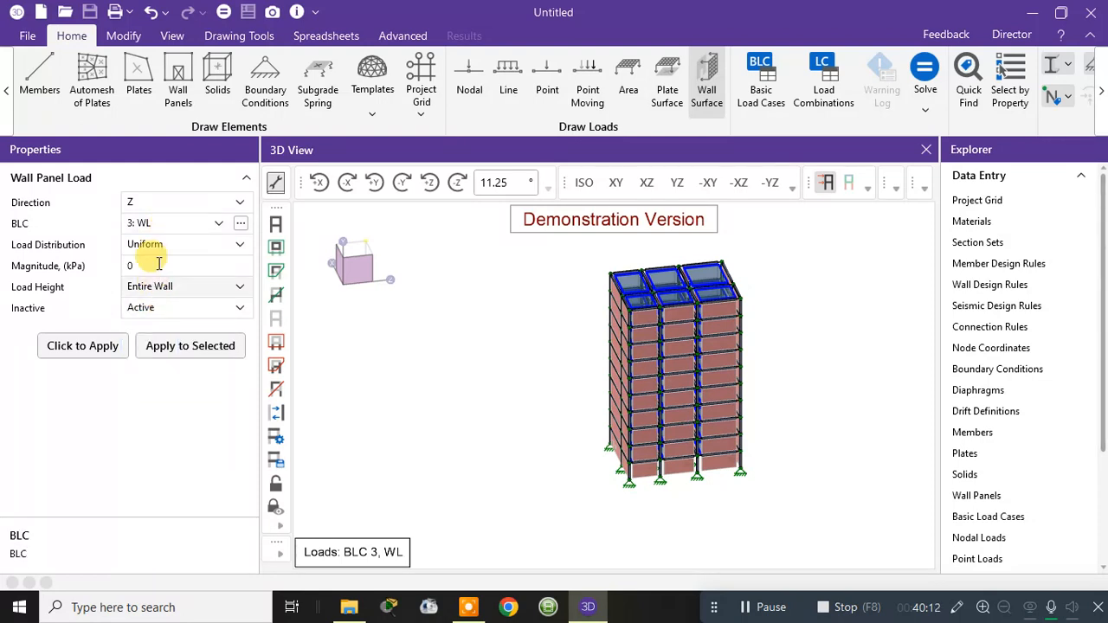
Assign the category WL - Wind Load to basic load case 3: WL
{"action": "left_click", "coordinate": [239, 223]}
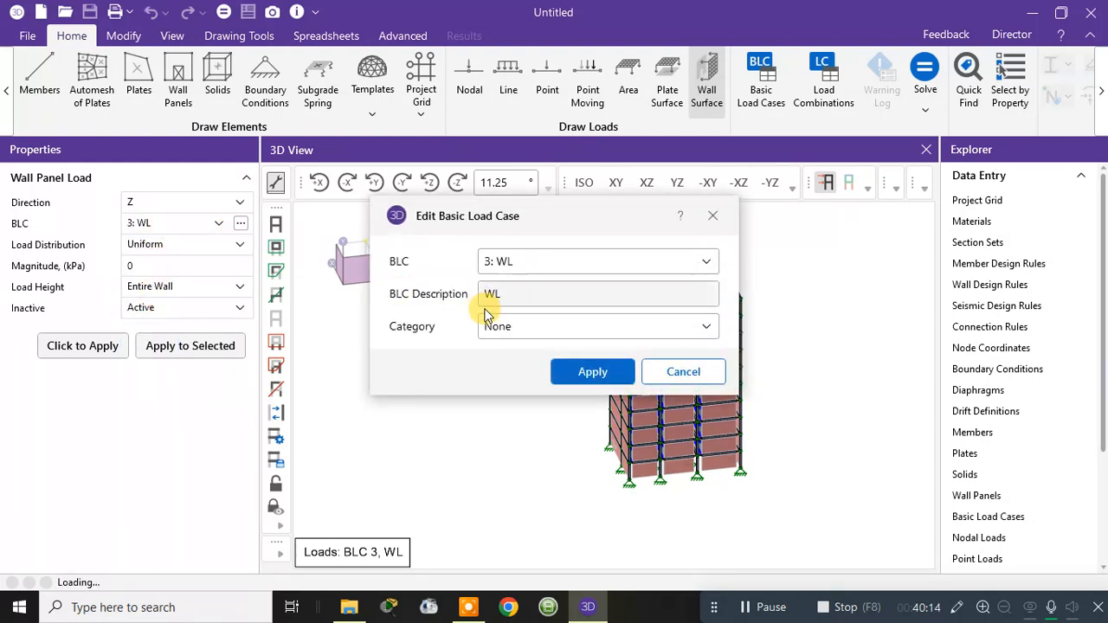
{"action": "left_click", "coordinate": [532, 326]}
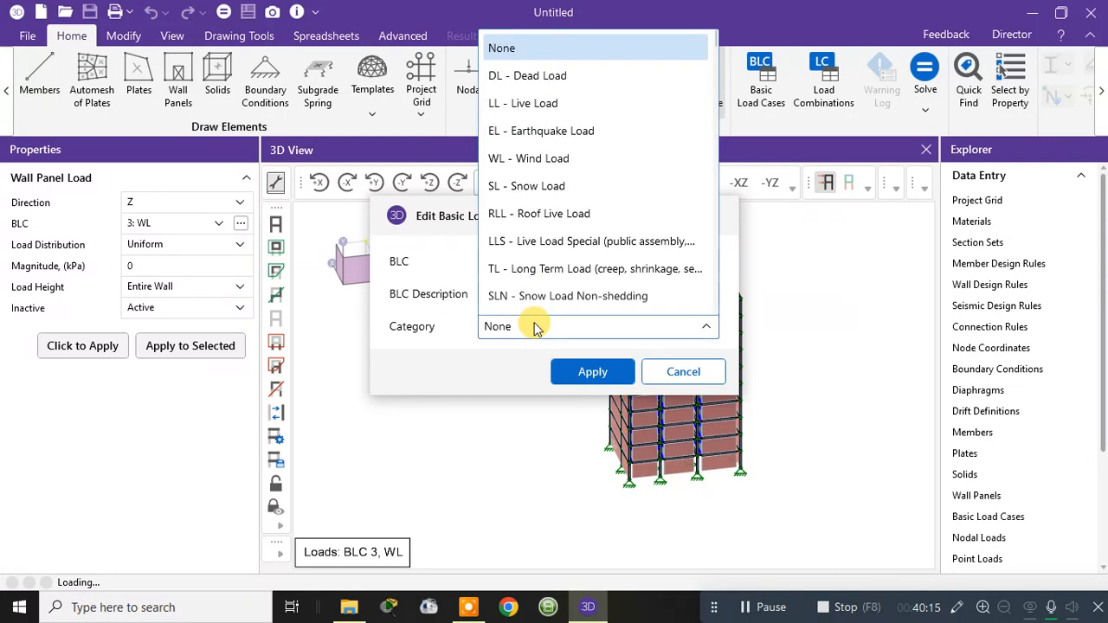
{"action": "left_click", "coordinate": [539, 158]}
{"action": "left_click", "coordinate": [590, 378]}
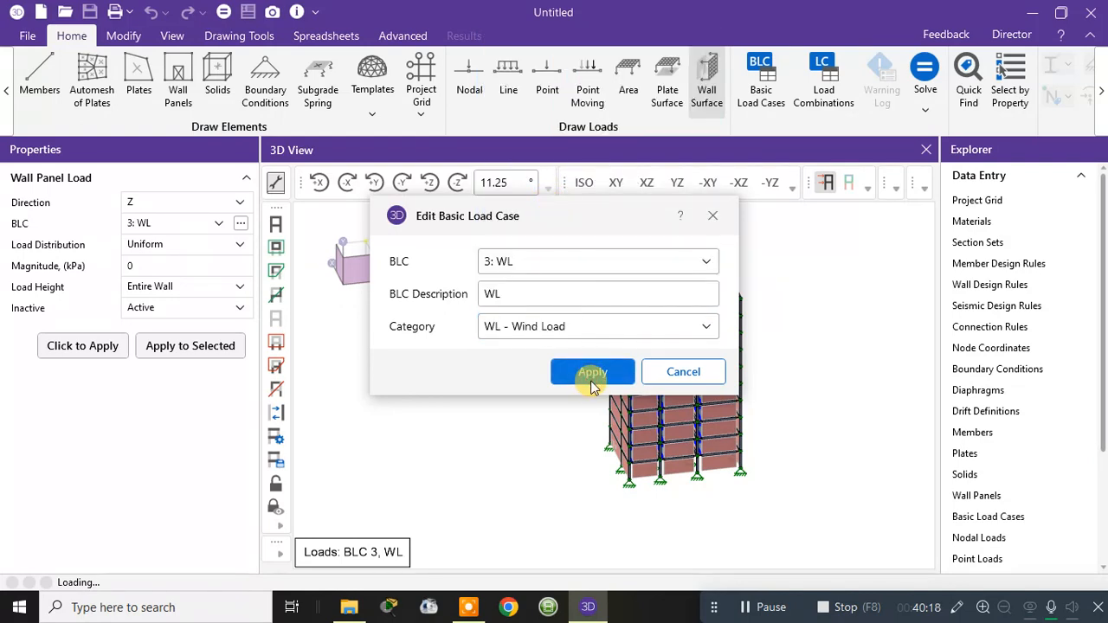
Set the wall panel load's magnitude to -5 kPa
{"action": "left_click", "coordinate": [185, 264]}
{"action": "type", "text": "-5"}
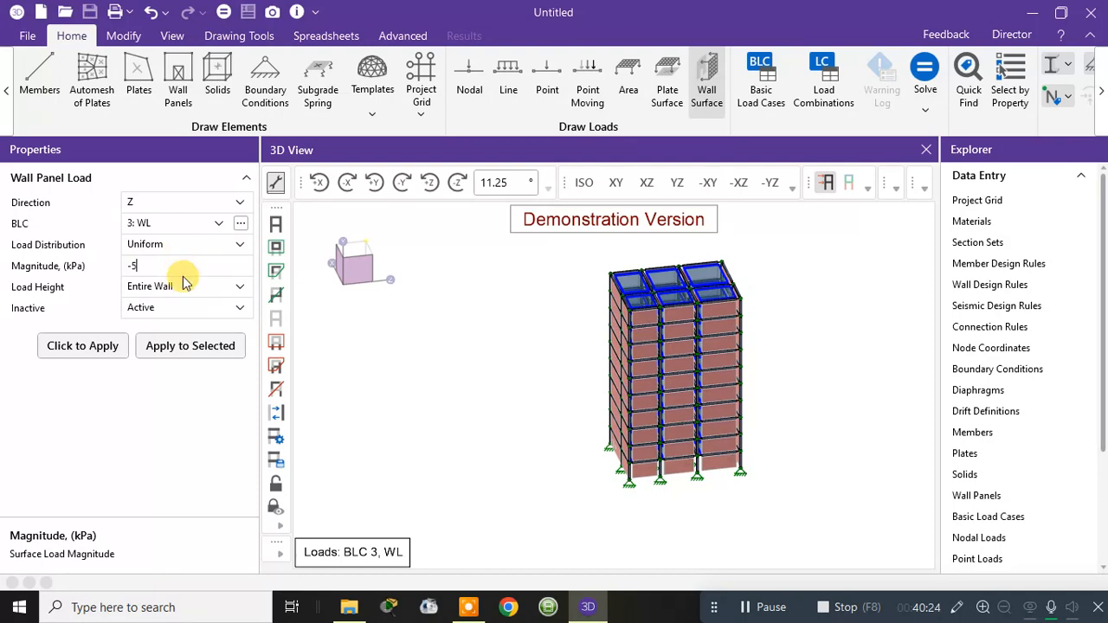
{"action": "key", "text": "Return"}
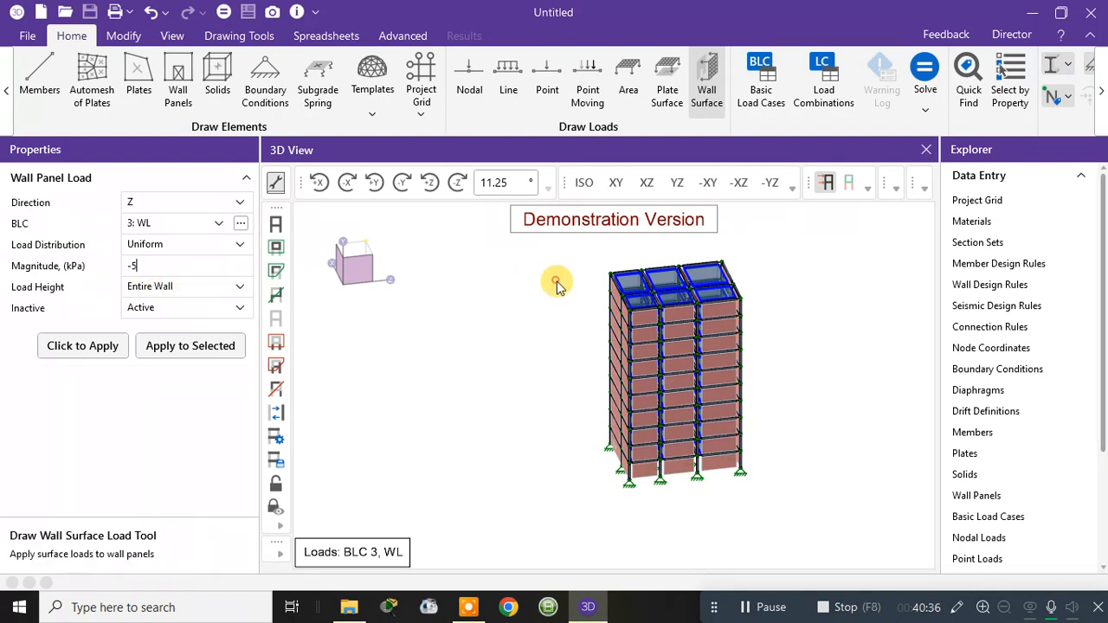
Clear the plate selection, reopen the wall surface load and check the settings of load case 3: WL
{"action": "left_click", "coordinate": [789, 279]}
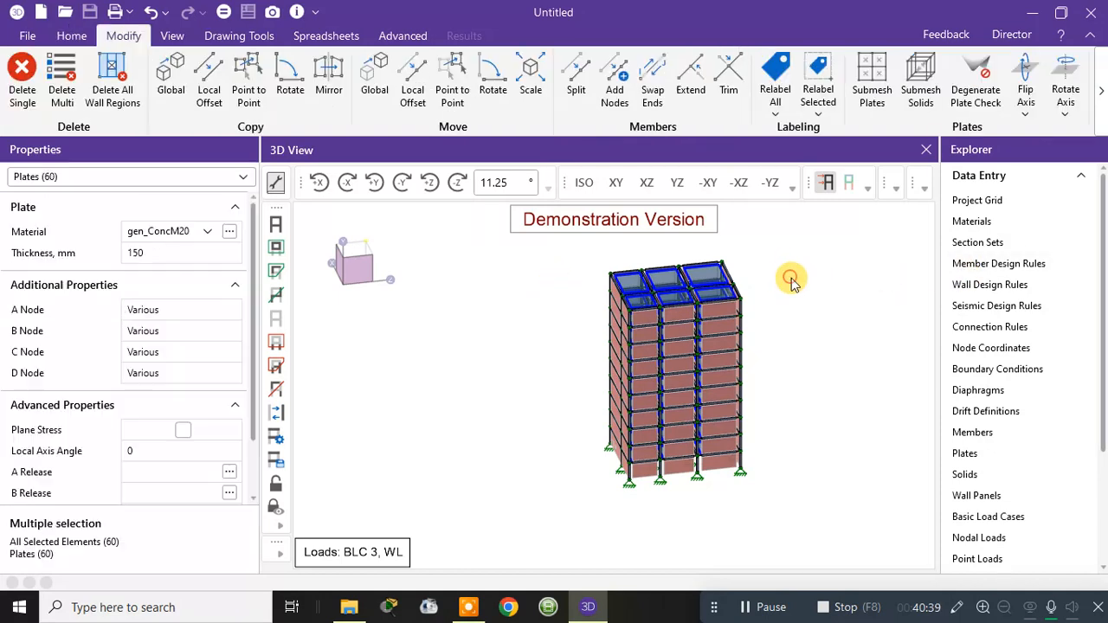
{"action": "left_click", "coordinate": [814, 328]}
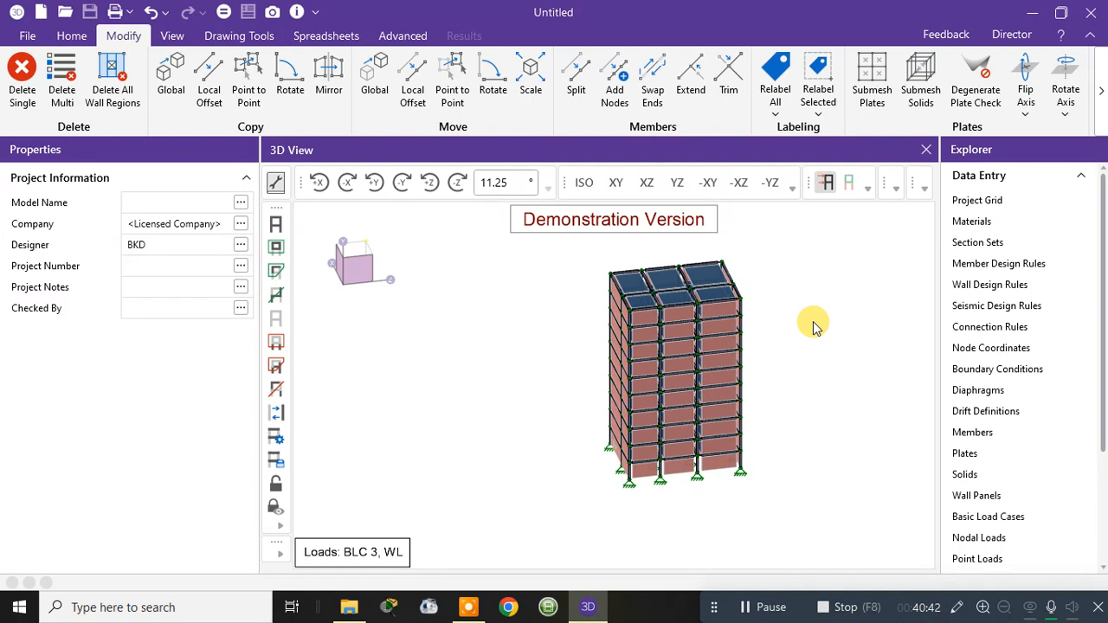
{"action": "left_click", "coordinate": [76, 37]}
{"action": "left_click", "coordinate": [706, 83]}
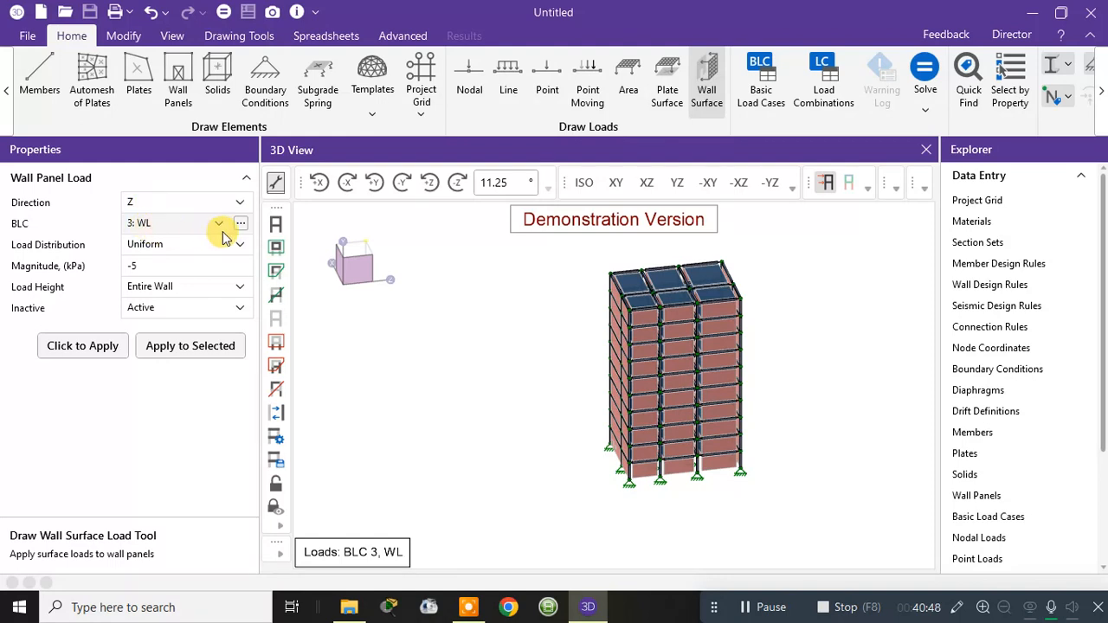
{"action": "left_click", "coordinate": [241, 224]}
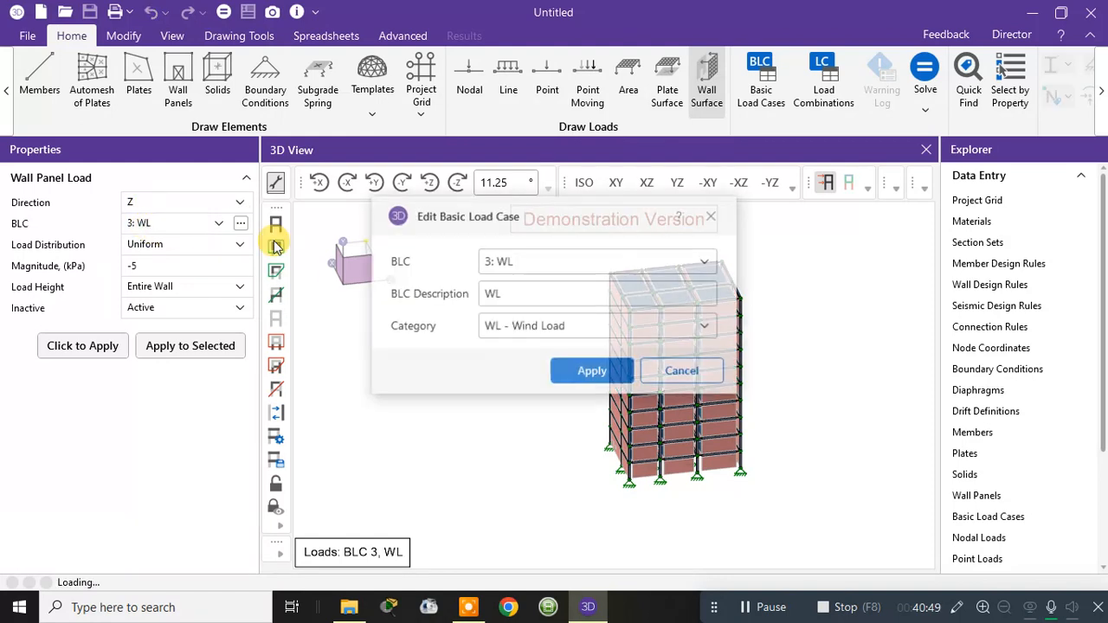
{"action": "left_click", "coordinate": [711, 215]}
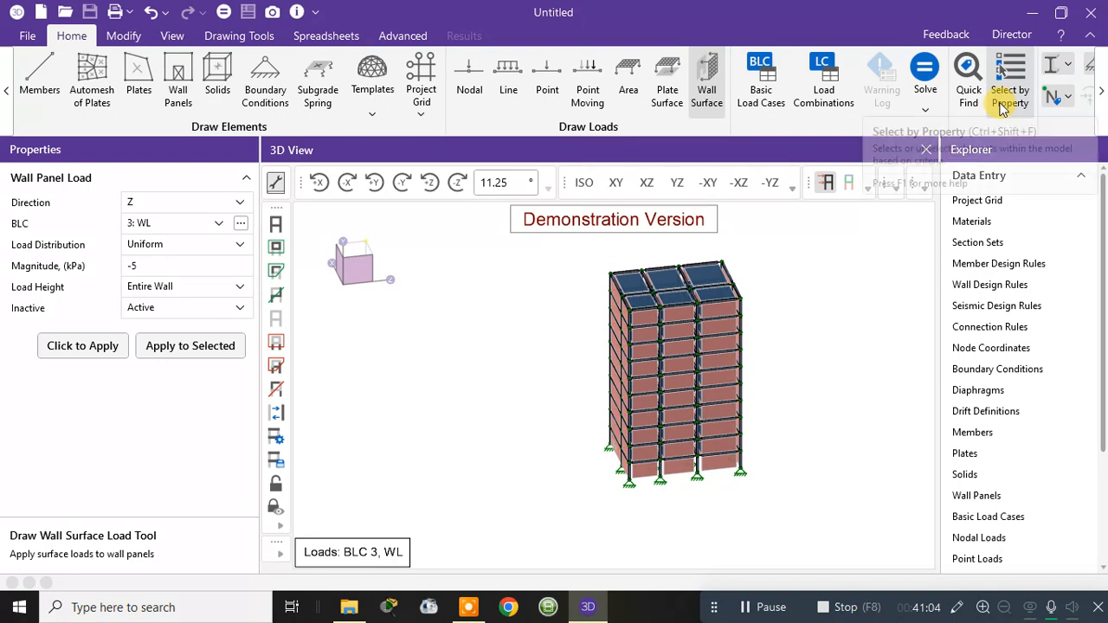
Open the selection by property and turn off the plates' parallel-to-plane criterion
{"action": "left_click", "coordinate": [1002, 104]}
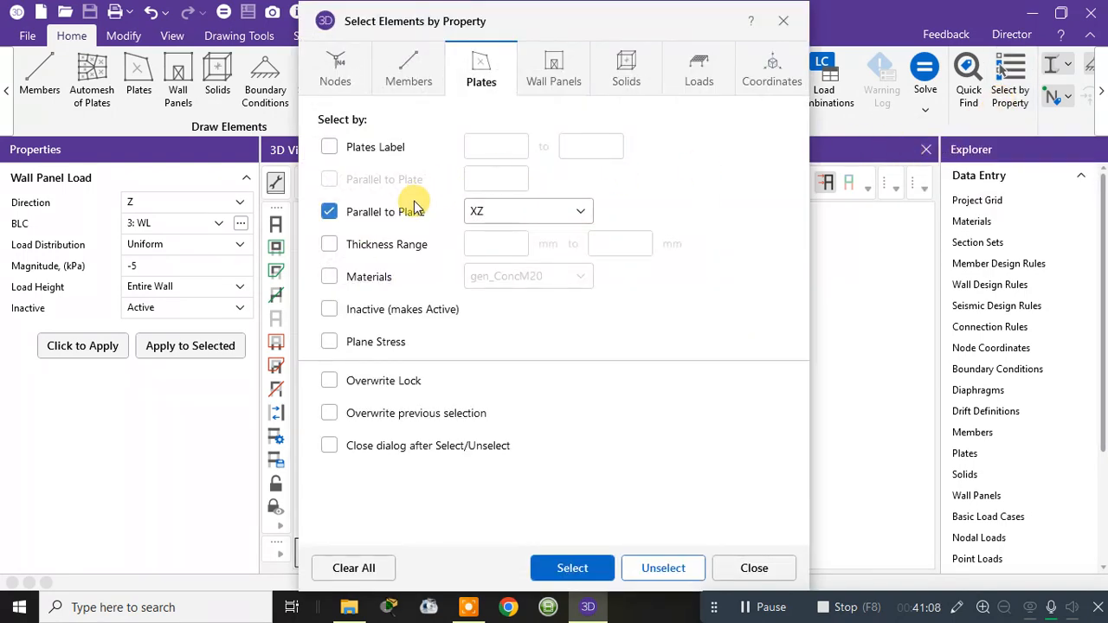
{"action": "left_click", "coordinate": [498, 223]}
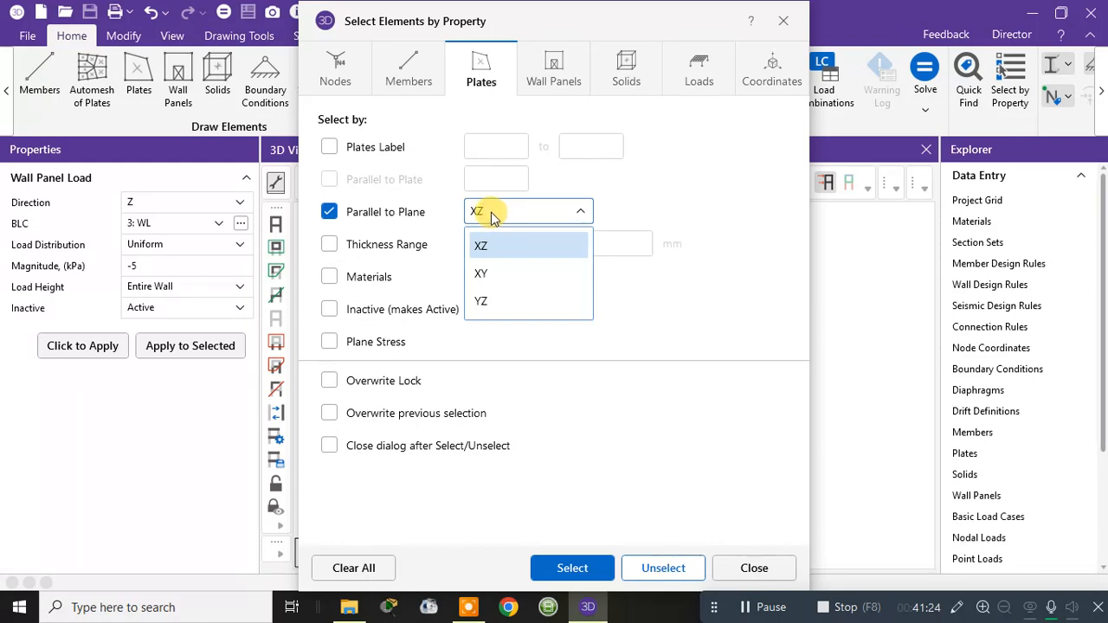
{"action": "left_click", "coordinate": [329, 212]}
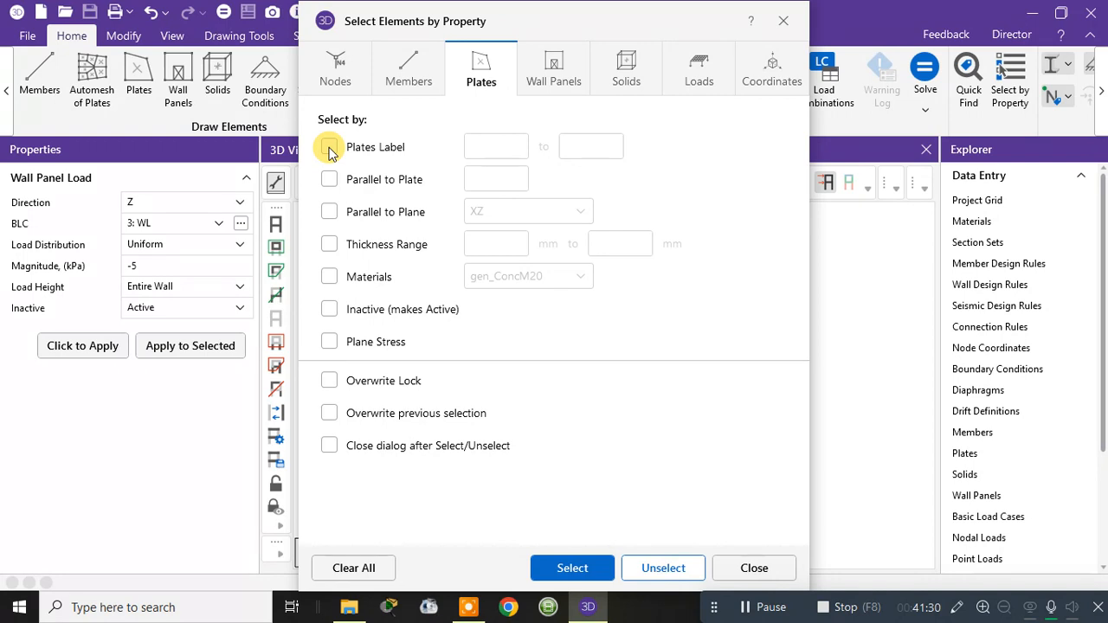
{"action": "left_click", "coordinate": [329, 212]}
{"action": "left_click", "coordinate": [509, 211]}
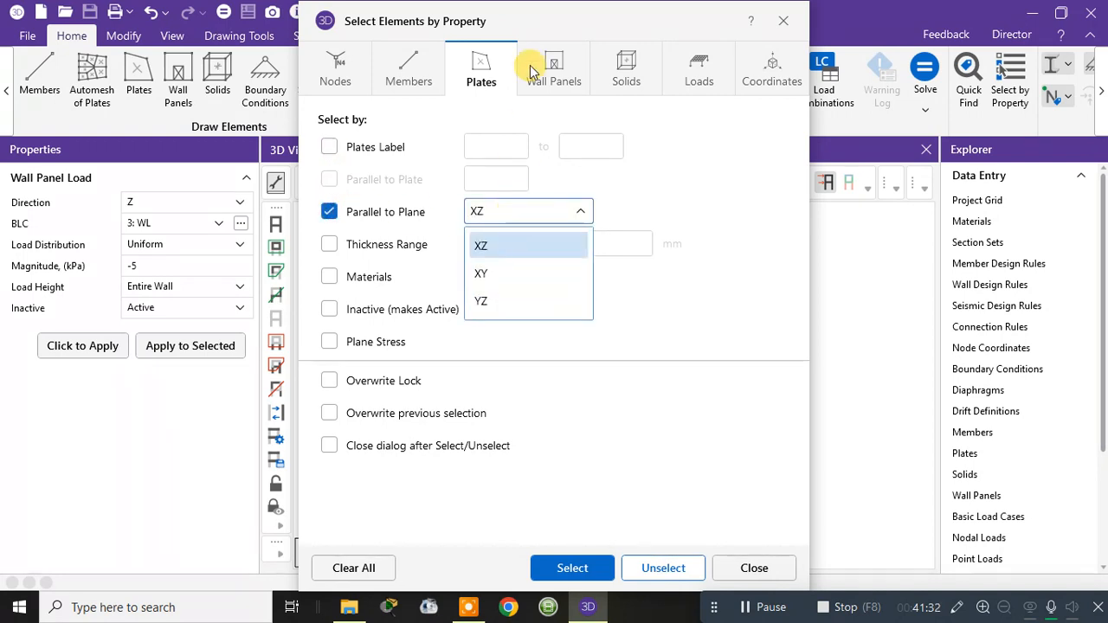
{"action": "left_click", "coordinate": [546, 19]}
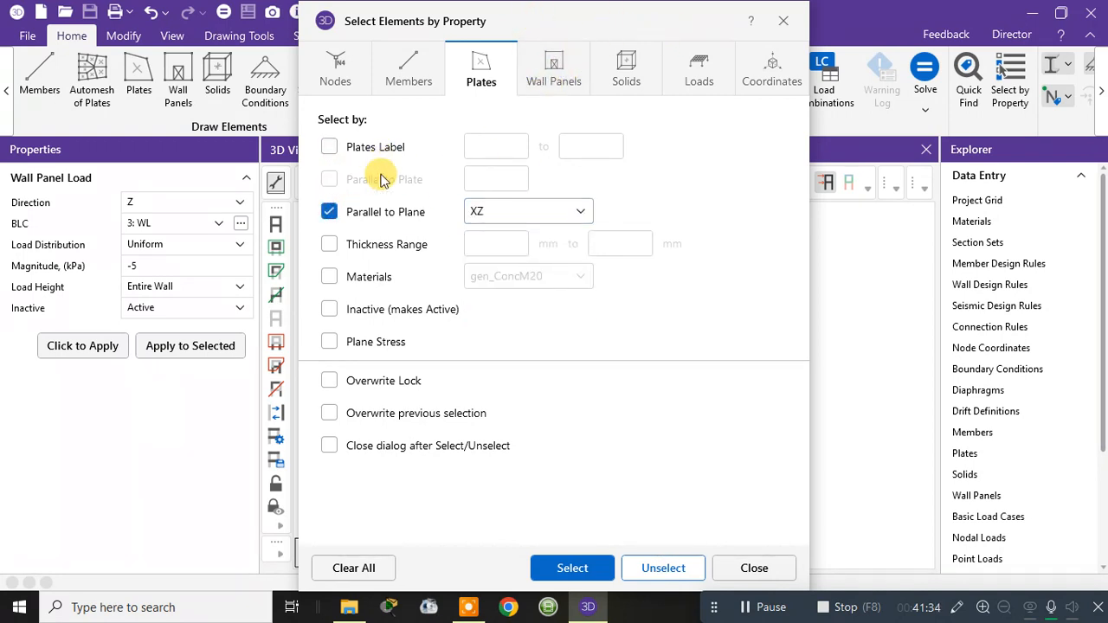
{"action": "left_click", "coordinate": [329, 212]}
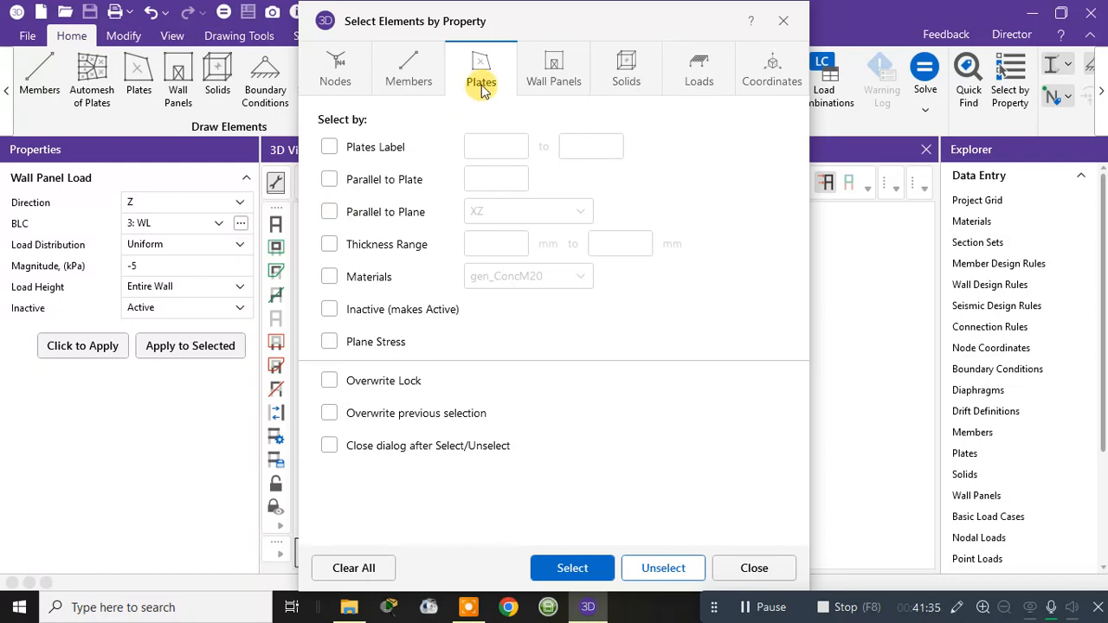
Select all wall panels parallel to the XY plane by property
{"action": "left_click", "coordinate": [556, 66]}
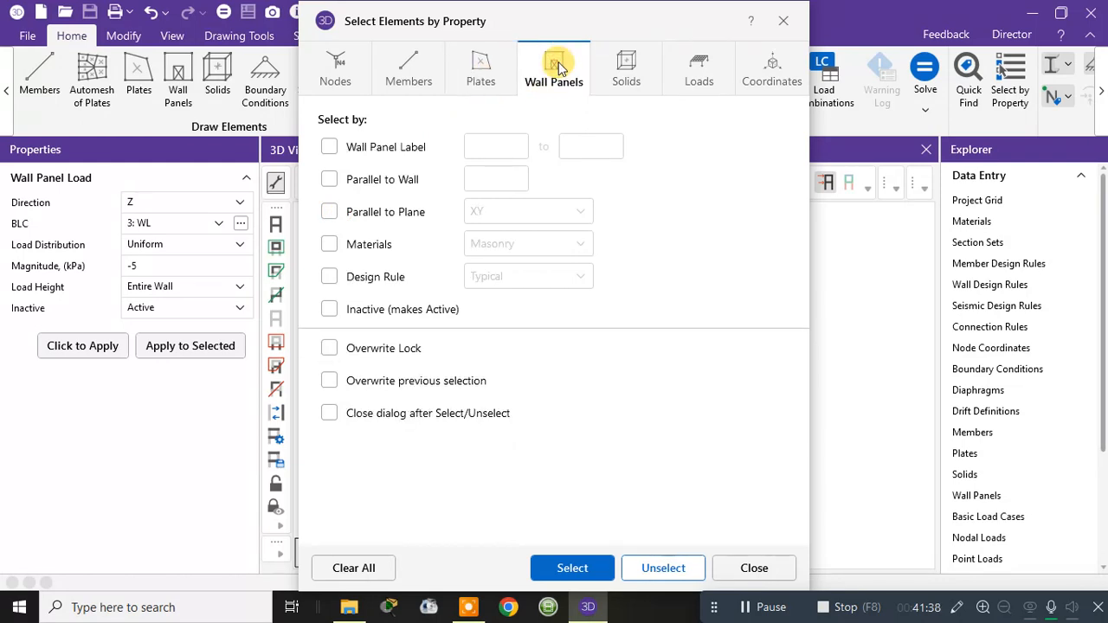
{"action": "left_click", "coordinate": [331, 213]}
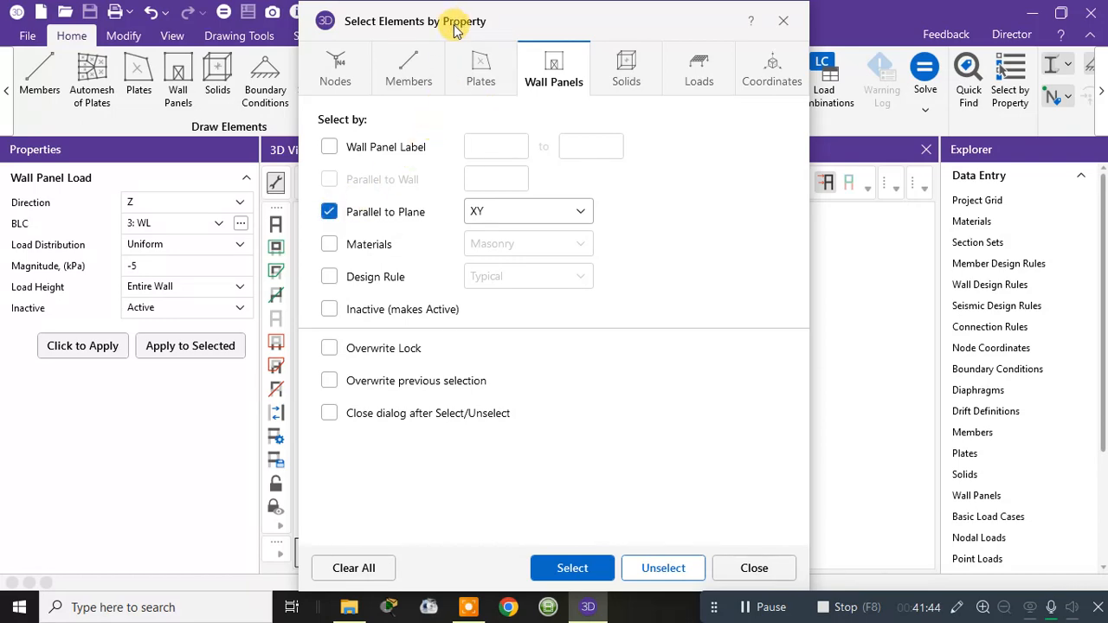
{"action": "left_click_drag", "start_coordinate": [454, 26], "coordinate": [647, 442]}
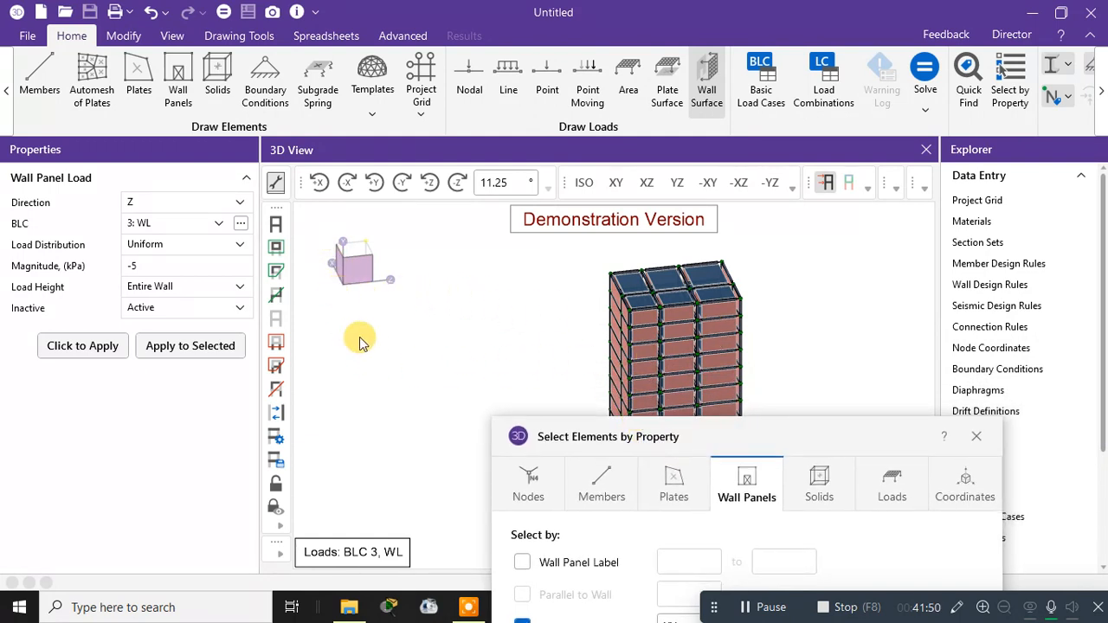
{"action": "left_click_drag", "start_coordinate": [604, 440], "coordinate": [576, 69]}
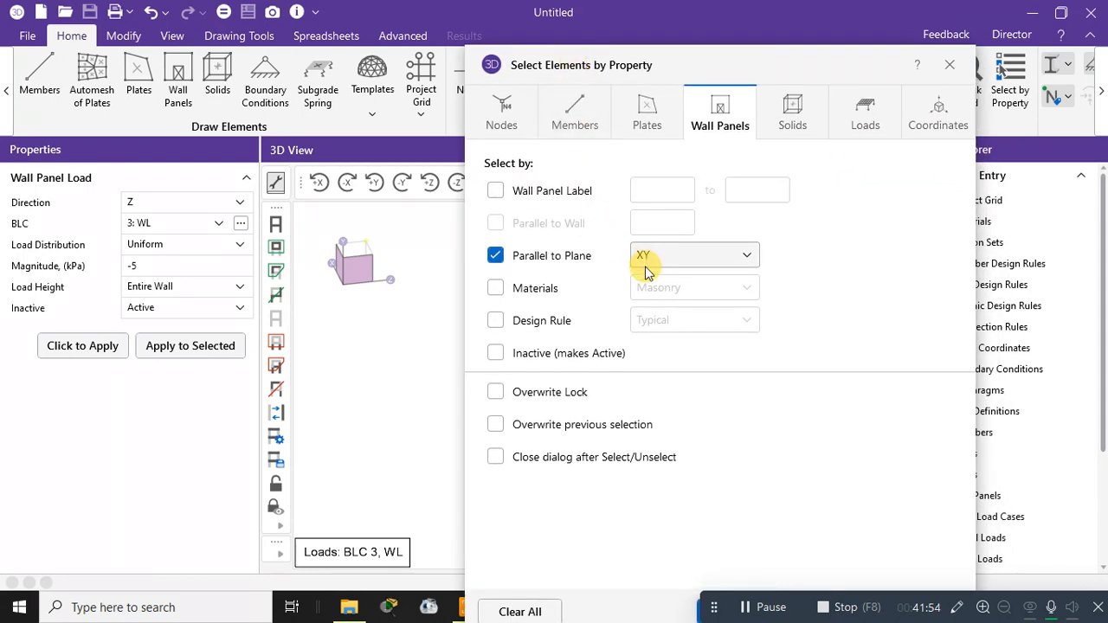
{"action": "left_click_drag", "start_coordinate": [655, 59], "coordinate": [581, 20]}
{"action": "left_click", "coordinate": [666, 569]}
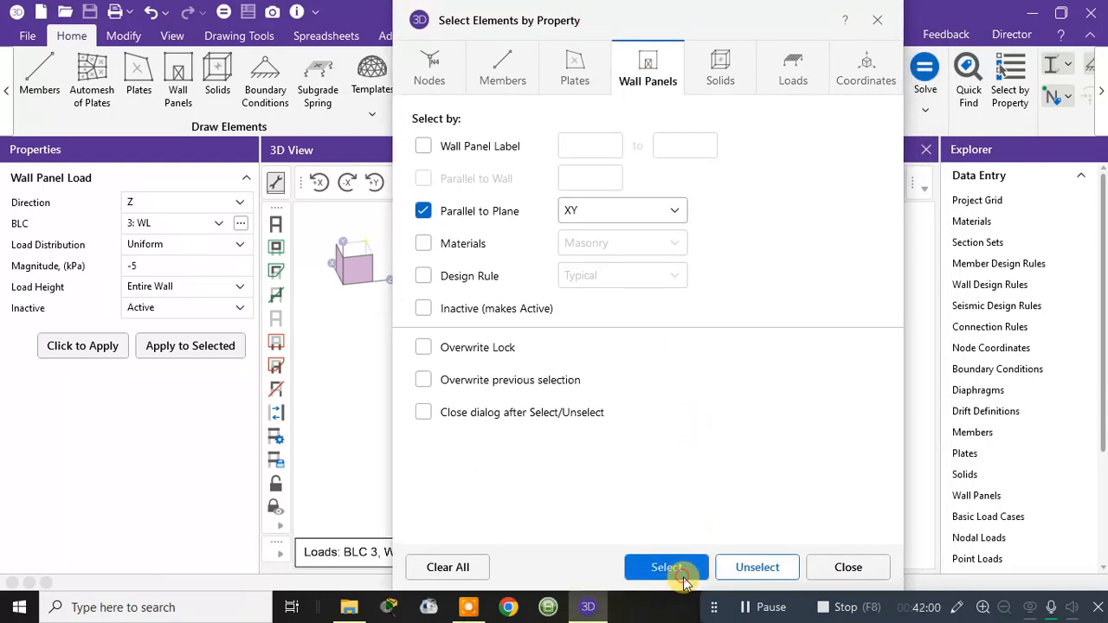
Close the selection by property and set the wall panel load's magnitude to 5 kPa
{"action": "left_click", "coordinate": [844, 567]}
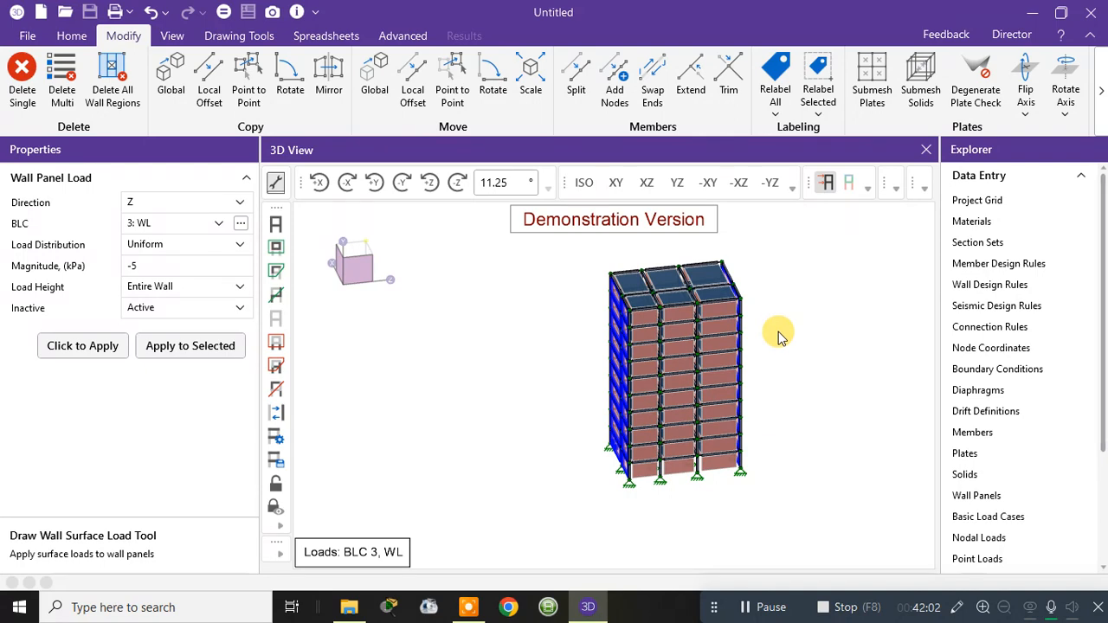
{"action": "middle_click_drag", "start_coordinate": [707, 344], "coordinate": [810, 330], "text": "shift"}
{"action": "middle_click_drag", "start_coordinate": [826, 425], "coordinate": [782, 427], "text": "shift"}
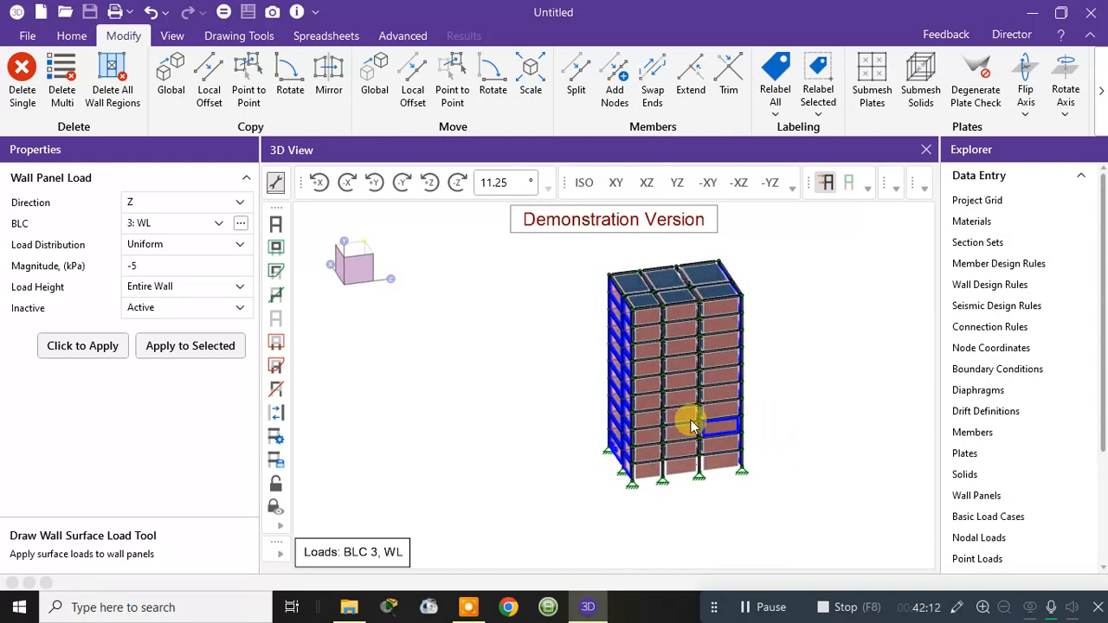
{"action": "left_click", "coordinate": [142, 265]}
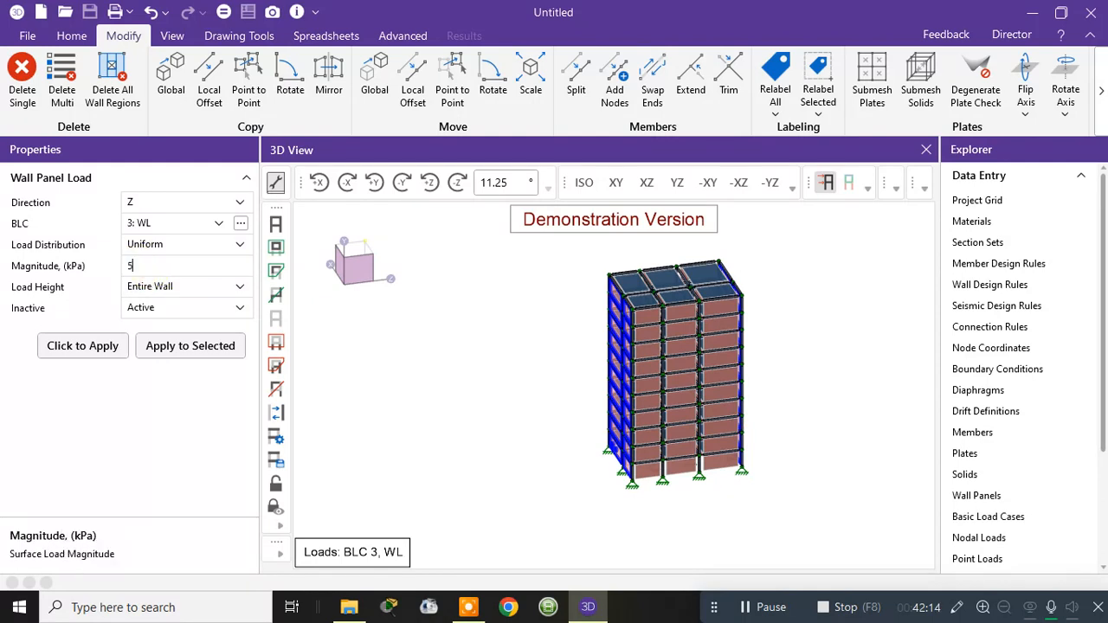
{"action": "type", "text": "5"}
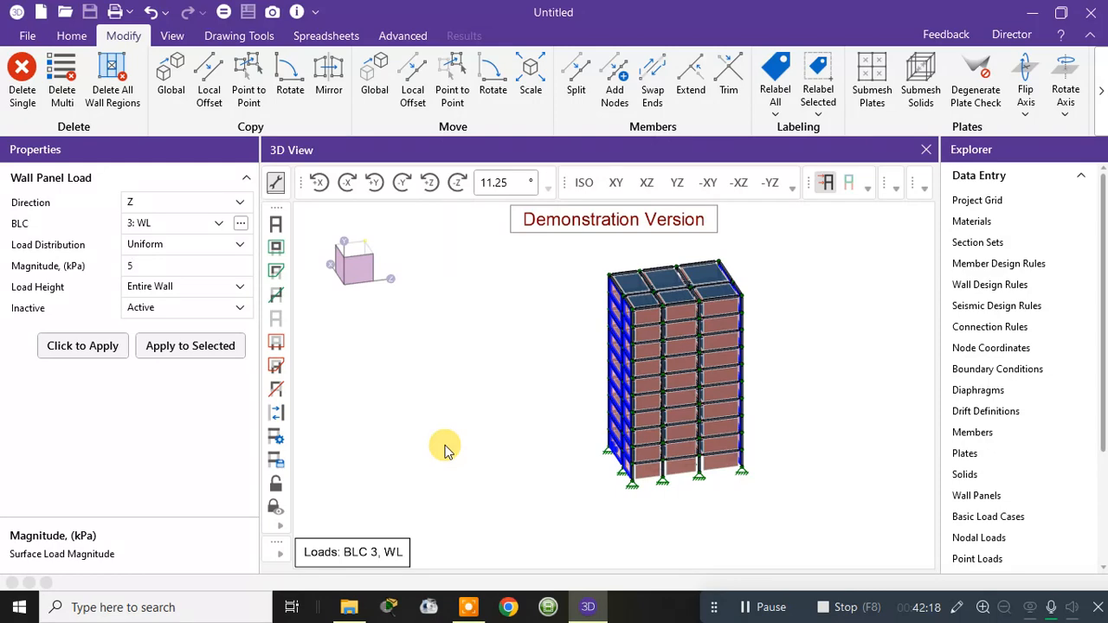
{"action": "middle_click_drag", "start_coordinate": [797, 433], "coordinate": [675, 479], "text": "shift"}
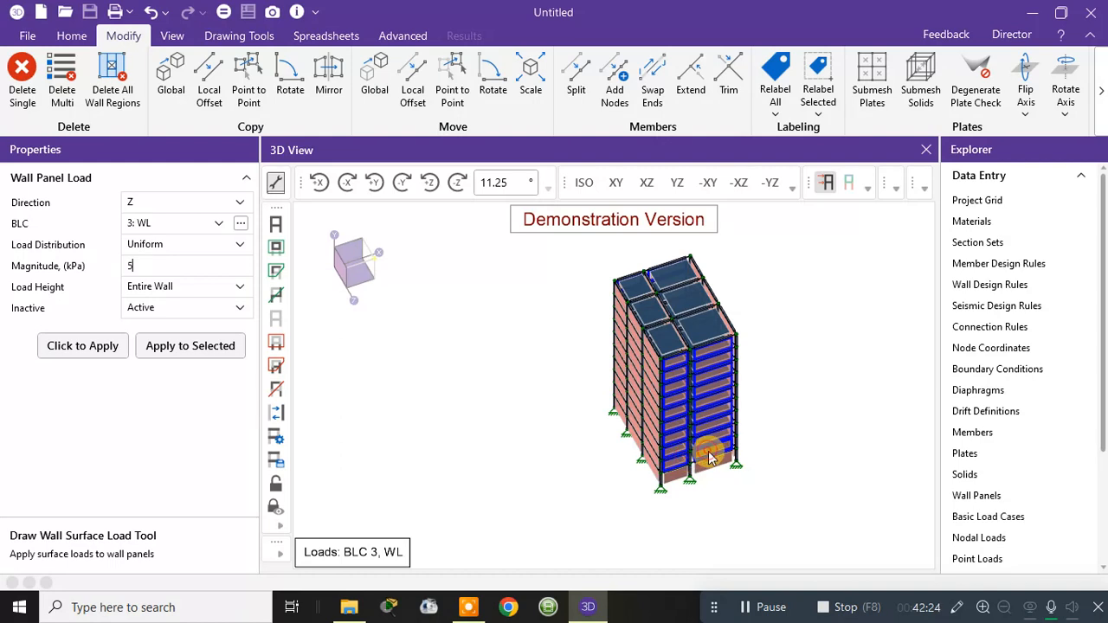
{"action": "middle_click_drag", "start_coordinate": [708, 459], "coordinate": [651, 433], "text": "shift"}
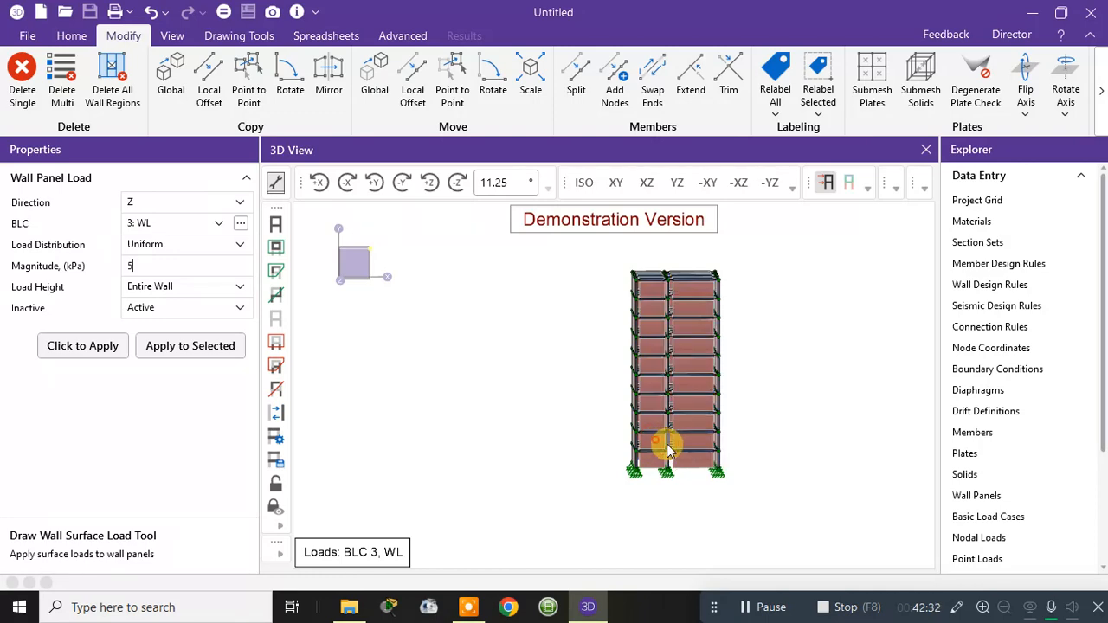
{"action": "middle_click_drag", "start_coordinate": [703, 442], "coordinate": [947, 419], "text": "shift"}
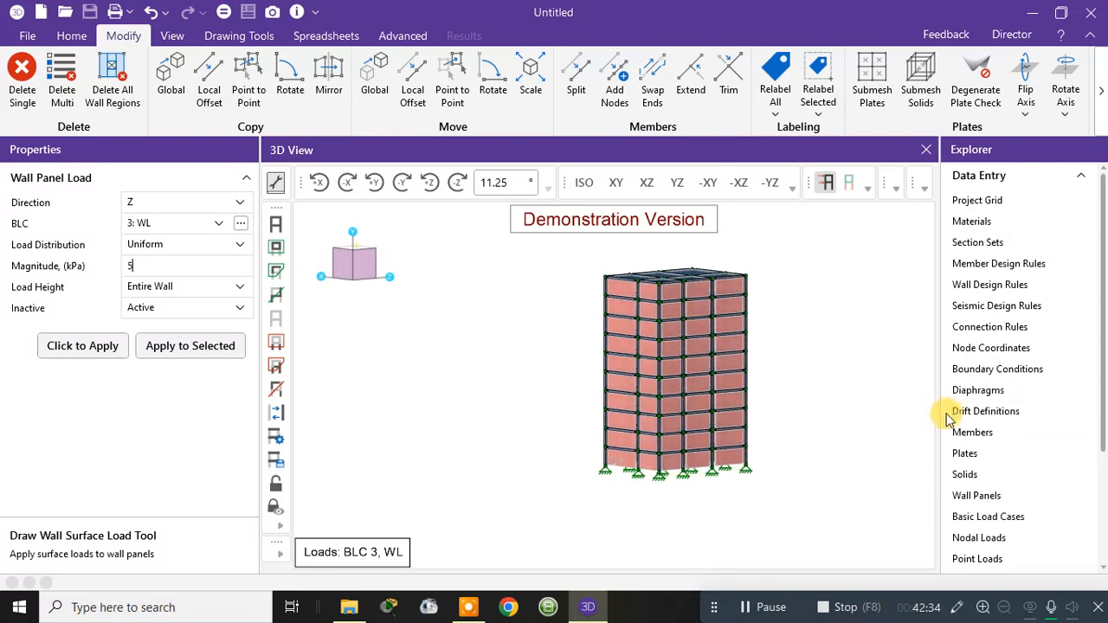
{"action": "middle_click_drag", "start_coordinate": [864, 430], "coordinate": [905, 424], "text": "shift"}
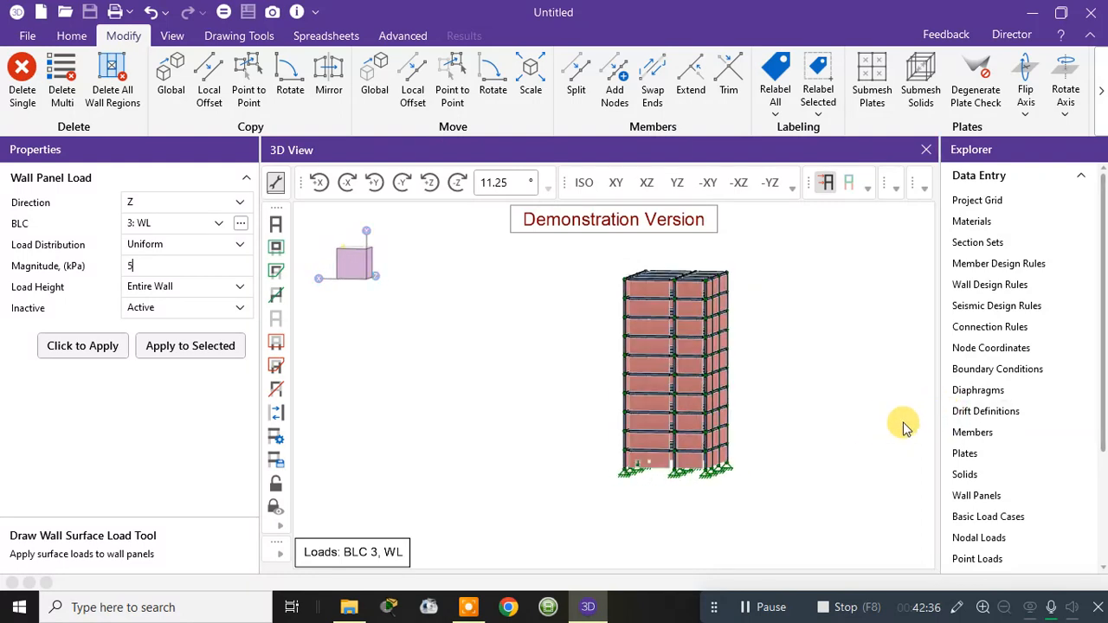
{"action": "left_click", "coordinate": [663, 312]}
{"action": "left_click", "coordinate": [661, 331]}
{"action": "left_click", "coordinate": [682, 349]}
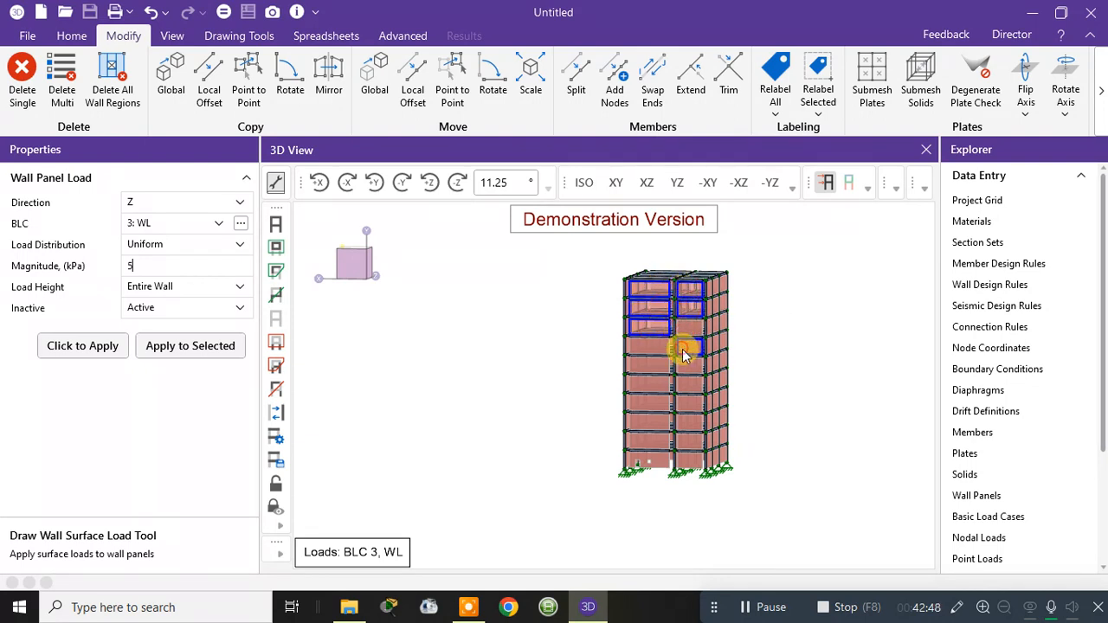
{"action": "left_click", "coordinate": [663, 348]}
{"action": "left_click", "coordinate": [677, 367]}
{"action": "left_click", "coordinate": [661, 390]}
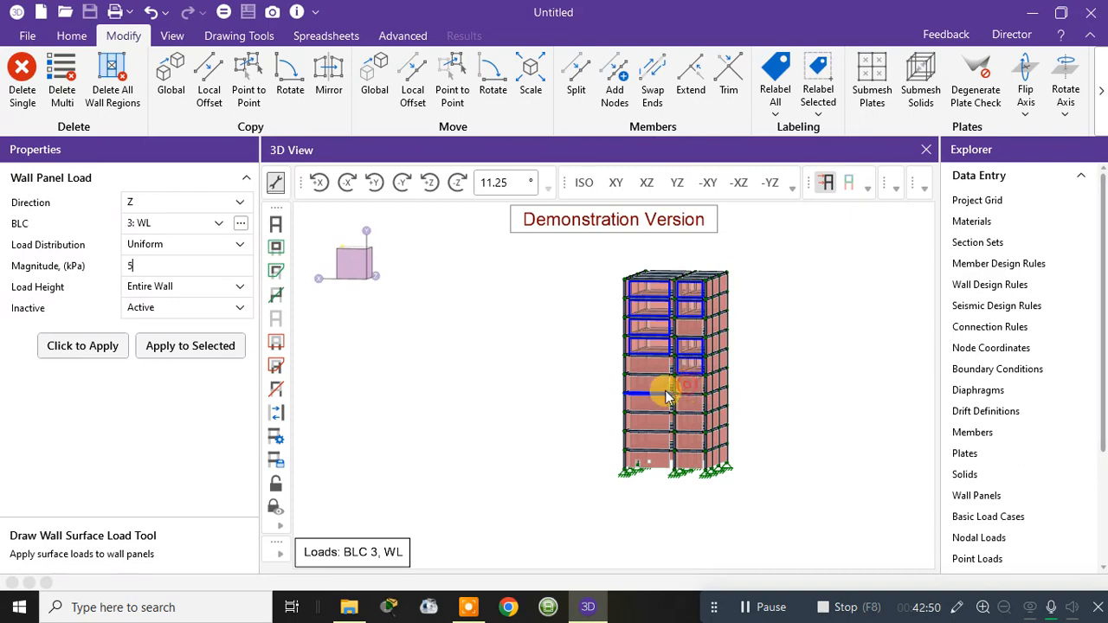
{"action": "left_click", "coordinate": [656, 373]}
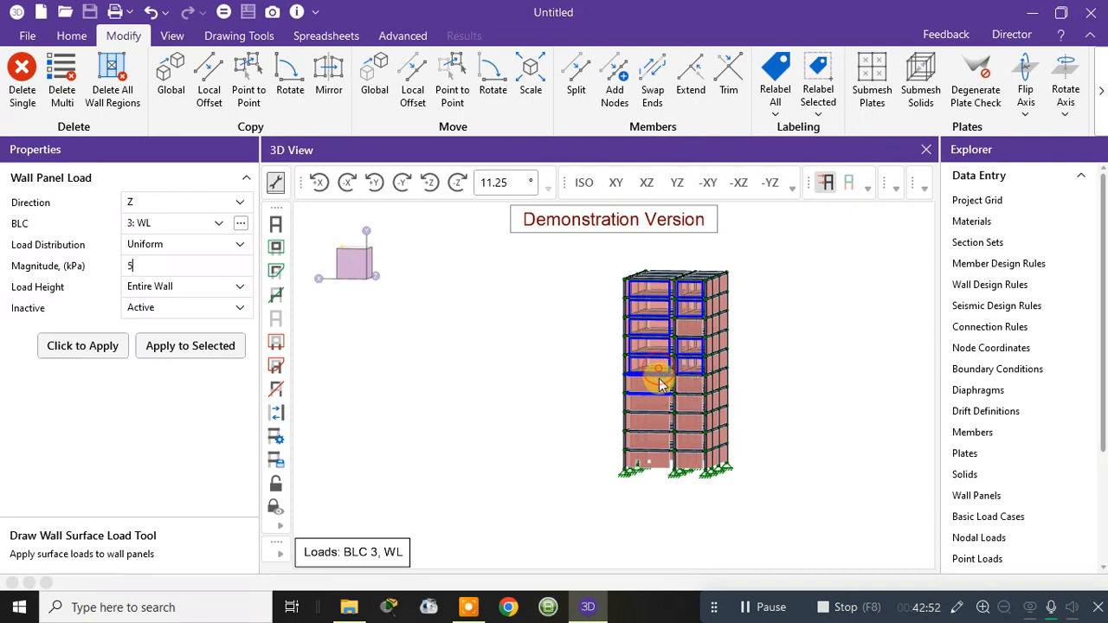
{"action": "left_click", "coordinate": [687, 386]}
{"action": "scroll", "coordinate": [681, 392], "scroll_direction": "up", "scroll_amount": 5}
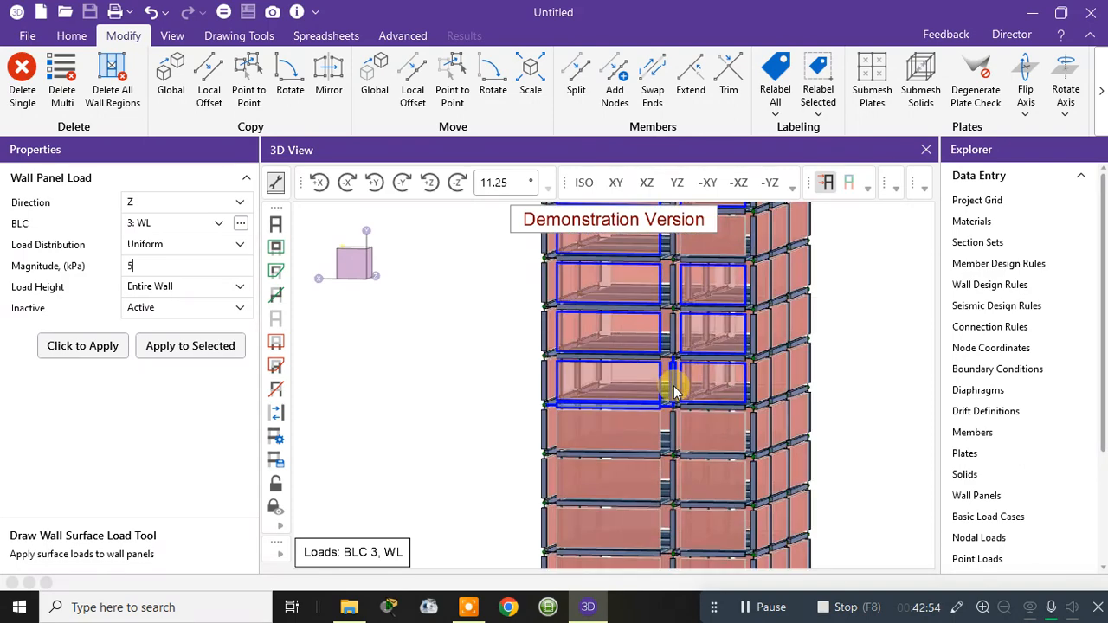
{"action": "left_click", "coordinate": [598, 443]}
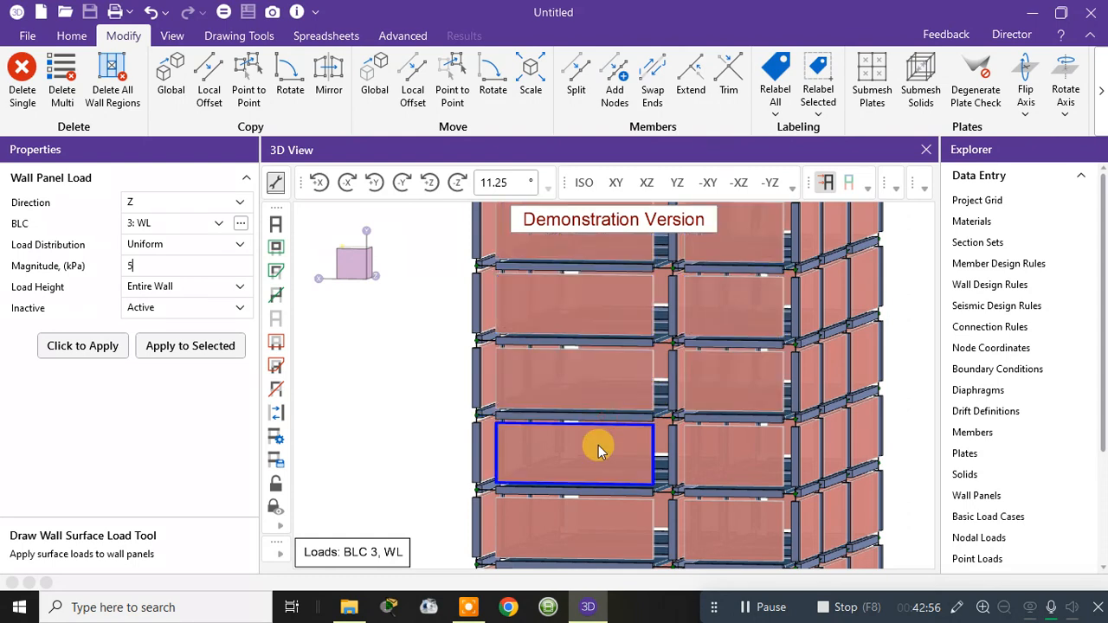
{"action": "scroll", "coordinate": [606, 346], "scroll_direction": "down", "scroll_amount": 5}
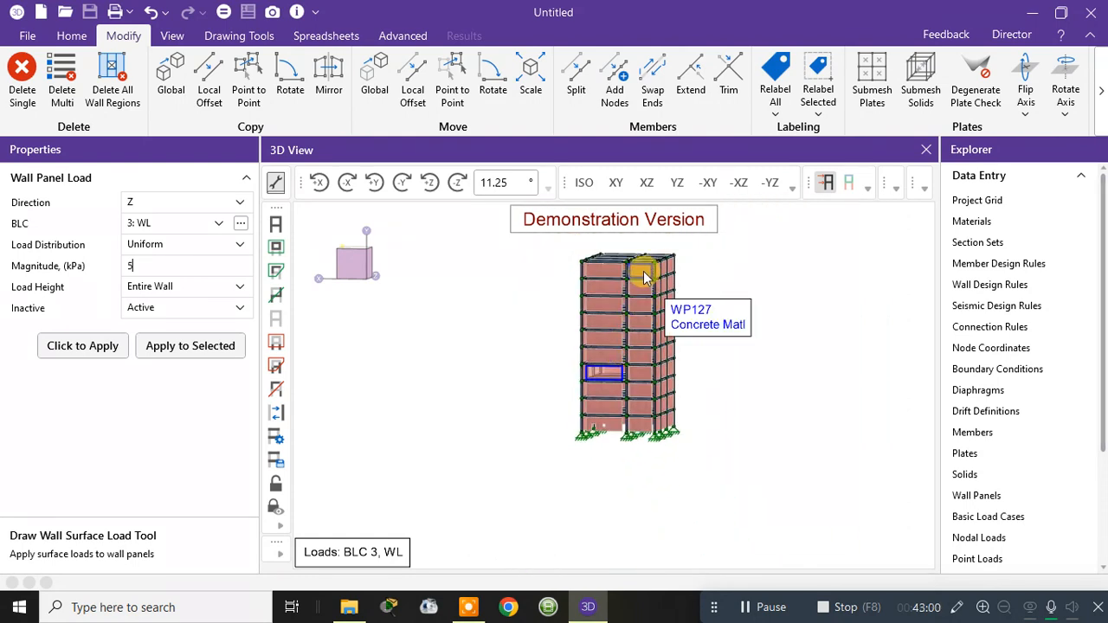
Select the narrower bay's wall panels on all storeys of the building's two-bay end face
{"action": "left_click", "coordinate": [642, 277]}
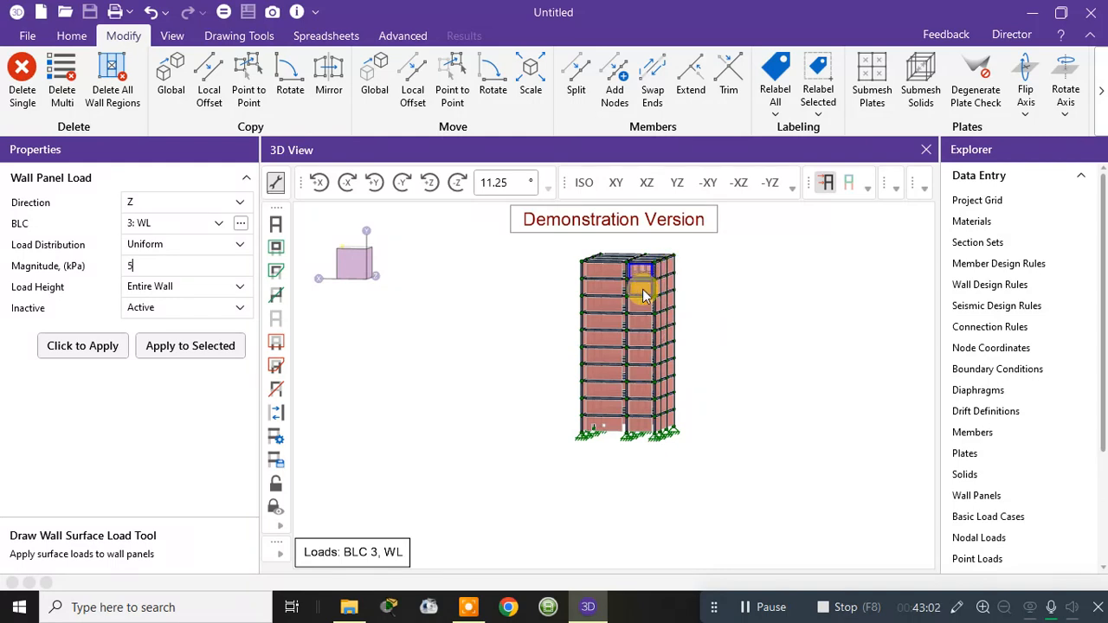
{"action": "left_click", "coordinate": [641, 289]}
{"action": "left_click", "coordinate": [643, 300]}
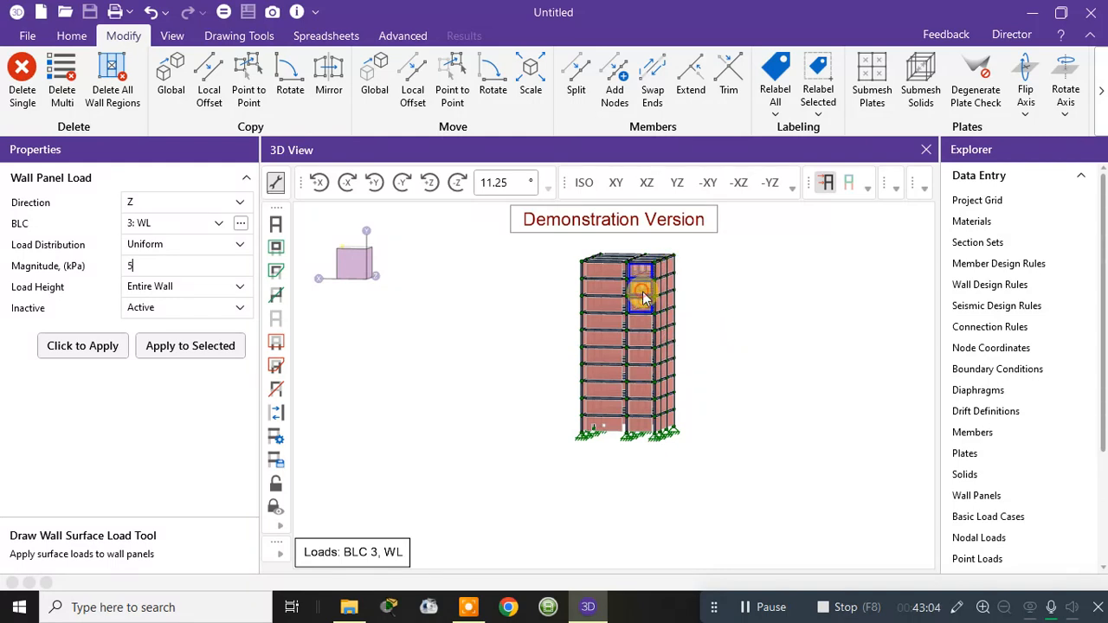
{"action": "left_click", "coordinate": [642, 325]}
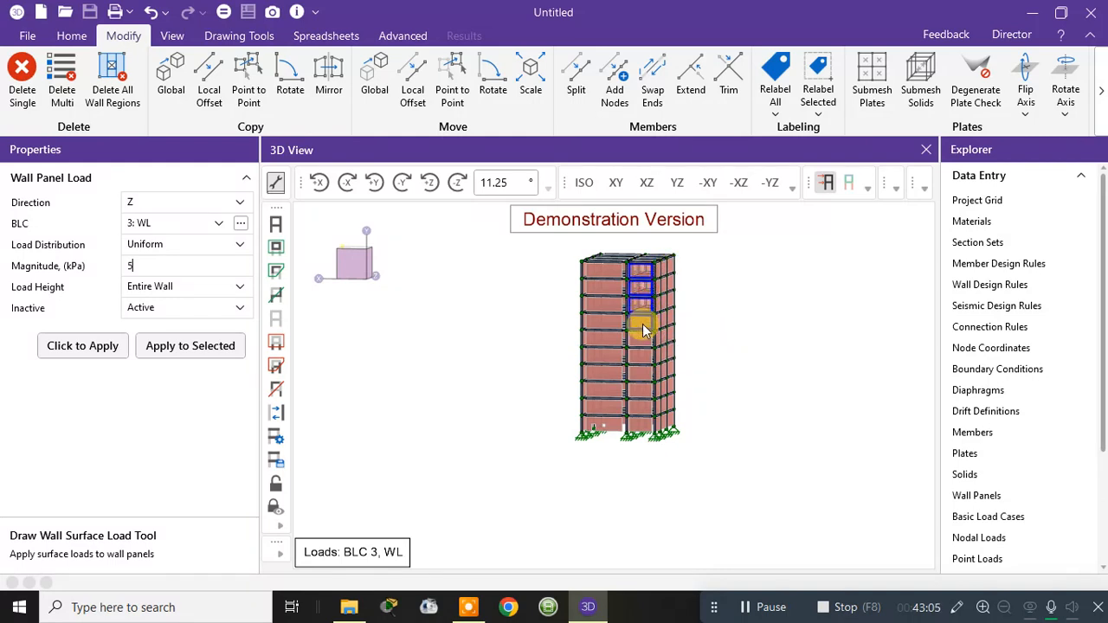
{"action": "left_click", "coordinate": [642, 375]}
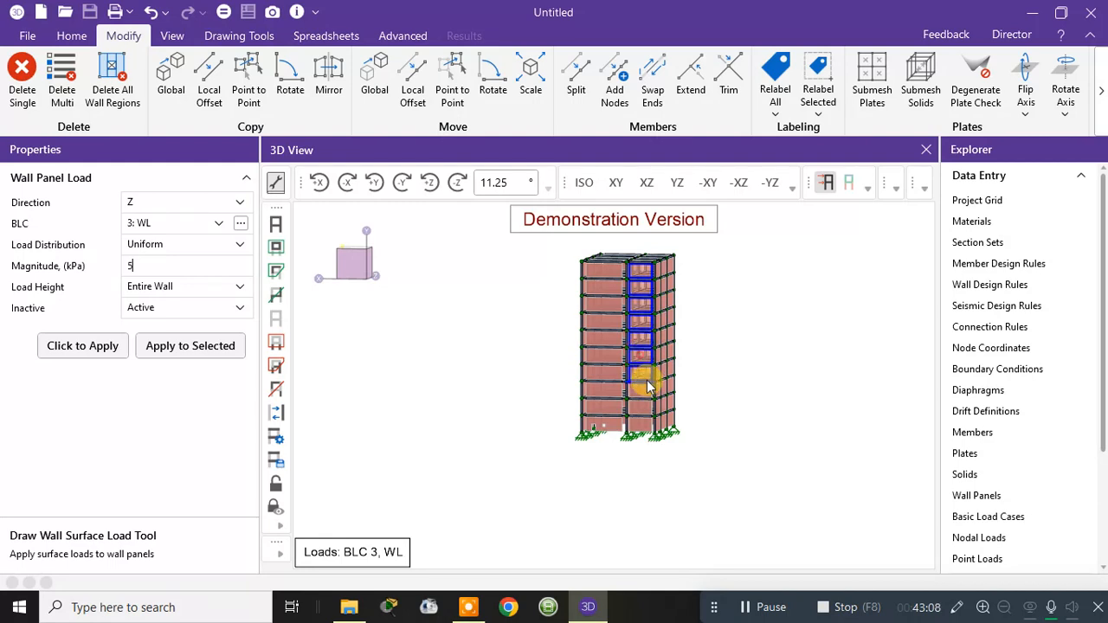
{"action": "left_click", "coordinate": [643, 406]}
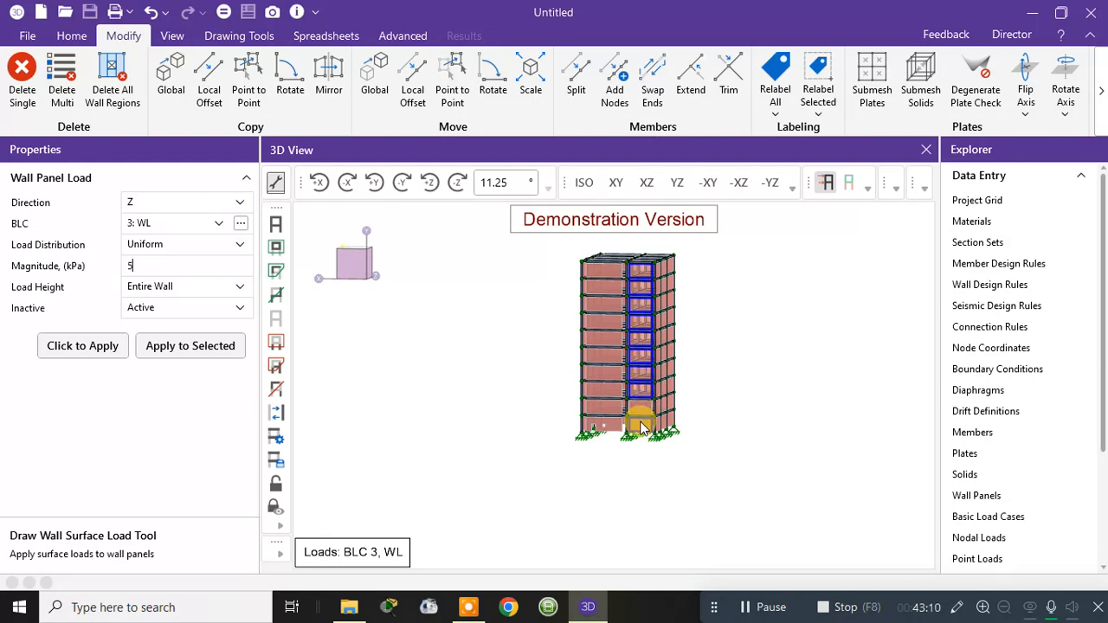
{"action": "scroll", "coordinate": [642, 428], "scroll_direction": "up", "scroll_amount": 3}
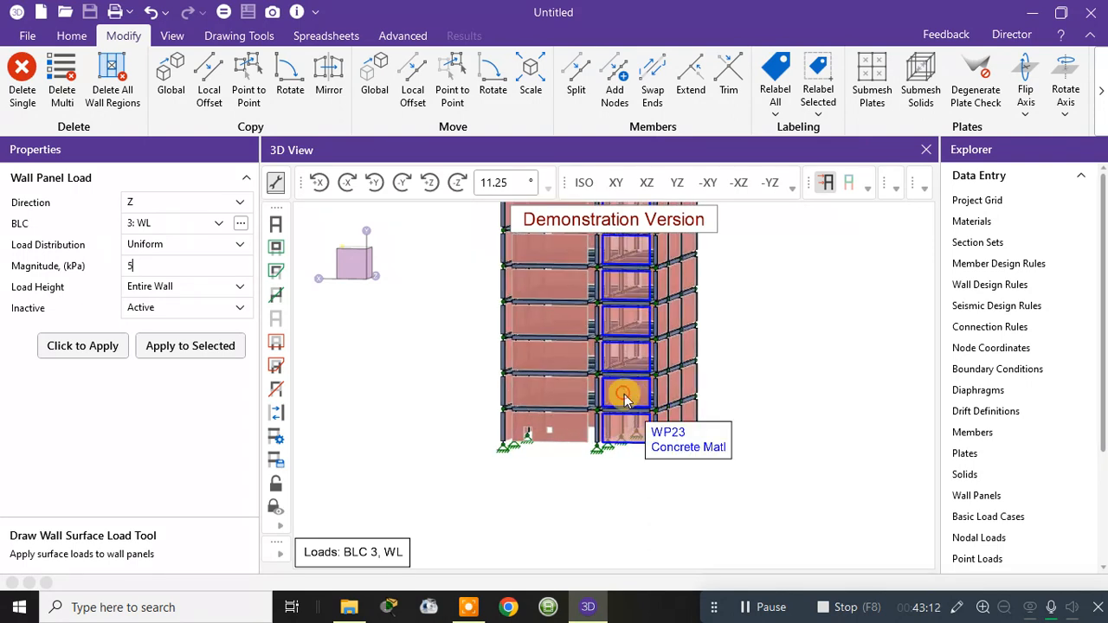
Add the wider bay's wall panels on the five lowest storeys of the same end face to the selection
{"action": "left_click", "coordinate": [573, 430]}
{"action": "left_click", "coordinate": [563, 396]}
{"action": "left_click", "coordinate": [563, 357]}
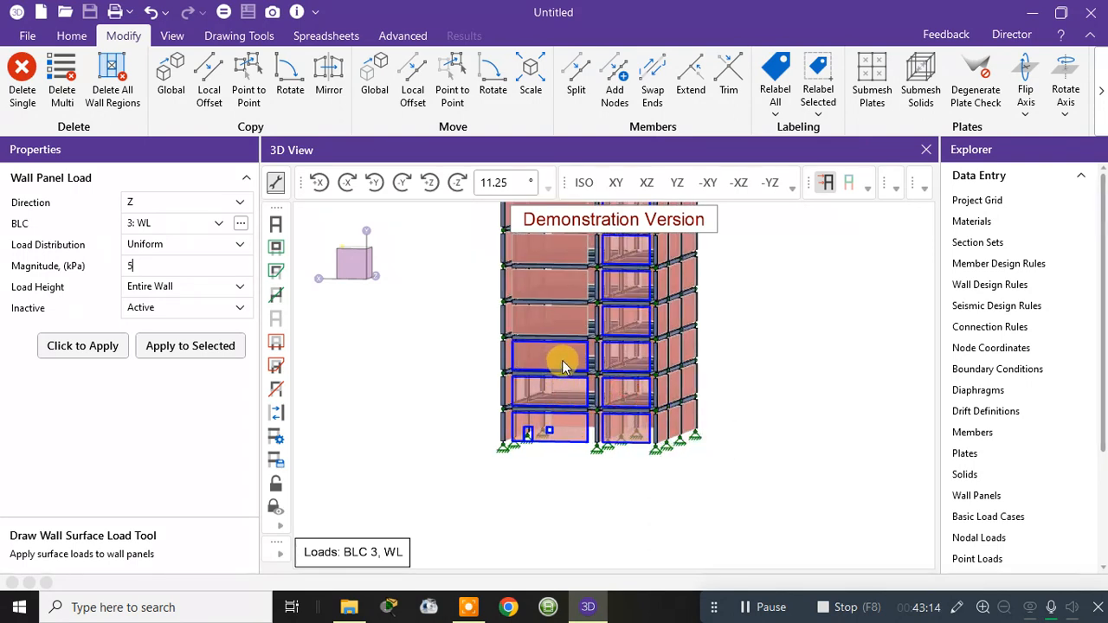
{"action": "left_click", "coordinate": [551, 321]}
{"action": "left_click", "coordinate": [554, 297]}
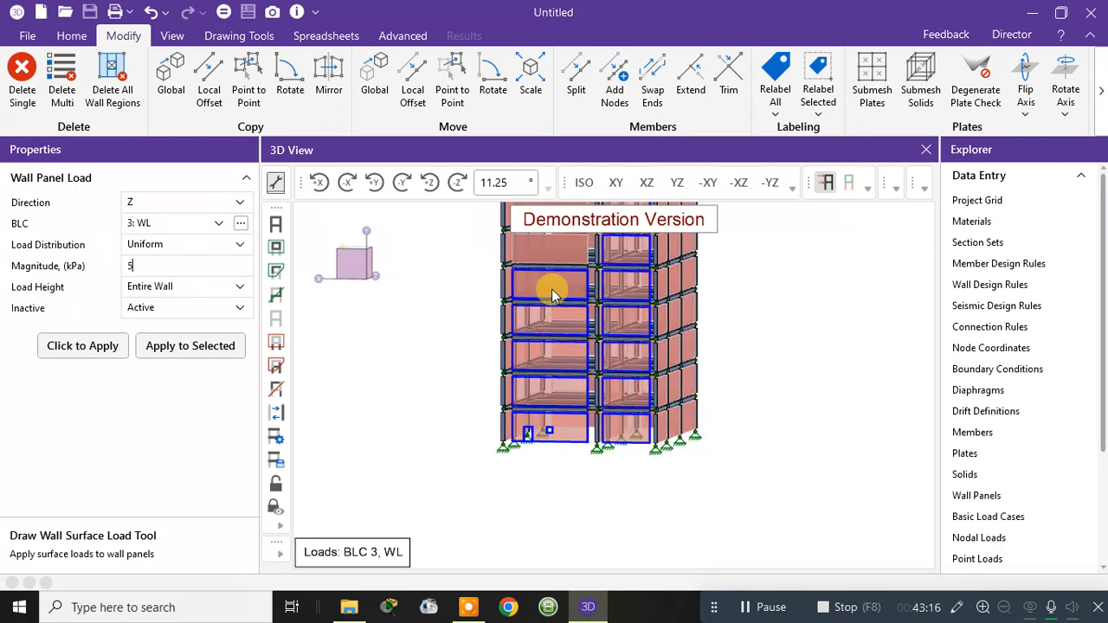
Add the wider bay's wall panels on the five uppermost storeys of the end face to the selection
{"action": "scroll", "coordinate": [555, 291], "scroll_direction": "down", "scroll_amount": 3}
{"action": "middle_click_drag", "start_coordinate": [559, 343], "coordinate": [560, 445]}
{"action": "scroll", "coordinate": [549, 391], "scroll_direction": "up", "scroll_amount": 2}
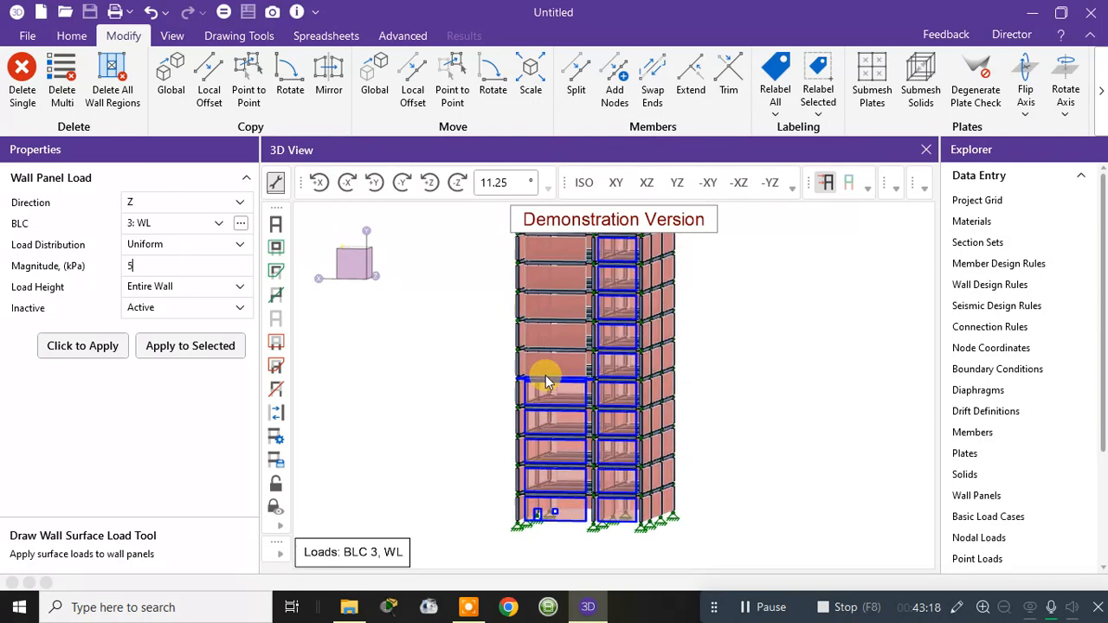
{"action": "scroll", "coordinate": [545, 382], "scroll_direction": "up", "scroll_amount": 2}
{"action": "left_click", "coordinate": [552, 364]}
{"action": "left_click", "coordinate": [559, 321]}
{"action": "left_click", "coordinate": [559, 292]}
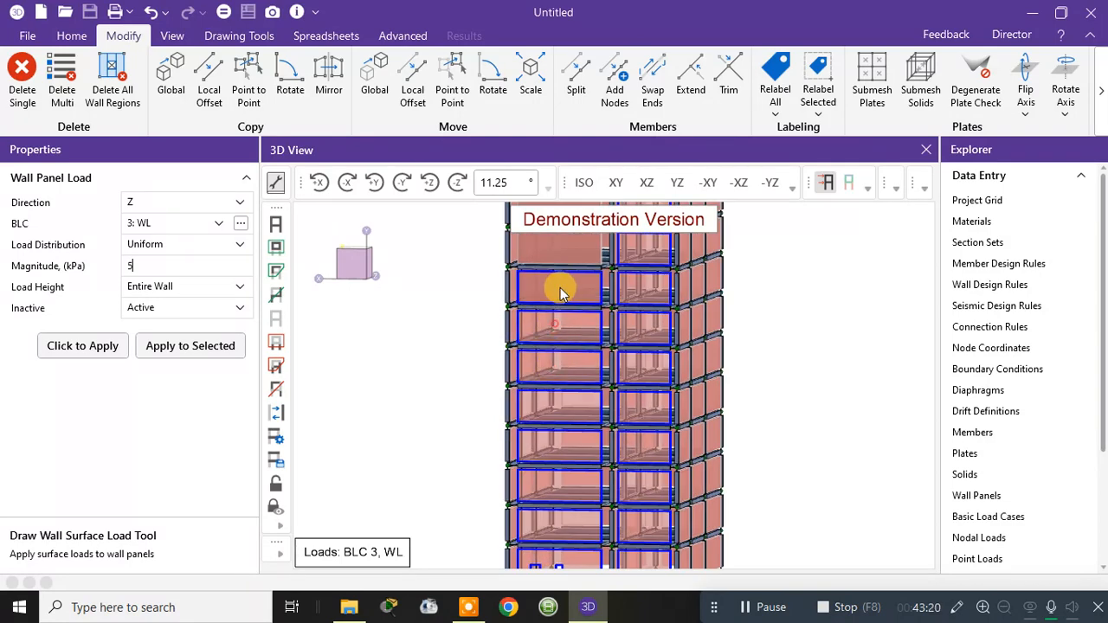
{"action": "middle_click_drag", "start_coordinate": [561, 292], "coordinate": [556, 399]}
{"action": "left_click", "coordinate": [554, 350]}
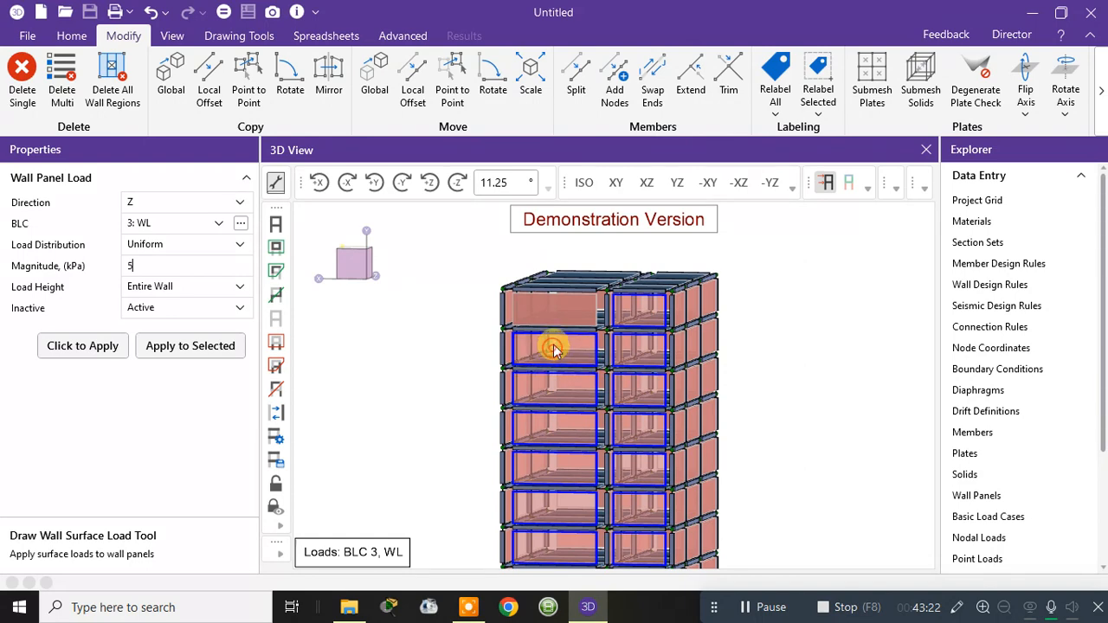
{"action": "left_click", "coordinate": [557, 311]}
Apply the uniform 5 kPa Z-direction load in load case 3: WL to the selected end-face wall panels
{"action": "scroll", "coordinate": [822, 327], "scroll_direction": "down", "scroll_amount": 3}
{"action": "middle_click_drag", "start_coordinate": [826, 364], "coordinate": [696, 353]}
{"action": "left_click", "coordinate": [145, 264]}
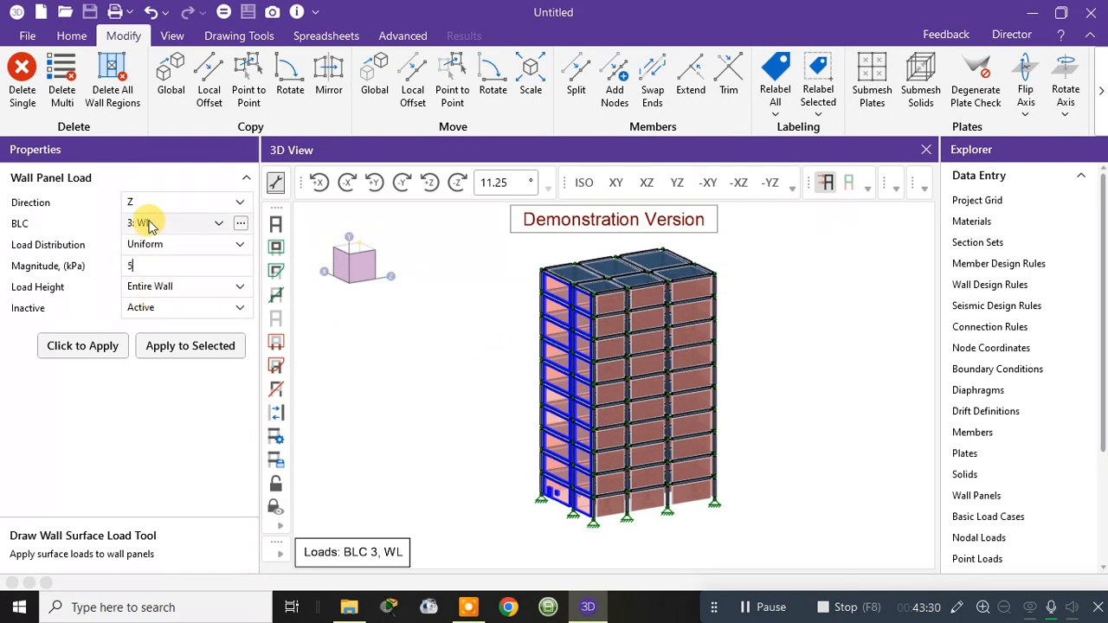
{"action": "left_click", "coordinate": [162, 351]}
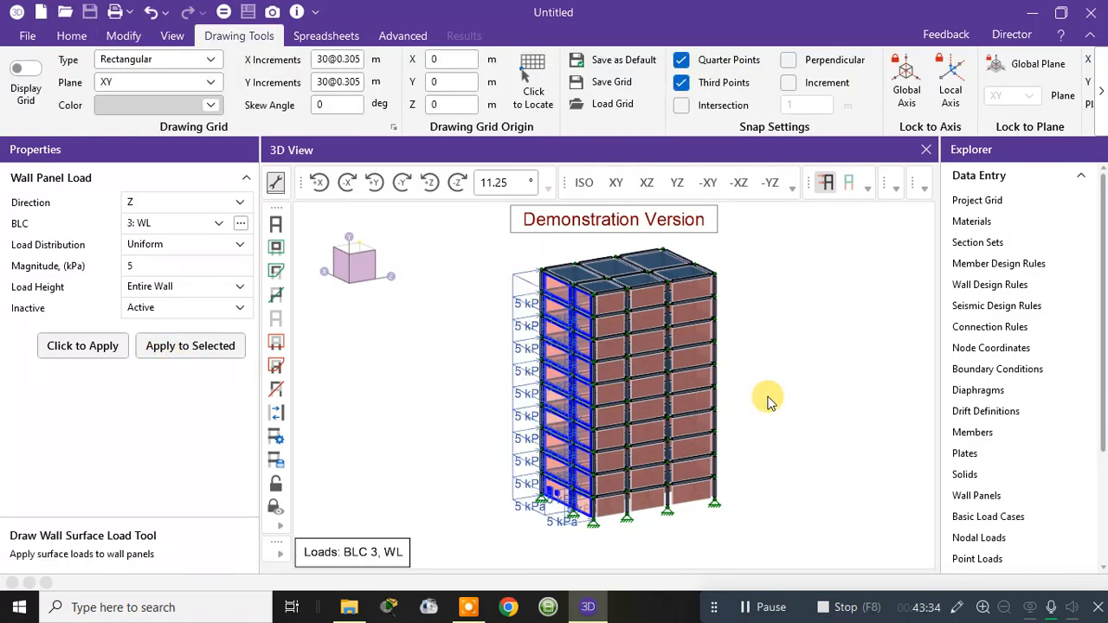
Select both bays' wall panels on the four uppermost storeys of the opposite, unloaded end face
{"action": "mouse_move", "coordinate": [784, 400]}
{"action": "middle_mouse_down"}
{"action": "mouse_move", "coordinate": [737, 404]}
{"action": "mouse_move", "coordinate": [770, 413]}
{"action": "mouse_move", "coordinate": [769, 462]}
{"action": "mouse_move", "coordinate": [534, 346]}
{"action": "middle_mouse_up"}
{"action": "scroll", "coordinate": [547, 294], "scroll_direction": "up", "scroll_amount": 6}
{"action": "scroll", "coordinate": [580, 346], "scroll_direction": "down", "scroll_amount": 4}
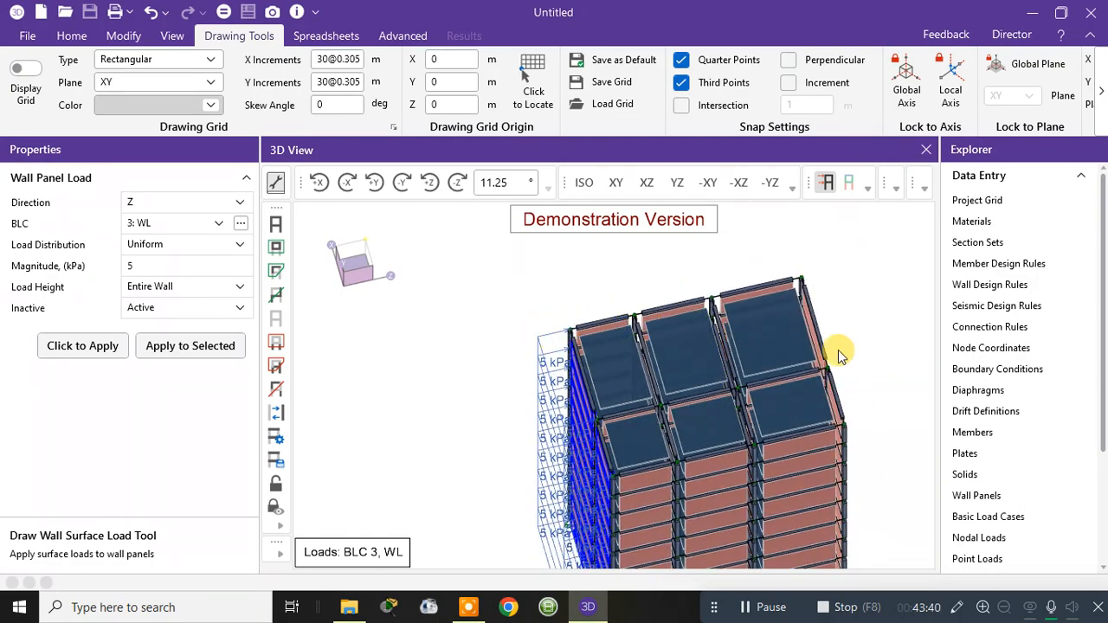
{"action": "middle_click_drag", "start_coordinate": [841, 352], "coordinate": [689, 292]}
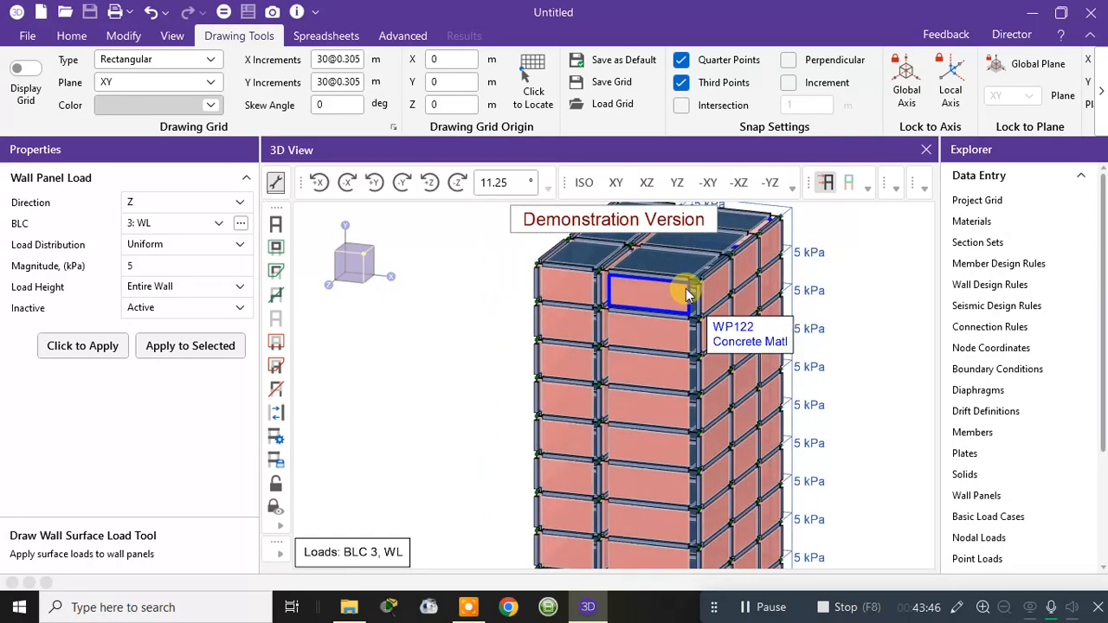
{"action": "left_click", "coordinate": [573, 292]}
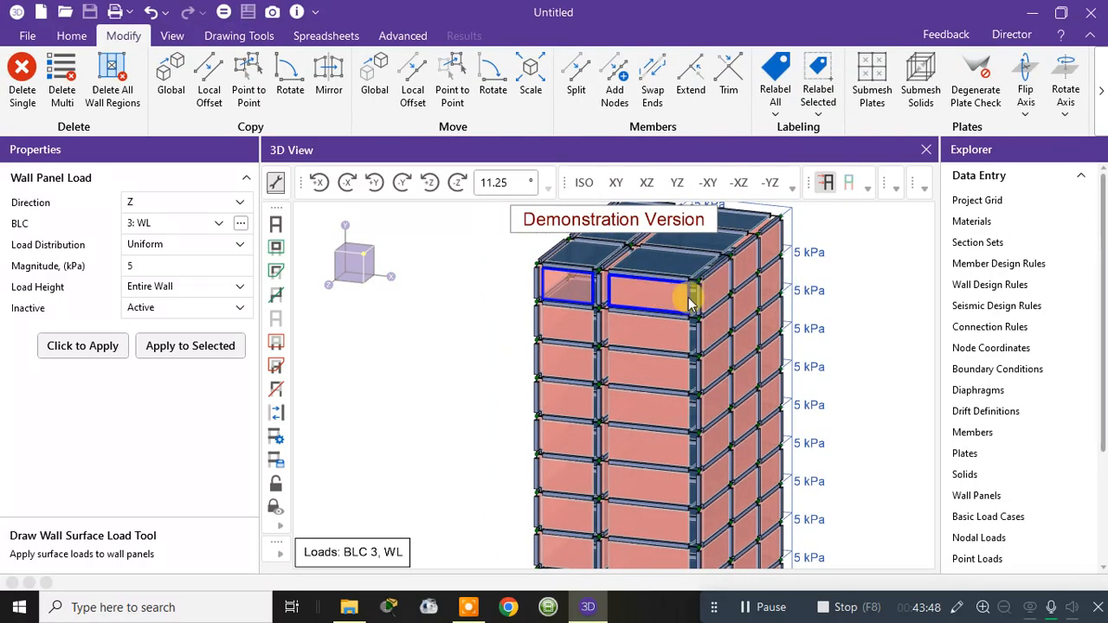
{"action": "left_click", "coordinate": [663, 300]}
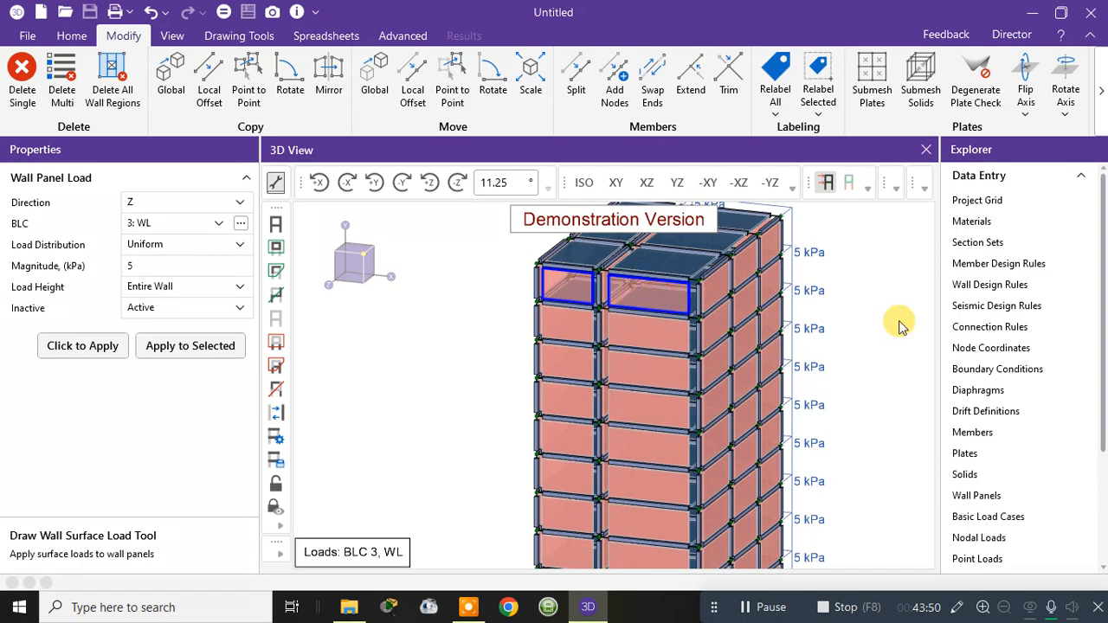
{"action": "middle_click_drag", "start_coordinate": [910, 327], "coordinate": [586, 324]}
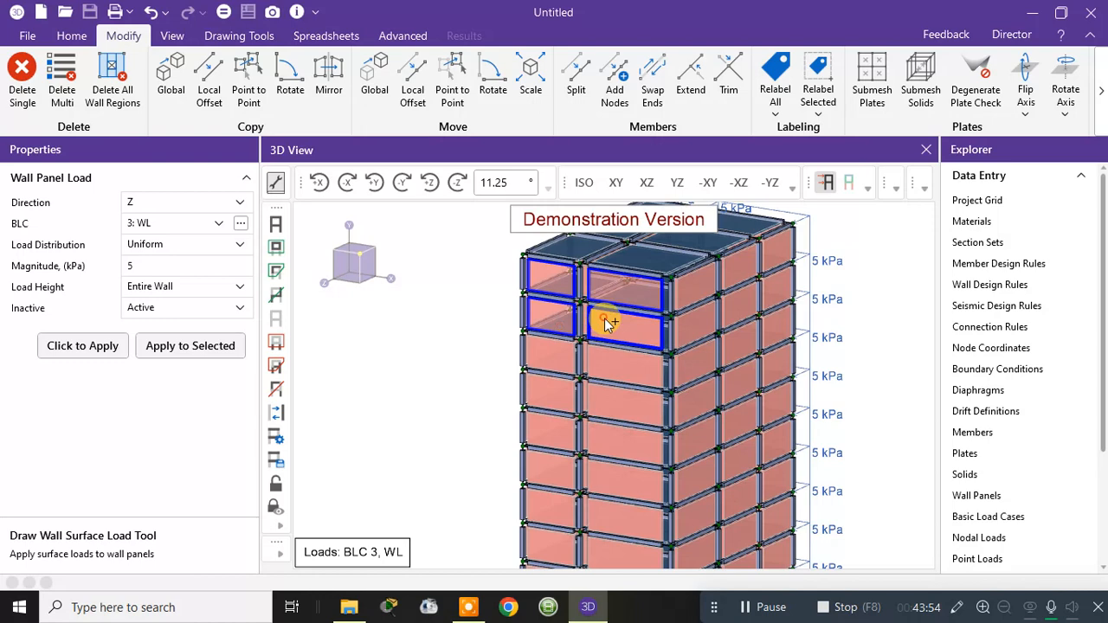
{"action": "left_click", "coordinate": [606, 361]}
{"action": "left_click", "coordinate": [567, 357]}
{"action": "left_click", "coordinate": [565, 351]}
{"action": "left_click", "coordinate": [564, 387]}
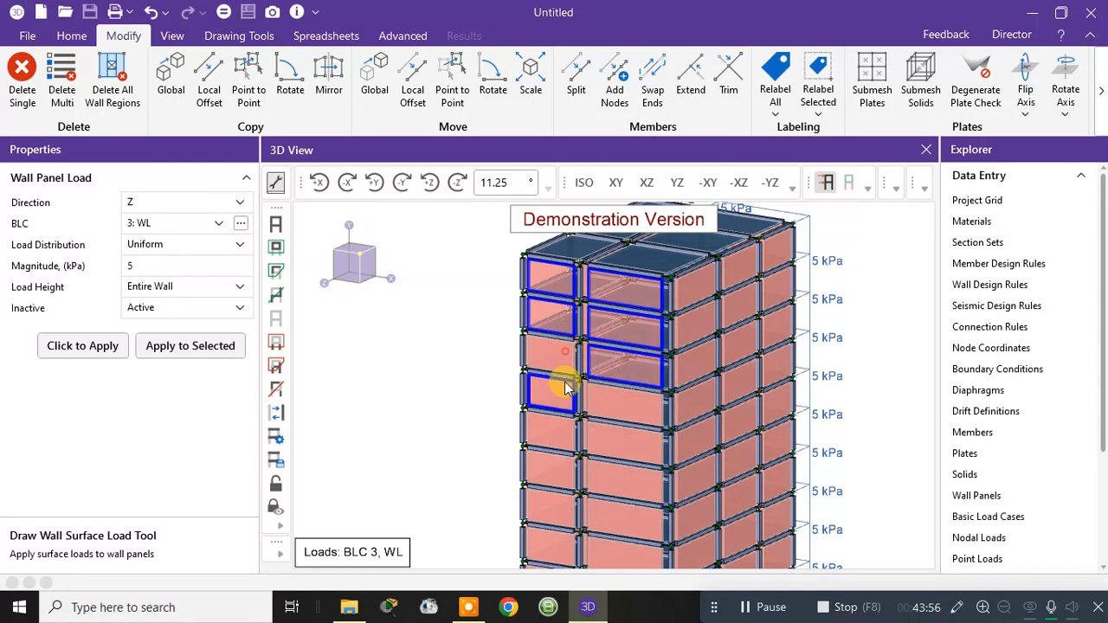
{"action": "left_click", "coordinate": [554, 354]}
{"action": "left_click", "coordinate": [600, 389]}
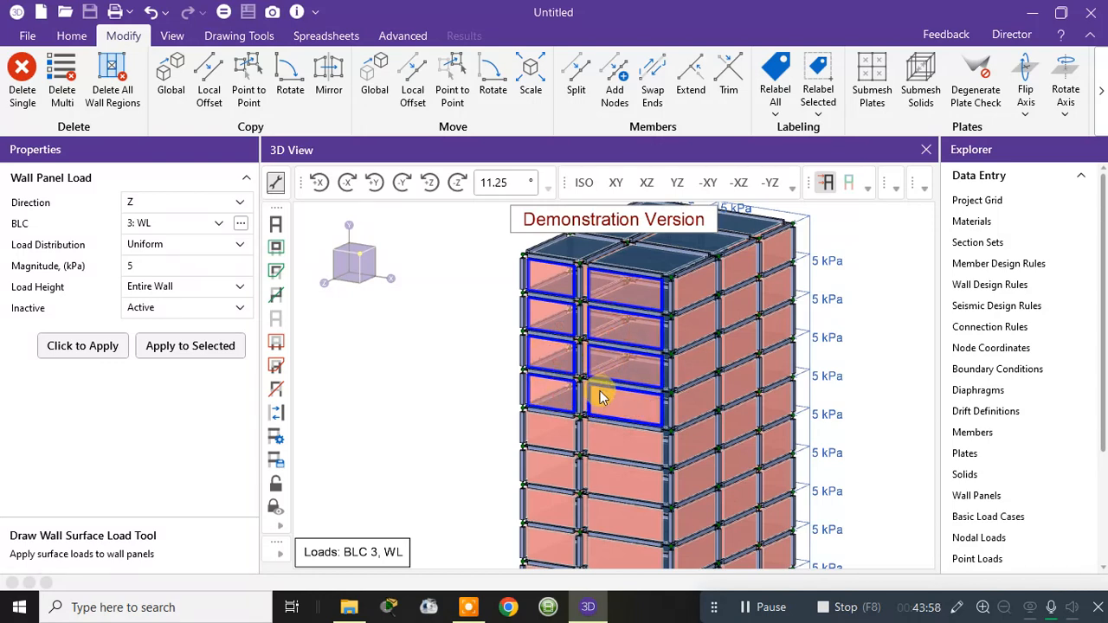
Add both bays' wall panels on the fifth to seventh storeys from the roof to the selection
{"action": "left_click", "coordinate": [592, 439]}
{"action": "left_click", "coordinate": [557, 460]}
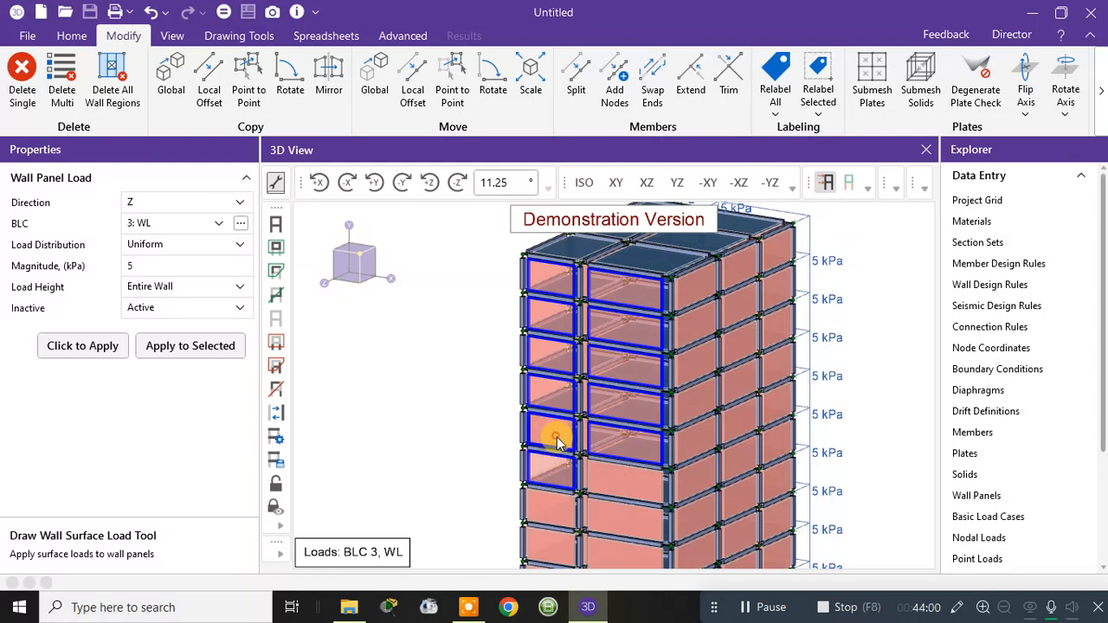
{"action": "left_click", "coordinate": [554, 435]}
{"action": "left_click", "coordinate": [610, 473]}
{"action": "left_click", "coordinate": [544, 509]}
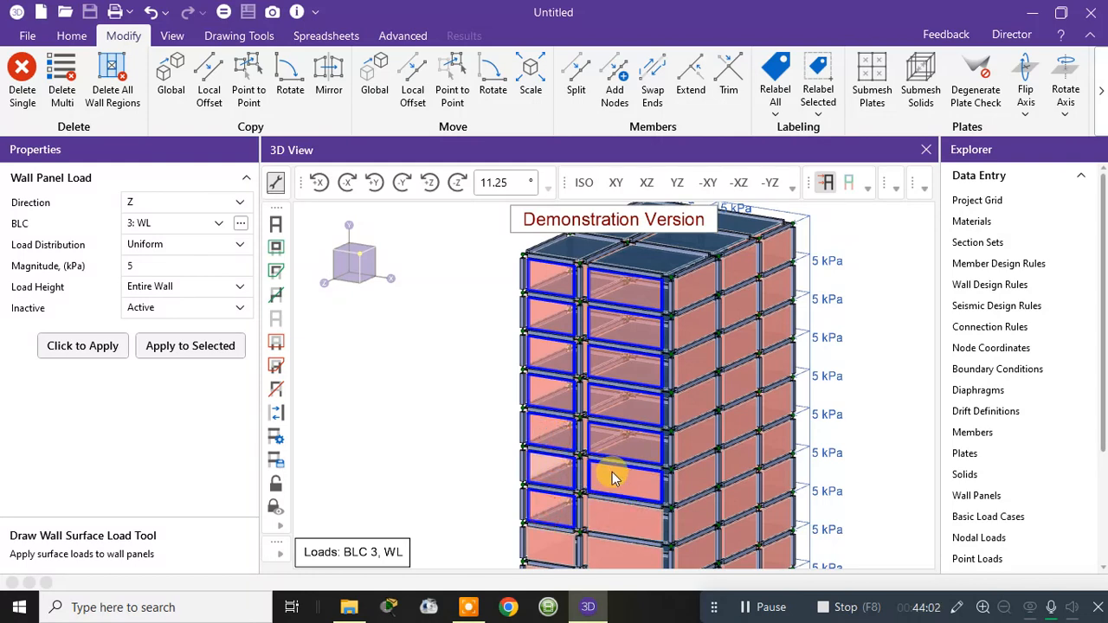
{"action": "left_click", "coordinate": [612, 514]}
Add both bays' wall panels on the three lowest storeys of this end face to the selection
{"action": "scroll", "coordinate": [613, 511], "scroll_direction": "down", "scroll_amount": 4}
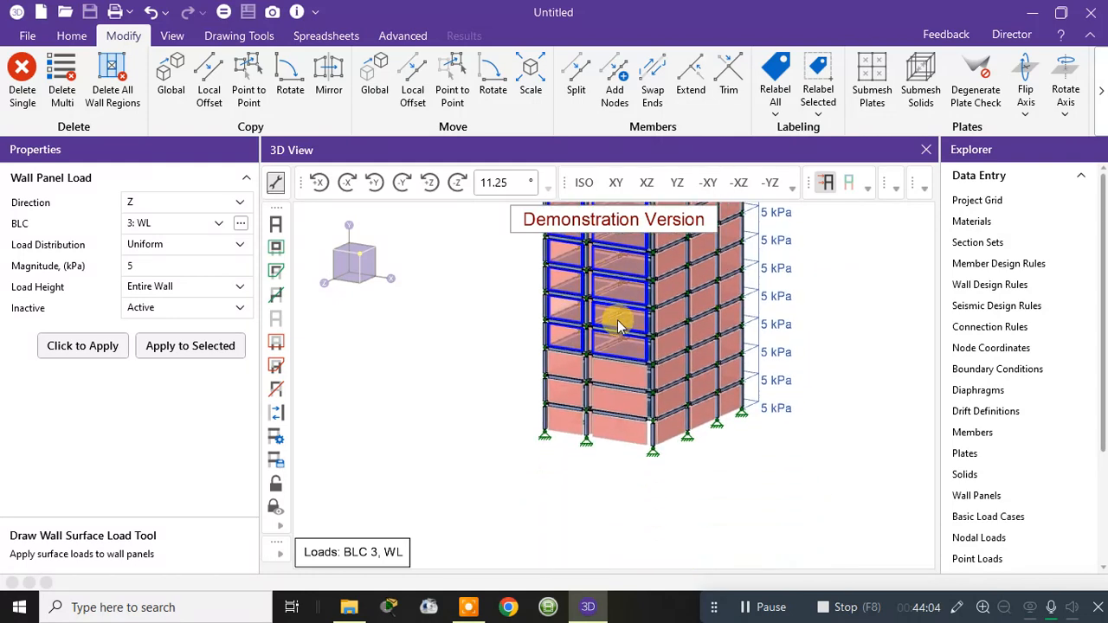
{"action": "left_click", "coordinate": [614, 401]}
{"action": "left_click", "coordinate": [607, 425]}
{"action": "left_click", "coordinate": [563, 431]}
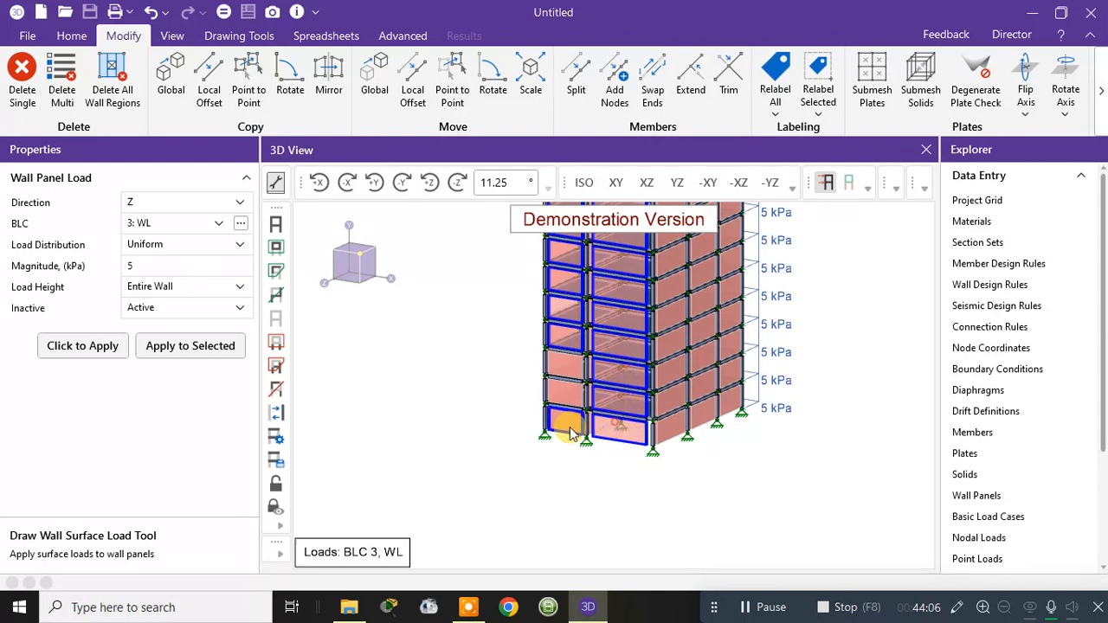
{"action": "left_click", "coordinate": [572, 407]}
{"action": "left_click", "coordinate": [564, 370]}
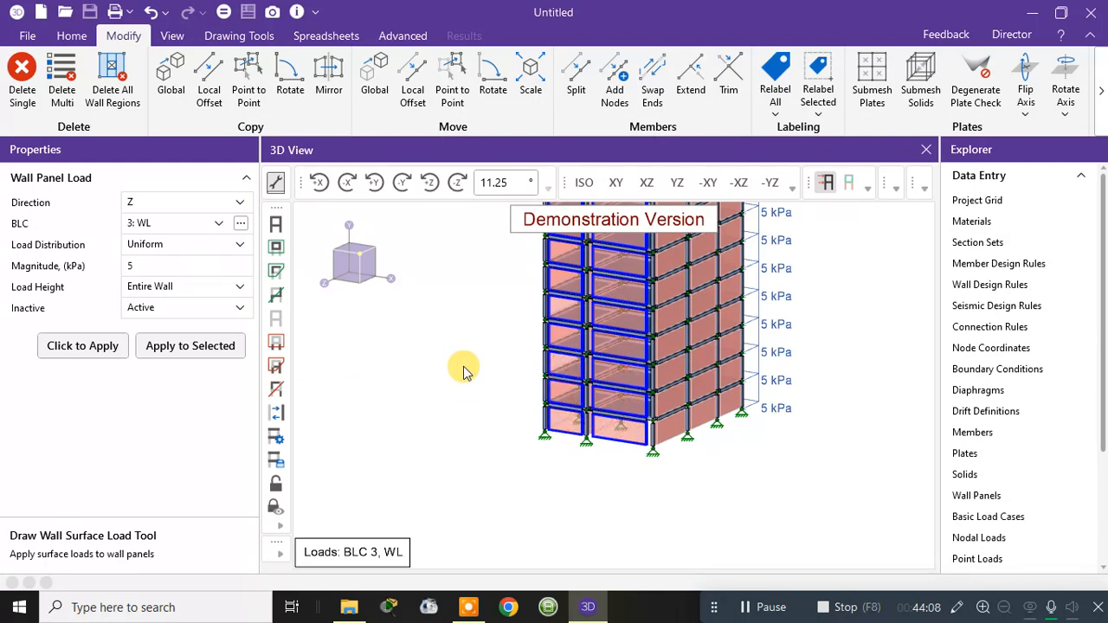
{"action": "middle_click_drag", "start_coordinate": [395, 363], "coordinate": [401, 407]}
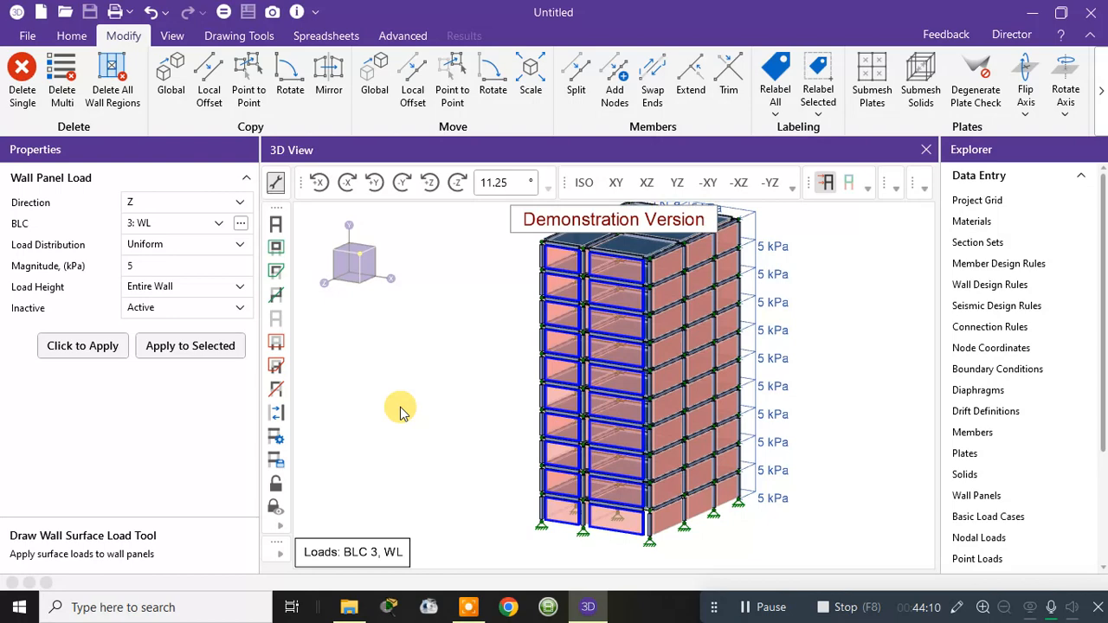
Apply a -5 kPa Z-direction wall surface load in BLC 3: WL to the selected panels of the two-bay front face
{"action": "left_click", "coordinate": [130, 266]}
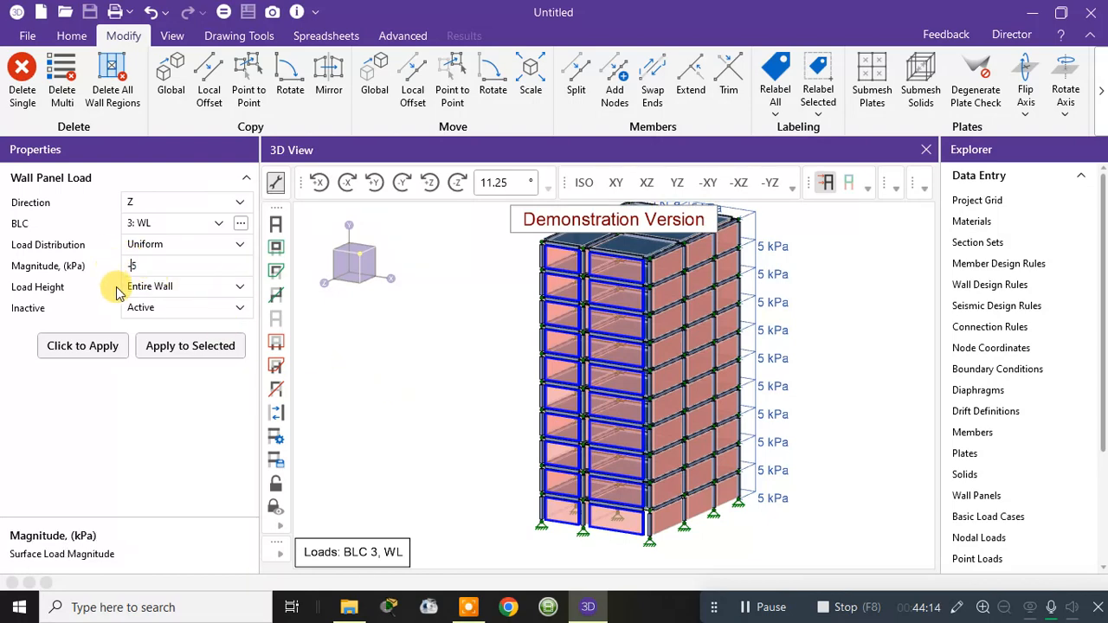
{"action": "left_click", "coordinate": [161, 353]}
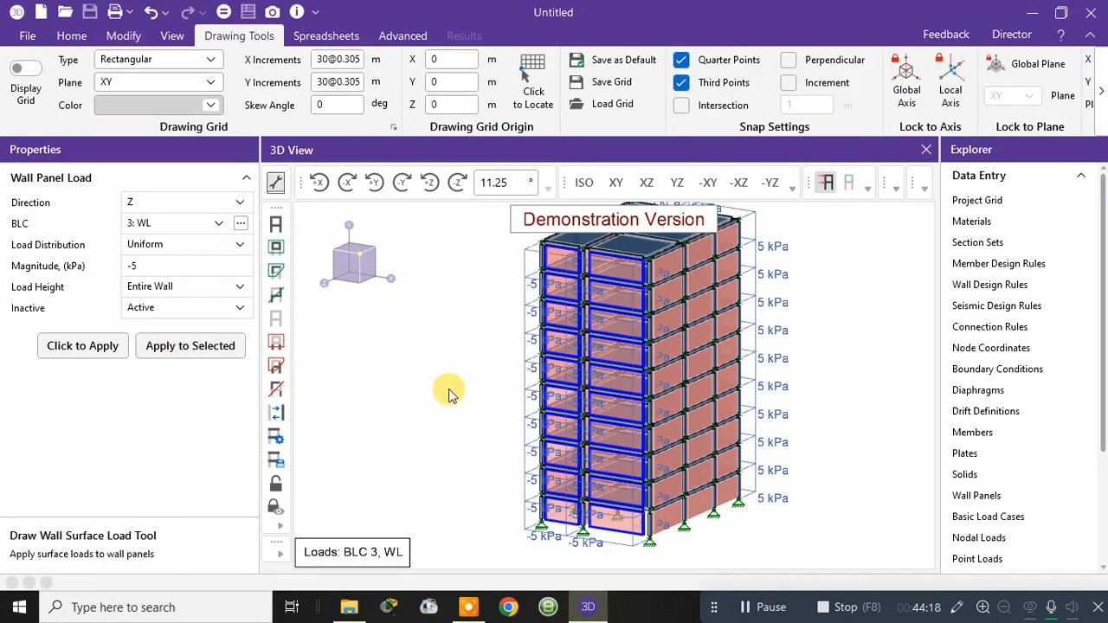
{"action": "middle_click_drag", "start_coordinate": [563, 390], "coordinate": [624, 446]}
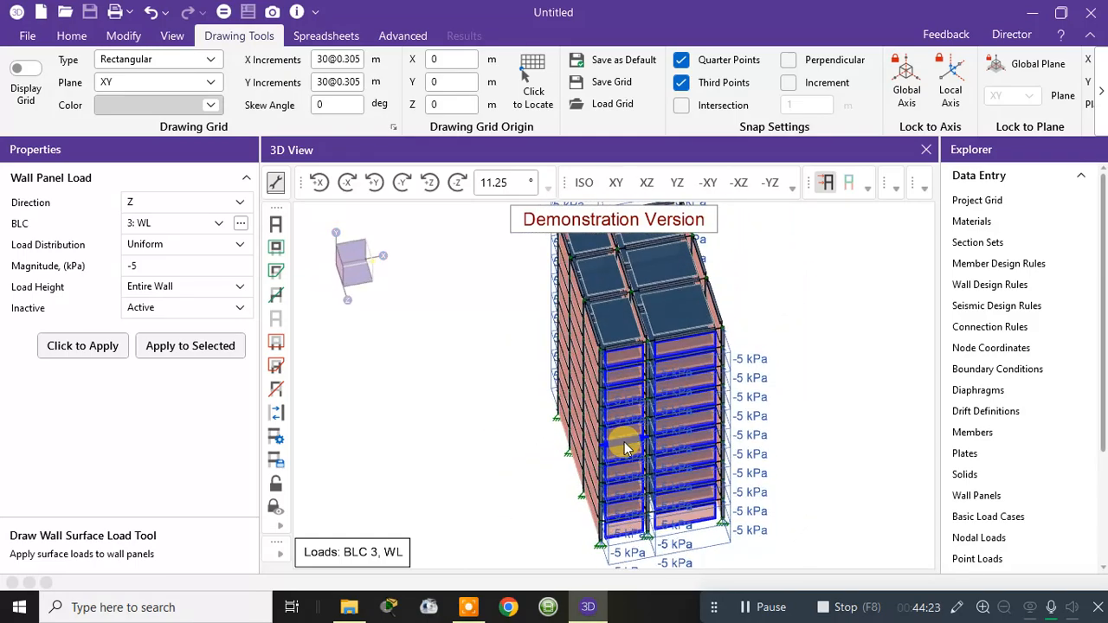
Apply a -5 kPa X-direction wall surface load in BLC 3: WL to all 30 wall panels of the three-bay face on the positive X side
{"action": "left_click", "coordinate": [190, 208]}
{"action": "left_click", "coordinate": [138, 299]}
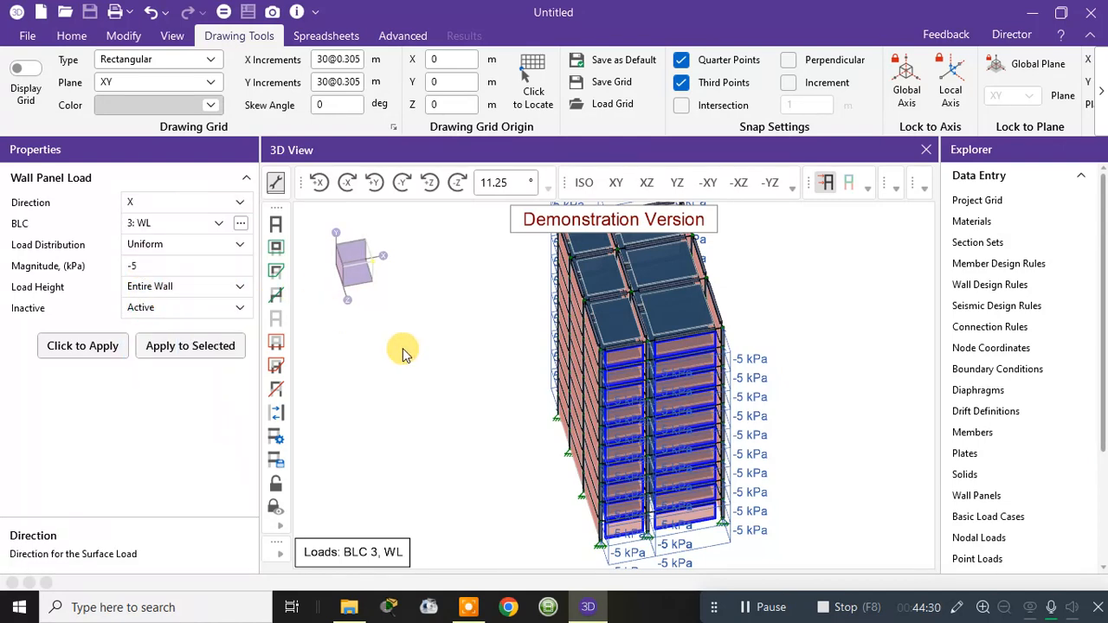
{"action": "middle_click_drag", "start_coordinate": [402, 348], "coordinate": [285, 314], "text": "shift"}
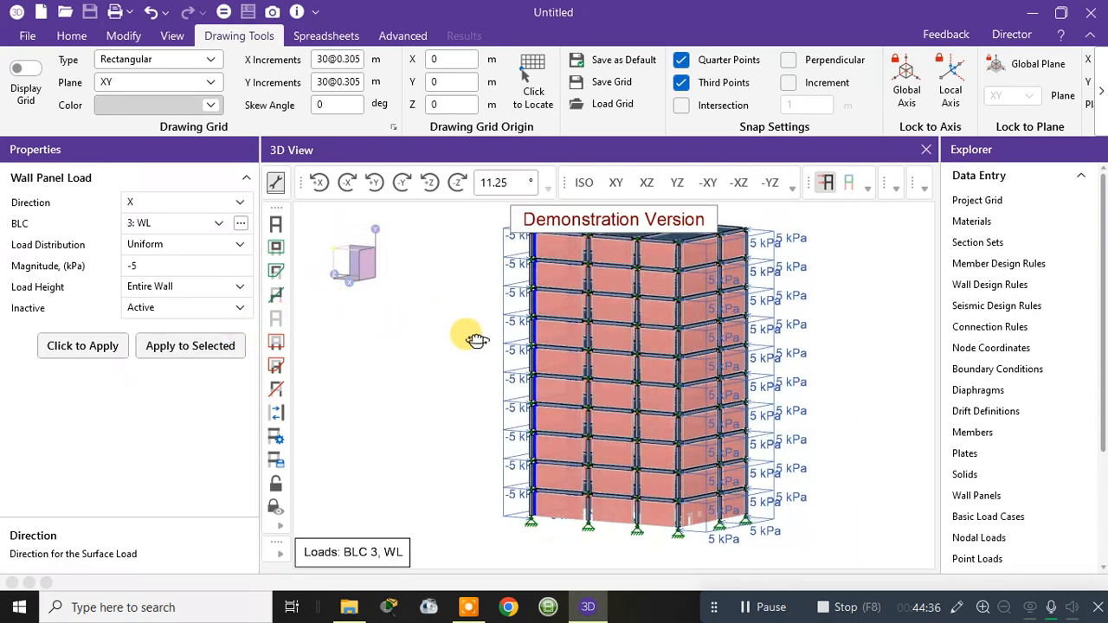
{"action": "middle_click_drag", "start_coordinate": [475, 339], "coordinate": [455, 355], "text": "shift"}
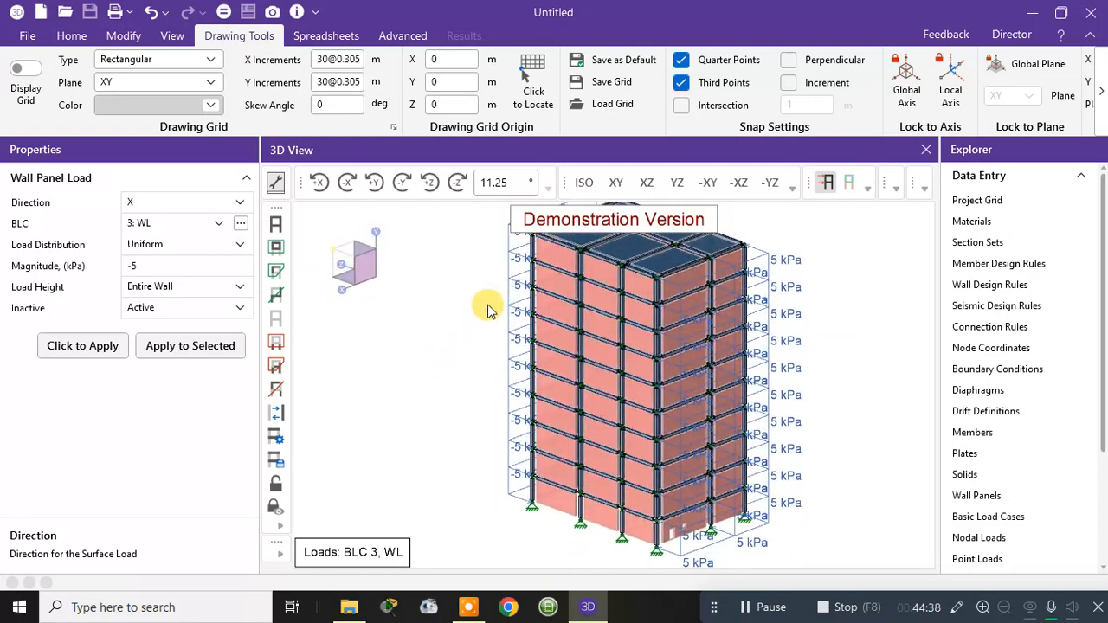
{"action": "left_click", "coordinate": [560, 262]}
{"action": "left_click", "coordinate": [590, 265]}
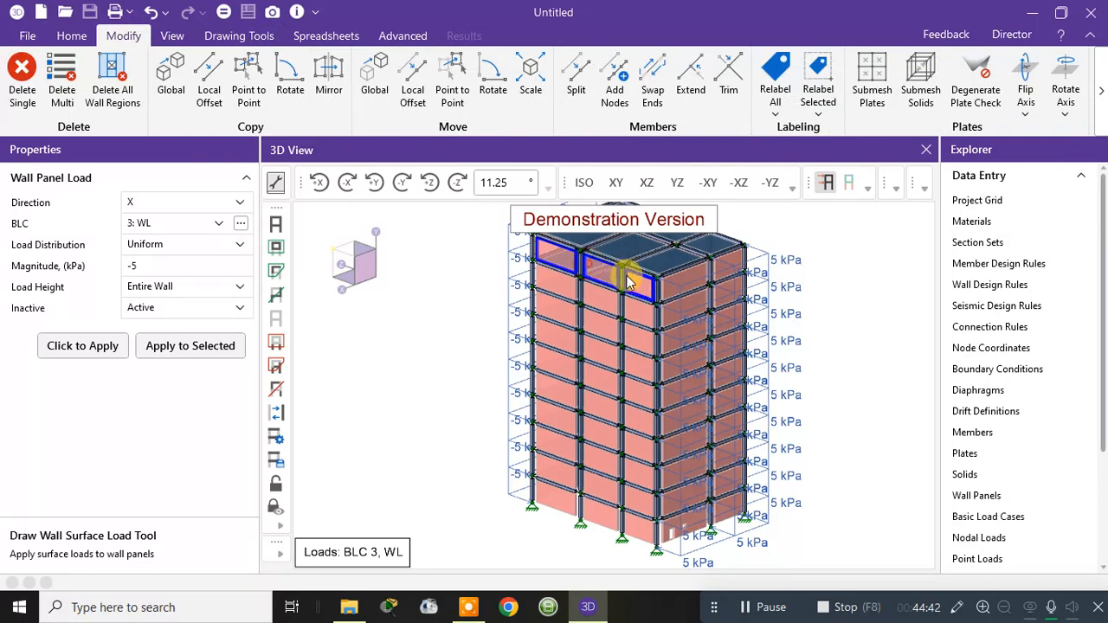
{"action": "left_click", "coordinate": [636, 285]}
{"action": "left_click", "coordinate": [634, 313]}
{"action": "left_click", "coordinate": [557, 286]}
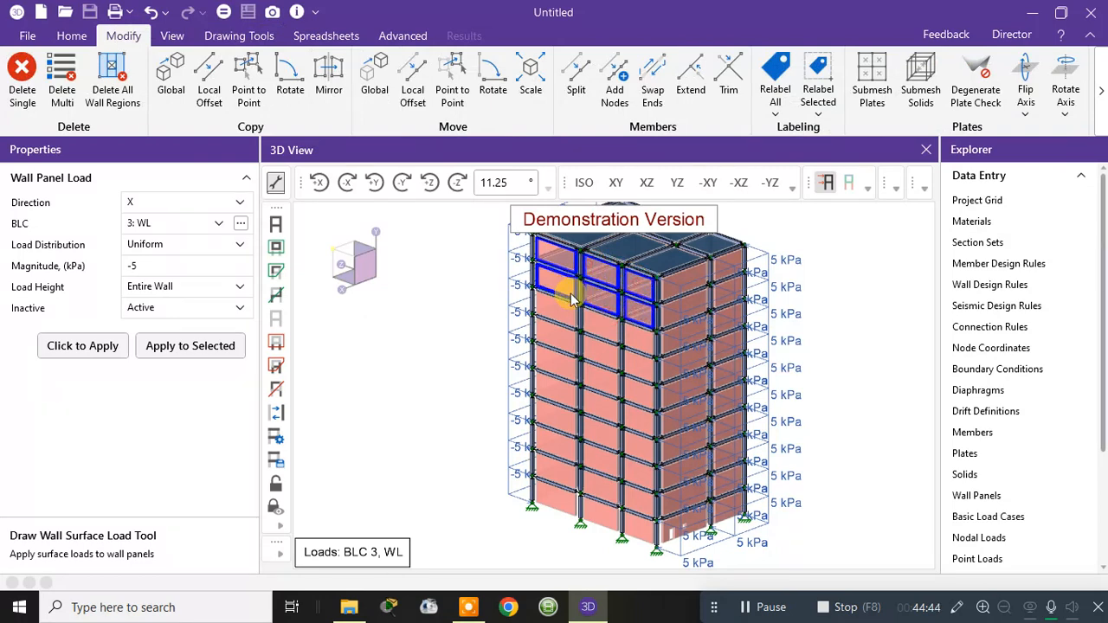
{"action": "left_click", "coordinate": [557, 314]}
{"action": "left_click", "coordinate": [597, 318]}
{"action": "left_click", "coordinate": [630, 338]}
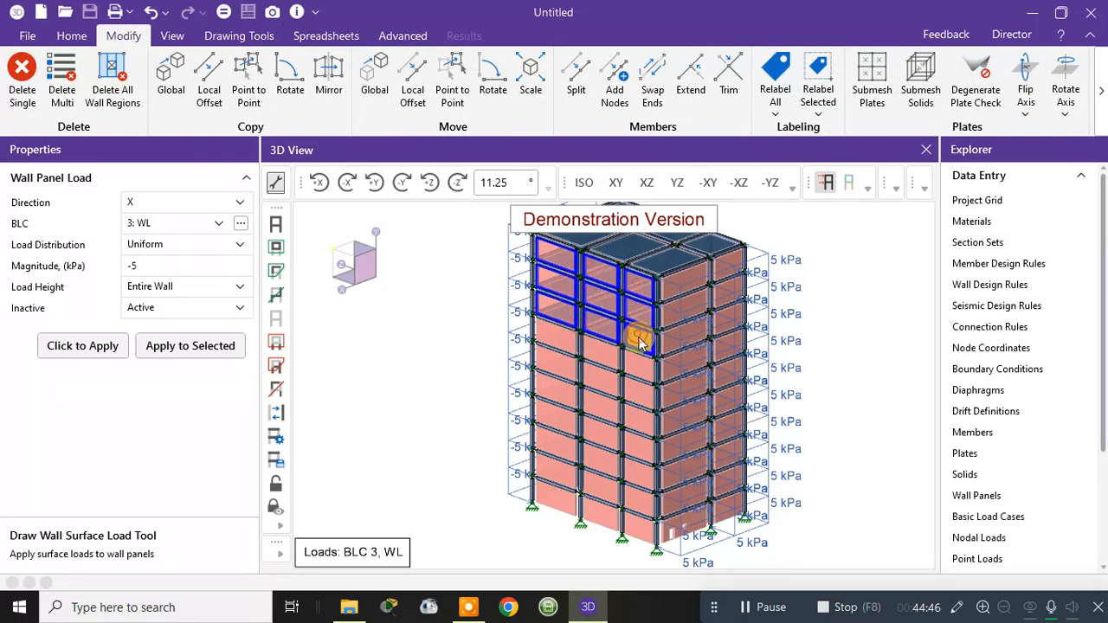
{"action": "left_click", "coordinate": [638, 355]}
{"action": "left_click", "coordinate": [604, 367]}
{"action": "left_click", "coordinate": [564, 341]}
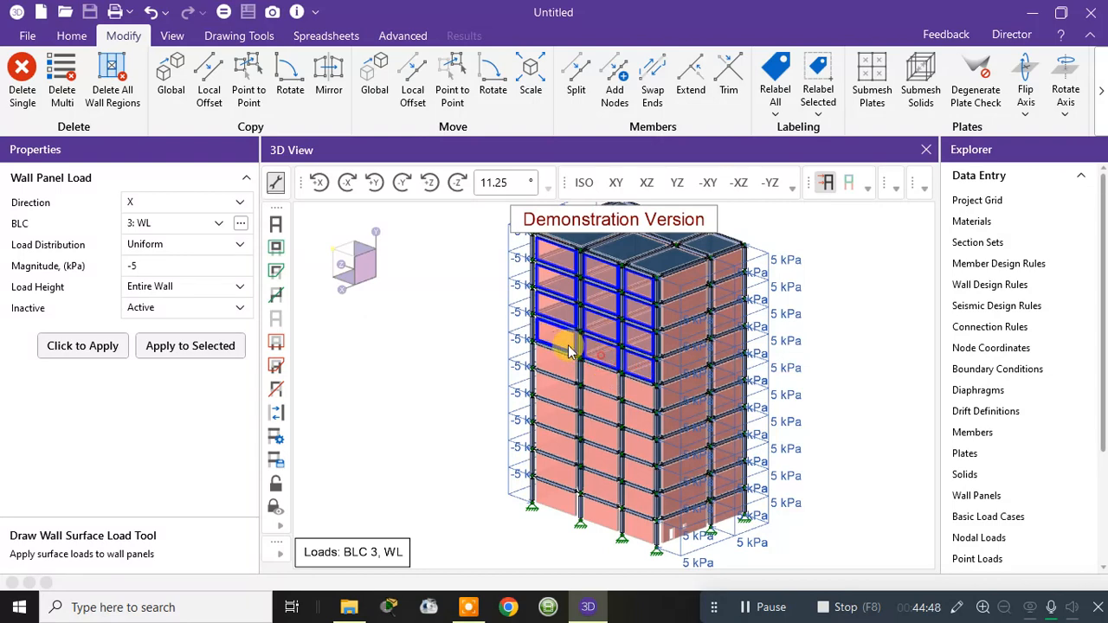
{"action": "left_click", "coordinate": [563, 359]}
{"action": "left_click", "coordinate": [595, 376]}
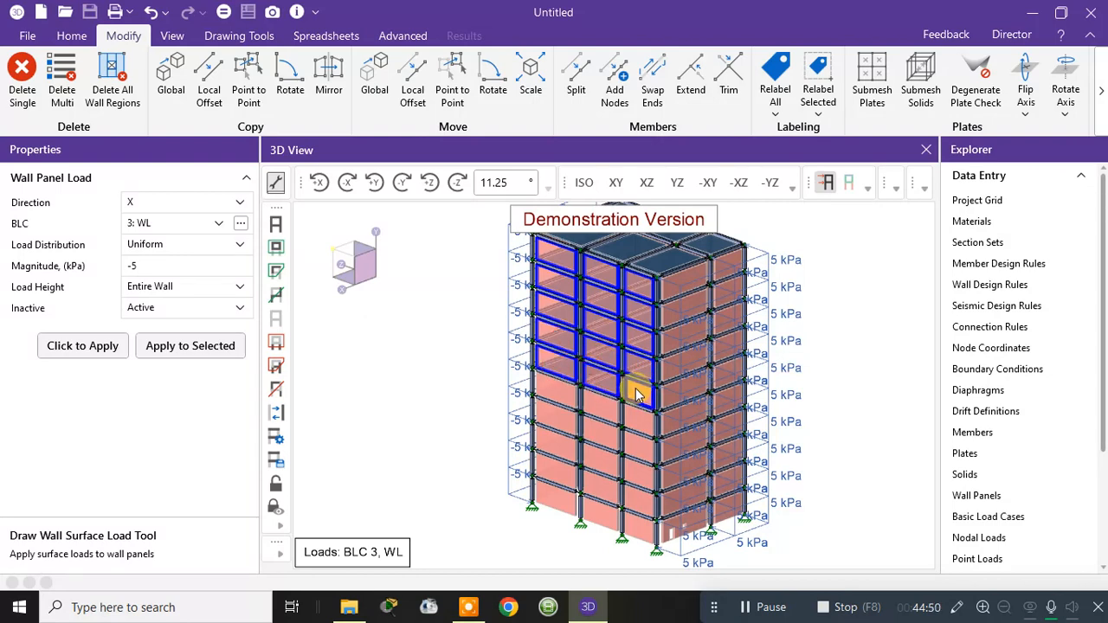
{"action": "left_click", "coordinate": [635, 418]}
{"action": "left_click", "coordinate": [609, 423]}
{"action": "left_click", "coordinate": [555, 400]}
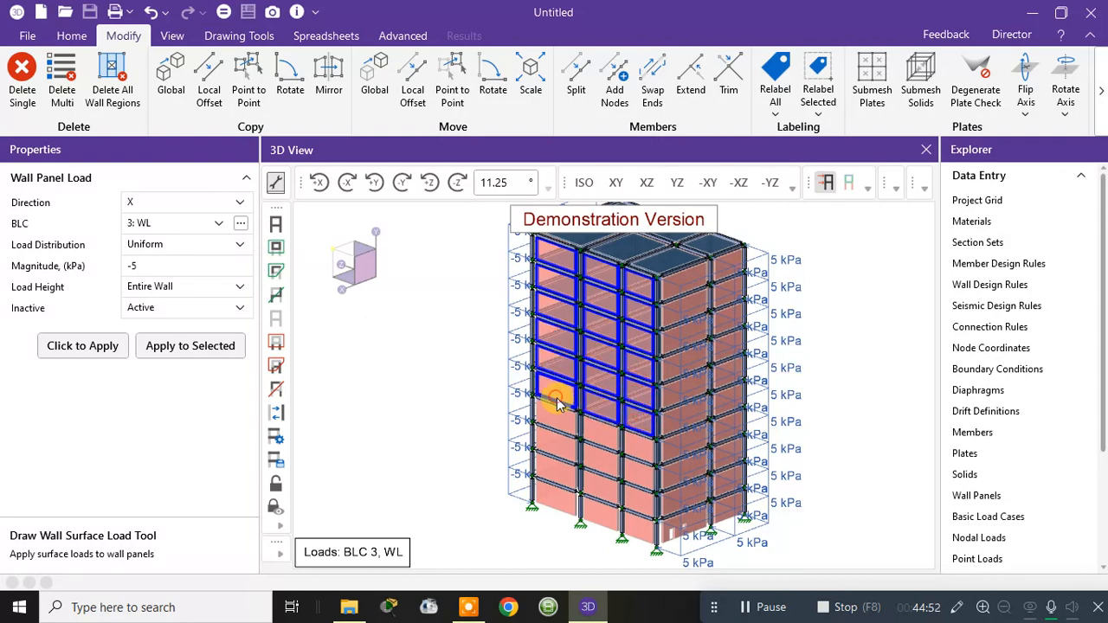
{"action": "left_click", "coordinate": [596, 426]}
{"action": "left_click", "coordinate": [629, 443]}
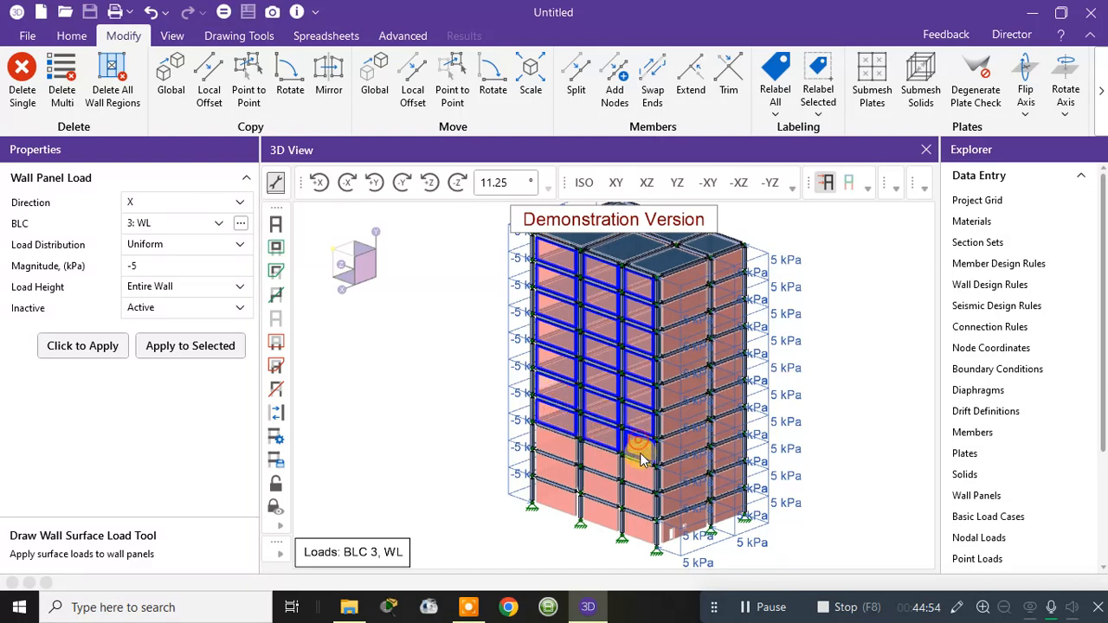
{"action": "left_click", "coordinate": [598, 459]}
{"action": "left_click", "coordinate": [564, 447]}
{"action": "left_click", "coordinate": [559, 474]}
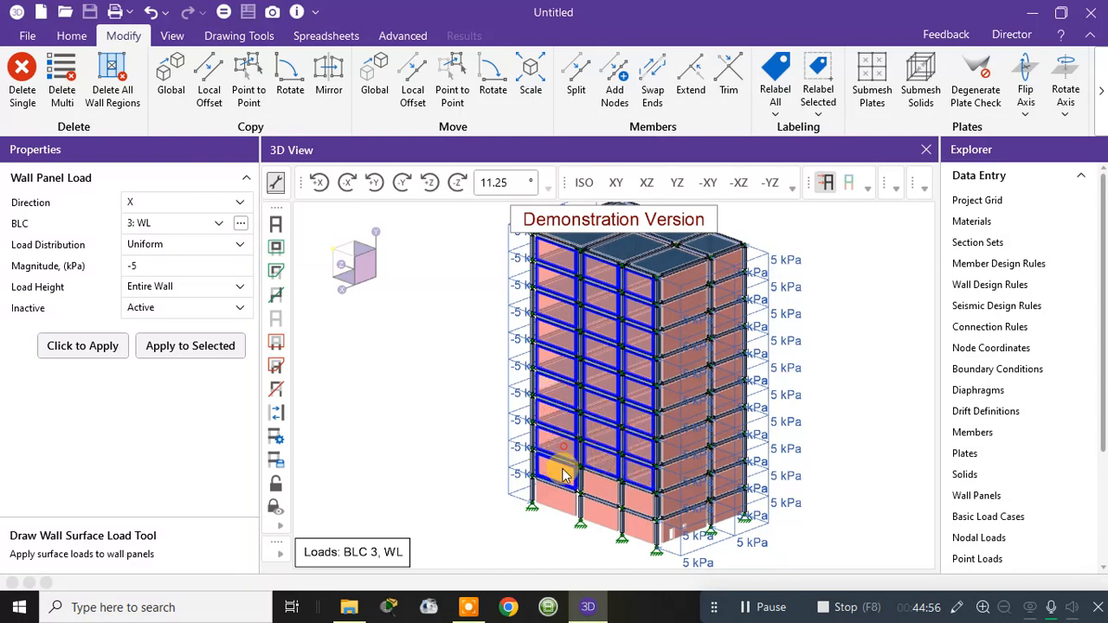
{"action": "left_click", "coordinate": [638, 500]}
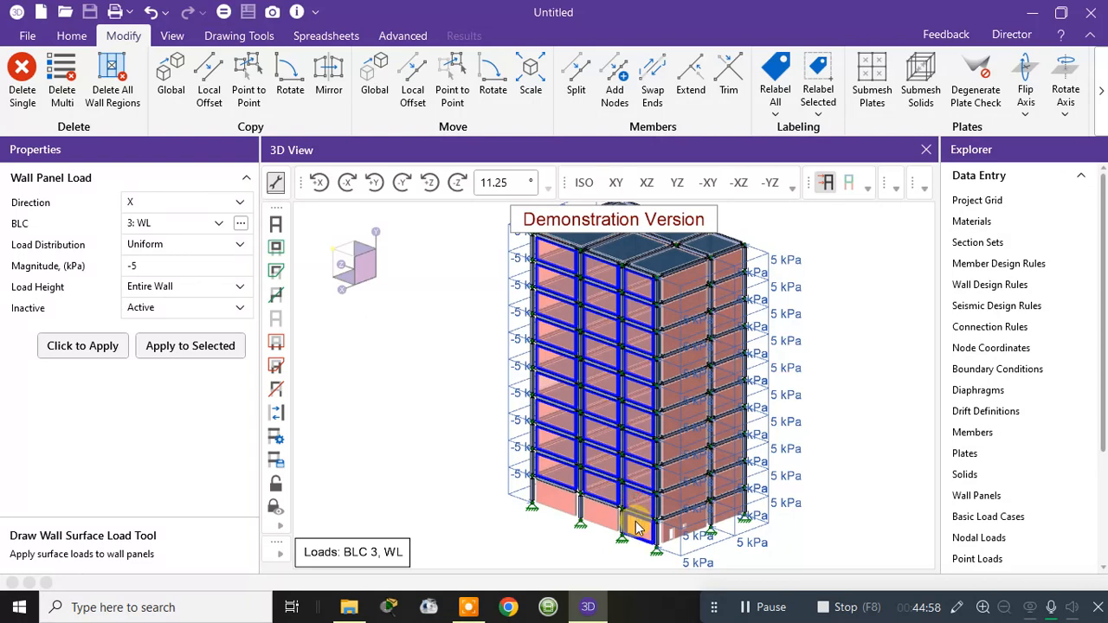
{"action": "left_click", "coordinate": [603, 521]}
{"action": "left_click", "coordinate": [562, 506]}
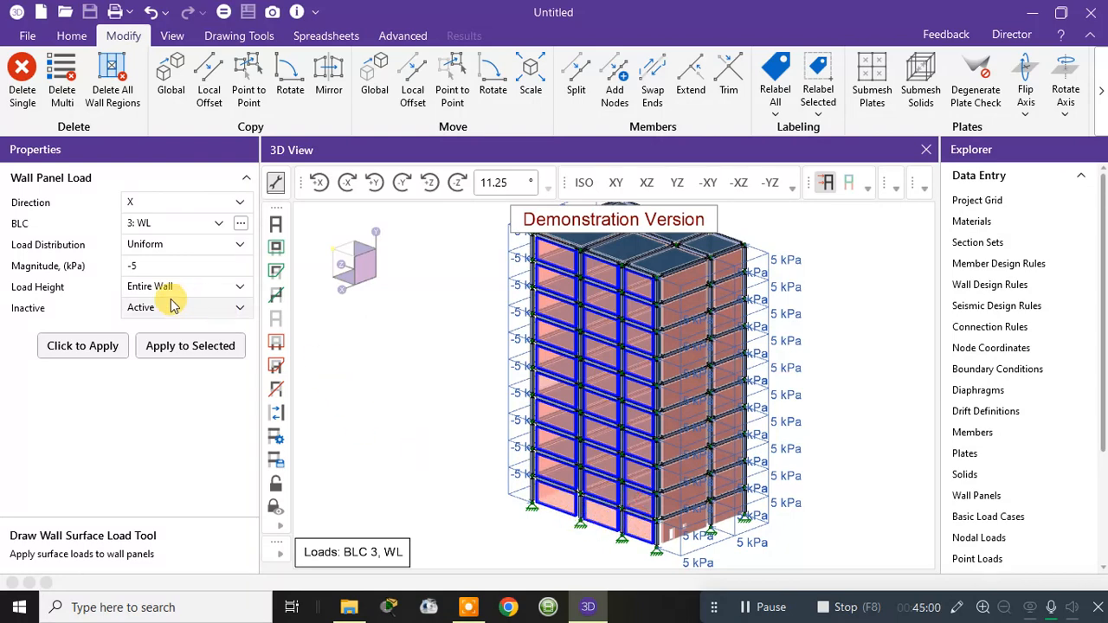
{"action": "left_click", "coordinate": [159, 350]}
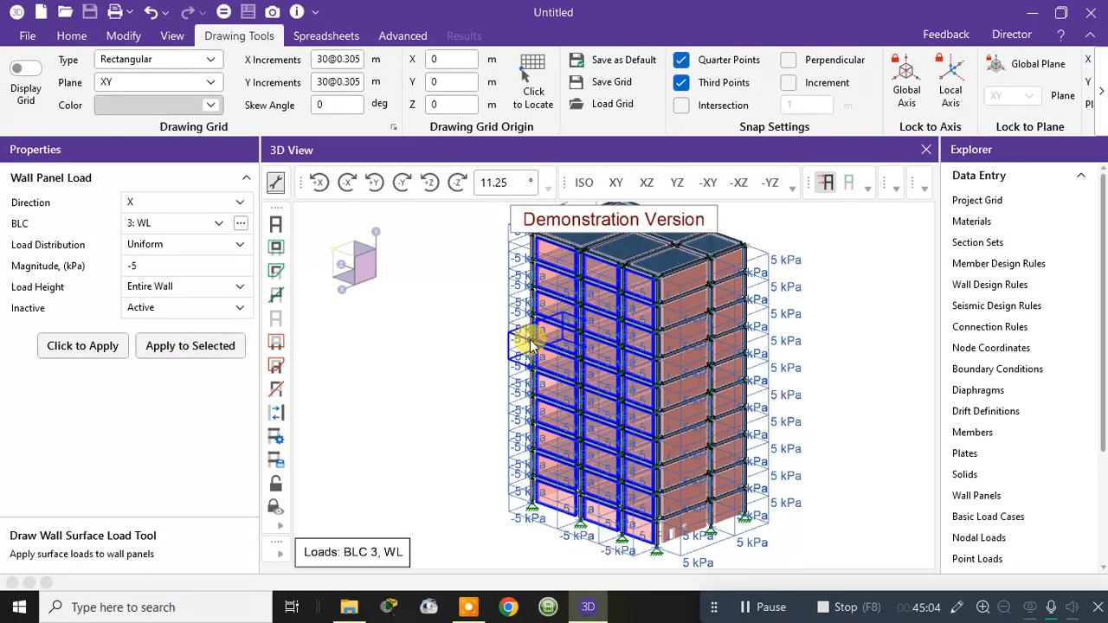
Apply a 5 kPa X-direction wall surface load in BLC 3: WL to all 30 wall panels of the opposite three-bay face on the negative X side
{"action": "middle_click_drag", "start_coordinate": [812, 350], "coordinate": [612, 360], "text": "shift"}
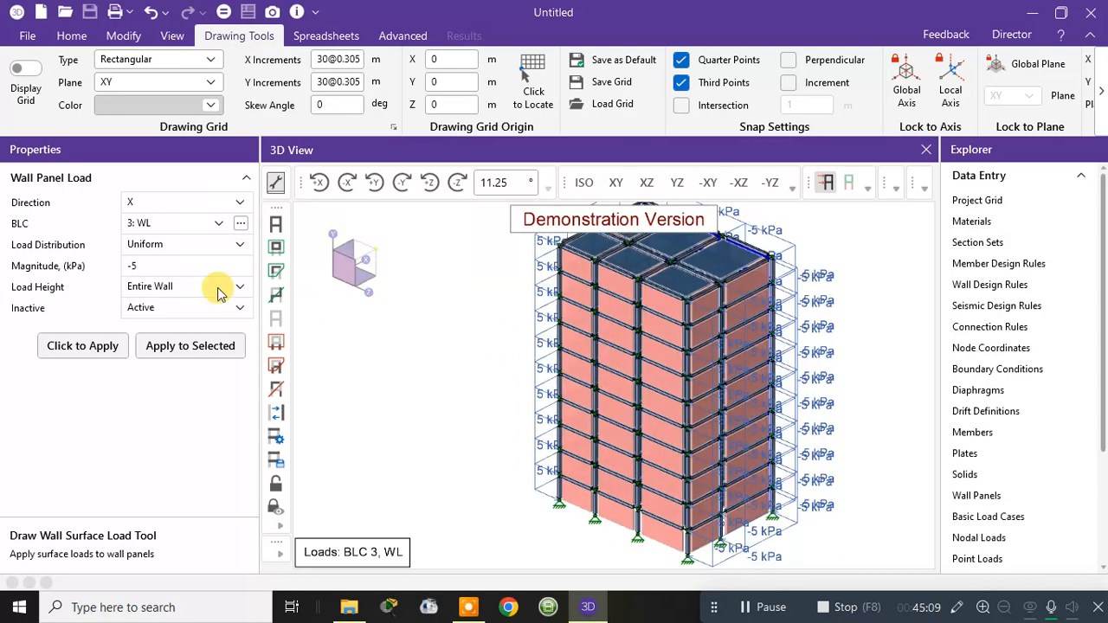
{"action": "left_click", "coordinate": [132, 268]}
{"action": "type", "text": "5"}
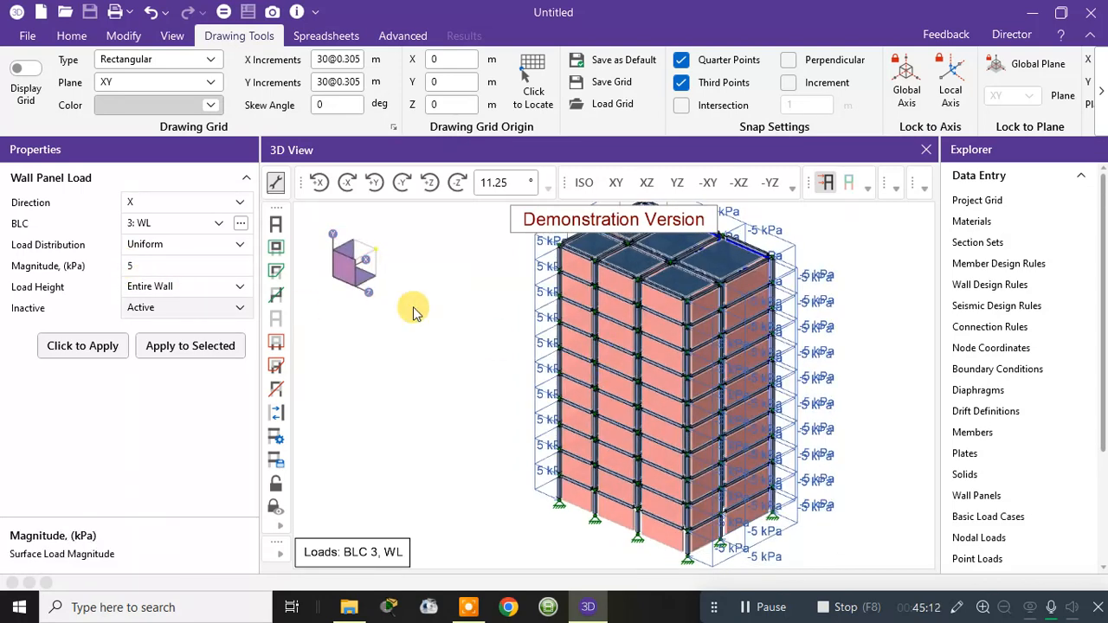
{"action": "left_click", "coordinate": [569, 266]}
{"action": "left_click", "coordinate": [609, 281]}
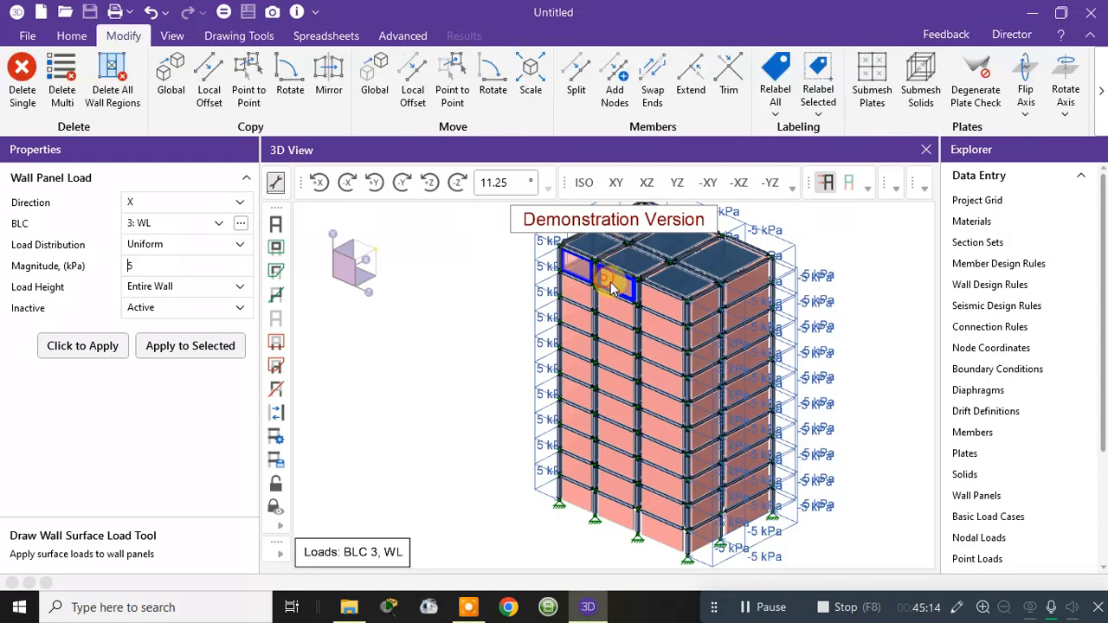
{"action": "left_click", "coordinate": [632, 311]}
{"action": "left_click", "coordinate": [593, 304]}
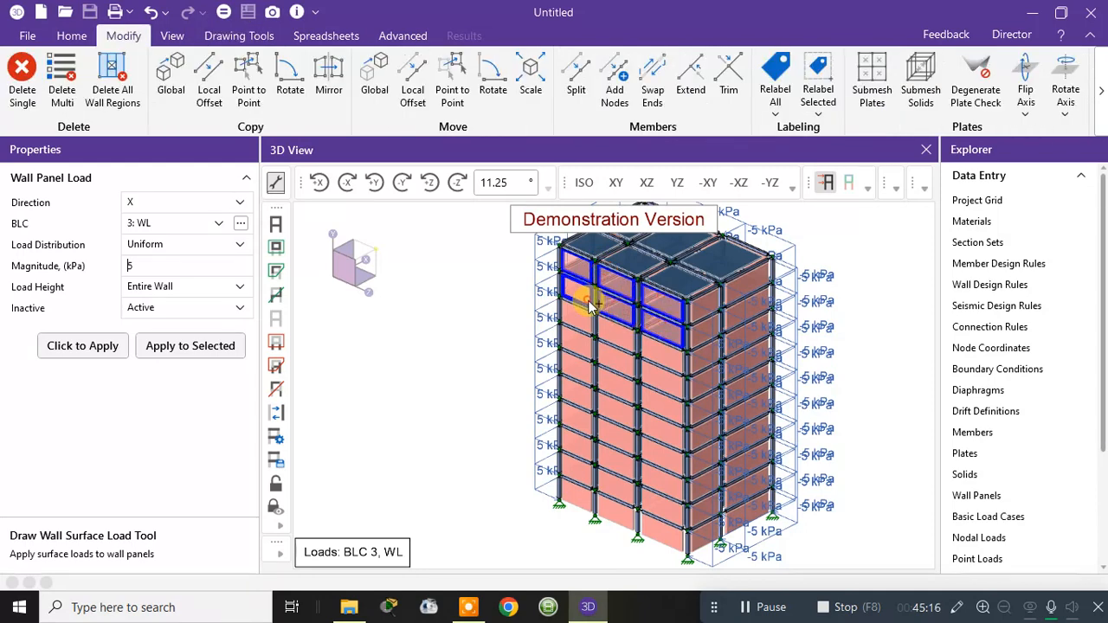
{"action": "left_click", "coordinate": [576, 314]}
{"action": "left_click", "coordinate": [609, 336]}
{"action": "left_click", "coordinate": [663, 346]}
{"action": "left_click", "coordinate": [651, 374]}
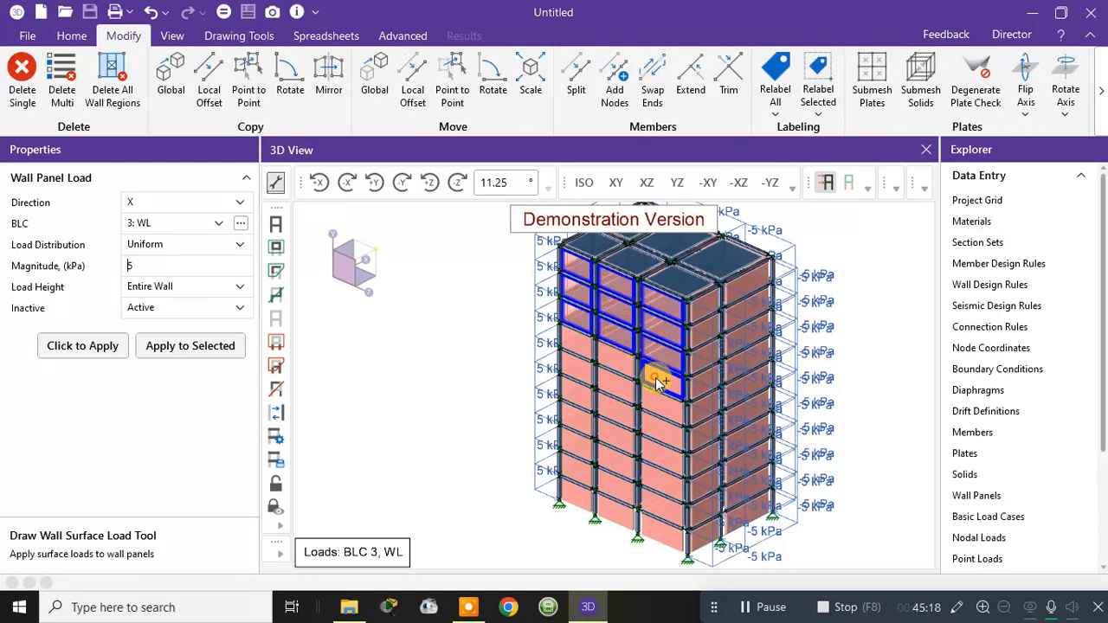
{"action": "left_click", "coordinate": [621, 373]}
{"action": "left_click", "coordinate": [575, 351]}
{"action": "left_click", "coordinate": [570, 375]}
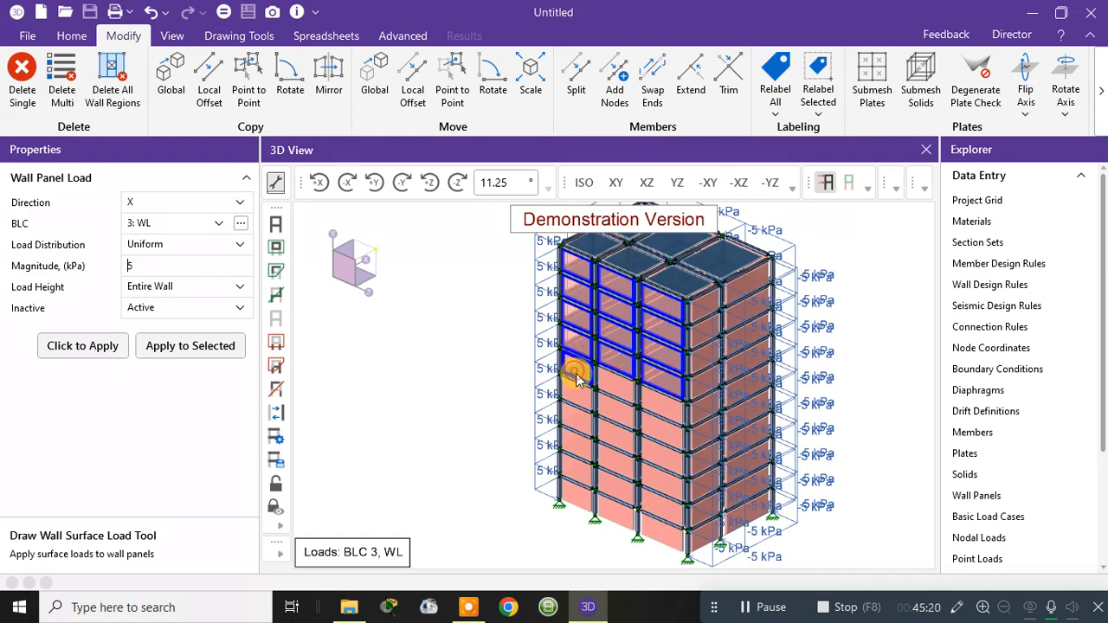
{"action": "left_click", "coordinate": [610, 379]}
{"action": "left_click", "coordinate": [656, 401]}
{"action": "left_click", "coordinate": [645, 425]}
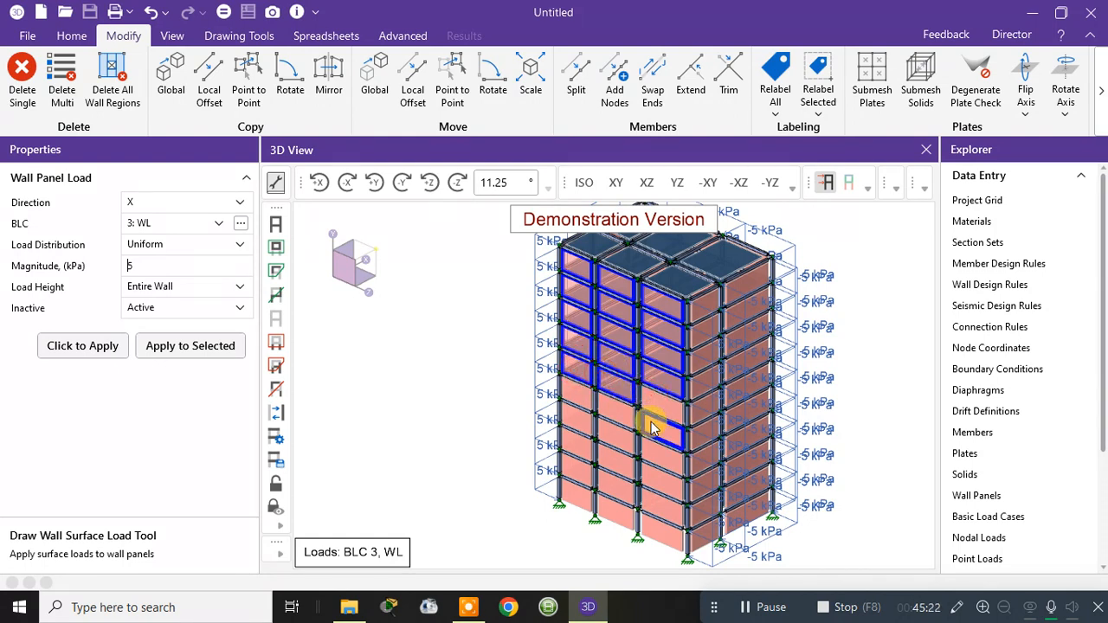
{"action": "left_click", "coordinate": [606, 411]}
{"action": "left_click", "coordinate": [577, 403]}
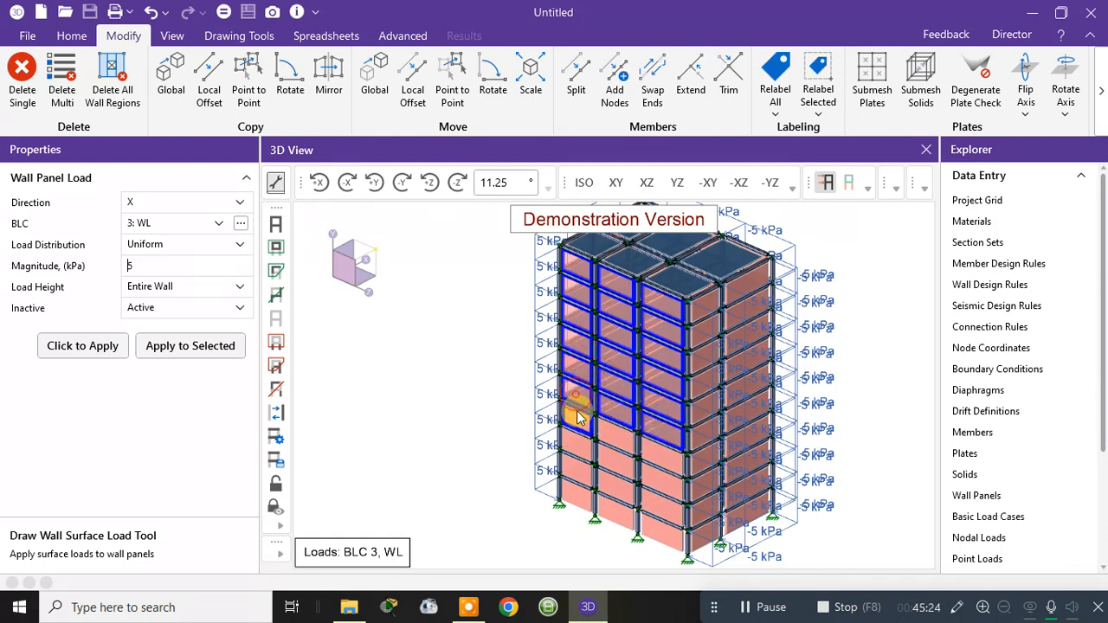
{"action": "left_click", "coordinate": [606, 425]}
{"action": "left_click", "coordinate": [642, 446]}
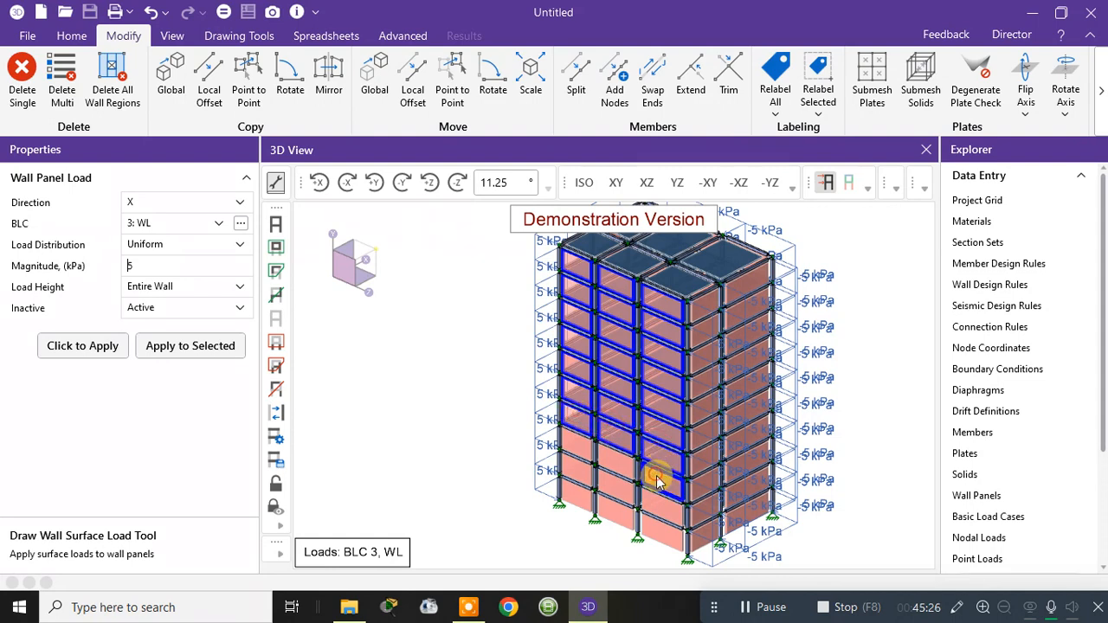
{"action": "left_click", "coordinate": [618, 462]}
{"action": "left_click", "coordinate": [580, 452]}
{"action": "left_click", "coordinate": [616, 484]}
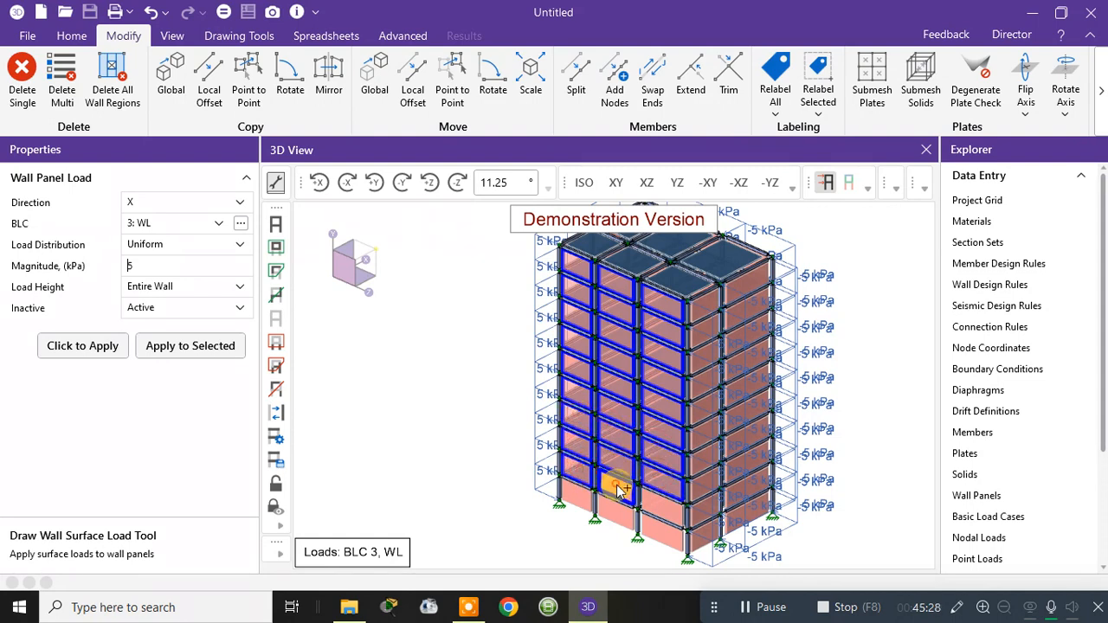
{"action": "left_click", "coordinate": [646, 497]}
{"action": "left_click", "coordinate": [648, 523]}
{"action": "left_click", "coordinate": [616, 519]}
{"action": "left_click", "coordinate": [572, 499]}
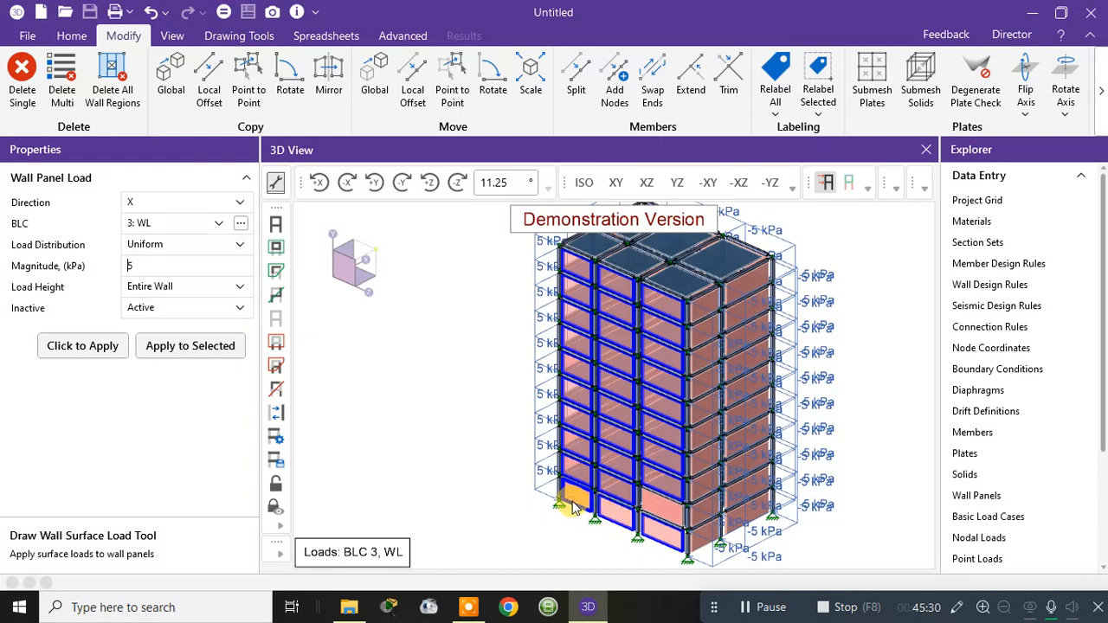
{"action": "left_click", "coordinate": [643, 505]}
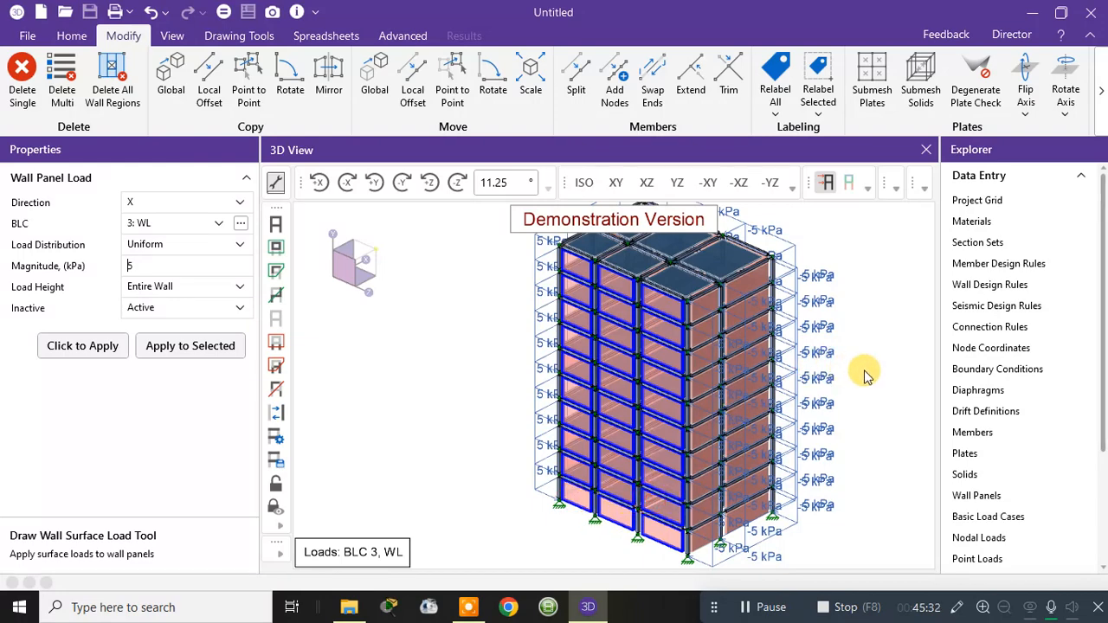
{"action": "middle_click_drag", "start_coordinate": [864, 371], "coordinate": [762, 364]}
{"action": "left_click", "coordinate": [161, 345]}
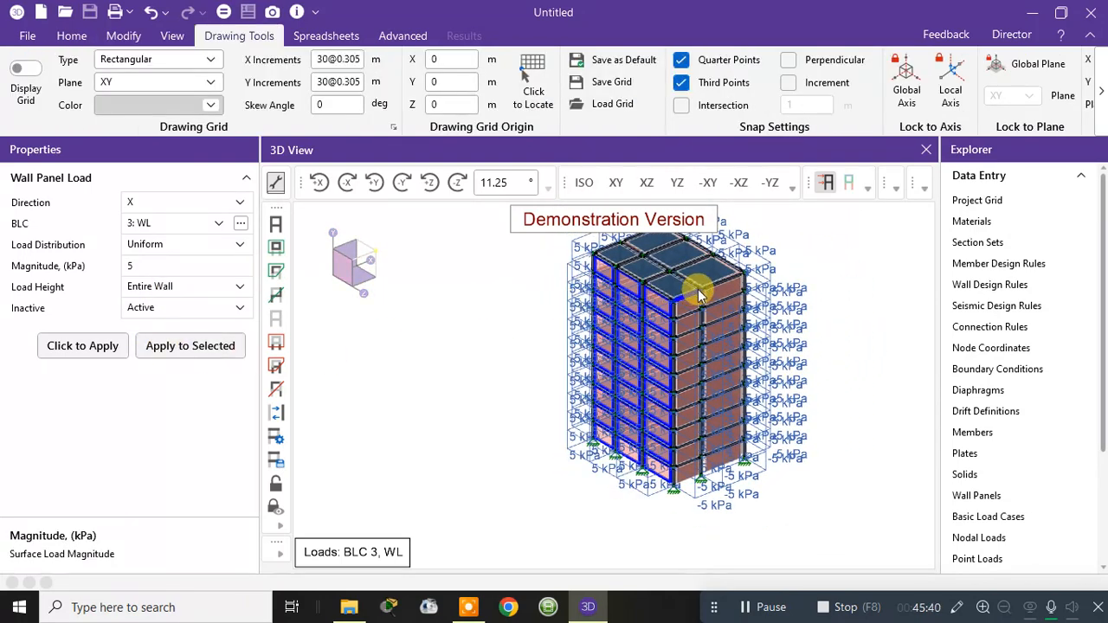
Review the wind loads from above, check the load entries in the Basic Load Cases spreadsheet, and close it
{"action": "middle_click_drag", "start_coordinate": [887, 256], "coordinate": [808, 348], "text": "shift"}
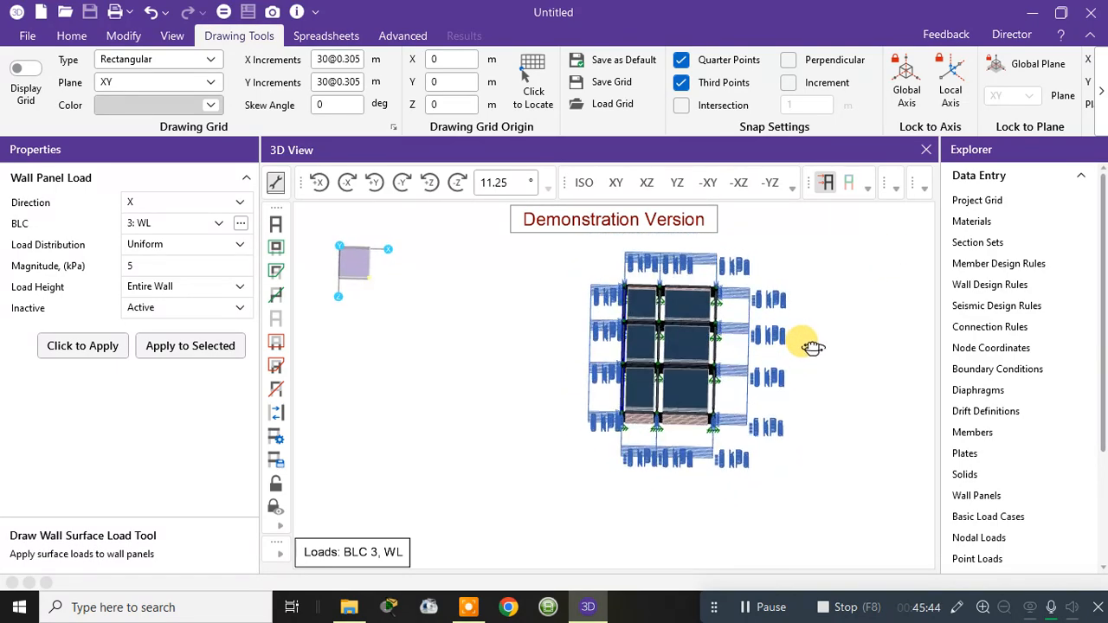
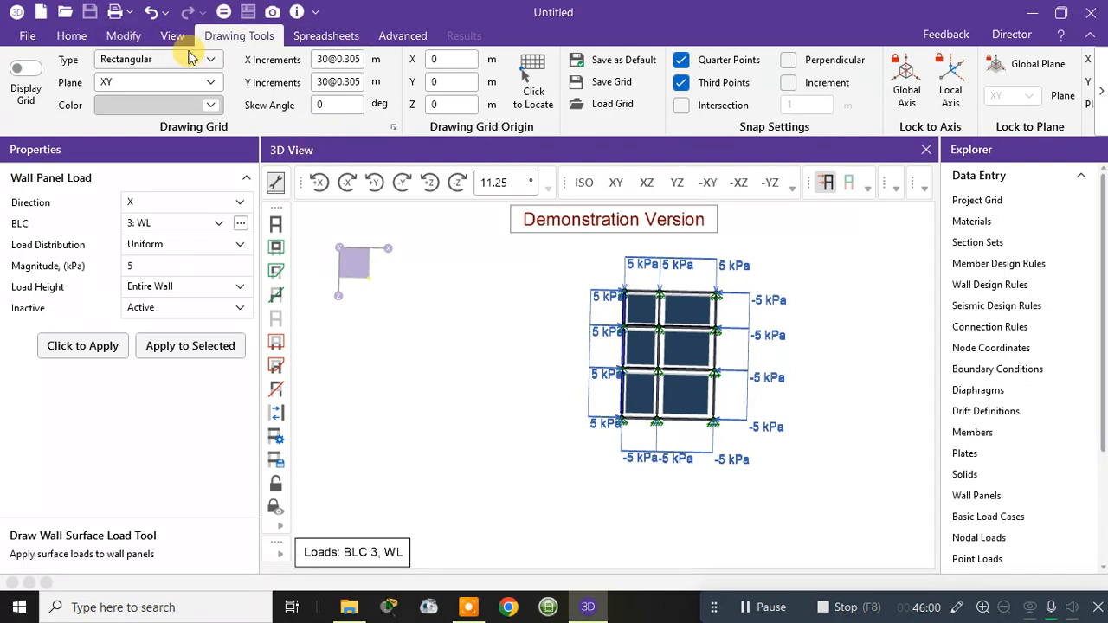
{"action": "left_click", "coordinate": [87, 41]}
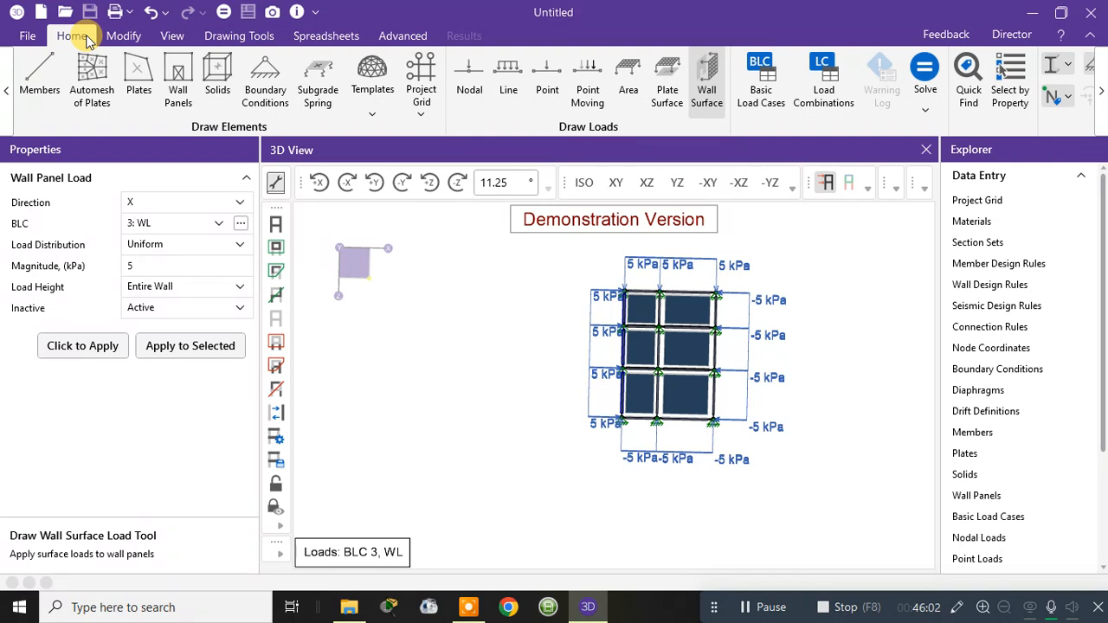
{"action": "left_click", "coordinate": [746, 92]}
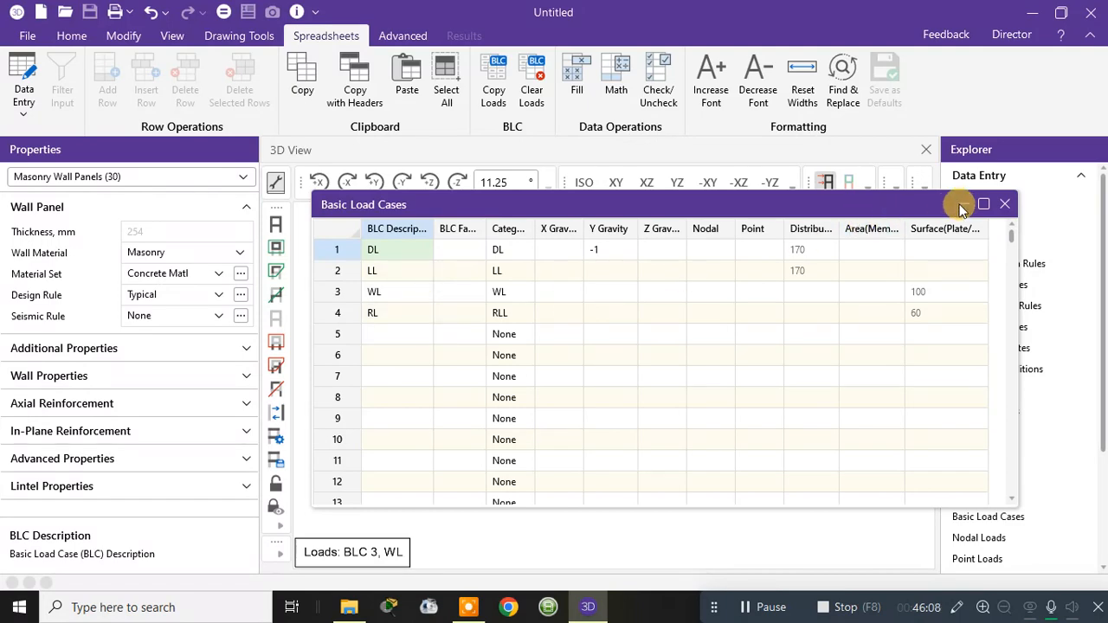
{"action": "left_click", "coordinate": [1011, 207]}
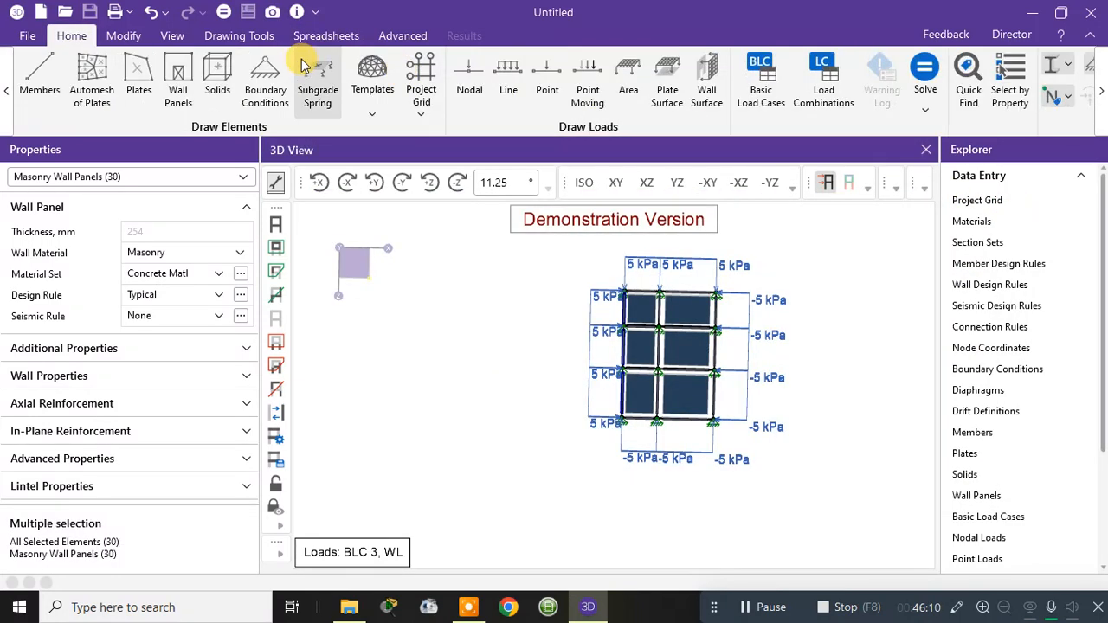
Open the Load Combinations spreadsheet and its LC Generator, and keep IS456 LSD (Collapse) as the Indian load combination code
{"action": "left_click", "coordinate": [825, 92]}
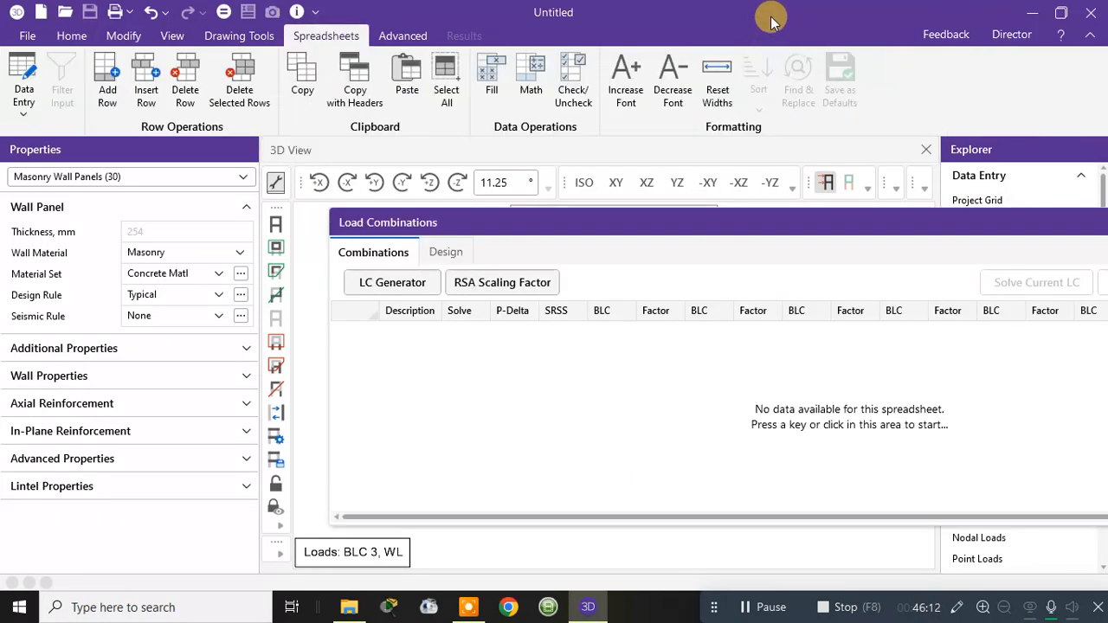
{"action": "left_click_drag", "start_coordinate": [595, 227], "coordinate": [292, 65]}
{"action": "left_click", "coordinate": [92, 137]}
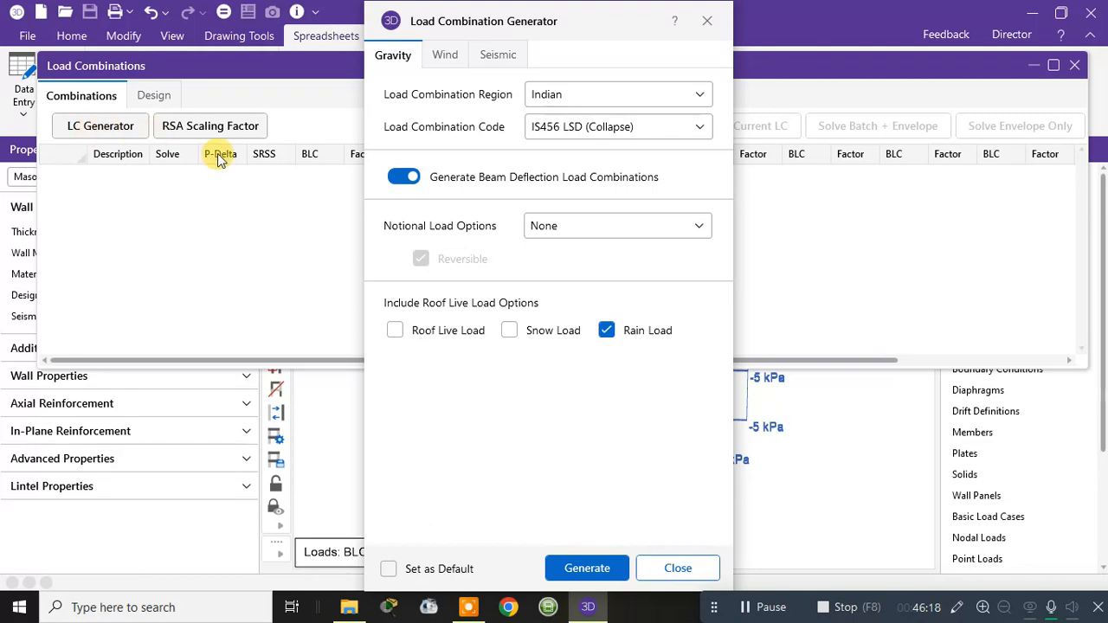
{"action": "left_click", "coordinate": [606, 137]}
{"action": "left_click", "coordinate": [606, 136]}
{"action": "left_click", "coordinate": [606, 136]}
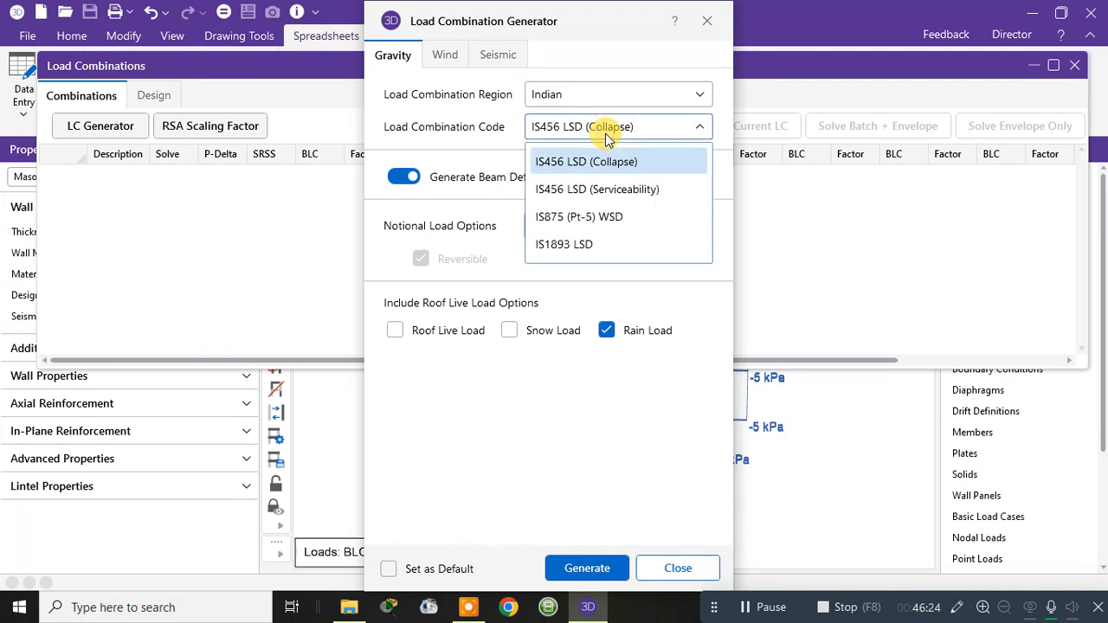
{"action": "left_click", "coordinate": [606, 137]}
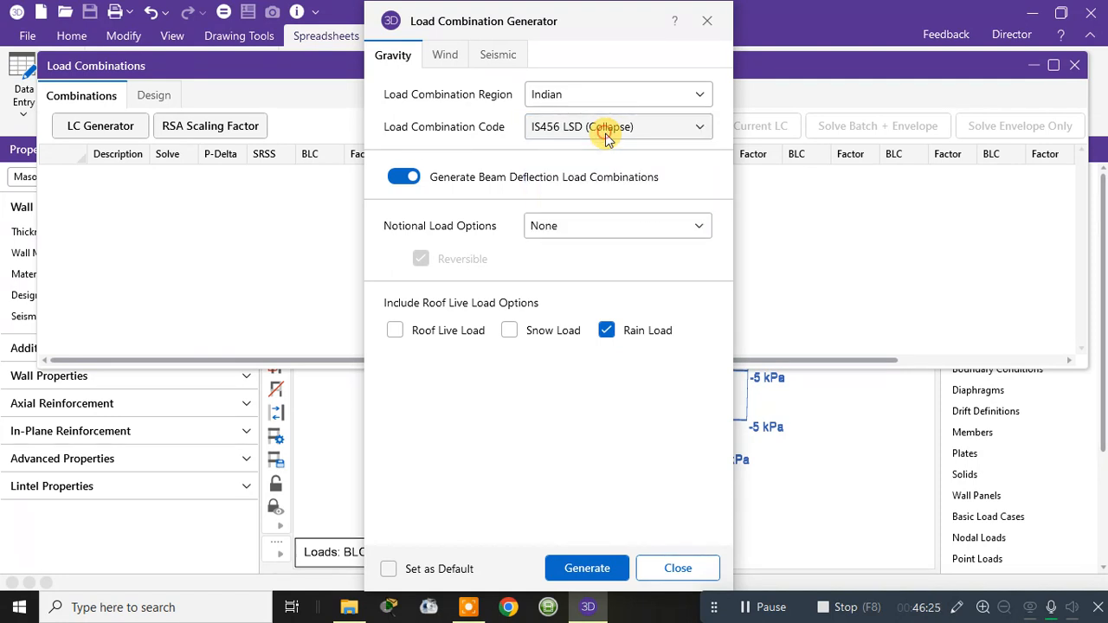
{"action": "left_click", "coordinate": [588, 234]}
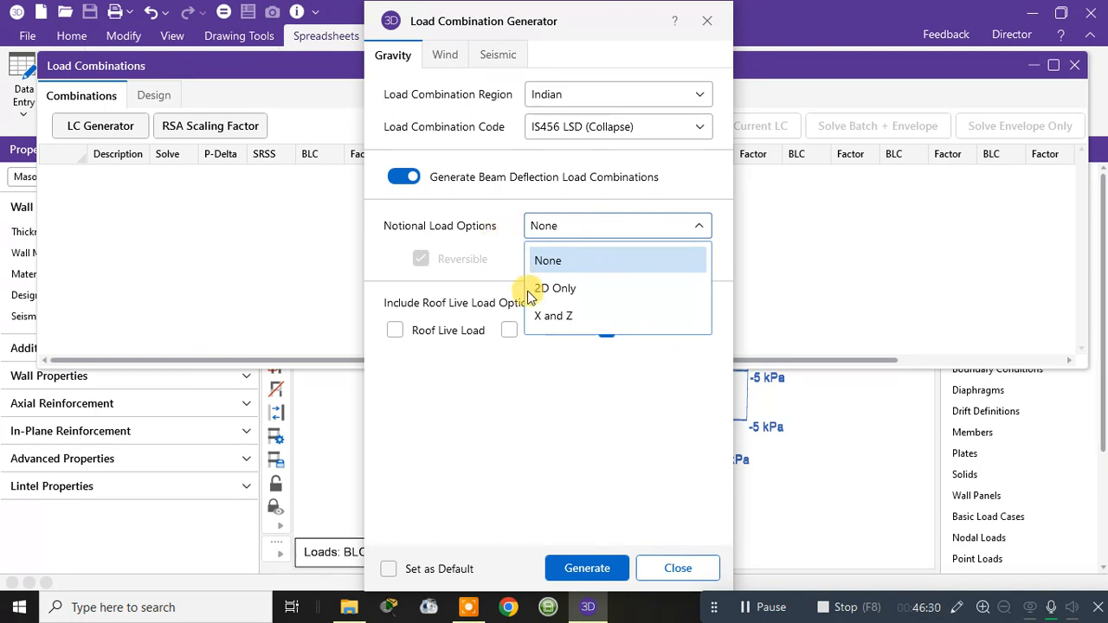
{"action": "left_click", "coordinate": [548, 318]}
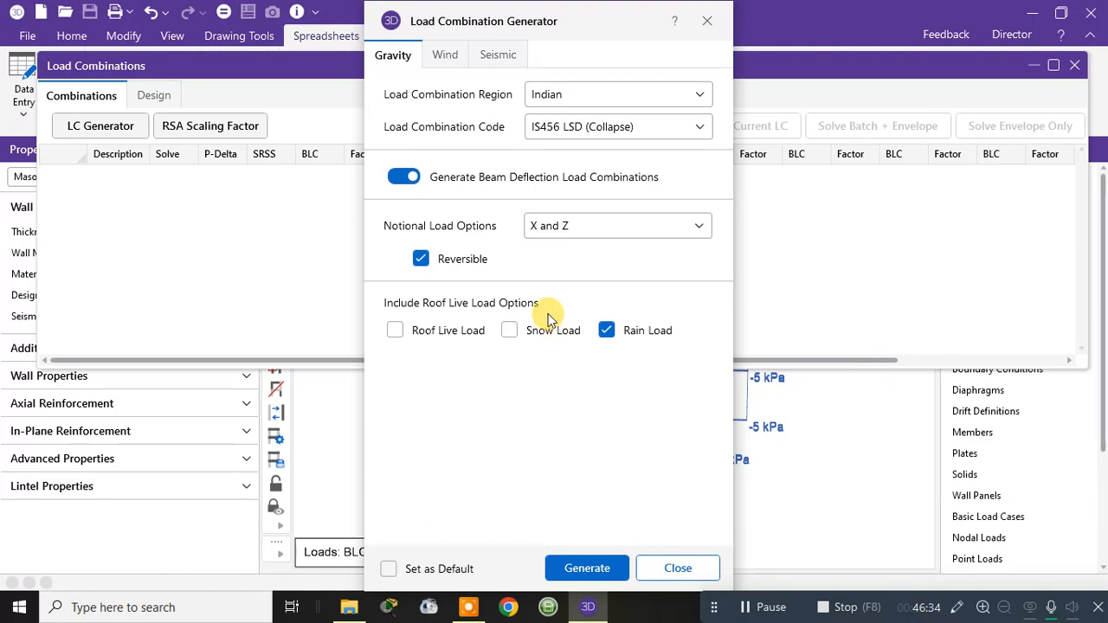
{"action": "left_click", "coordinate": [532, 227]}
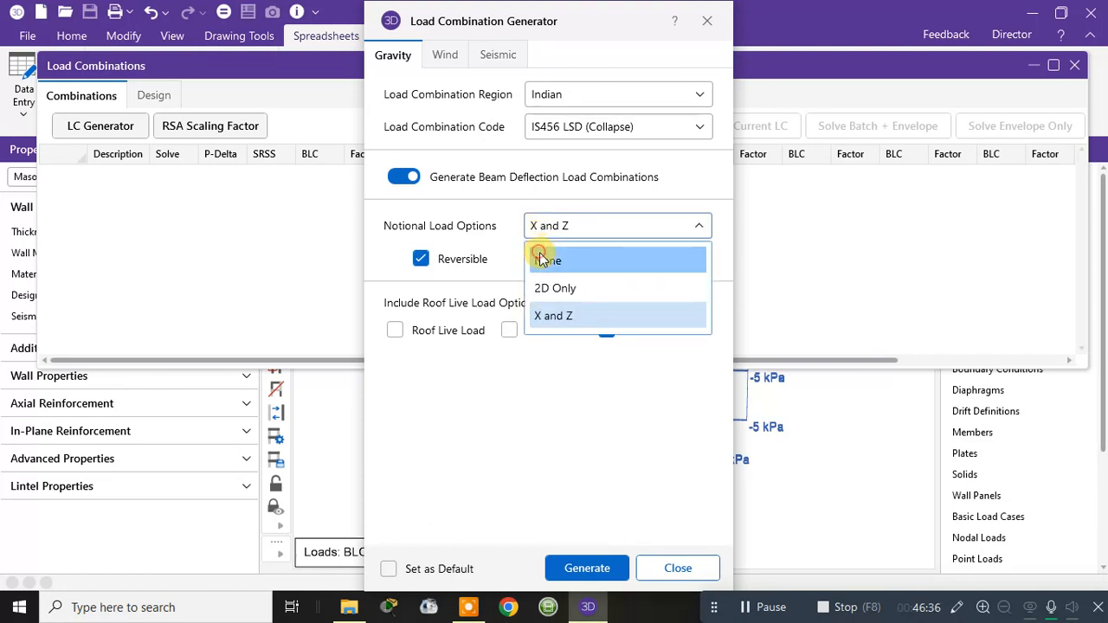
{"action": "left_click", "coordinate": [539, 260]}
Generate IS456 LSD (Collapse) wind load combinations in X and Z, not reversible and with roof wind loads, and close the generator
{"action": "left_click", "coordinate": [450, 57]}
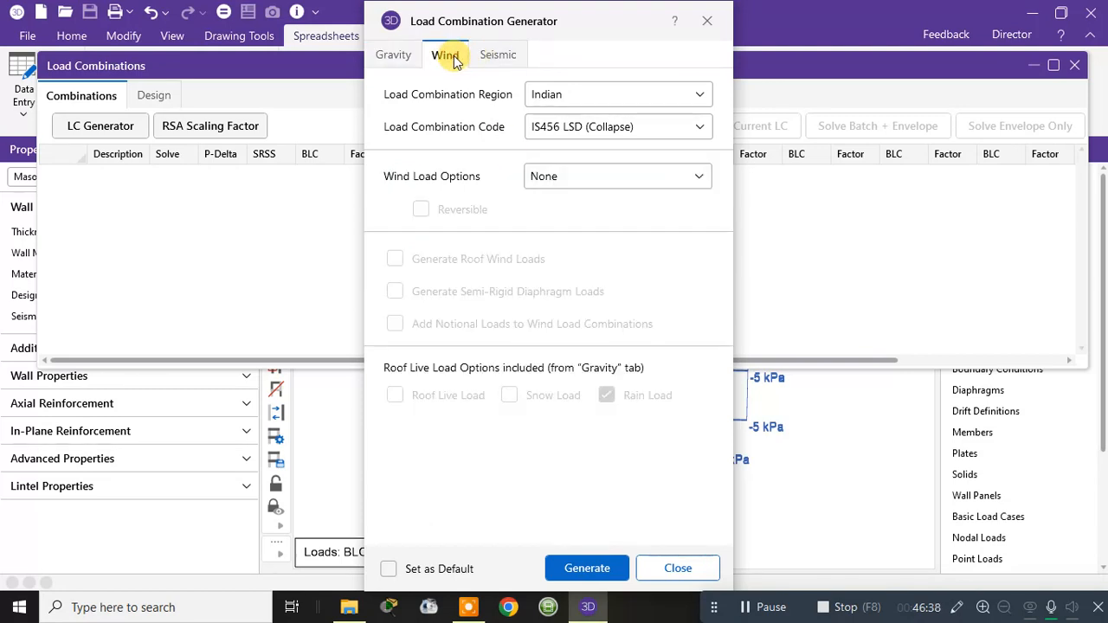
{"action": "left_click", "coordinate": [560, 184]}
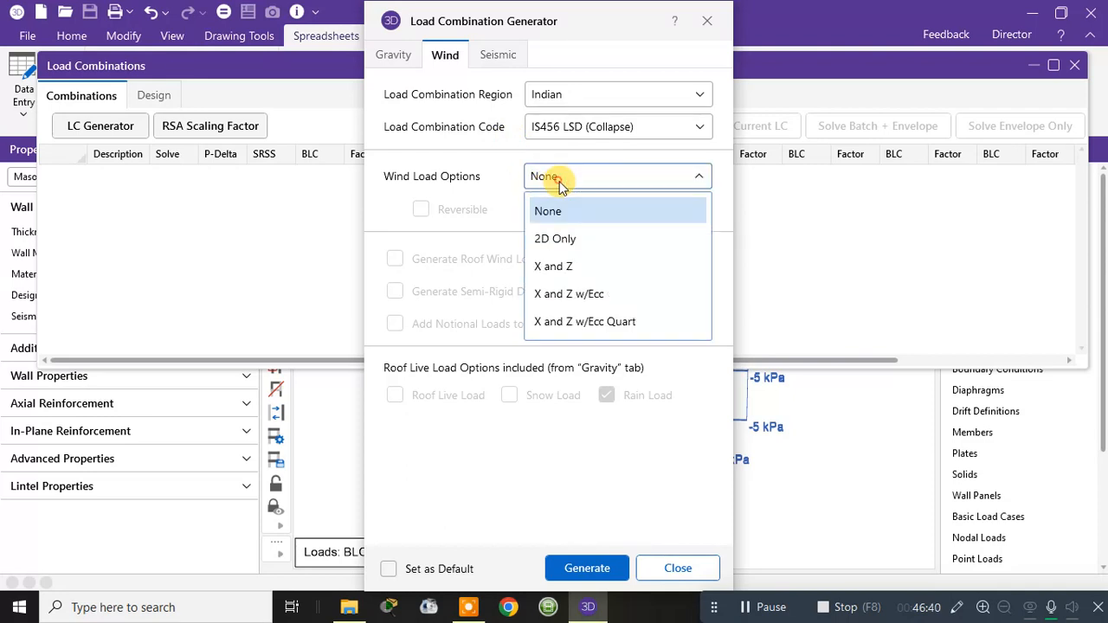
{"action": "left_click", "coordinate": [588, 268]}
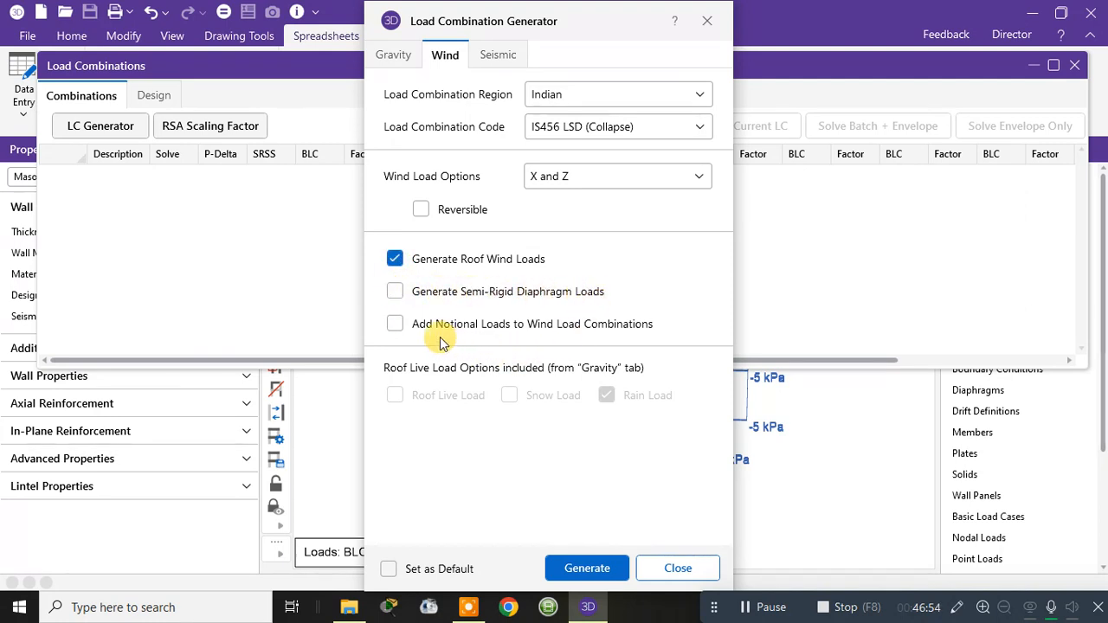
{"action": "left_click", "coordinate": [596, 568]}
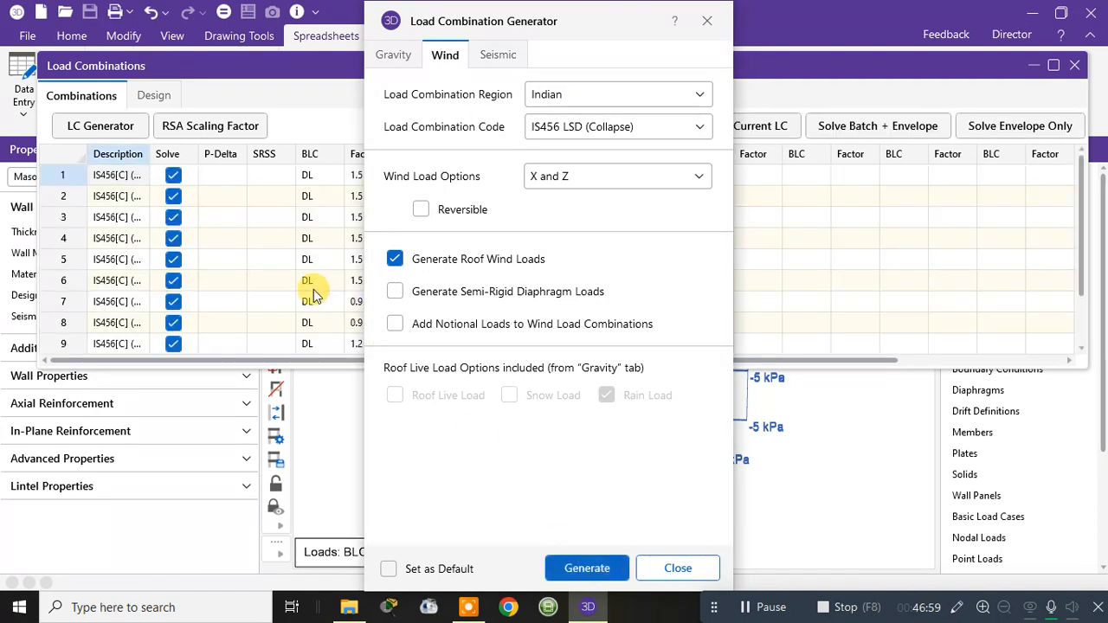
{"action": "left_click", "coordinate": [702, 573]}
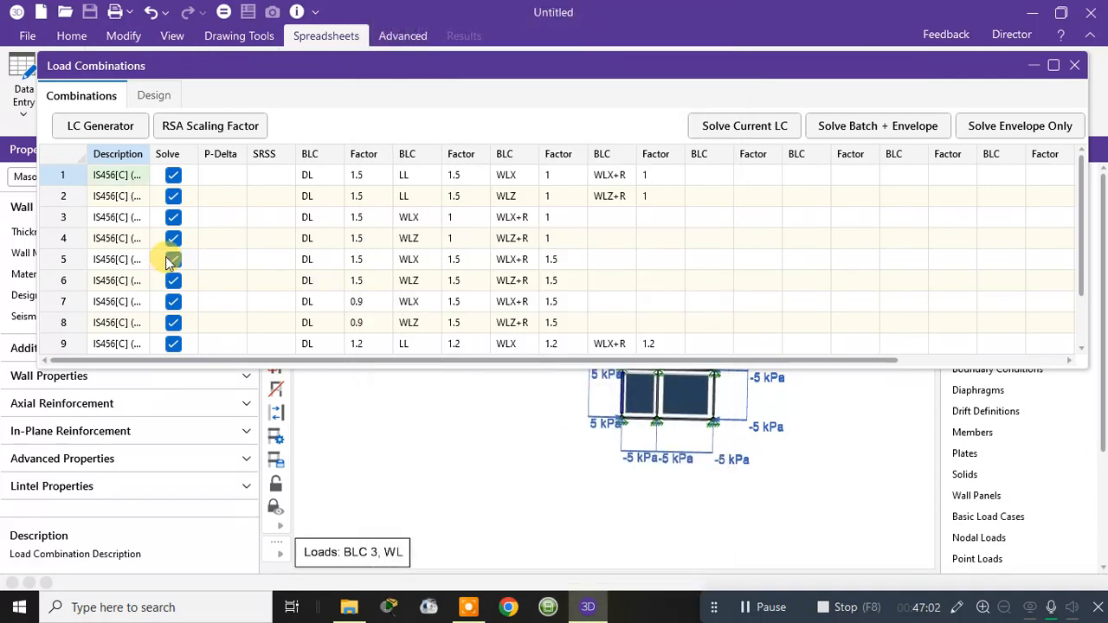
Check the generated load combinations and solve them all as a batch with envelope
{"action": "scroll", "coordinate": [177, 257], "scroll_direction": "down", "scroll_amount": 1}
{"action": "scroll", "coordinate": [287, 259], "scroll_direction": "up", "scroll_amount": 1}
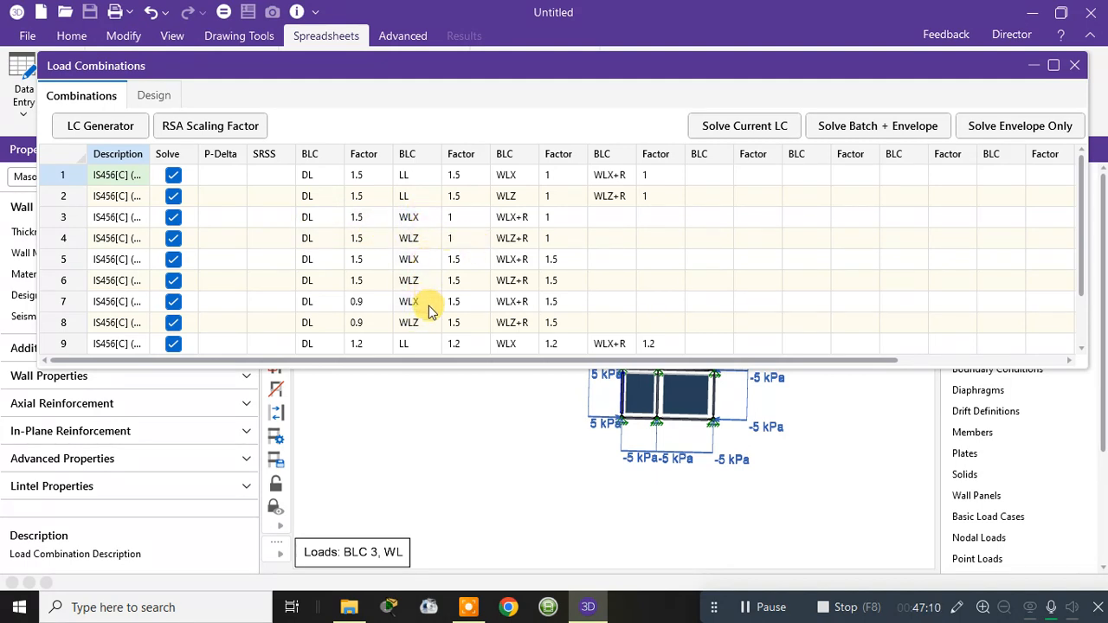
{"action": "scroll", "coordinate": [424, 316], "scroll_direction": "down", "scroll_amount": 1}
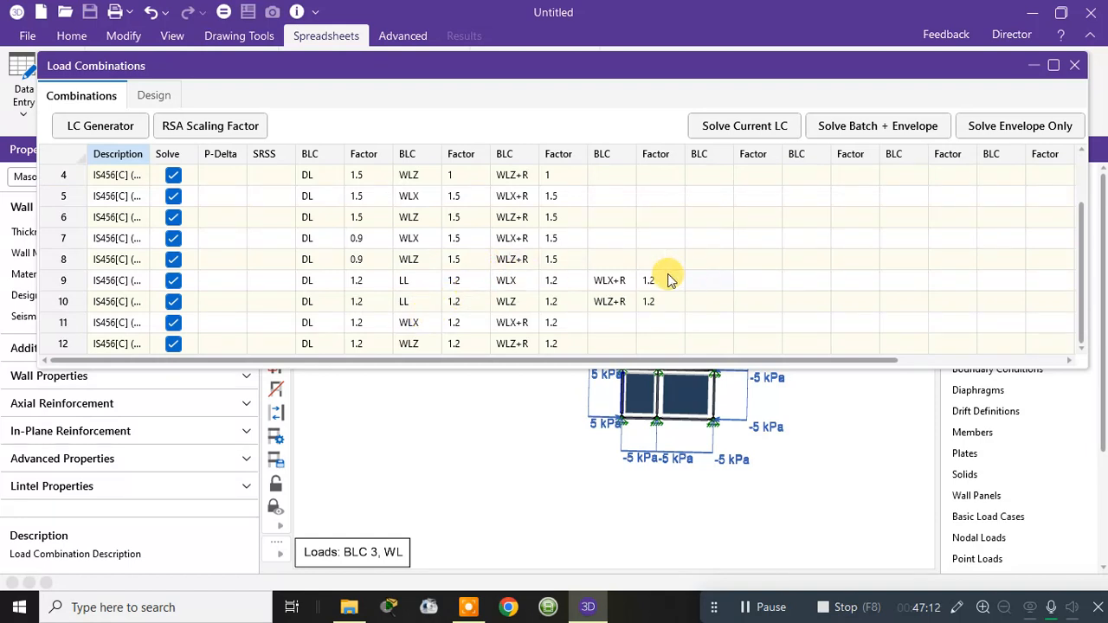
{"action": "scroll", "coordinate": [223, 312], "scroll_direction": "up", "scroll_amount": 1}
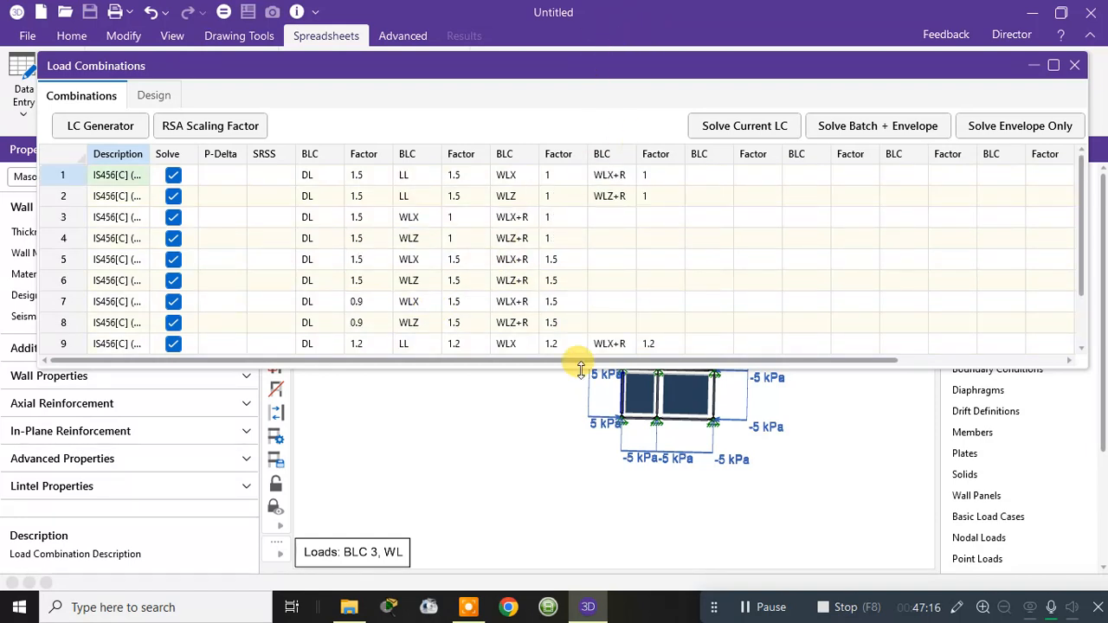
{"action": "left_click", "coordinate": [857, 128]}
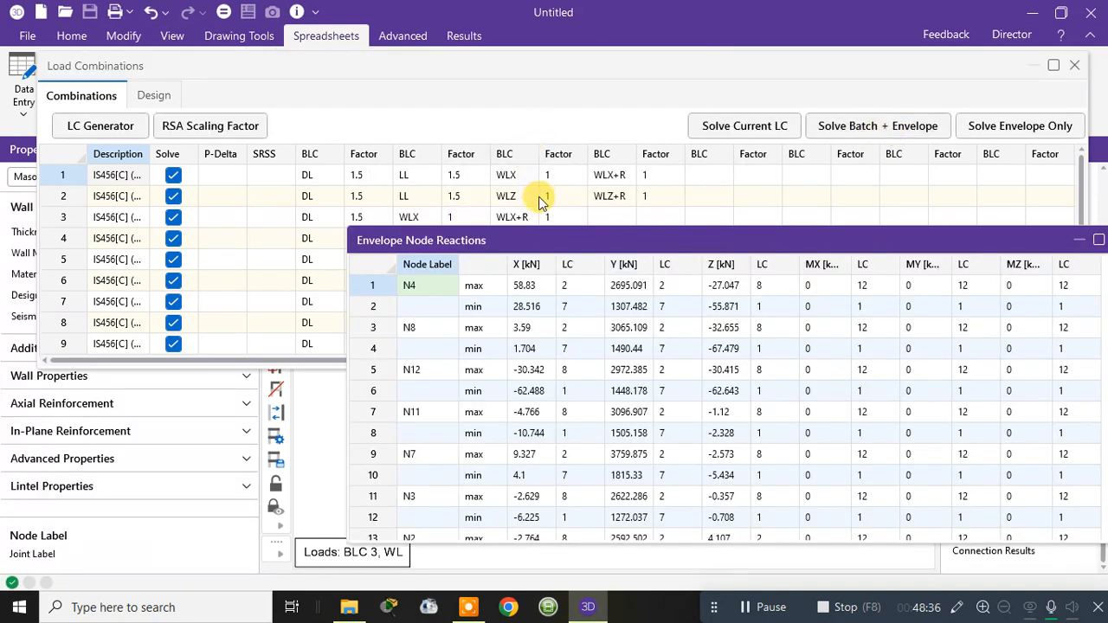
Examine the full envelope node reactions, check the load combinations' design settings, and close both spreadsheets
{"action": "left_click_drag", "start_coordinate": [537, 238], "coordinate": [355, 111]}
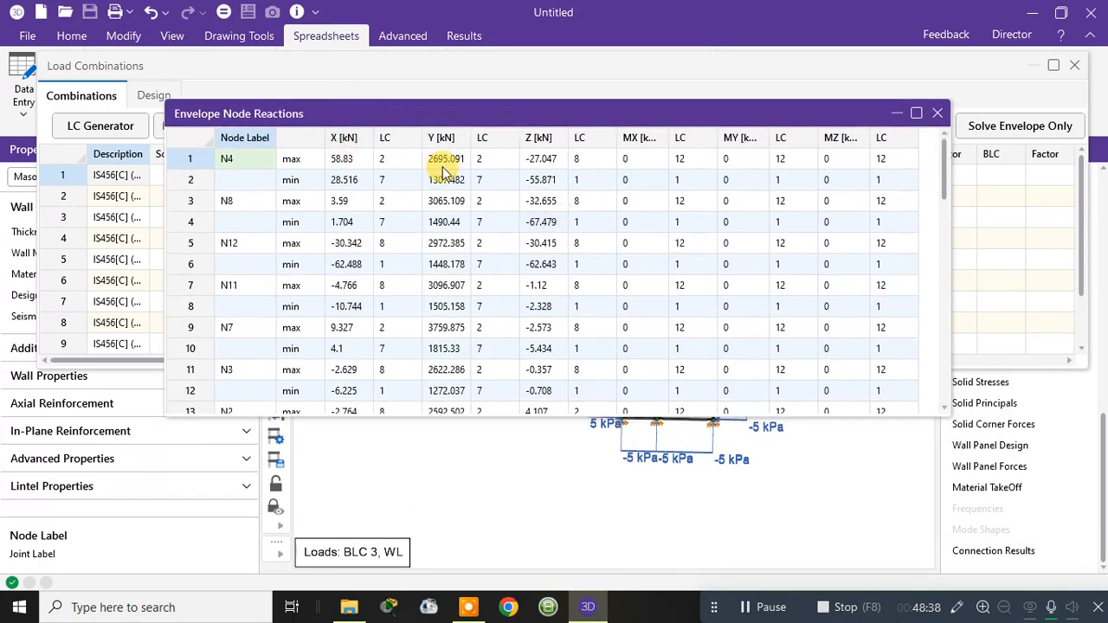
{"action": "scroll", "coordinate": [430, 208], "scroll_direction": "down", "scroll_amount": 13}
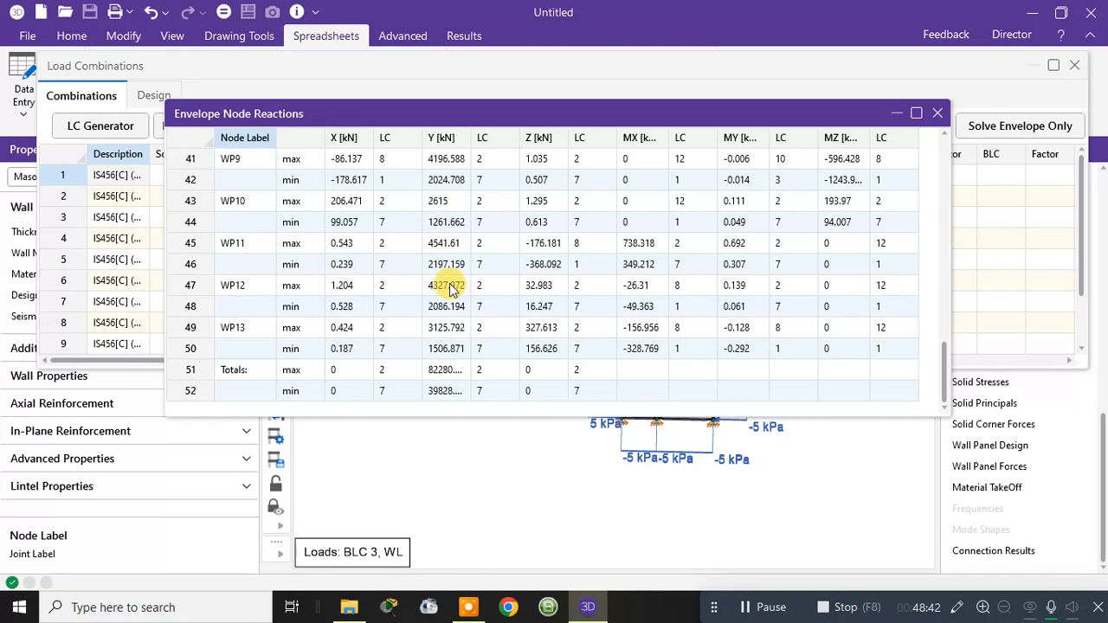
{"action": "scroll", "coordinate": [449, 291], "scroll_direction": "up", "scroll_amount": 13}
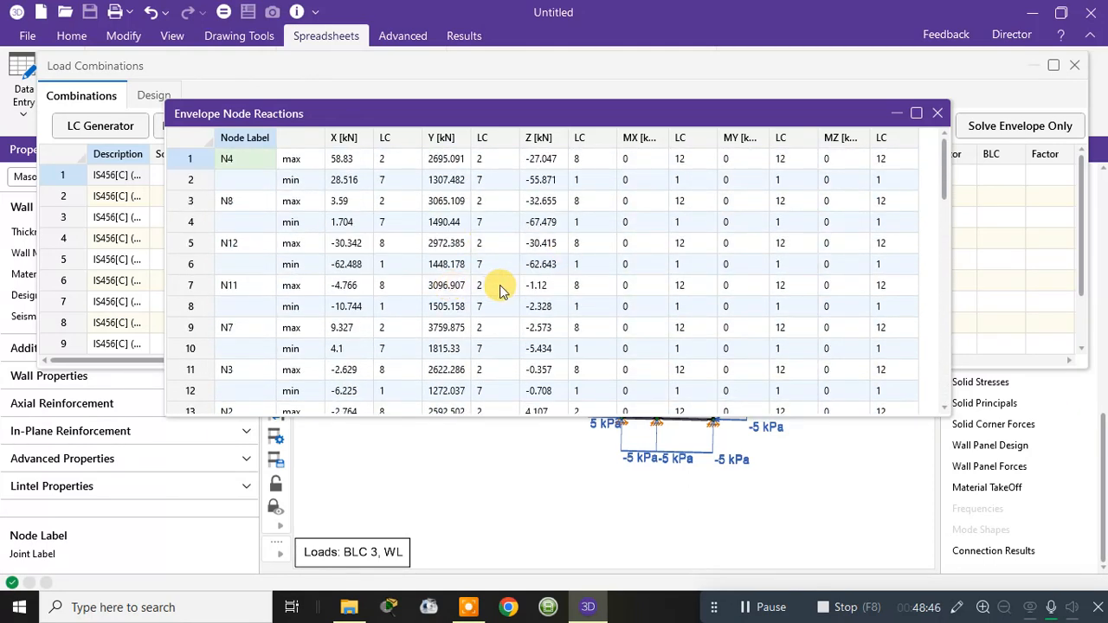
{"action": "scroll", "coordinate": [727, 249], "scroll_direction": "down", "scroll_amount": 13}
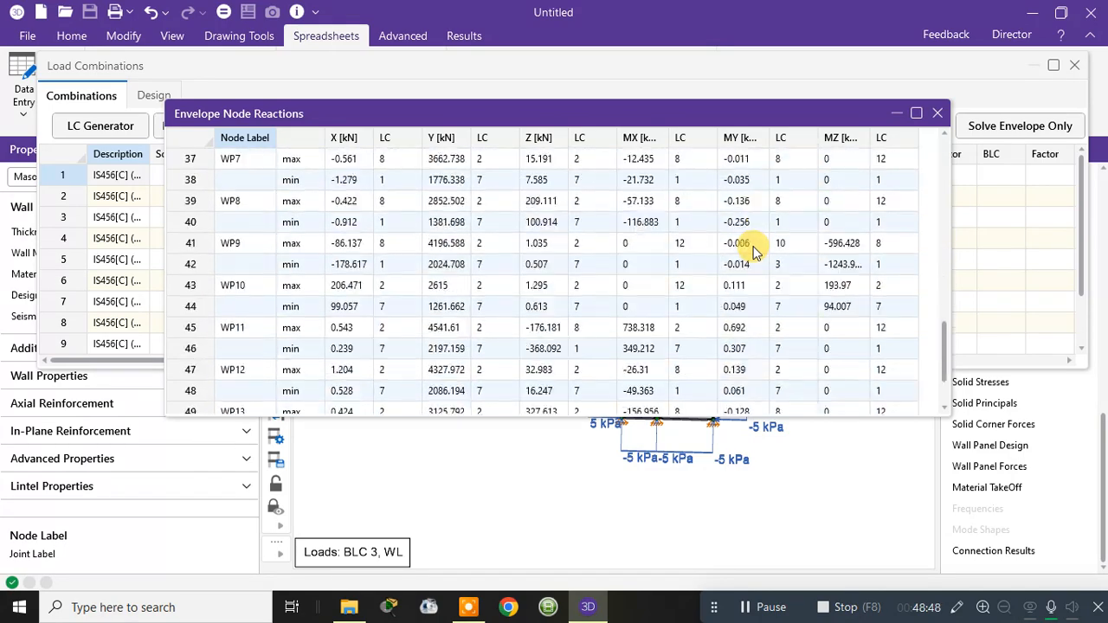
{"action": "scroll", "coordinate": [753, 251], "scroll_direction": "up", "scroll_amount": 13}
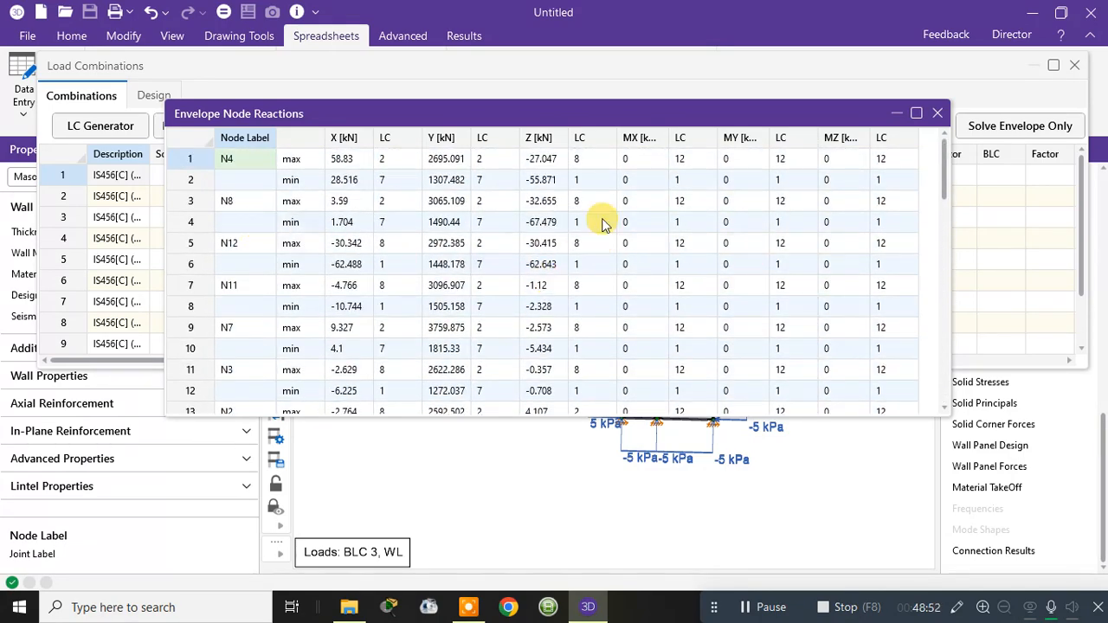
{"action": "left_click", "coordinate": [937, 113]}
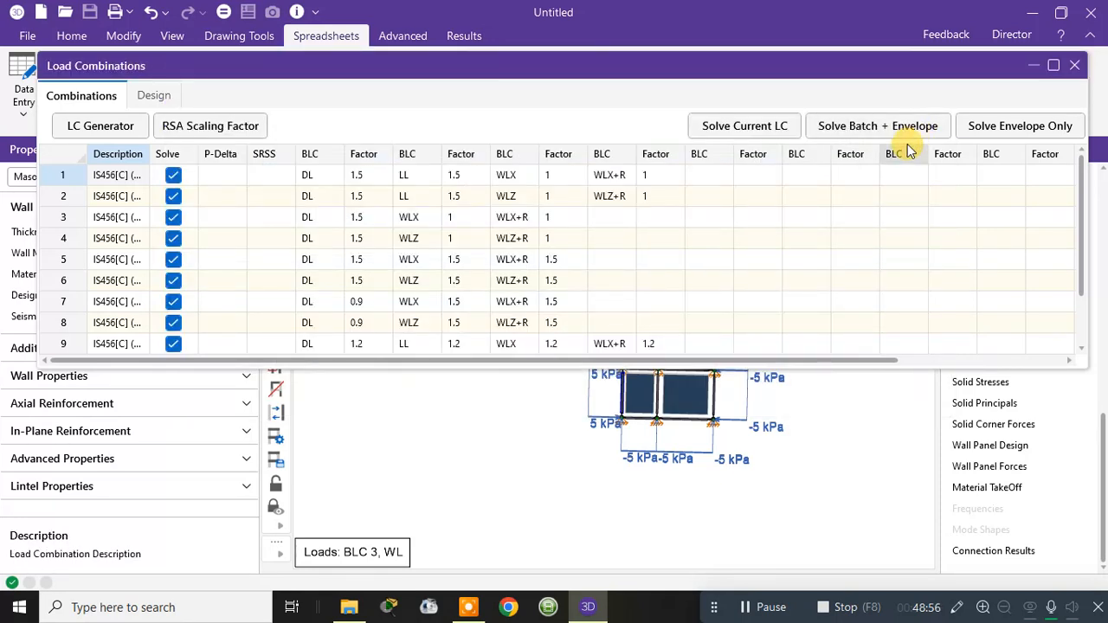
{"action": "left_click", "coordinate": [168, 98]}
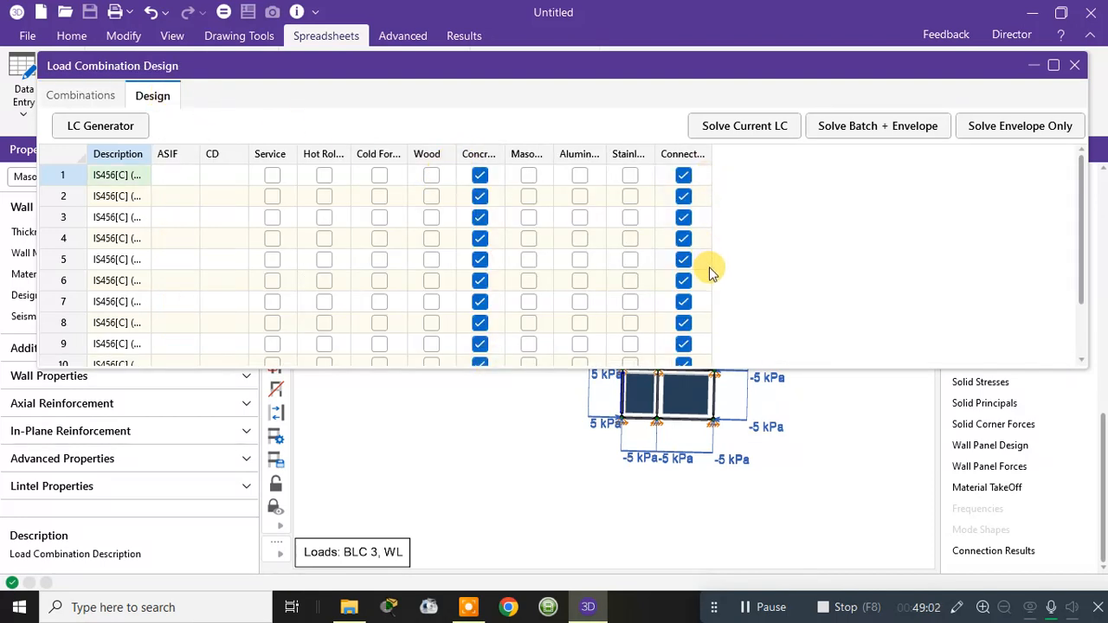
{"action": "scroll", "coordinate": [708, 231], "scroll_direction": "down", "scroll_amount": 1}
{"action": "scroll", "coordinate": [708, 230], "scroll_direction": "up", "scroll_amount": 1}
{"action": "left_click", "coordinate": [1075, 66]}
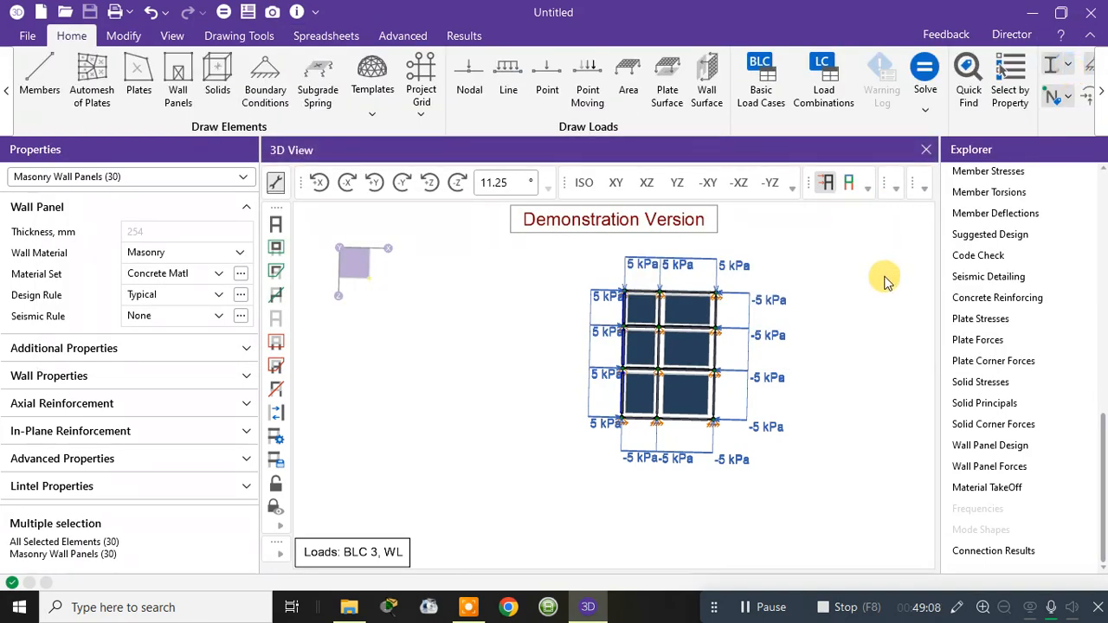
Run Model Merge on the whole model with all four merge and trim options enabled, accepting that current results are cleared
{"action": "middle_click_drag", "start_coordinate": [883, 285], "coordinate": [641, 303], "text": "shift"}
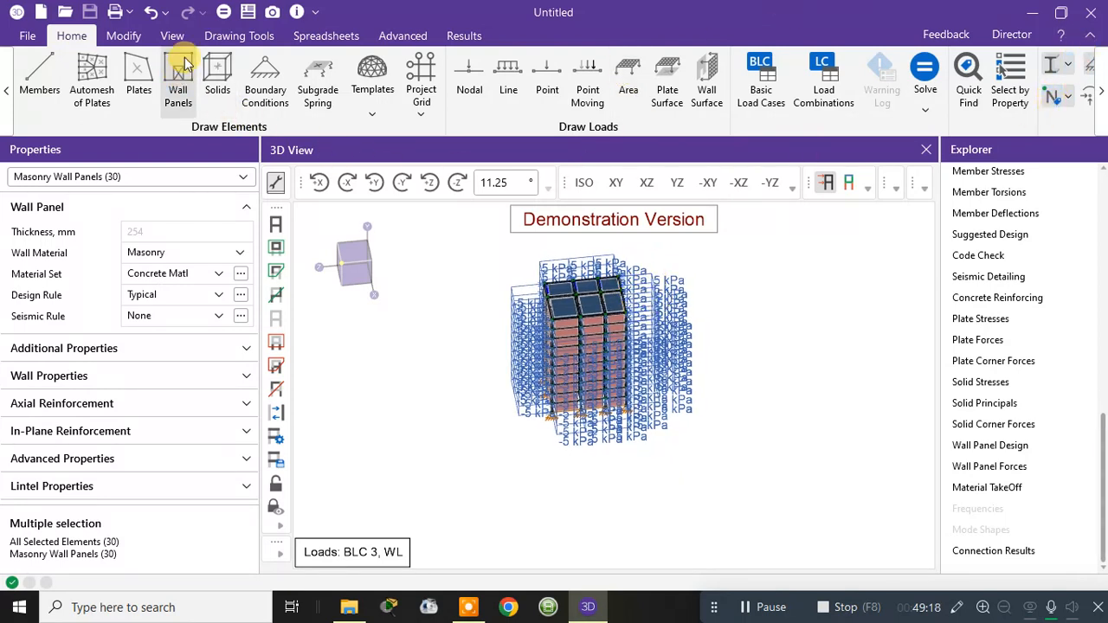
{"action": "left_click", "coordinate": [1101, 91]}
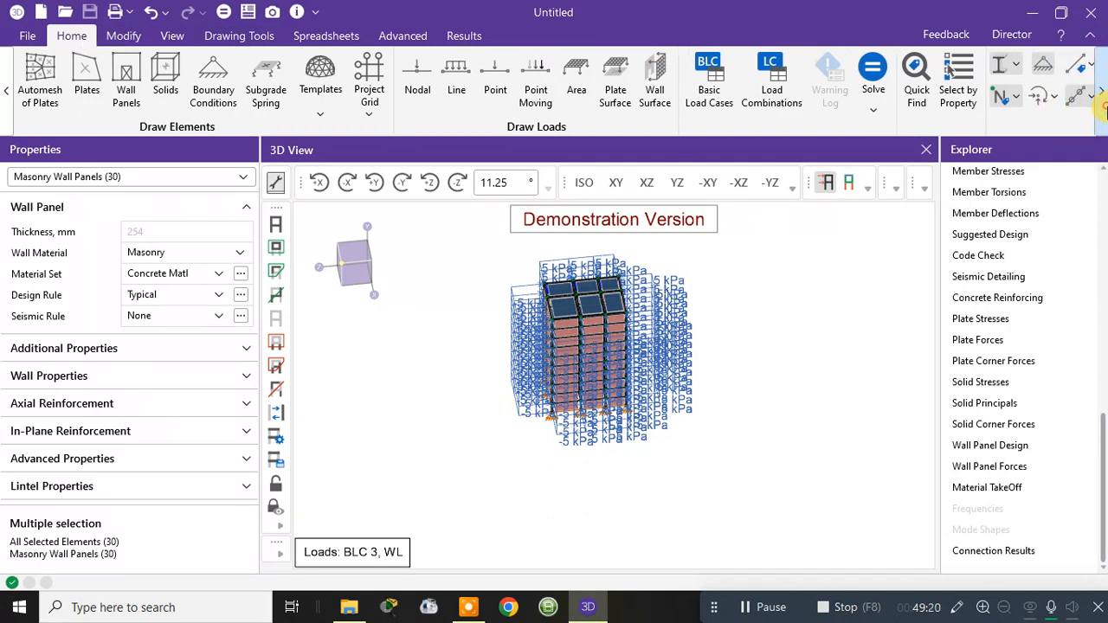
{"action": "left_click", "coordinate": [1102, 101]}
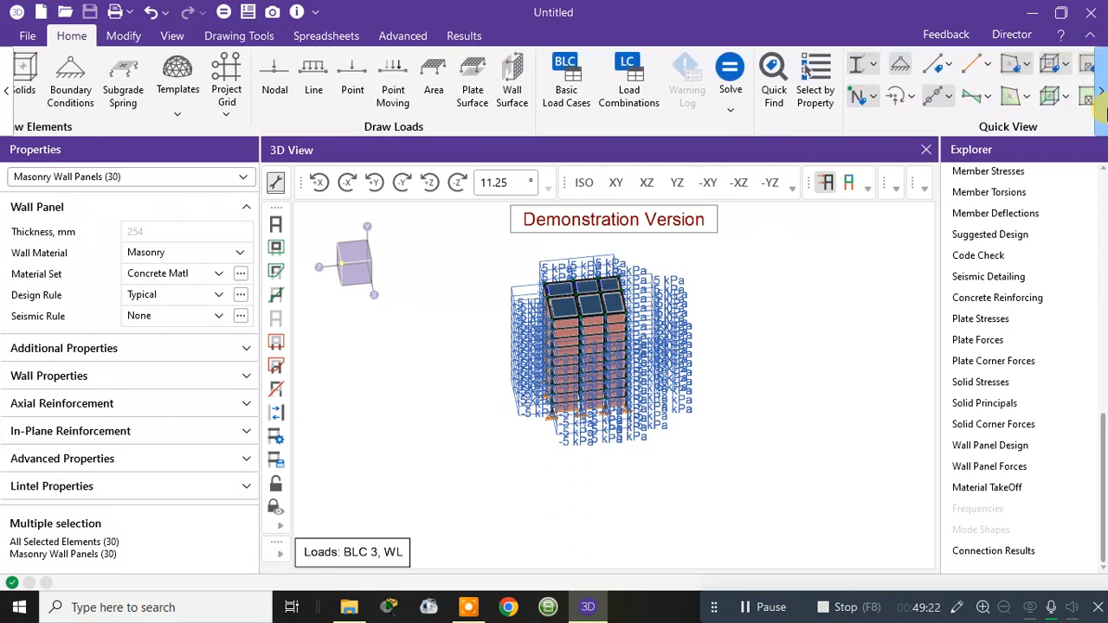
{"action": "left_click", "coordinate": [122, 35]}
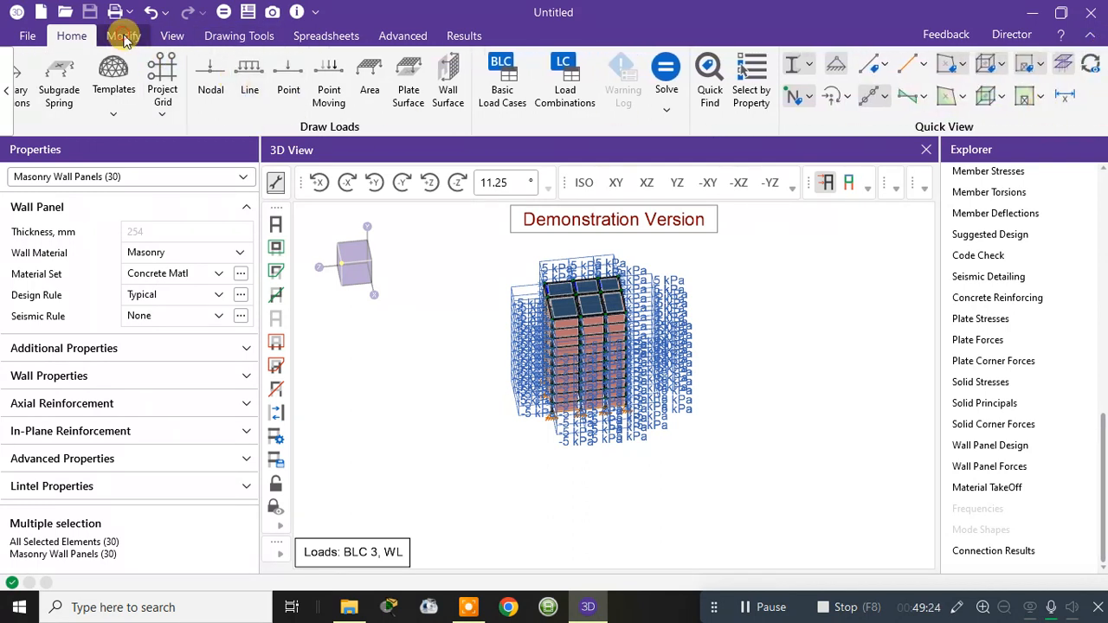
{"action": "left_click", "coordinate": [1102, 95]}
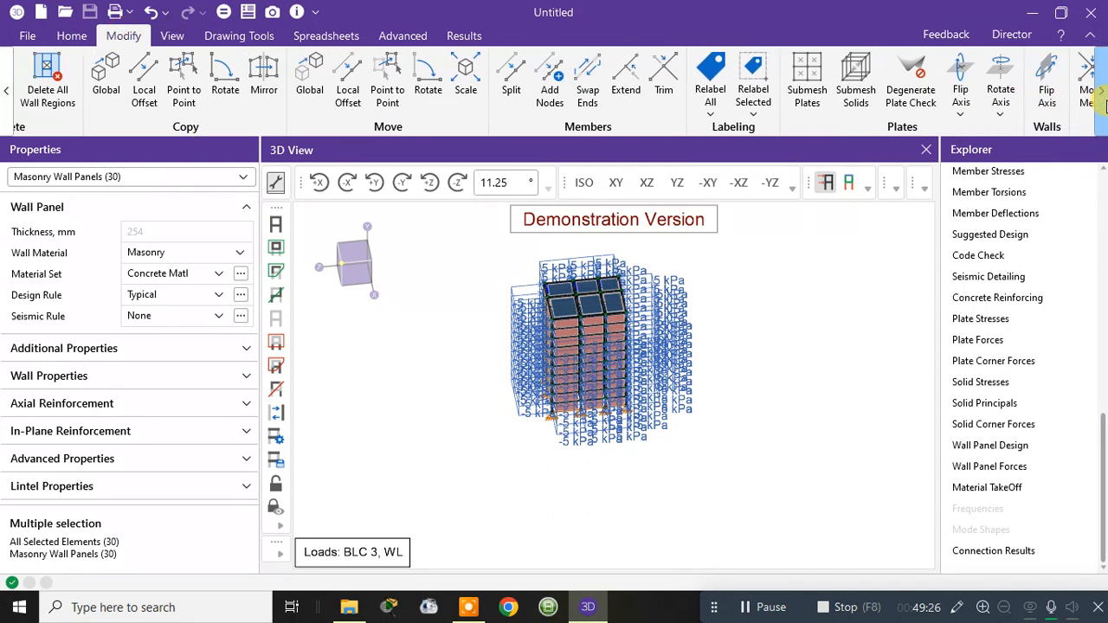
{"action": "left_click", "coordinate": [1103, 109]}
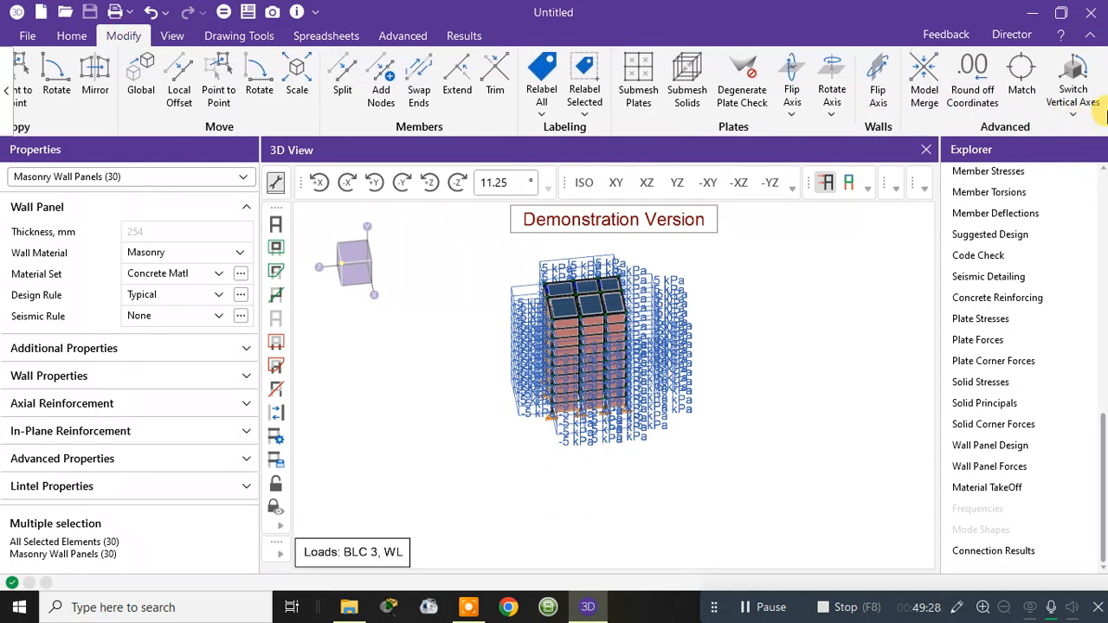
{"action": "left_click", "coordinate": [935, 108]}
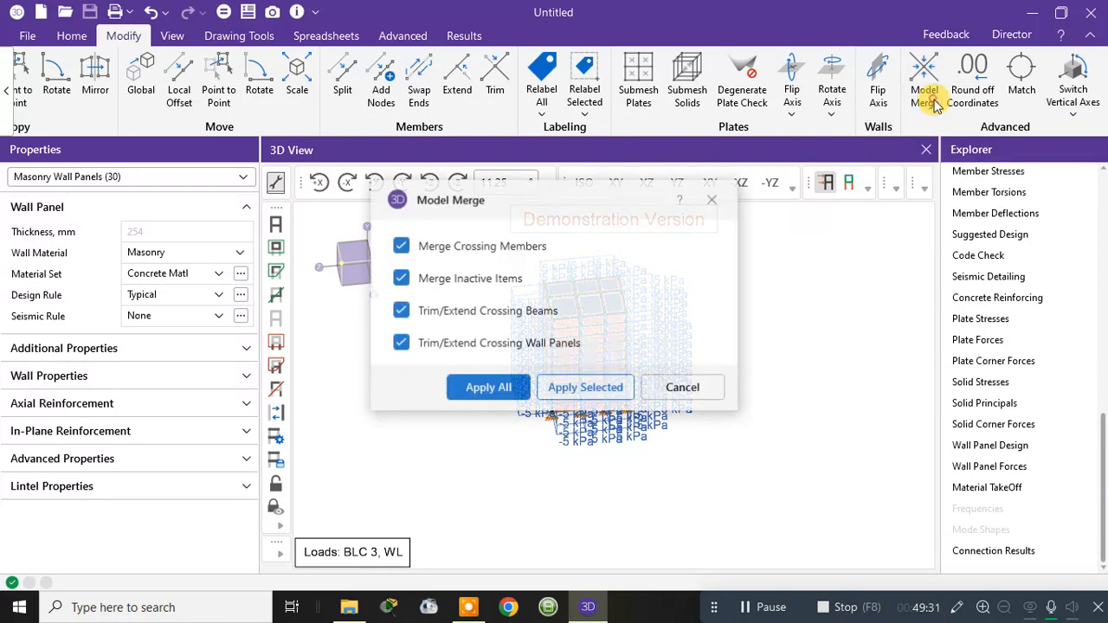
{"action": "left_click", "coordinate": [470, 397]}
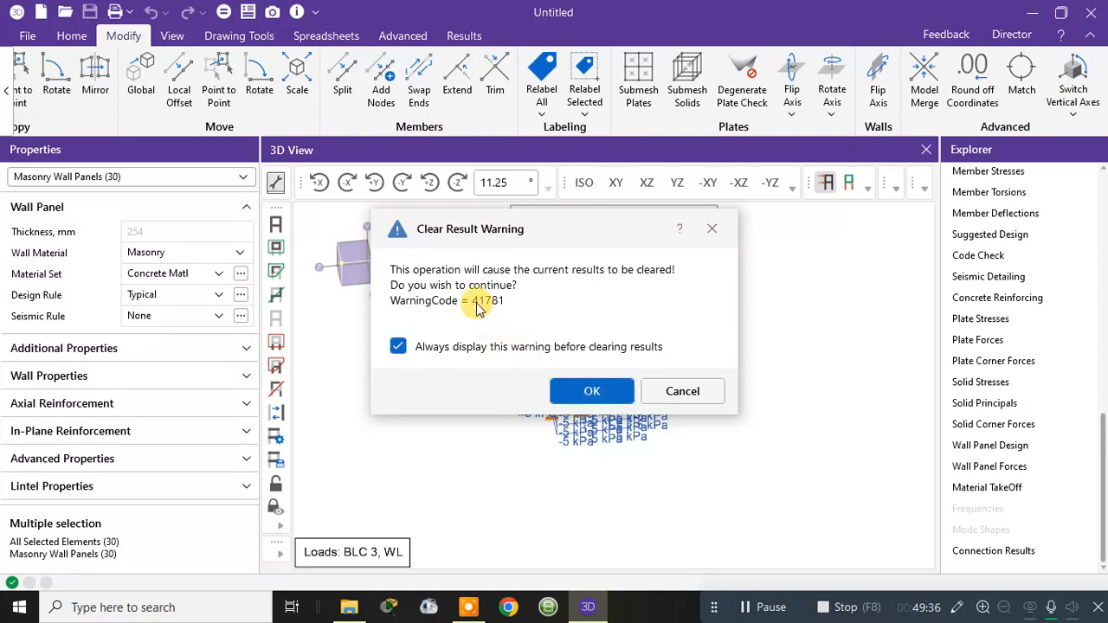
{"action": "left_click", "coordinate": [592, 392]}
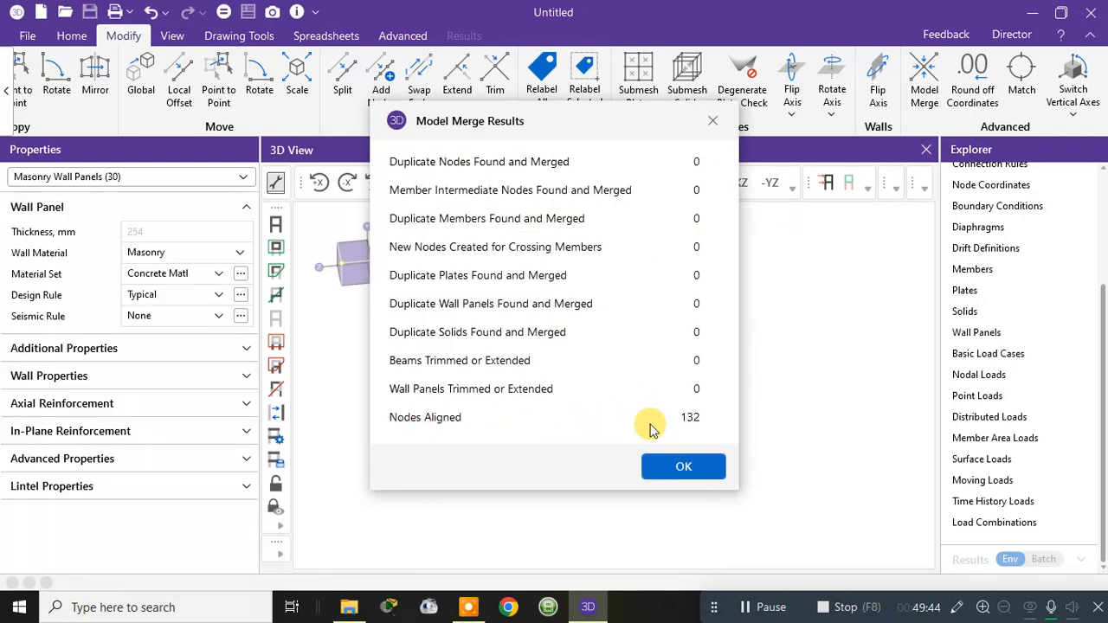
{"action": "left_click", "coordinate": [683, 467]}
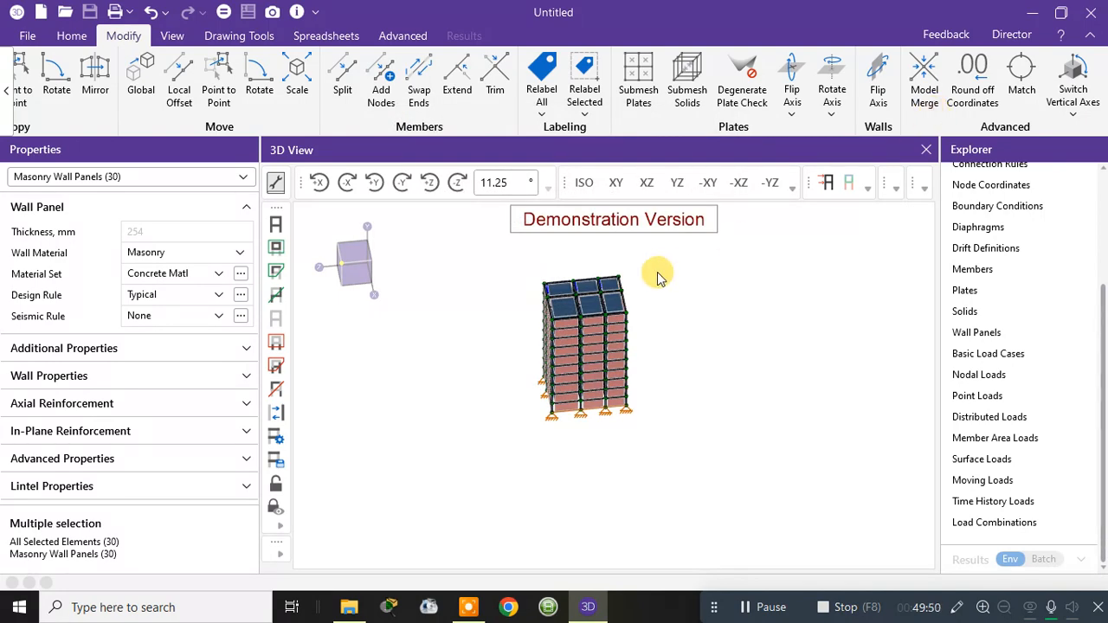
{"action": "scroll", "coordinate": [580, 303], "scroll_direction": "up", "scroll_amount": 5}
{"action": "scroll", "coordinate": [620, 319], "scroll_direction": "down", "scroll_amount": 5}
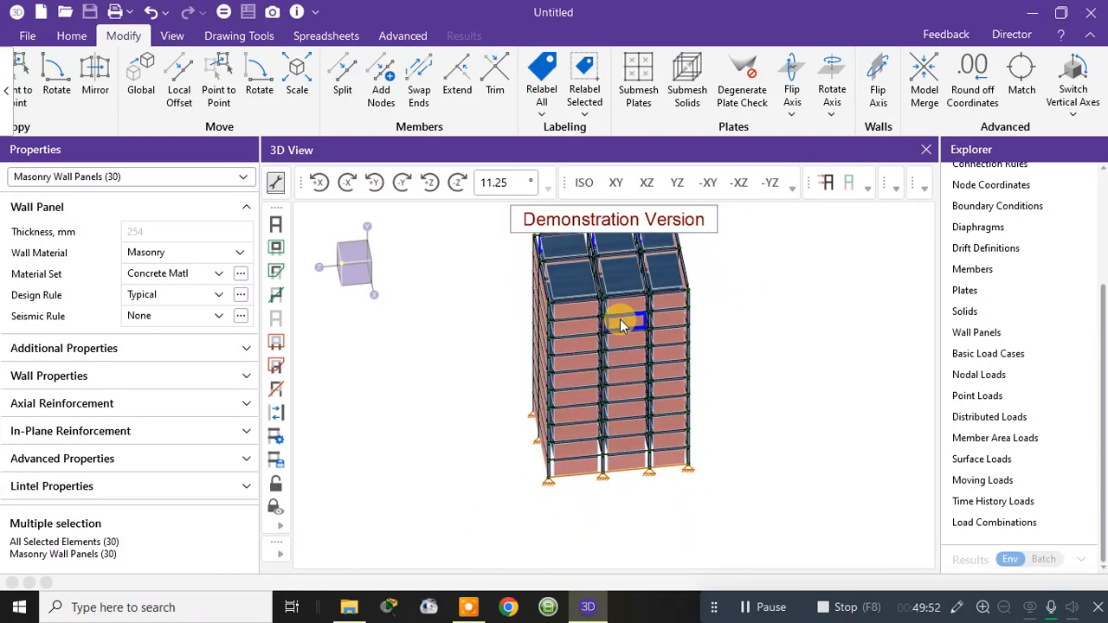
In the model view settings, extend the rendered members to their full length
{"action": "right_click", "coordinate": [482, 256]}
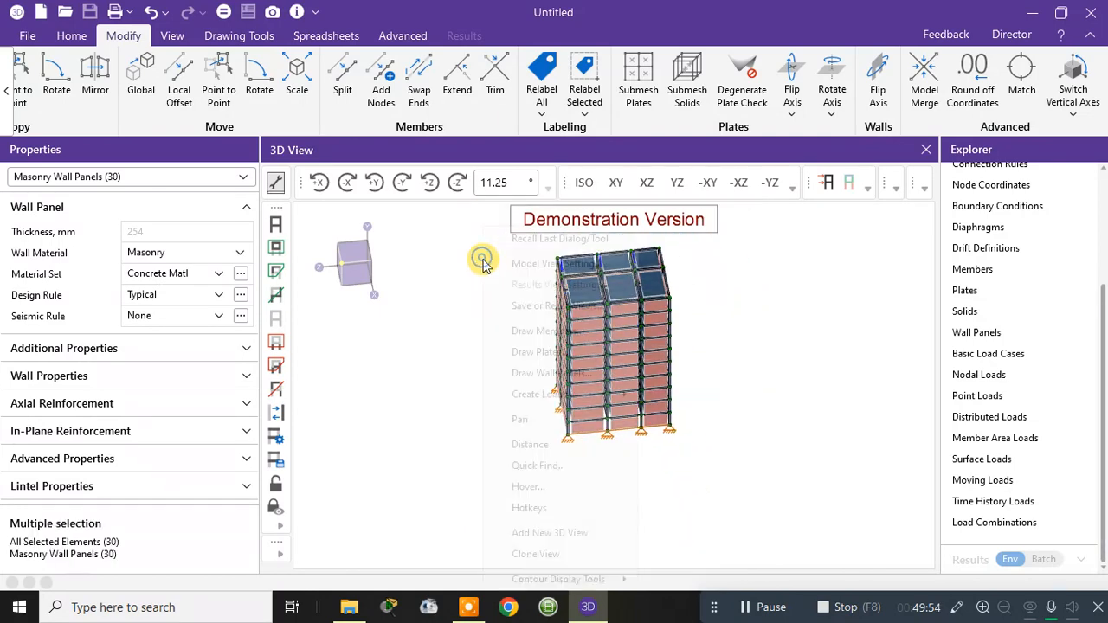
{"action": "left_click", "coordinate": [540, 264]}
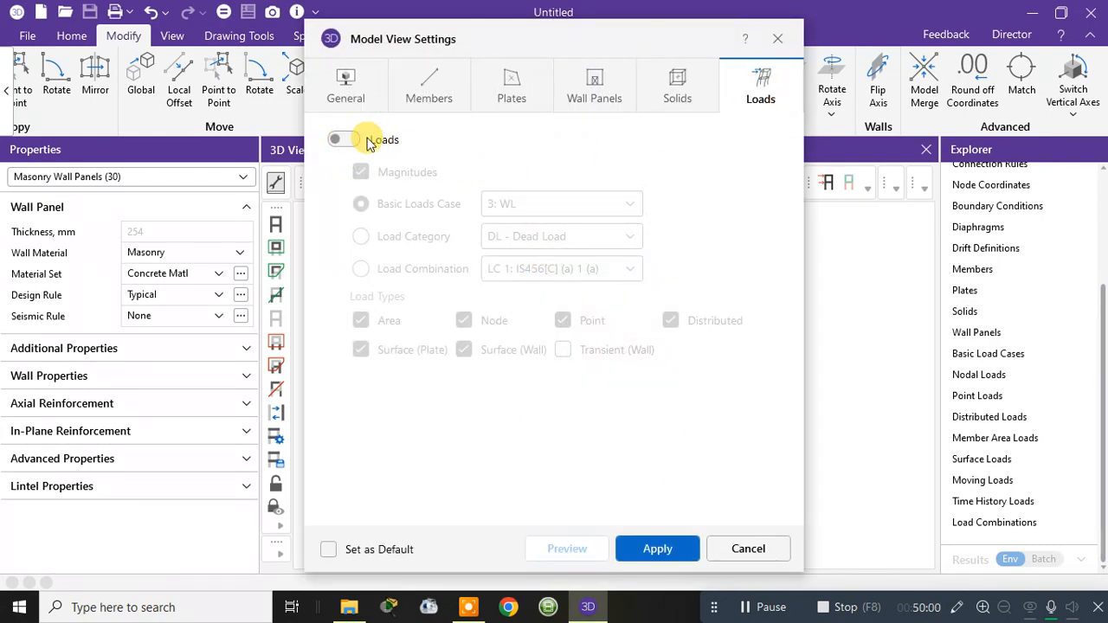
{"action": "left_click", "coordinate": [354, 100]}
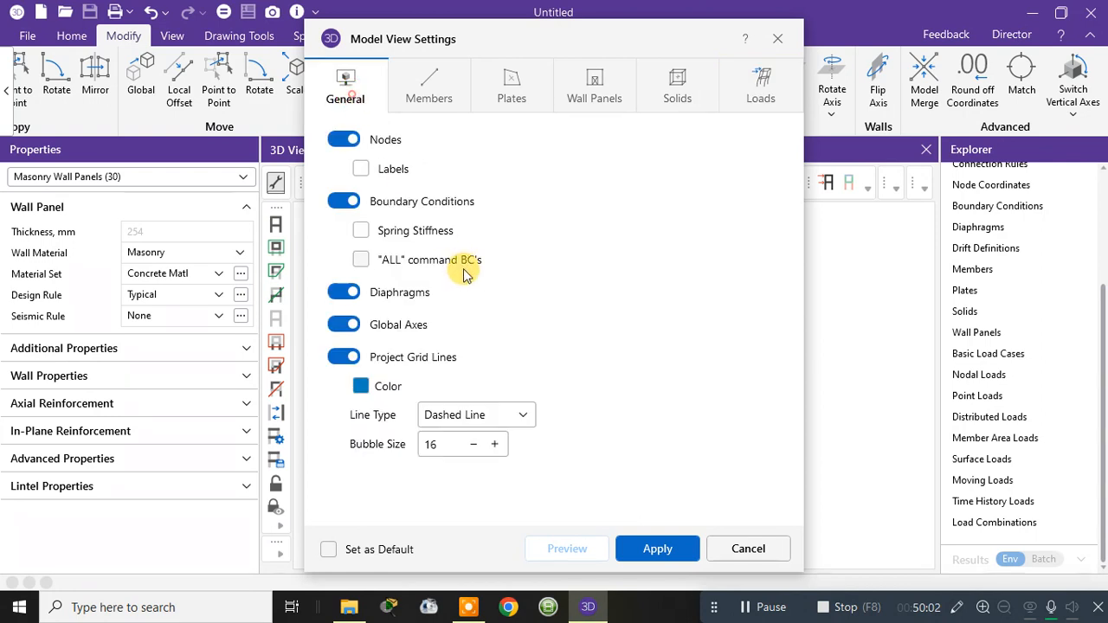
{"action": "left_click", "coordinate": [451, 100]}
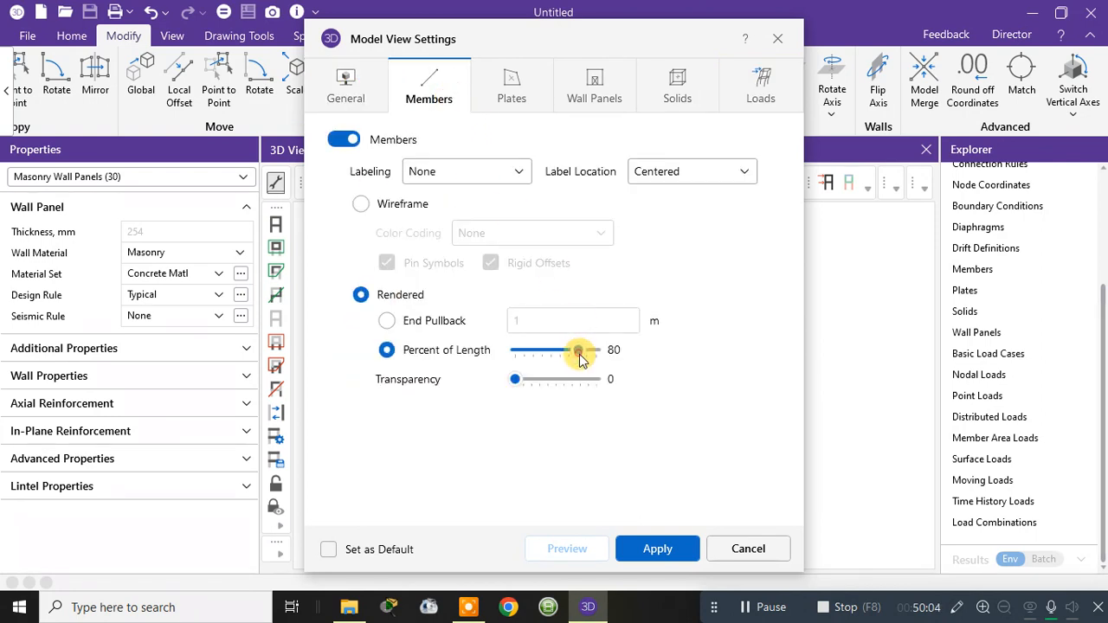
{"action": "left_click_drag", "start_coordinate": [580, 350], "coordinate": [600, 350]}
Set the rendered size of plates and wall panels to 100, apply the view settings, and view the building from another angle
{"action": "left_click", "coordinate": [509, 87]}
{"action": "left_click_drag", "start_coordinate": [526, 415], "coordinate": [636, 403]}
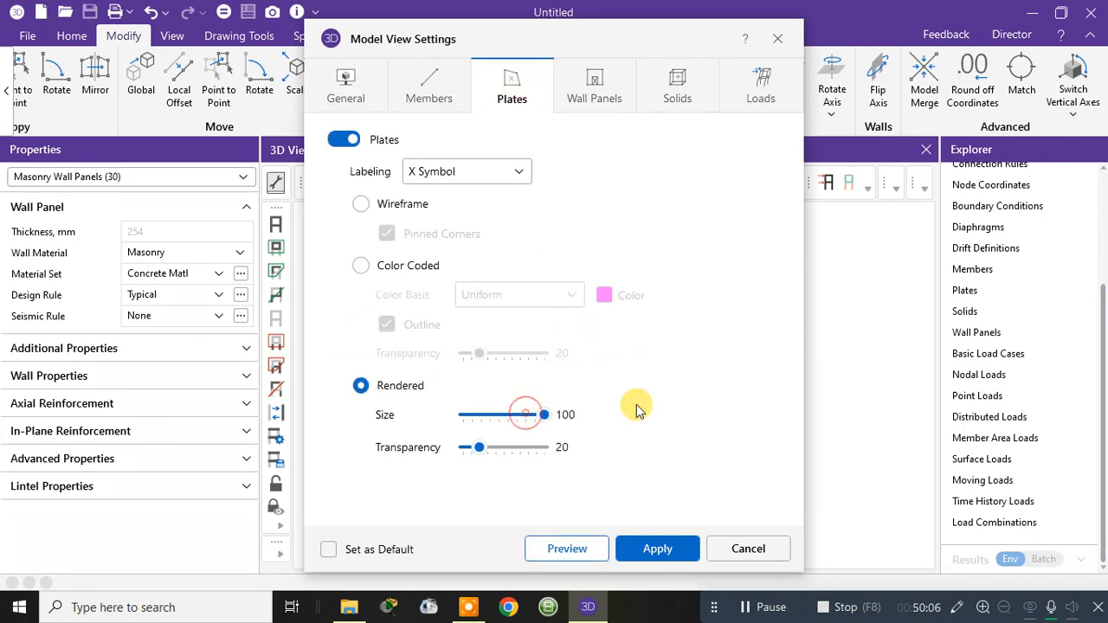
{"action": "left_click", "coordinate": [582, 92]}
{"action": "left_click_drag", "start_coordinate": [528, 359], "coordinate": [550, 359]}
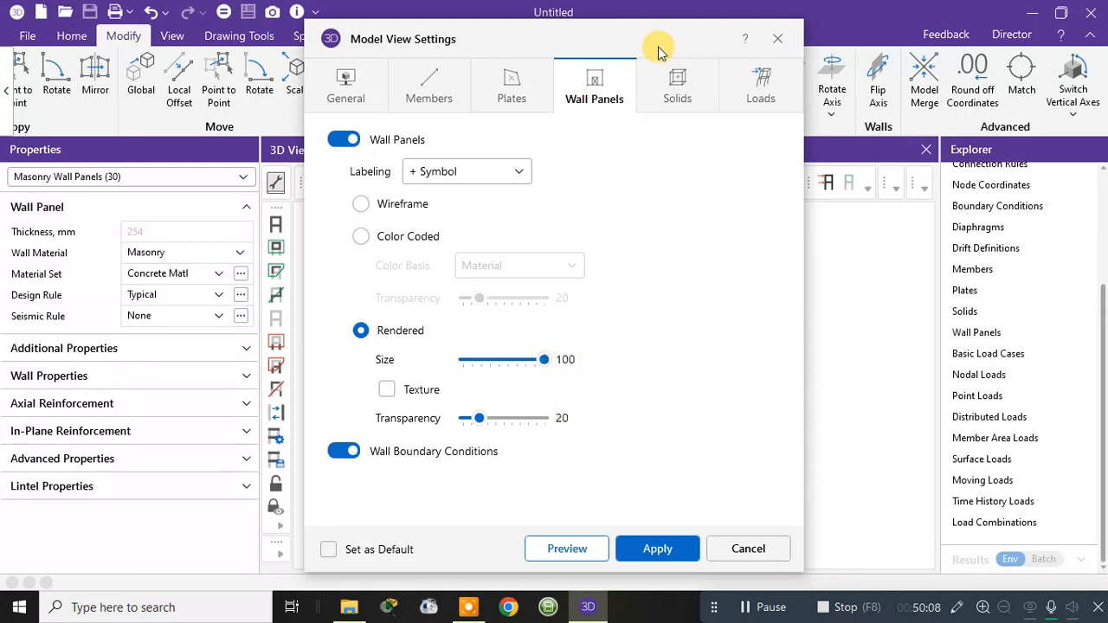
{"action": "left_click", "coordinate": [676, 87]}
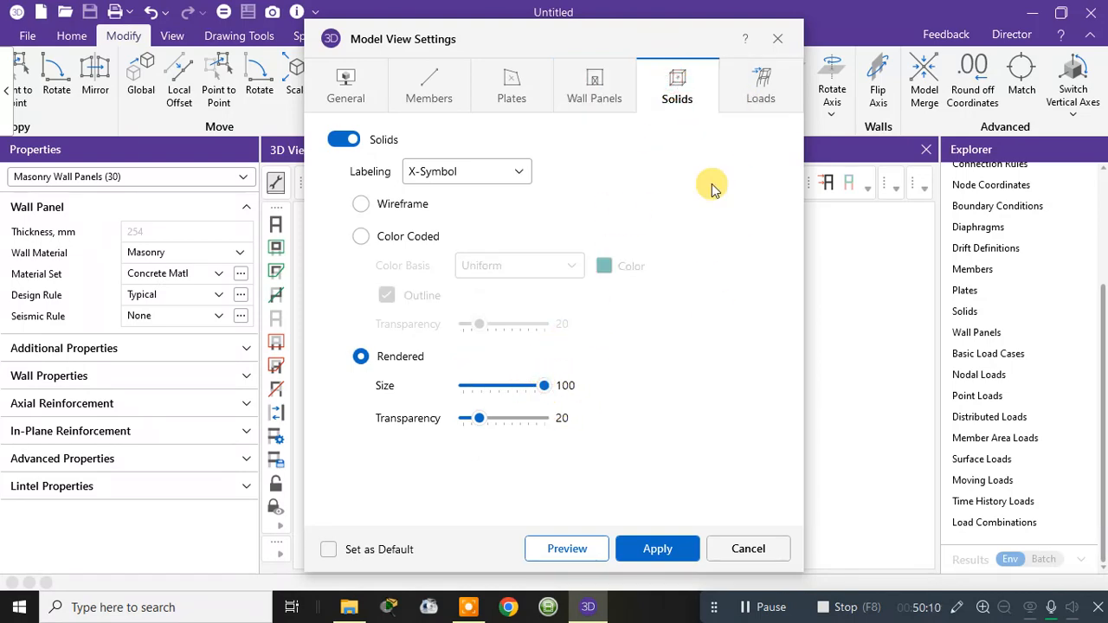
{"action": "left_click", "coordinate": [751, 97]}
{"action": "left_click", "coordinate": [631, 550]}
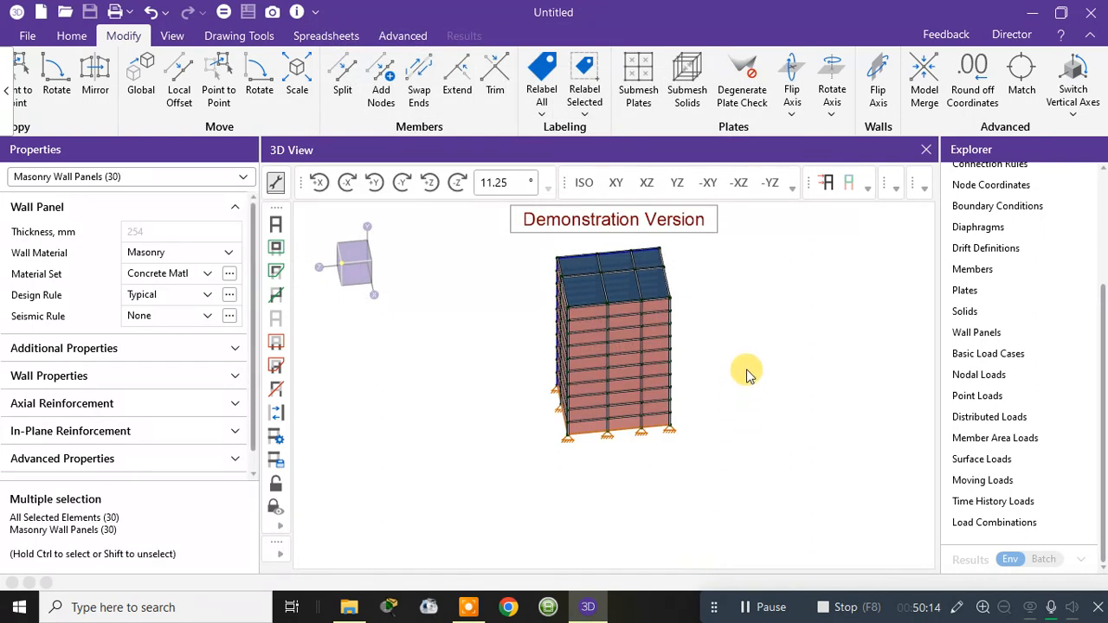
{"action": "middle_click_drag", "start_coordinate": [749, 374], "coordinate": [681, 404], "text": "shift"}
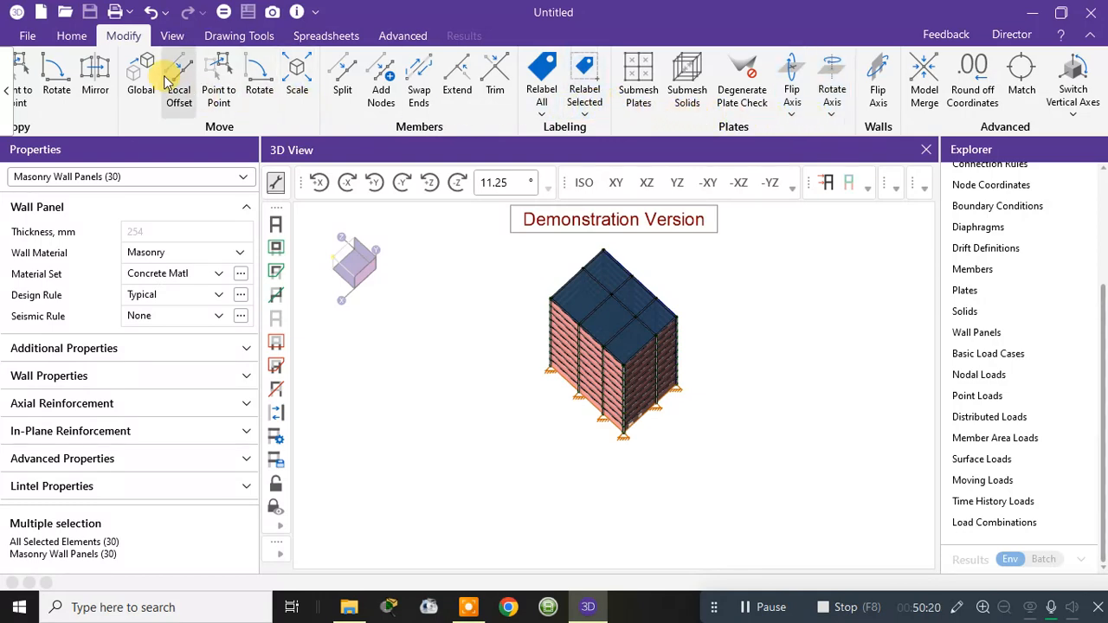
Solve the marked load combinations as a batch including the envelope, and close the node reactions spreadsheet
{"action": "left_click", "coordinate": [223, 13]}
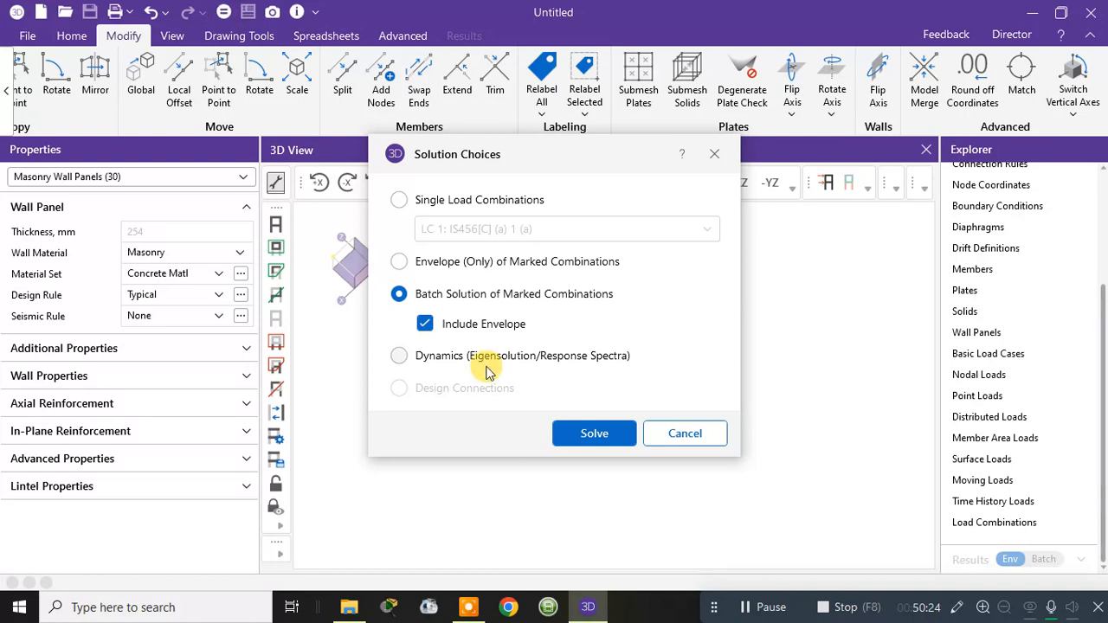
{"action": "left_click", "coordinate": [594, 434]}
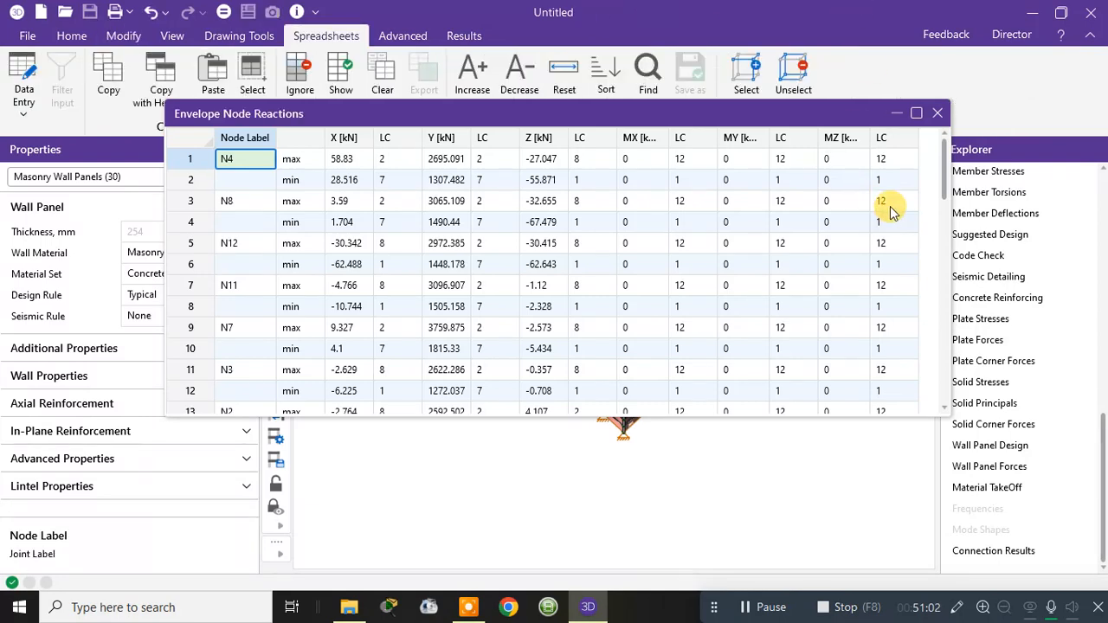
{"action": "mouse_move", "coordinate": [946, 189]}
{"action": "left_mouse_down"}
{"action": "mouse_move", "coordinate": [940, 405]}
{"action": "mouse_move", "coordinate": [942, 178]}
{"action": "left_mouse_up"}
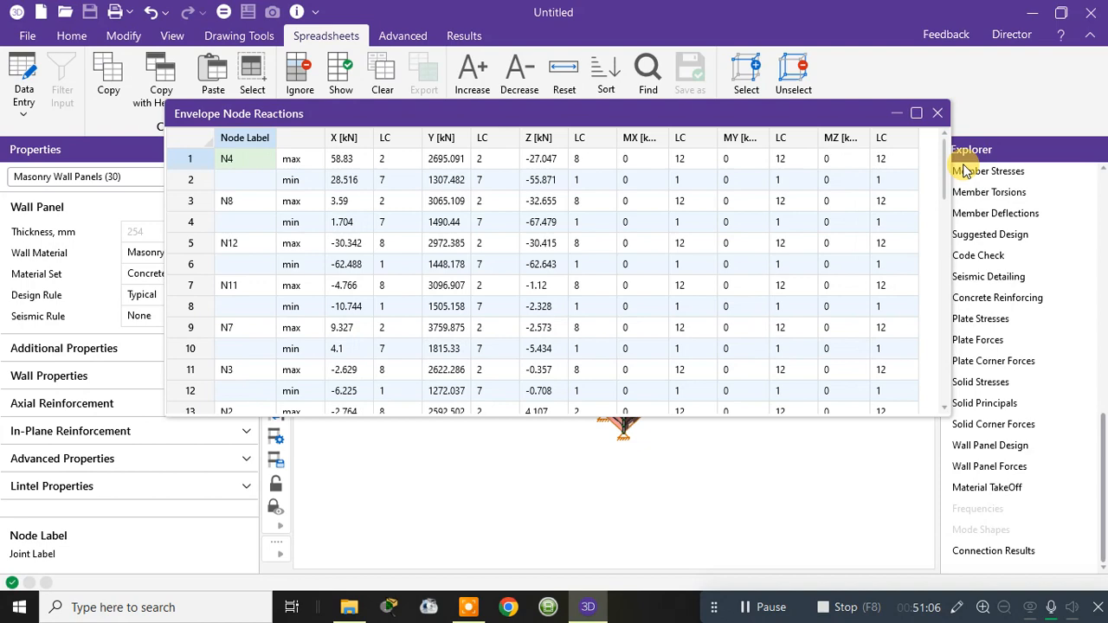
{"action": "left_click", "coordinate": [940, 114]}
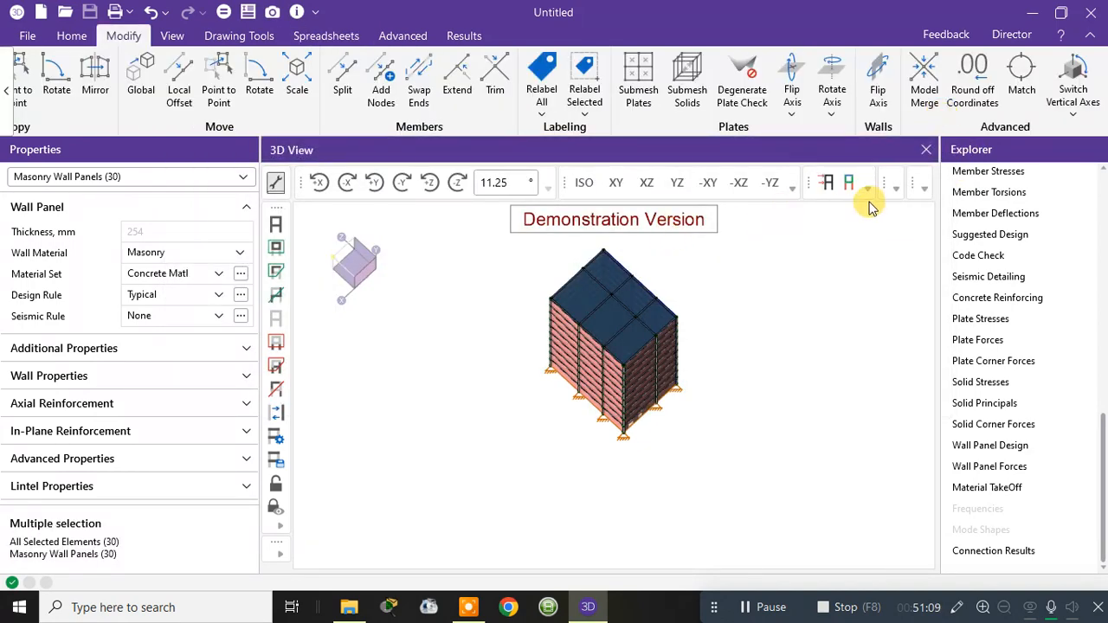
Open the envelope code check results, dock the spreadsheet beside the 3D view, and show the concrete beam results
{"action": "scroll", "coordinate": [1035, 420], "scroll_direction": "up", "scroll_amount": 15}
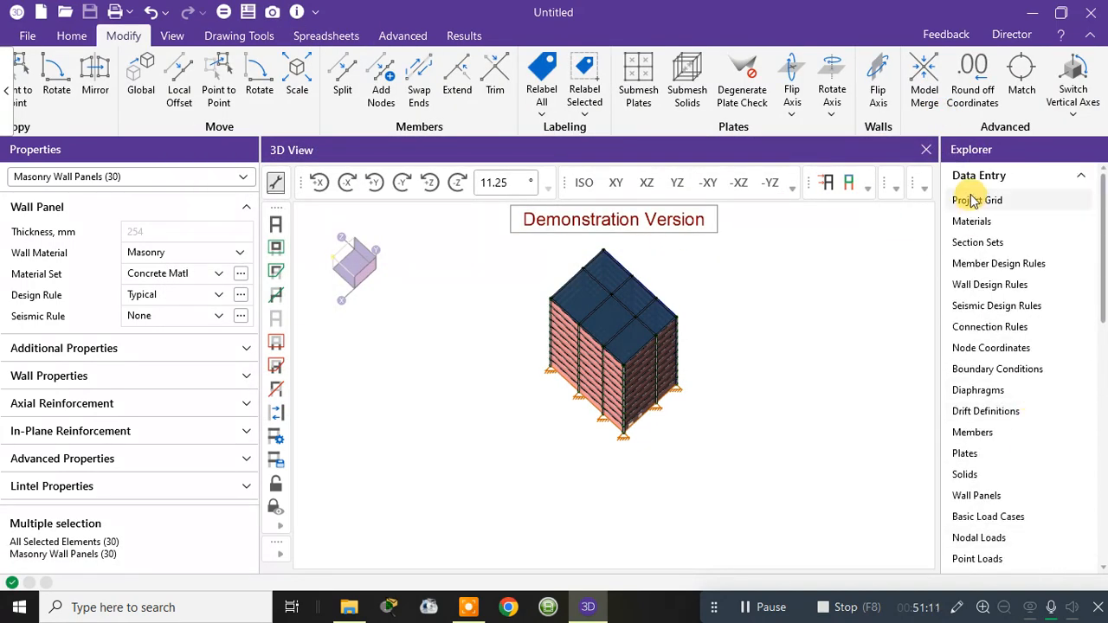
{"action": "scroll", "coordinate": [974, 342], "scroll_direction": "down", "scroll_amount": 10}
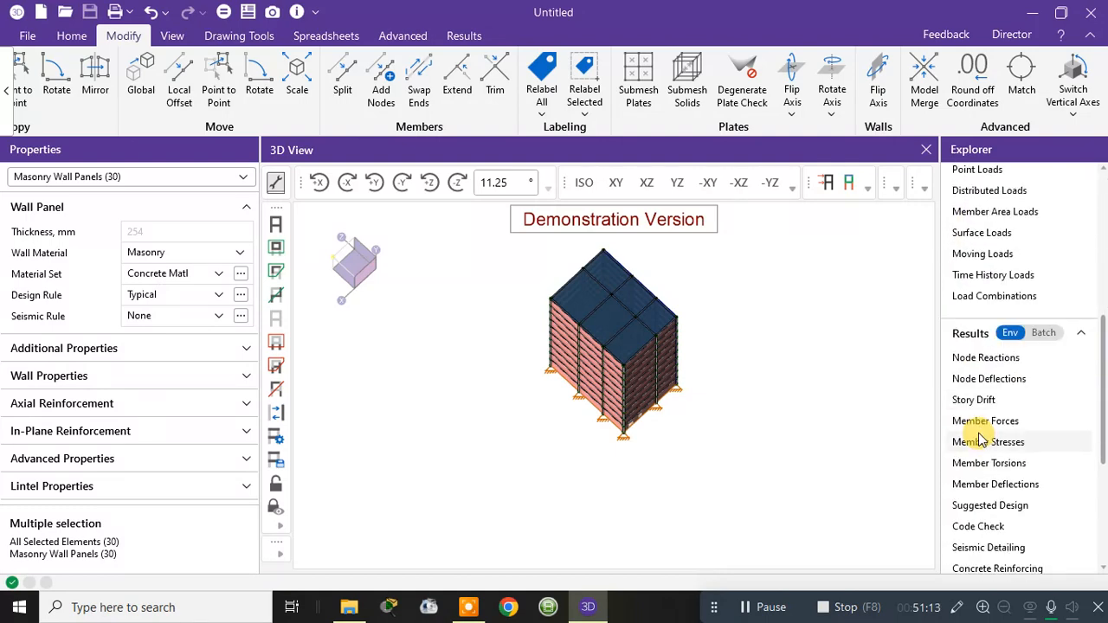
{"action": "scroll", "coordinate": [1013, 314], "scroll_direction": "up", "scroll_amount": 10}
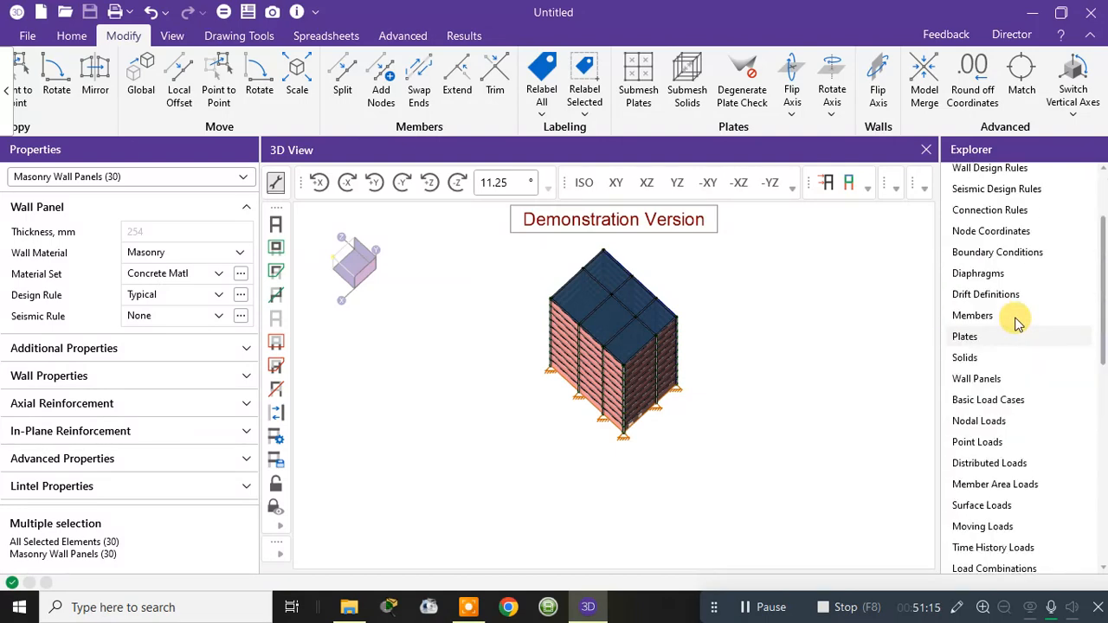
{"action": "scroll", "coordinate": [995, 415], "scroll_direction": "down", "scroll_amount": 10}
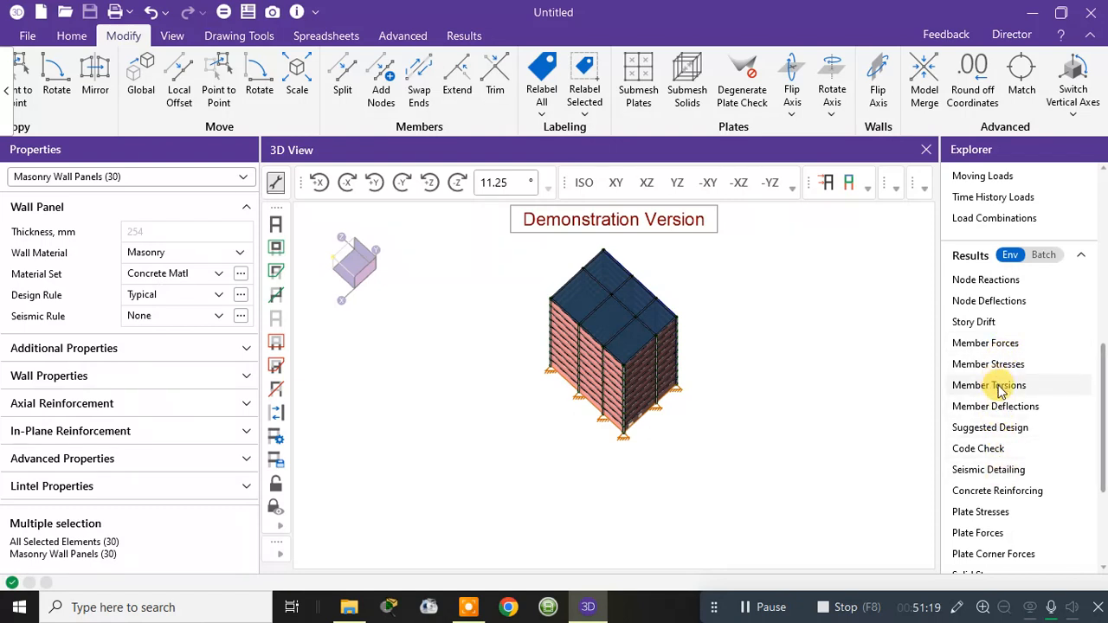
{"action": "left_click", "coordinate": [979, 450]}
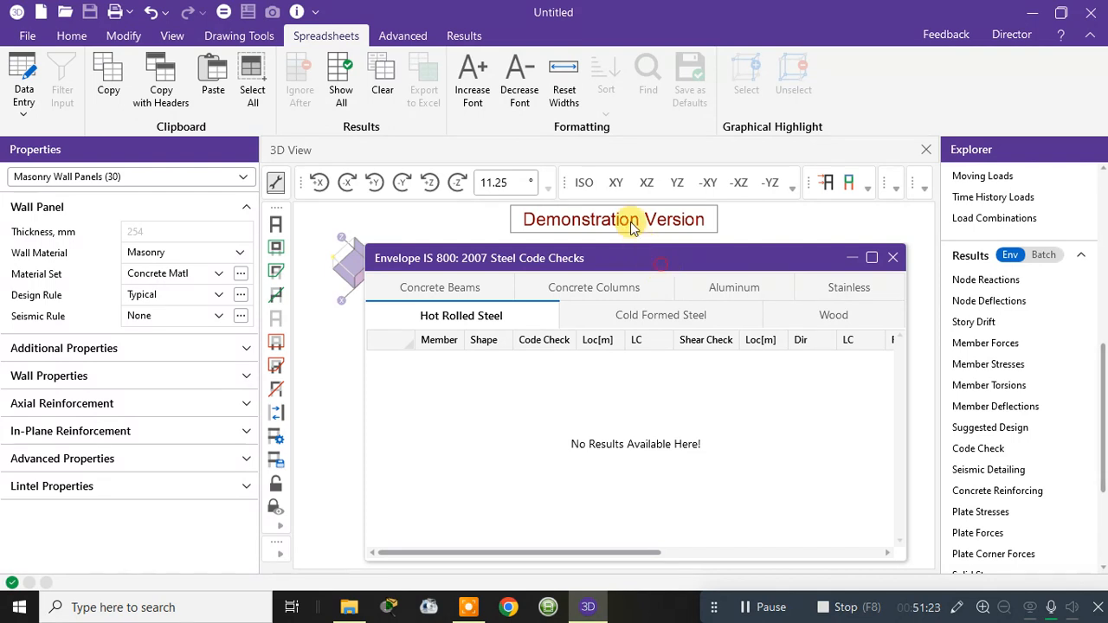
{"action": "left_click_drag", "start_coordinate": [631, 258], "coordinate": [390, 148]}
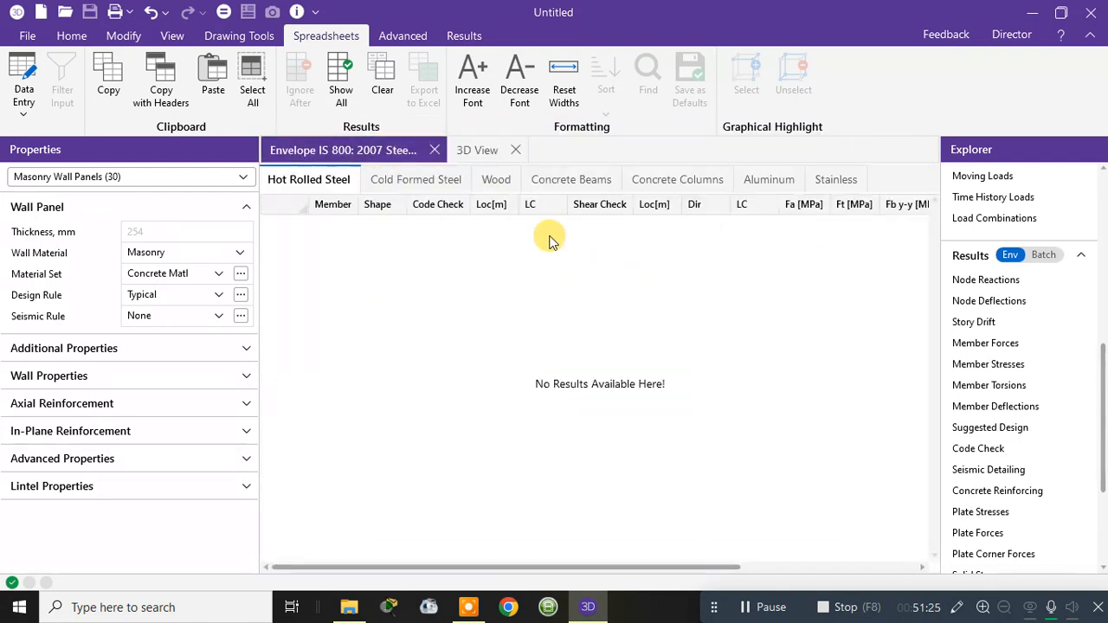
{"action": "left_click", "coordinate": [601, 181]}
Examine the top, bottom and shear unity checks of the concrete beams through the list
{"action": "scroll", "coordinate": [773, 312], "scroll_direction": "down", "scroll_amount": 4}
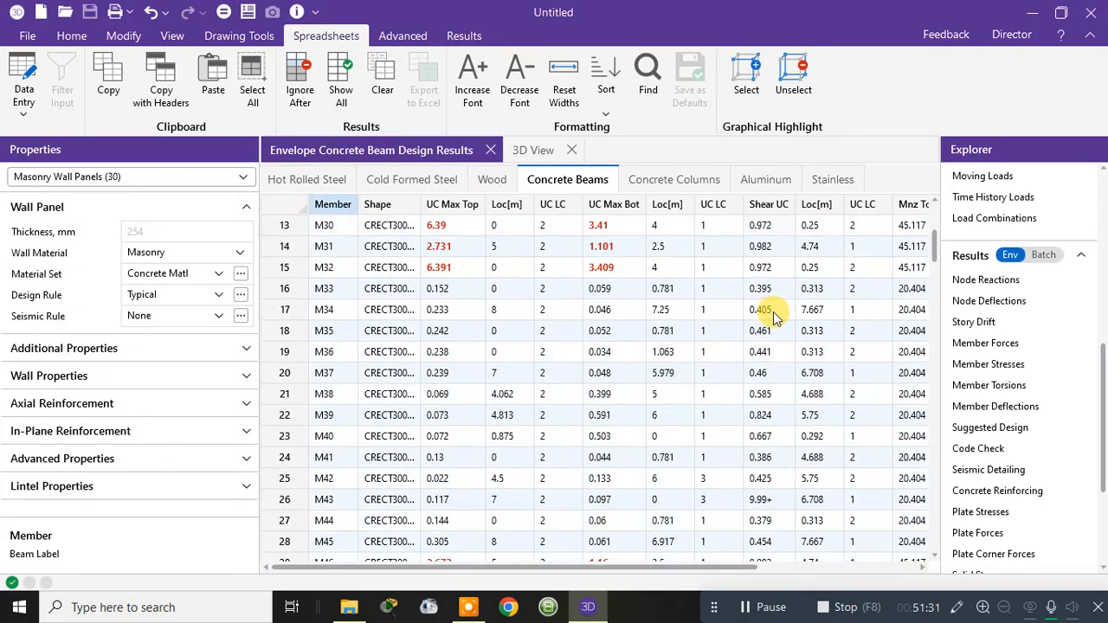
{"action": "scroll", "coordinate": [773, 312], "scroll_direction": "down", "scroll_amount": 5}
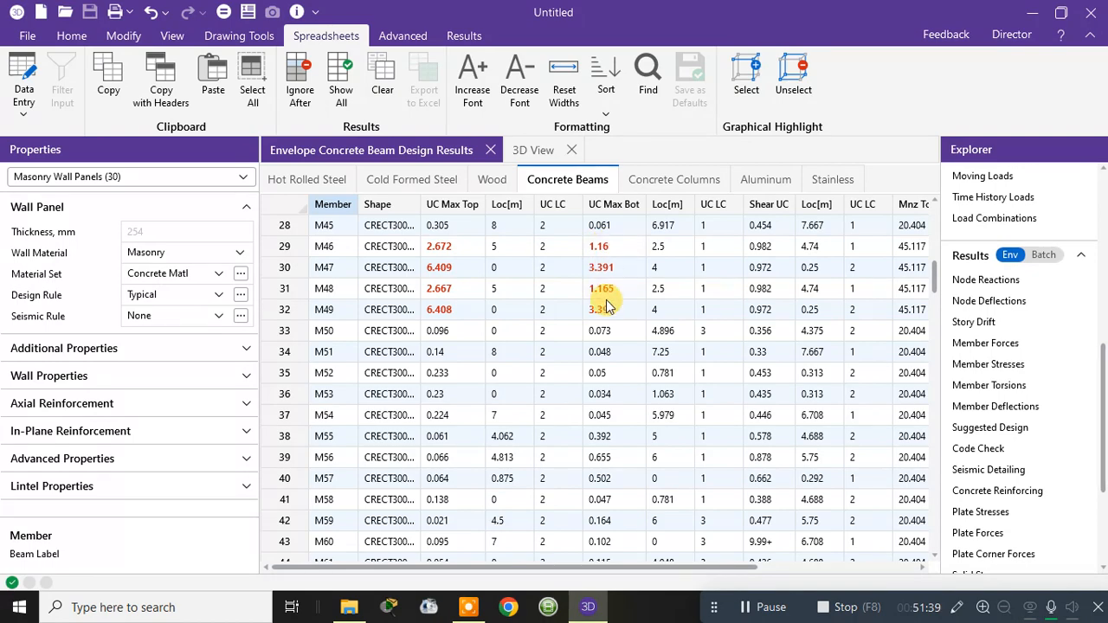
{"action": "mouse_move", "coordinate": [739, 565]}
{"action": "left_mouse_down"}
{"action": "mouse_move", "coordinate": [866, 566]}
{"action": "mouse_move", "coordinate": [736, 568]}
{"action": "left_mouse_up"}
{"action": "scroll", "coordinate": [581, 371], "scroll_direction": "down", "scroll_amount": 3}
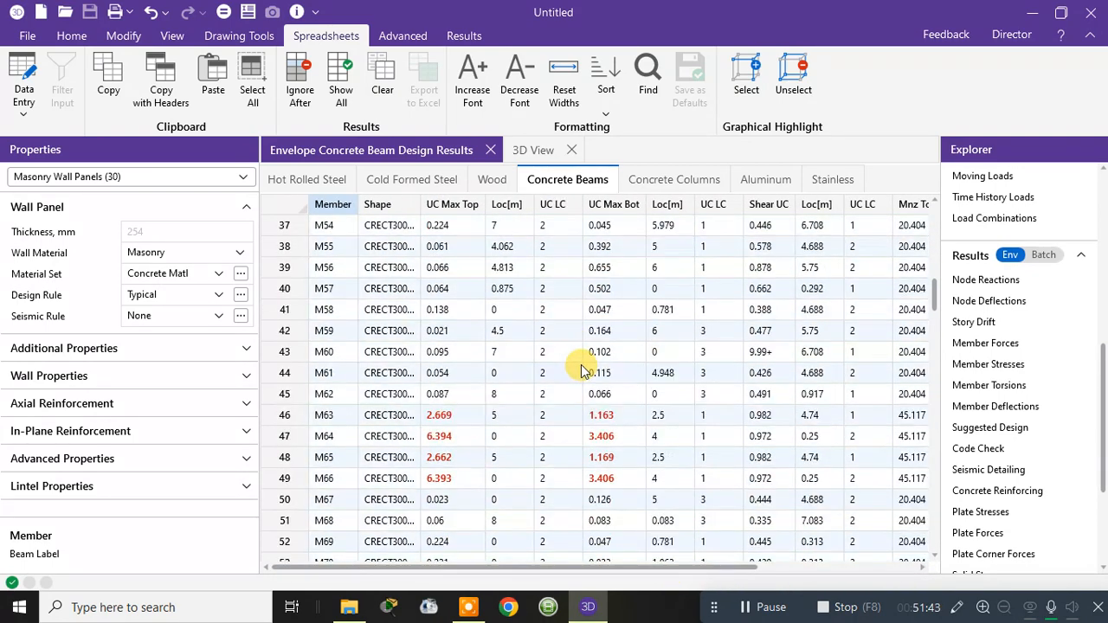
{"action": "scroll", "coordinate": [578, 368], "scroll_direction": "down", "scroll_amount": 4}
{"action": "scroll", "coordinate": [462, 254], "scroll_direction": "up", "scroll_amount": 9}
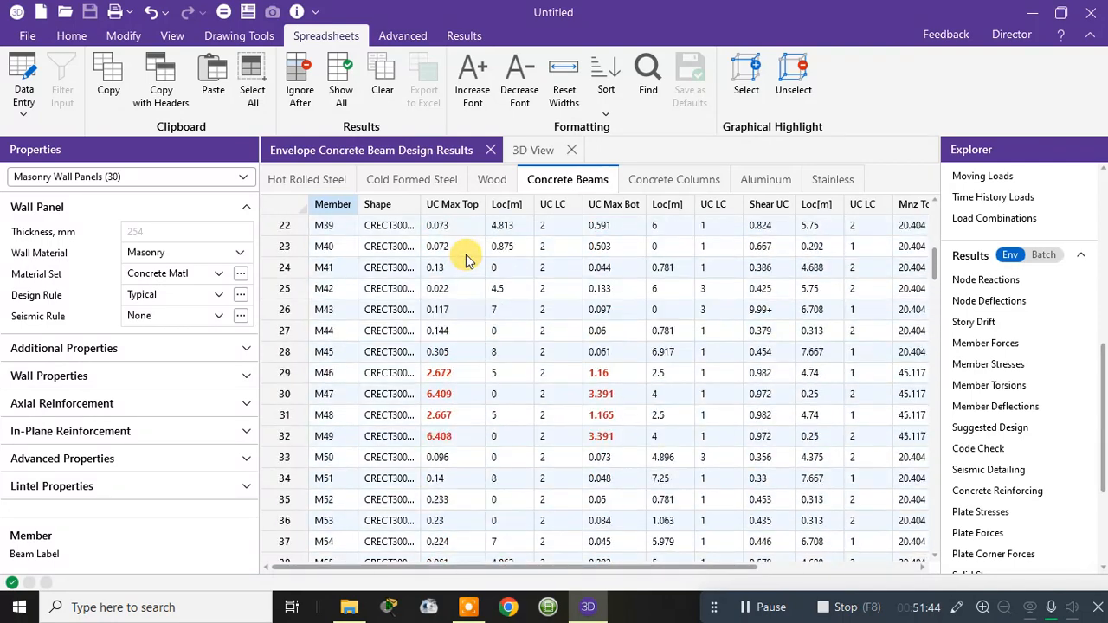
{"action": "scroll", "coordinate": [464, 256], "scroll_direction": "up", "scroll_amount": 7}
Sort the concrete beams by UC Max Top from absolute maximum to absolute minimum and review the sorted list
{"action": "left_click", "coordinate": [458, 208]}
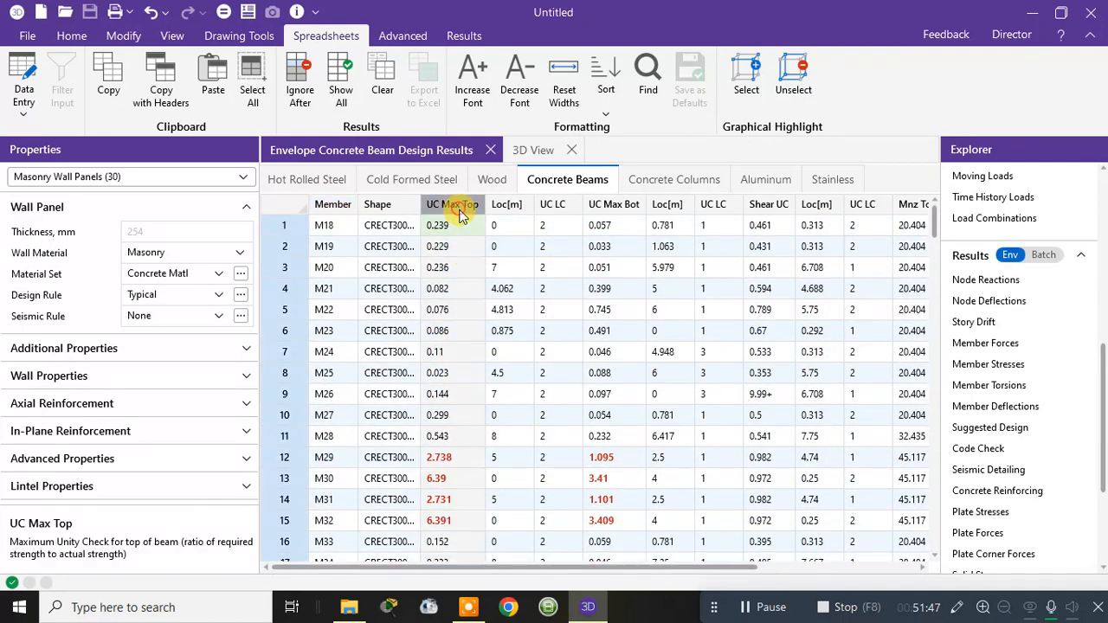
{"action": "right_click", "coordinate": [458, 215]}
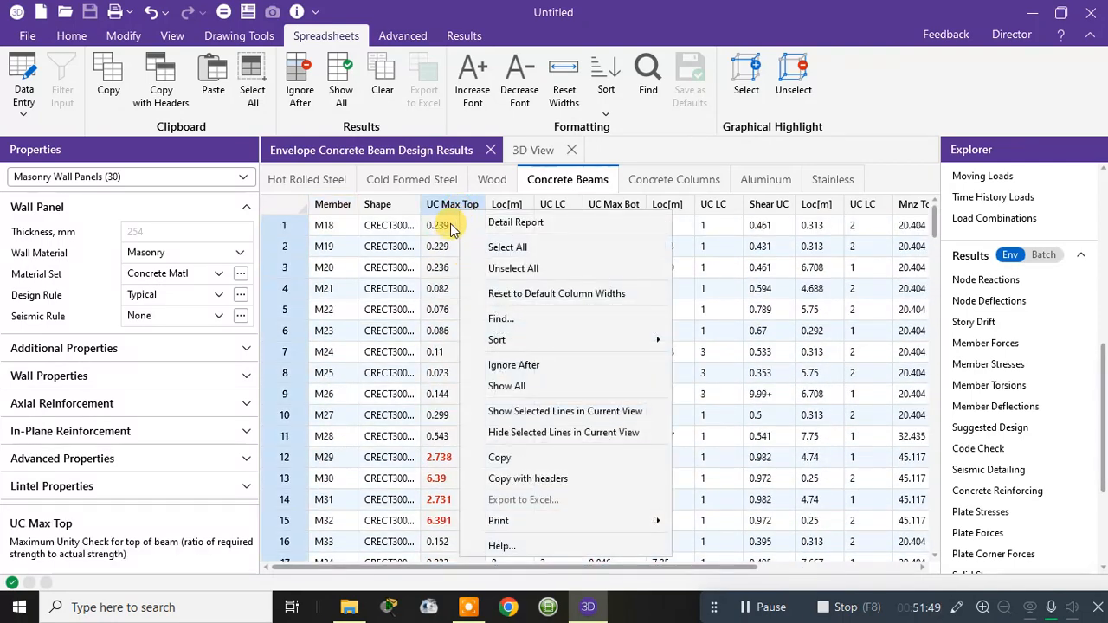
{"action": "right_click", "coordinate": [449, 232]}
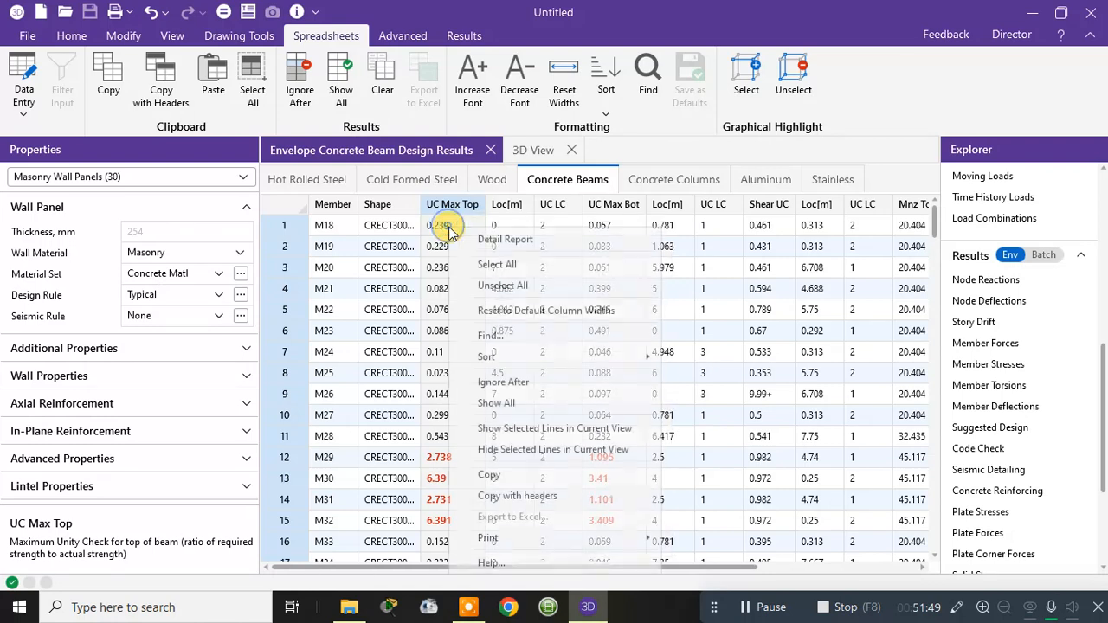
{"action": "left_click", "coordinate": [547, 358]}
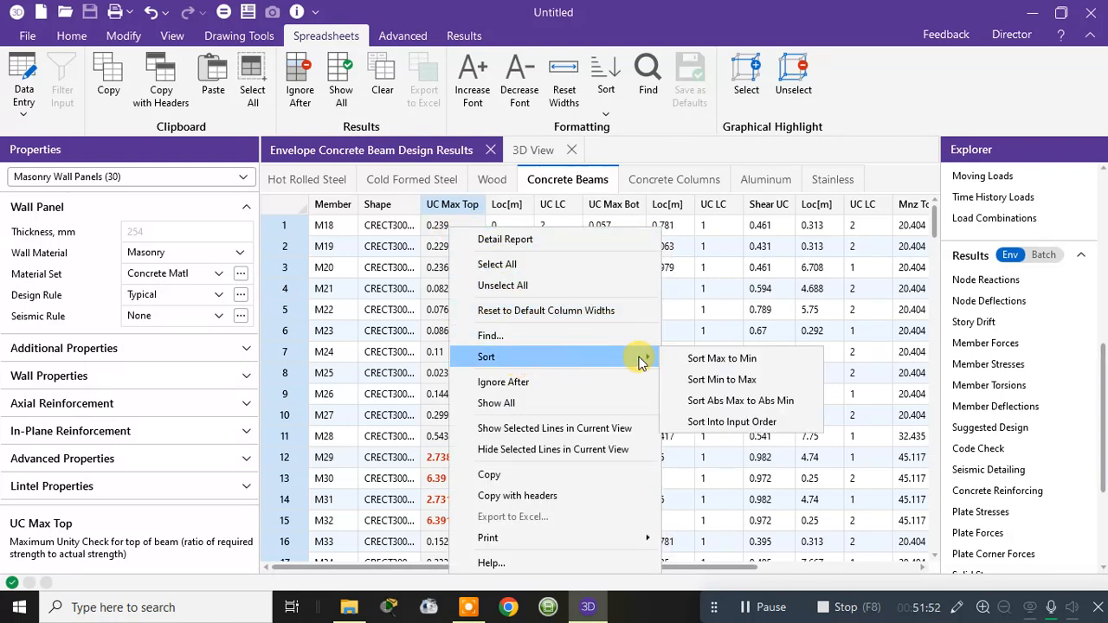
{"action": "left_click", "coordinate": [732, 401]}
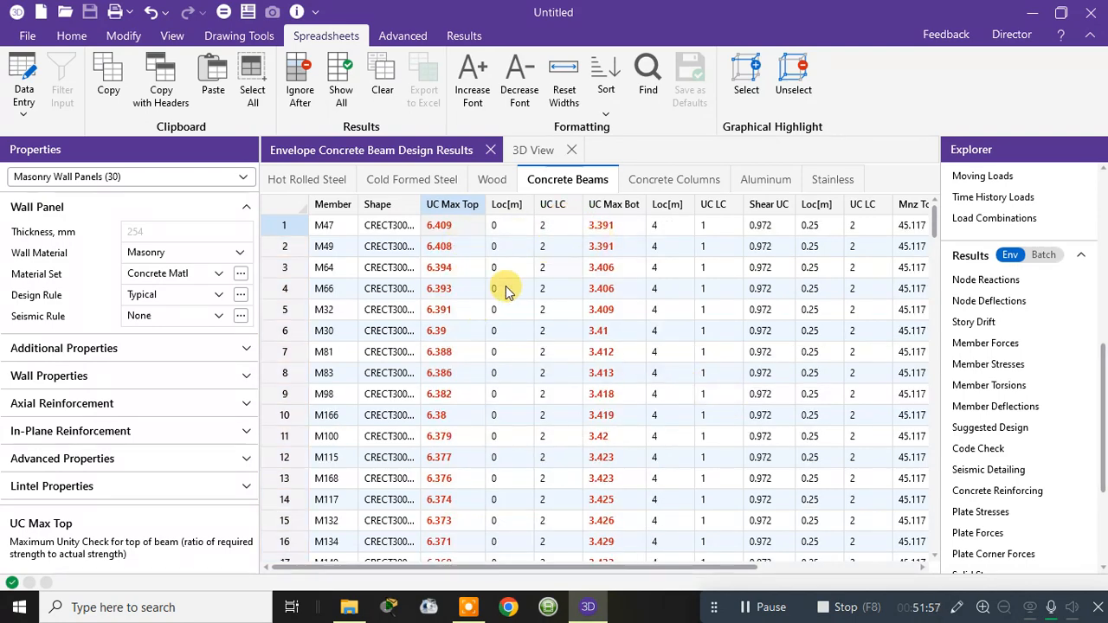
{"action": "scroll", "coordinate": [509, 346], "scroll_direction": "down", "scroll_amount": 11}
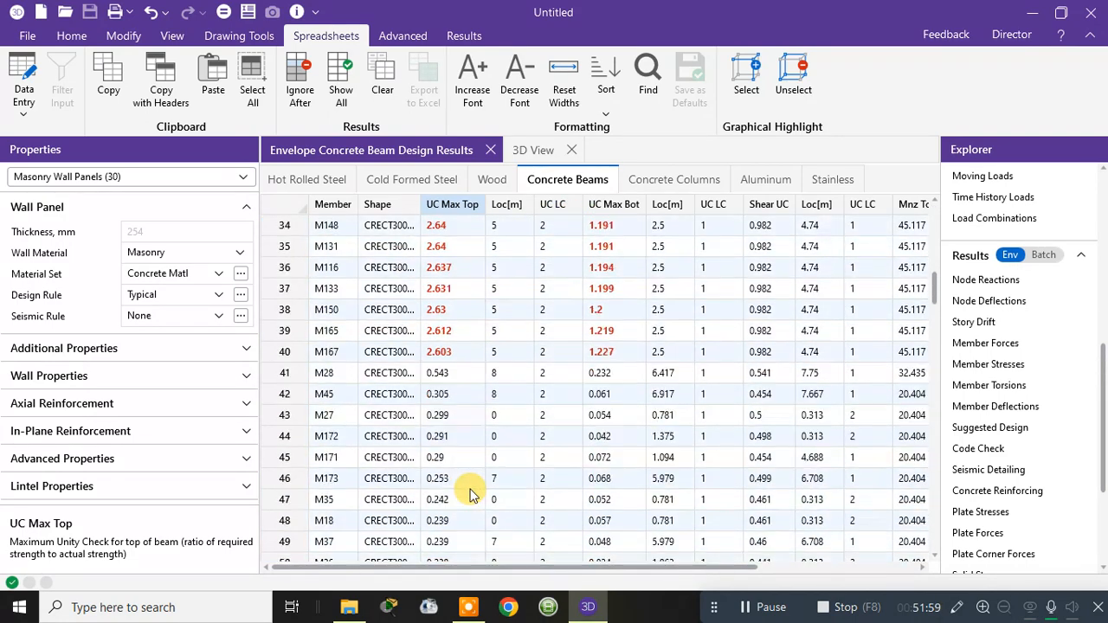
{"action": "scroll", "coordinate": [458, 355], "scroll_direction": "down", "scroll_amount": 2}
{"action": "scroll", "coordinate": [461, 347], "scroll_direction": "up", "scroll_amount": 3}
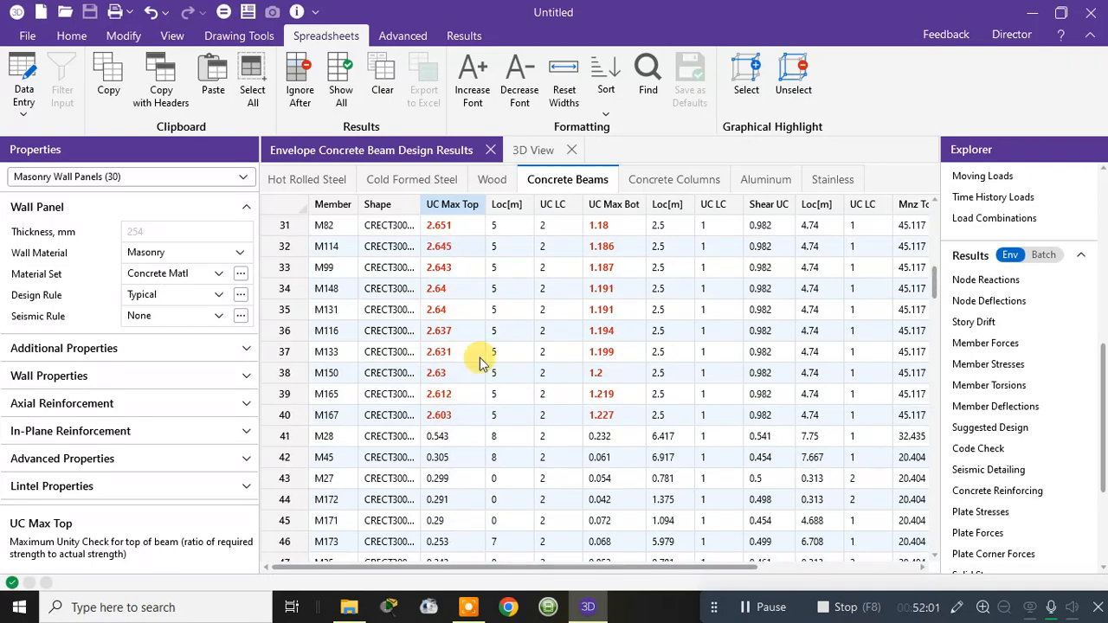
{"action": "scroll", "coordinate": [563, 247], "scroll_direction": "up", "scroll_amount": 10}
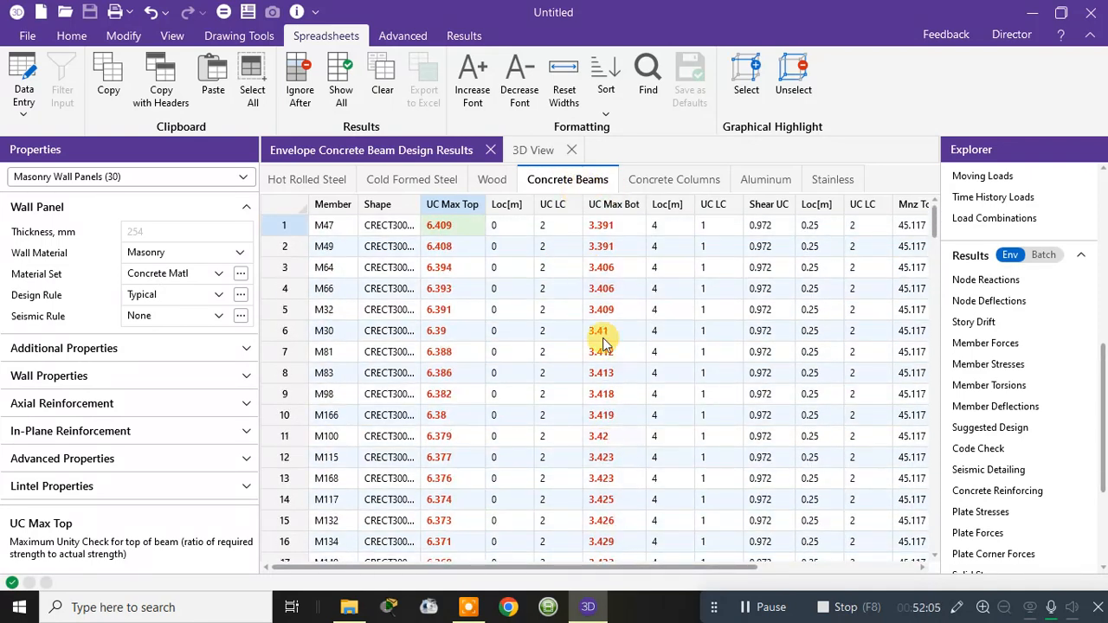
Show the concrete column results, sort them by UC Max from absolute maximum to absolute minimum, and review the list
{"action": "left_click", "coordinate": [683, 188]}
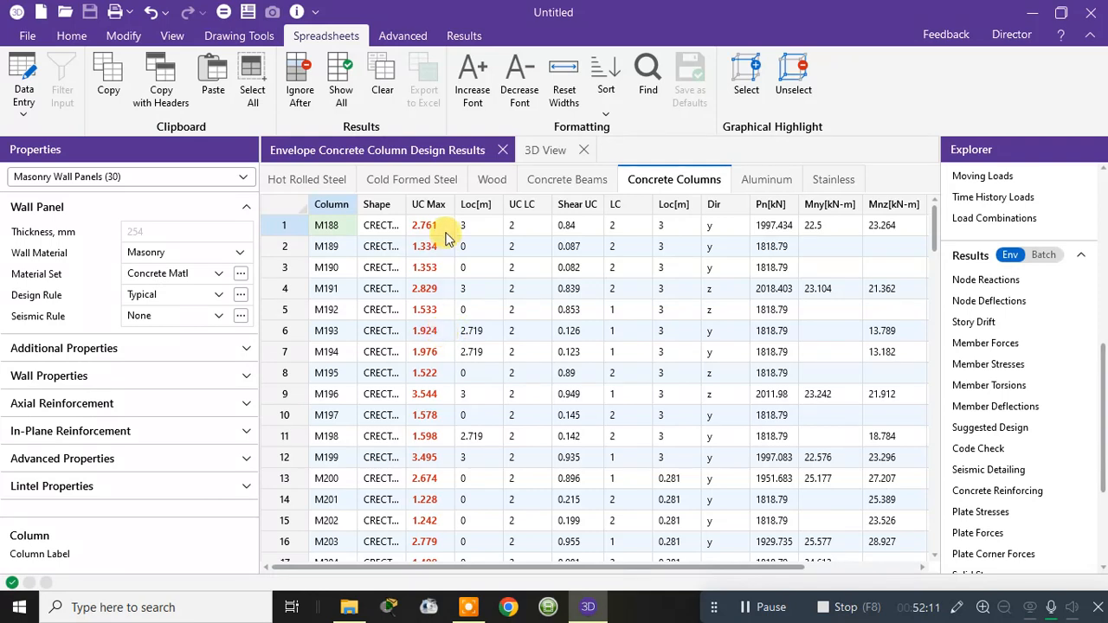
{"action": "right_click", "coordinate": [433, 207]}
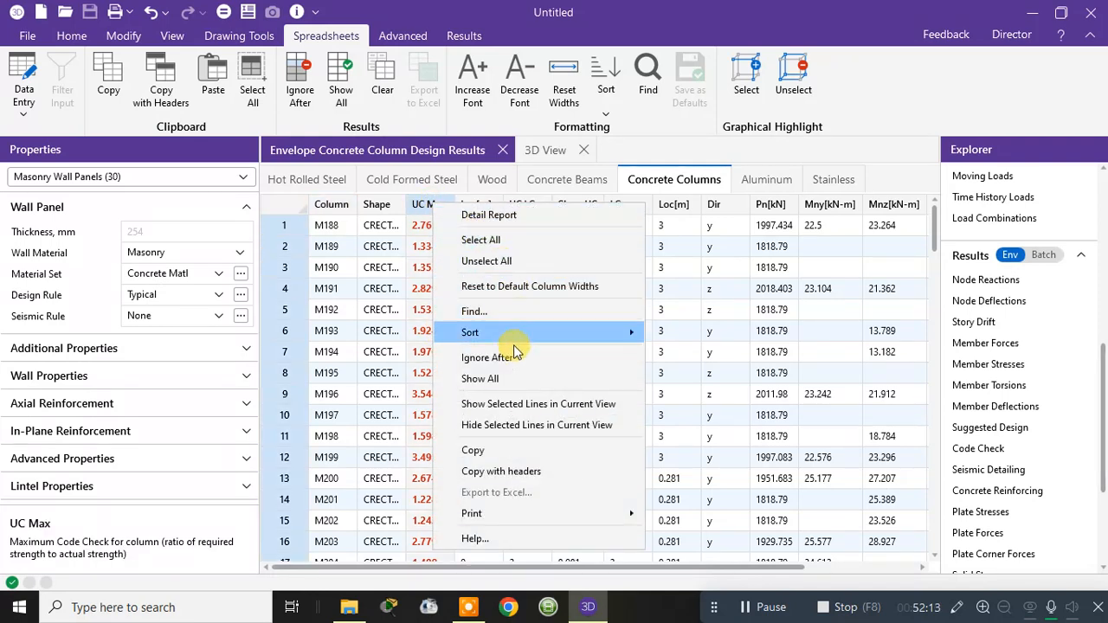
{"action": "mouse_move", "coordinate": [524, 338]}
{"action": "left_click", "coordinate": [656, 376]}
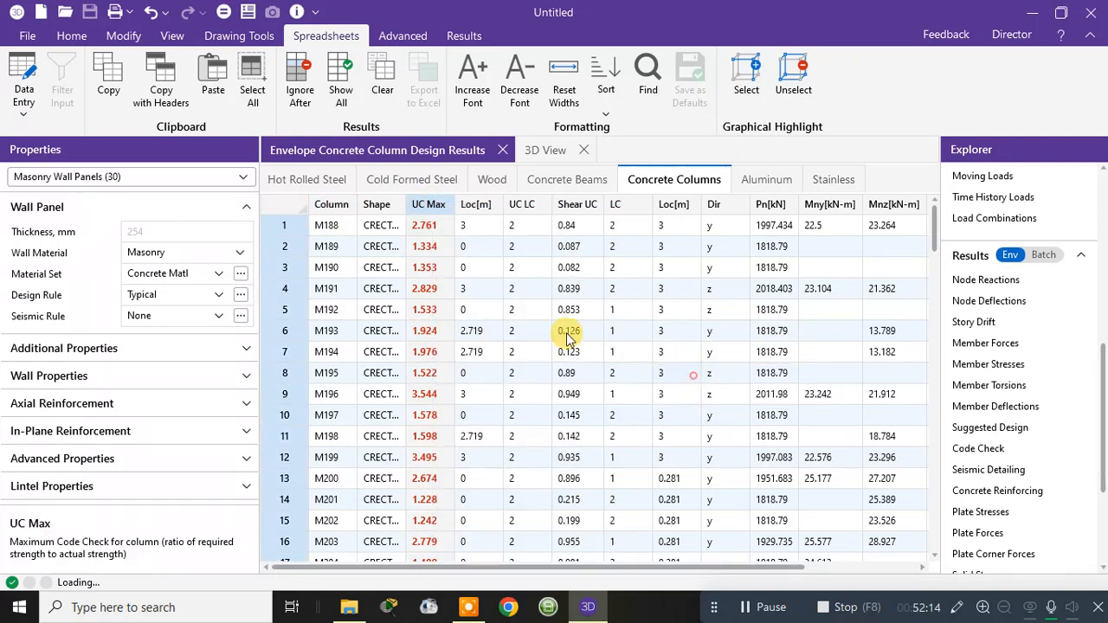
{"action": "scroll", "coordinate": [436, 436], "scroll_direction": "down", "scroll_amount": 15}
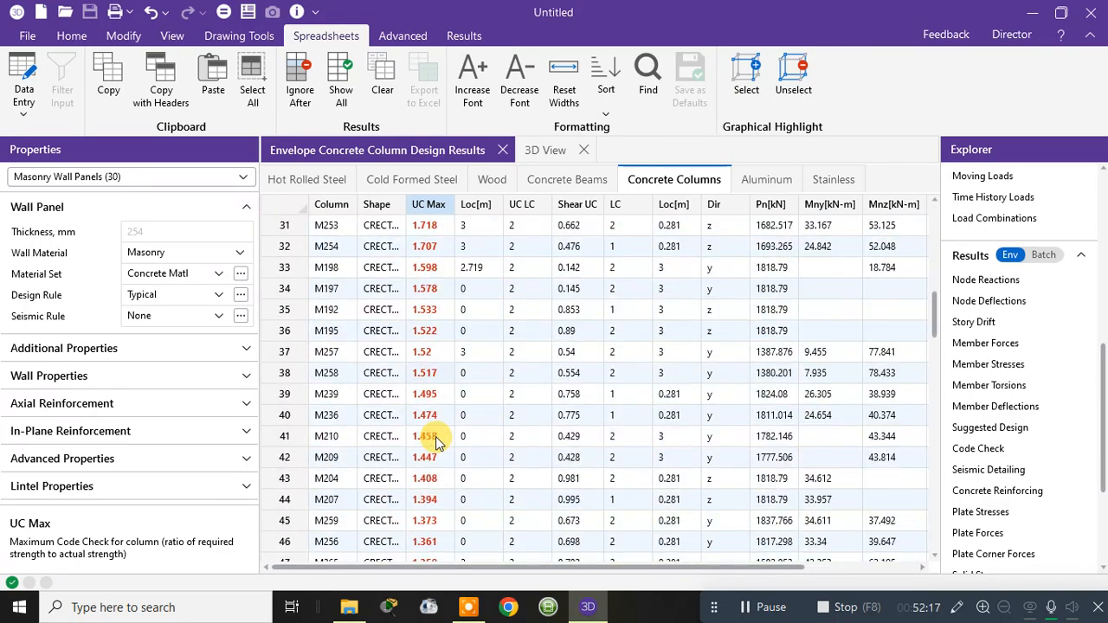
Review the rest of the sorted column unity checks and inspect the suggested shapes for beam x, beam z and column Y
{"action": "scroll", "coordinate": [436, 436], "scroll_direction": "down", "scroll_amount": 9}
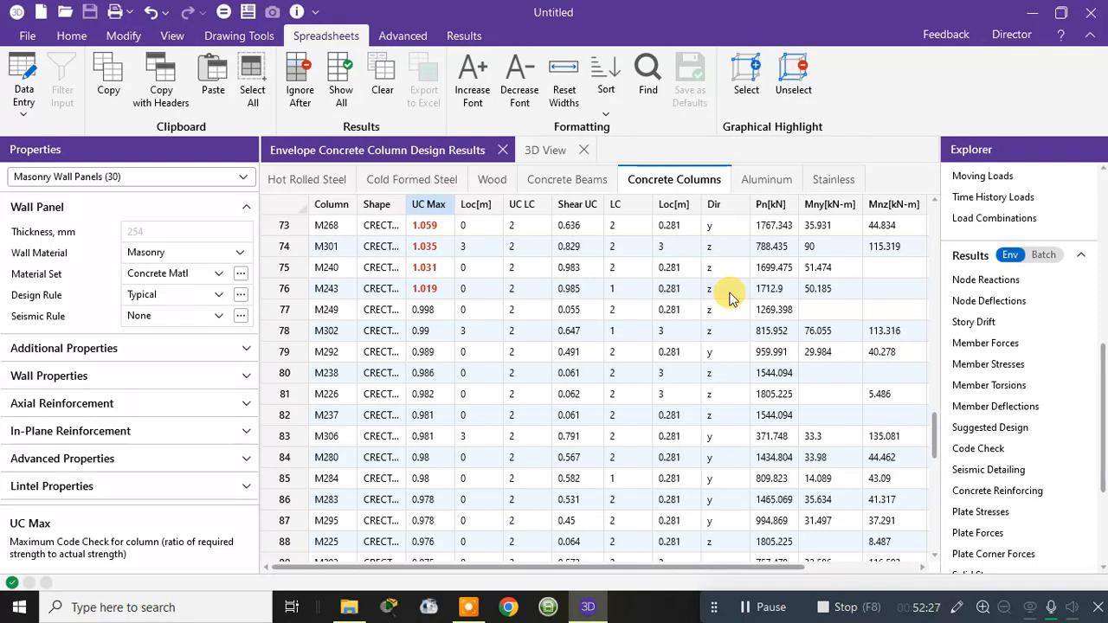
{"action": "left_click", "coordinate": [987, 429]}
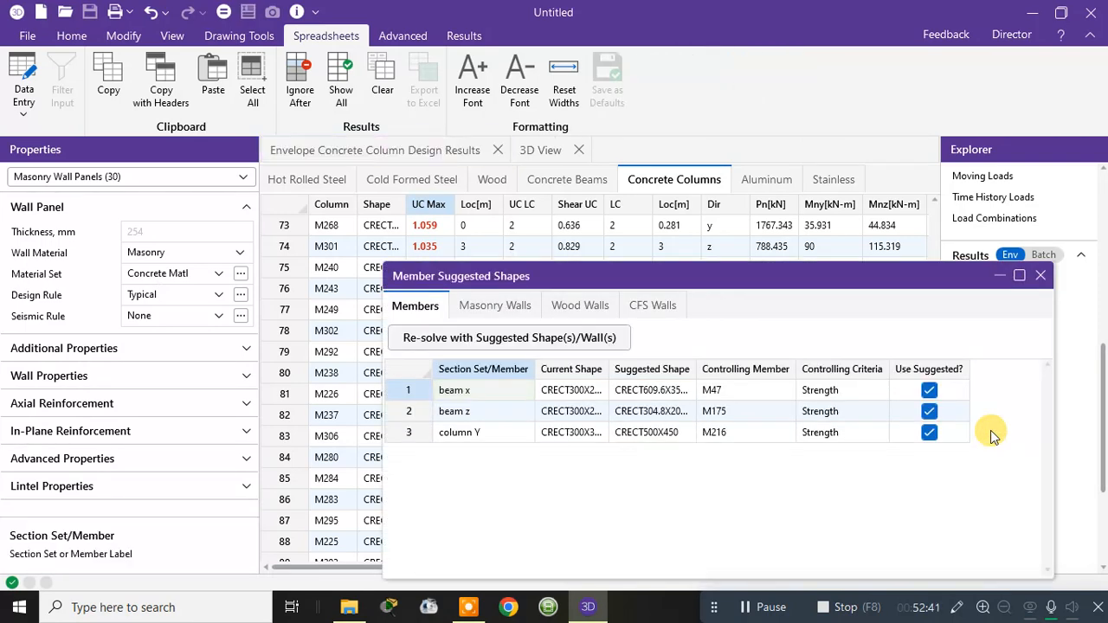
{"action": "left_click_drag", "start_coordinate": [800, 273], "coordinate": [745, 138]}
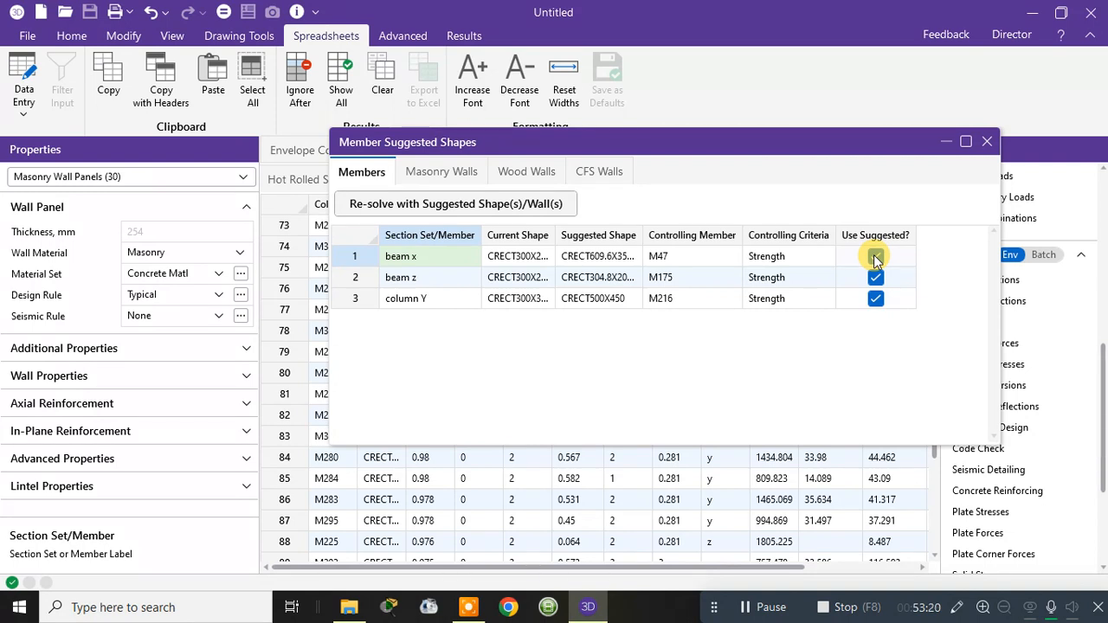
{"action": "left_click", "coordinate": [875, 257]}
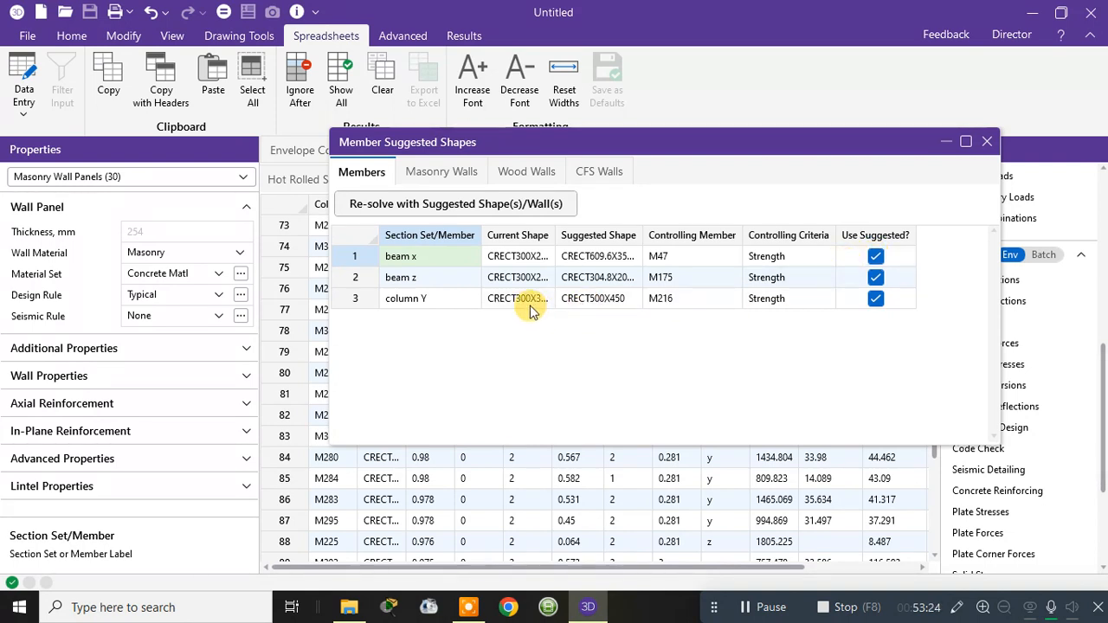
{"action": "left_click", "coordinate": [986, 142]}
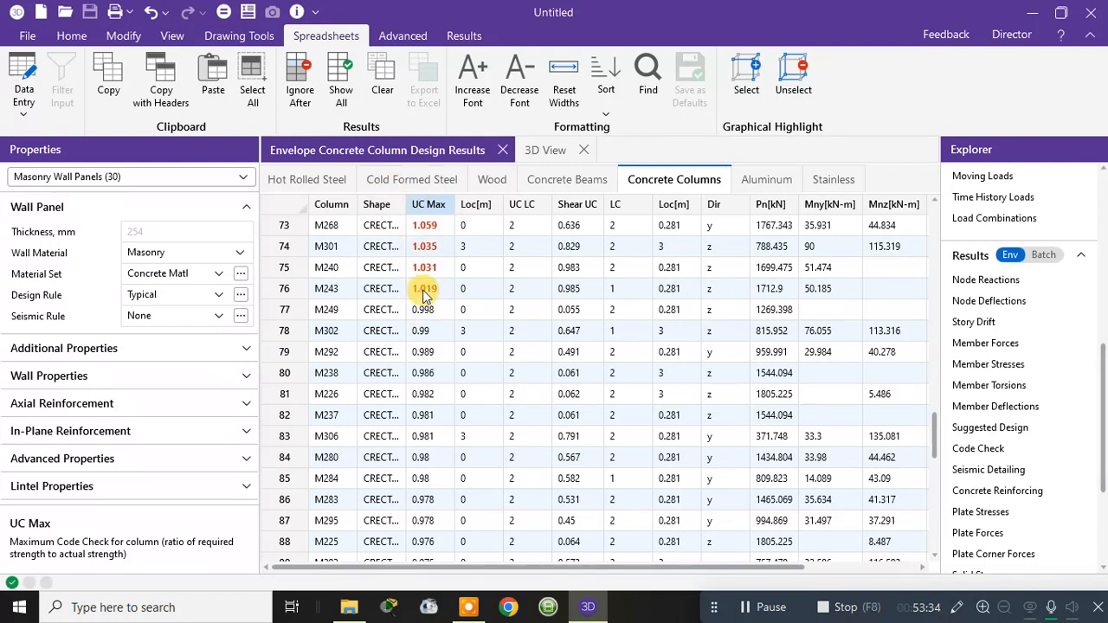
Re-solve the model with all suggested member shapes, applying Members and Masonry Walls but excluding Wood Walls and CFS Walls
{"action": "left_click", "coordinate": [980, 430]}
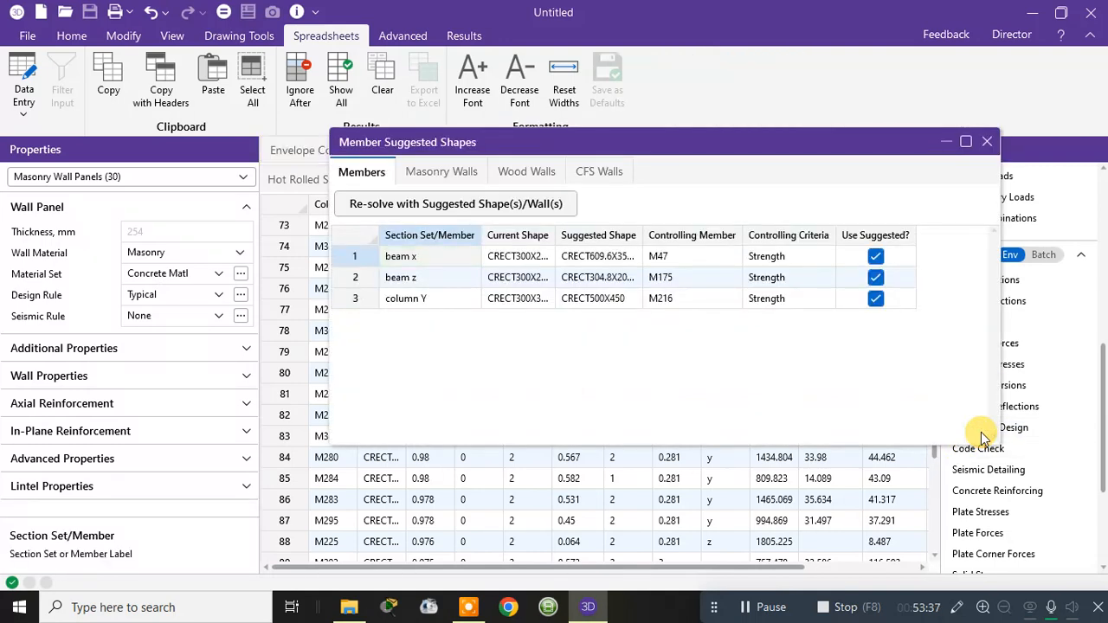
{"action": "left_click", "coordinate": [516, 208]}
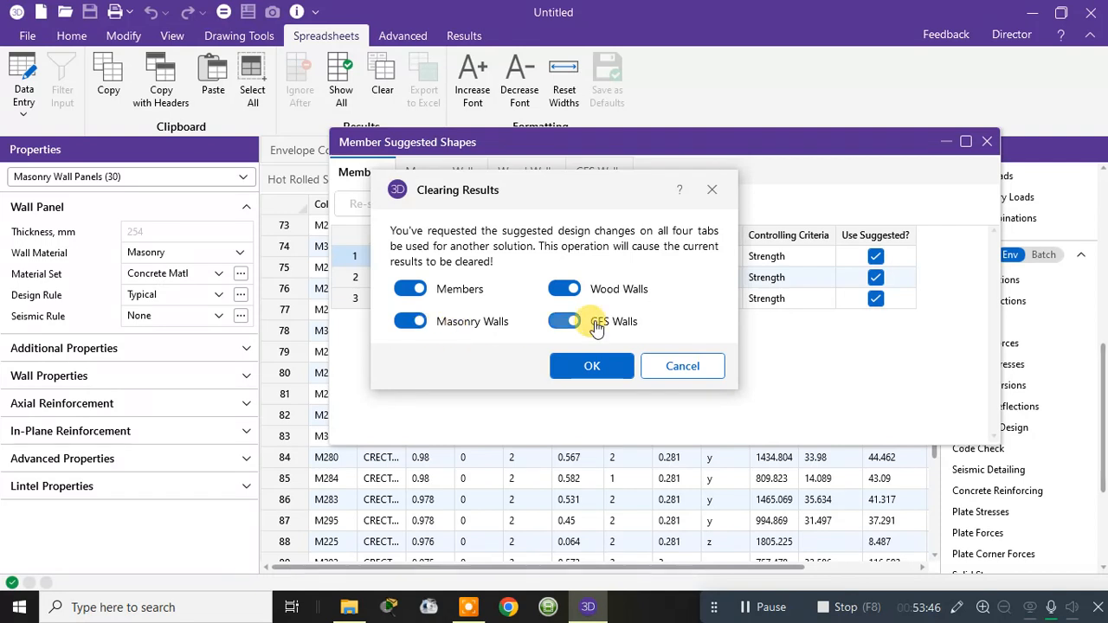
{"action": "left_click", "coordinate": [567, 290]}
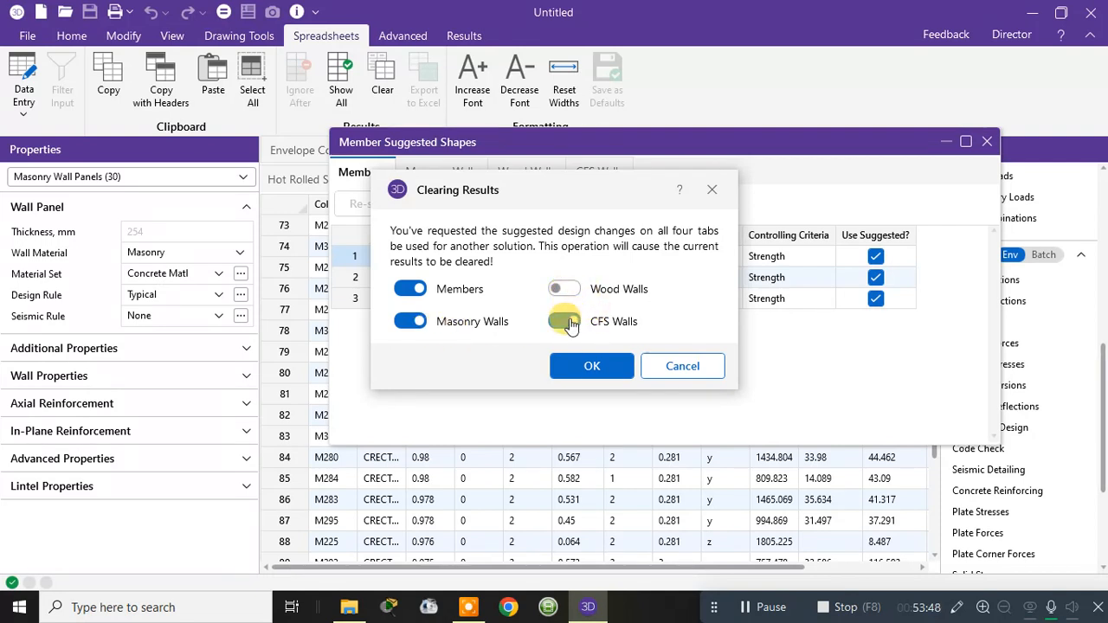
{"action": "left_click", "coordinate": [567, 322]}
{"action": "left_click", "coordinate": [582, 364]}
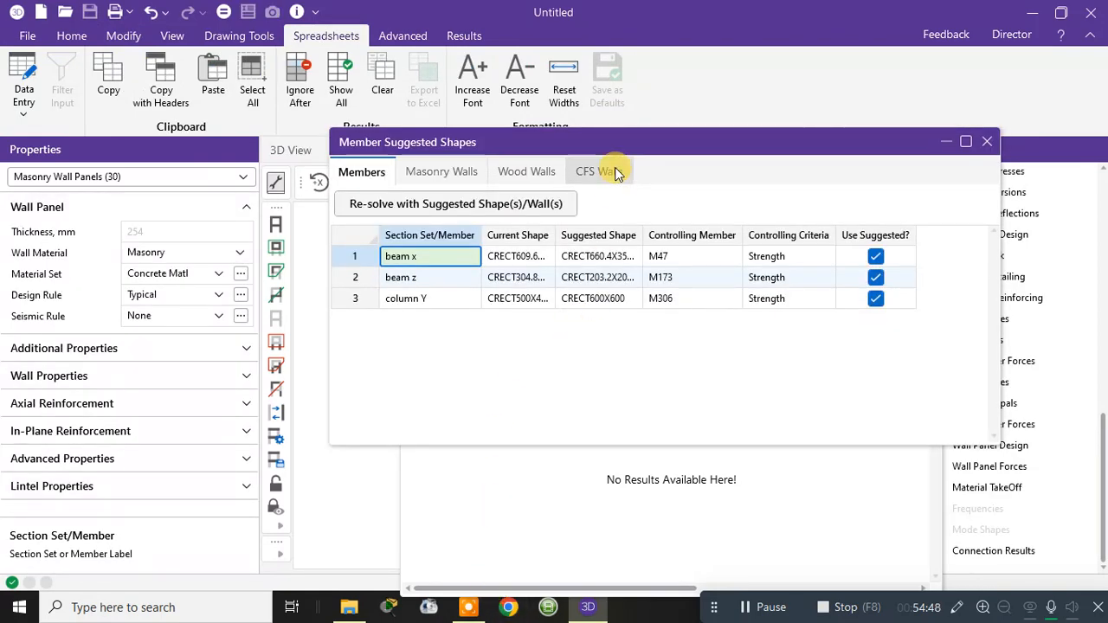
Arrange the suggested shapes and the envelope concrete column results so that both can be read
{"action": "left_click_drag", "start_coordinate": [618, 151], "coordinate": [462, 105]}
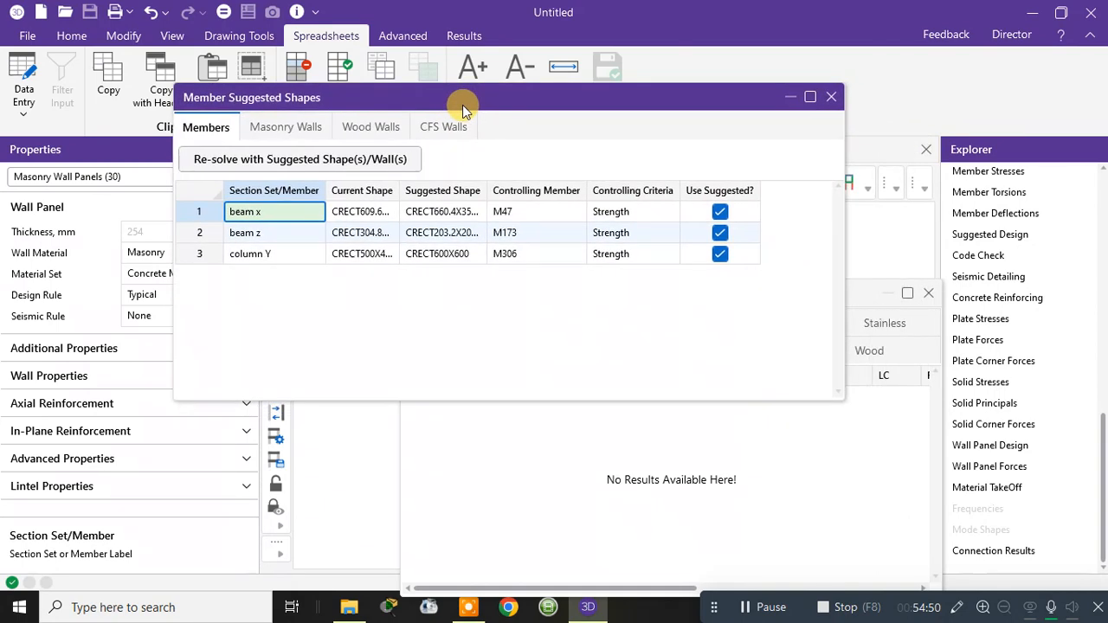
{"action": "left_click_drag", "start_coordinate": [642, 97], "coordinate": [523, 436]}
{"action": "left_click_drag", "start_coordinate": [698, 303], "coordinate": [608, 187]}
{"action": "left_click", "coordinate": [571, 199]}
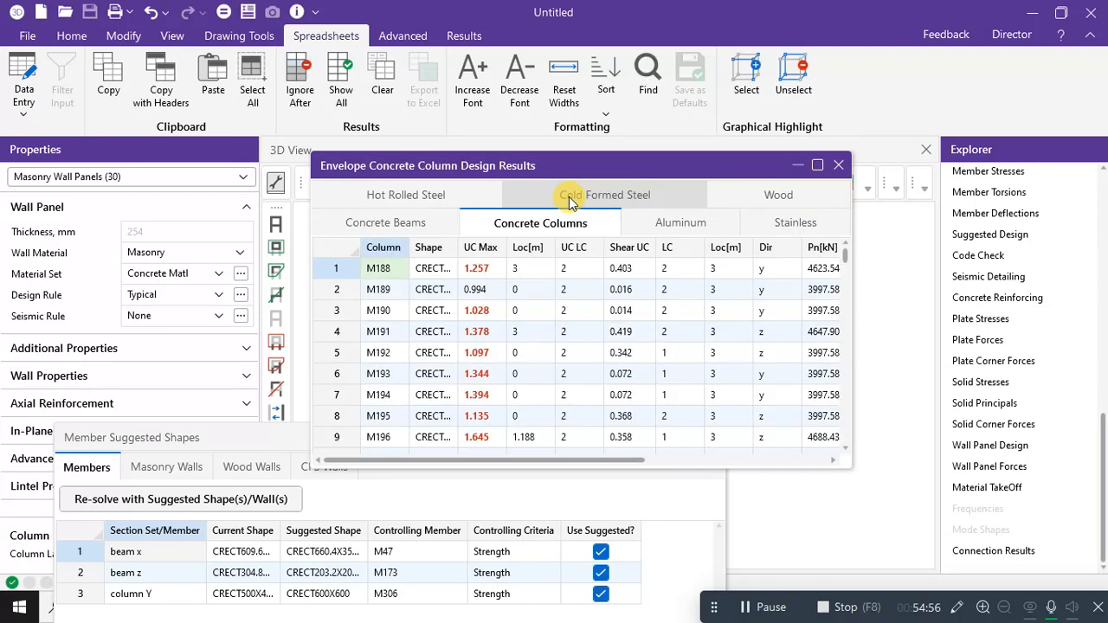
Sort the concrete column results by UC Max from absolute maximum to absolute minimum
{"action": "right_click", "coordinate": [485, 247]}
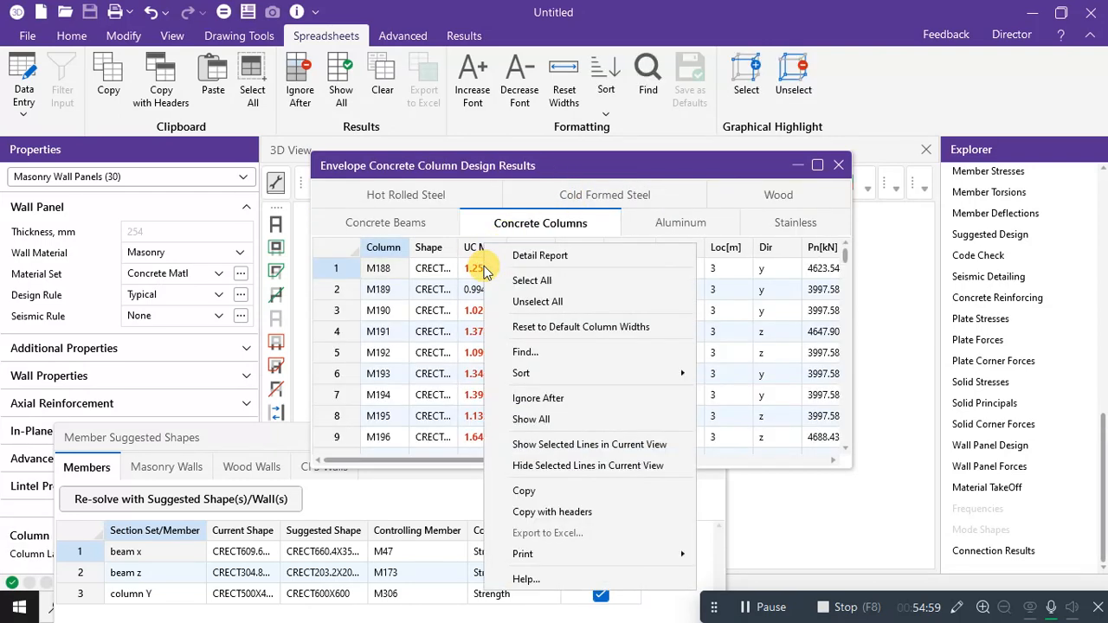
{"action": "left_click", "coordinate": [586, 373]}
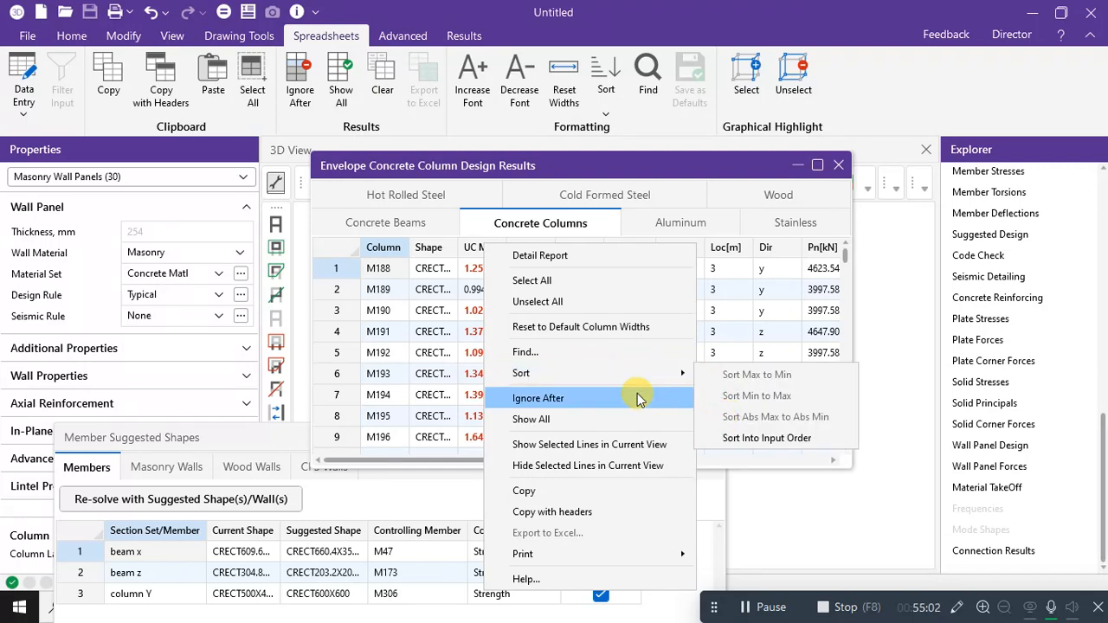
{"action": "left_click", "coordinate": [472, 270]}
{"action": "left_click", "coordinate": [480, 250]}
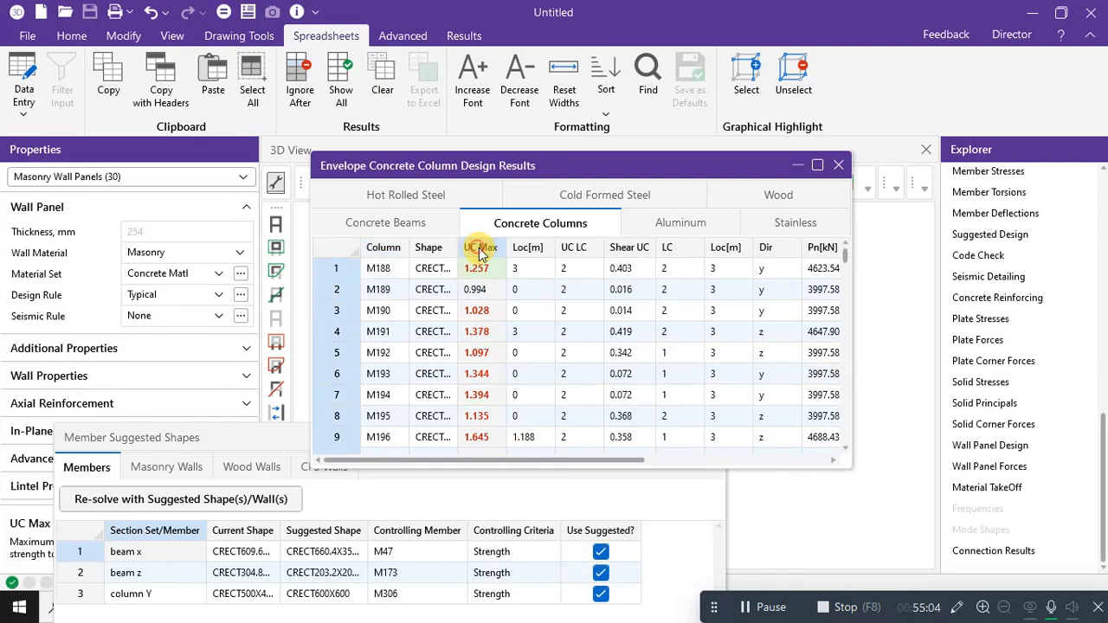
{"action": "right_click", "coordinate": [481, 249]}
{"action": "left_click", "coordinate": [565, 372]}
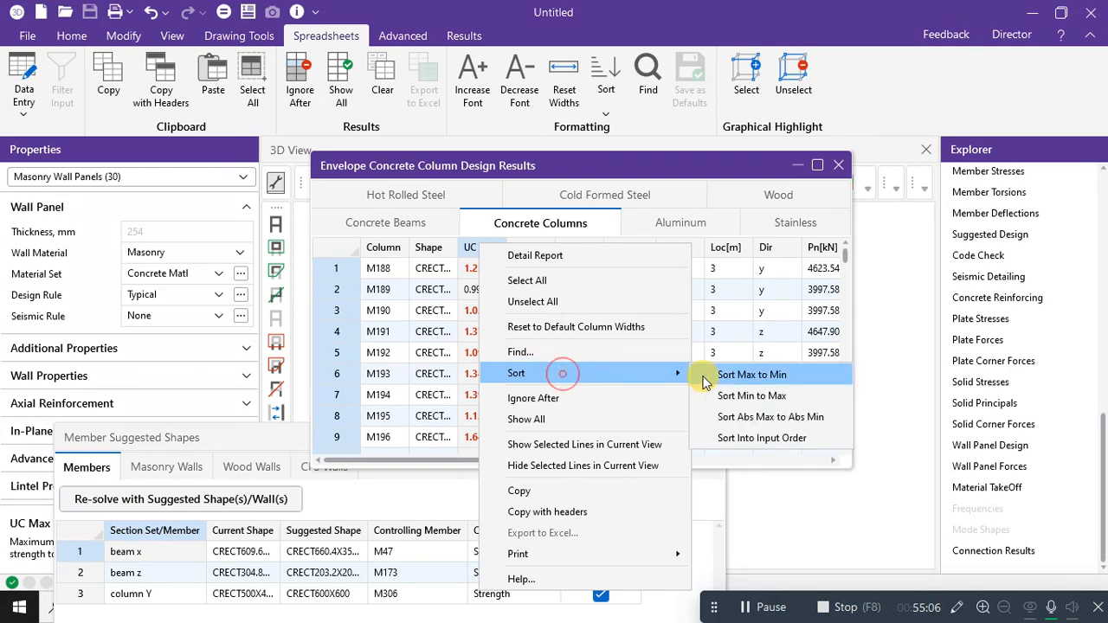
{"action": "left_click", "coordinate": [740, 416]}
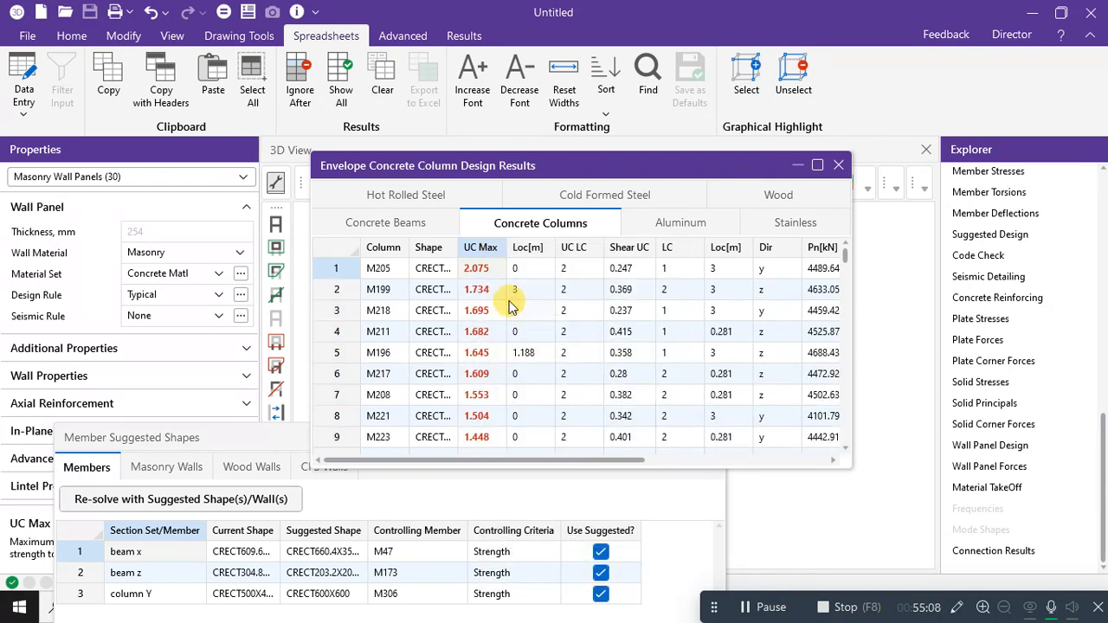
Show the concrete beam results and sort them by UC Max Top from absolute maximum to absolute minimum
{"action": "left_click", "coordinate": [385, 223]}
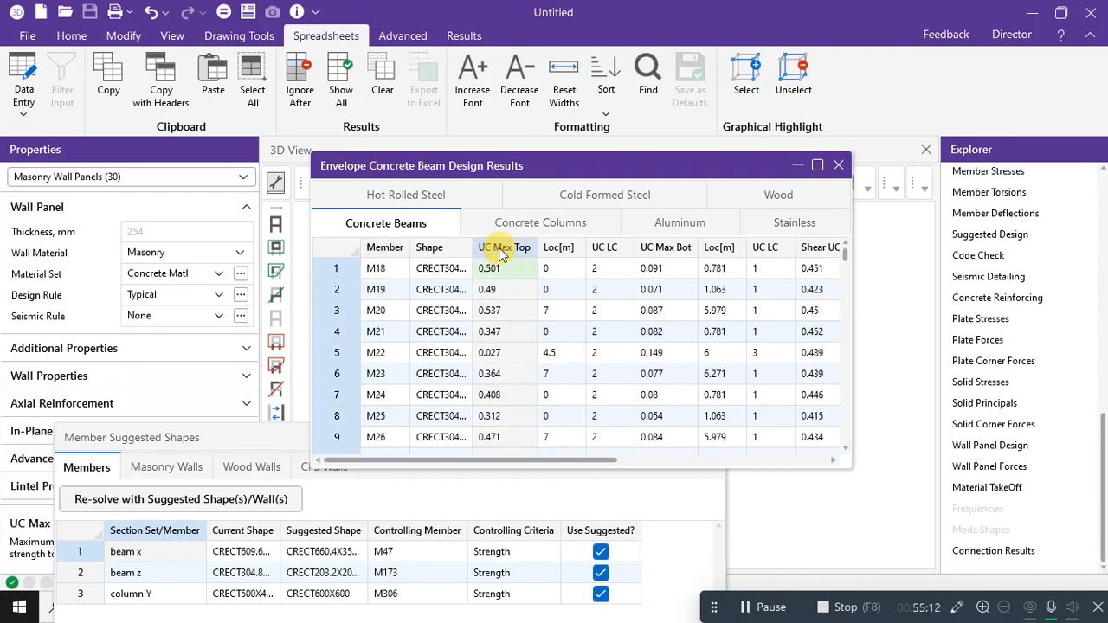
{"action": "right_click", "coordinate": [506, 251]}
{"action": "mouse_move", "coordinate": [572, 375]}
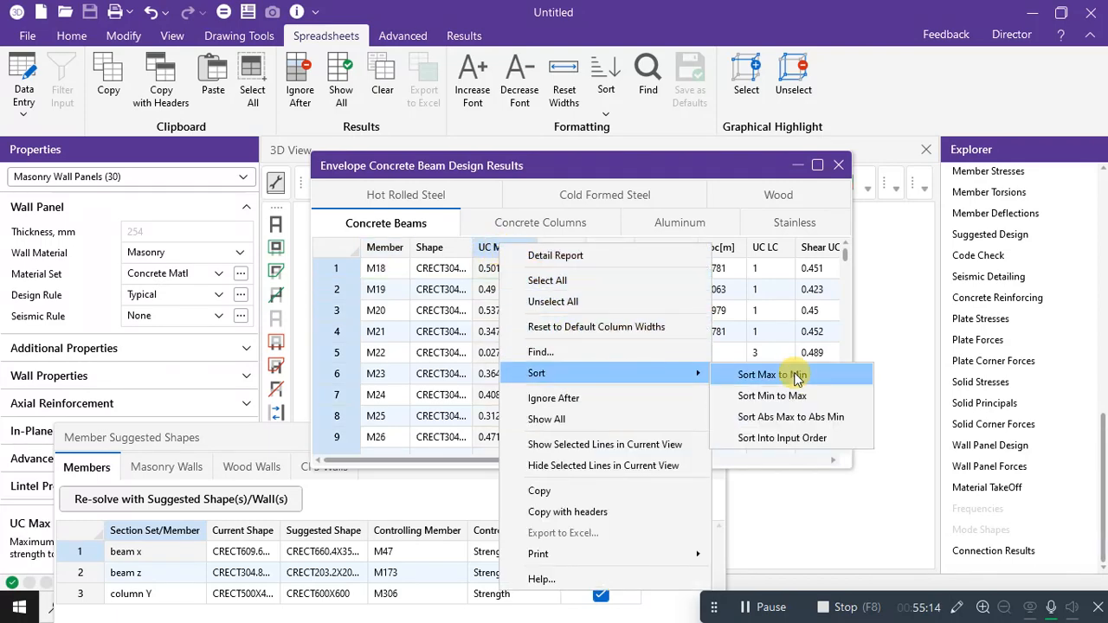
{"action": "left_click", "coordinate": [796, 416]}
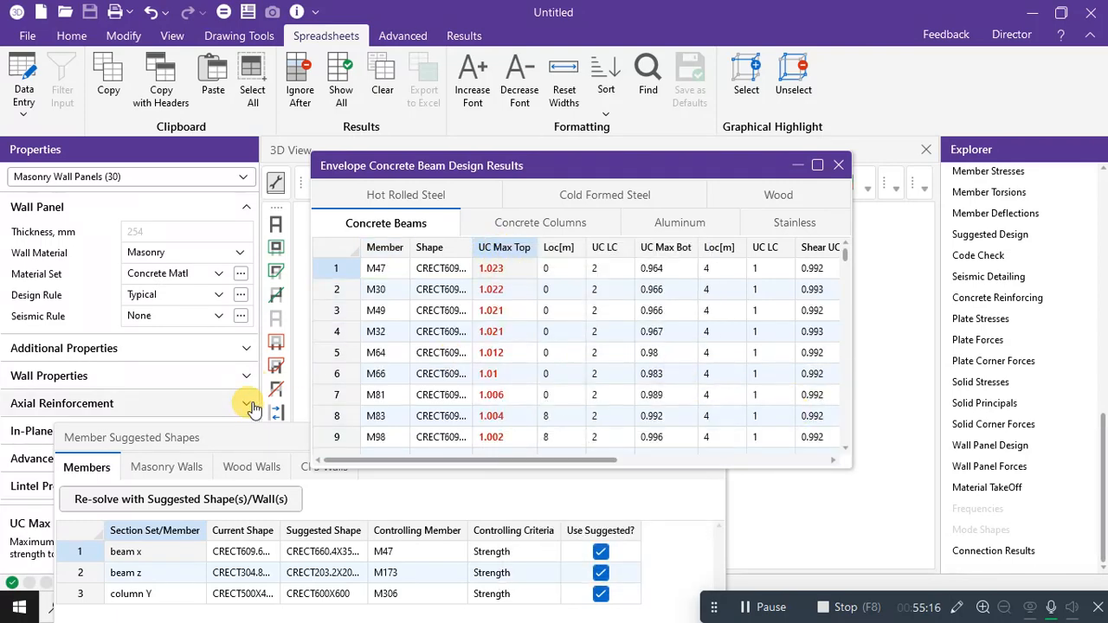
Re-solve with the suggested shapes for beam x, beam z and column Y, and re-solve once more with column Y as CRECT650X650
{"action": "left_click", "coordinate": [256, 435]}
{"action": "left_click_drag", "start_coordinate": [255, 436], "coordinate": [439, 84]}
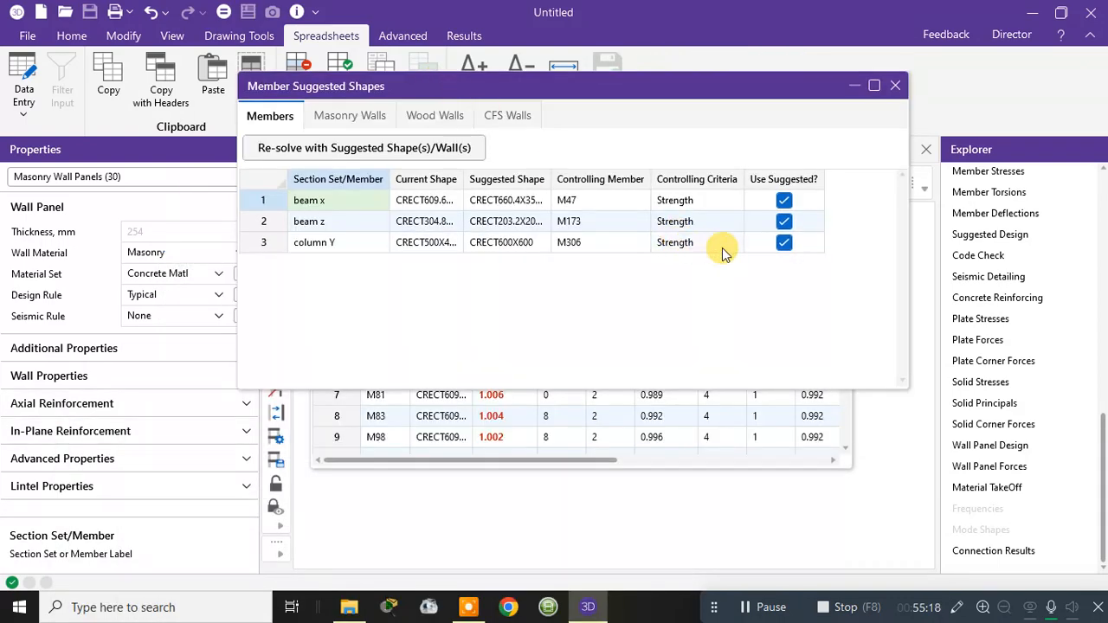
{"action": "left_click", "coordinate": [404, 148]}
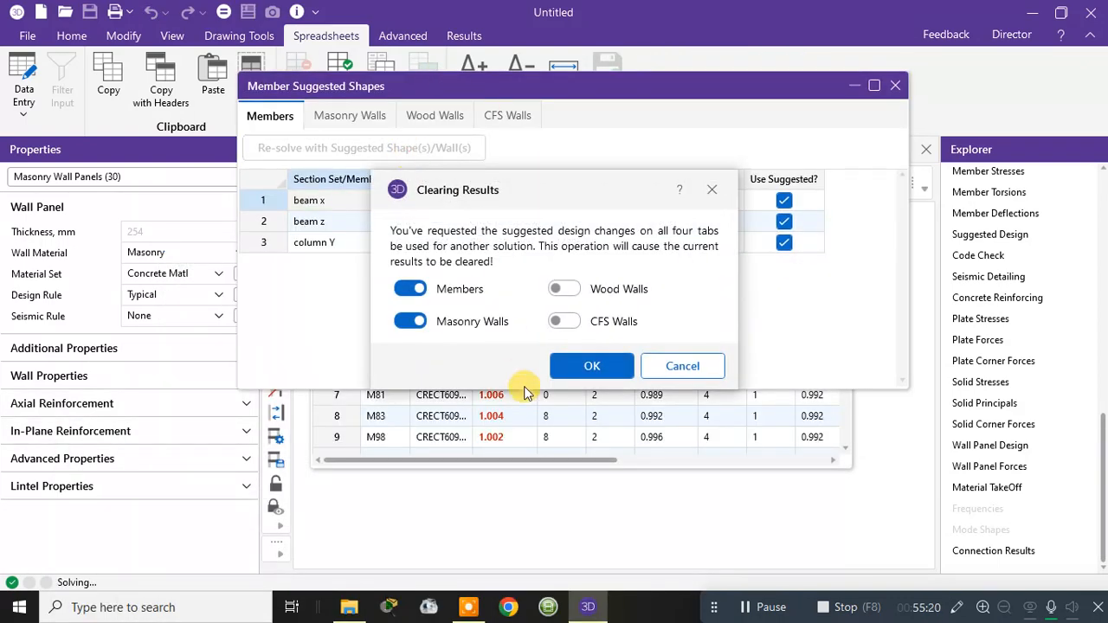
{"action": "left_click", "coordinate": [573, 368]}
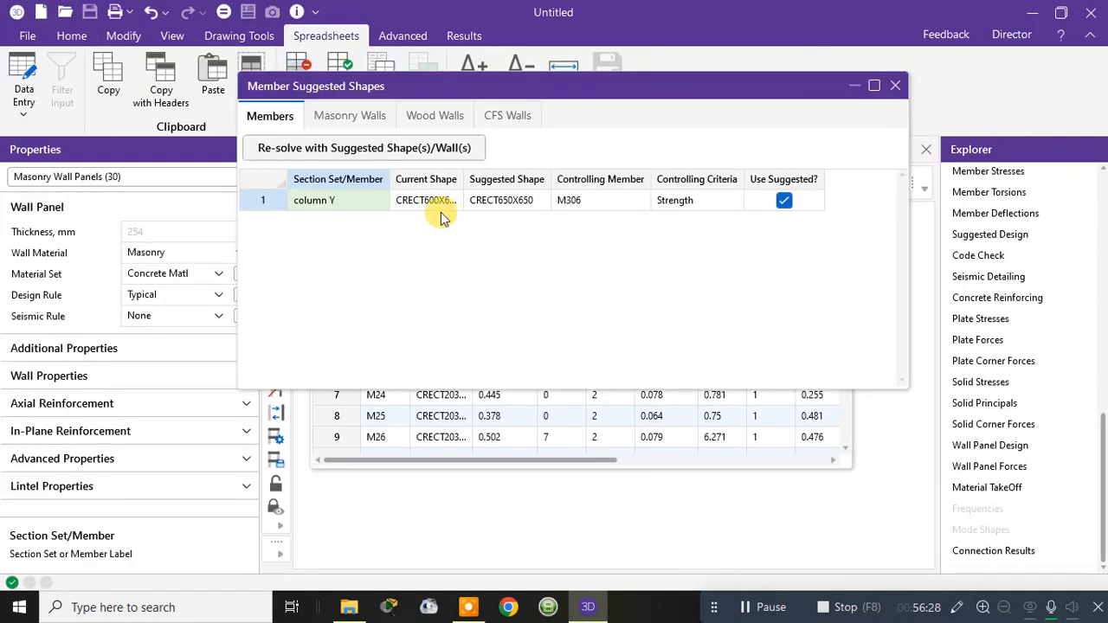
{"action": "left_click", "coordinate": [381, 148]}
{"action": "left_click", "coordinate": [554, 367]}
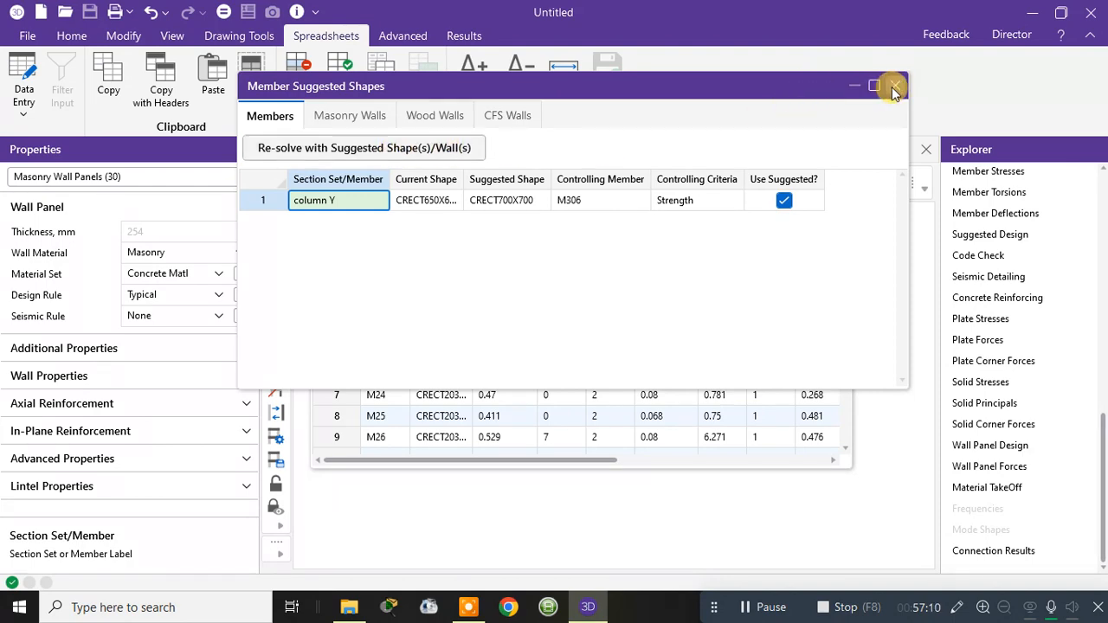
Uncover the concrete beam results and sort them by UC Max Top from absolute maximum to absolute minimum
{"action": "left_click_drag", "start_coordinate": [779, 89], "coordinate": [759, 110]}
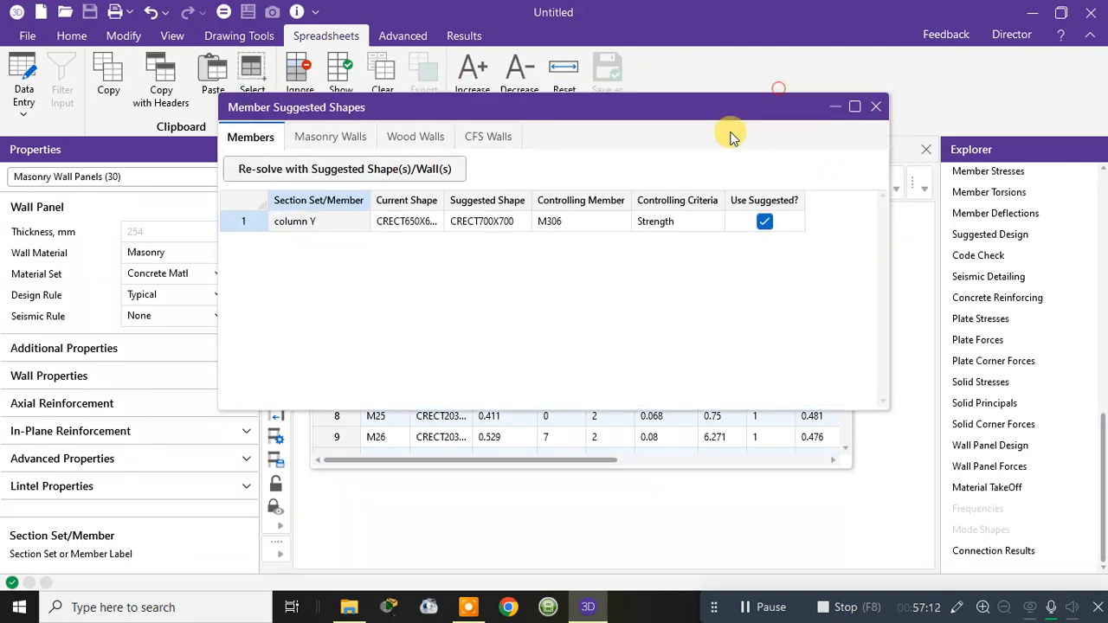
{"action": "left_click_drag", "start_coordinate": [826, 115], "coordinate": [146, 202]}
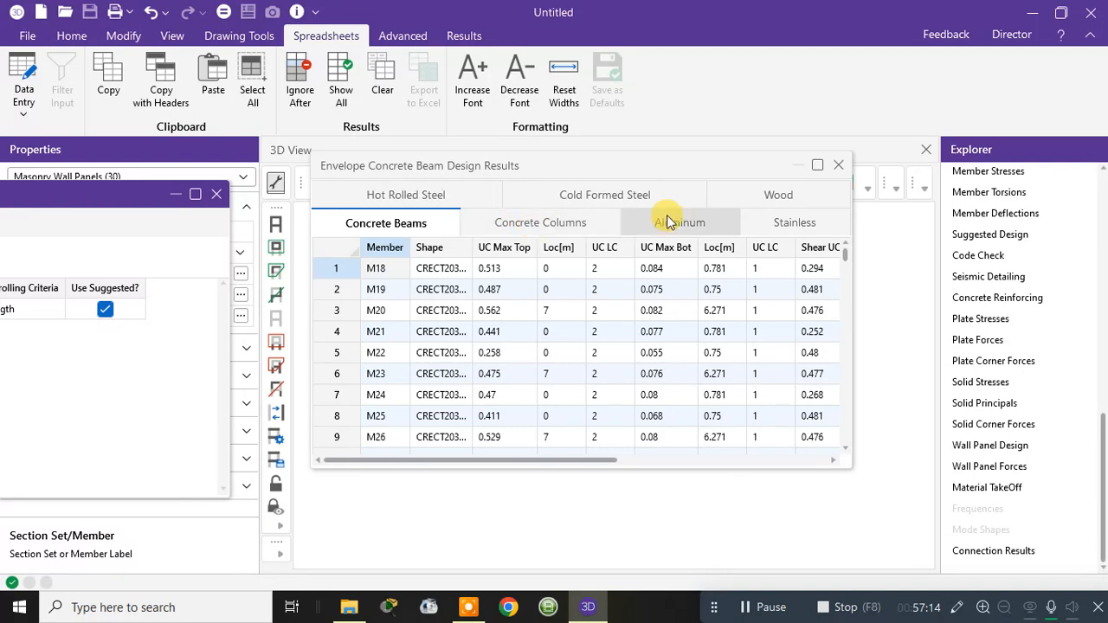
{"action": "left_click", "coordinate": [485, 249]}
{"action": "right_click", "coordinate": [486, 251]}
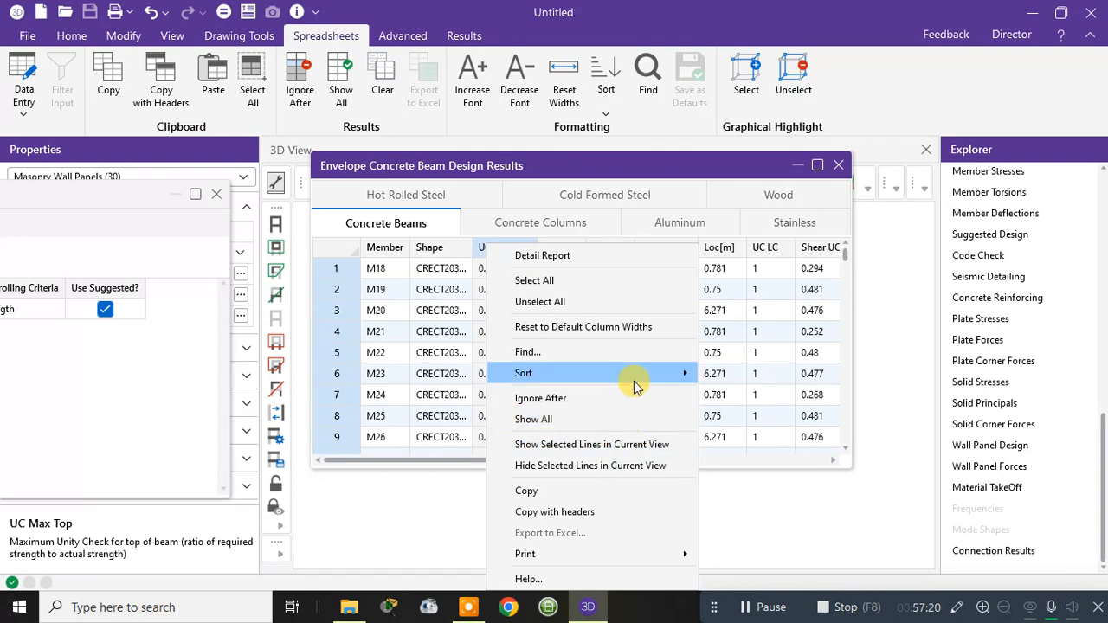
{"action": "mouse_move", "coordinate": [634, 381]}
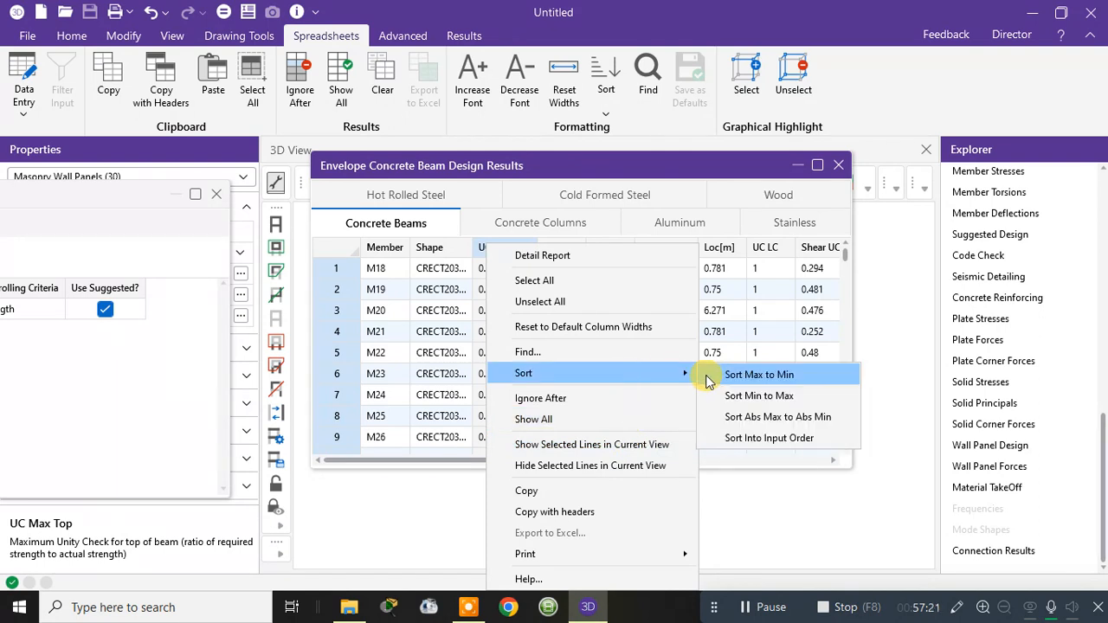
{"action": "left_click", "coordinate": [748, 416]}
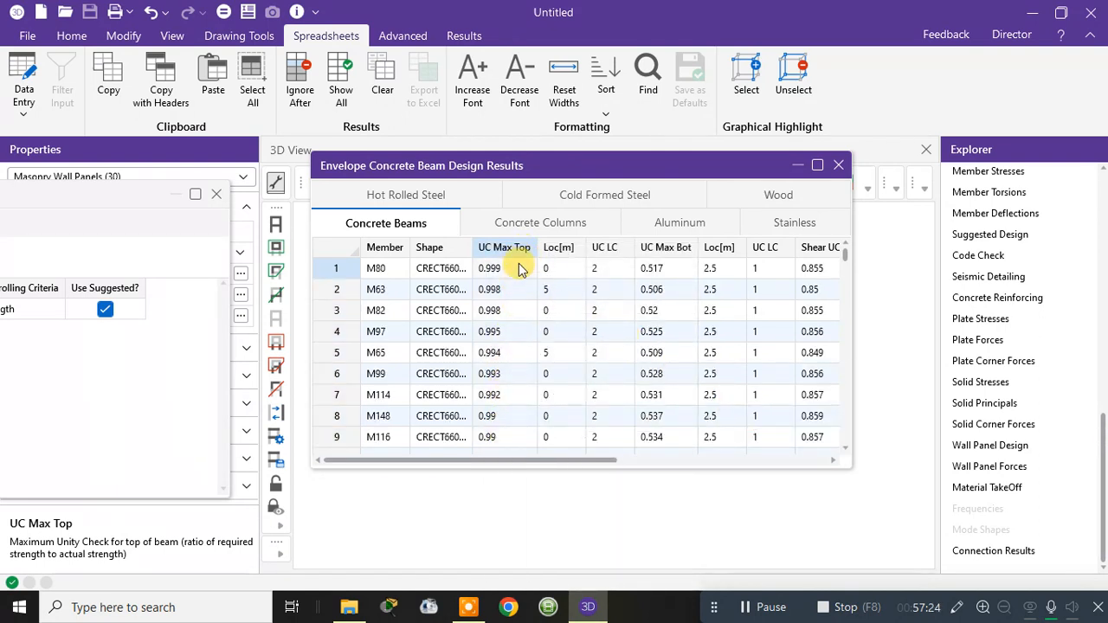
Show the concrete column results and sort them by UC Max from maximum to minimum
{"action": "left_click", "coordinate": [584, 222]}
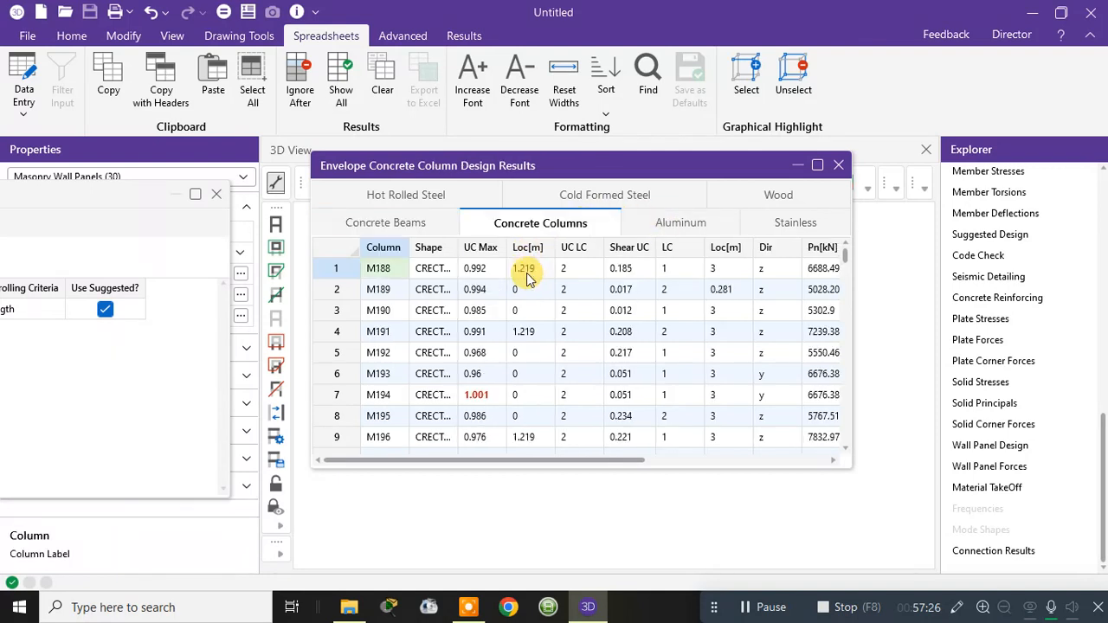
{"action": "right_click", "coordinate": [481, 270]}
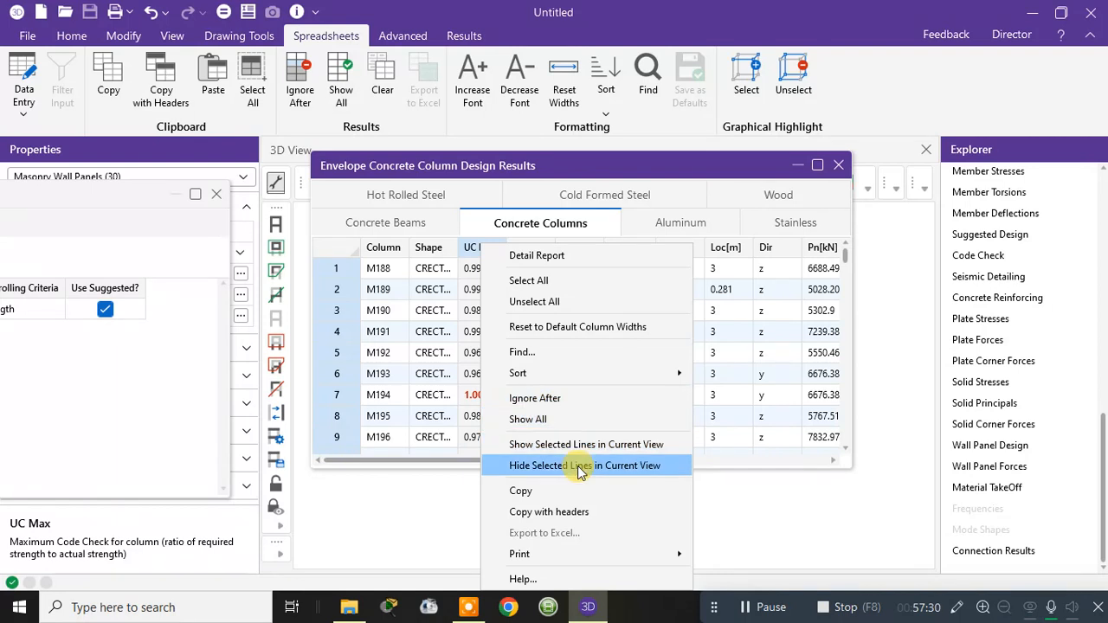
{"action": "mouse_move", "coordinate": [625, 373]}
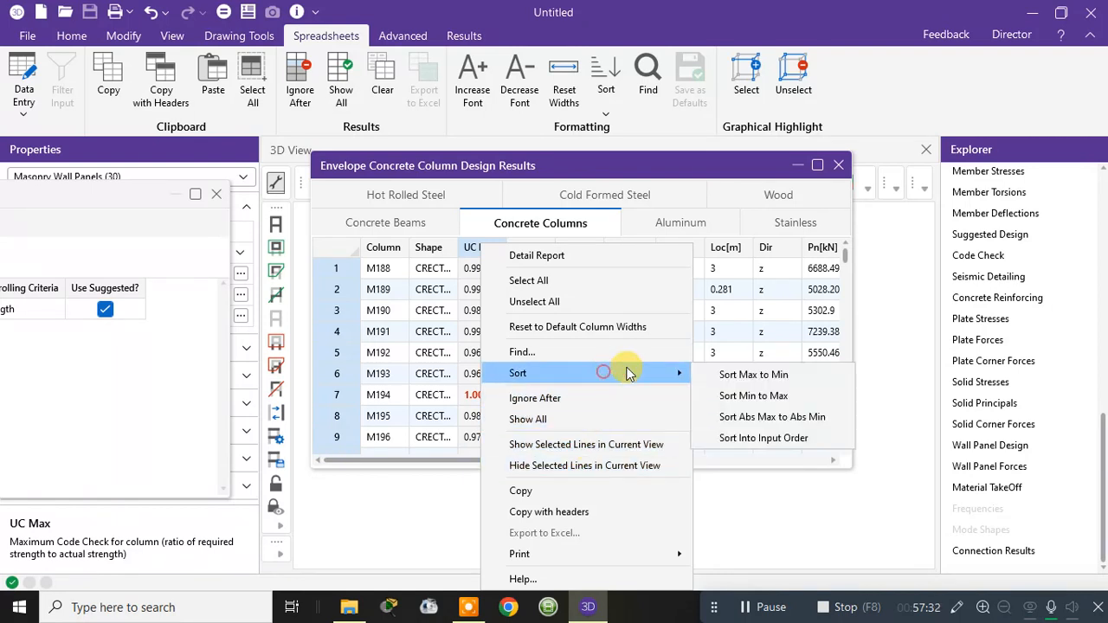
{"action": "left_click", "coordinate": [720, 374]}
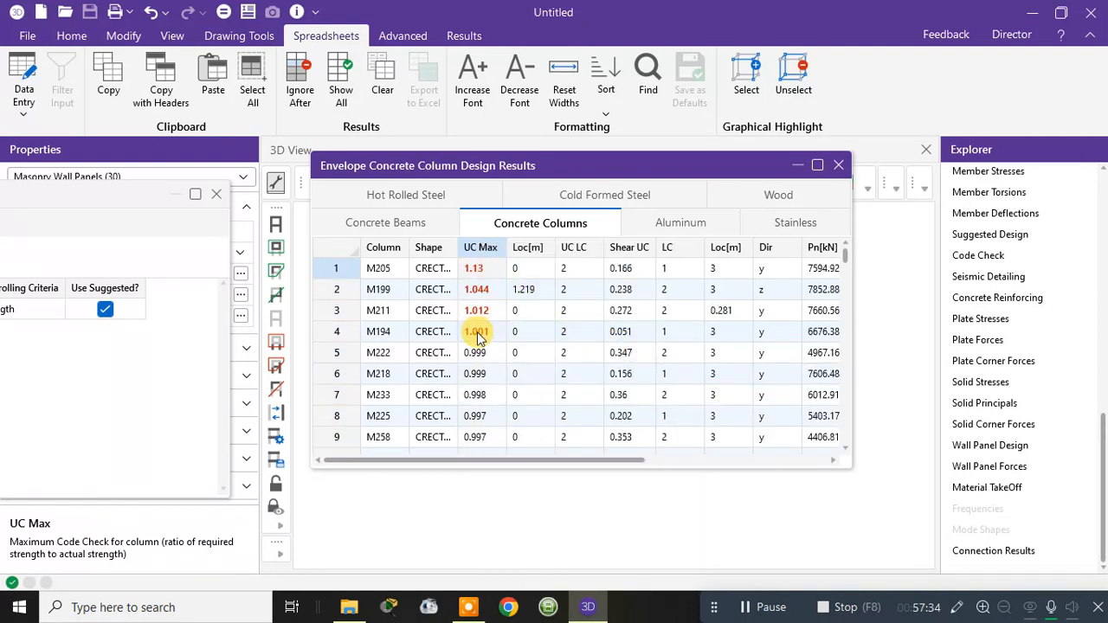
Bring the suggested member shapes back into full view and check the shape suggested for column Y
{"action": "left_click_drag", "start_coordinate": [100, 201], "coordinate": [718, 203]}
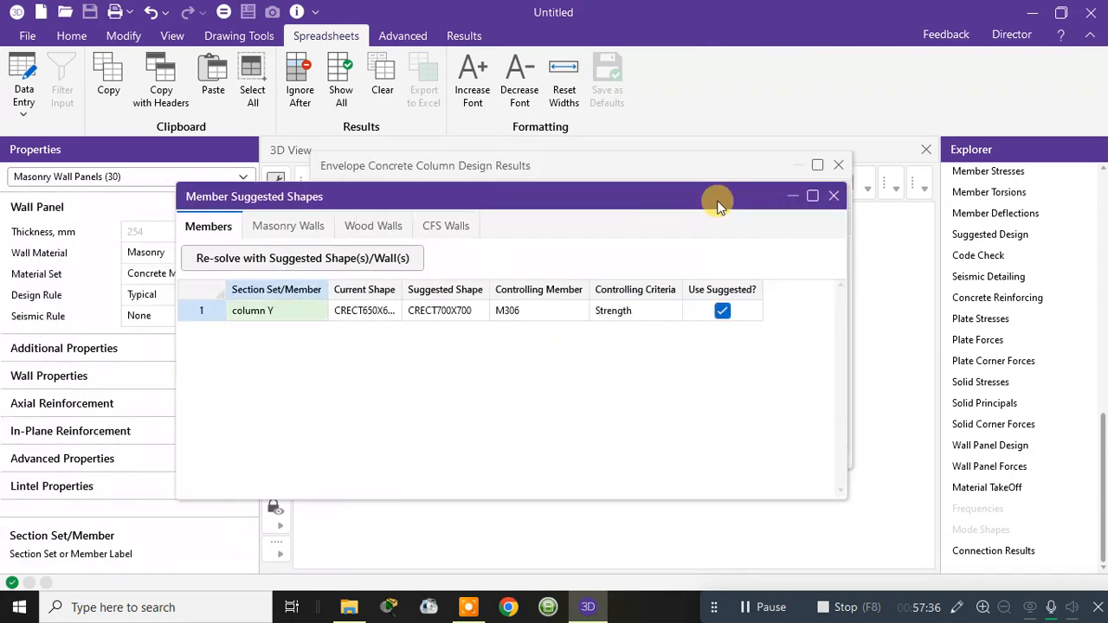
{"action": "left_click_drag", "start_coordinate": [630, 215], "coordinate": [553, 375]}
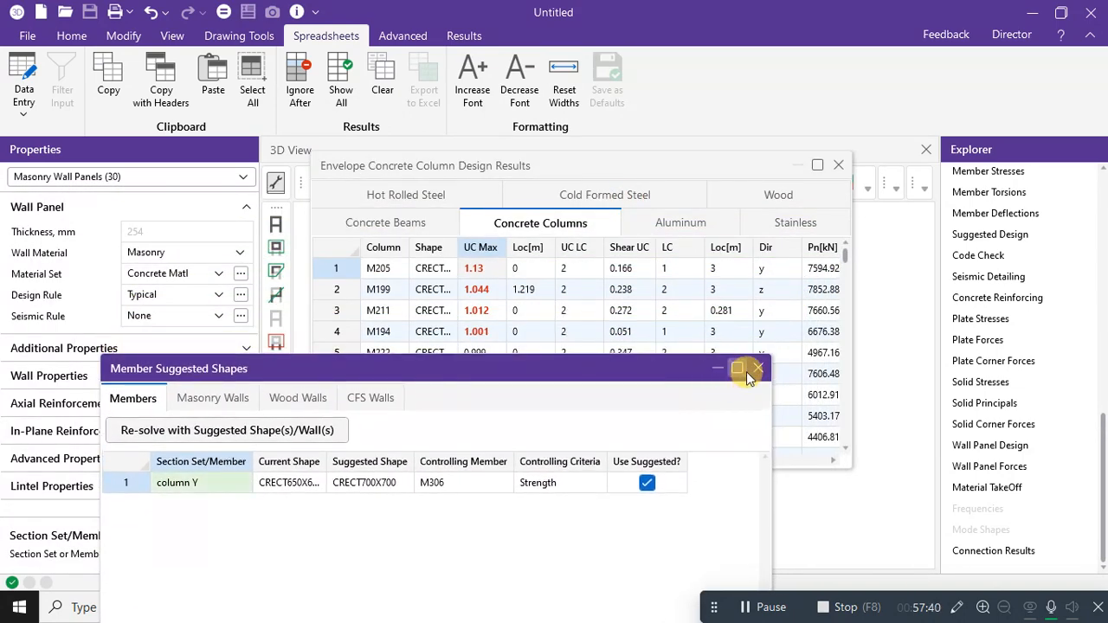
{"action": "left_click_drag", "start_coordinate": [638, 369], "coordinate": [655, 208]}
{"action": "left_click_drag", "start_coordinate": [446, 237], "coordinate": [561, 207]}
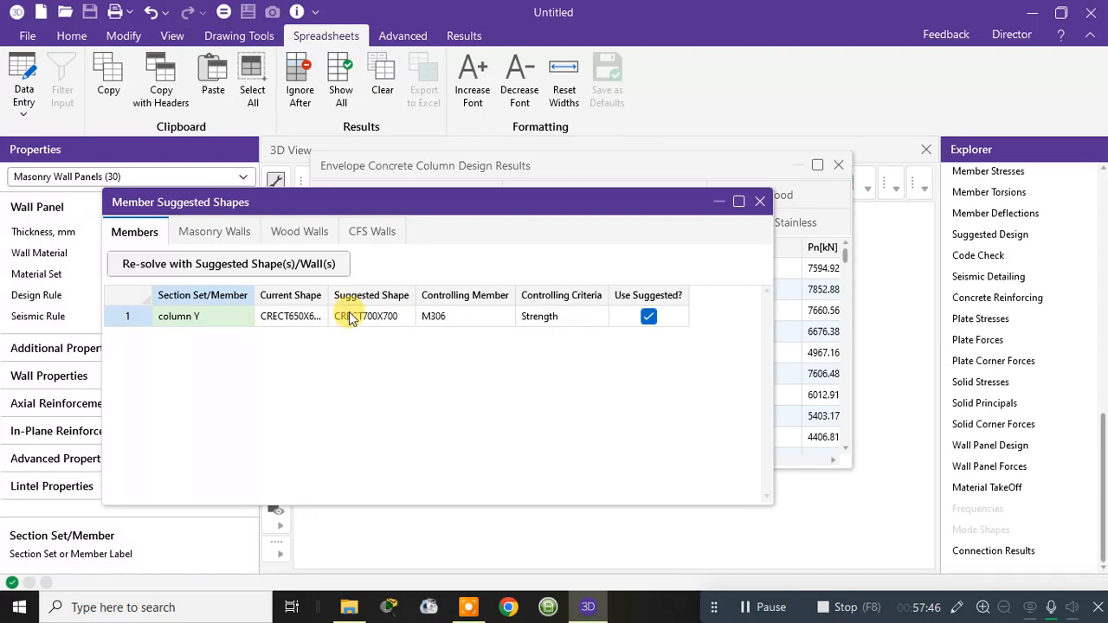
Close the suggested shapes and column design results, switch the members to wireframe display, and clear the wall panel selection
{"action": "left_click", "coordinate": [759, 200]}
{"action": "left_click", "coordinate": [833, 164]}
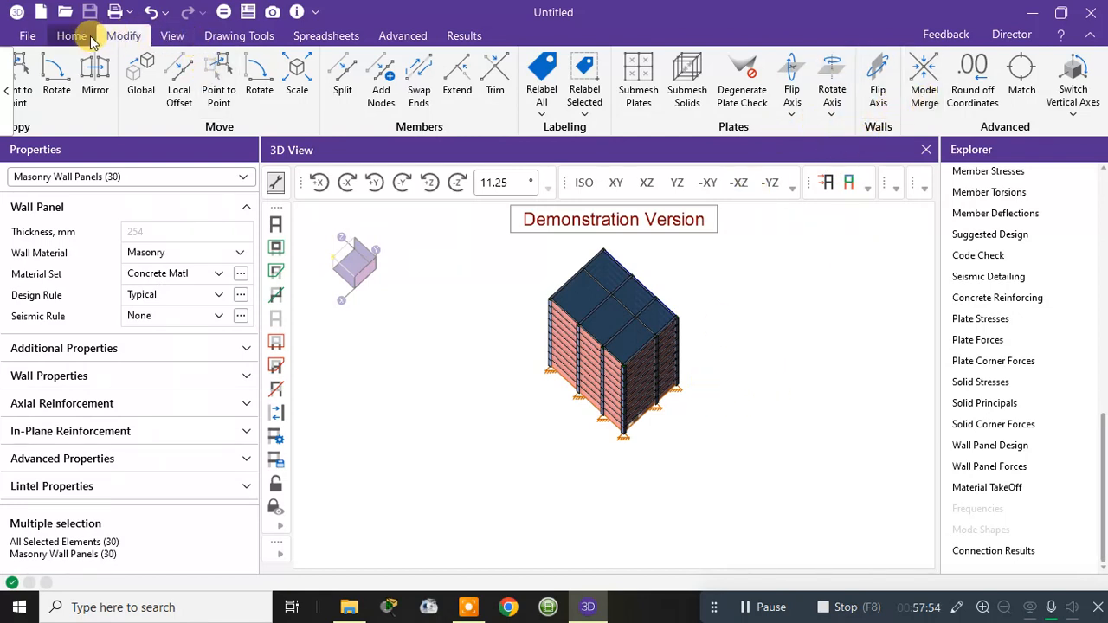
{"action": "left_click", "coordinate": [166, 34]}
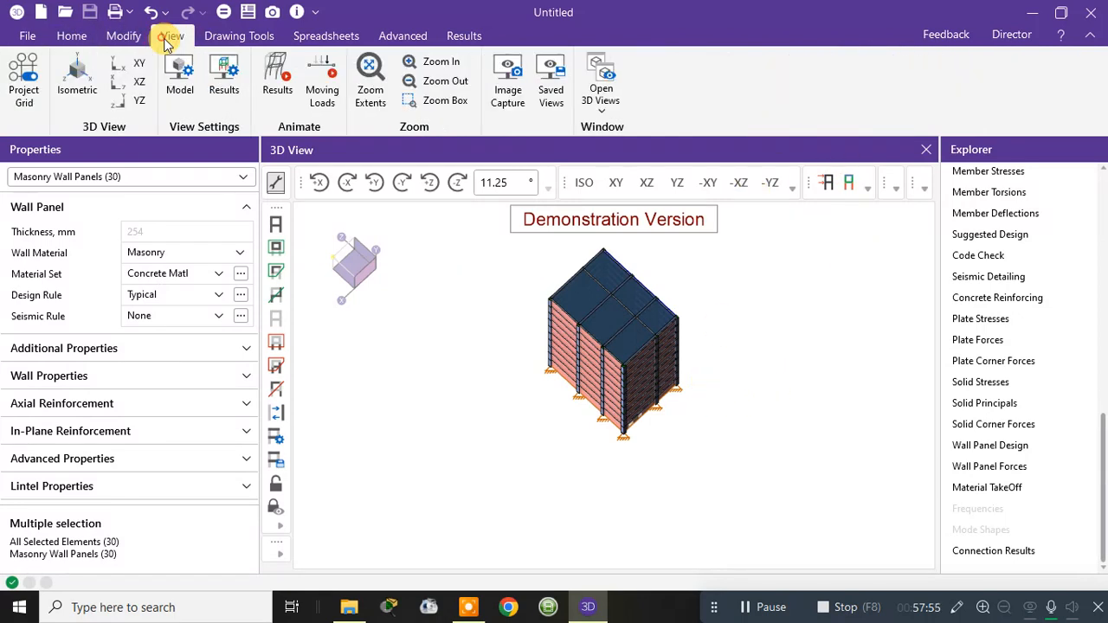
{"action": "left_click", "coordinate": [73, 36]}
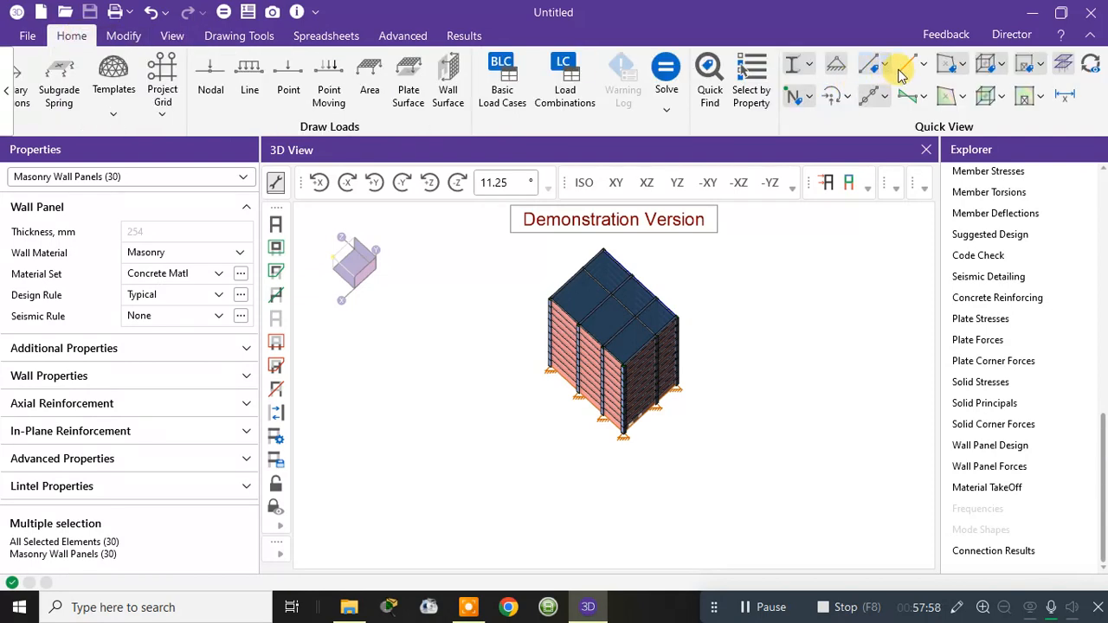
{"action": "left_click", "coordinate": [809, 66]}
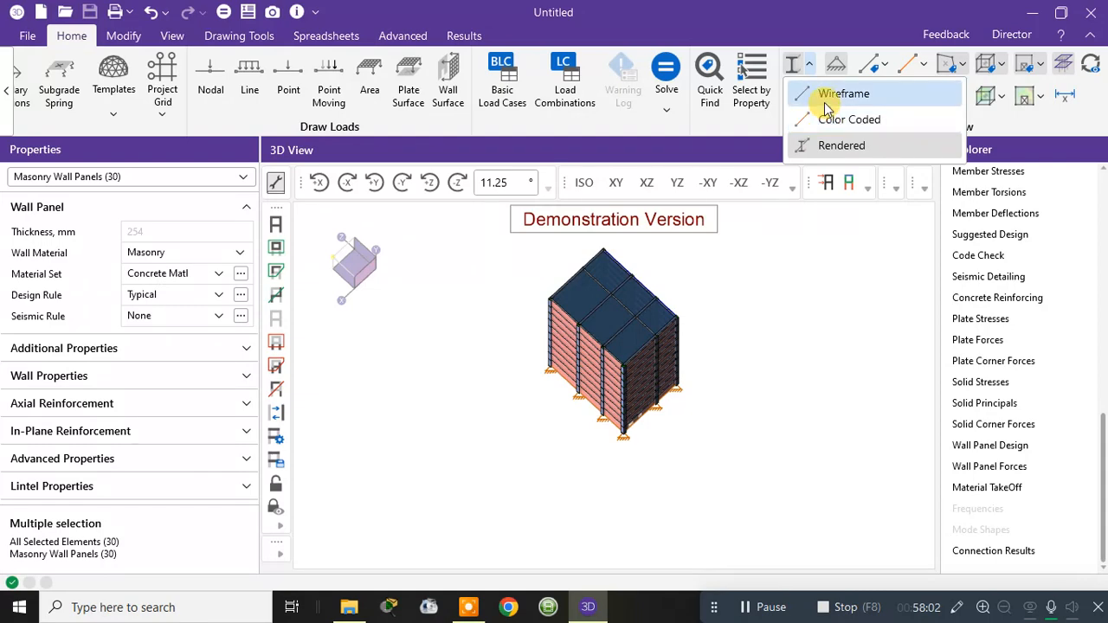
{"action": "left_click", "coordinate": [831, 94]}
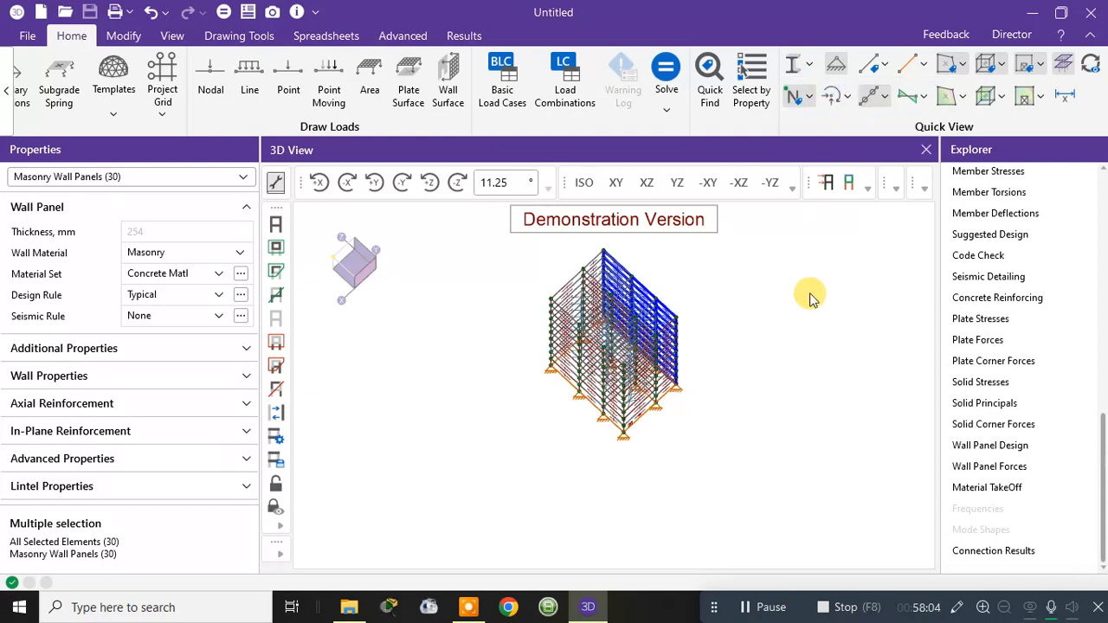
{"action": "middle_click_drag", "start_coordinate": [810, 293], "coordinate": [736, 230]}
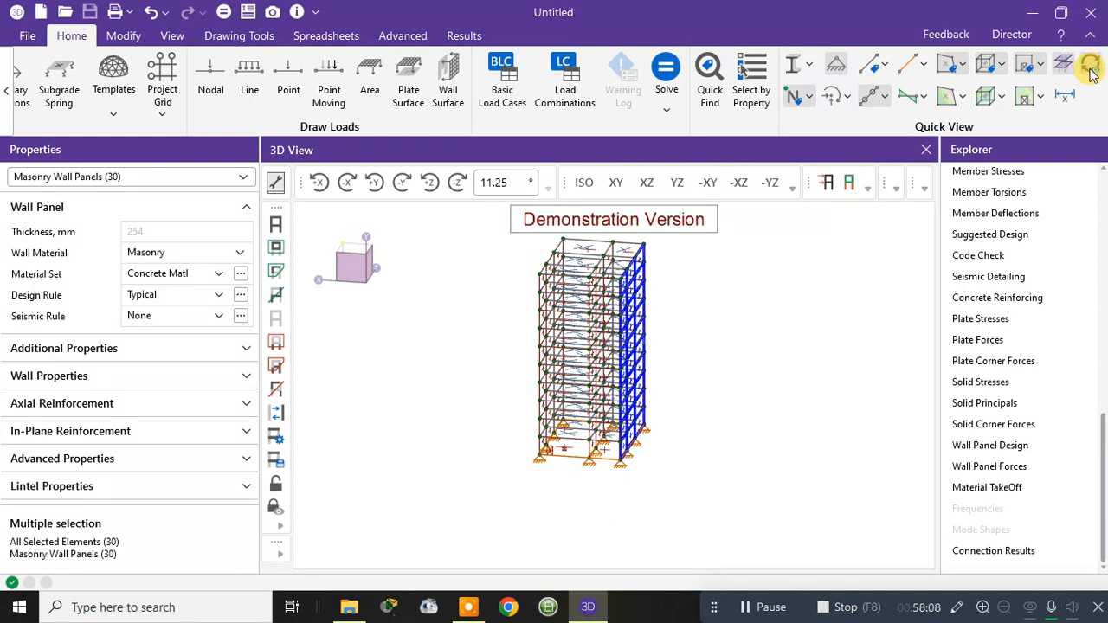
{"action": "left_click", "coordinate": [787, 321]}
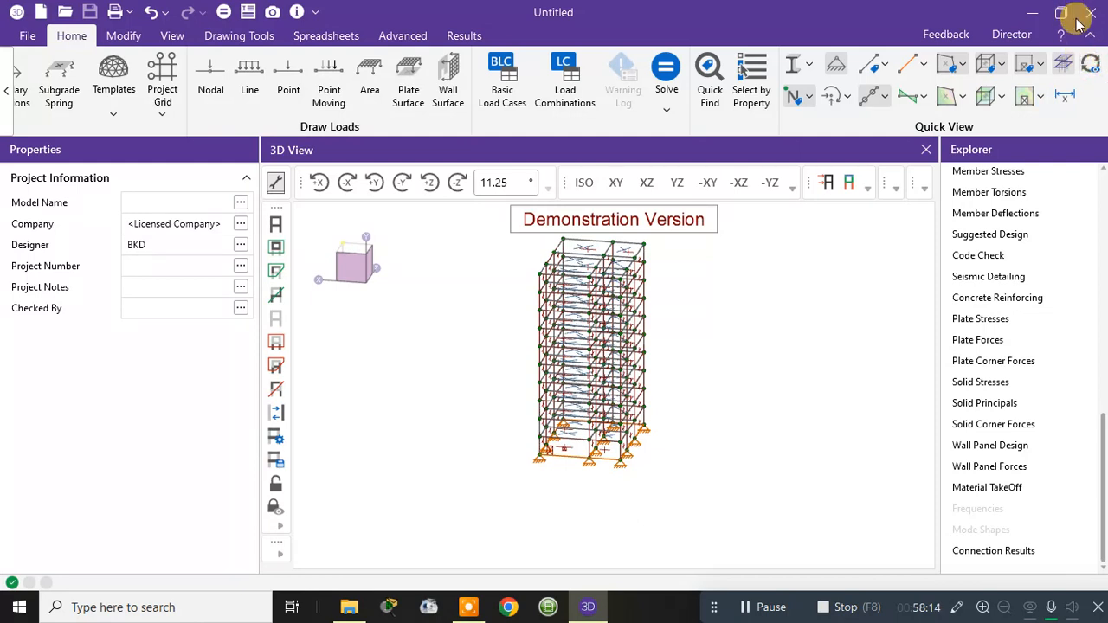
Colour-code the members by section set and remove the member y shear force diagram from the model view
{"action": "left_click", "coordinate": [925, 67]}
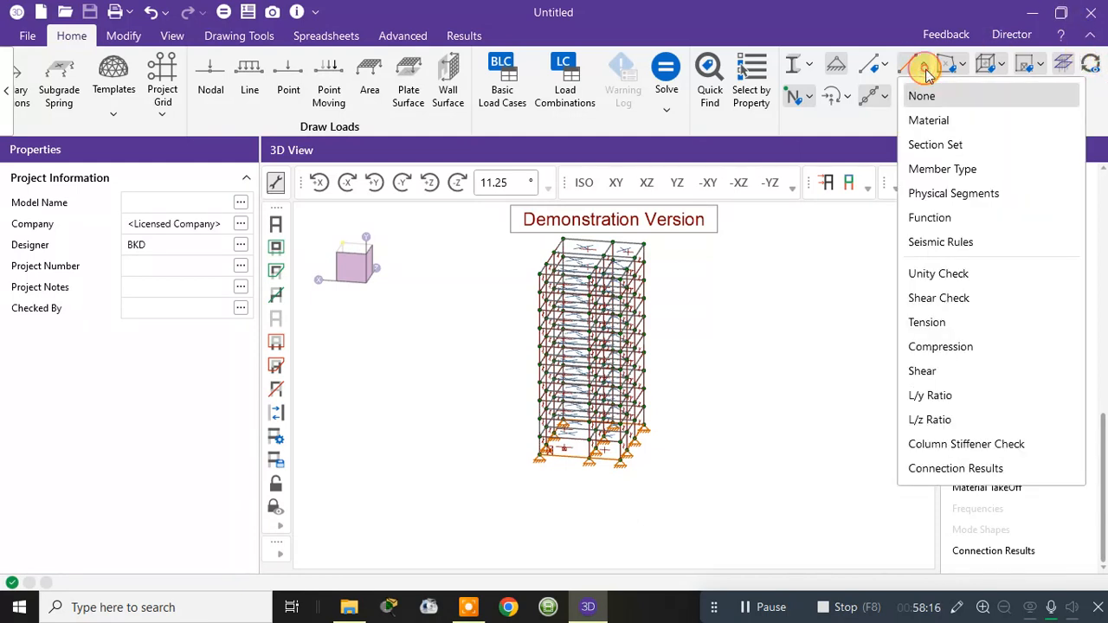
{"action": "left_click", "coordinate": [941, 145]}
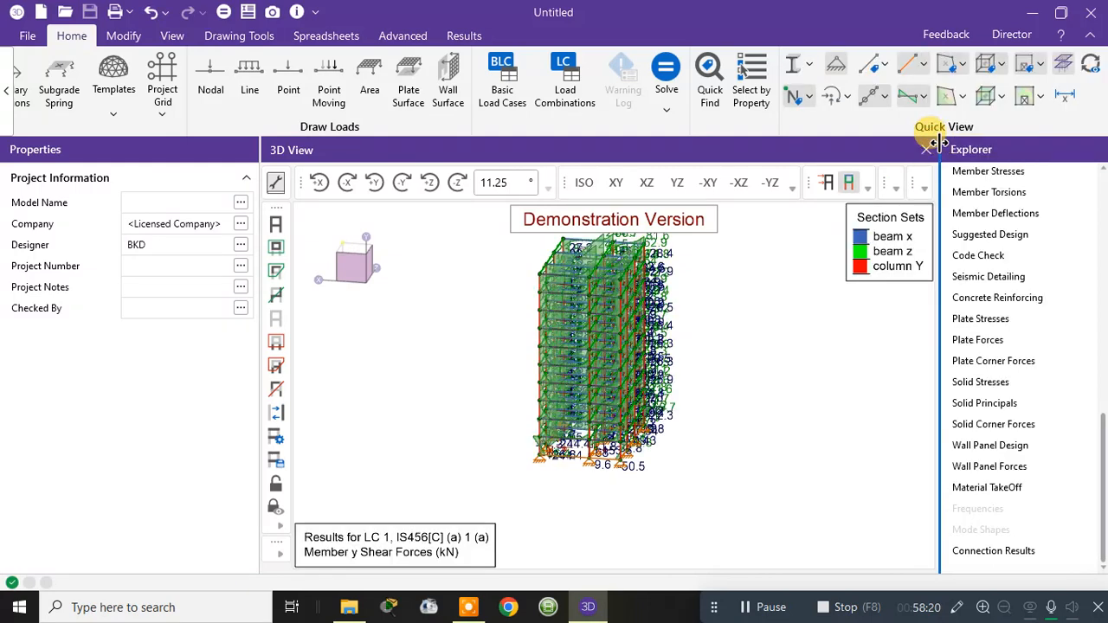
{"action": "scroll", "coordinate": [679, 381], "scroll_direction": "up", "scroll_amount": 5}
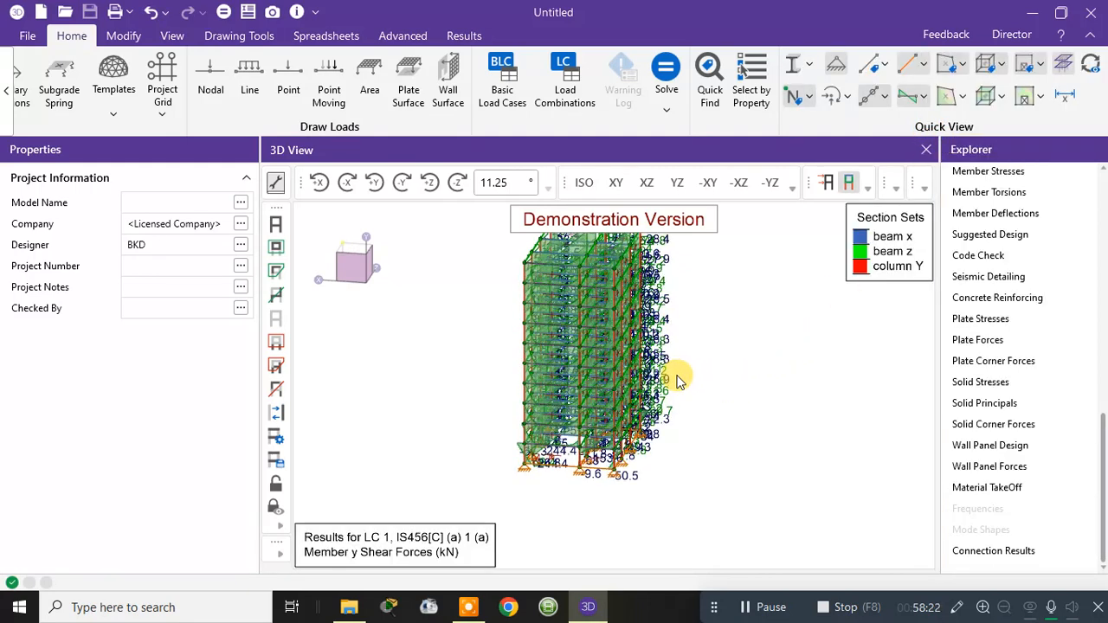
{"action": "middle_click_drag", "start_coordinate": [594, 421], "coordinate": [682, 397]}
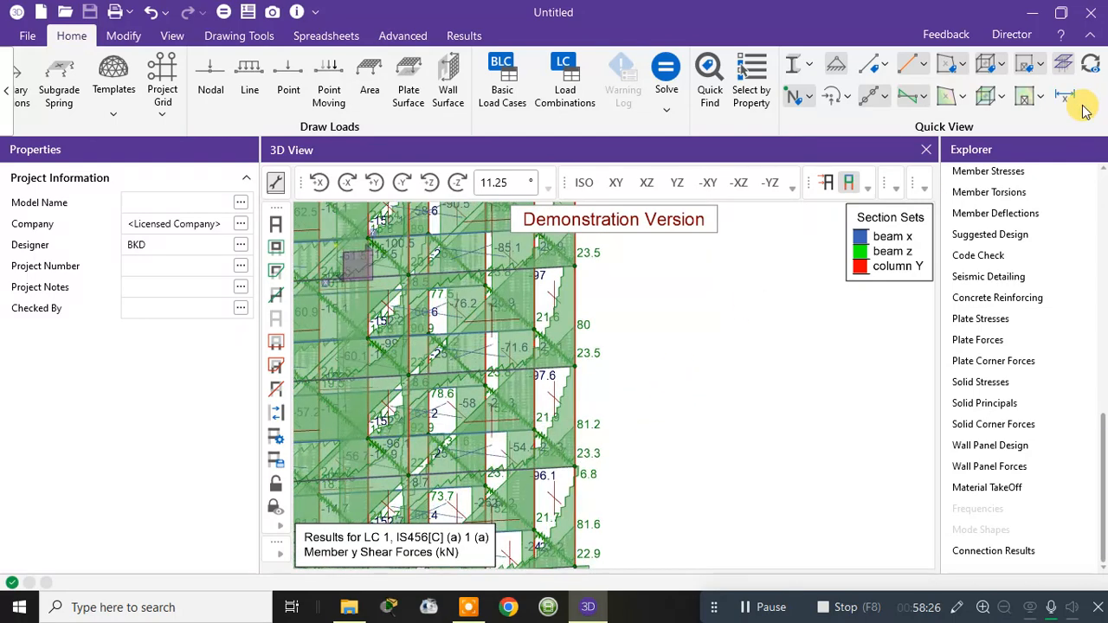
{"action": "left_click", "coordinate": [925, 97]}
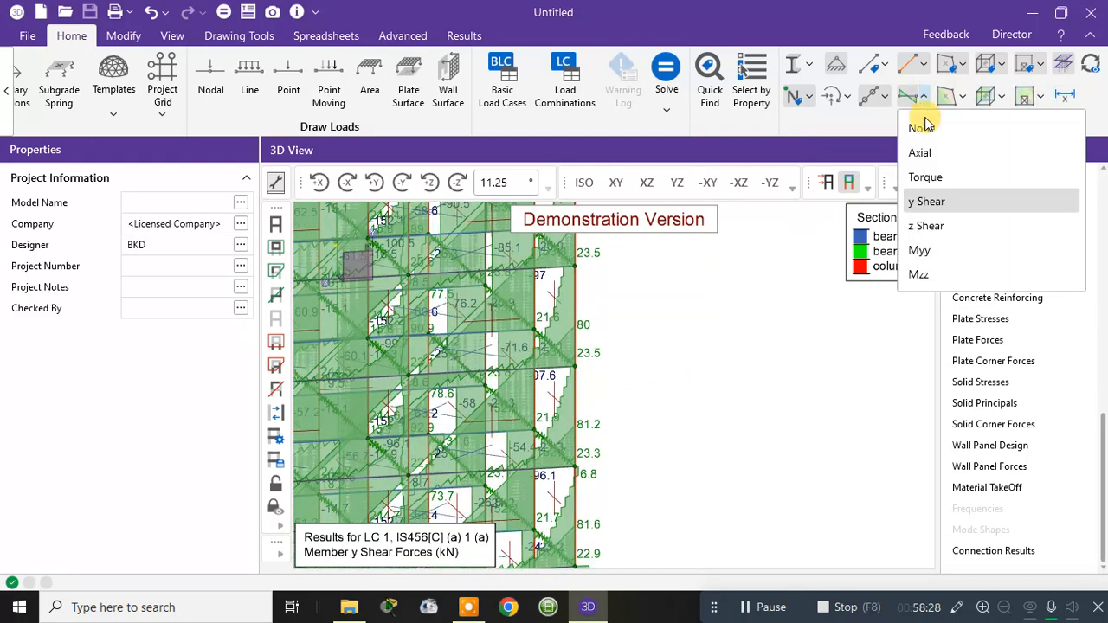
{"action": "left_click", "coordinate": [921, 127]}
{"action": "scroll", "coordinate": [691, 342], "scroll_direction": "down", "scroll_amount": 3}
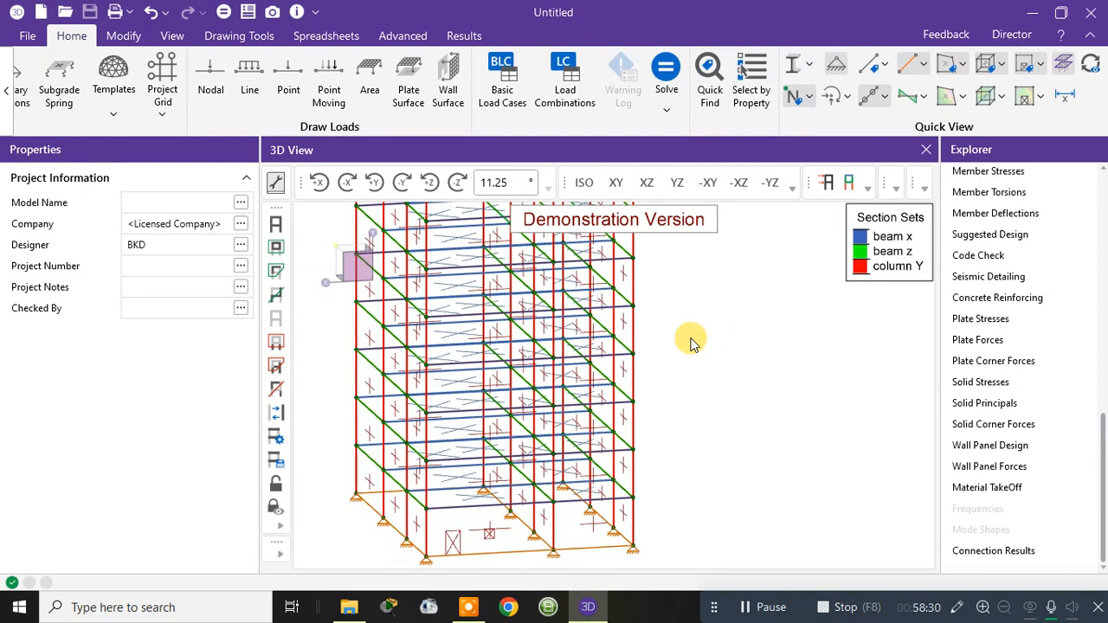
Colour-code the members by member type and inspect the whole frame against the legend
{"action": "left_click", "coordinate": [922, 71]}
{"action": "left_click", "coordinate": [928, 144]}
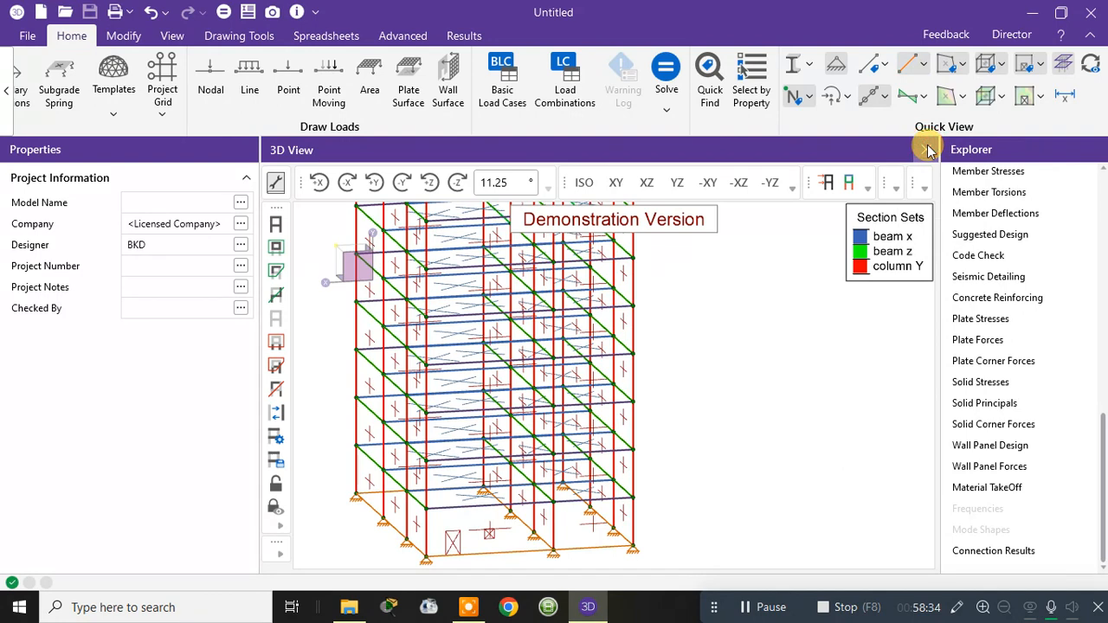
{"action": "left_click", "coordinate": [917, 71]}
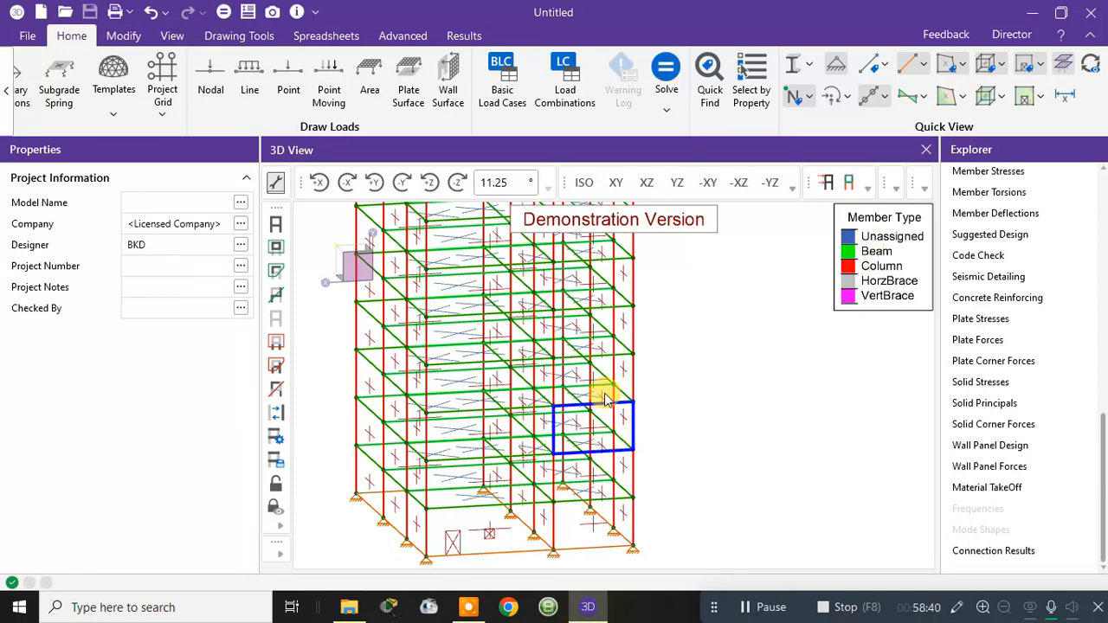
{"action": "scroll", "coordinate": [672, 366], "scroll_direction": "down", "scroll_amount": 5}
{"action": "scroll", "coordinate": [671, 475], "scroll_direction": "down", "scroll_amount": 1}
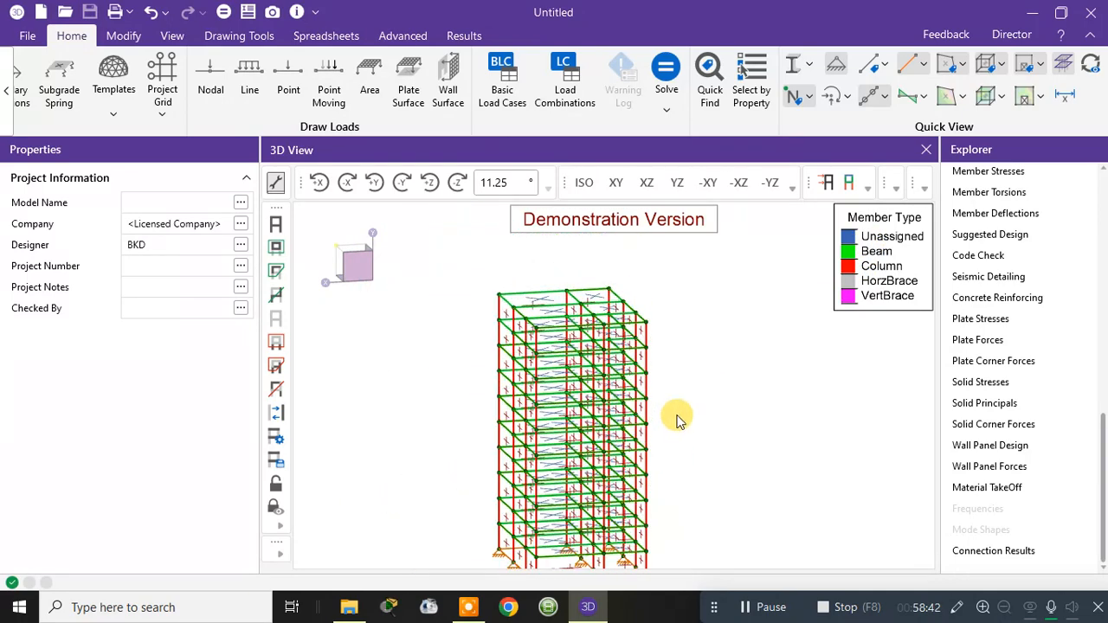
{"action": "middle_click_drag", "start_coordinate": [677, 390], "coordinate": [666, 341]}
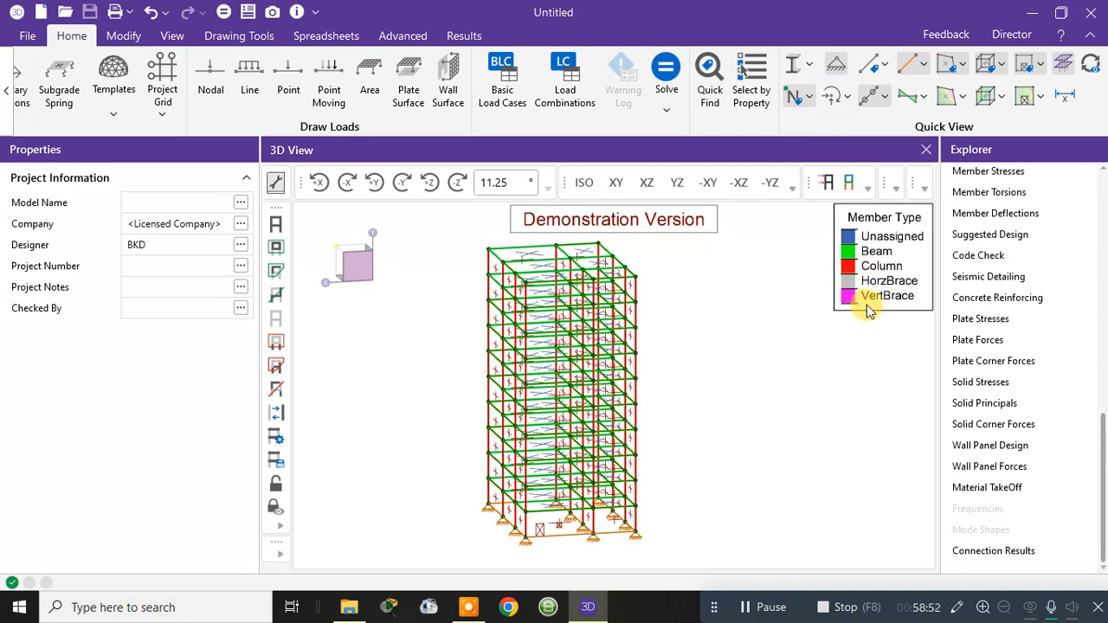
{"action": "scroll", "coordinate": [809, 327], "scroll_direction": "up", "scroll_amount": 3}
{"action": "scroll", "coordinate": [635, 373], "scroll_direction": "down", "scroll_amount": 5}
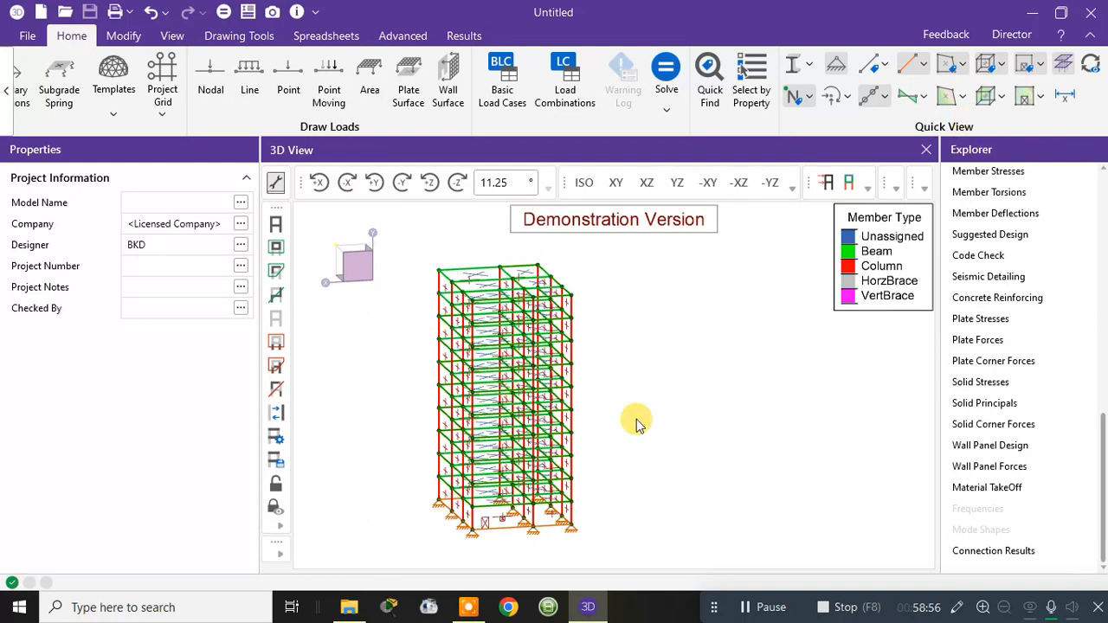
Switch the member colour coding back to section sets and examine the beams and columns up close
{"action": "left_click", "coordinate": [928, 65]}
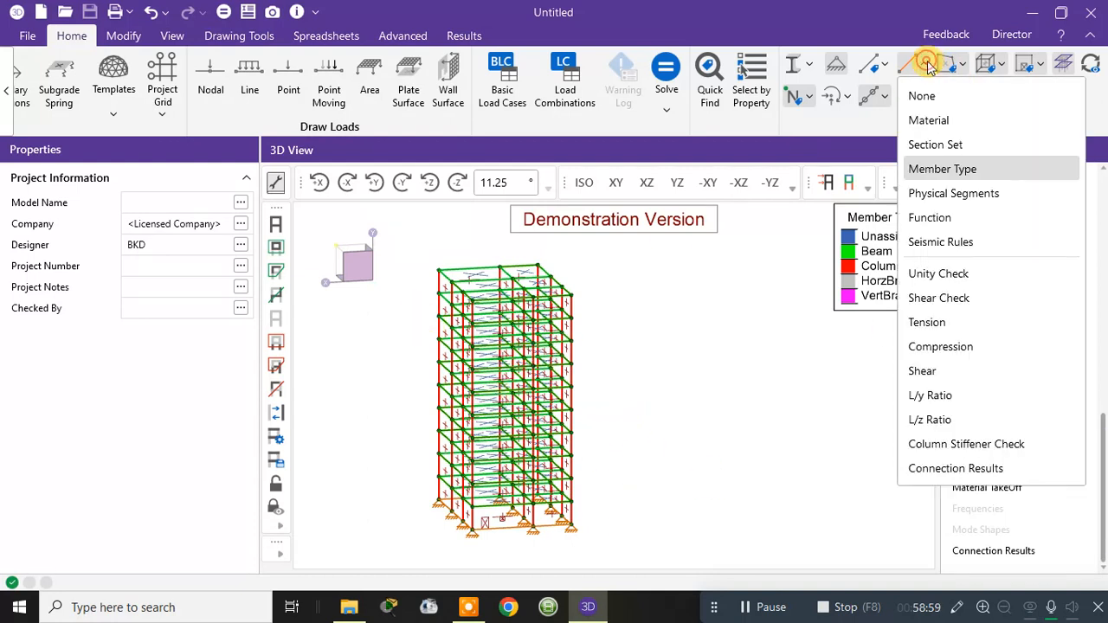
{"action": "left_click", "coordinate": [934, 147]}
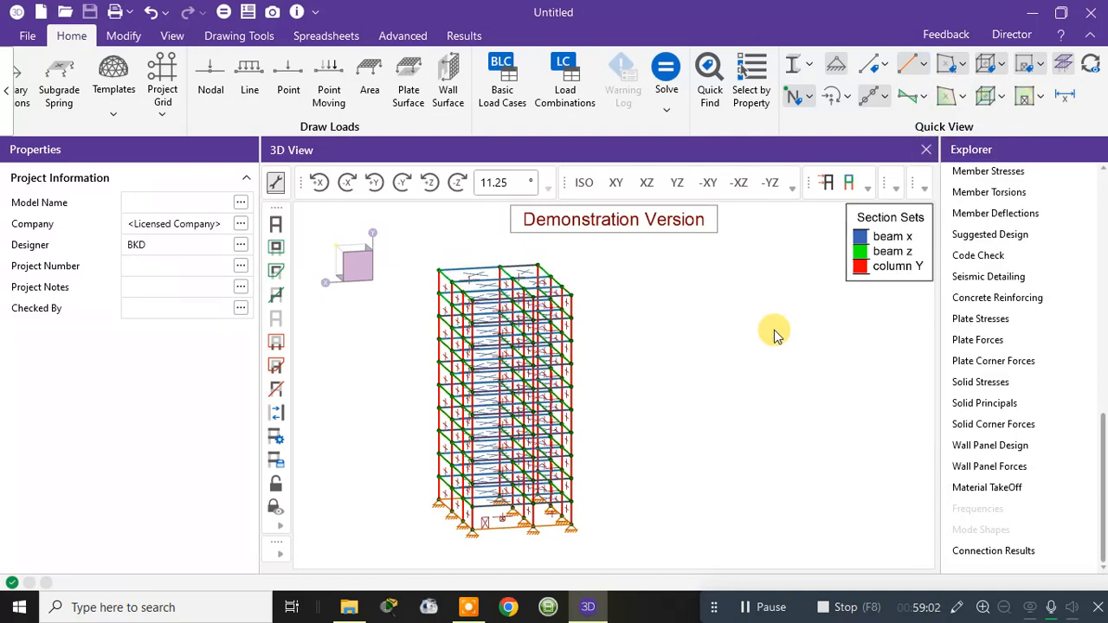
{"action": "scroll", "coordinate": [637, 345], "scroll_direction": "up", "scroll_amount": 2}
{"action": "scroll", "coordinate": [539, 285], "scroll_direction": "up", "scroll_amount": 3}
{"action": "middle_click_drag", "start_coordinate": [580, 292], "coordinate": [745, 264]}
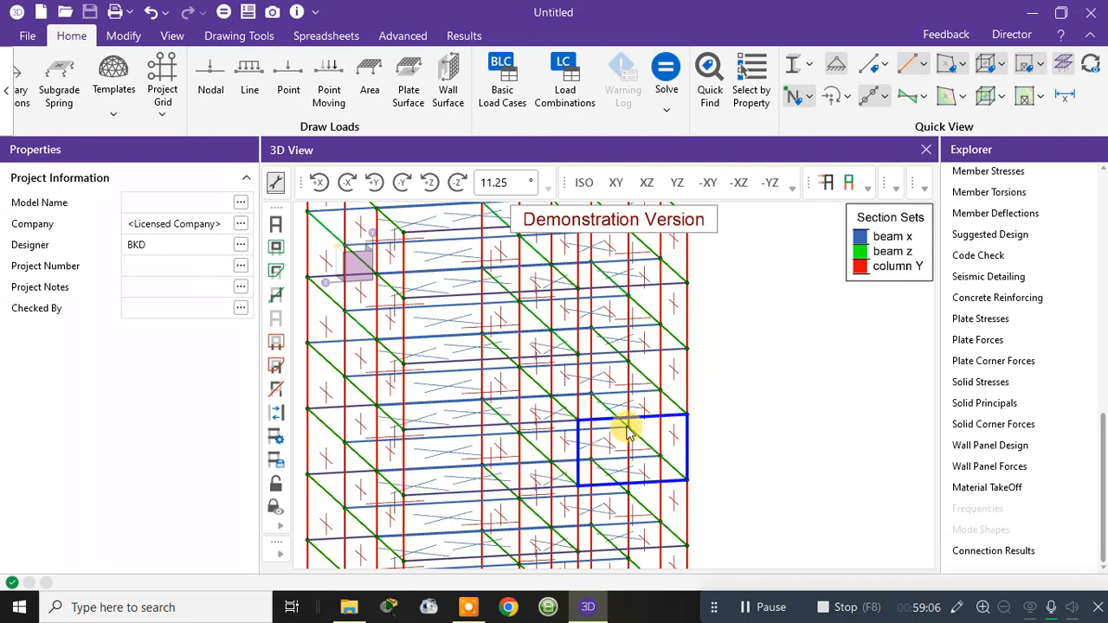
{"action": "scroll", "coordinate": [746, 336], "scroll_direction": "down", "scroll_amount": 3}
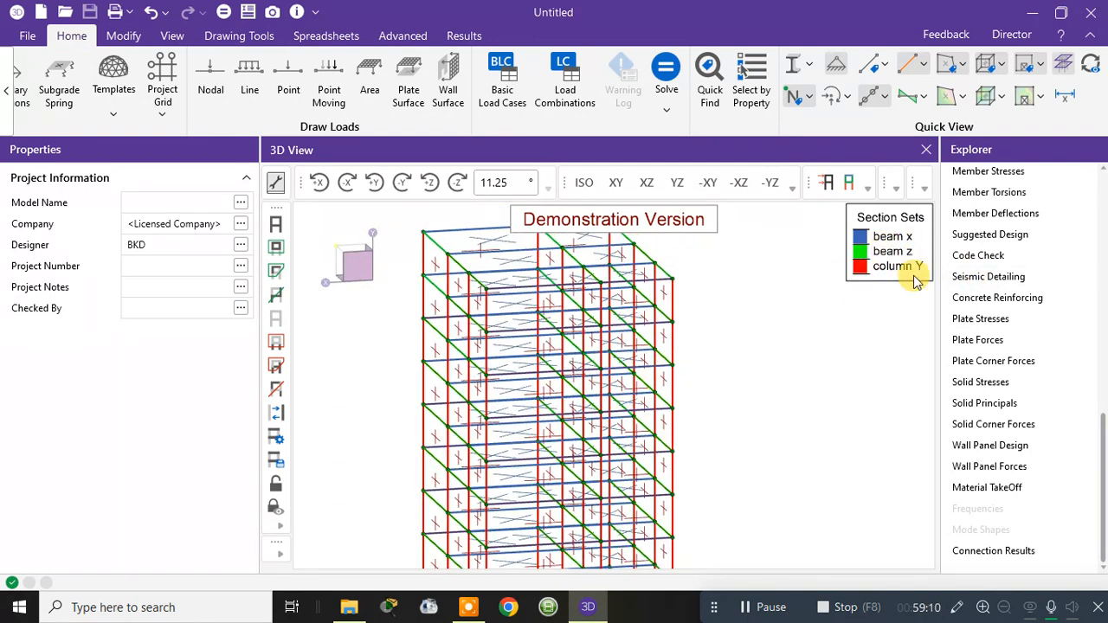
Label the members with their section sets and inspect them, and switch the labels to unity check values
{"action": "left_click", "coordinate": [887, 67]}
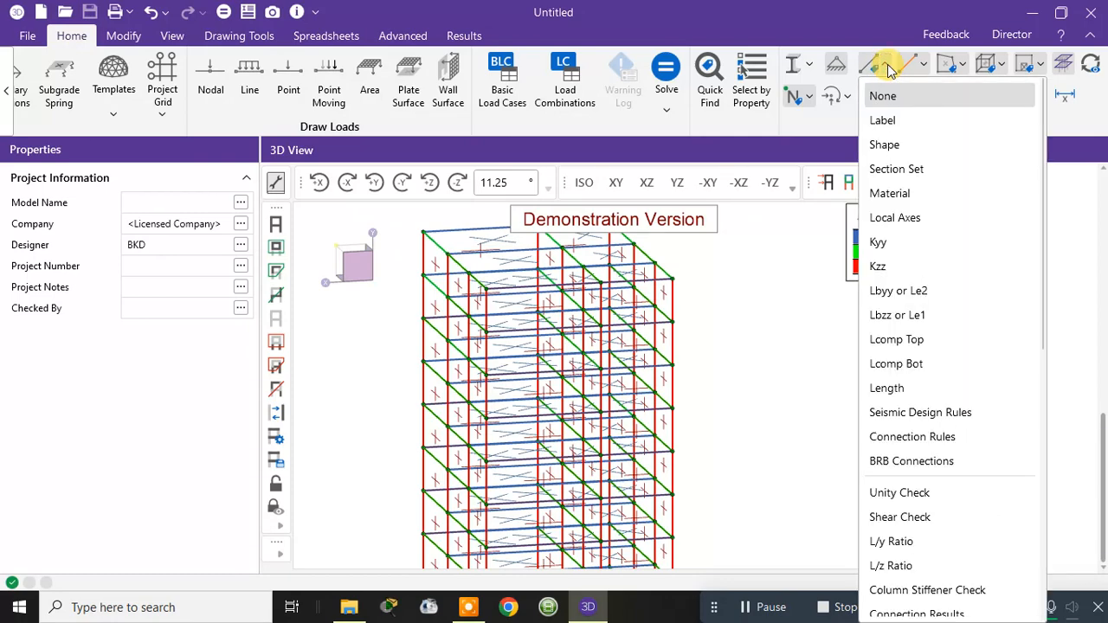
{"action": "left_click", "coordinate": [896, 171]}
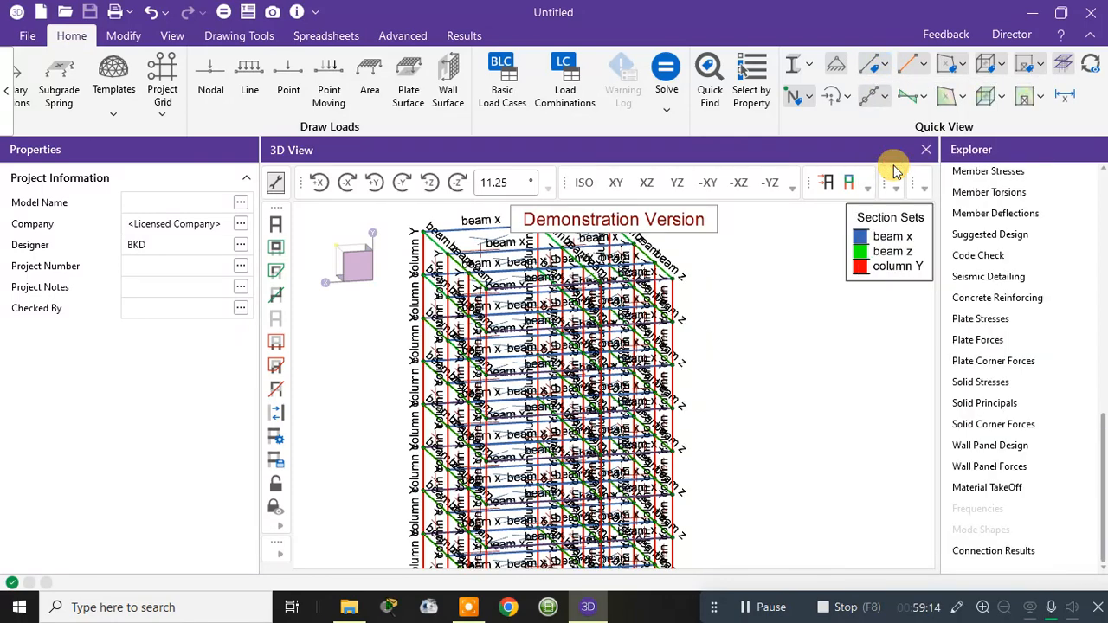
{"action": "scroll", "coordinate": [430, 297], "scroll_direction": "up", "scroll_amount": 5}
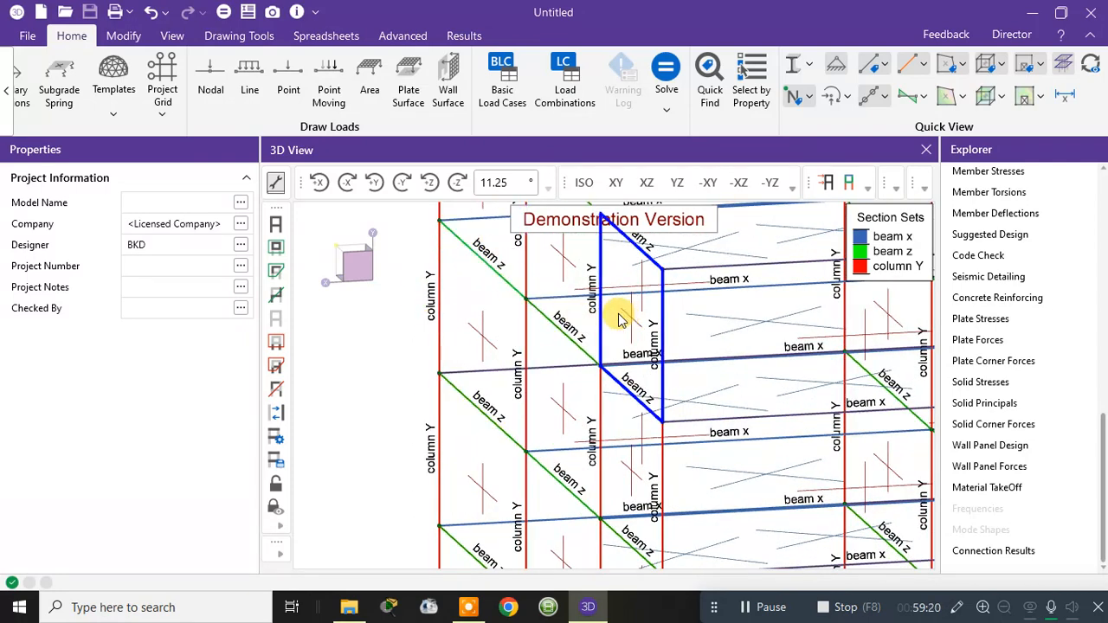
{"action": "scroll", "coordinate": [746, 296], "scroll_direction": "down", "scroll_amount": 8}
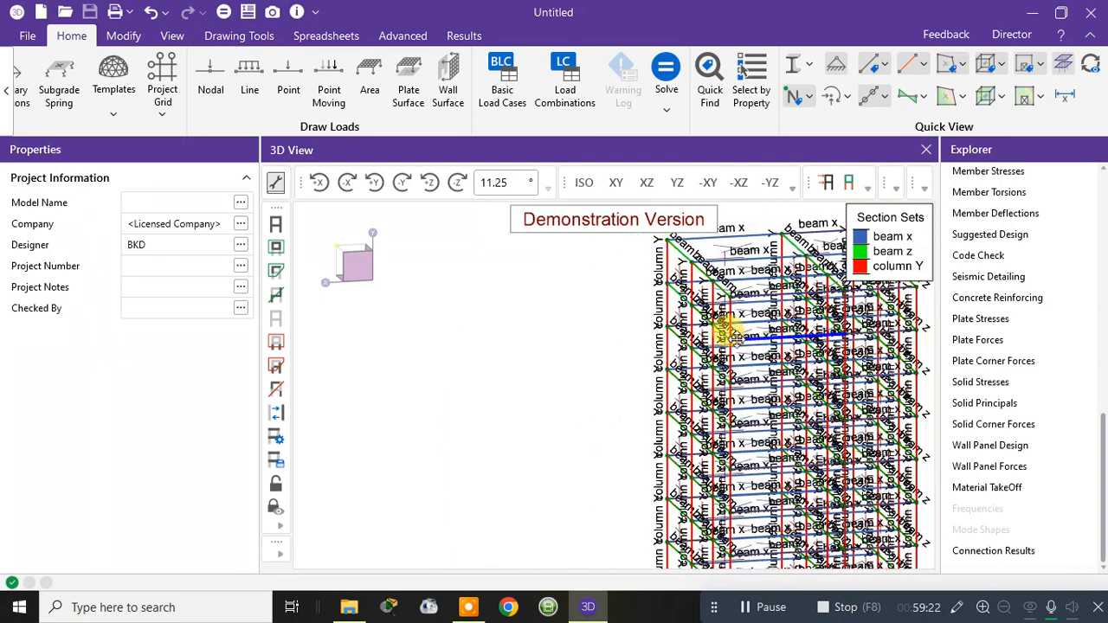
{"action": "left_click", "coordinate": [884, 73]}
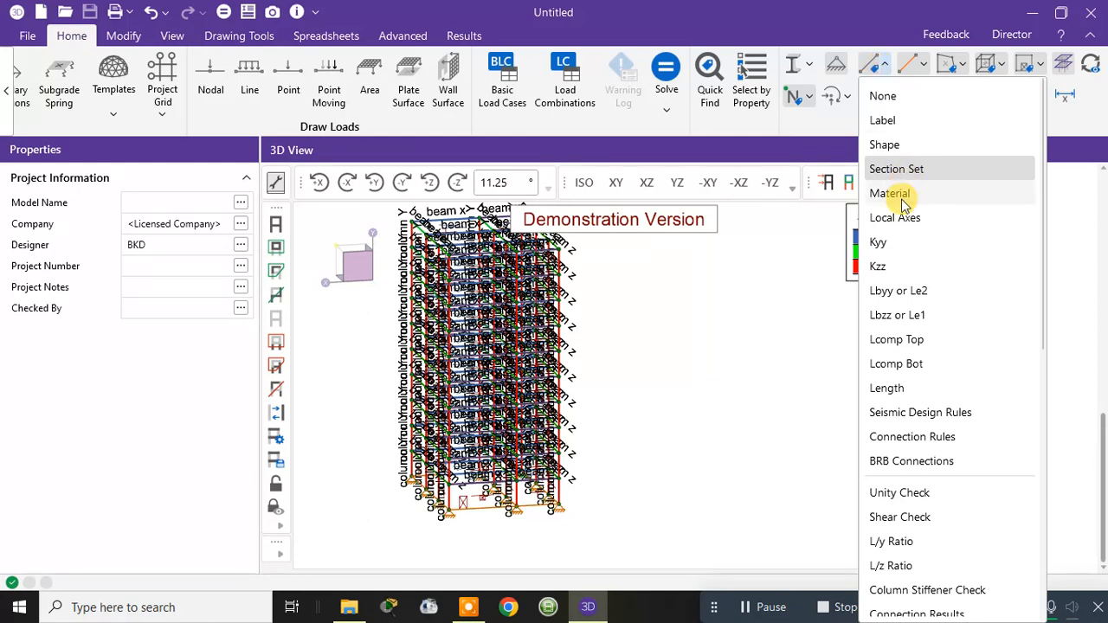
{"action": "left_click", "coordinate": [901, 492]}
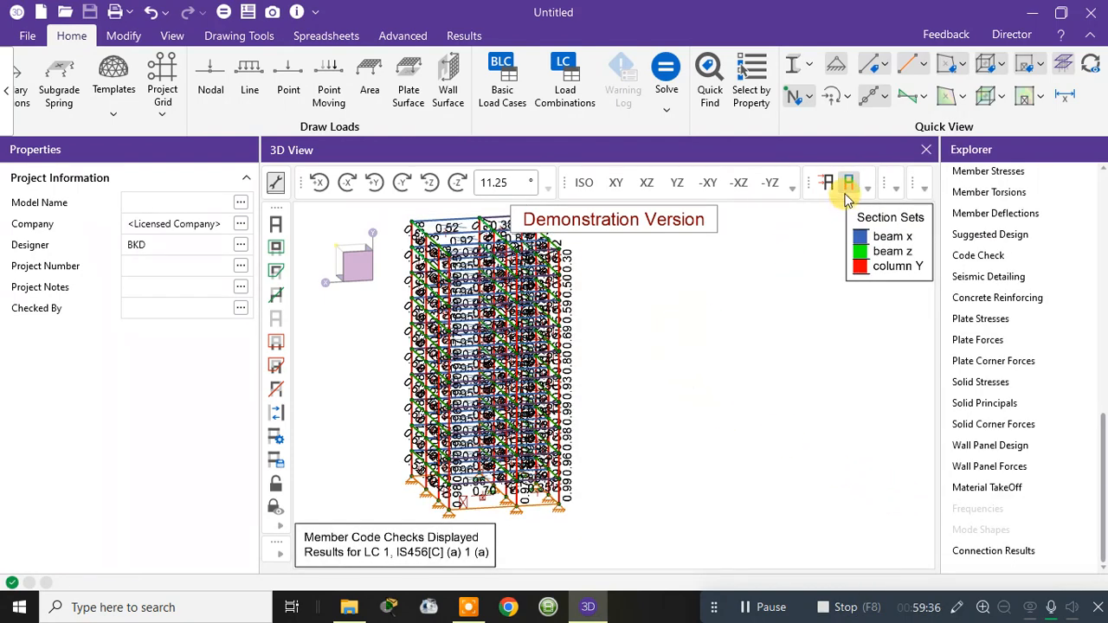
Remove the member colour coding and the unity check labels from the model
{"action": "left_click", "coordinate": [916, 68]}
{"action": "left_click", "coordinate": [921, 94]}
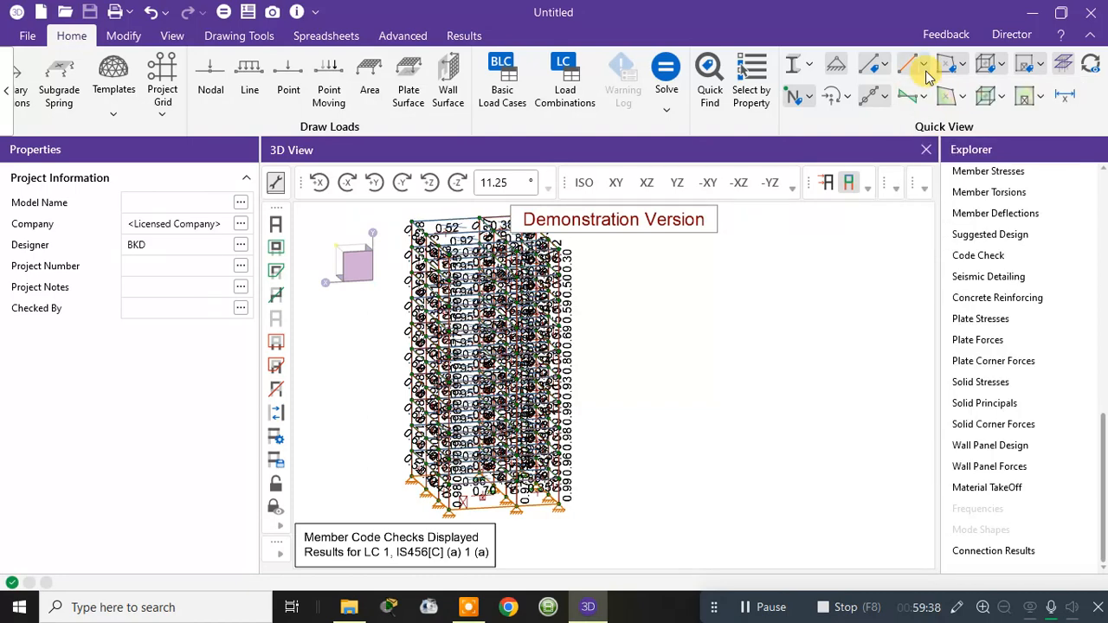
{"action": "left_click", "coordinate": [886, 67]}
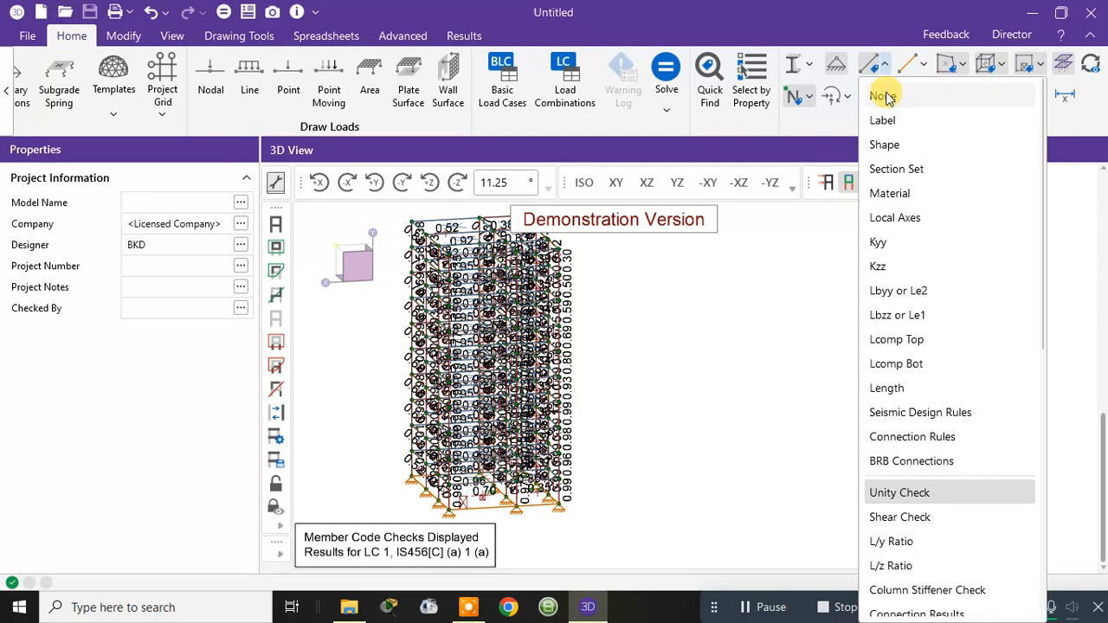
{"action": "left_click", "coordinate": [884, 96]}
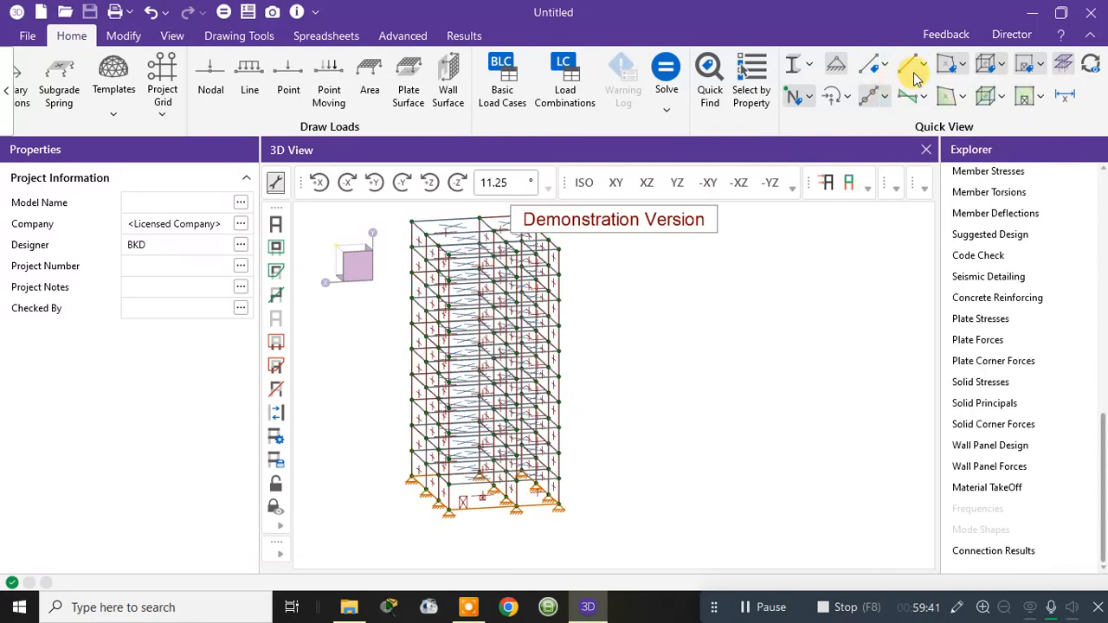
Hide the symbols on the plates, solids and wall panels, and set the member end release display to None
{"action": "left_click", "coordinate": [966, 66]}
{"action": "left_click", "coordinate": [944, 161]}
{"action": "left_click", "coordinate": [1002, 69]}
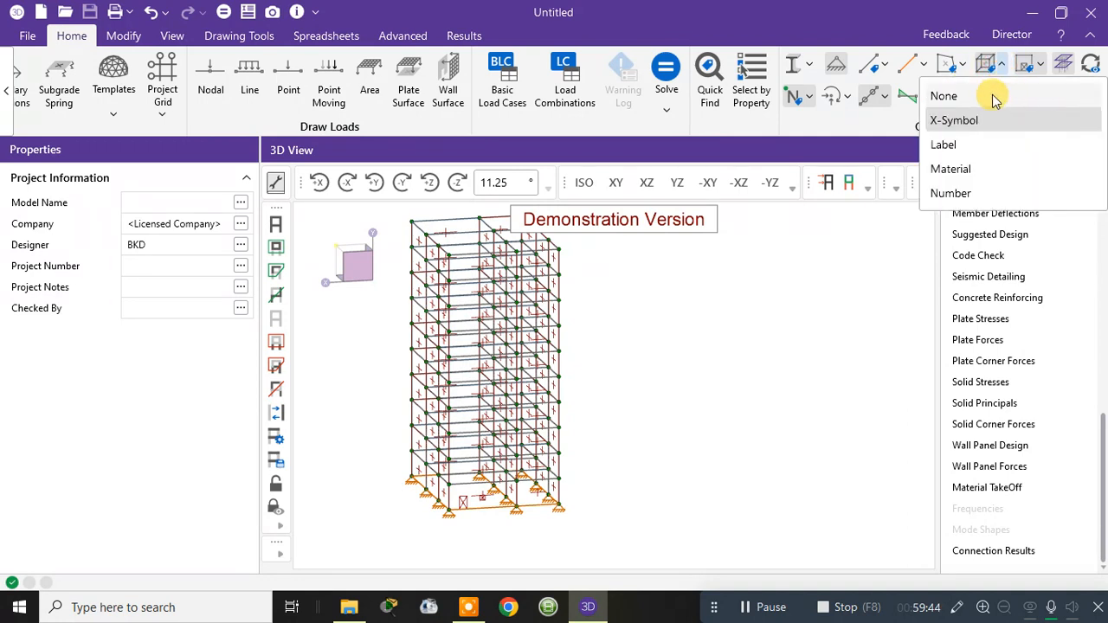
{"action": "left_click", "coordinate": [991, 93]}
{"action": "left_click", "coordinate": [1042, 67]}
{"action": "left_click", "coordinate": [948, 92]}
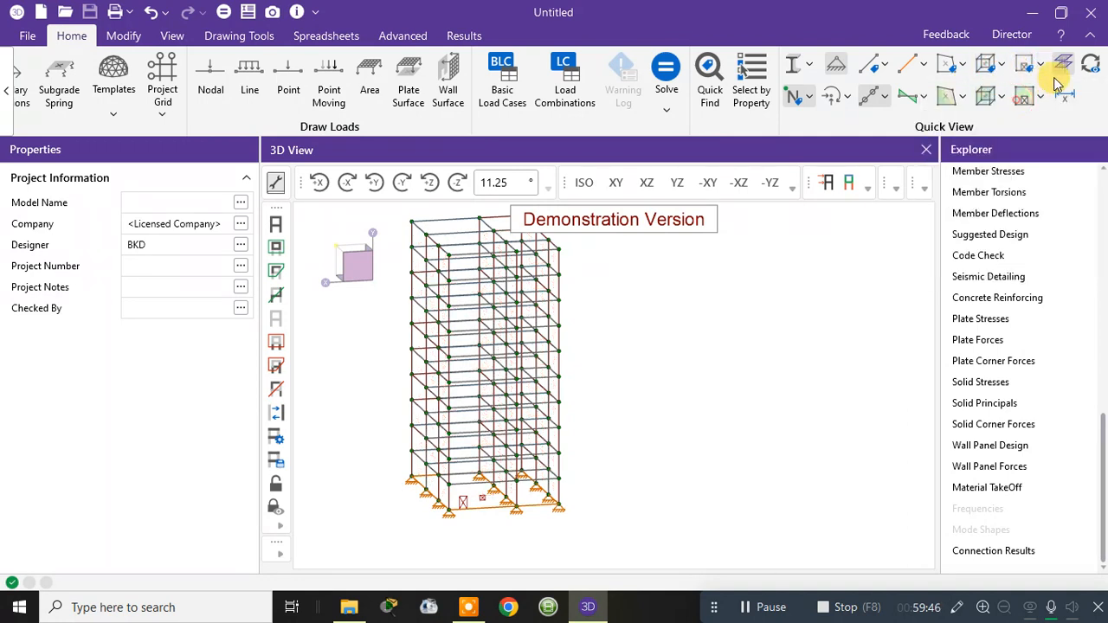
{"action": "left_click", "coordinate": [871, 95]}
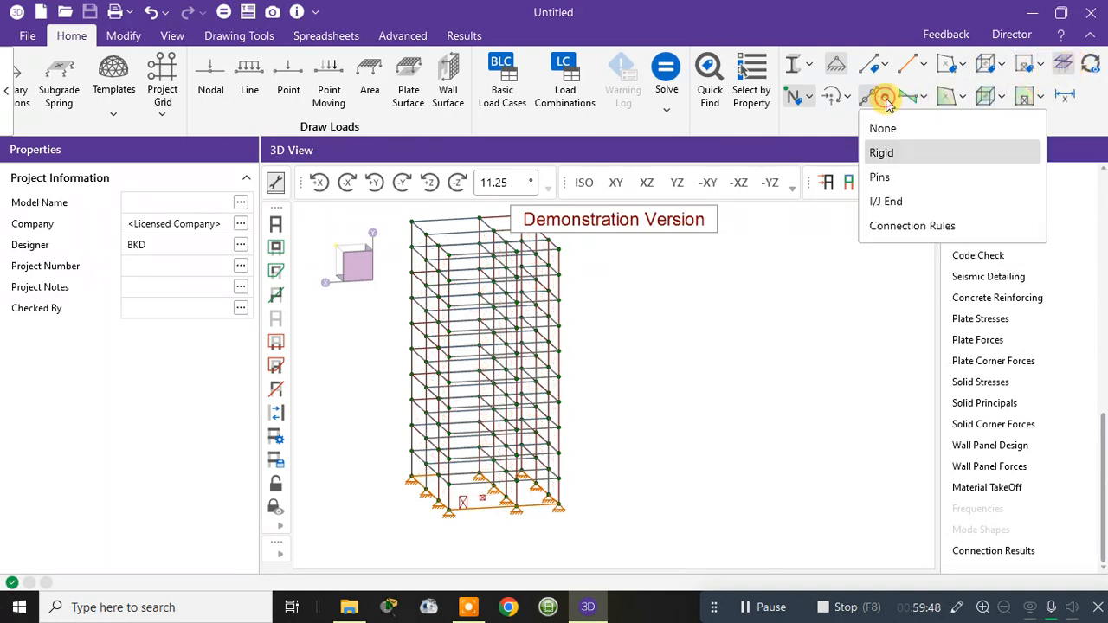
{"action": "left_click", "coordinate": [888, 123]}
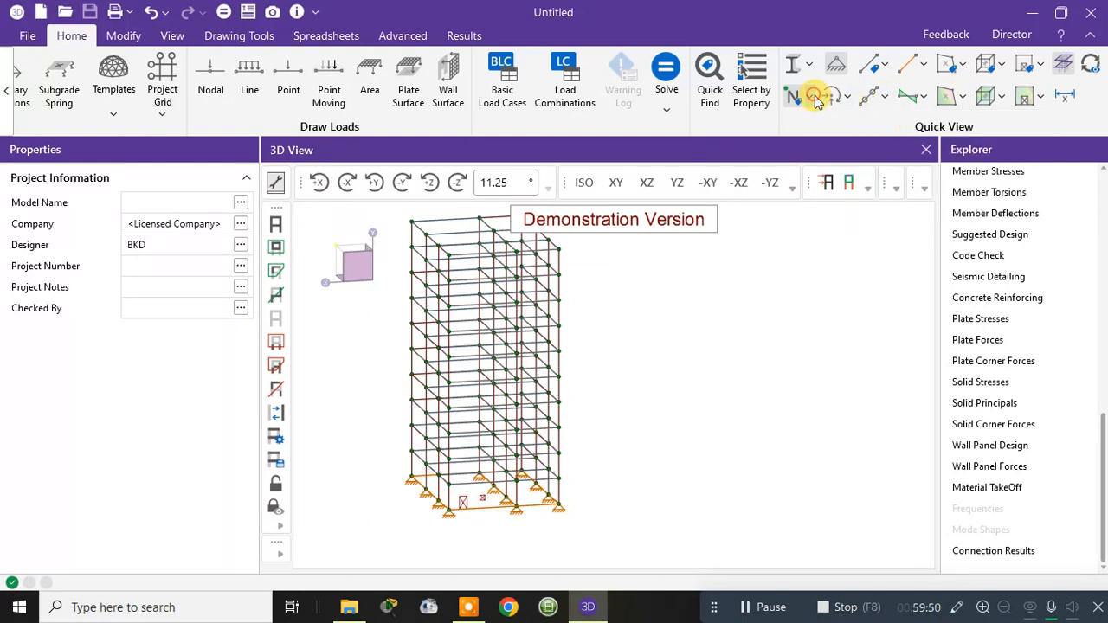
Hide the nodes and show the deflected shape for load combination LC 1 with its undeflected shadow
{"action": "left_click", "coordinate": [814, 97]}
{"action": "left_click", "coordinate": [800, 127]}
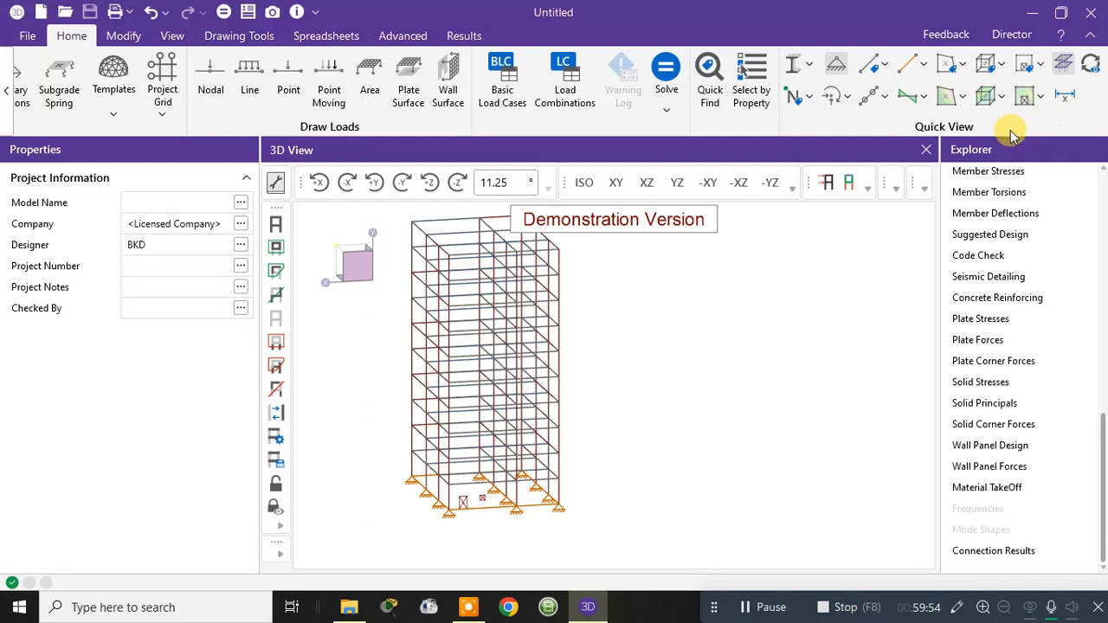
{"action": "left_click", "coordinate": [868, 190]}
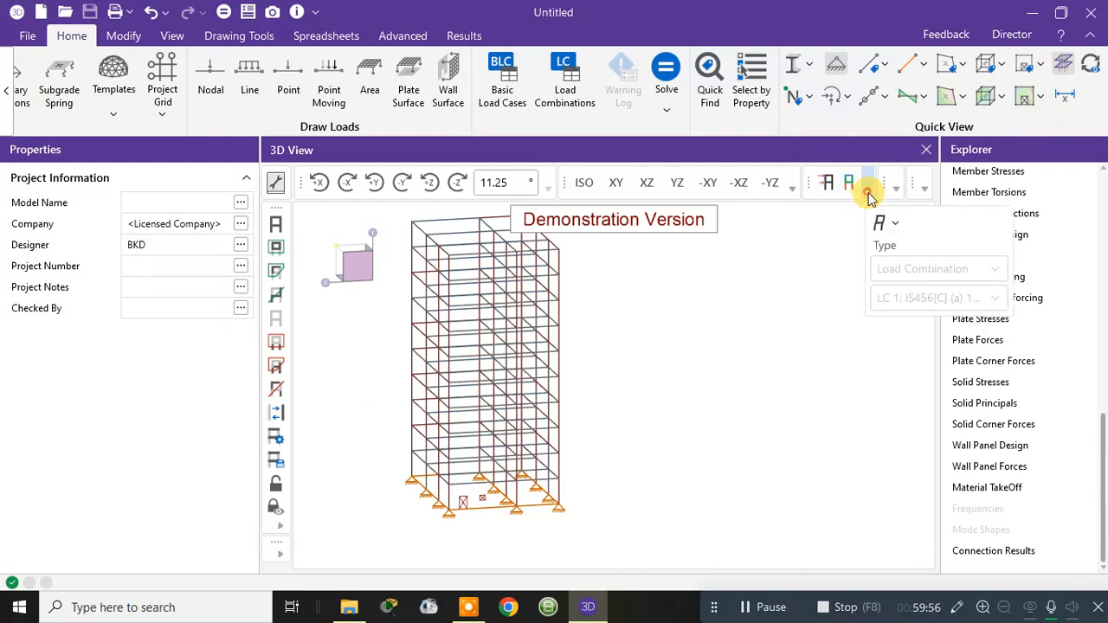
{"action": "left_click", "coordinate": [890, 223]}
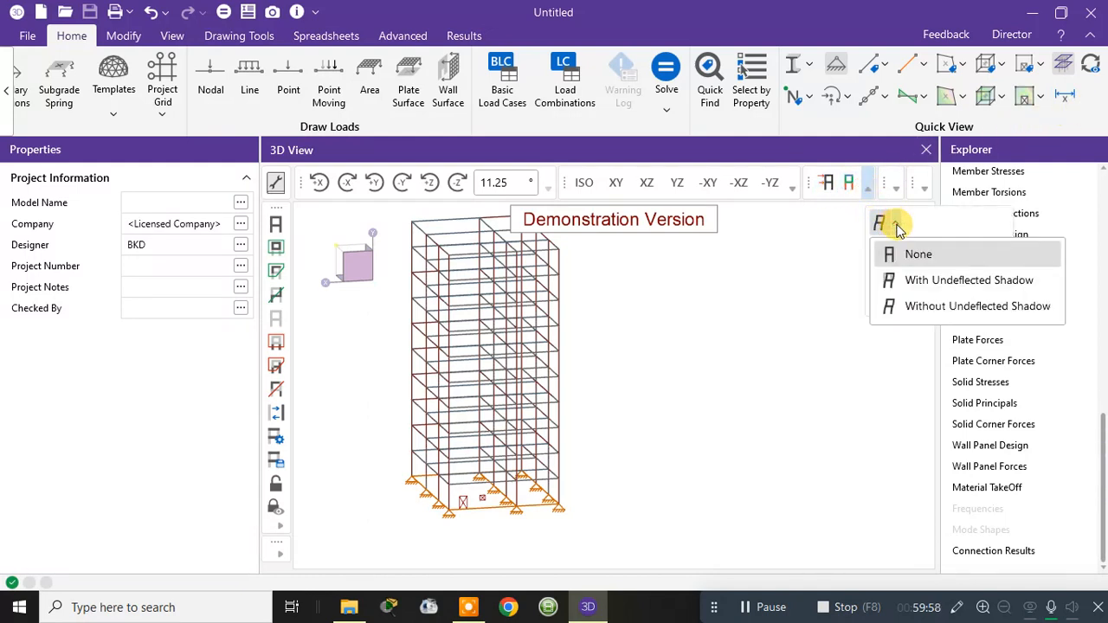
{"action": "left_click", "coordinate": [950, 279]}
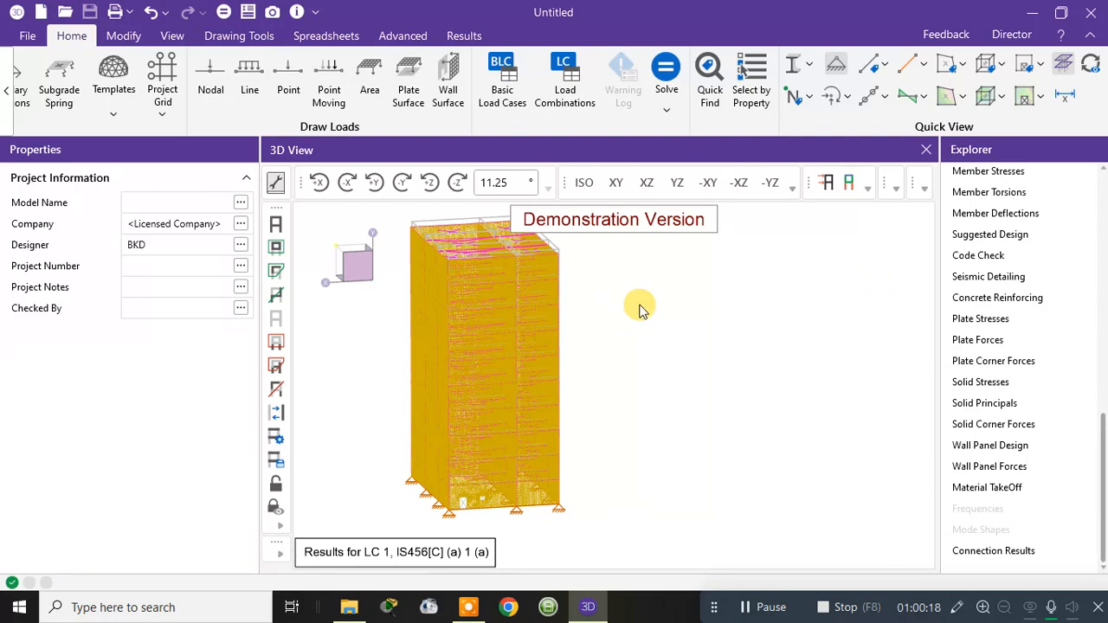
{"action": "middle_click_drag", "start_coordinate": [638, 307], "coordinate": [567, 355]}
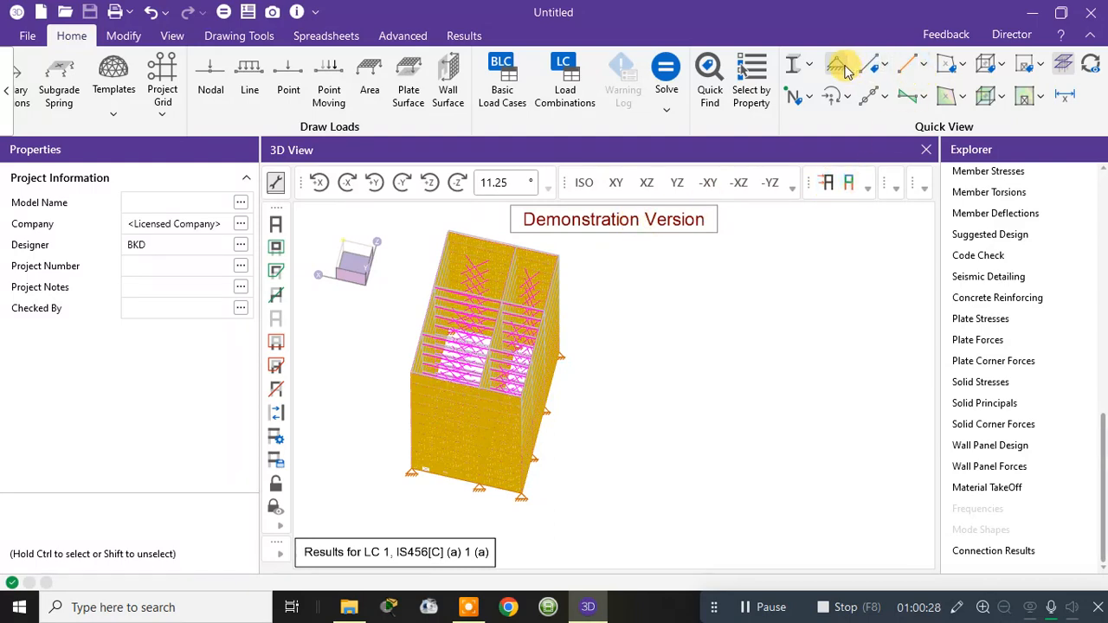
Switch the member display to Color Coded and examine the deflected frame and wall panels from several sides
{"action": "left_click", "coordinate": [836, 67]}
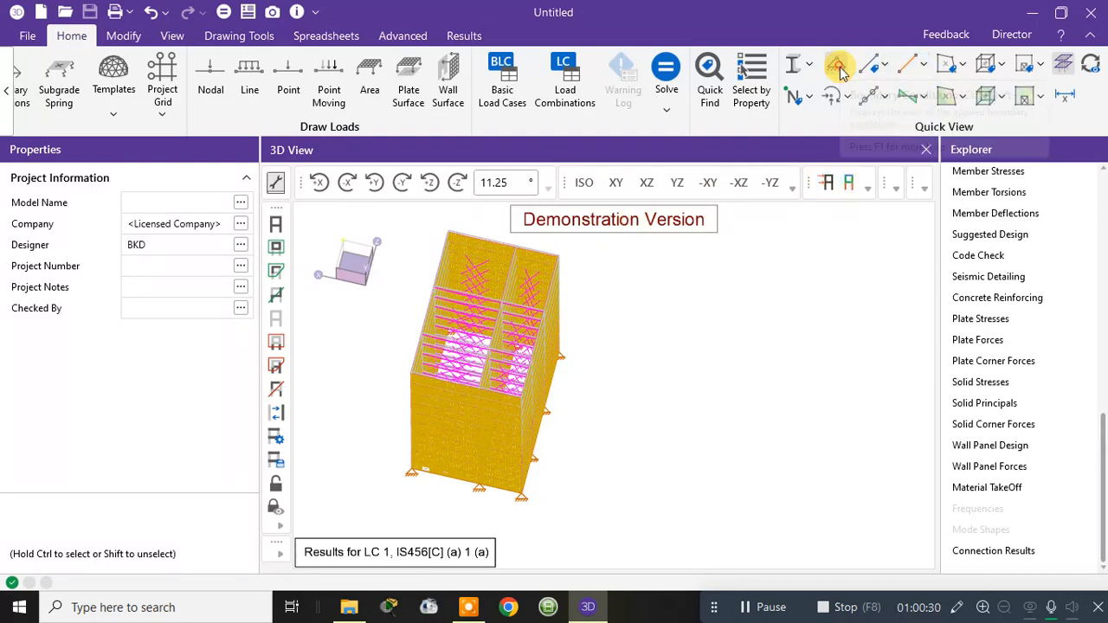
{"action": "left_click", "coordinate": [838, 69]}
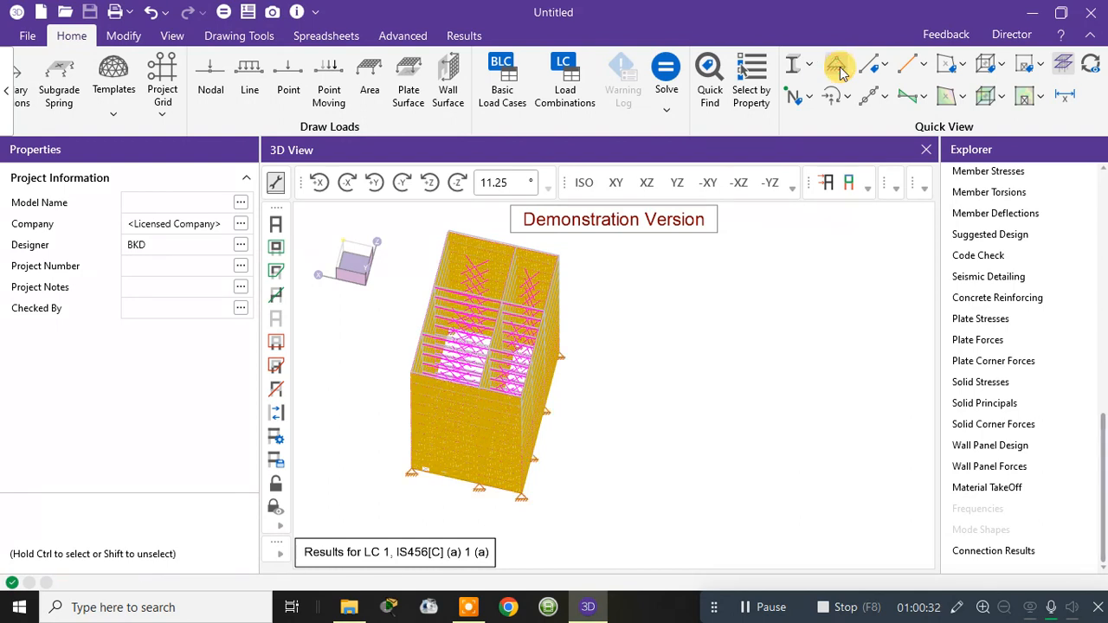
{"action": "left_click", "coordinate": [807, 71]}
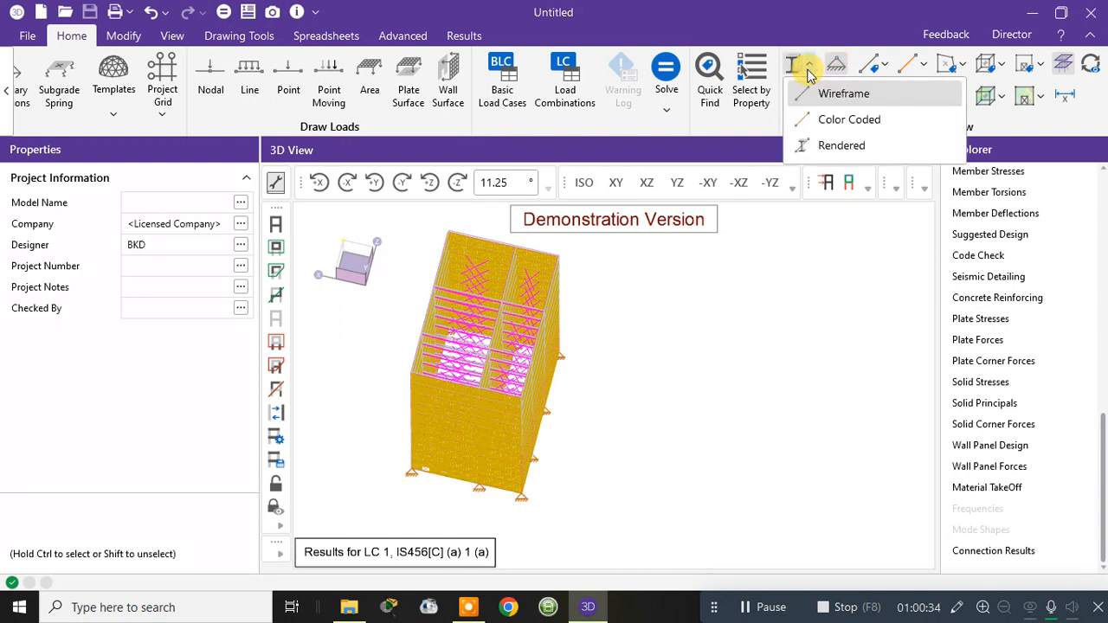
{"action": "left_click", "coordinate": [829, 117]}
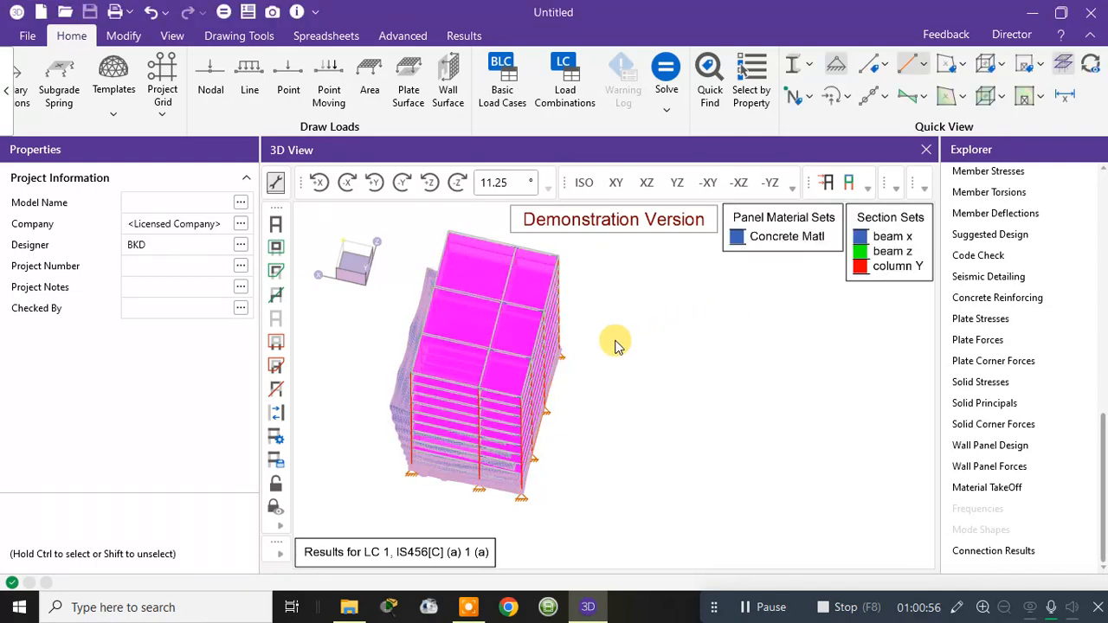
{"action": "middle_click_drag", "start_coordinate": [631, 329], "coordinate": [770, 334], "text": "shift"}
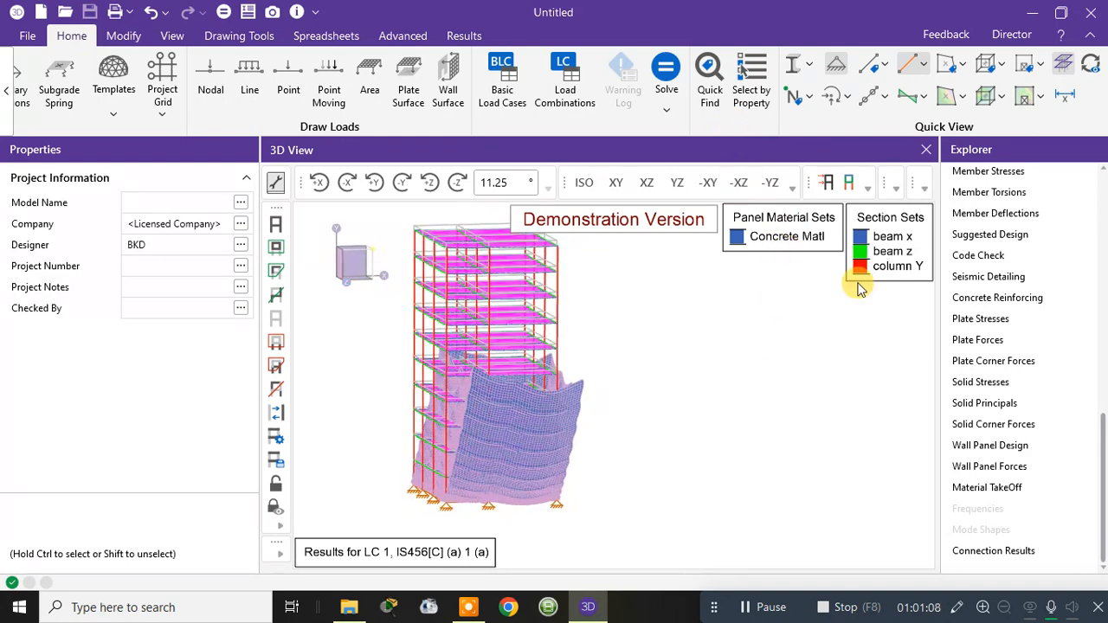
Color code the members by unity check, label them with their unity check values, and inspect the building's faces
{"action": "left_click", "coordinate": [926, 67]}
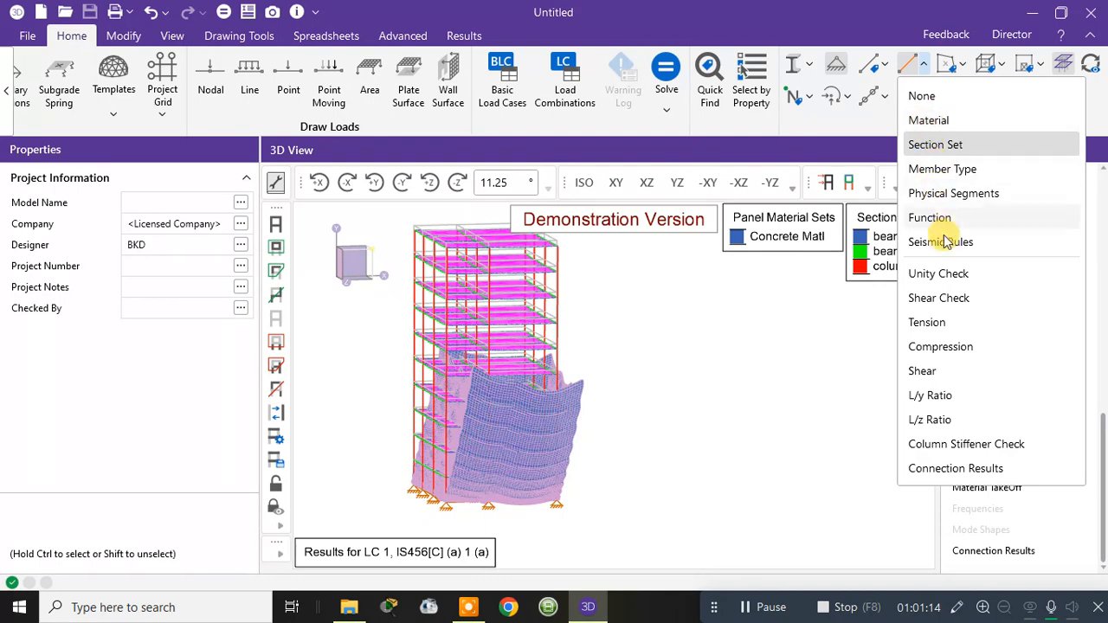
{"action": "left_click", "coordinate": [938, 275]}
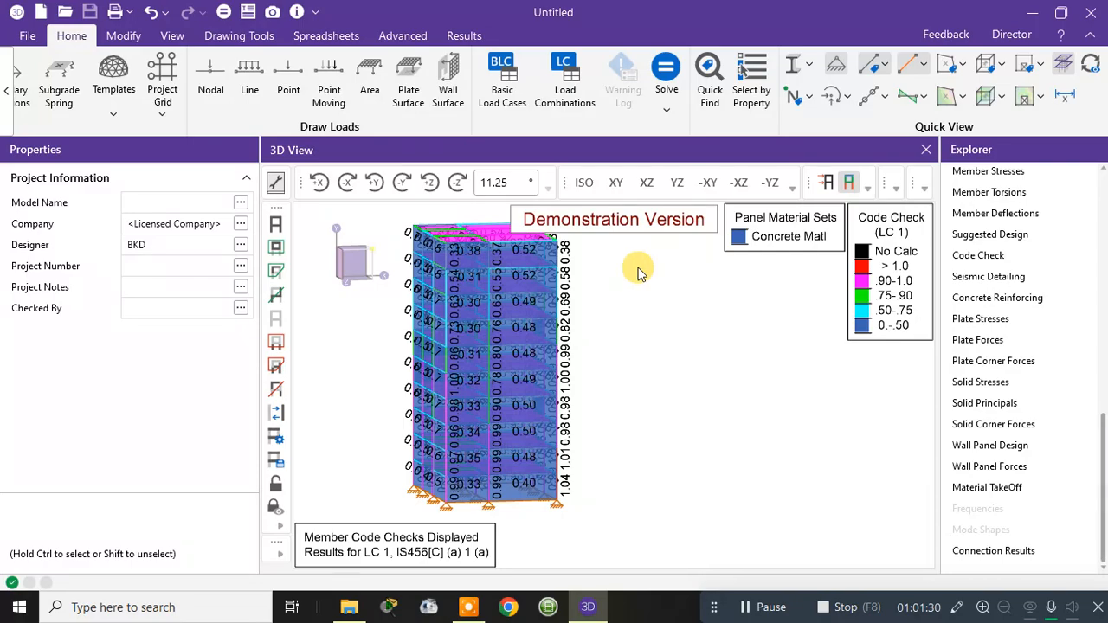
{"action": "middle_click_drag", "start_coordinate": [623, 297], "coordinate": [446, 298], "text": "shift"}
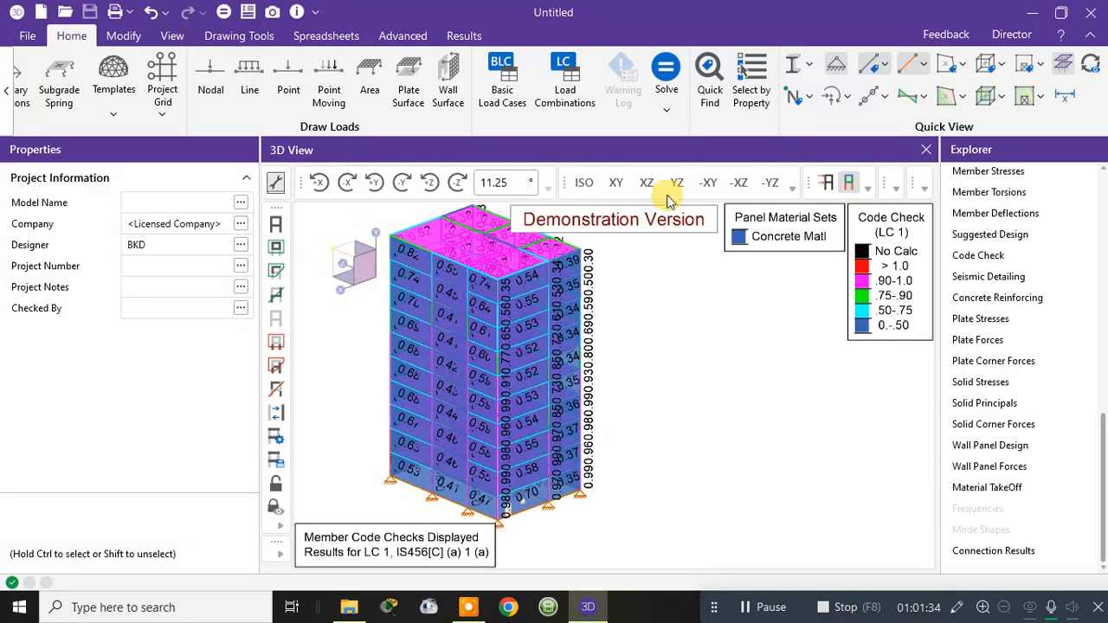
Set the member display back to Wireframe and inspect the unity check labels on the columns and beams
{"action": "left_click", "coordinate": [888, 69]}
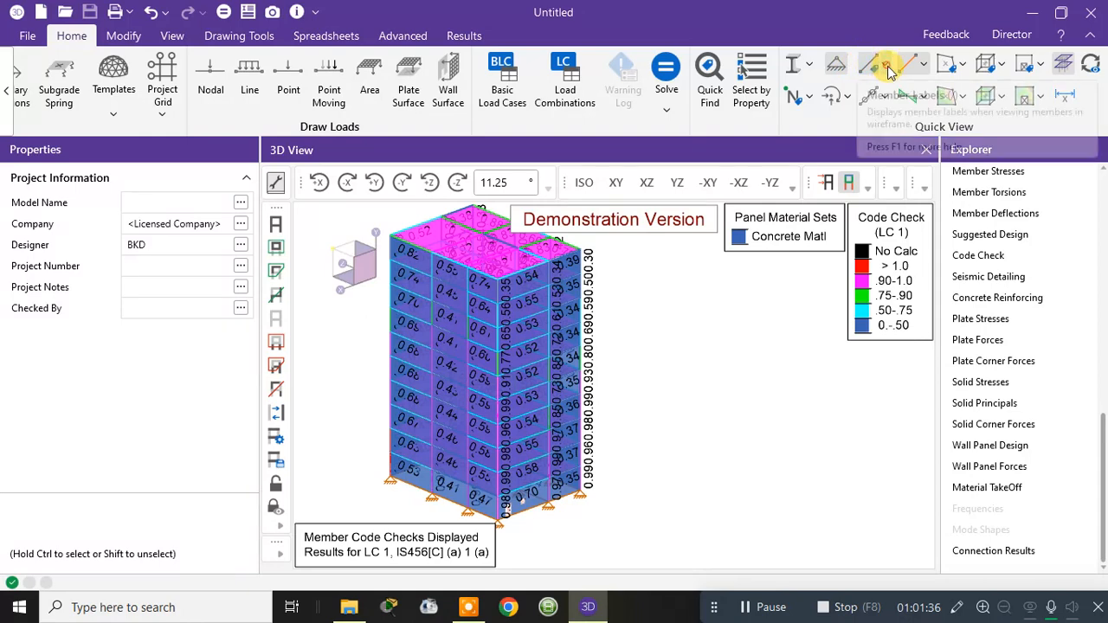
{"action": "left_click", "coordinate": [888, 70]}
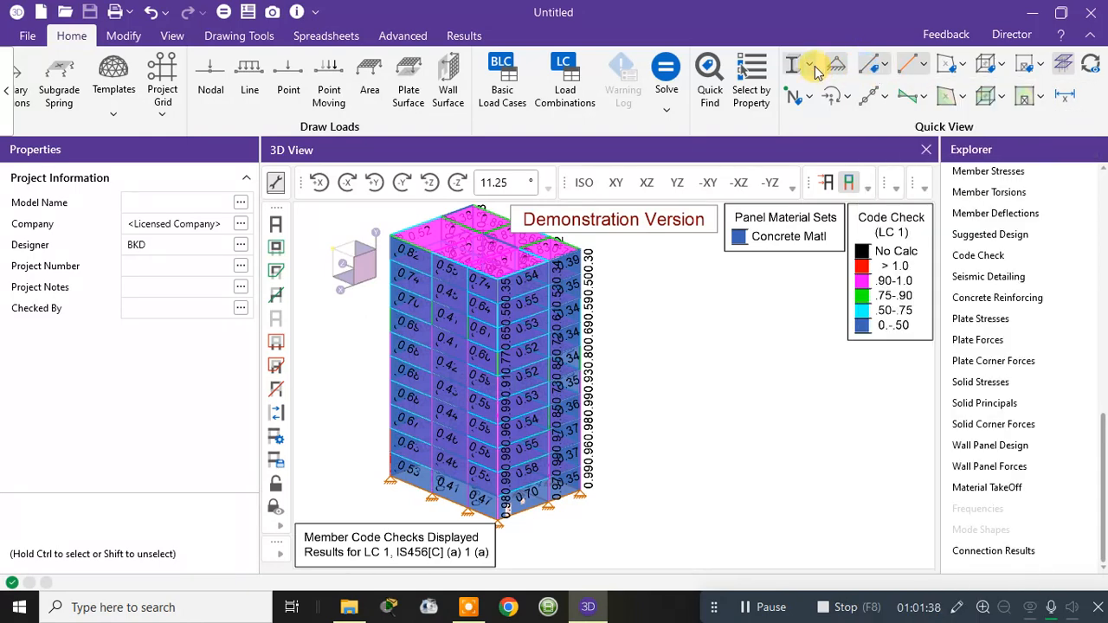
{"action": "left_click", "coordinate": [809, 65]}
{"action": "left_click", "coordinate": [821, 96]}
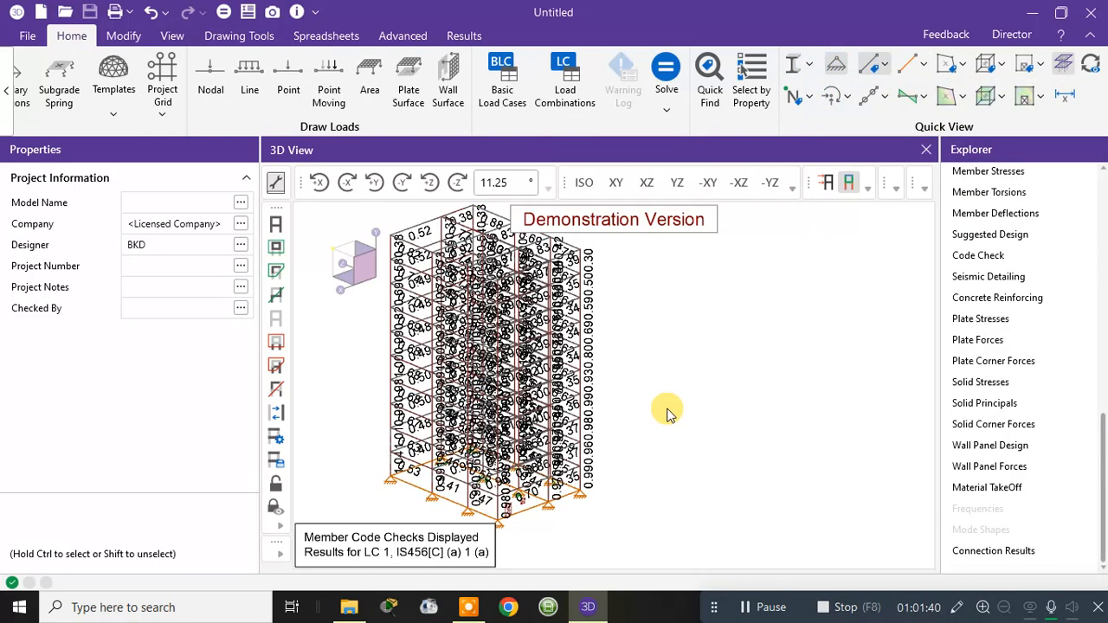
{"action": "middle_click_drag", "start_coordinate": [667, 414], "coordinate": [875, 389], "text": "shift"}
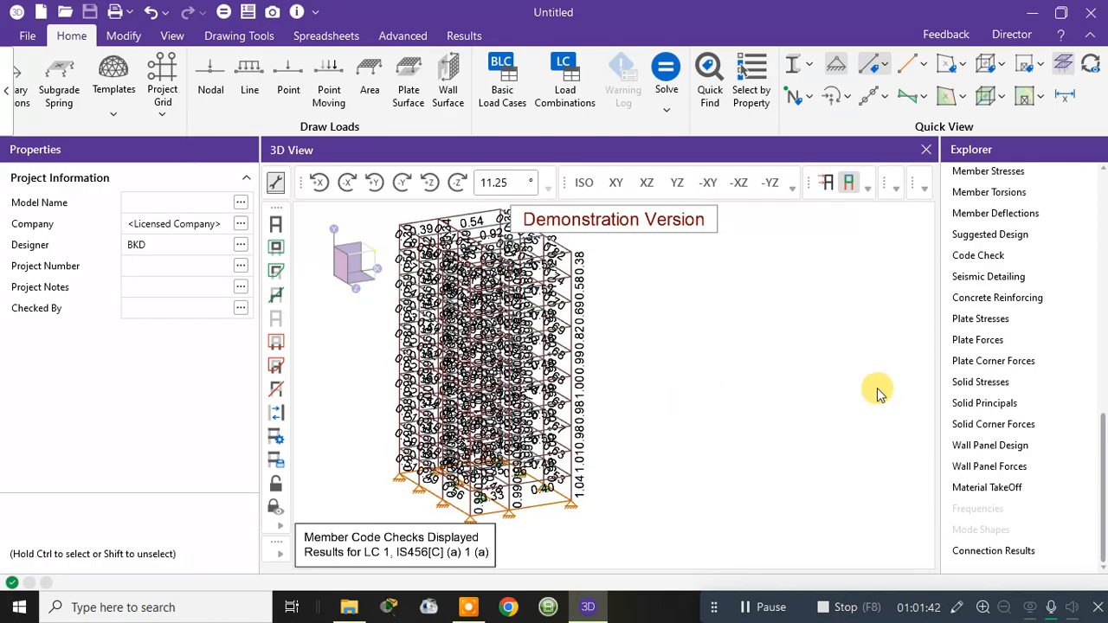
{"action": "scroll", "coordinate": [863, 359], "scroll_direction": "up", "scroll_amount": 2}
Remove the unity check labels from the members
{"action": "left_click", "coordinate": [889, 68]}
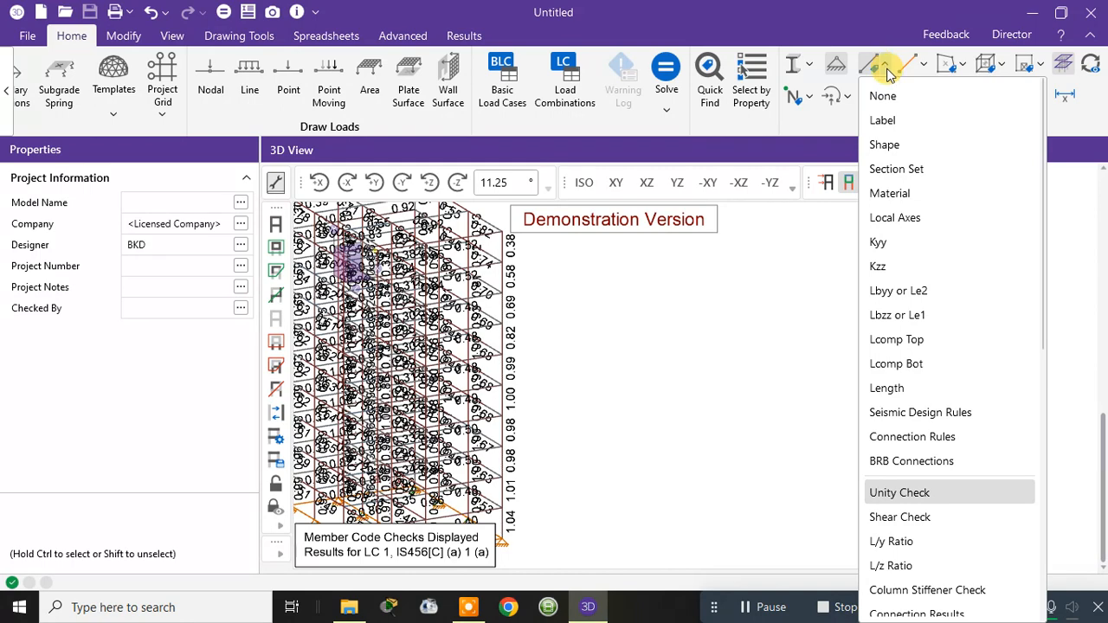
{"action": "left_click", "coordinate": [880, 72]}
{"action": "left_click", "coordinate": [881, 74]}
{"action": "left_click", "coordinate": [883, 97]}
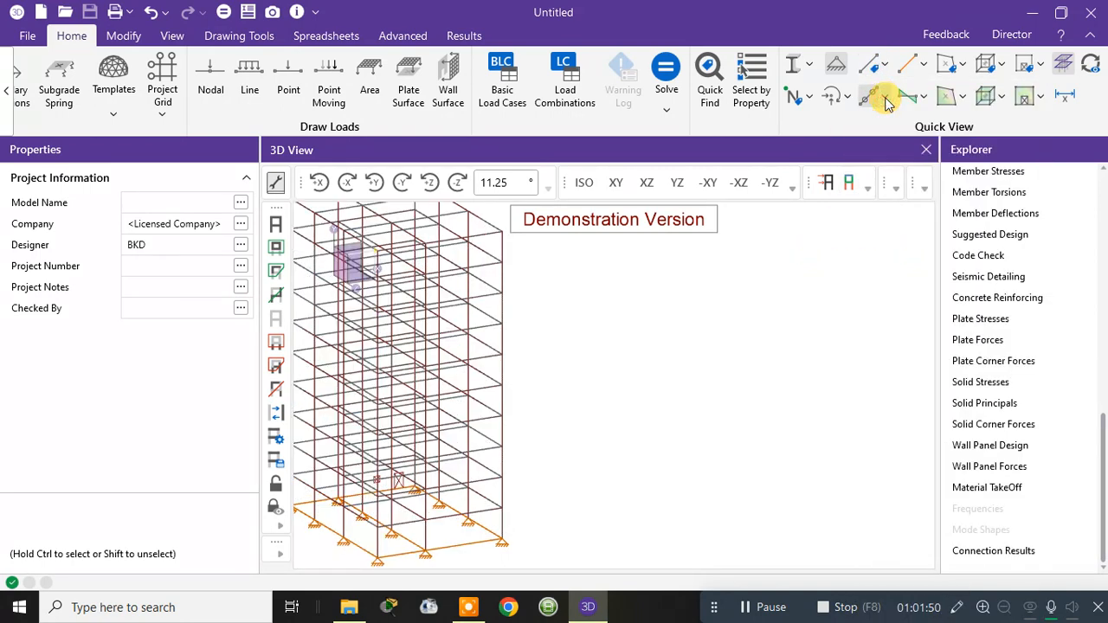
{"action": "middle_click_drag", "start_coordinate": [788, 250], "coordinate": [846, 259]}
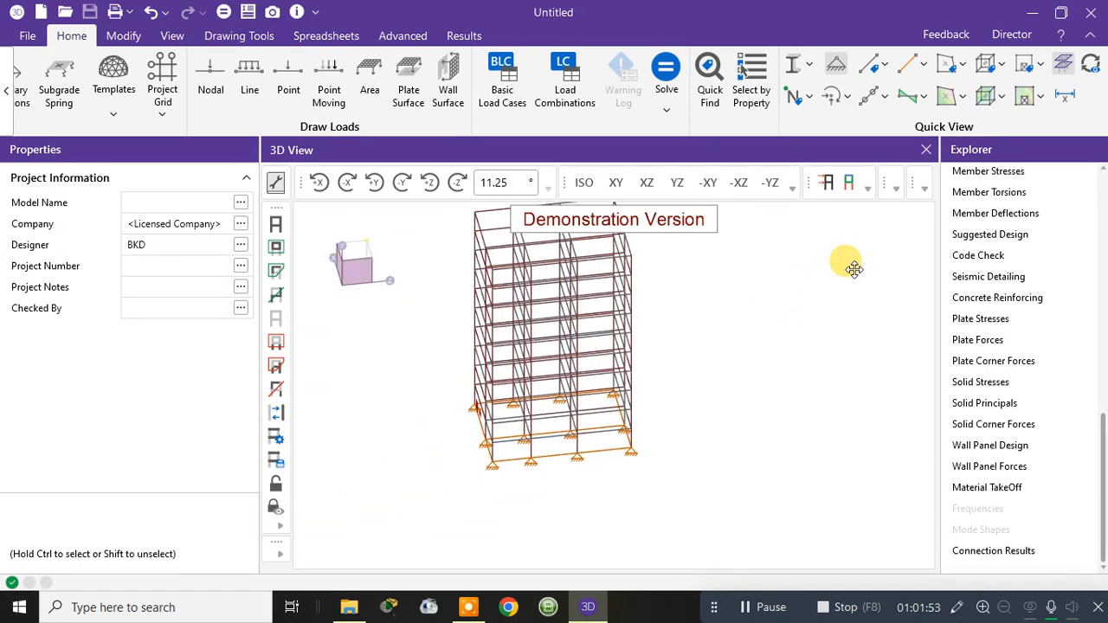
Show Von Mises Top stress contours on both the wall panels and the plates
{"action": "left_click", "coordinate": [965, 67]}
{"action": "left_click", "coordinate": [967, 69]}
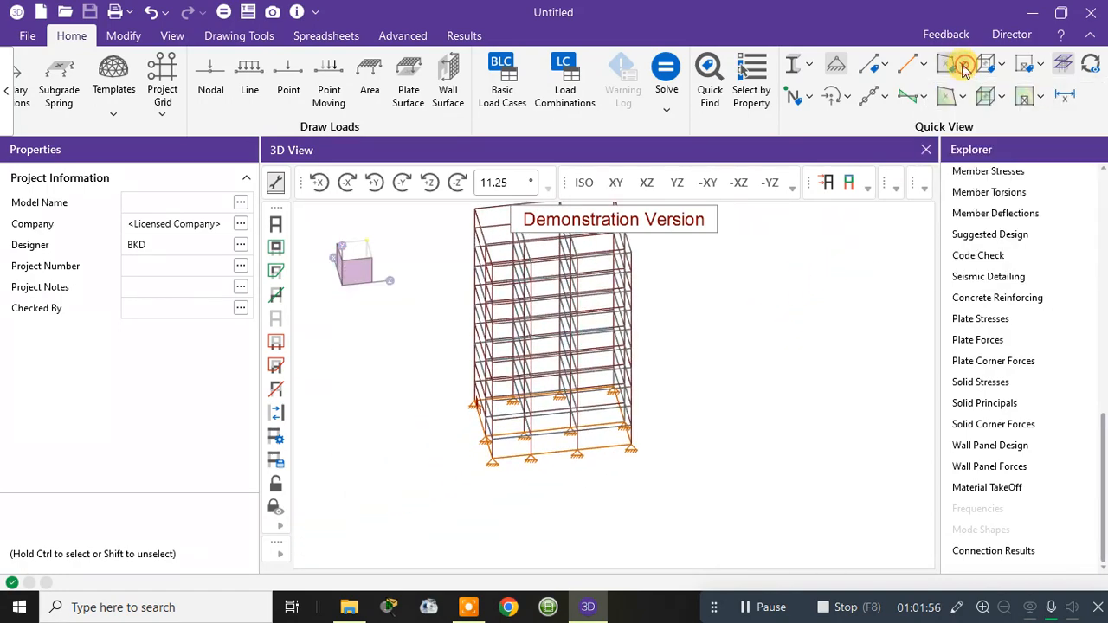
{"action": "left_click", "coordinate": [1042, 97]}
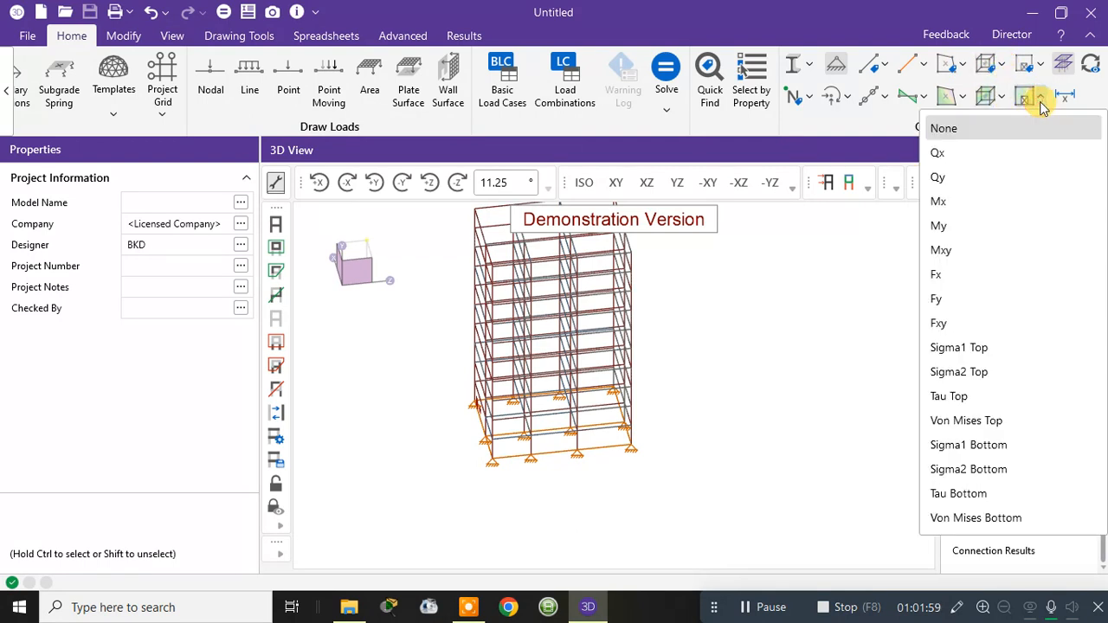
{"action": "left_click", "coordinate": [966, 422]}
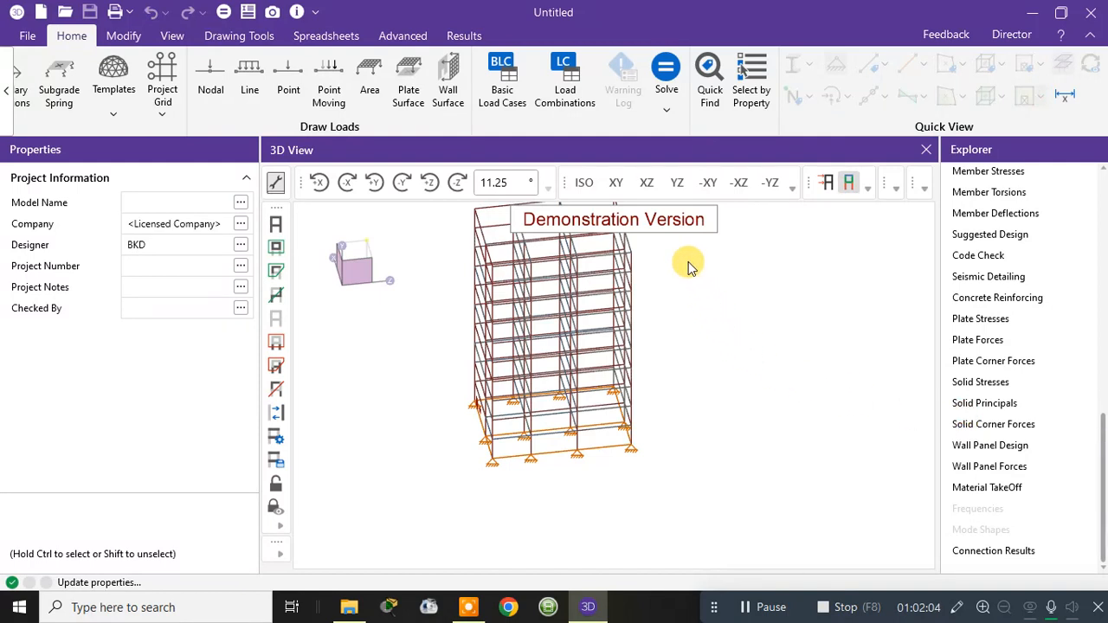
{"action": "middle_click_drag", "start_coordinate": [688, 258], "coordinate": [930, 292], "text": "shift"}
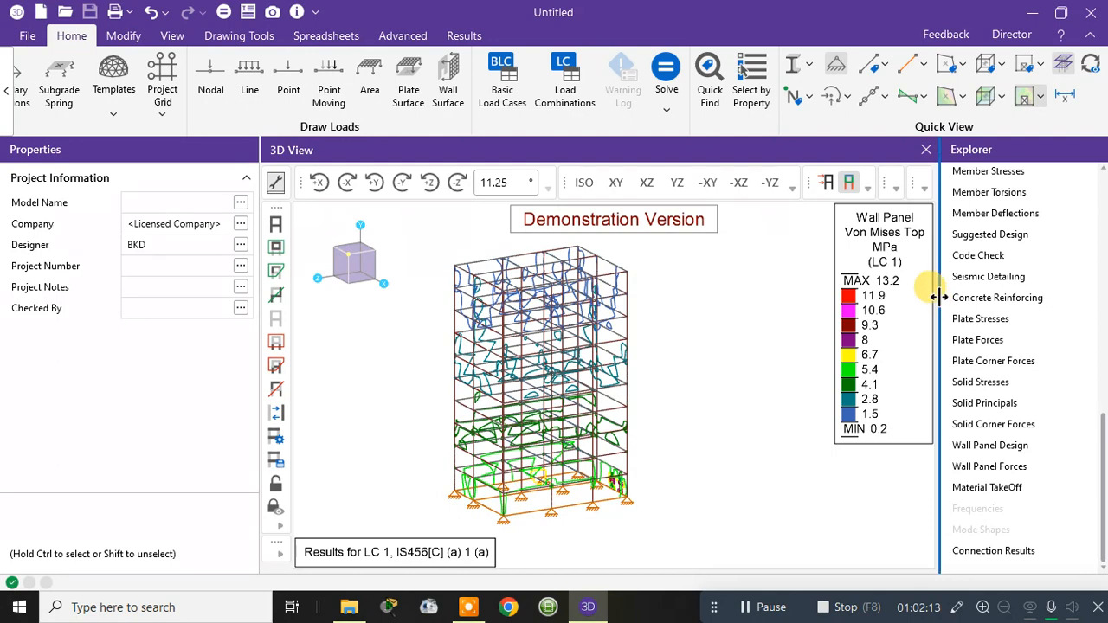
{"action": "left_click", "coordinate": [961, 96]}
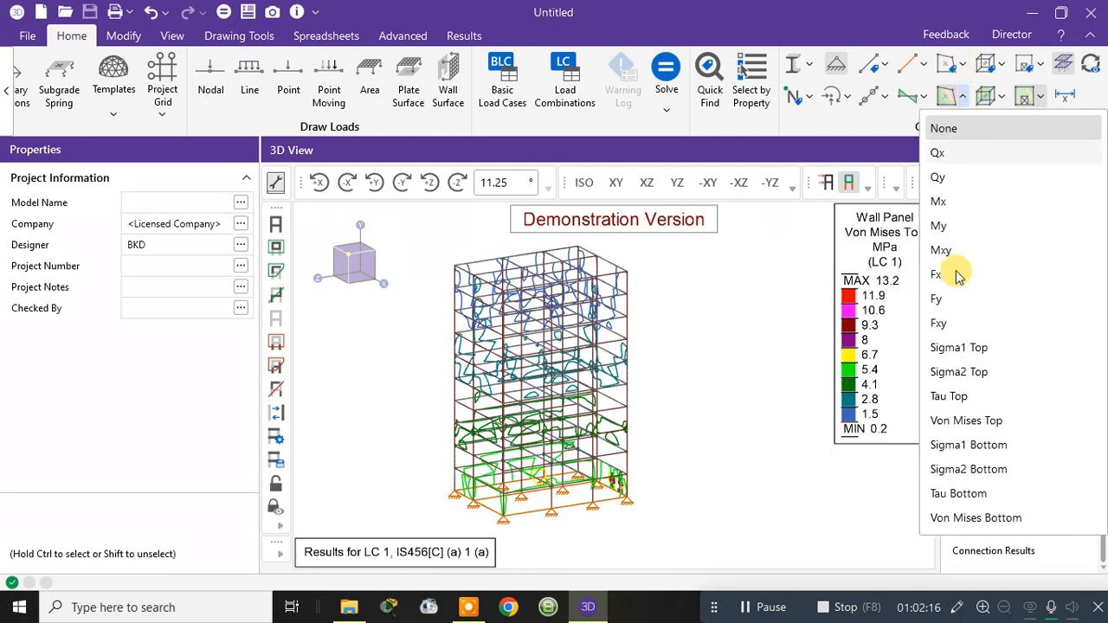
{"action": "left_click", "coordinate": [968, 422]}
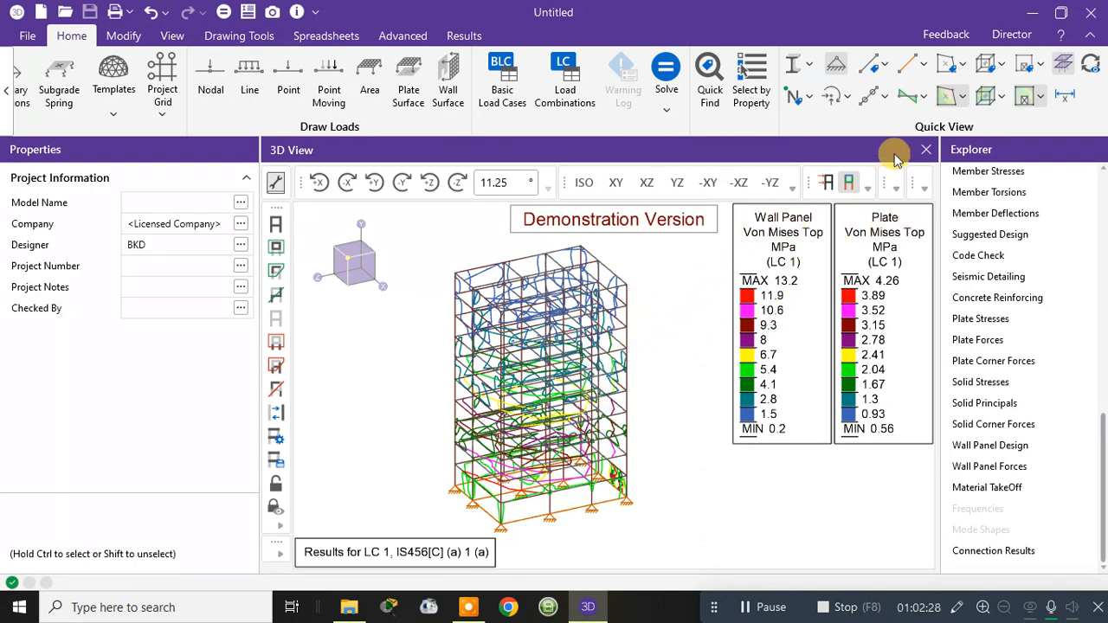
Label the members with their shapes to view the section sizes, and set the member labels back to None
{"action": "left_click", "coordinate": [889, 67]}
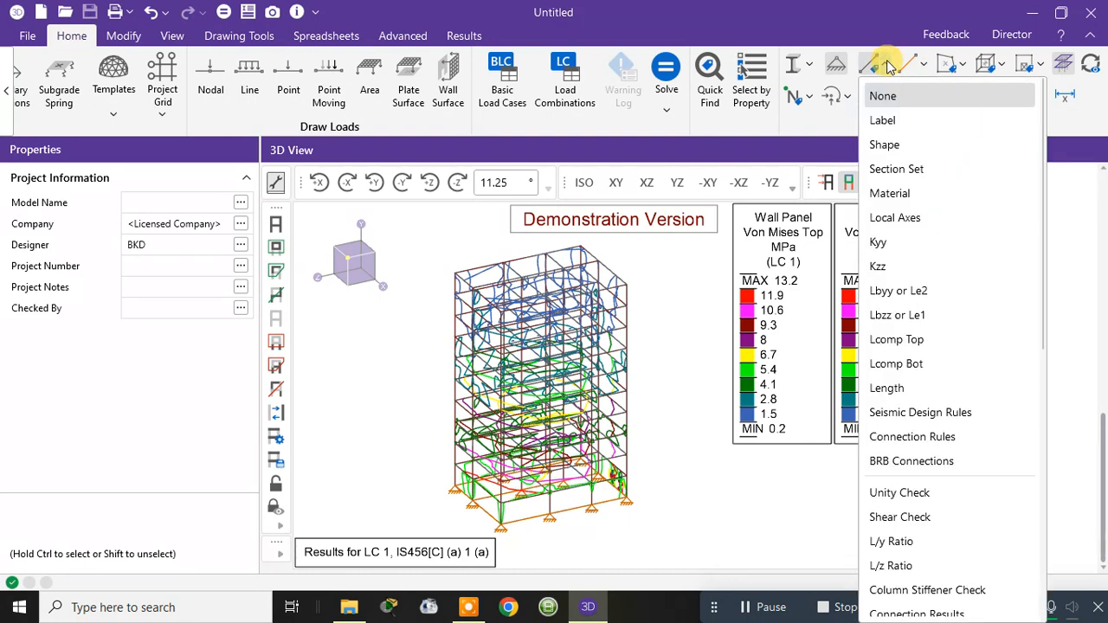
{"action": "left_click", "coordinate": [891, 144]}
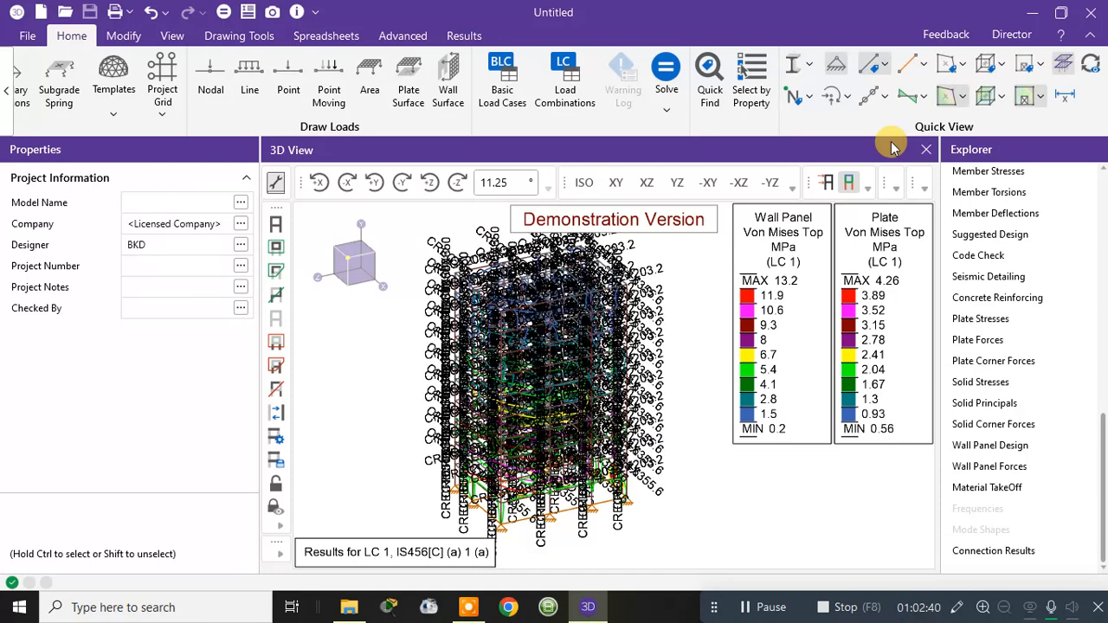
{"action": "left_click", "coordinate": [887, 67]}
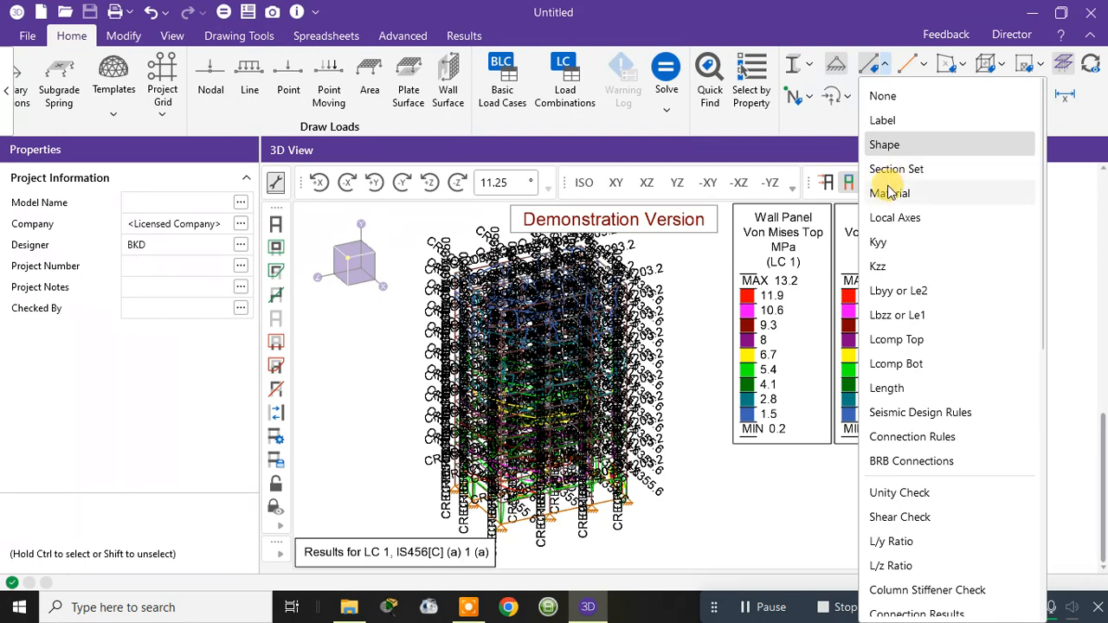
{"action": "left_click", "coordinate": [884, 95]}
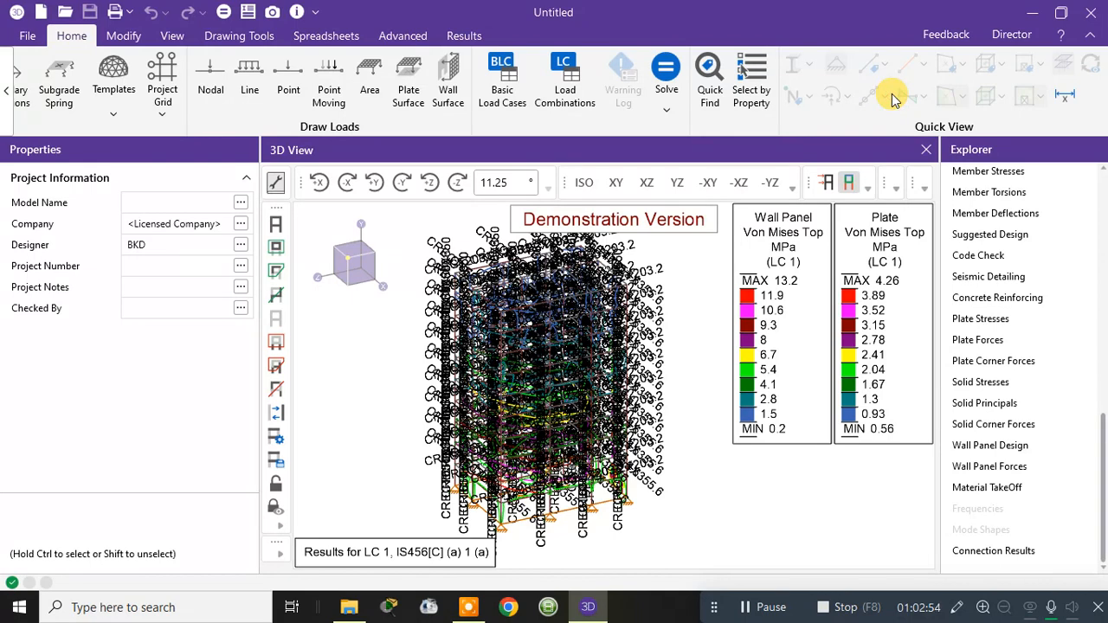
Display the y Shear force diagrams on the members for load combination LC 1
{"action": "left_click", "coordinate": [867, 186]}
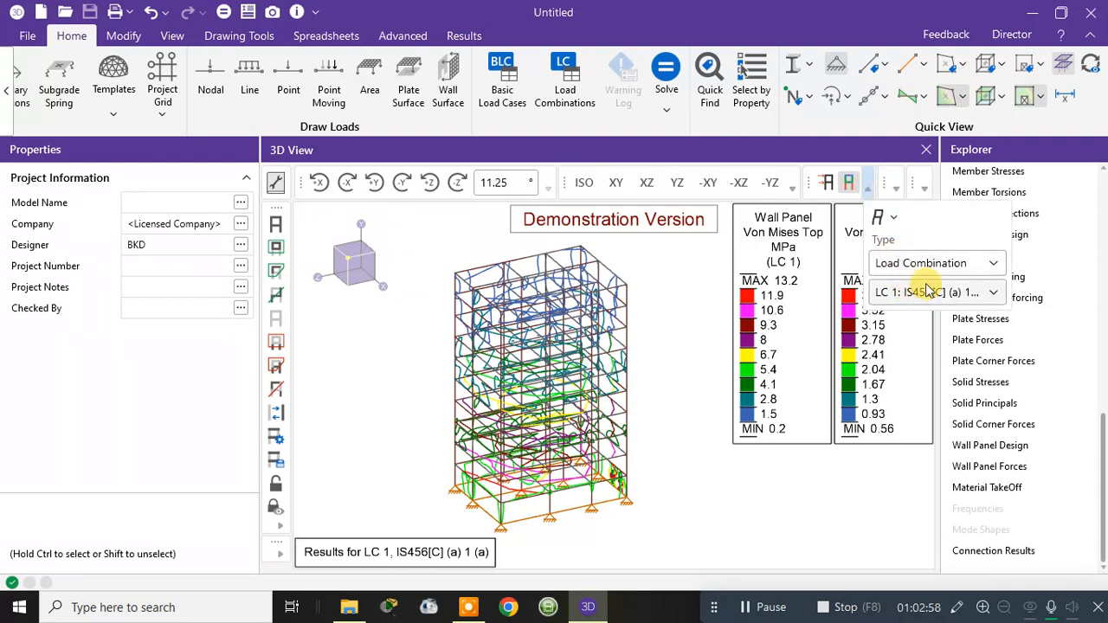
{"action": "left_click", "coordinate": [896, 184]}
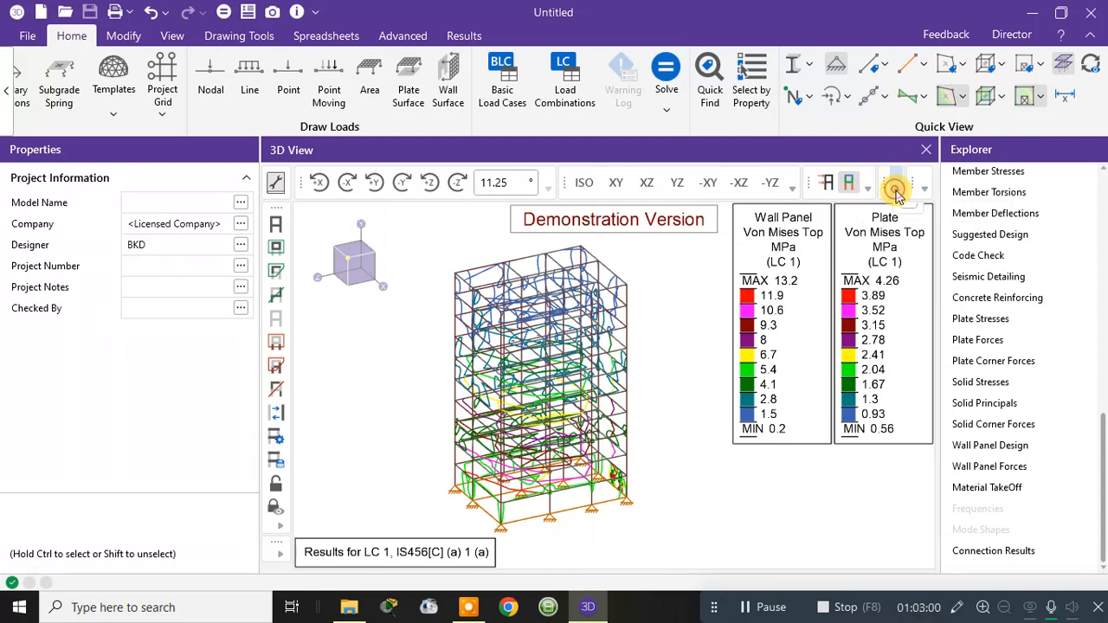
{"action": "left_click", "coordinate": [925, 187]}
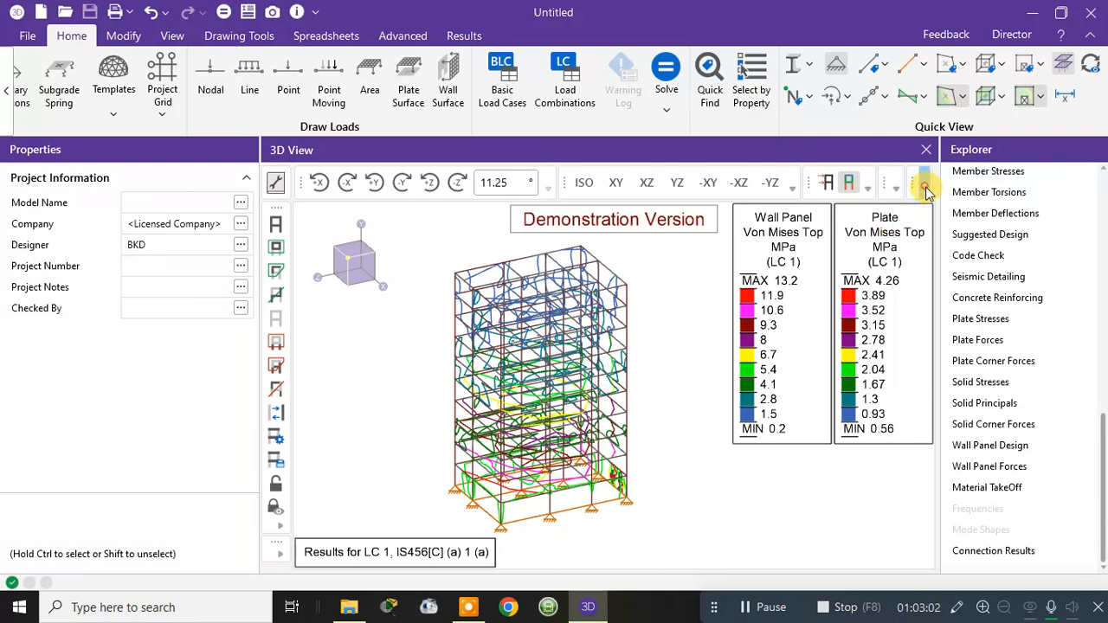
{"action": "left_click", "coordinate": [953, 302]}
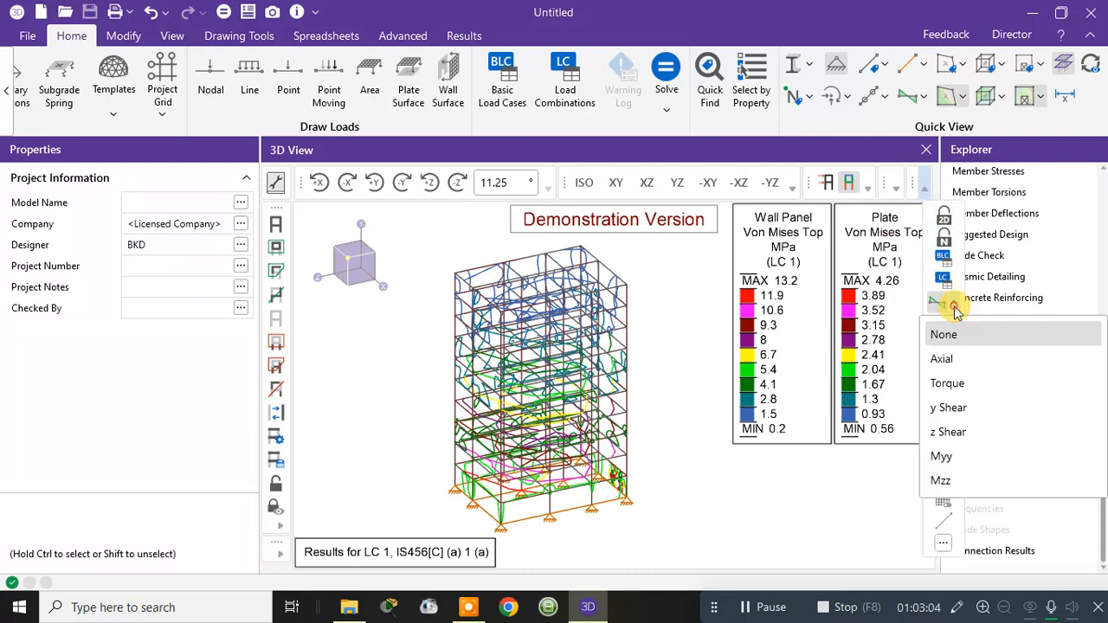
{"action": "left_click", "coordinate": [948, 407]}
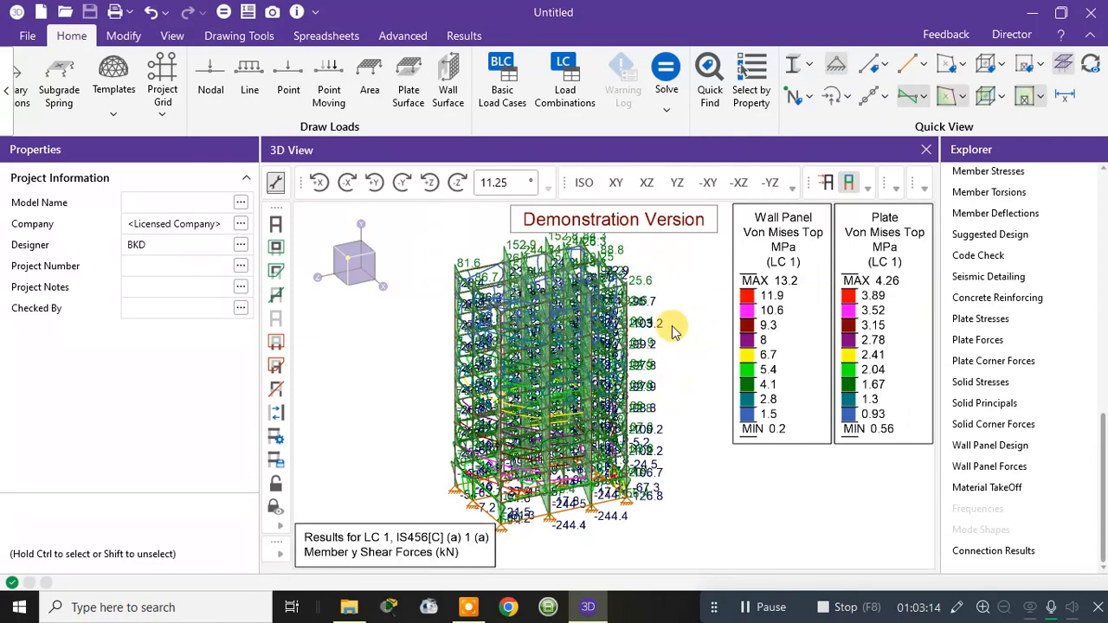
Examine the y Shear diagrams on the members, and switch the member diagrams to Mzz bending moments
{"action": "scroll", "coordinate": [640, 338], "scroll_direction": "up", "scroll_amount": 3}
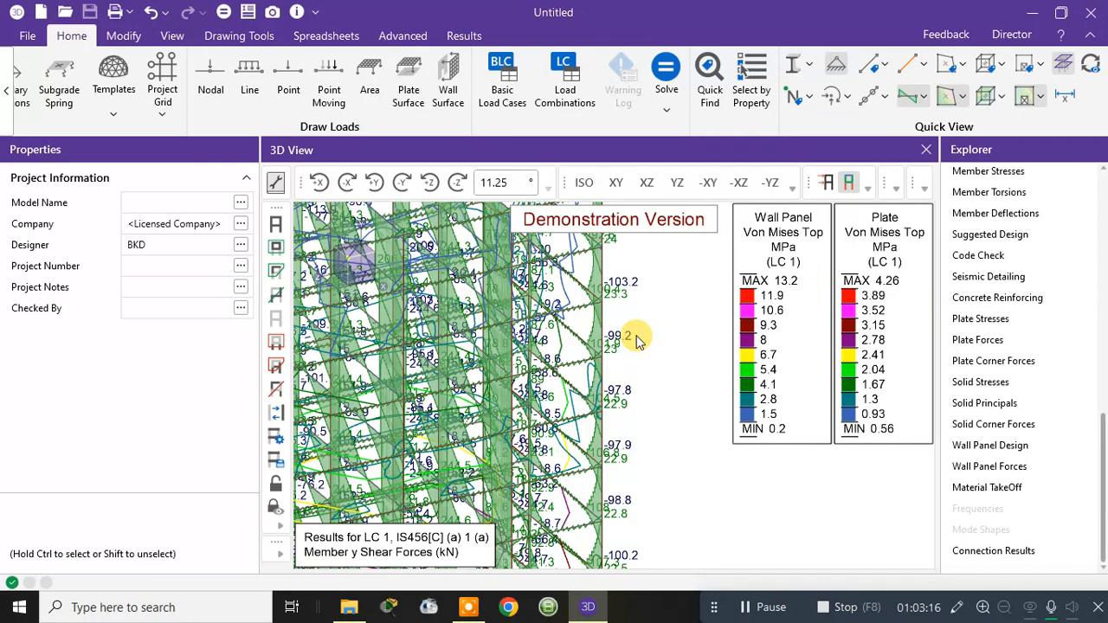
{"action": "scroll", "coordinate": [638, 338], "scroll_direction": "down", "scroll_amount": 4}
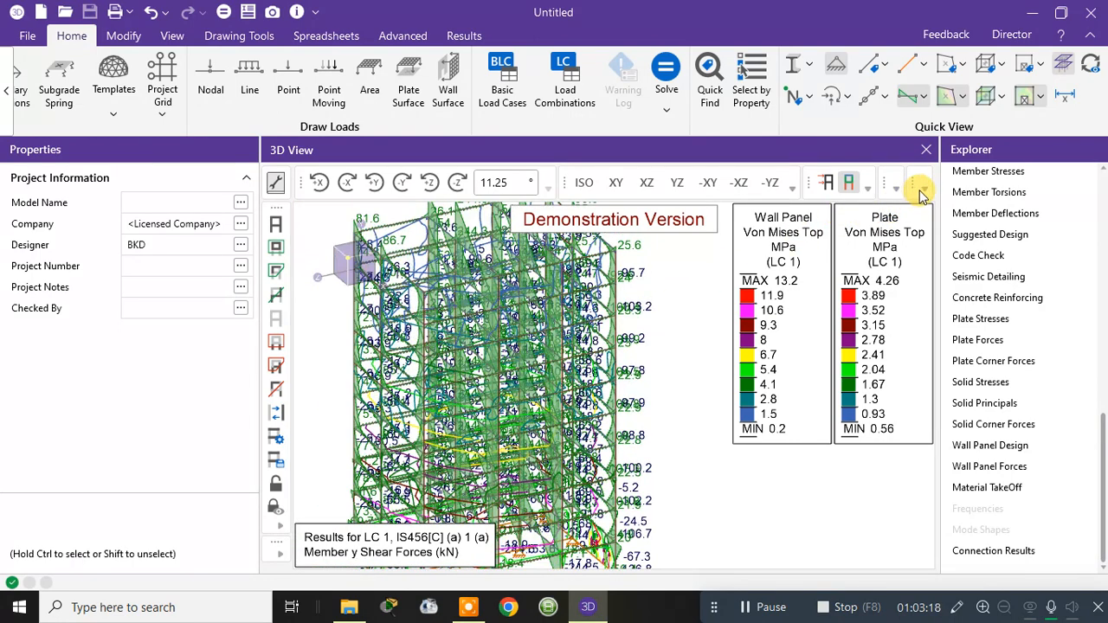
{"action": "left_click", "coordinate": [922, 189]}
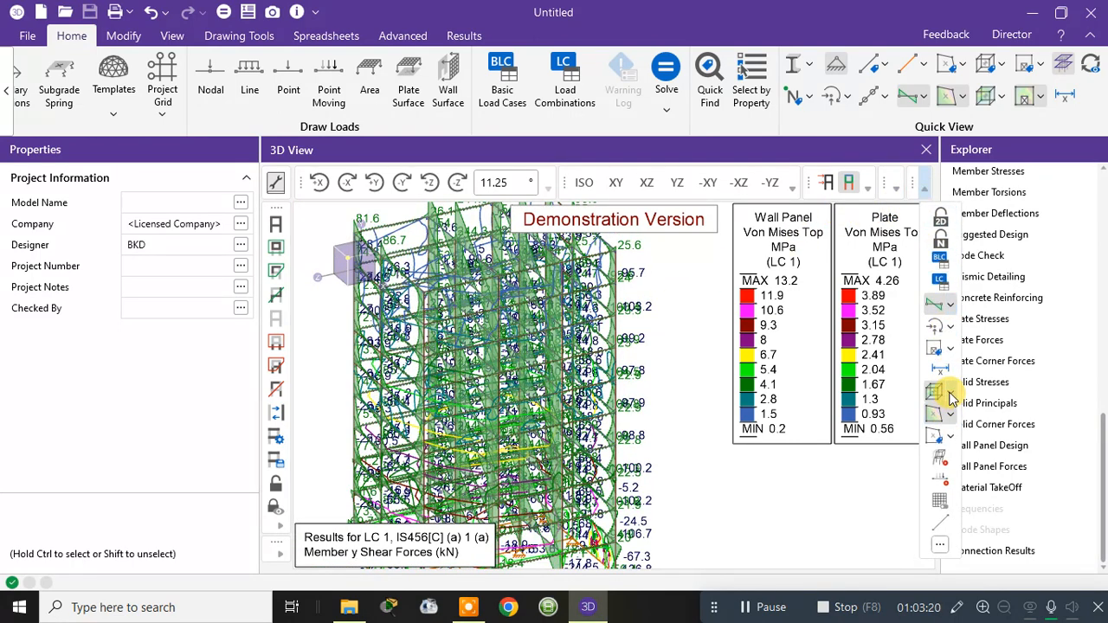
{"action": "left_click", "coordinate": [950, 305]}
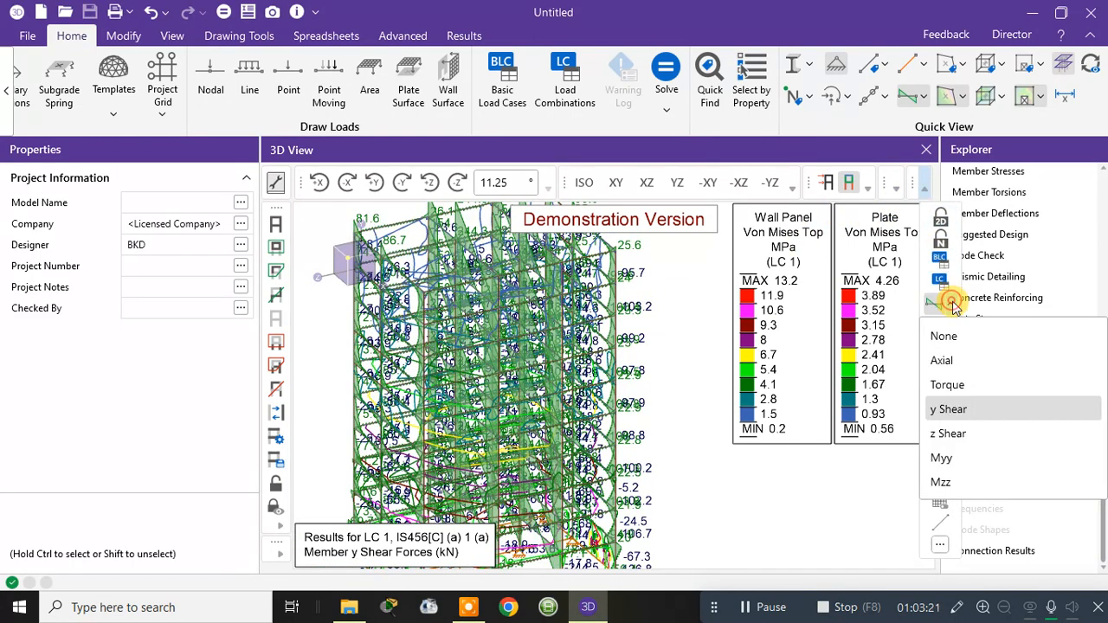
{"action": "left_click", "coordinate": [942, 483]}
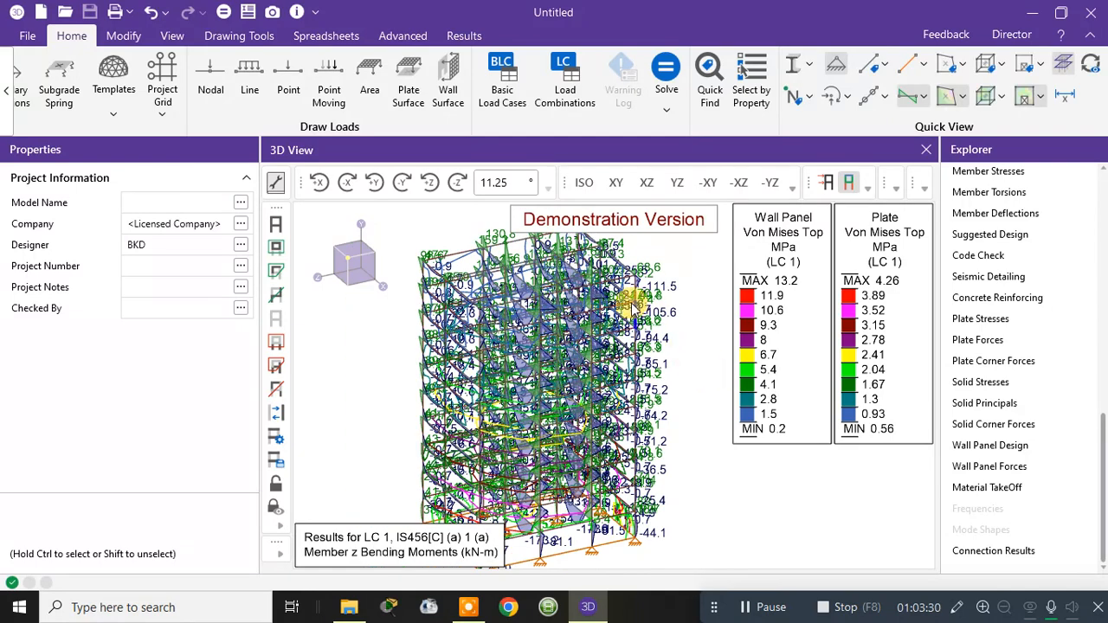
Set the member force diagrams to None in the model view
{"action": "left_click", "coordinate": [924, 186]}
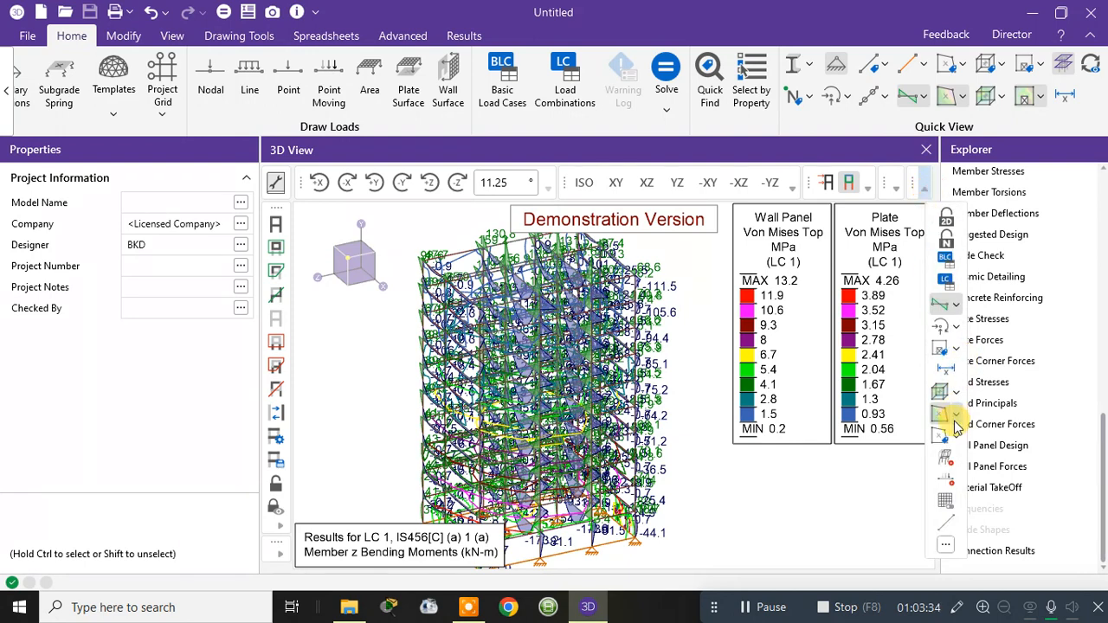
{"action": "left_click", "coordinate": [955, 304]}
{"action": "left_click", "coordinate": [957, 337]}
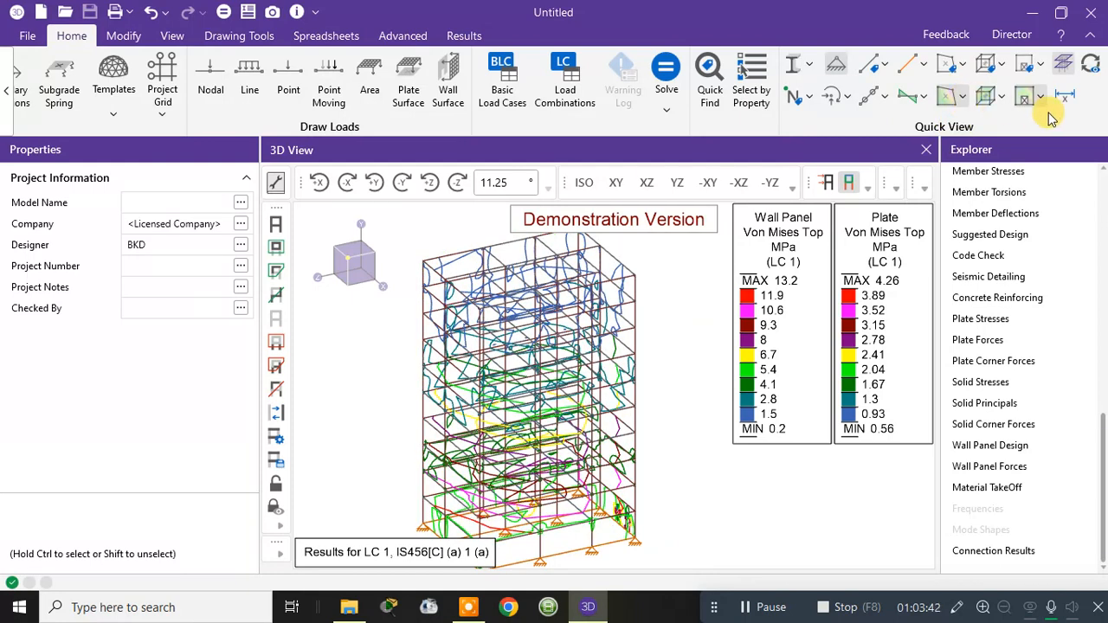
Remove the Von Mises Top stress contours from the wall panels and the plates
{"action": "left_click", "coordinate": [1041, 95]}
{"action": "left_click", "coordinate": [995, 123]}
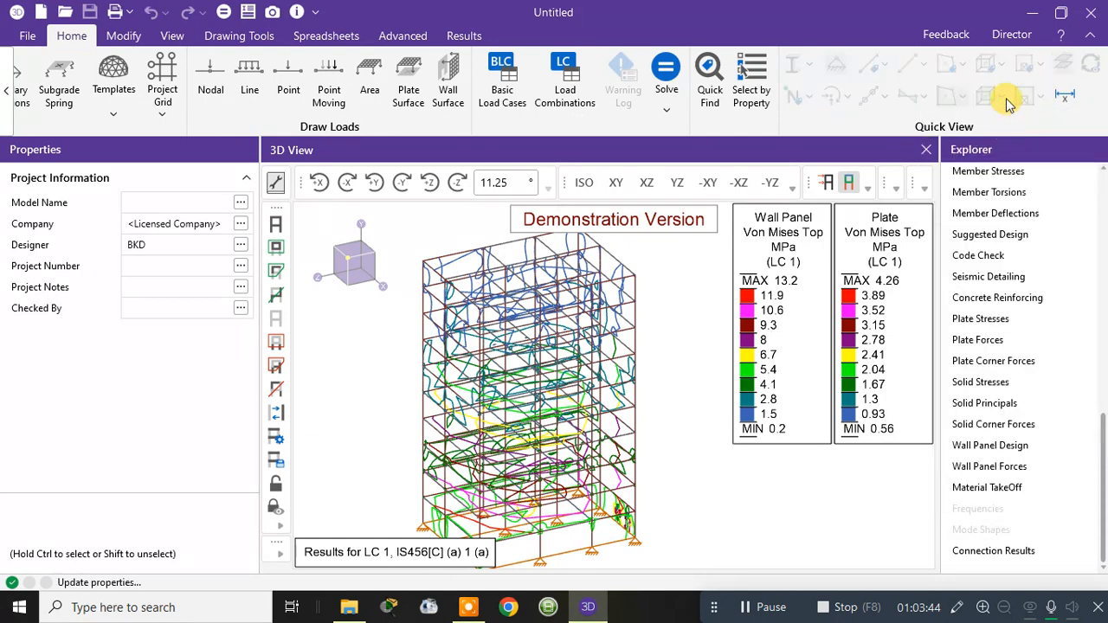
{"action": "left_click", "coordinate": [1005, 98]}
{"action": "left_click", "coordinate": [983, 126]}
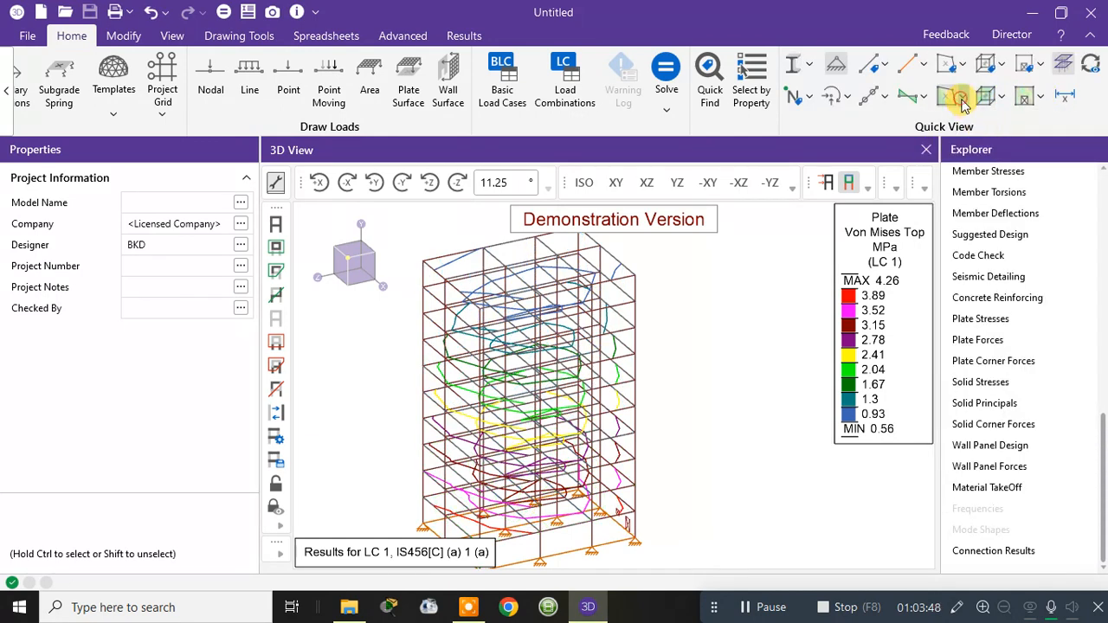
{"action": "left_click", "coordinate": [961, 98]}
{"action": "left_click", "coordinate": [942, 127]}
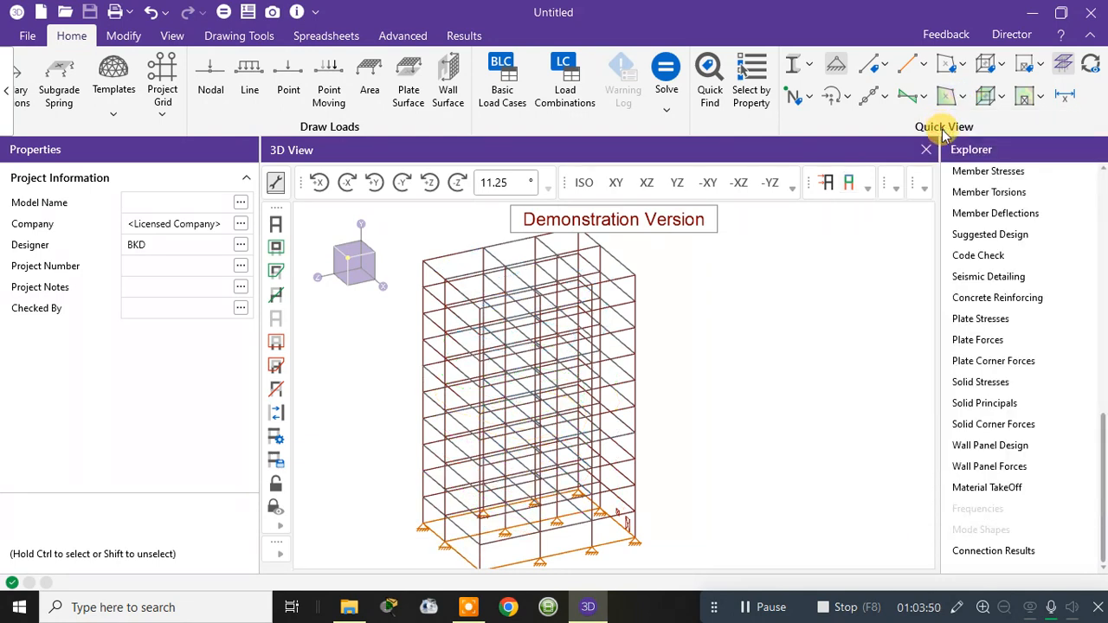
Hide the analysis results in the model view and show them again
{"action": "left_click", "coordinate": [882, 97]}
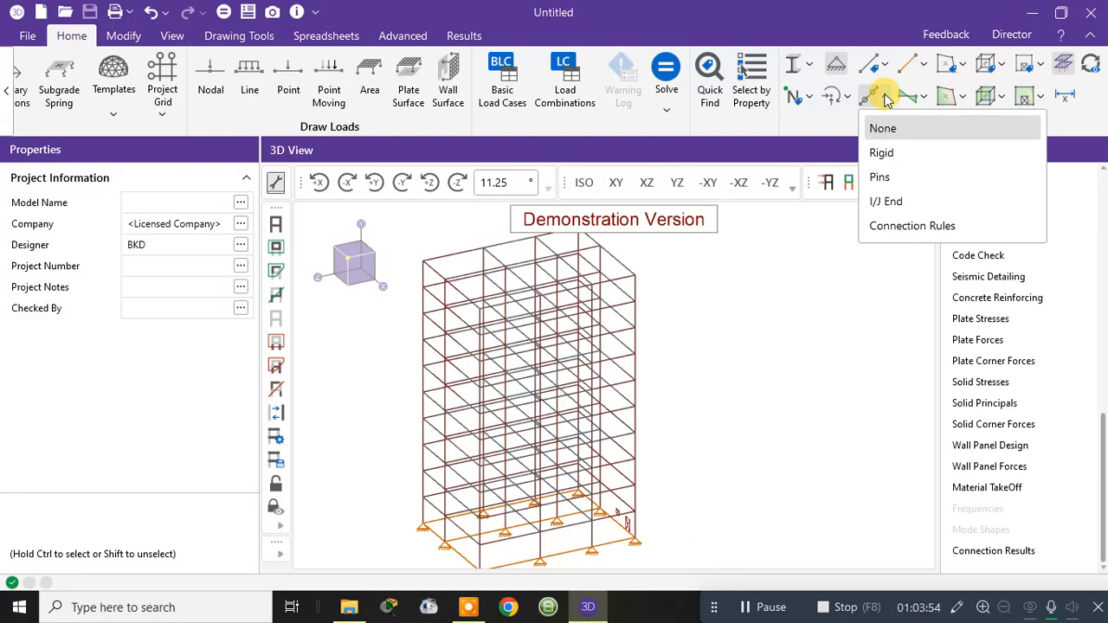
{"action": "left_click", "coordinate": [888, 99]}
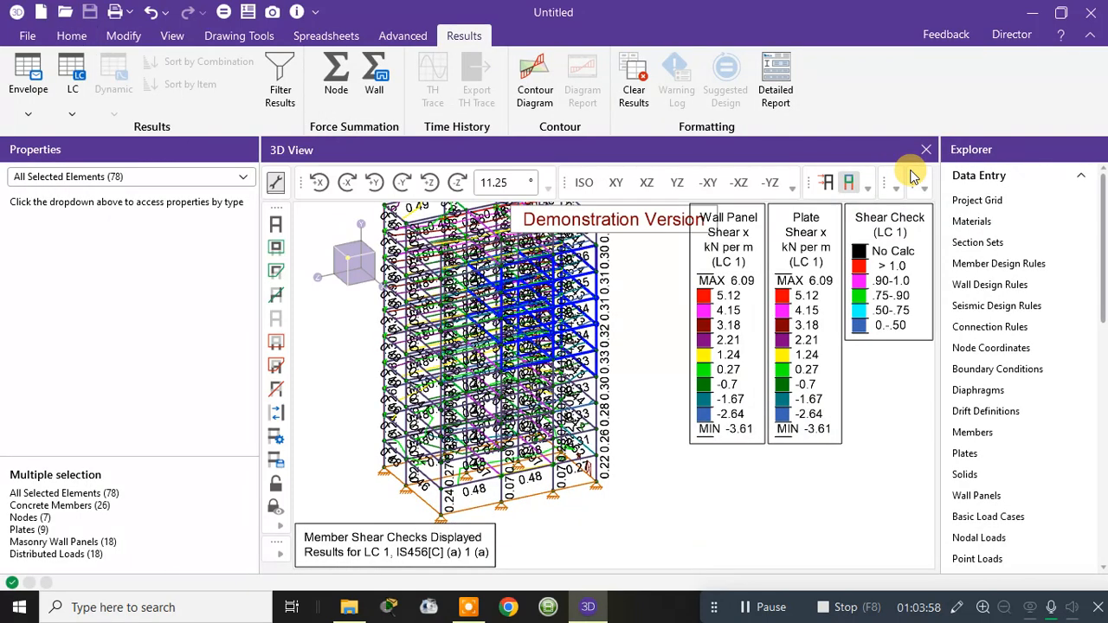
{"action": "left_click", "coordinate": [848, 184]}
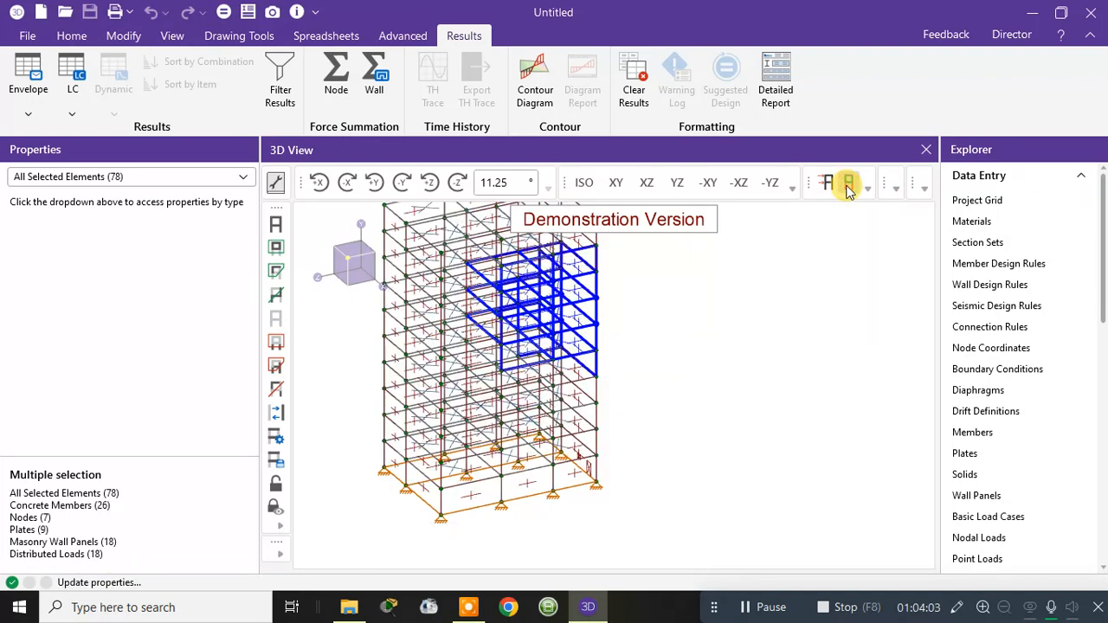
{"action": "left_click", "coordinate": [849, 184]}
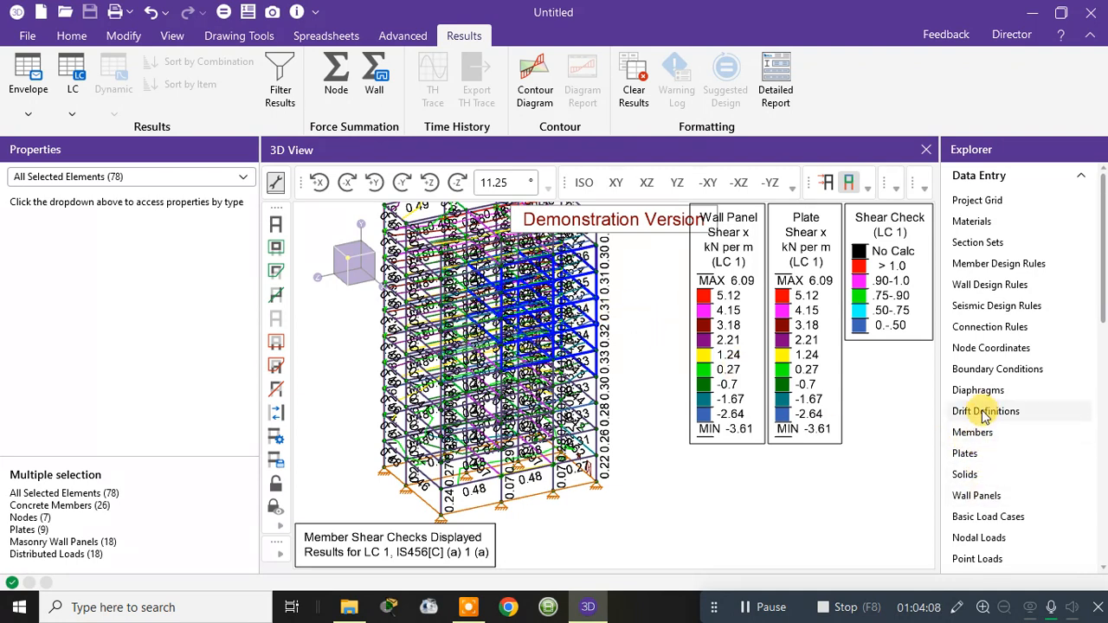
Review the envelope Node Reactions spreadsheet and close it
{"action": "scroll", "coordinate": [984, 415], "scroll_direction": "down", "scroll_amount": 5}
{"action": "scroll", "coordinate": [984, 413], "scroll_direction": "down", "scroll_amount": 3}
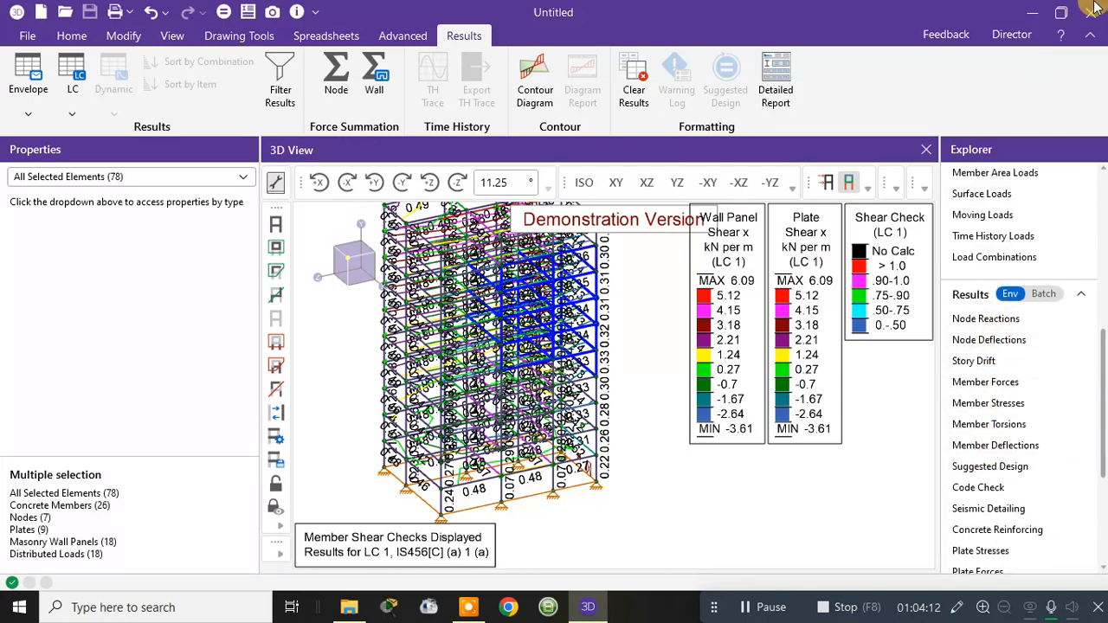
{"action": "left_click", "coordinate": [1015, 320]}
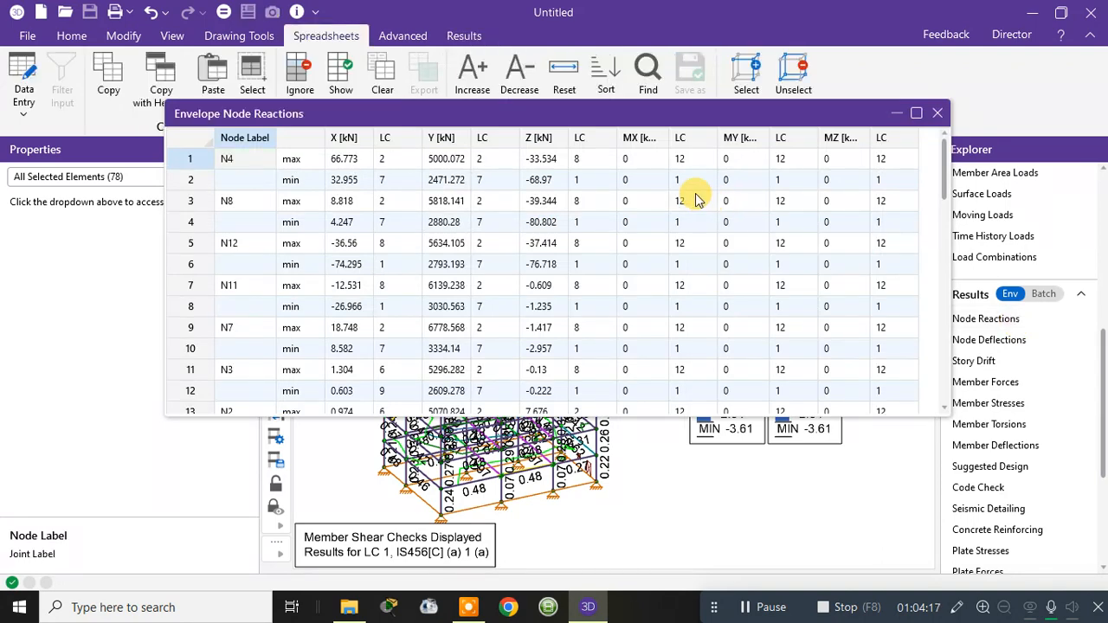
{"action": "scroll", "coordinate": [698, 203], "scroll_direction": "down", "scroll_amount": 4}
{"action": "left_click", "coordinate": [938, 113]}
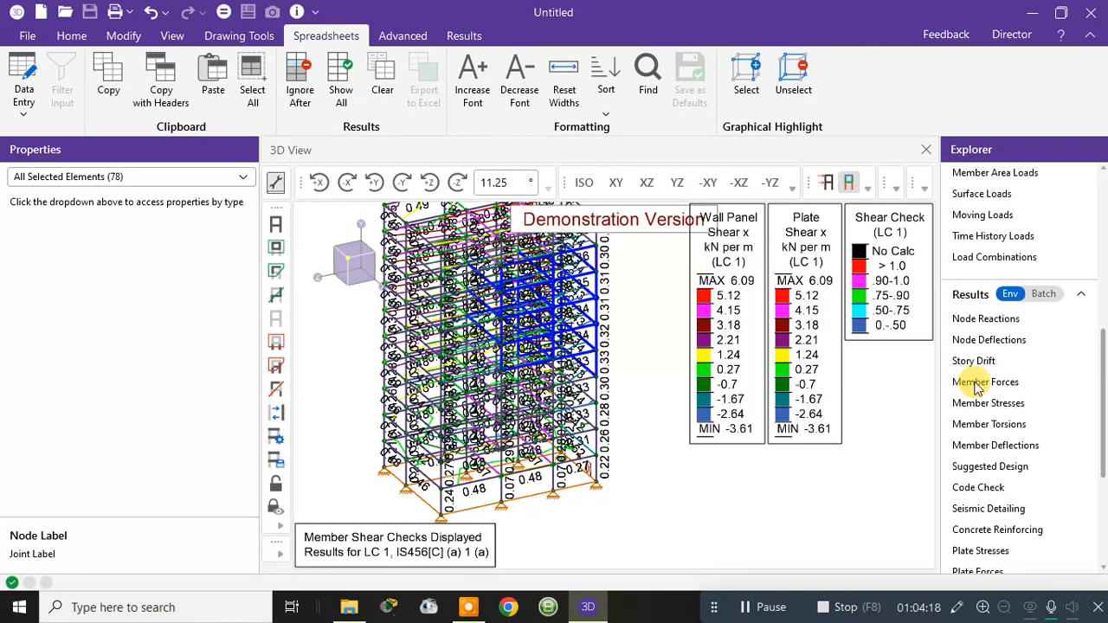
Review the envelope Node Deflections results down the node list, and close the spreadsheet
{"action": "left_click", "coordinate": [986, 340]}
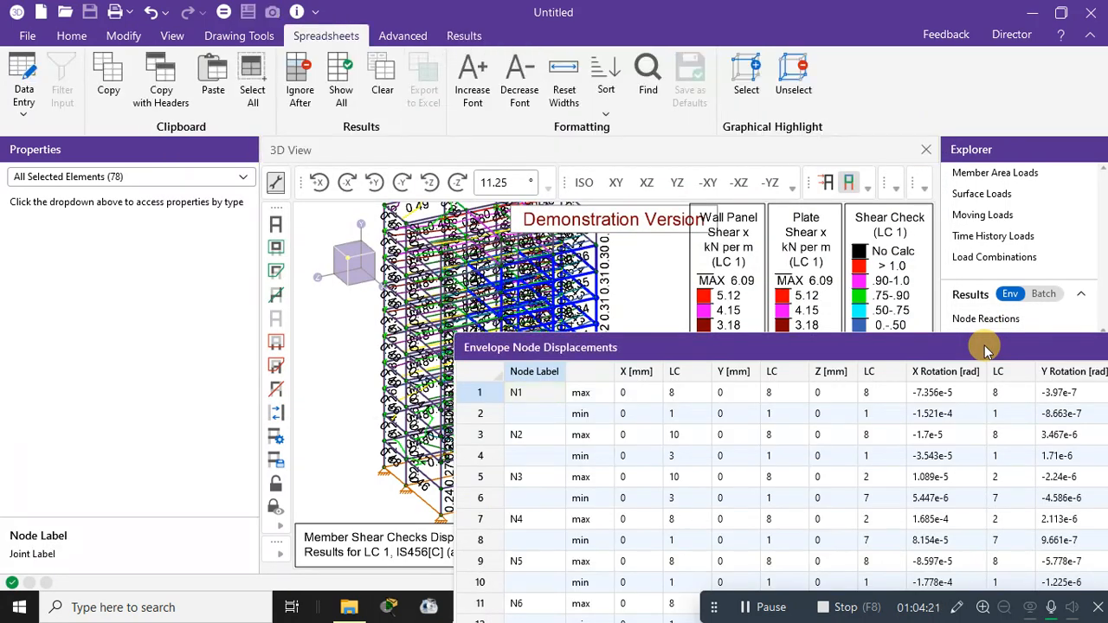
{"action": "scroll", "coordinate": [758, 181], "scroll_direction": "down", "scroll_amount": 6}
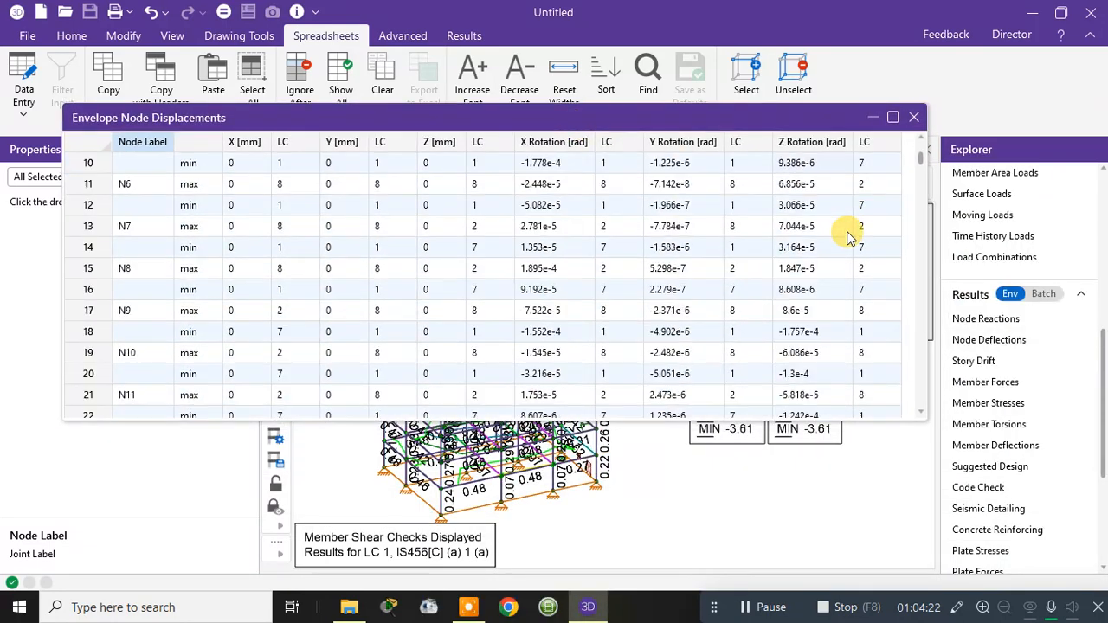
{"action": "left_click", "coordinate": [913, 117]}
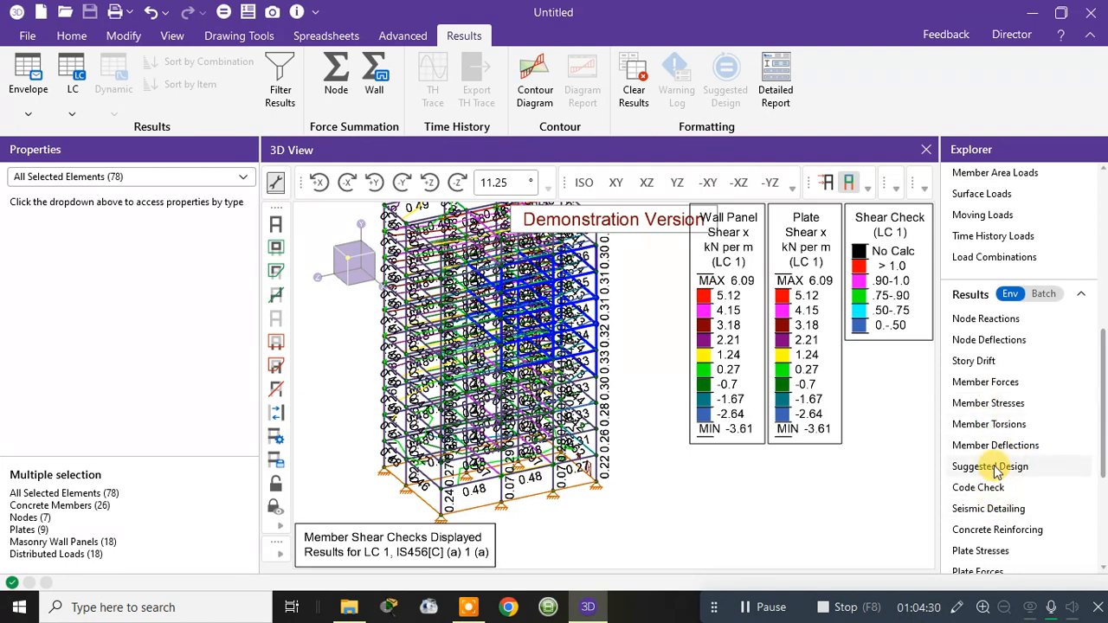
Check the Seismic Detailing results for the columns and close the spreadsheet
{"action": "scroll", "coordinate": [996, 472], "scroll_direction": "down", "scroll_amount": 1}
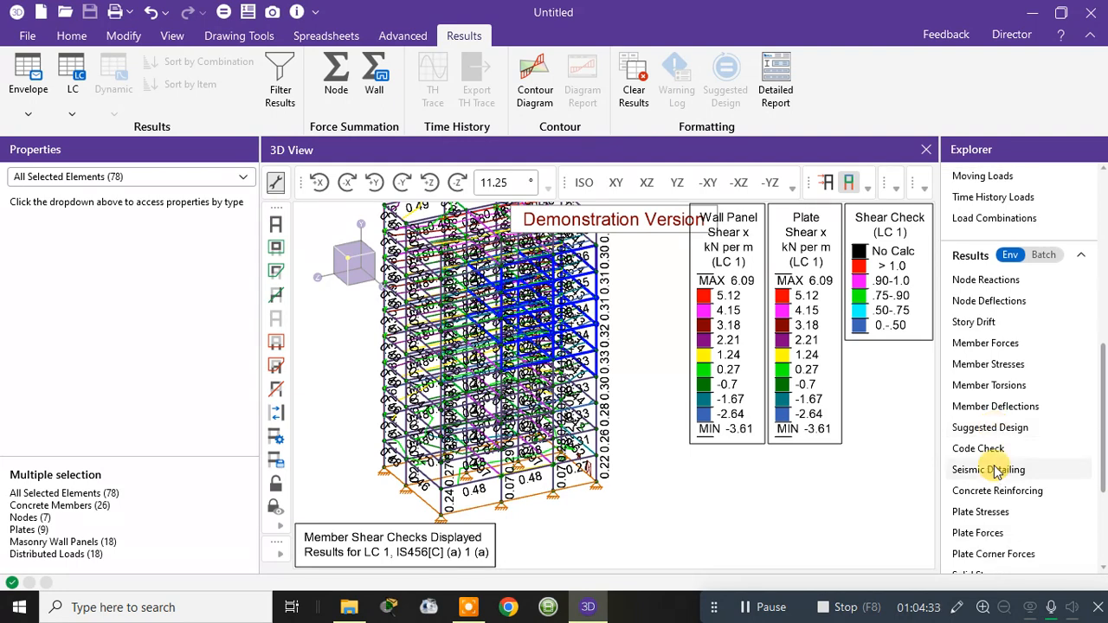
{"action": "scroll", "coordinate": [1000, 433], "scroll_direction": "down", "scroll_amount": 1}
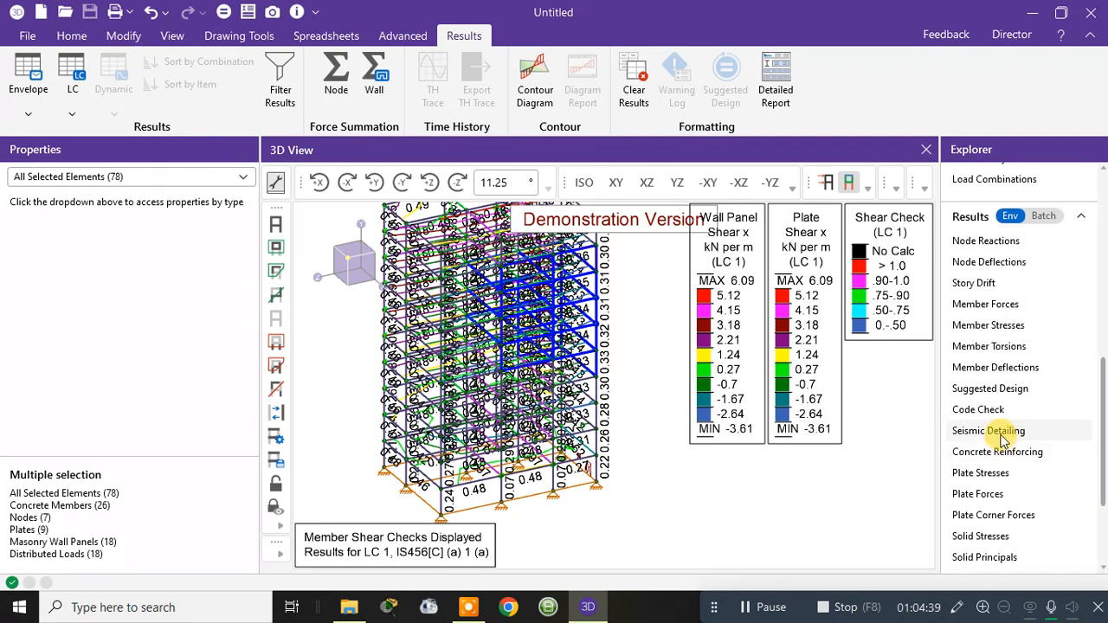
{"action": "left_click", "coordinate": [1002, 433]}
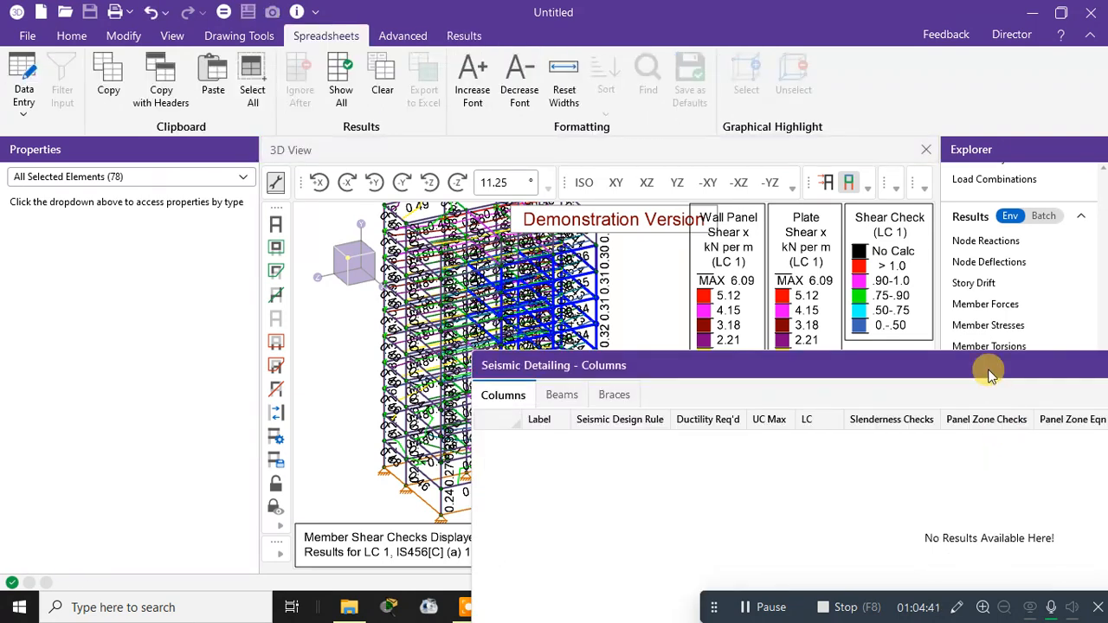
{"action": "left_click_drag", "start_coordinate": [987, 367], "coordinate": [397, 211]}
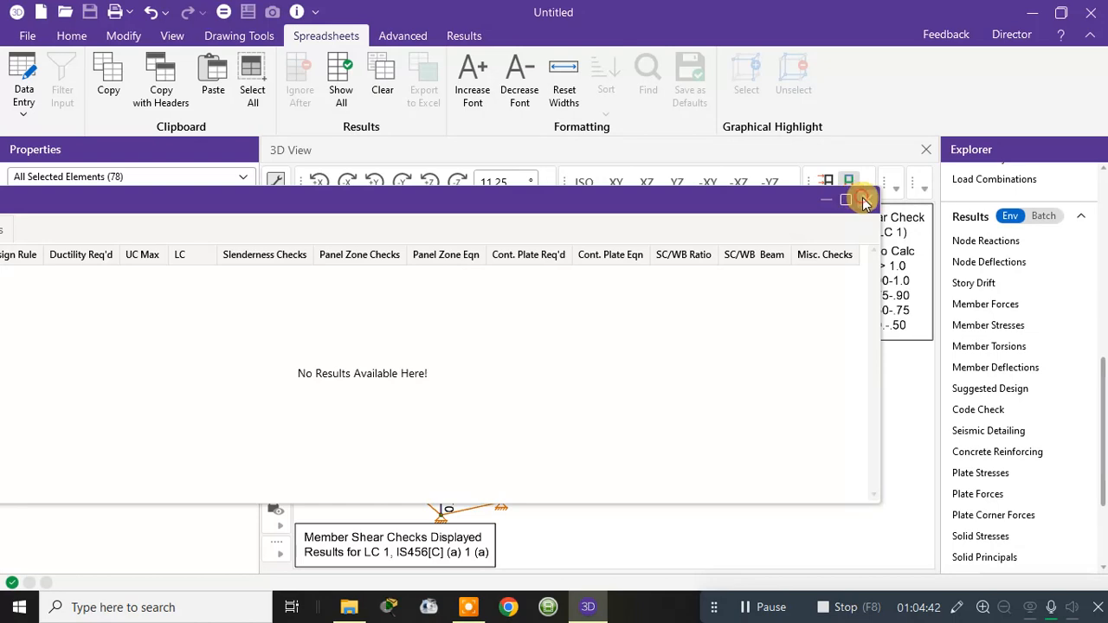
{"action": "left_click", "coordinate": [864, 199]}
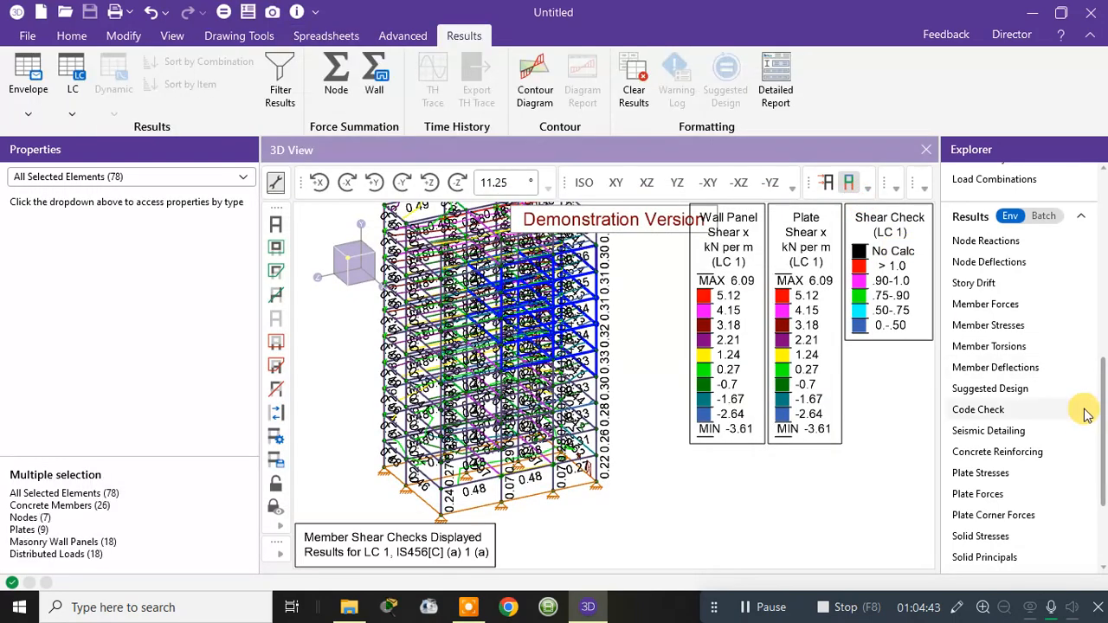
Open the Concrete Reinforcing results and review the beam bending reinforcement of the members
{"action": "left_click", "coordinate": [999, 452]}
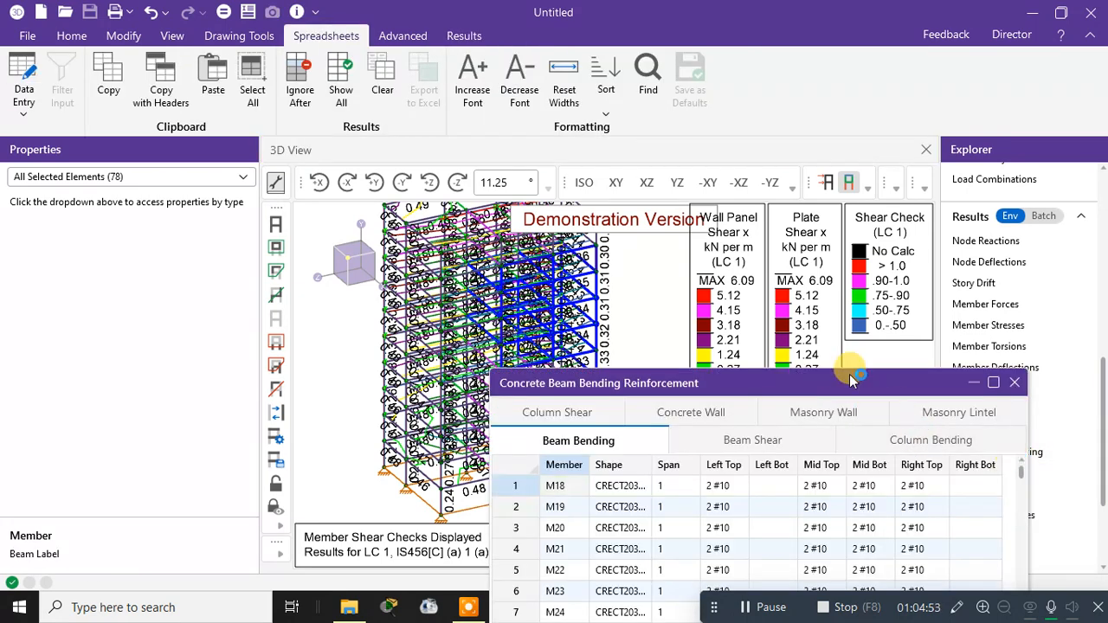
{"action": "left_click_drag", "start_coordinate": [850, 377], "coordinate": [712, 81]}
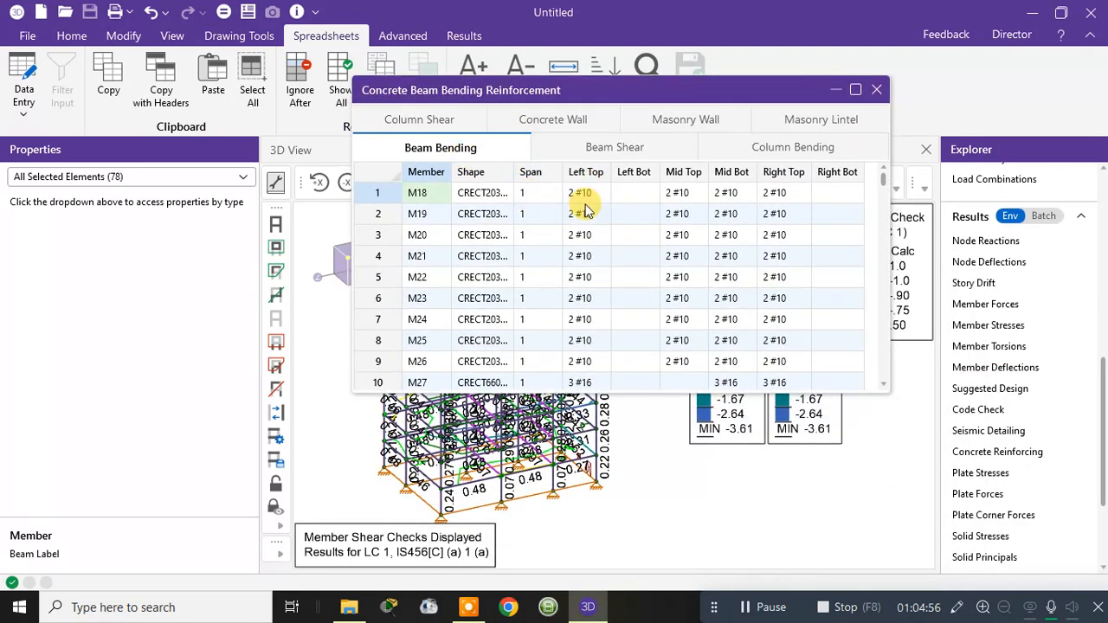
{"action": "scroll", "coordinate": [581, 303], "scroll_direction": "down", "scroll_amount": 12}
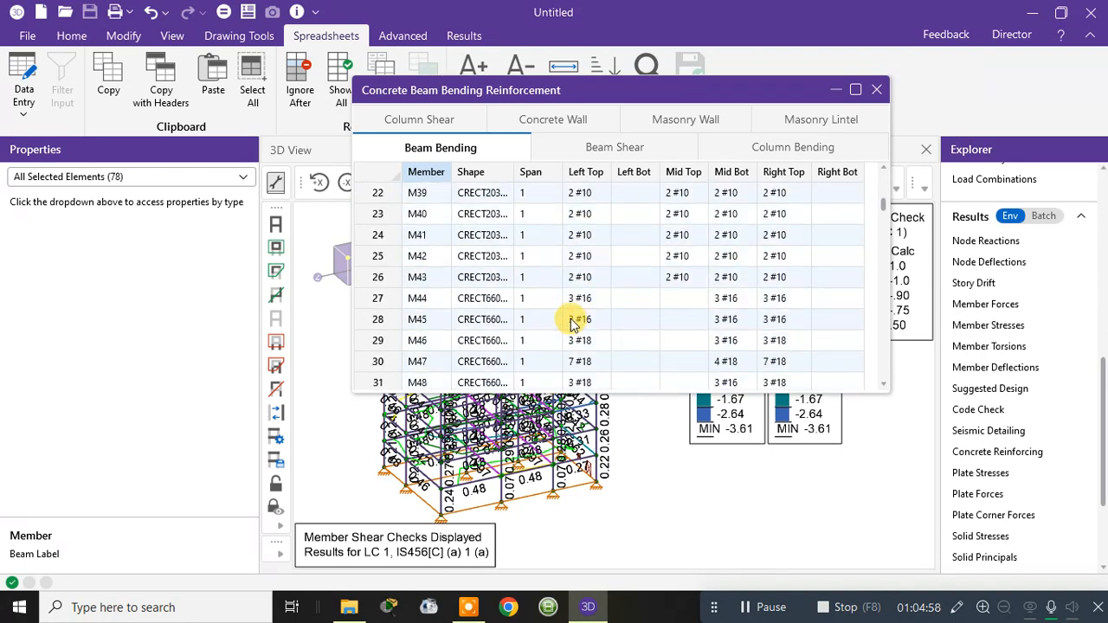
{"action": "scroll", "coordinate": [574, 290], "scroll_direction": "down", "scroll_amount": 4}
{"action": "scroll", "coordinate": [574, 290], "scroll_direction": "up", "scroll_amount": 15}
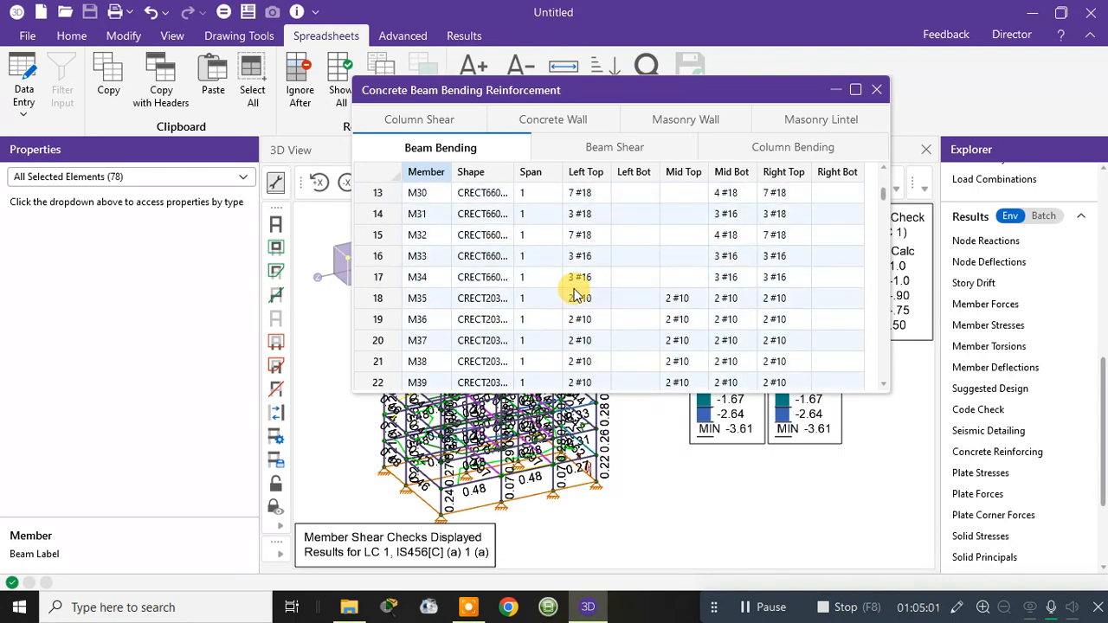
Review the beam shear and column bending reinforcement, and close the concrete reinforcing results
{"action": "left_click", "coordinate": [595, 153]}
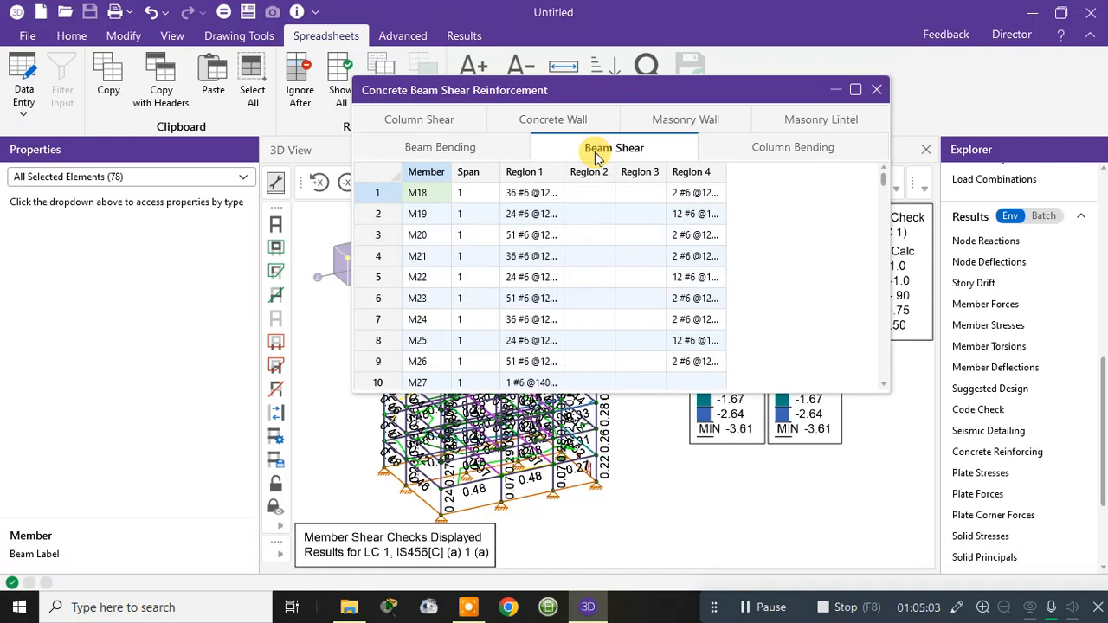
{"action": "left_click", "coordinate": [786, 154]}
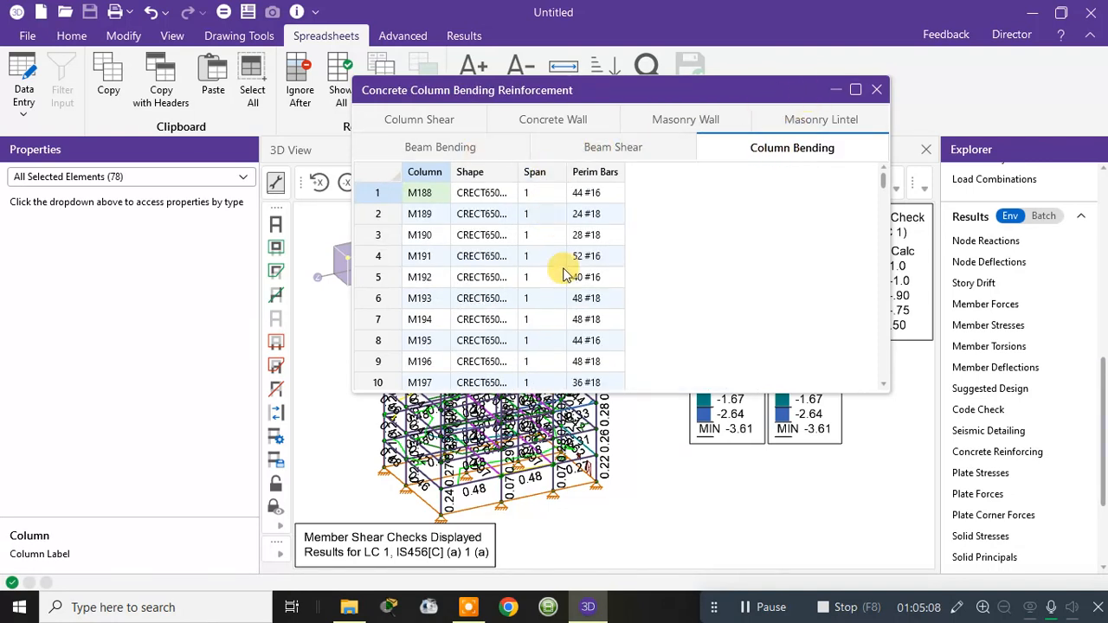
{"action": "left_click", "coordinate": [876, 89]}
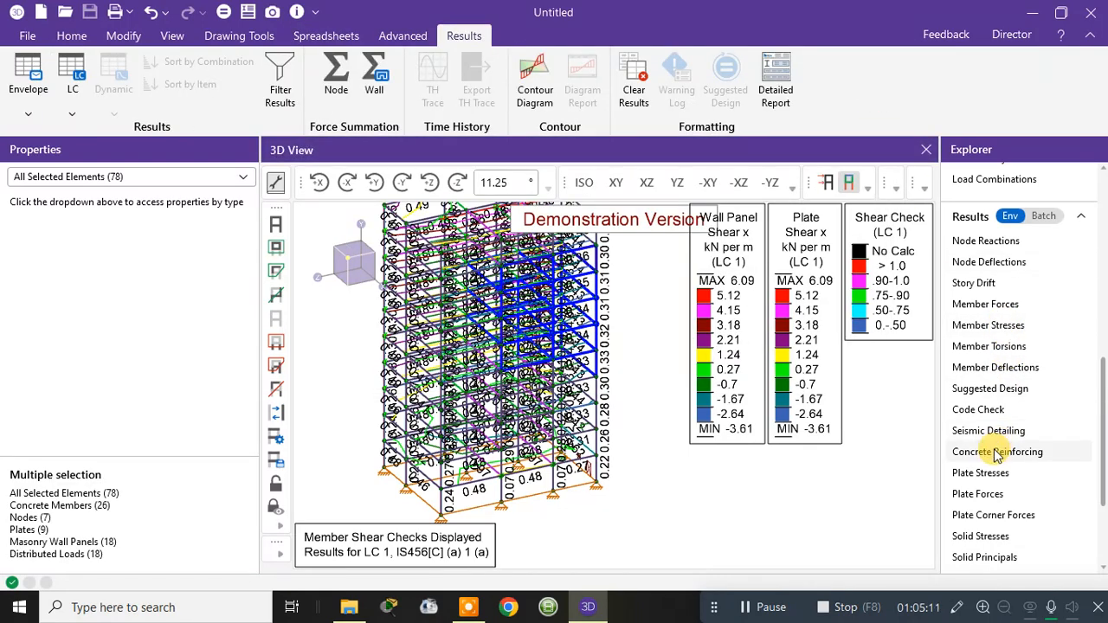
Open the Material TakeOff results to view the masonry and concrete quantities
{"action": "scroll", "coordinate": [995, 520], "scroll_direction": "down", "scroll_amount": 1}
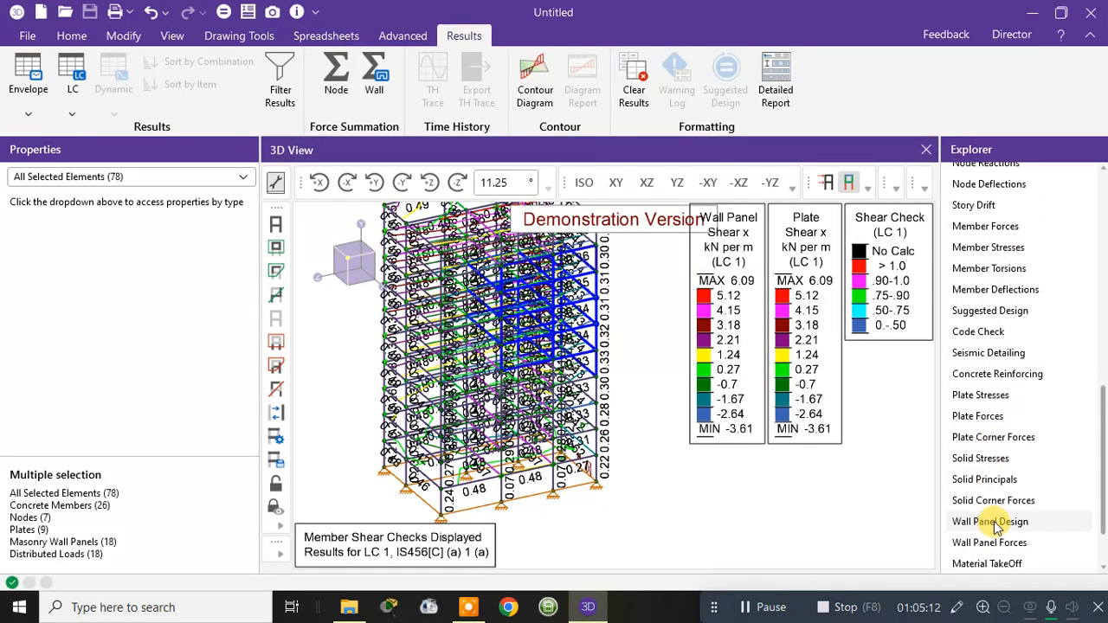
{"action": "scroll", "coordinate": [998, 528], "scroll_direction": "down", "scroll_amount": 1}
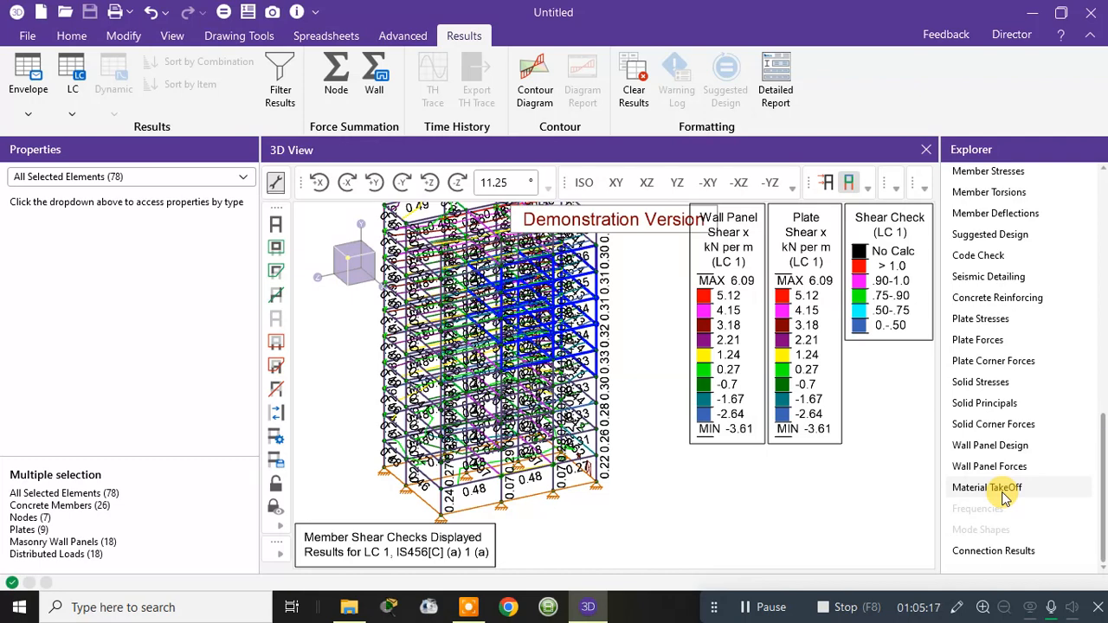
{"action": "left_click", "coordinate": [996, 488]}
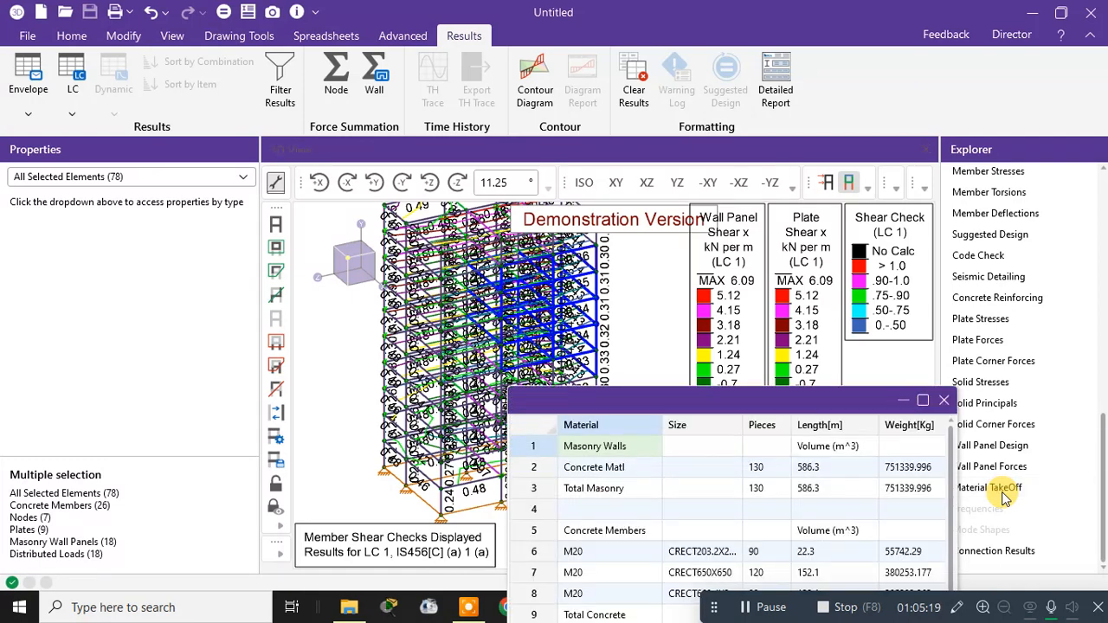
Enlarge the Material Takeoff spreadsheet, review the masonry, concrete member and plate quantities, and close it
{"action": "left_click_drag", "start_coordinate": [805, 400], "coordinate": [614, 131]}
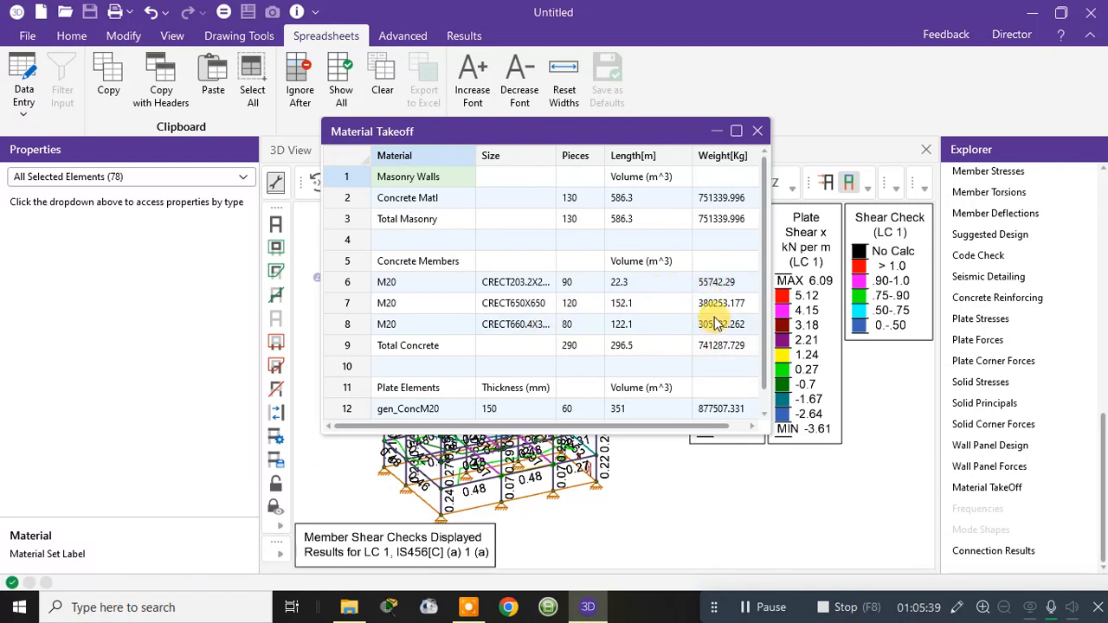
{"action": "scroll", "coordinate": [715, 322], "scroll_direction": "down", "scroll_amount": 1}
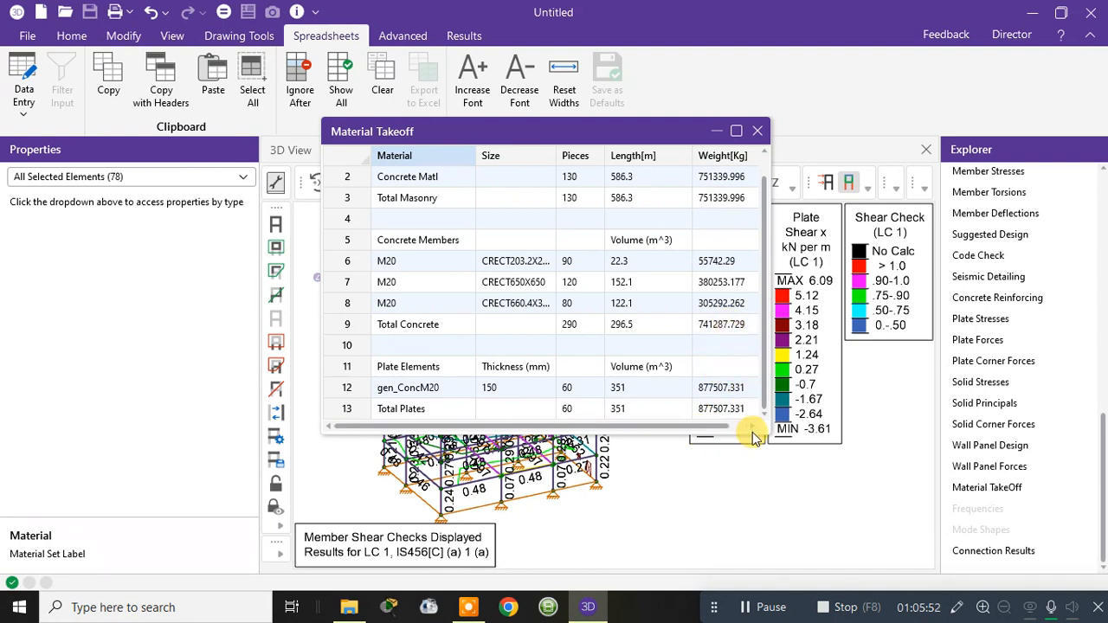
{"action": "left_click_drag", "start_coordinate": [766, 433], "coordinate": [865, 505]}
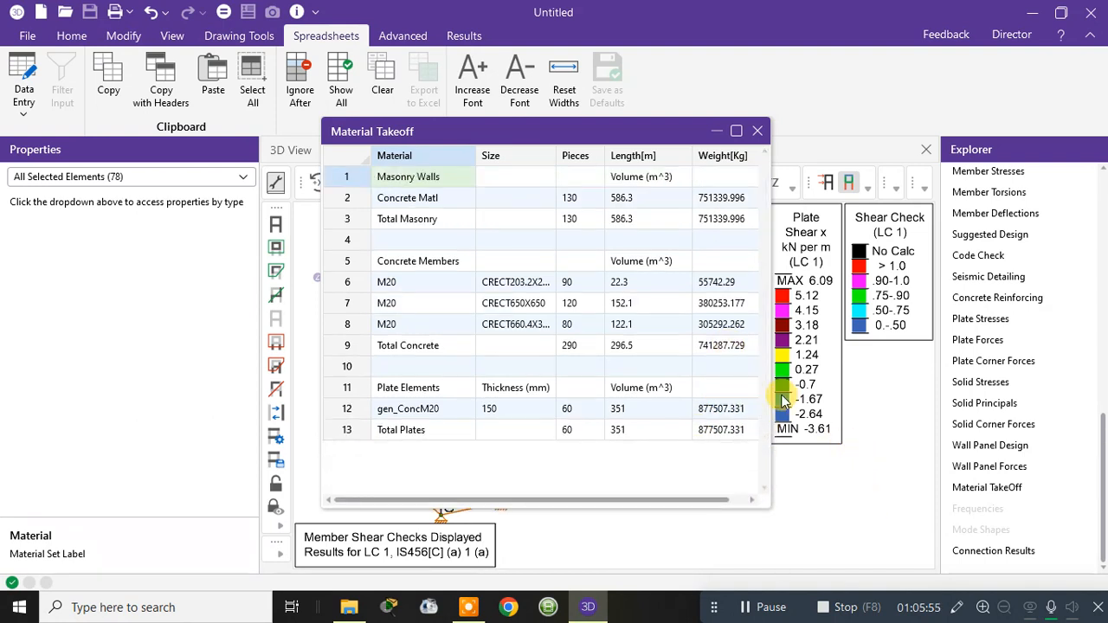
{"action": "left_click_drag", "start_coordinate": [773, 388], "coordinate": [1003, 388]}
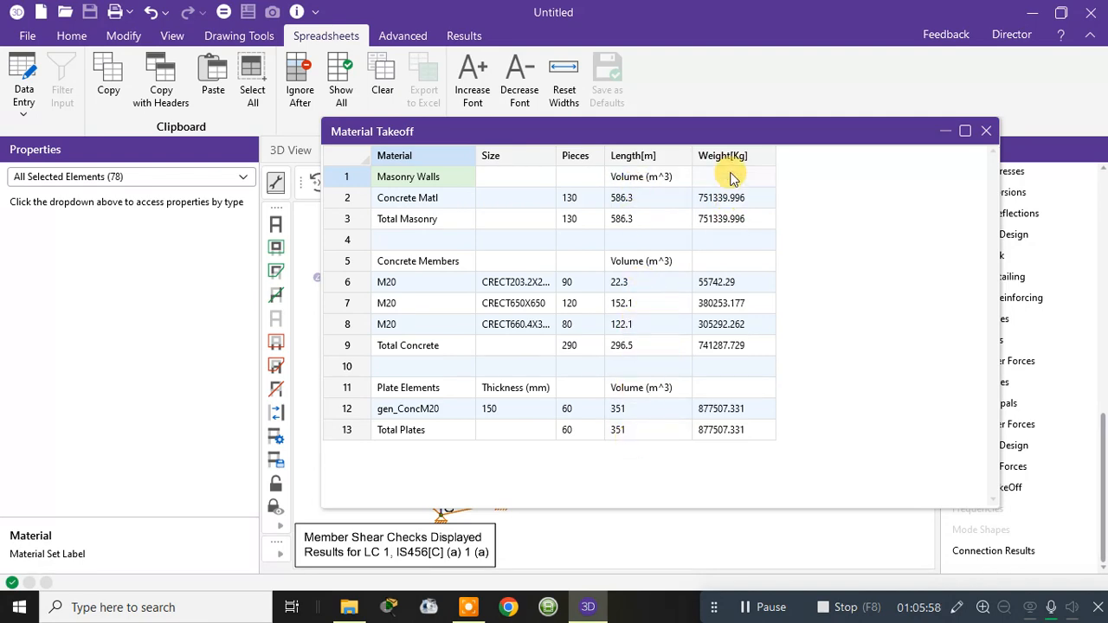
{"action": "left_click", "coordinate": [985, 132]}
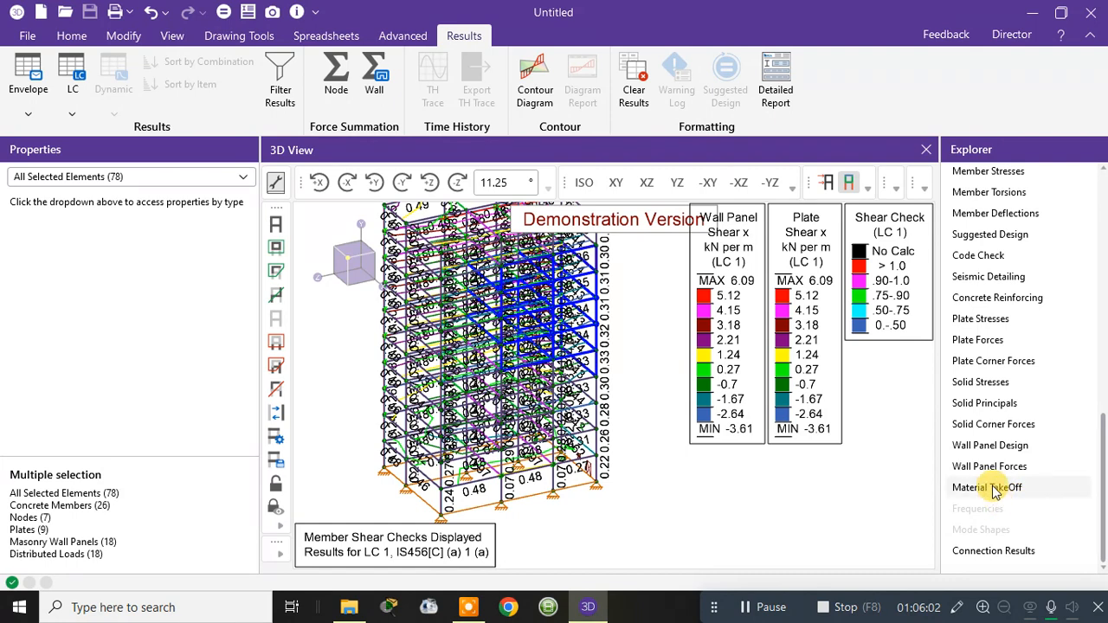
Check the Connection Results for hot rolled steel and close the spreadsheet
{"action": "left_click", "coordinate": [1000, 554]}
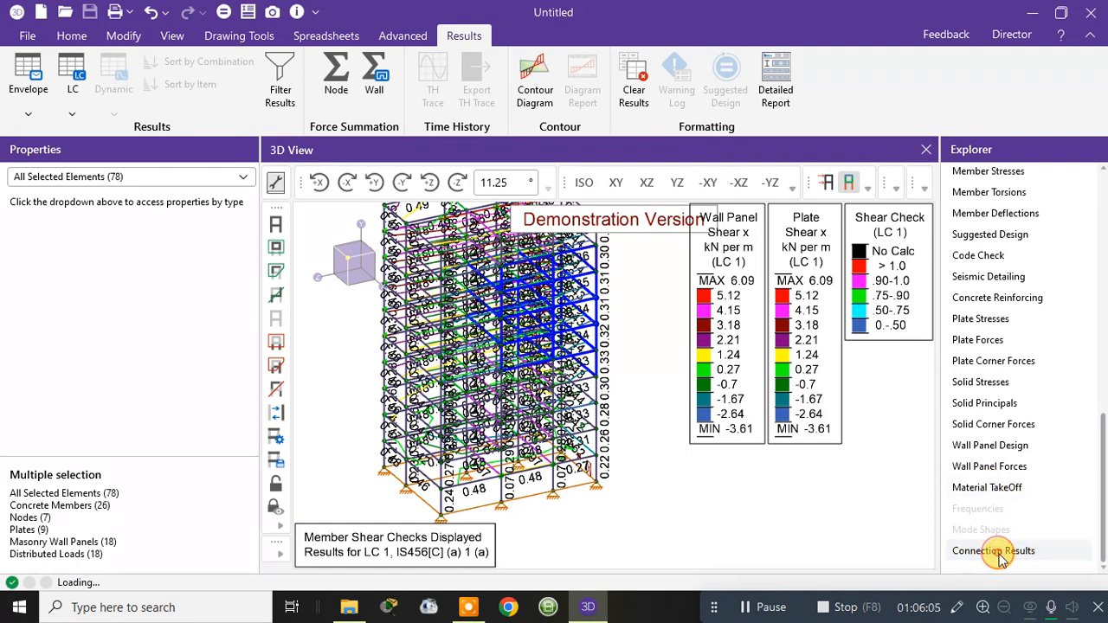
{"action": "left_click_drag", "start_coordinate": [874, 424], "coordinate": [576, 234]}
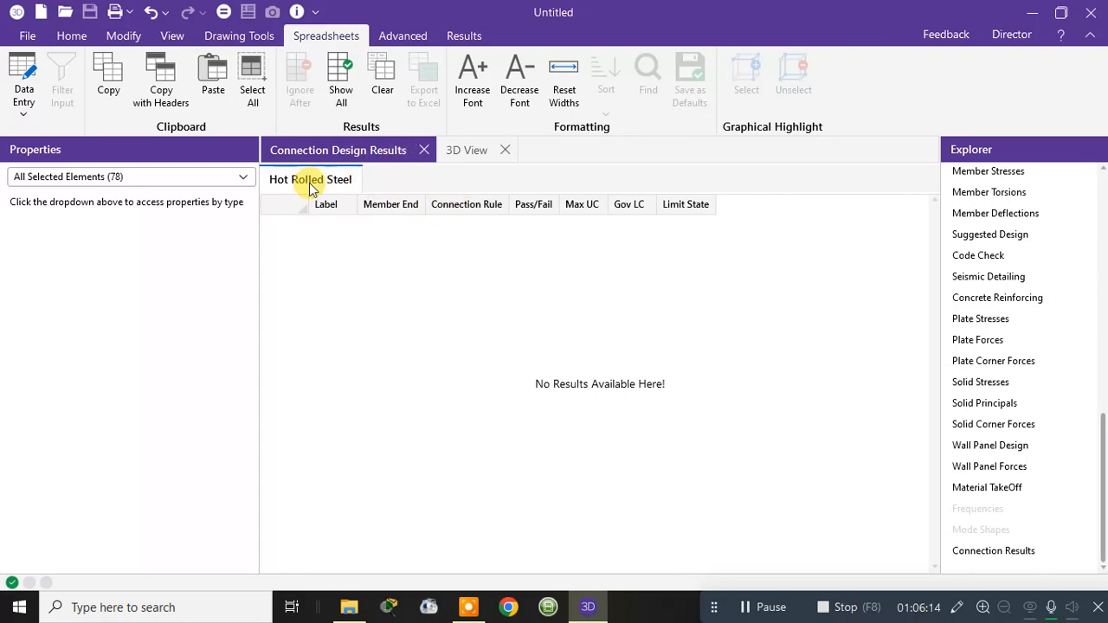
{"action": "left_click", "coordinate": [424, 150]}
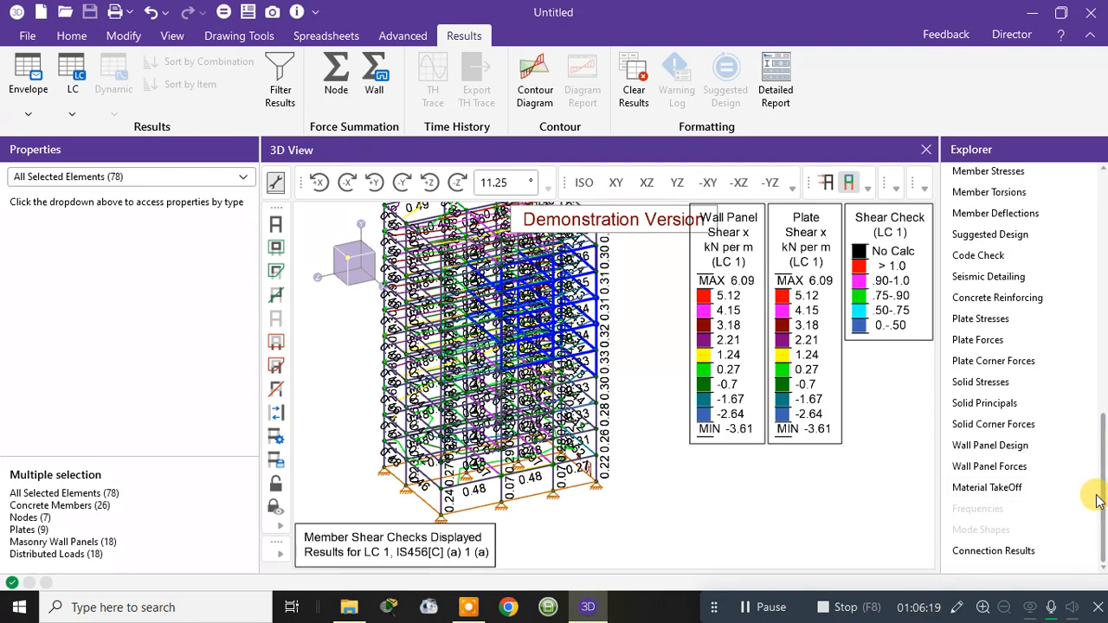
{"action": "scroll", "coordinate": [1101, 506], "scroll_direction": "up", "scroll_amount": 5}
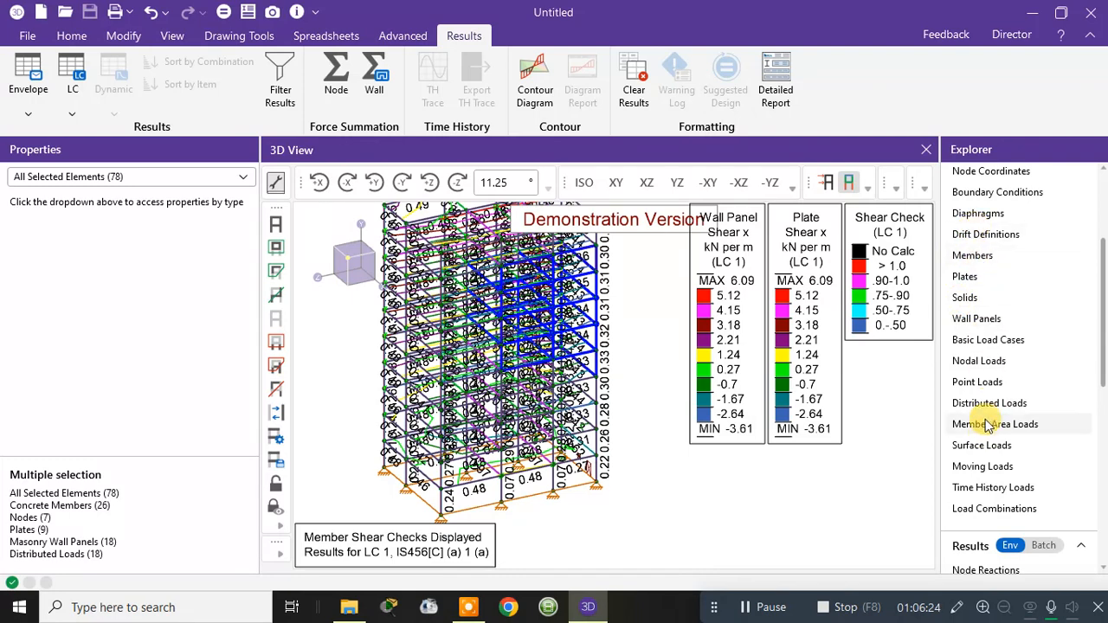
{"action": "scroll", "coordinate": [978, 362], "scroll_direction": "up", "scroll_amount": 3}
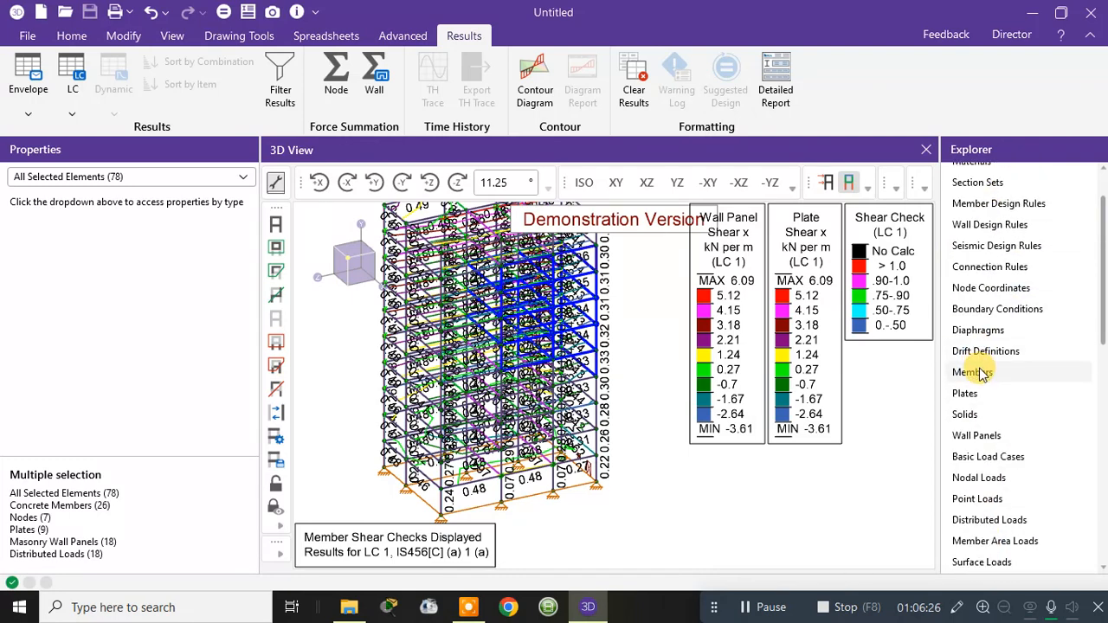
{"action": "scroll", "coordinate": [987, 346], "scroll_direction": "up", "scroll_amount": 2}
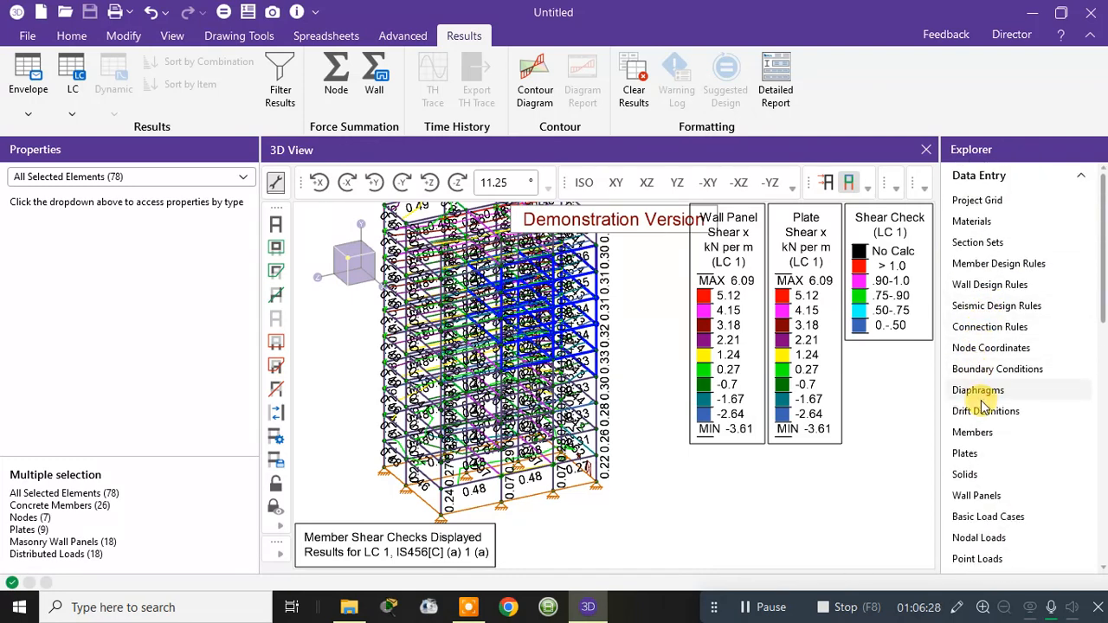
{"action": "scroll", "coordinate": [1011, 363], "scroll_direction": "down", "scroll_amount": 12}
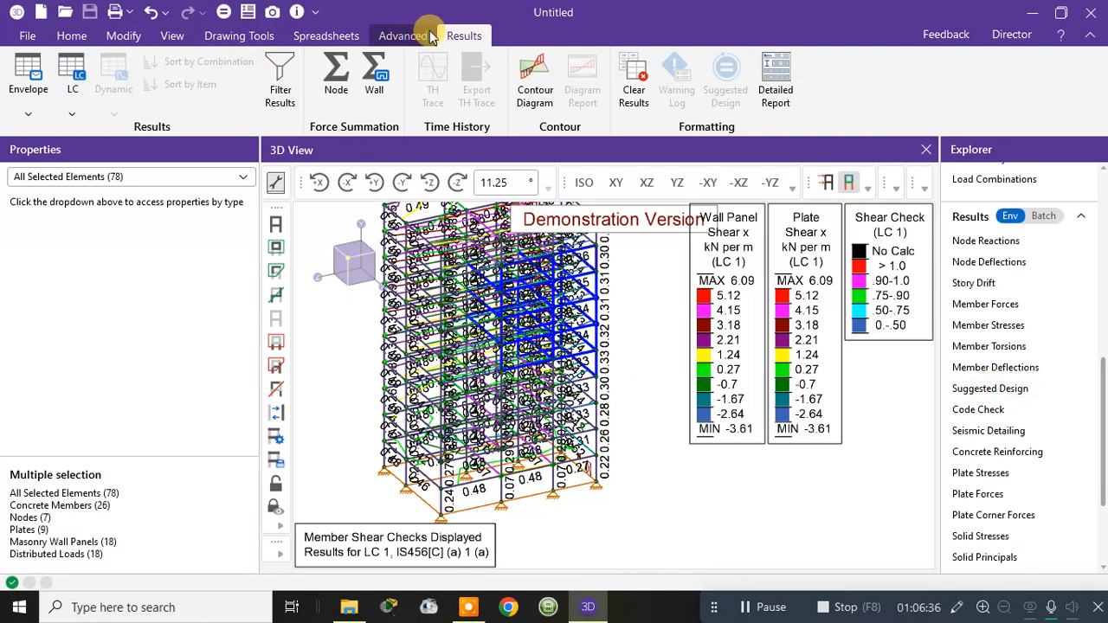
Open the envelope Suggested Design results and re-solve members and masonry walls with the suggested CRECT700X700 shape for column Y
{"action": "left_click", "coordinate": [461, 34]}
{"action": "left_click", "coordinate": [31, 114]}
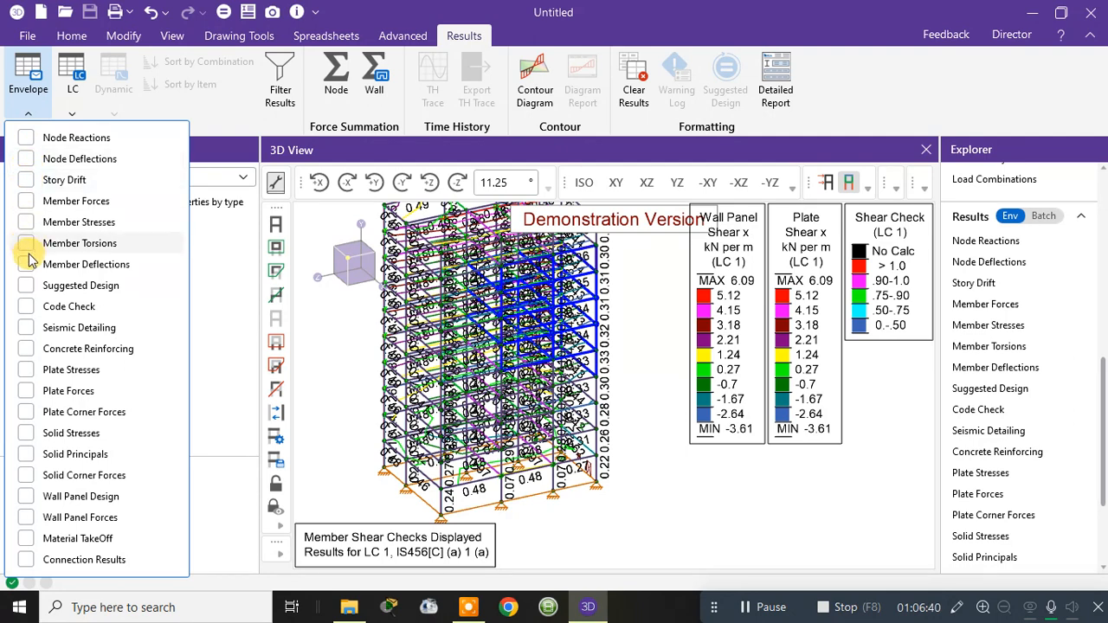
{"action": "left_click", "coordinate": [26, 285]}
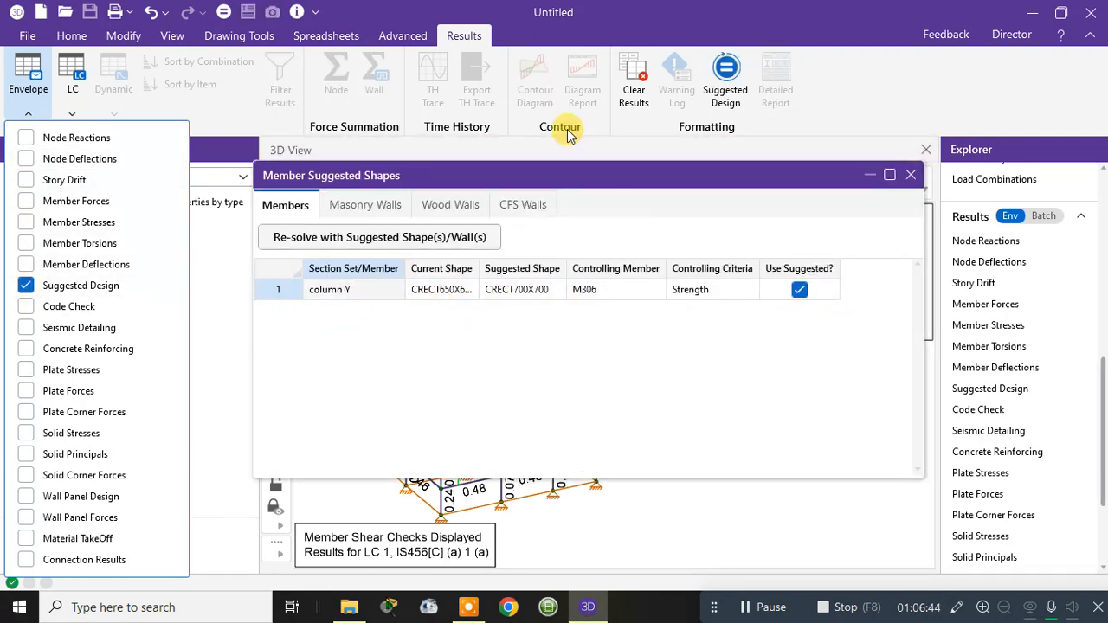
{"action": "left_click", "coordinate": [726, 69]}
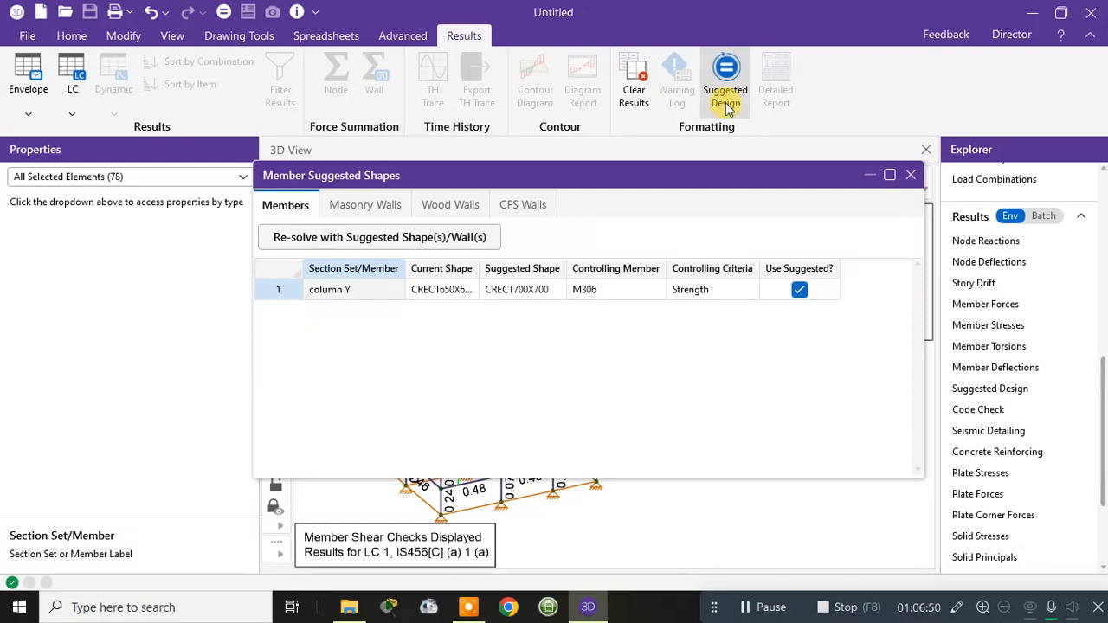
{"action": "left_click", "coordinate": [726, 101]}
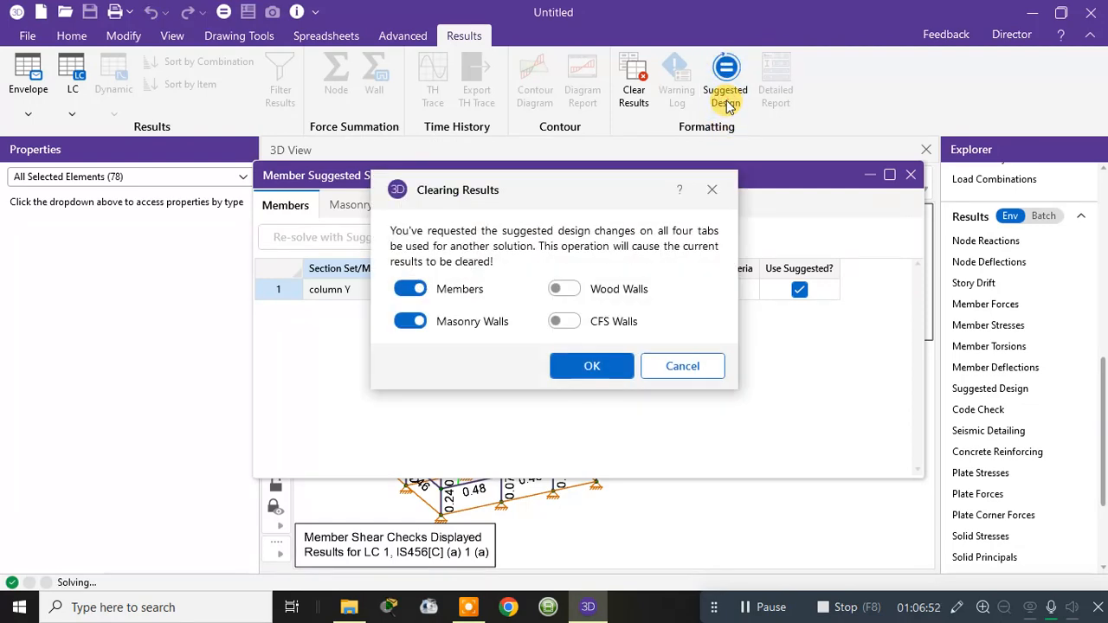
{"action": "left_click", "coordinate": [594, 361]}
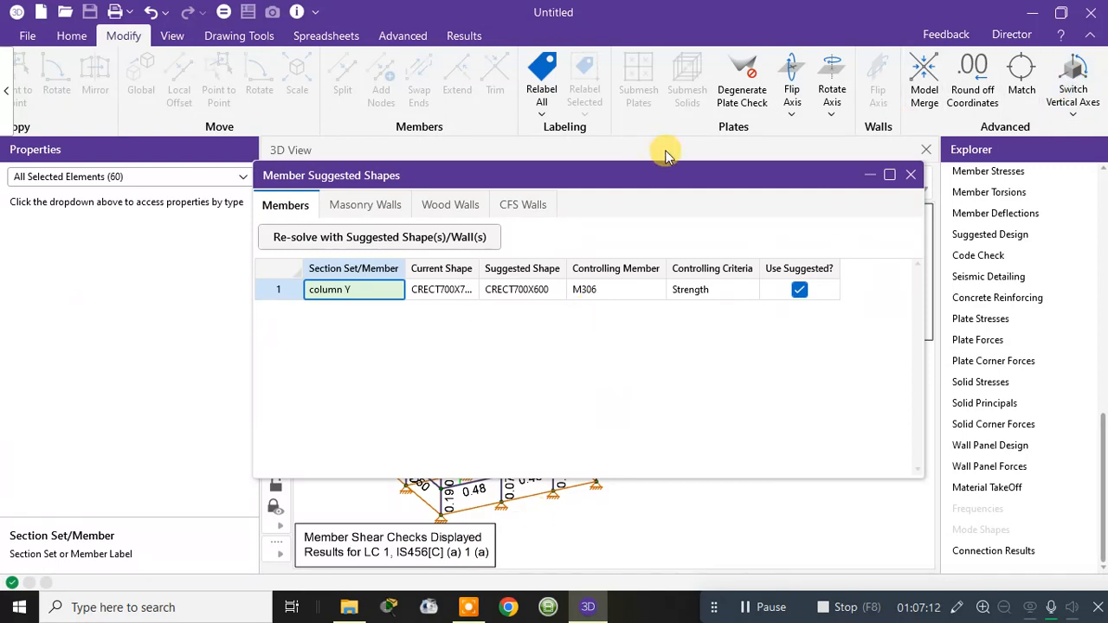
Re-solve members and masonry walls with the suggested CRECT700X600 shape for column Y, and close the suggested shapes spreadsheet
{"action": "left_click", "coordinate": [451, 244]}
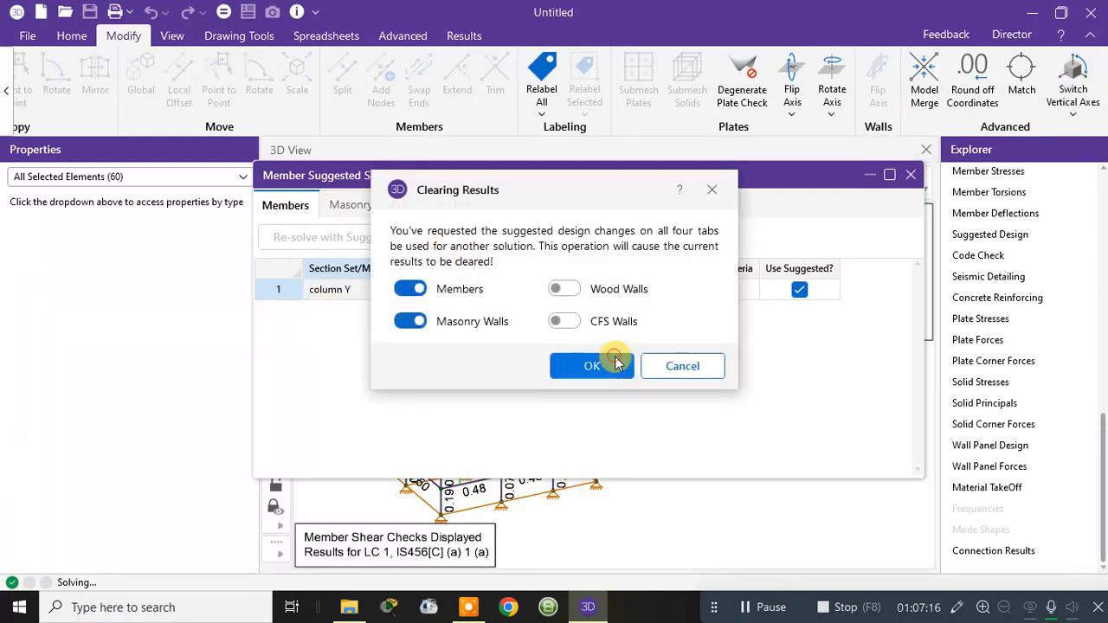
{"action": "left_click", "coordinate": [607, 366]}
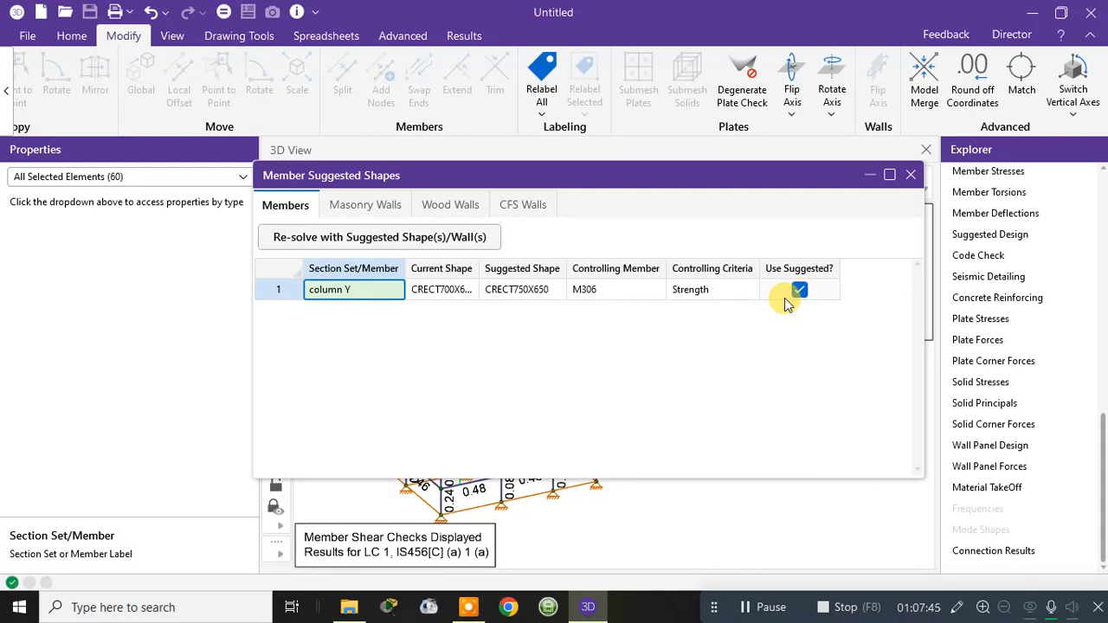
{"action": "left_click", "coordinate": [457, 294]}
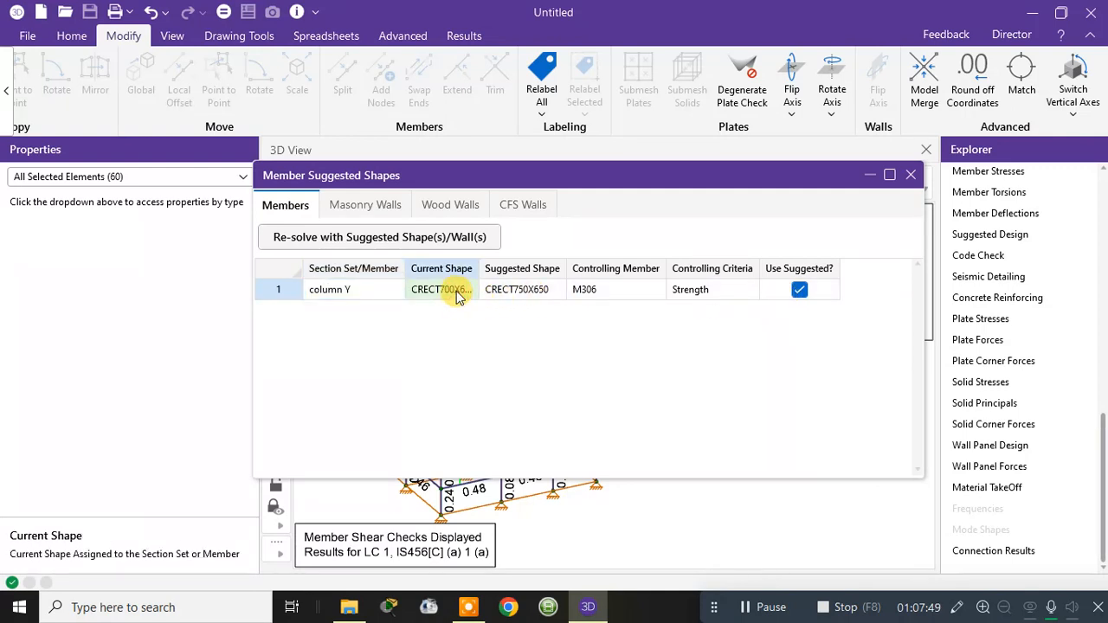
{"action": "left_click", "coordinate": [910, 176]}
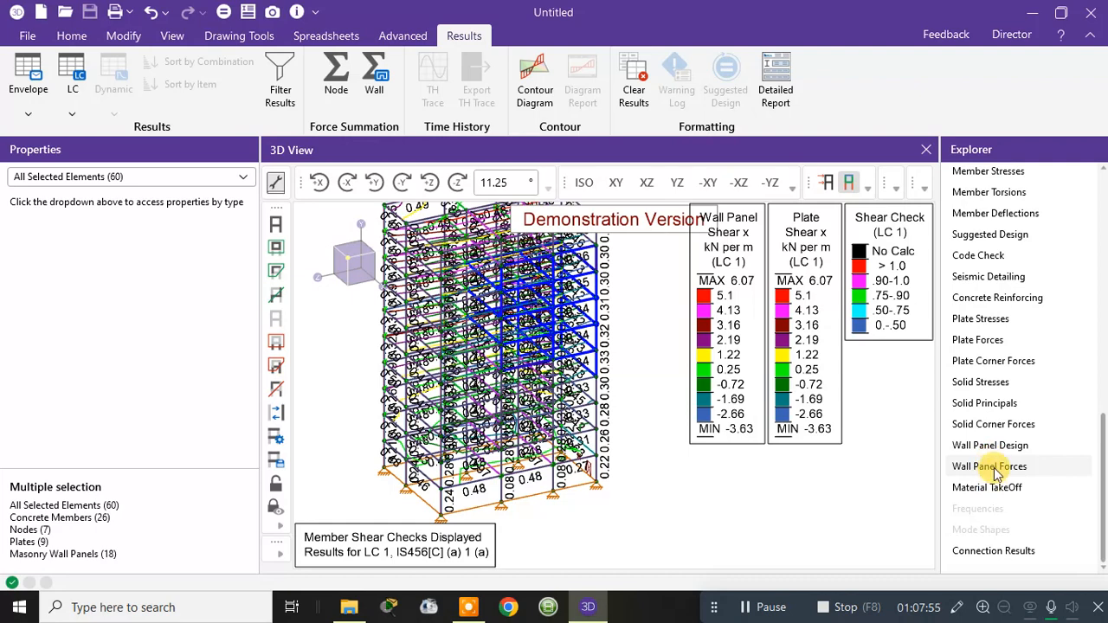
Open the Code Check results for the concrete columns, sort UC Max from maximum to minimum, review them and close the spreadsheet
{"action": "scroll", "coordinate": [998, 468], "scroll_direction": "up", "scroll_amount": 8}
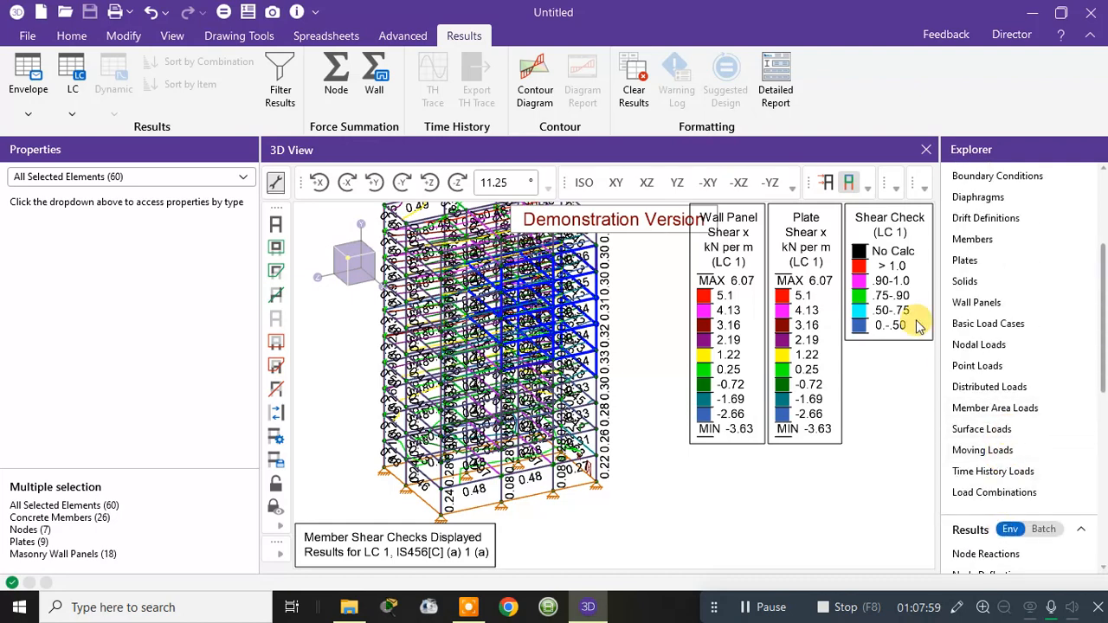
{"action": "scroll", "coordinate": [976, 371], "scroll_direction": "down", "scroll_amount": 4}
{"action": "scroll", "coordinate": [976, 370], "scroll_direction": "down", "scroll_amount": 3}
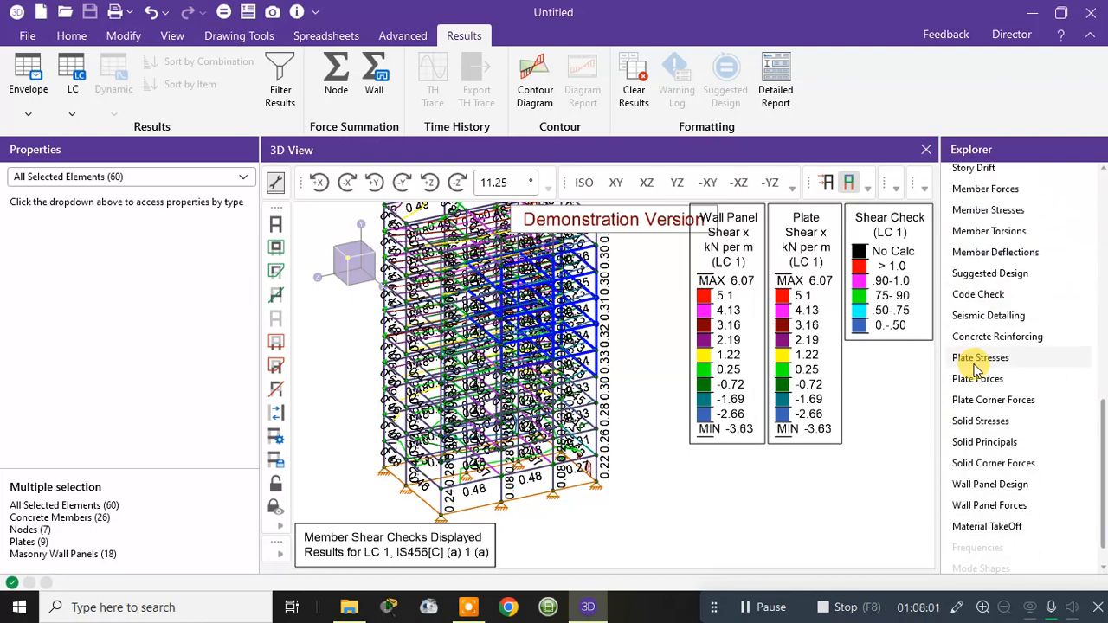
{"action": "left_click", "coordinate": [994, 297]}
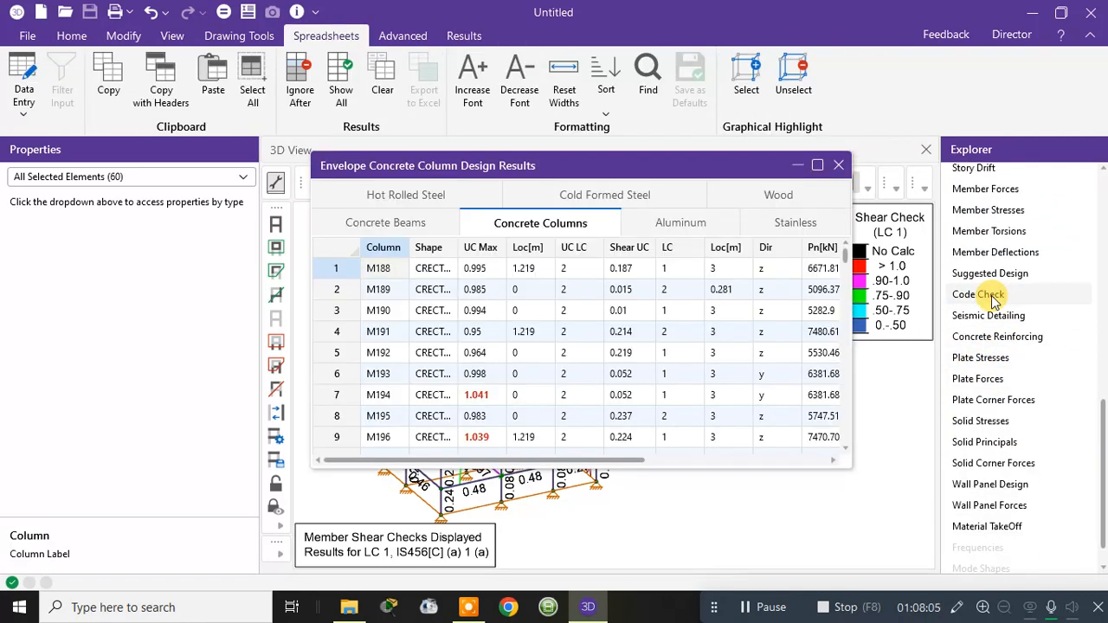
{"action": "left_click", "coordinate": [472, 252]}
{"action": "right_click", "coordinate": [472, 252]}
{"action": "mouse_move", "coordinate": [567, 373]}
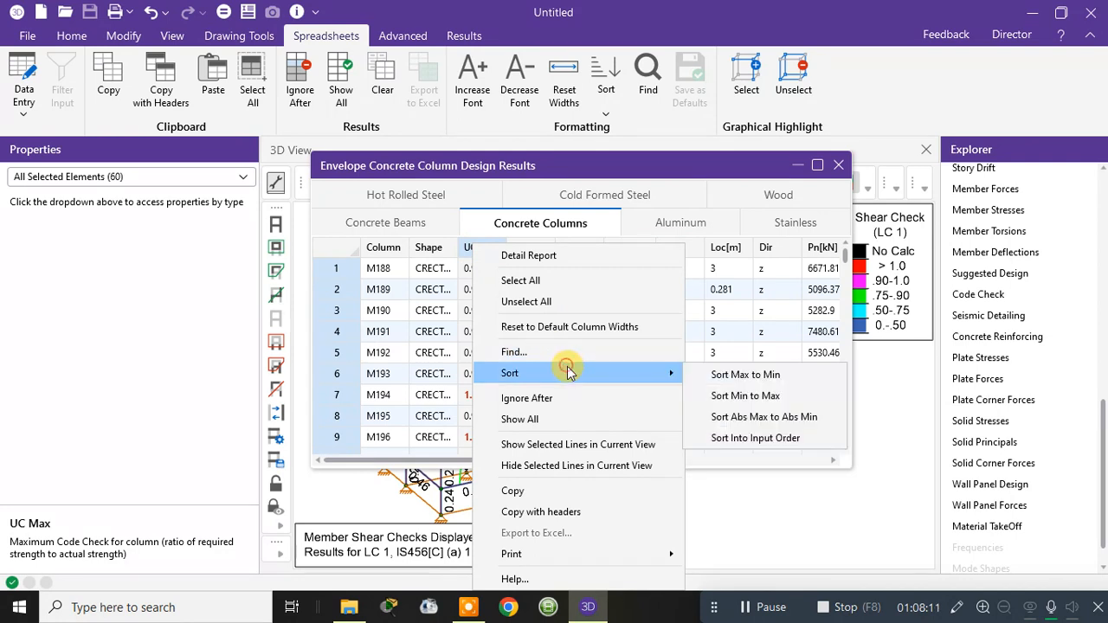
{"action": "left_click", "coordinate": [750, 381]}
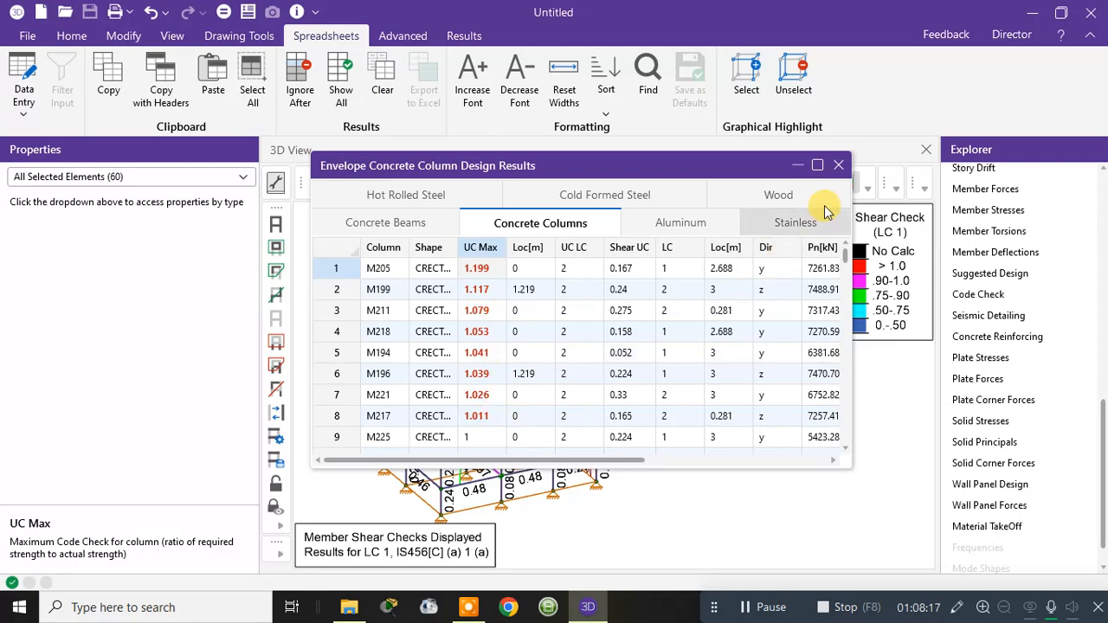
{"action": "left_click", "coordinate": [837, 165]}
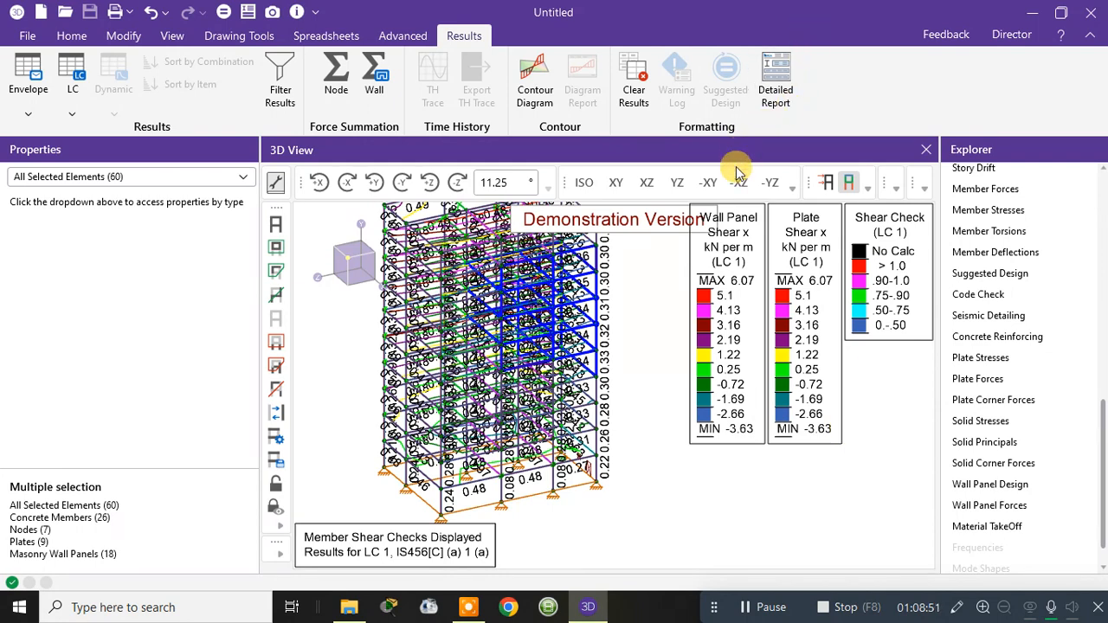
Start a Detailed Report for a member of the building
{"action": "left_click", "coordinate": [780, 103]}
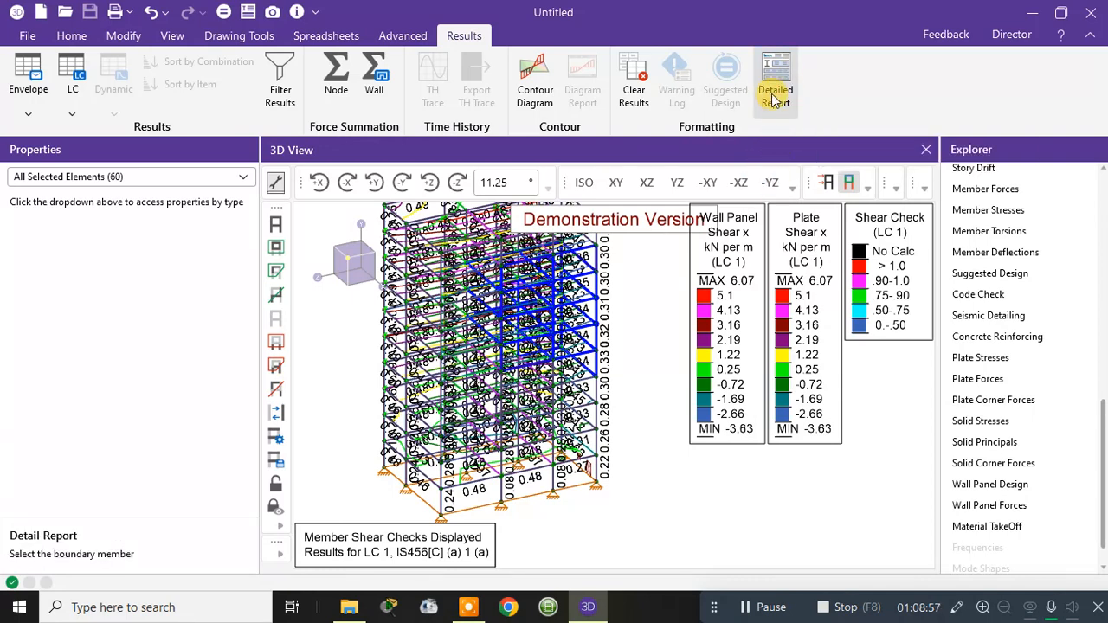